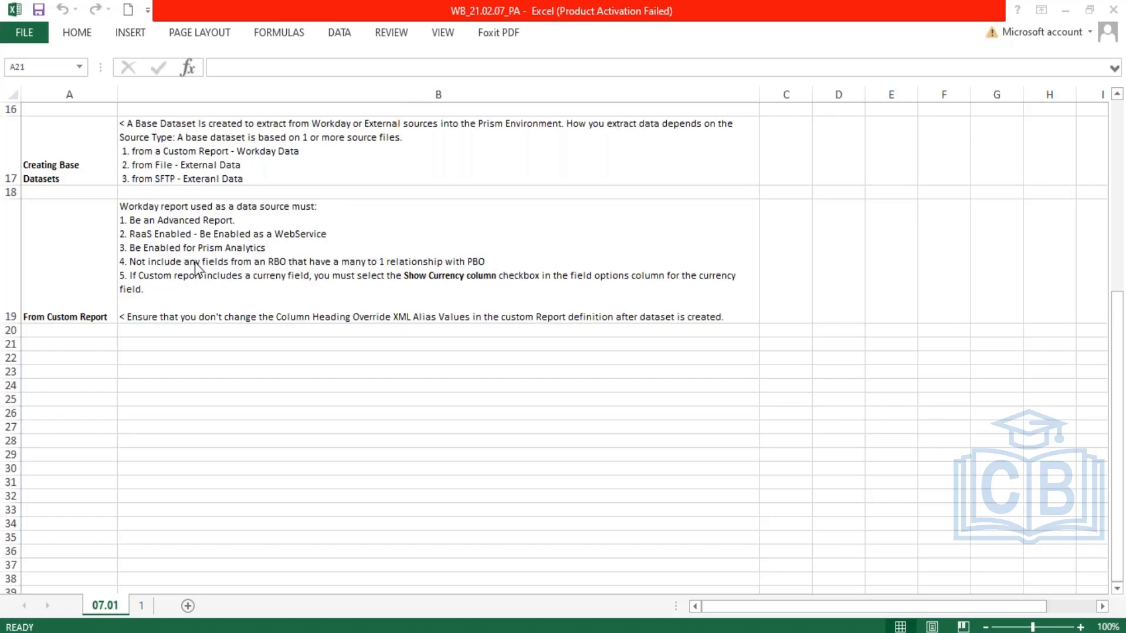
Copy the "Creating Base Datasets" label from cell A17 into cell A21.
click(75, 253)
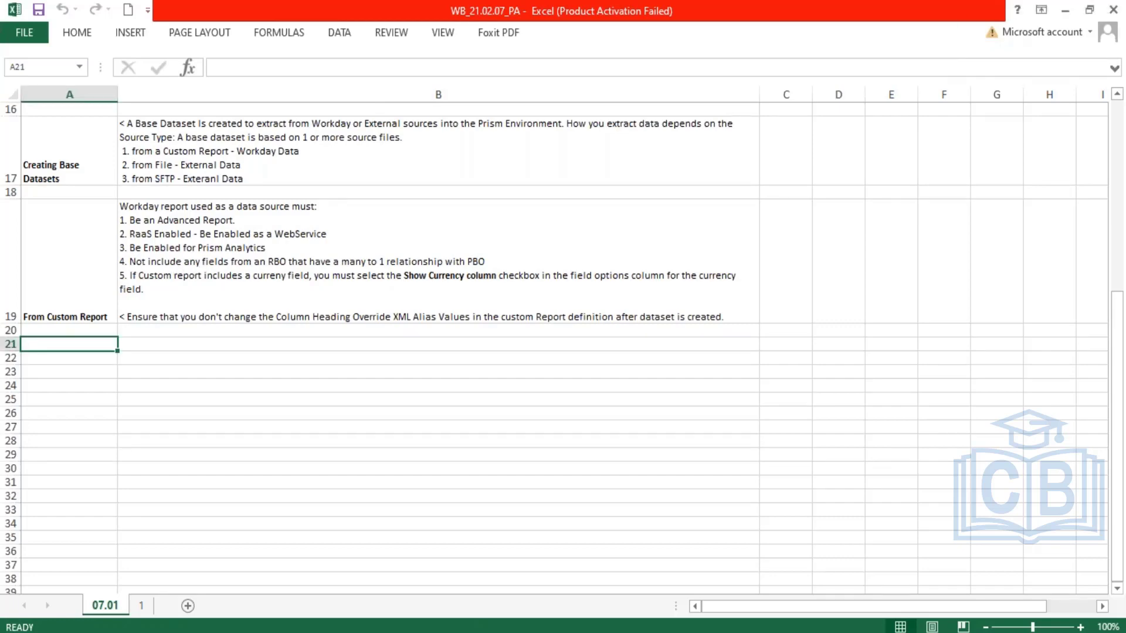
drag(75, 264, 400, 319)
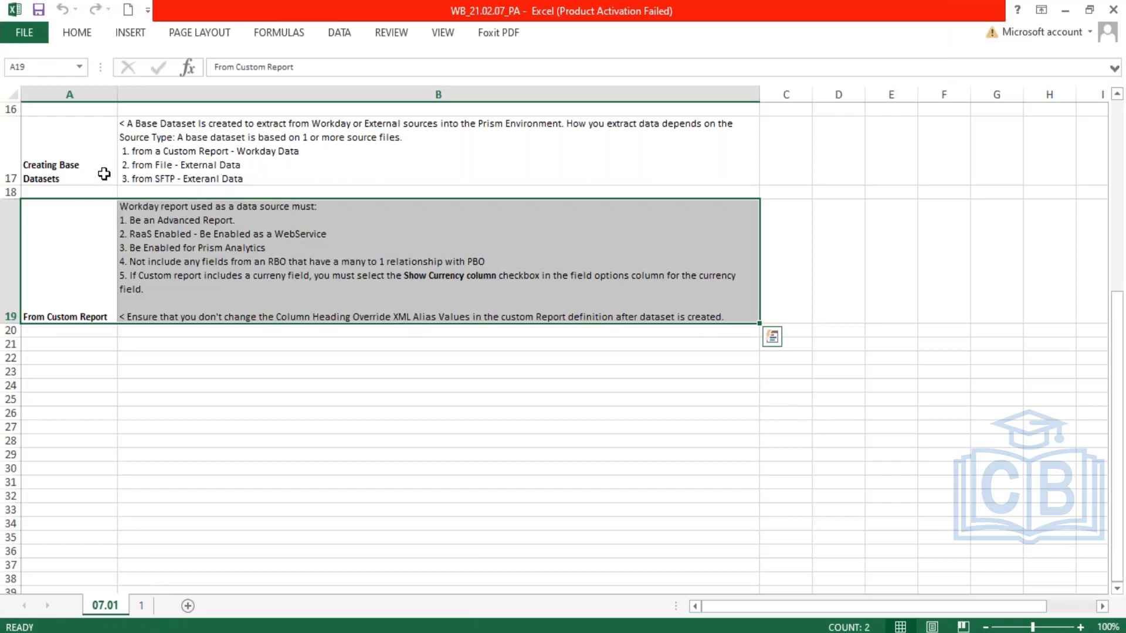
click(77, 159)
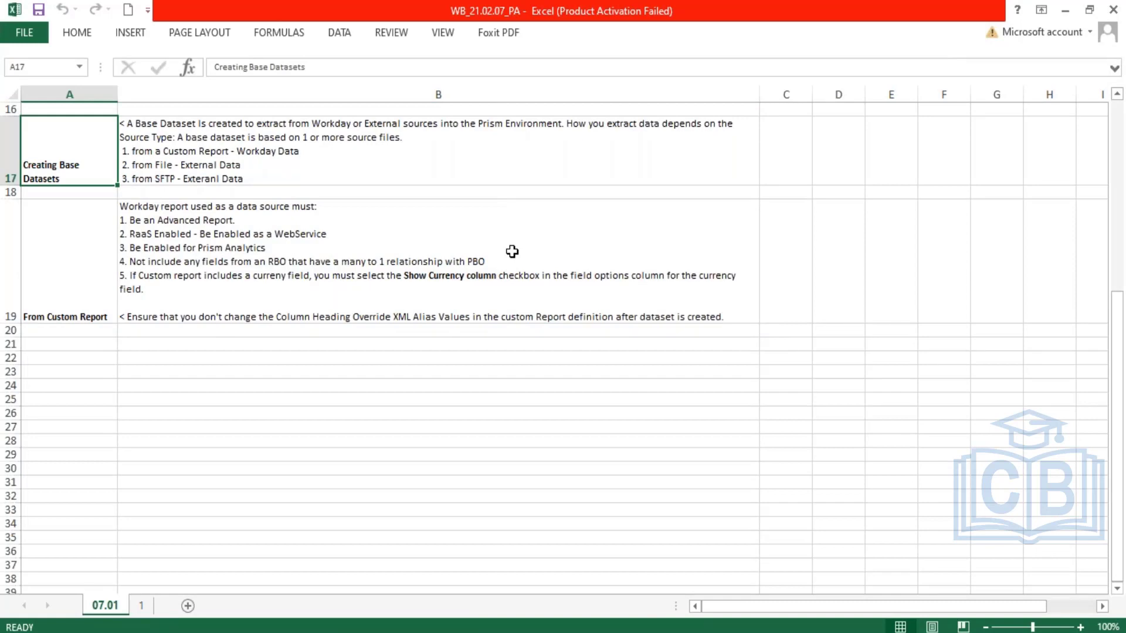
key(ctrl+c)
click(78, 345)
key(ctrl+v)
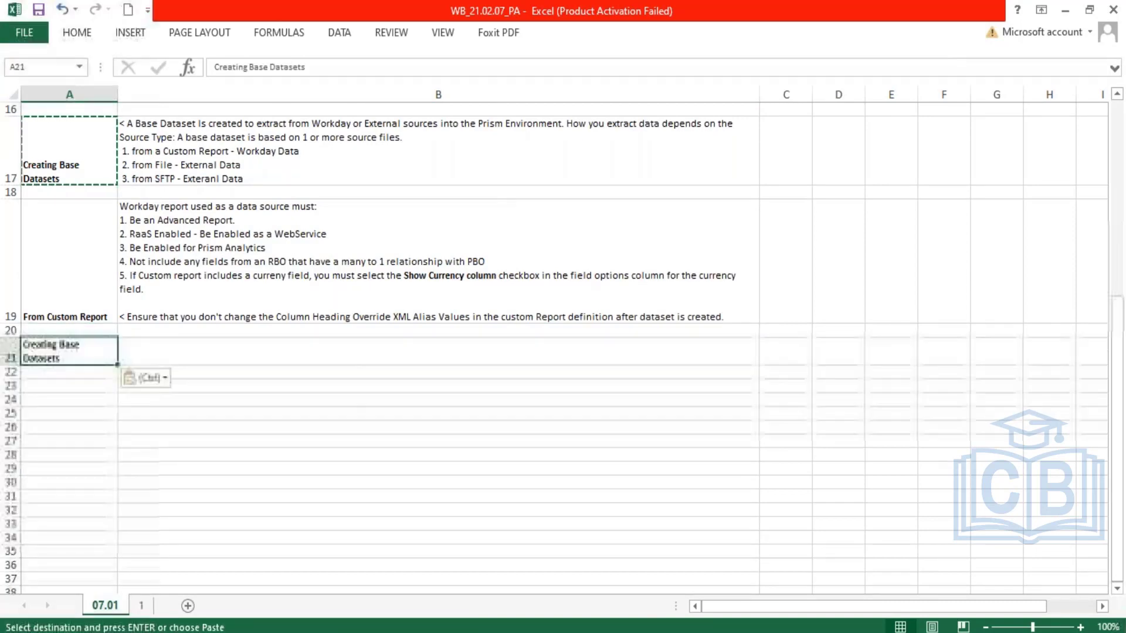
Shorten the label in cell A17 to "Base Datasets".
double_click(62, 165)
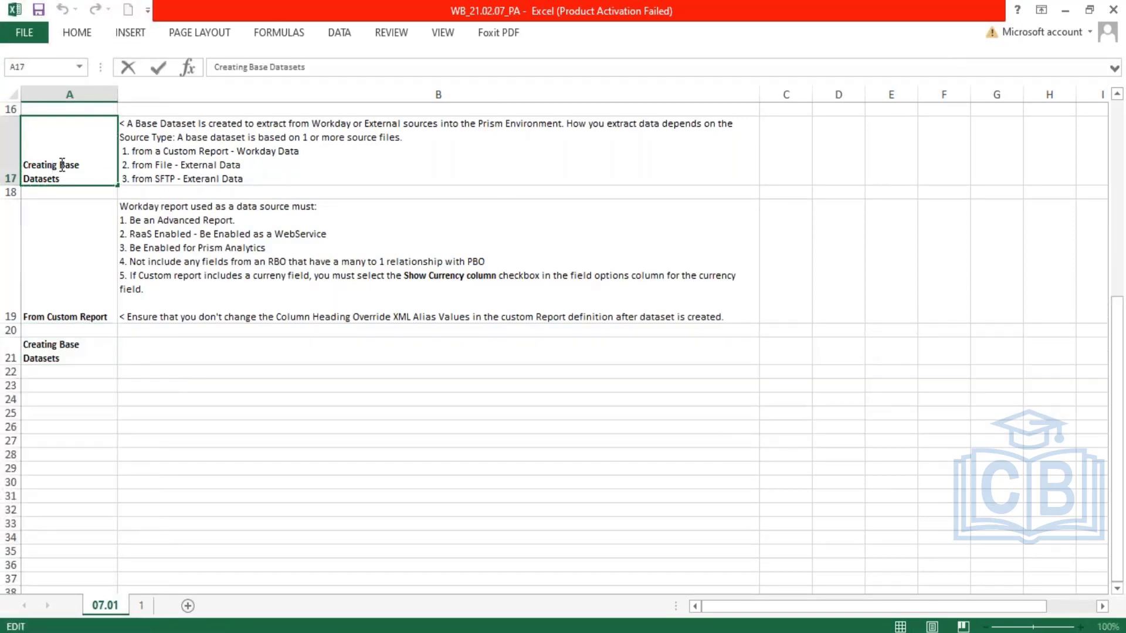
drag(62, 165, 10, 166)
key(BackSpace)
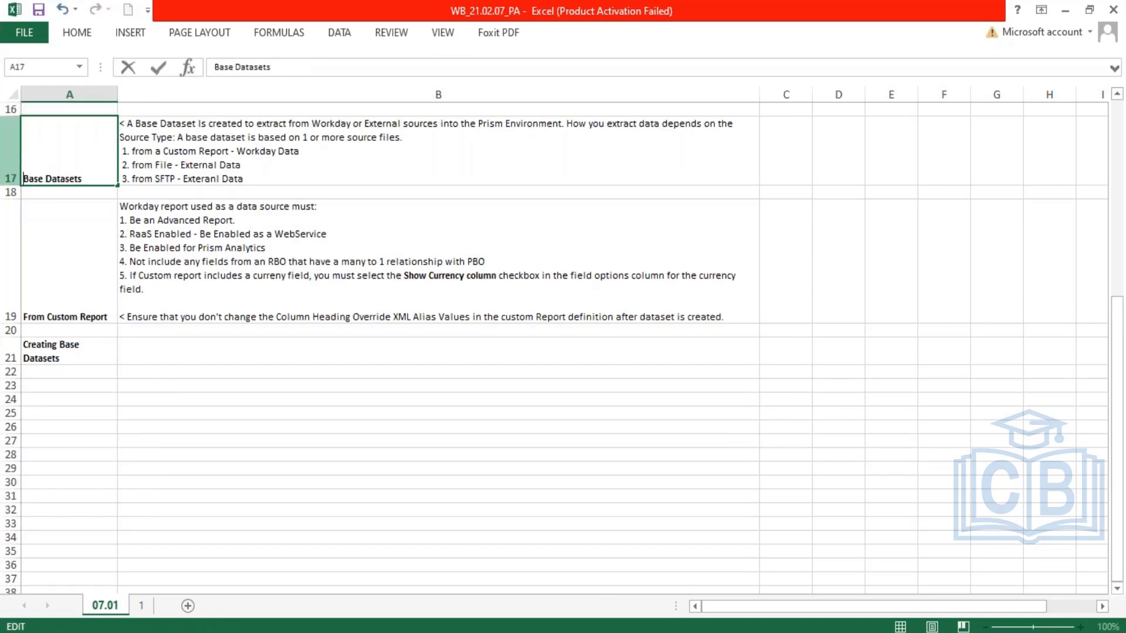
key(Return)
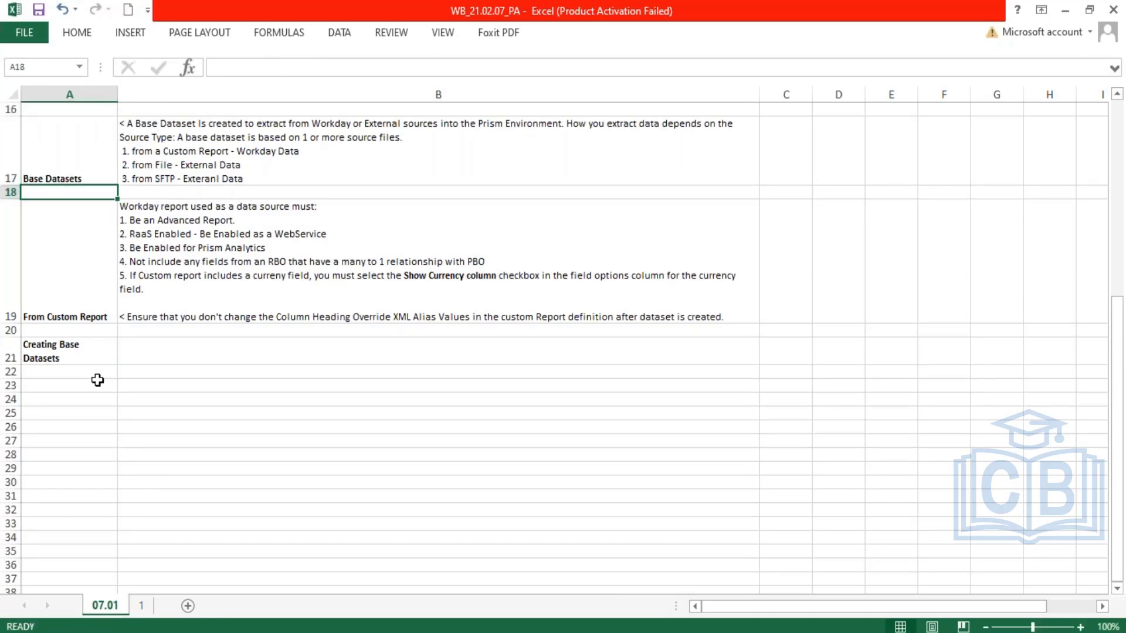
Extend the label in cell A21 so it reads "Creating Base Datasets from CR".
click(78, 358)
double_click(78, 356)
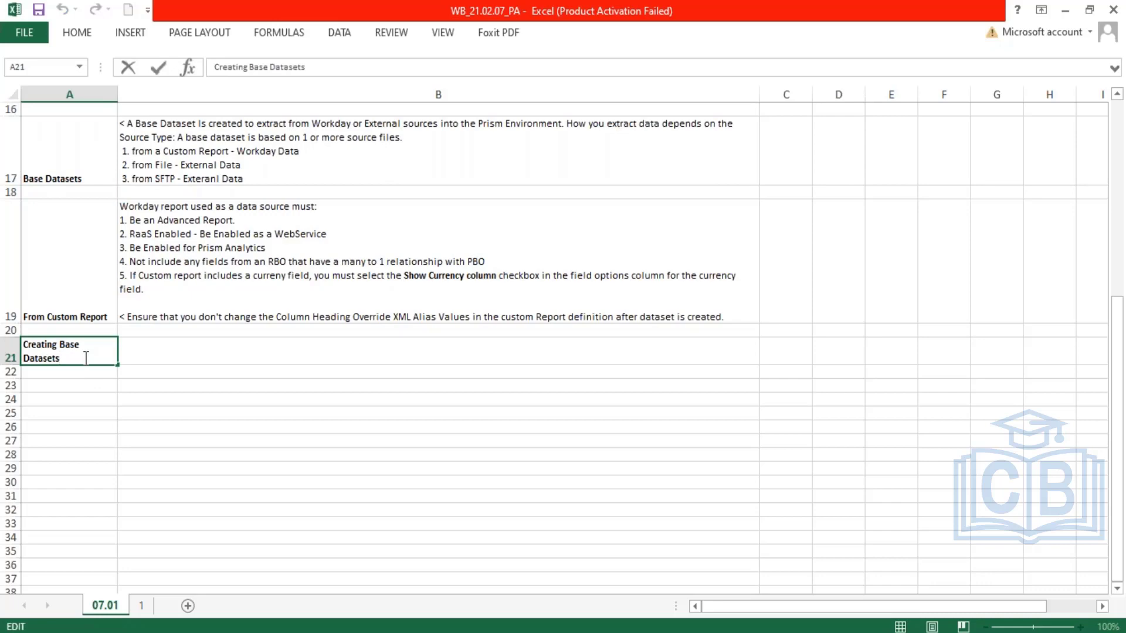
text(from CR)
key(Return)
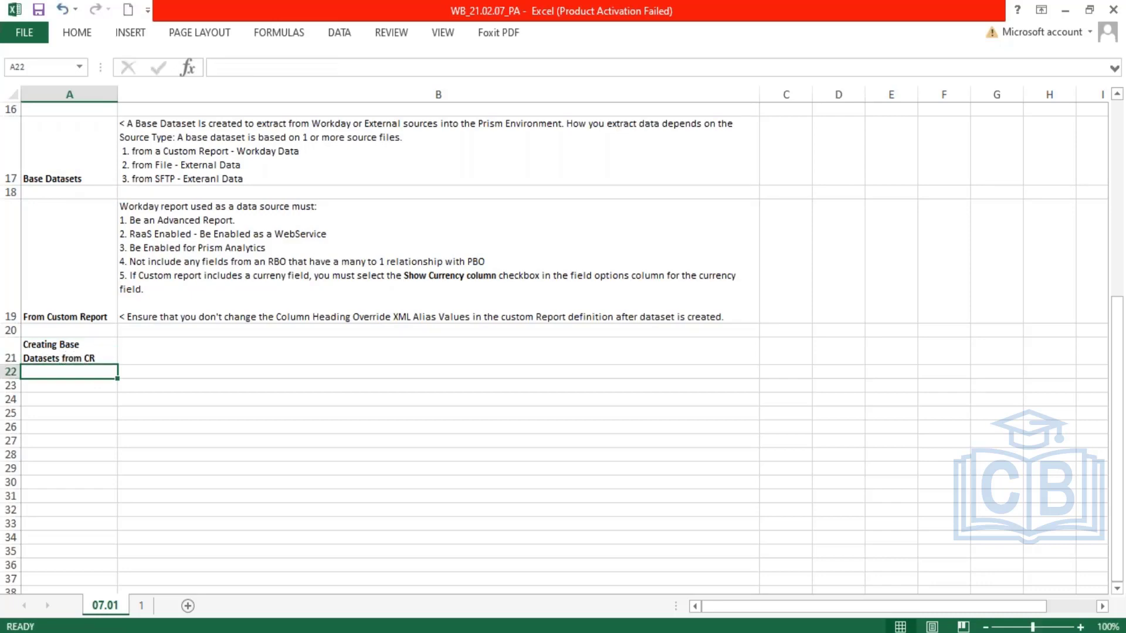
key(ctrl+c)
key(Escape)
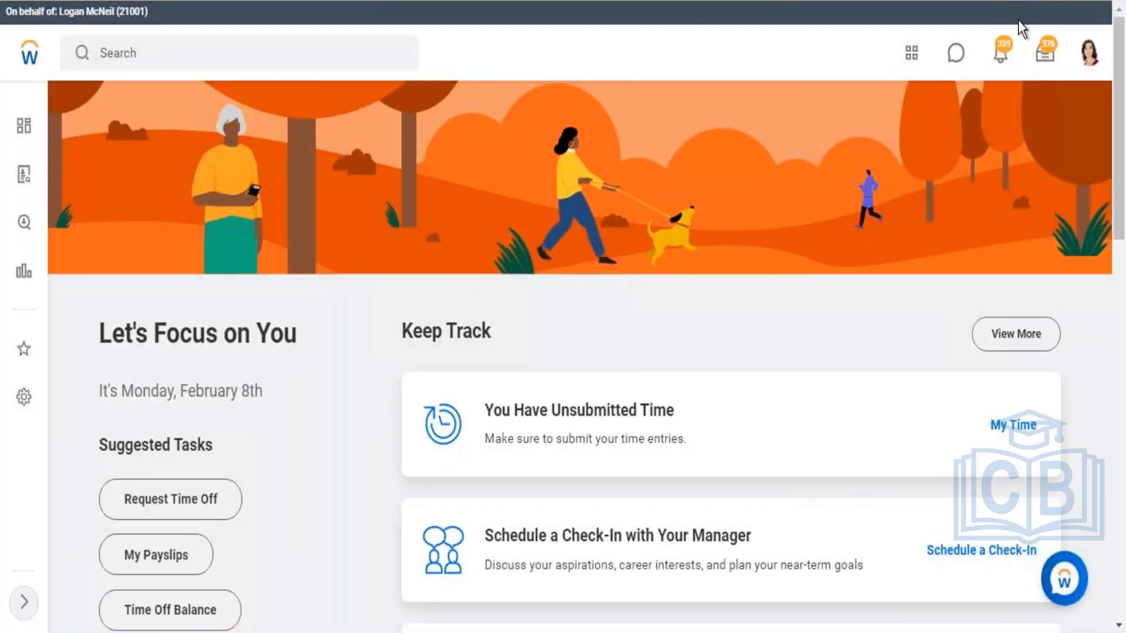
Switch to Workday and search for the Data Catalog to open its list of datasets.
click(203, 58)
text(data)
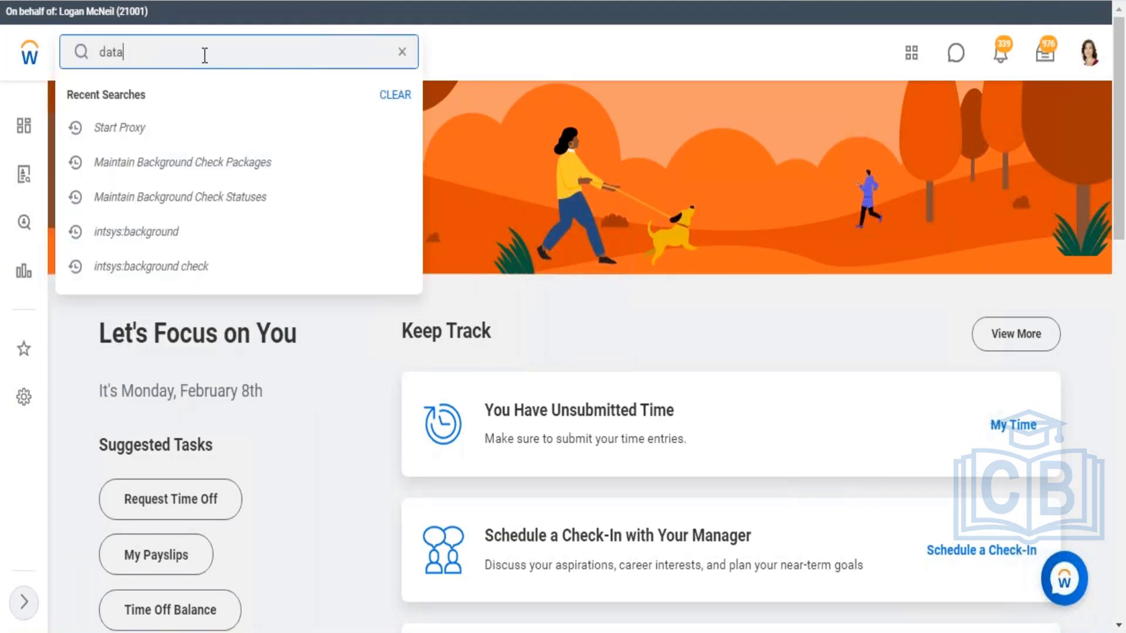
text( cata)
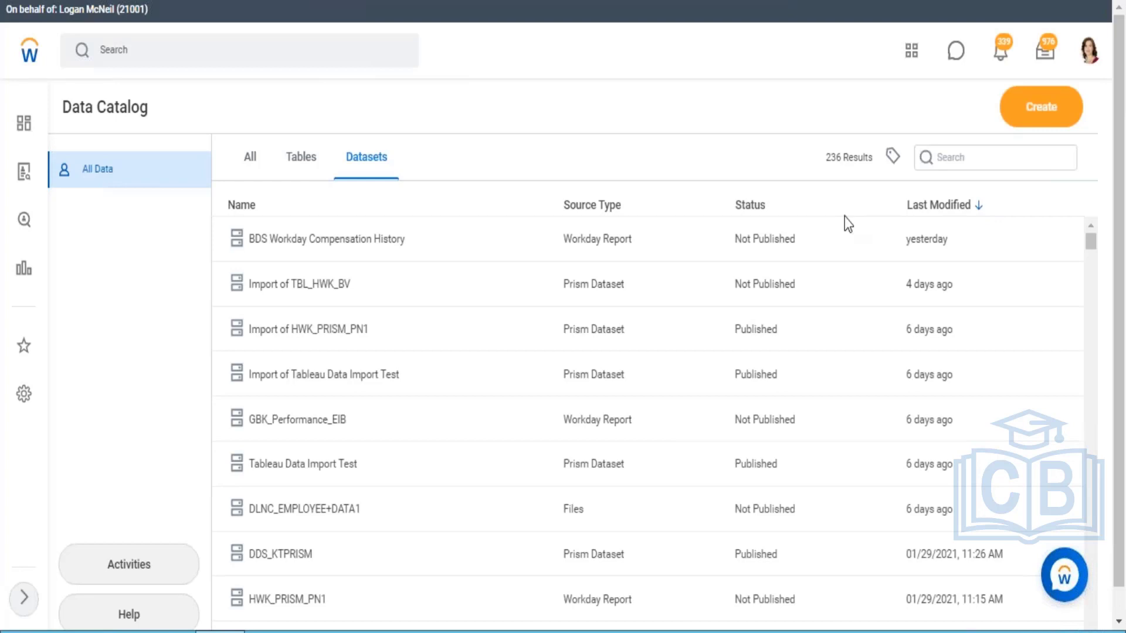
click(1060, 11)
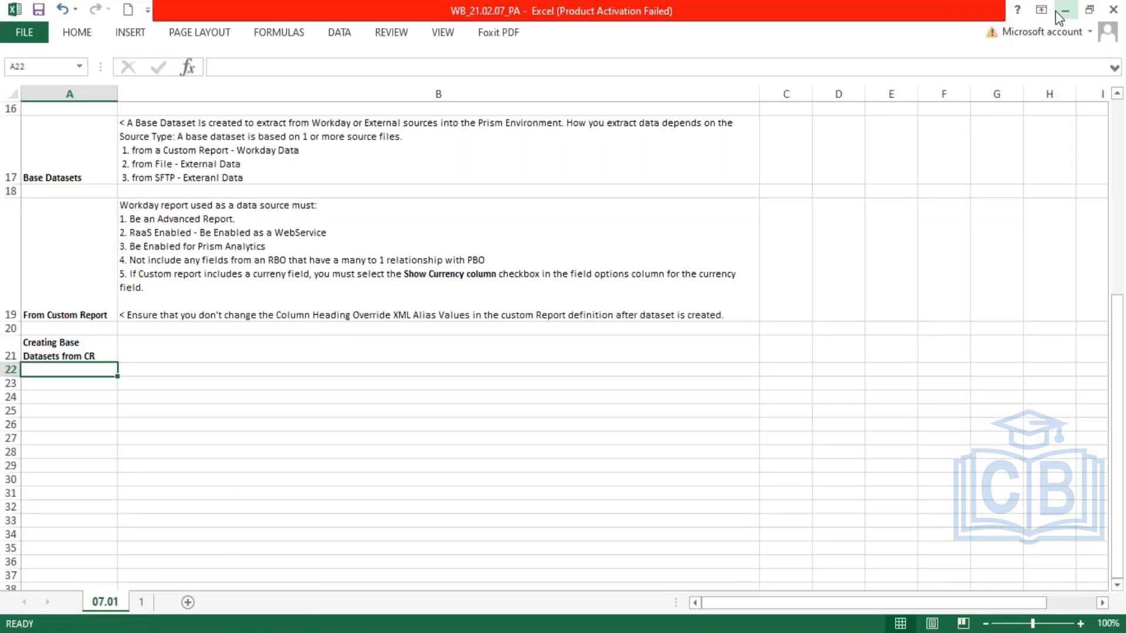
key(alt+Tab)
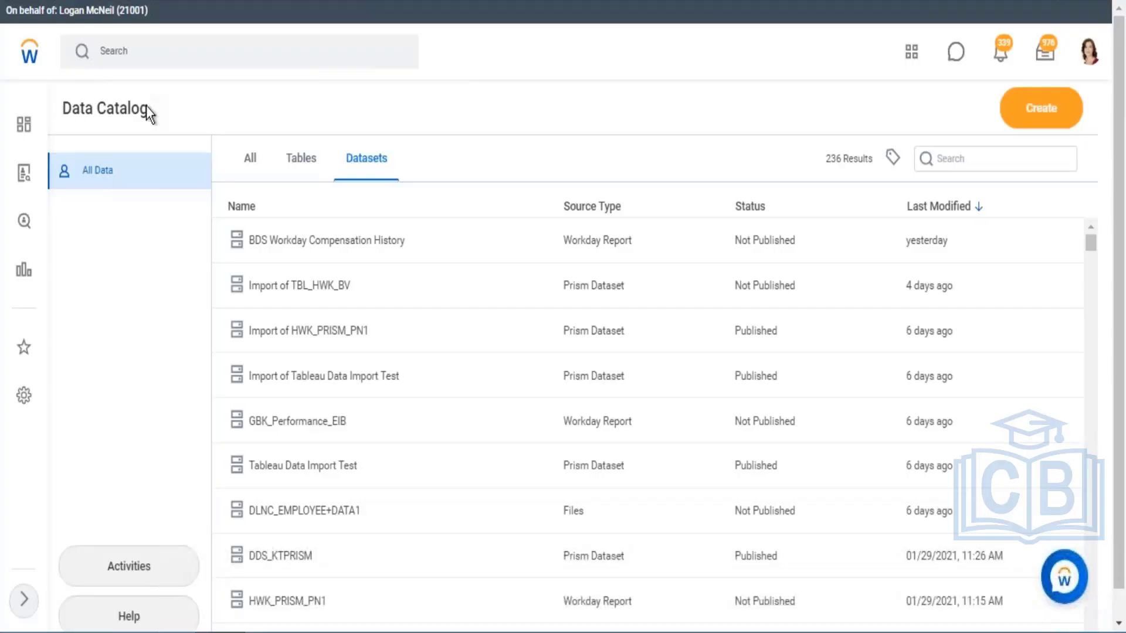
Start a new base dataset from a custom report and search the available custom reports for "zf".
click(1042, 116)
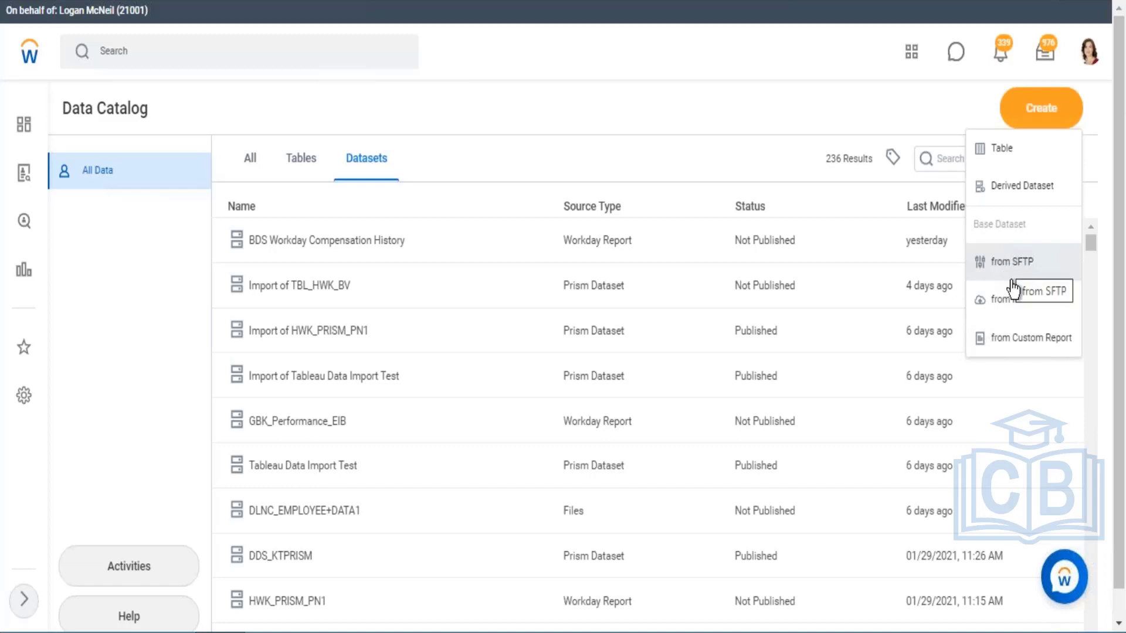
click(1031, 338)
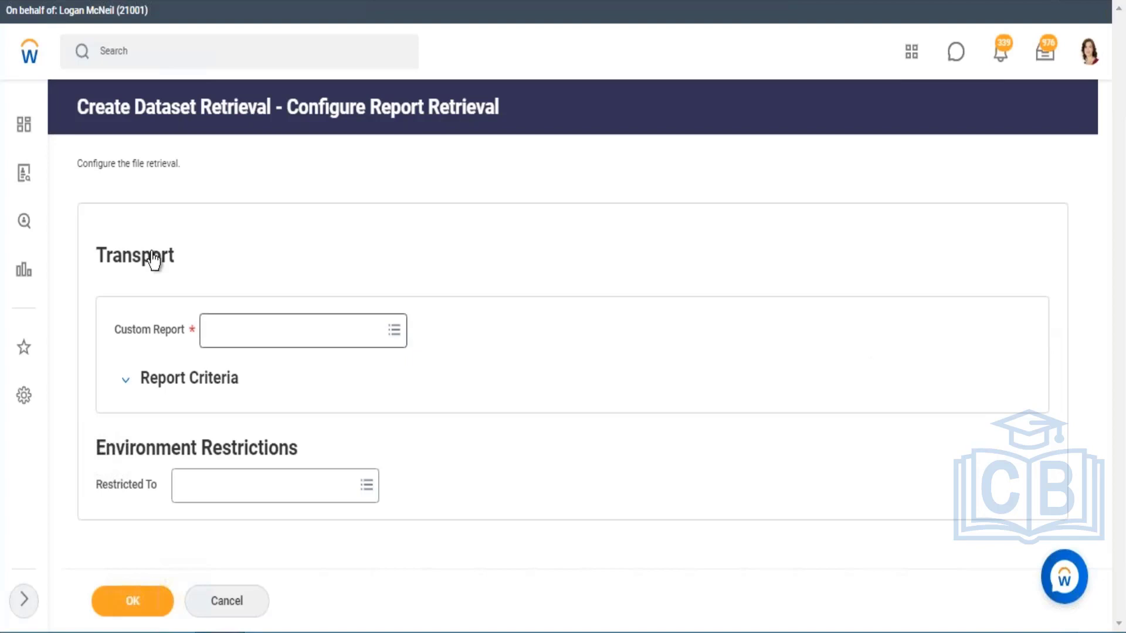
click(178, 329)
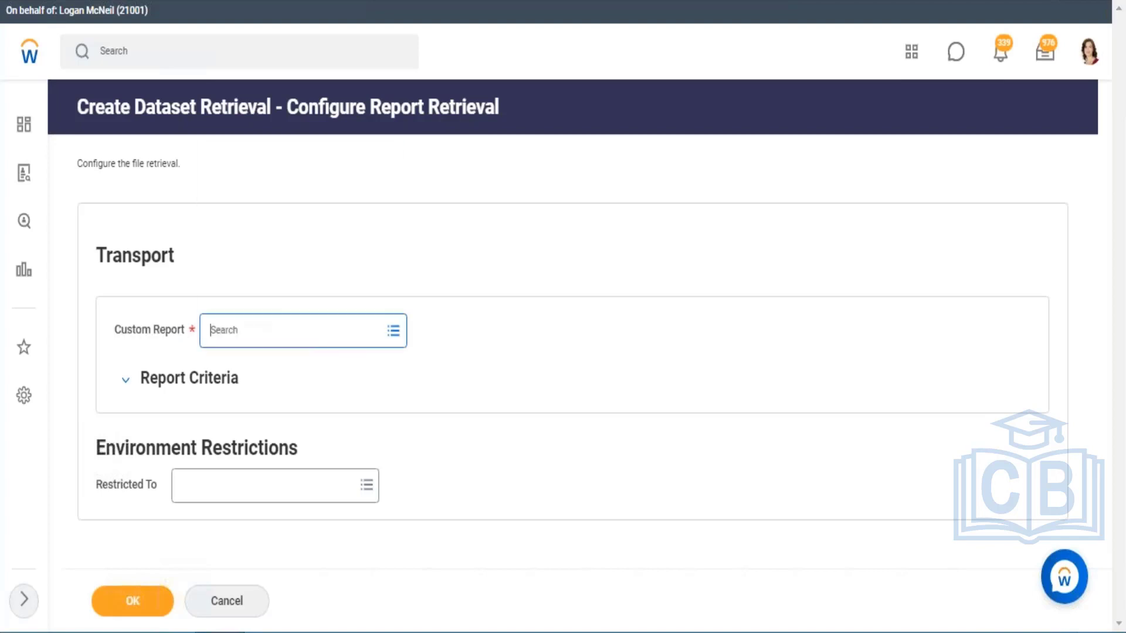
text(zf)
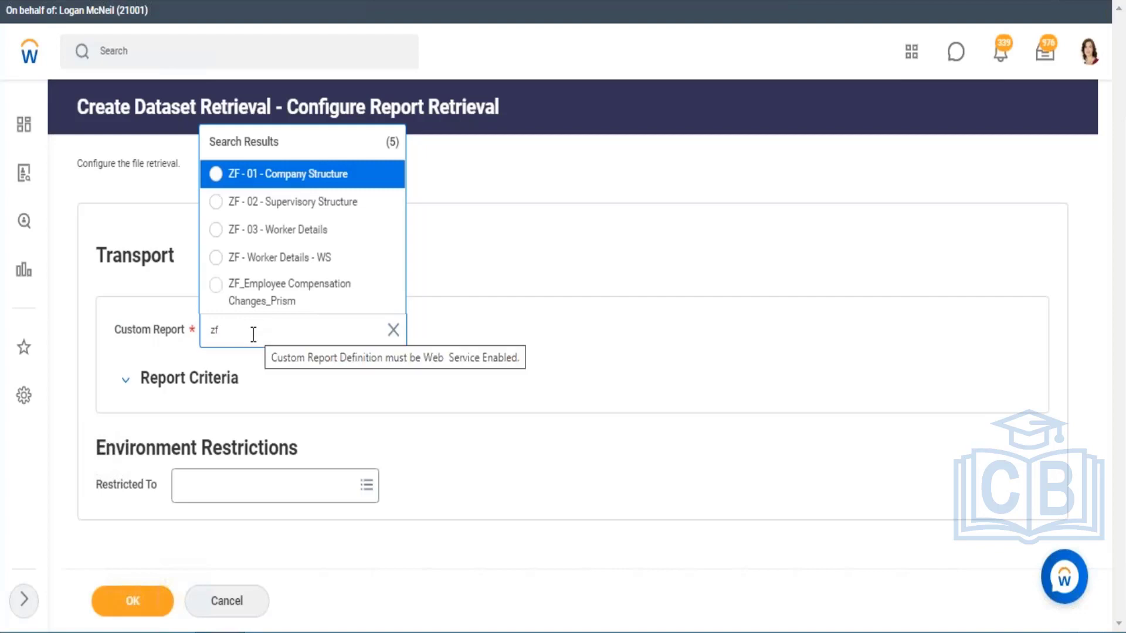
Switch to the Excel notes and review the requirements for a Workday report used as a data source.
key(alt+Tab)
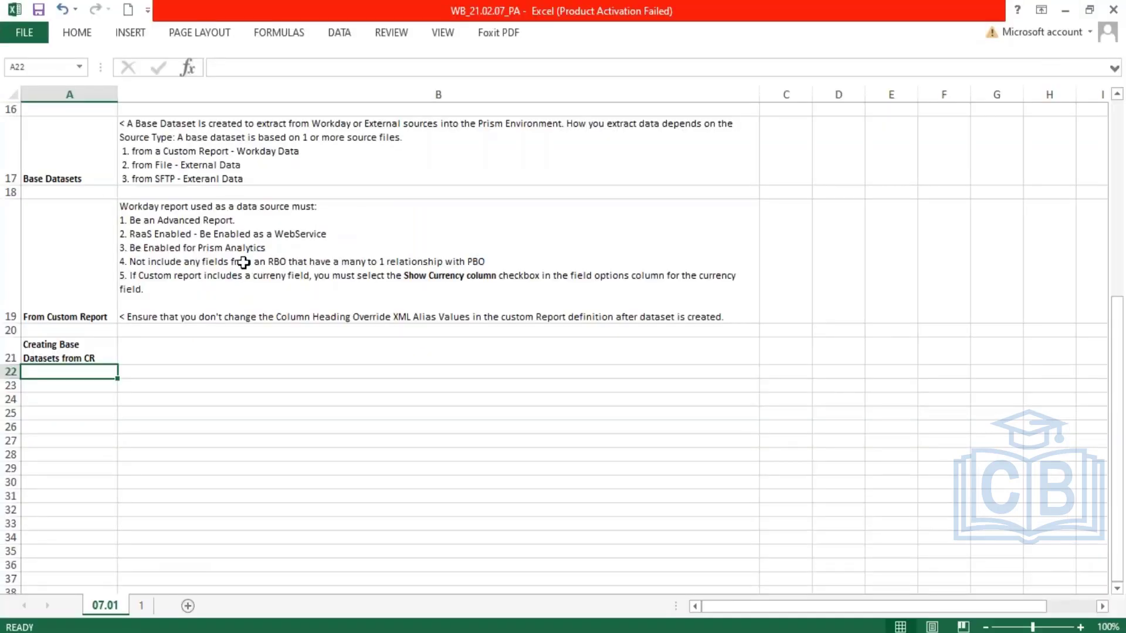
click(184, 229)
double_click(184, 230)
mouse_move(127, 220)
mouse_down()
mouse_move(166, 286)
mouse_move(155, 288)
mouse_move(122, 220)
mouse_up()
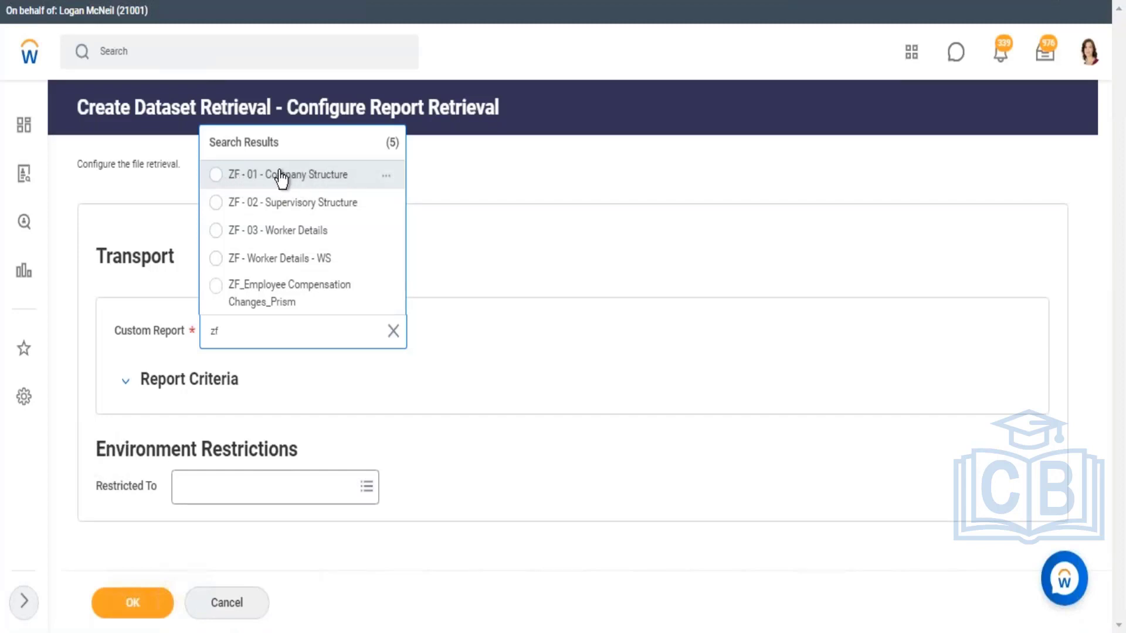
Return to Workday, choose ZF - 01 - Company Structure as the custom report, and preview its details.
click(312, 186)
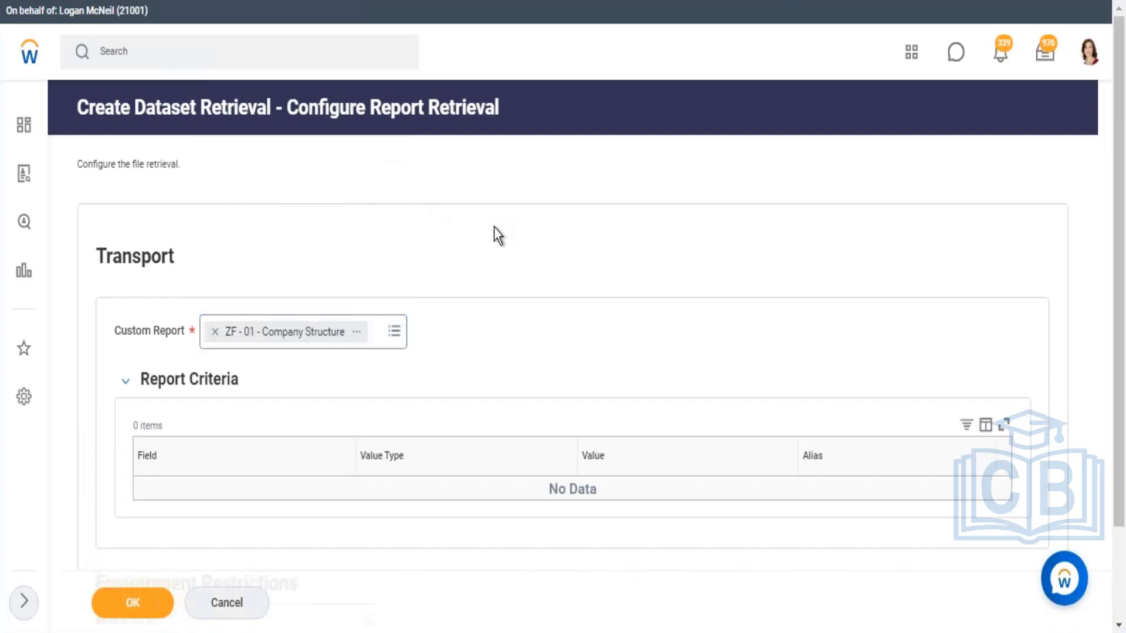
click(357, 332)
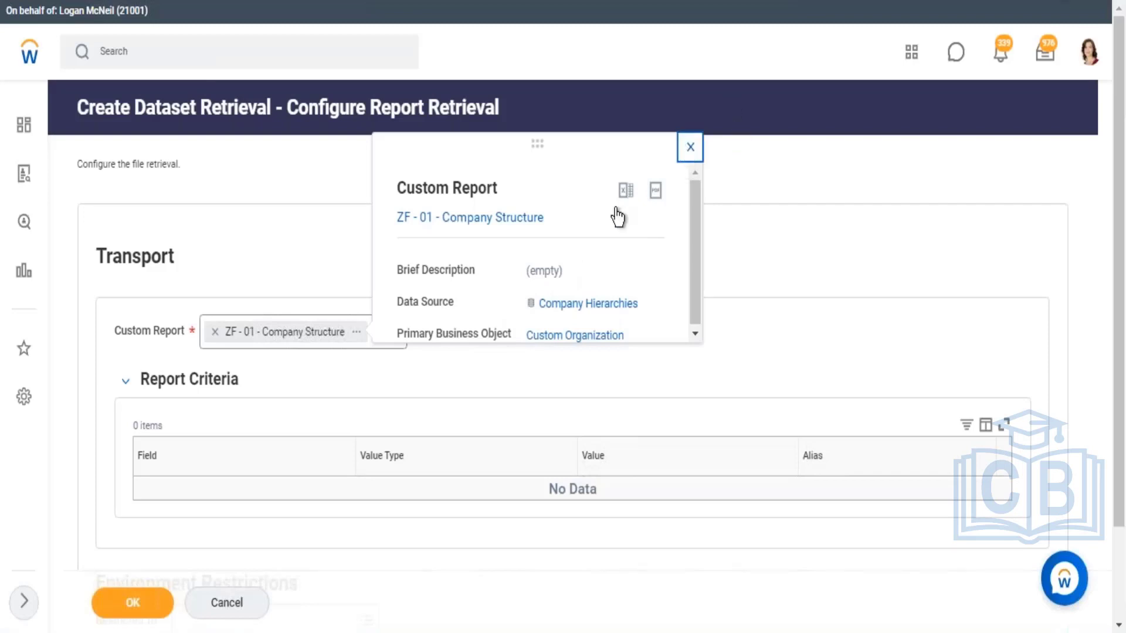
click(248, 393)
click(248, 396)
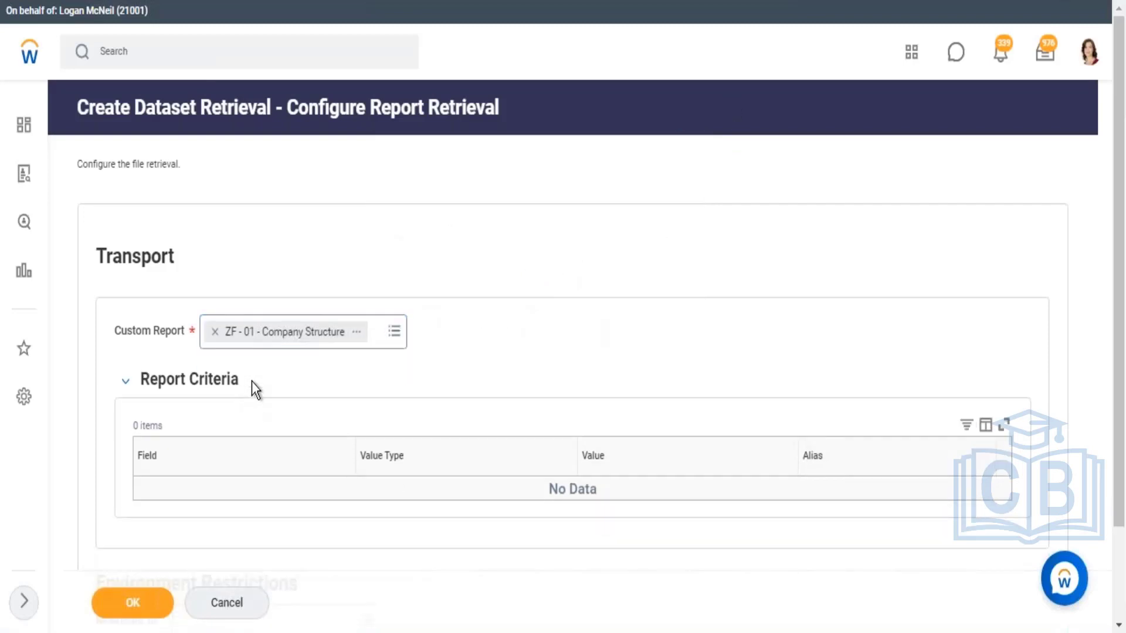
drag(251, 381, 154, 385)
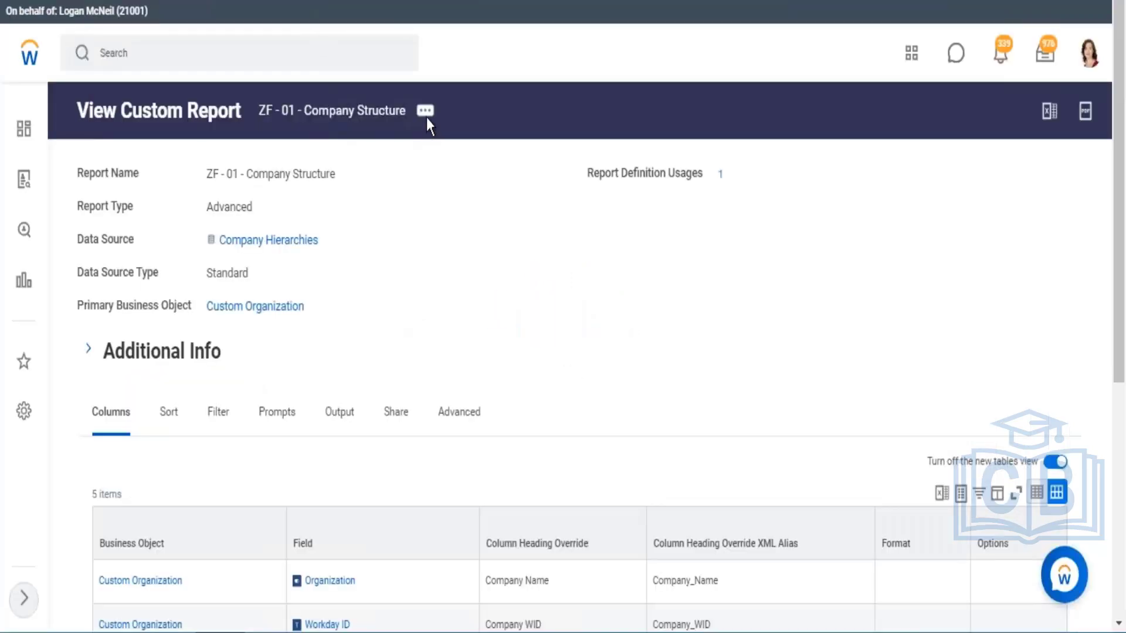
Run the ZF - 01 - Company Structure report from its custom report definition.
click(426, 111)
mouse_move(546, 178)
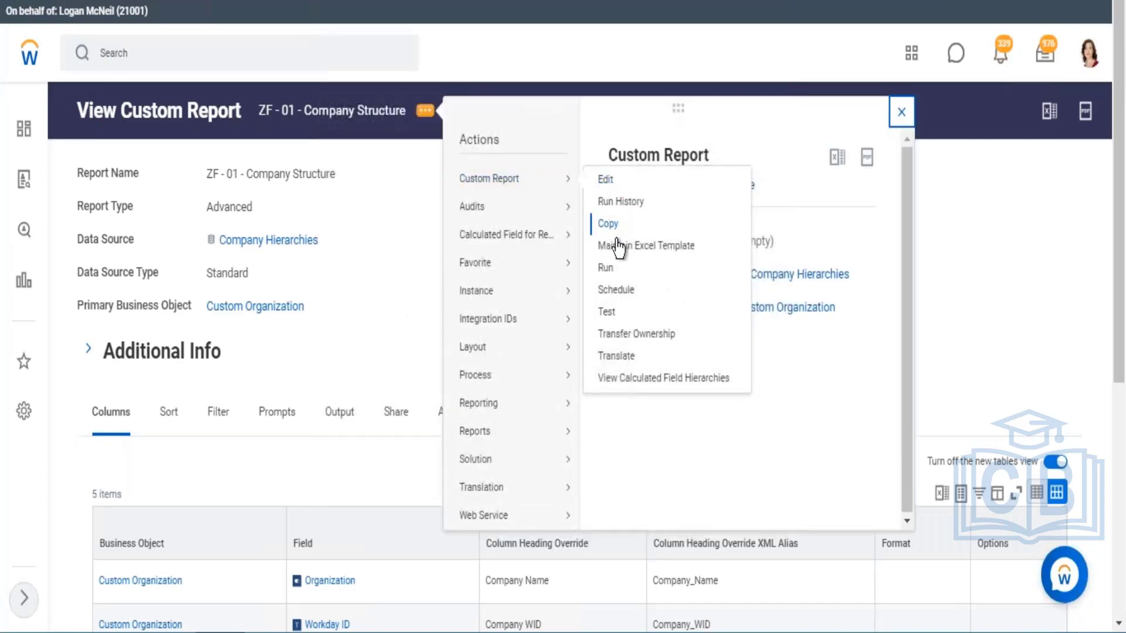
click(607, 270)
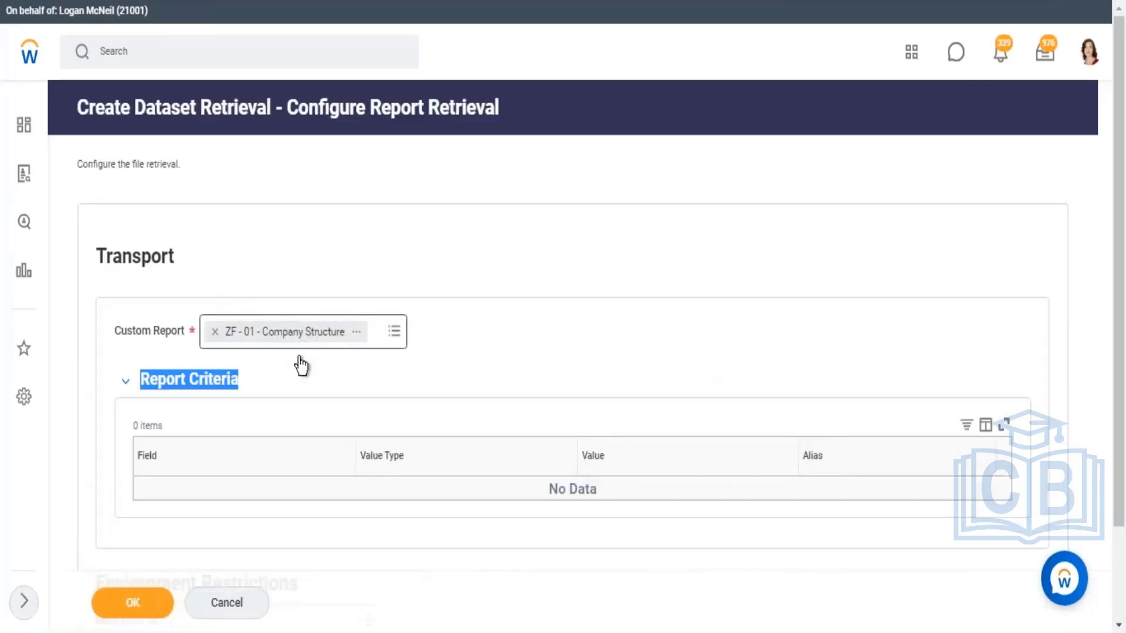
Restrict the dataset retrieval to the Production environment after checking the report criteria and the Company Structure report output.
scroll(167, 440, down, 2)
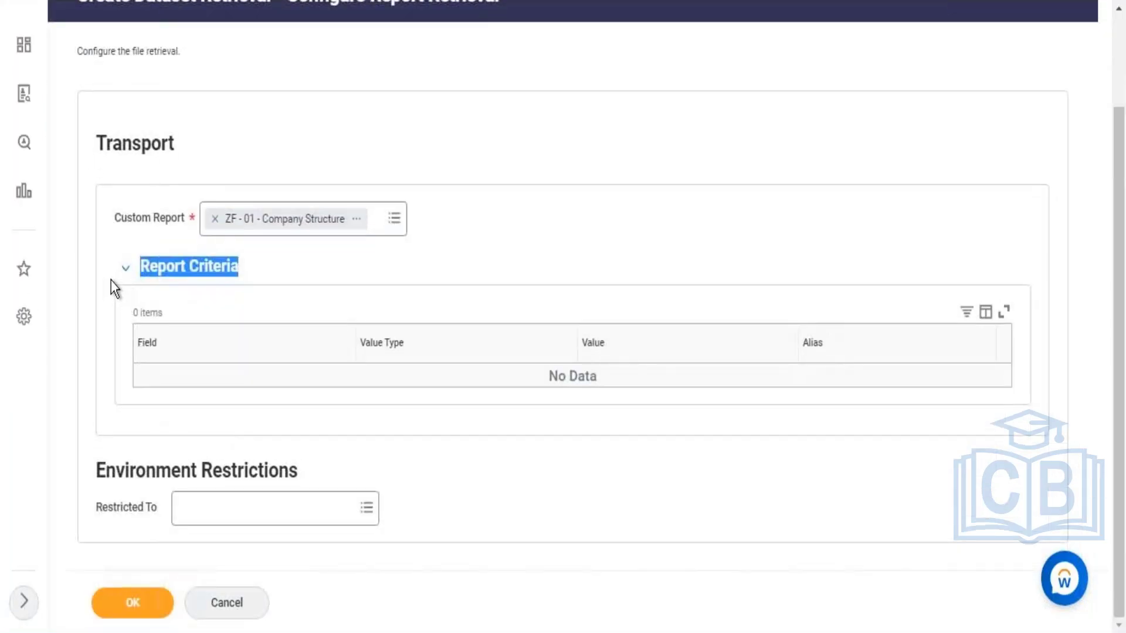
drag(298, 470, 115, 455)
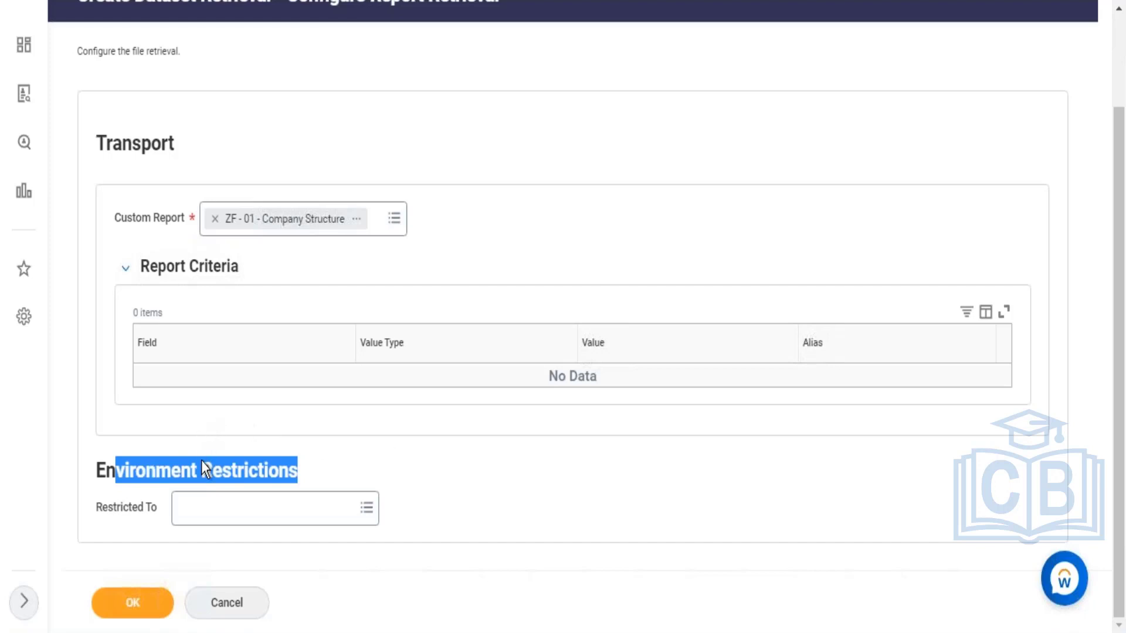
click(436, 503)
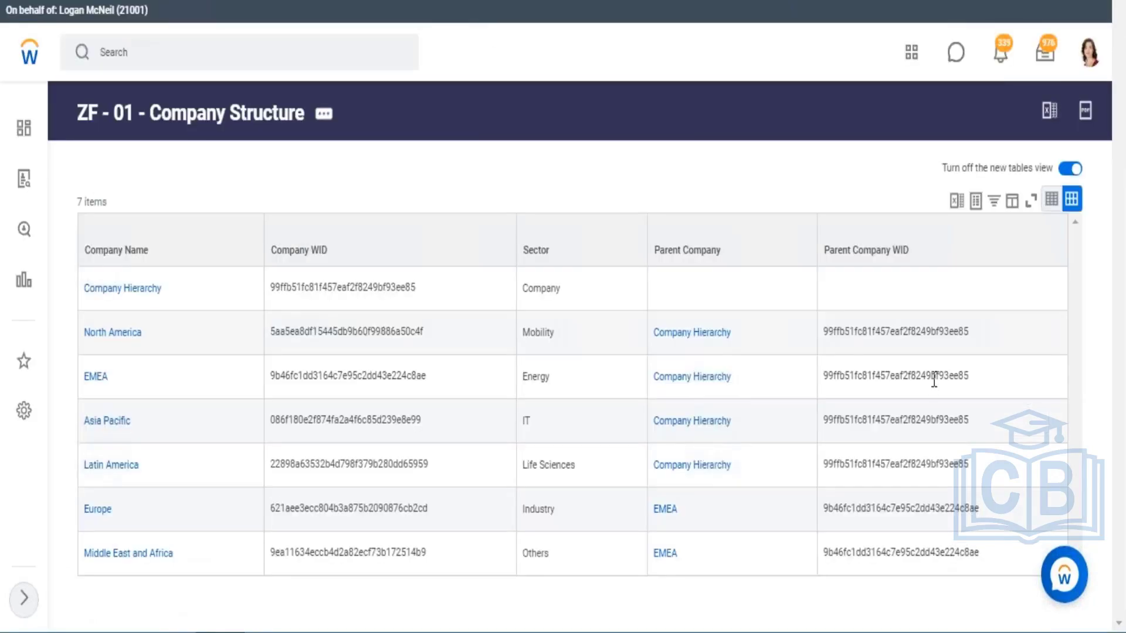
drag(208, 145, 745, 582)
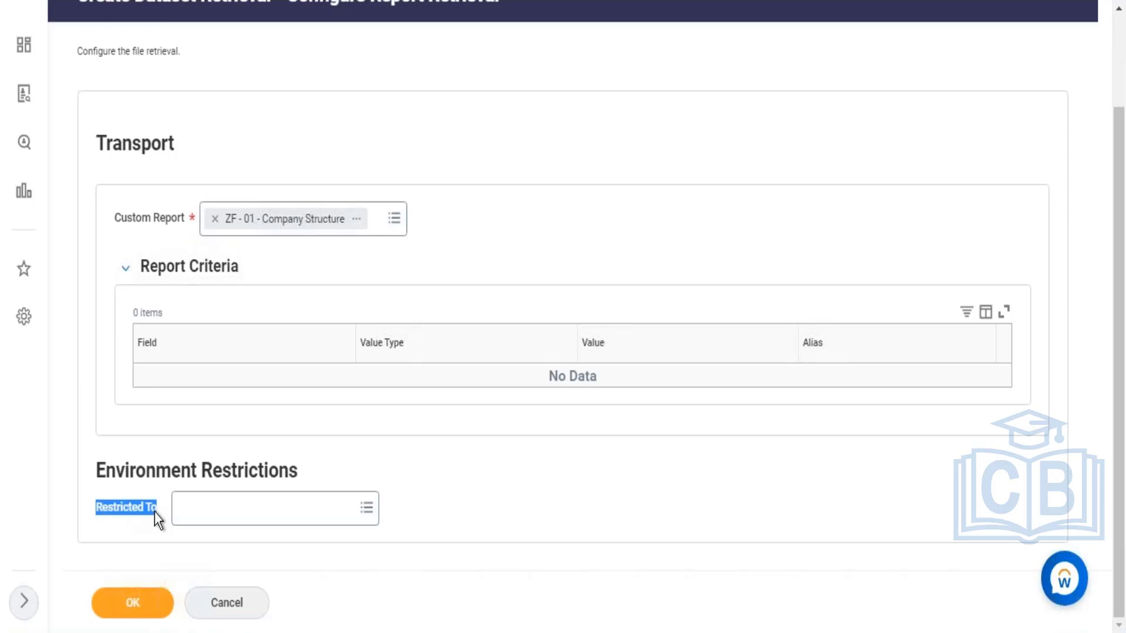
click(371, 517)
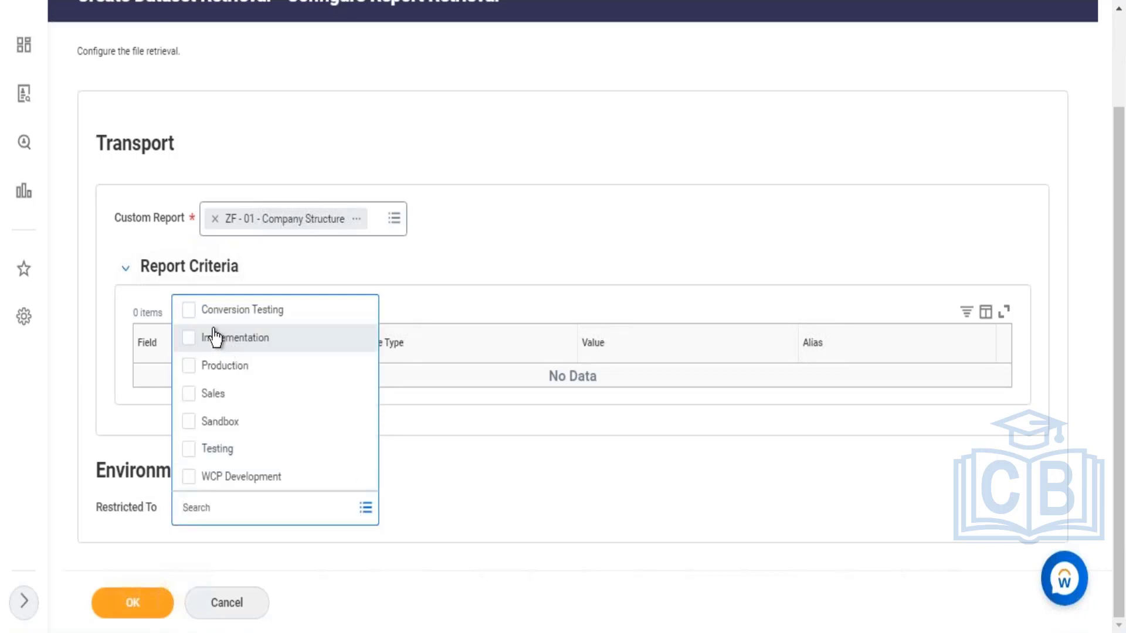
click(189, 370)
click(575, 464)
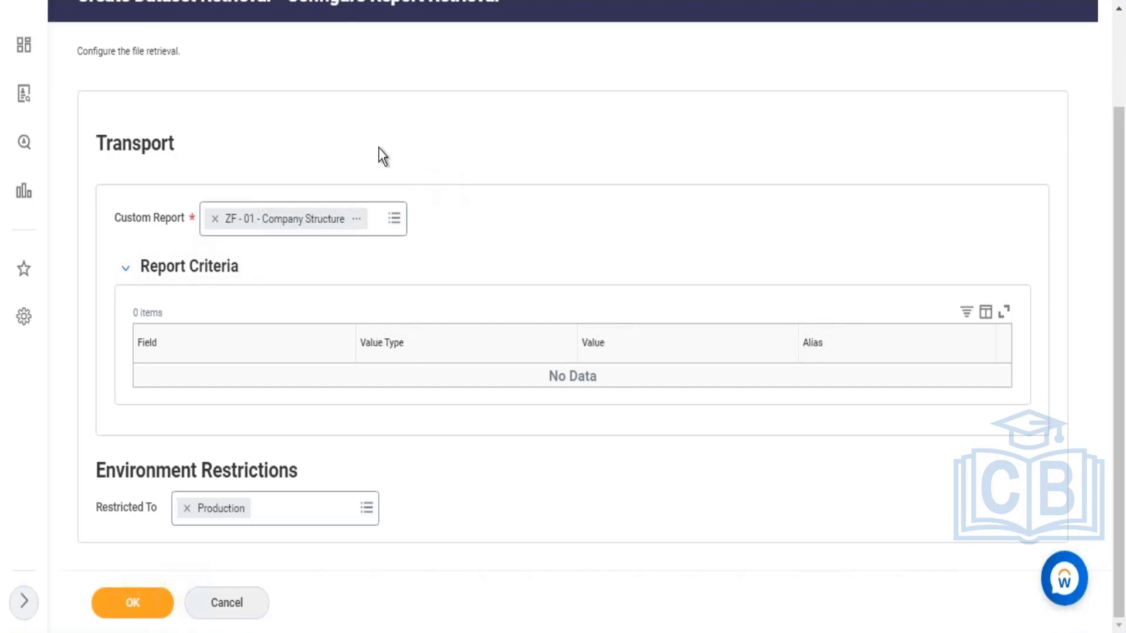
scroll(274, 105, up, 3)
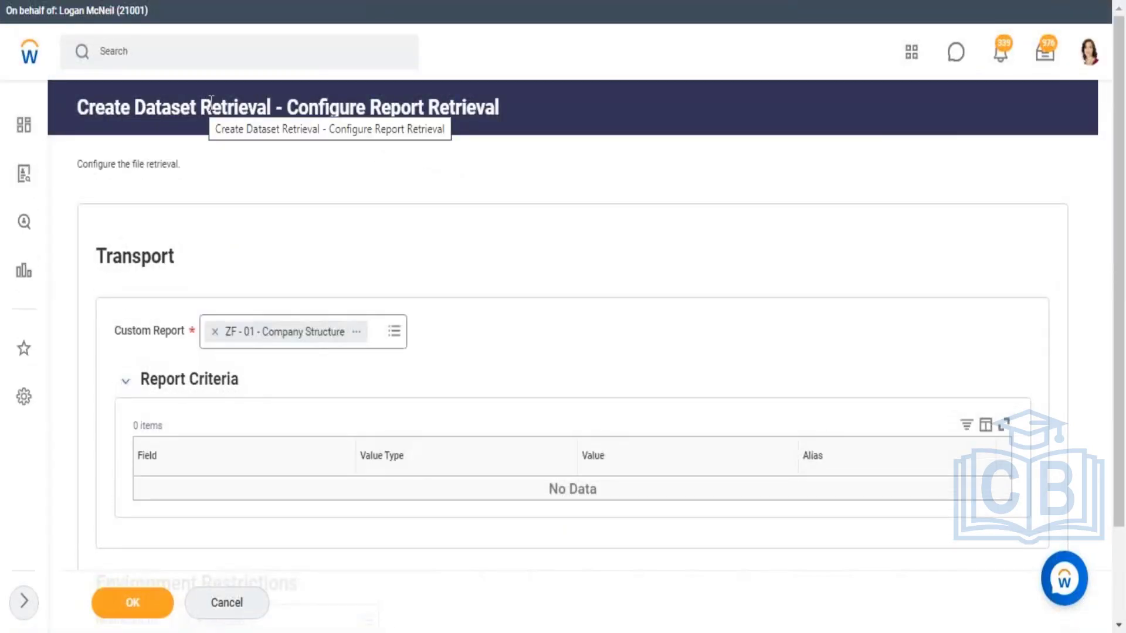
scroll(417, 307, down, 2)
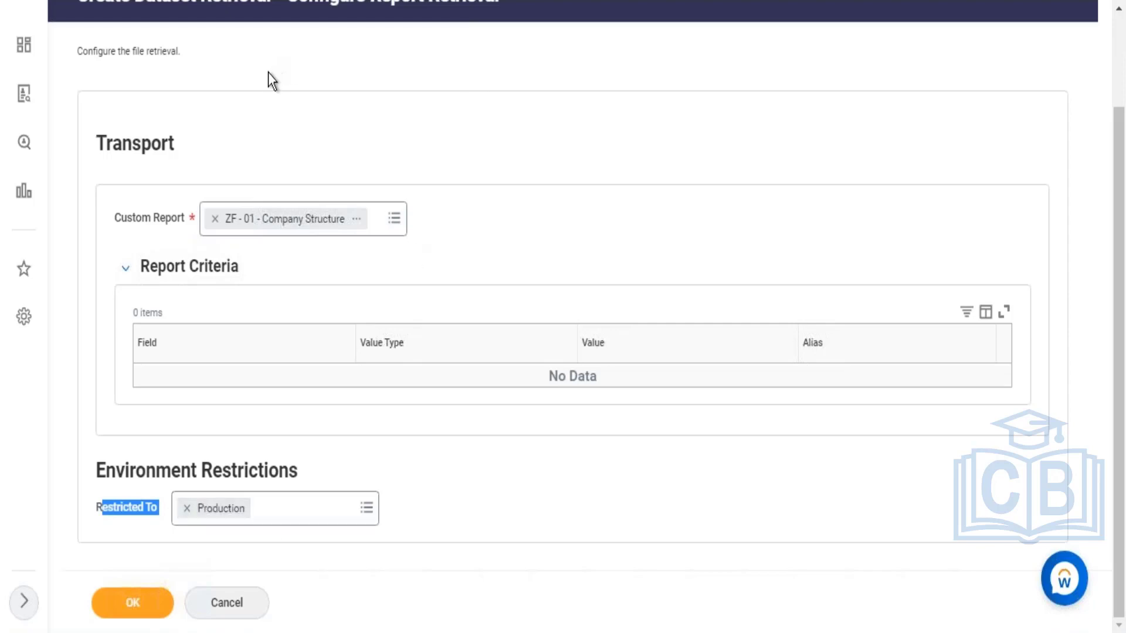
scroll(269, 81, up, 2)
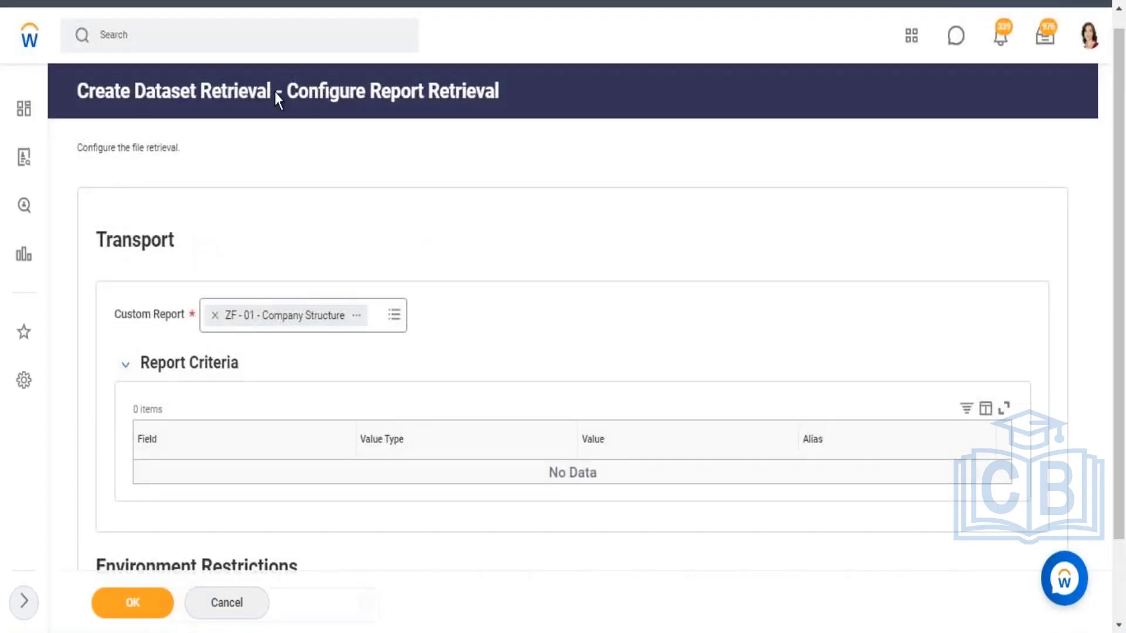
Replace the Production environment restriction with Conversion Testing, Implementation, Sales and Sandbox.
scroll(274, 91, down, 2)
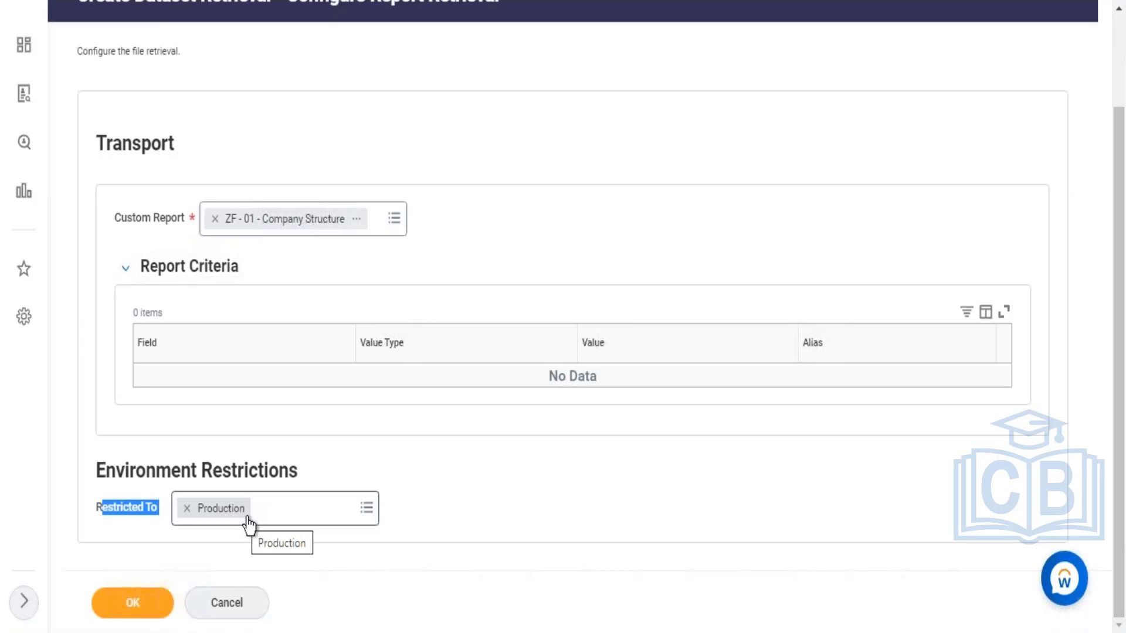
click(188, 509)
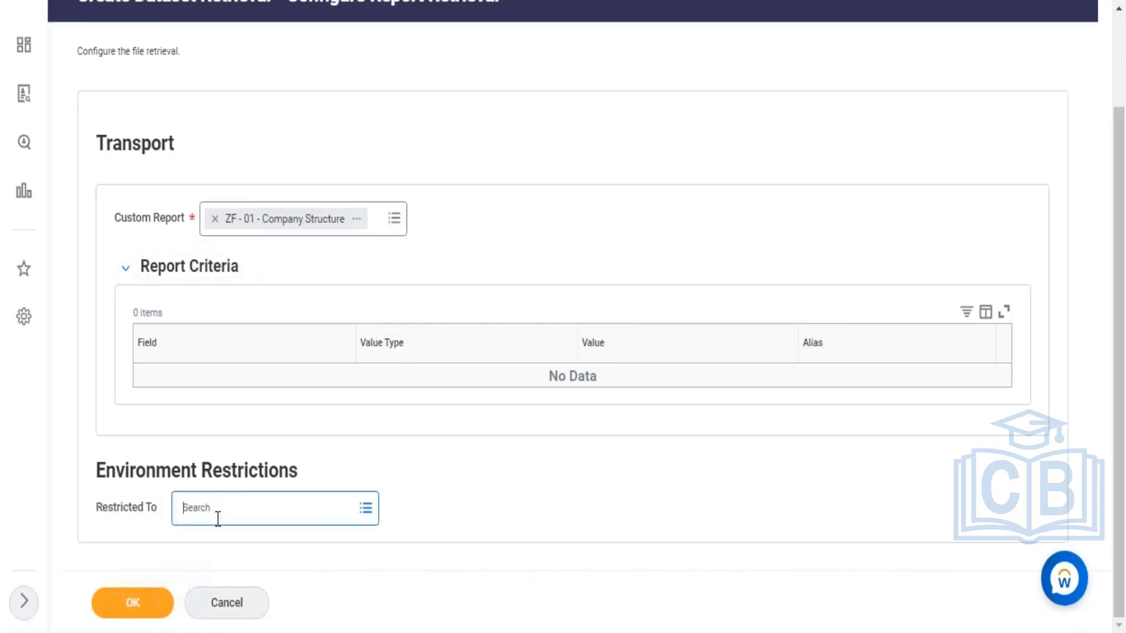
click(362, 510)
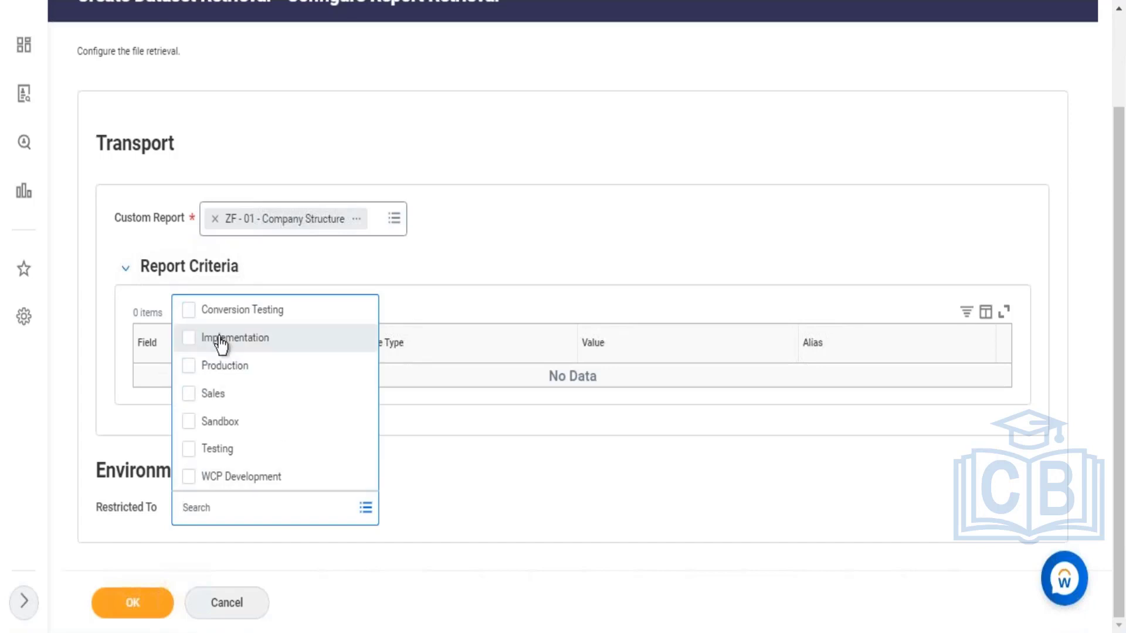
click(195, 312)
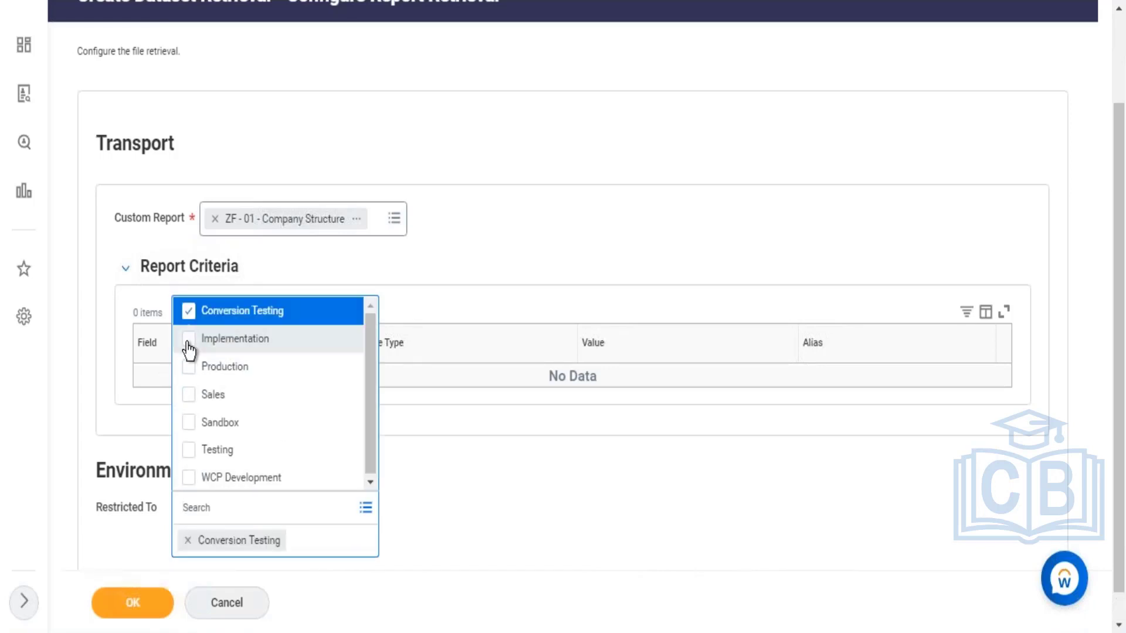
click(188, 342)
click(191, 400)
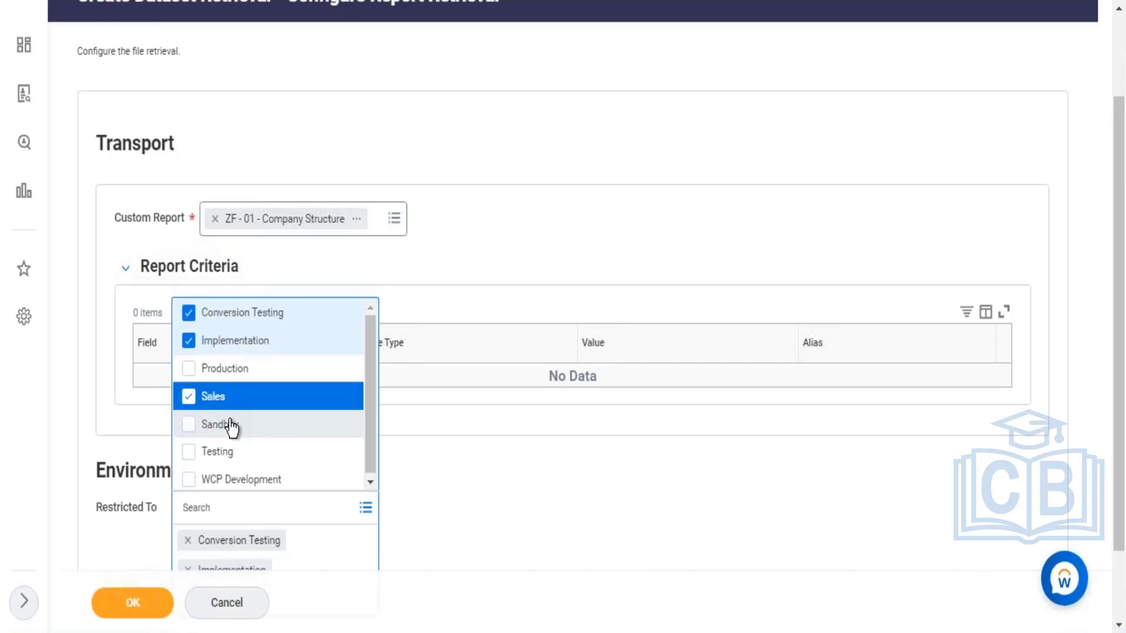
click(202, 429)
click(539, 483)
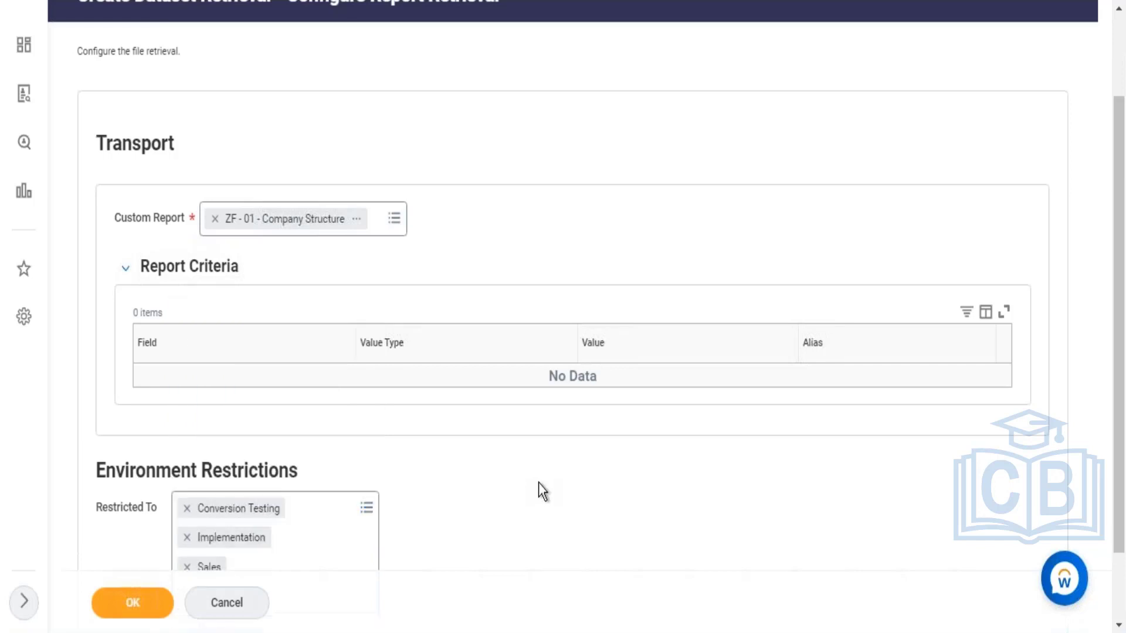
Remove Sales from the dataset retrieval's environment restrictions.
scroll(410, 463, down, 2)
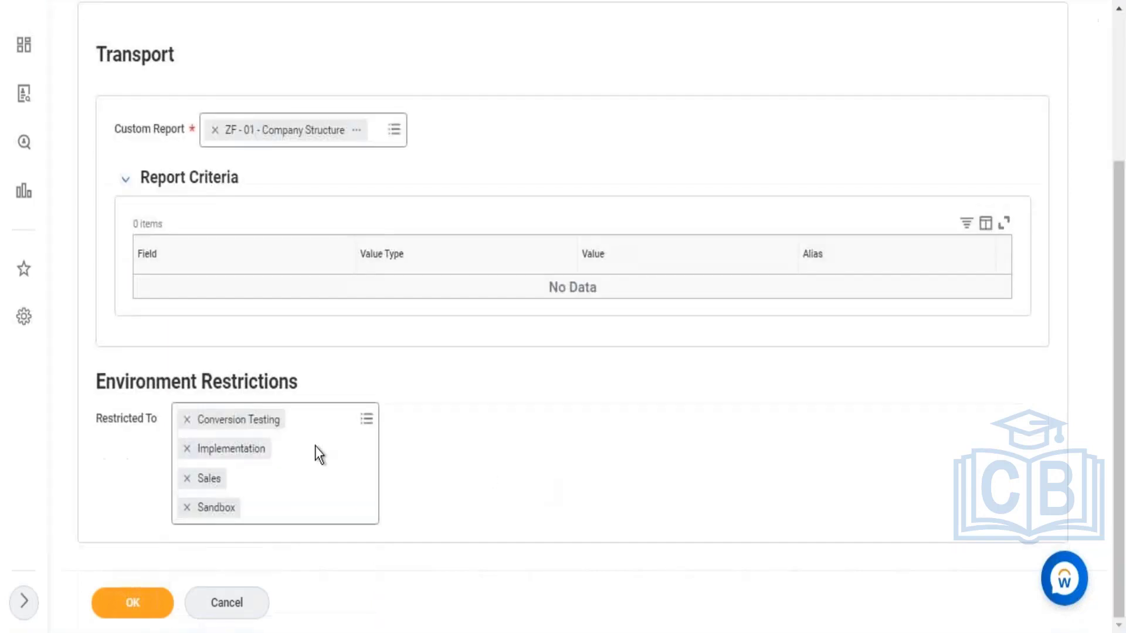
click(188, 478)
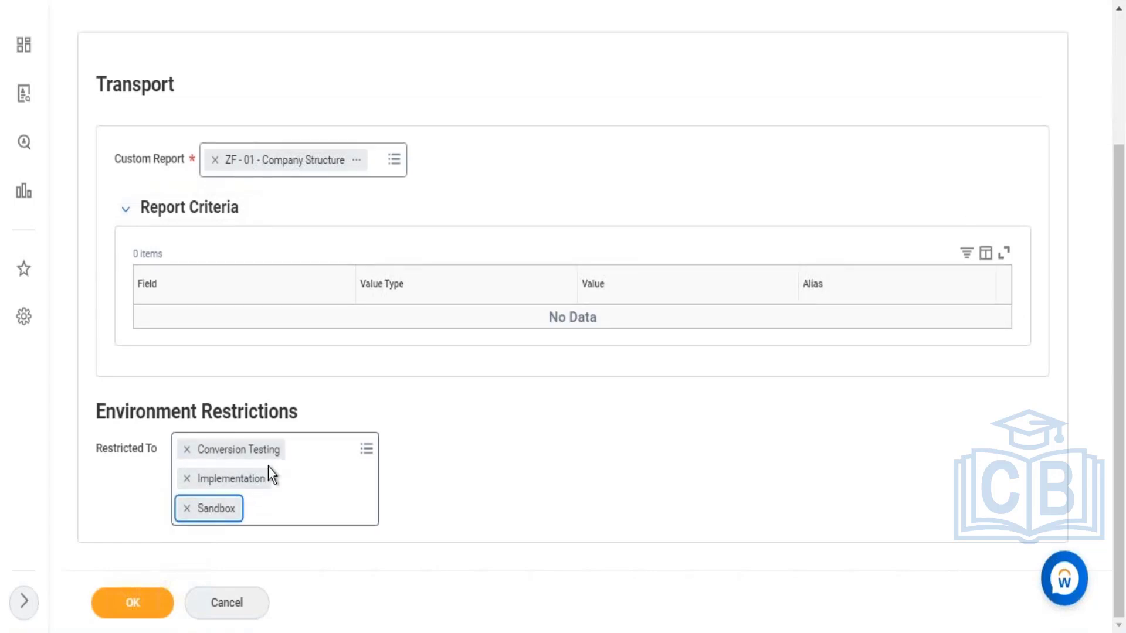
click(586, 478)
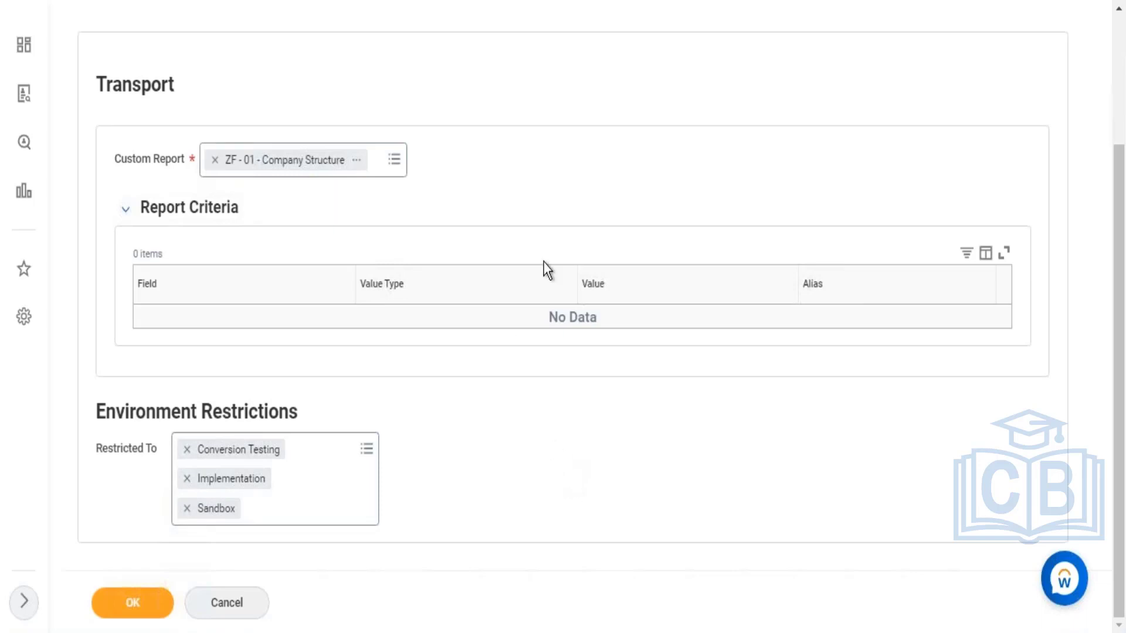
Review the report retrieval configuration, from the page heading to the Environment Restrictions and their Restricted To values.
scroll(544, 263, up, 3)
drag(155, 110, 271, 113)
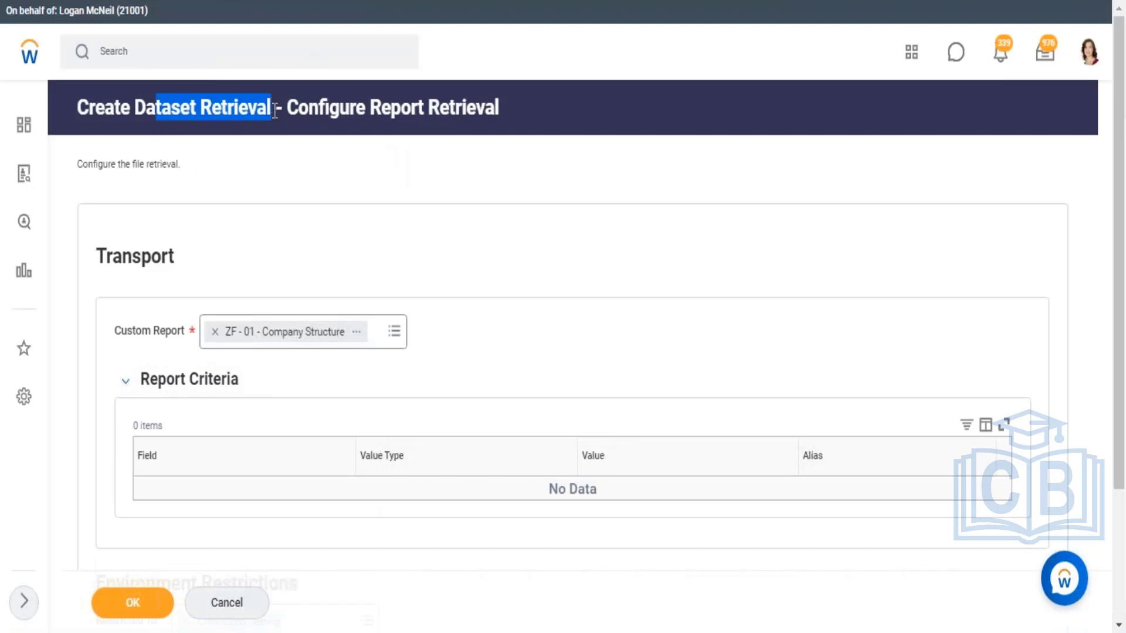
scroll(359, 146, down, 3)
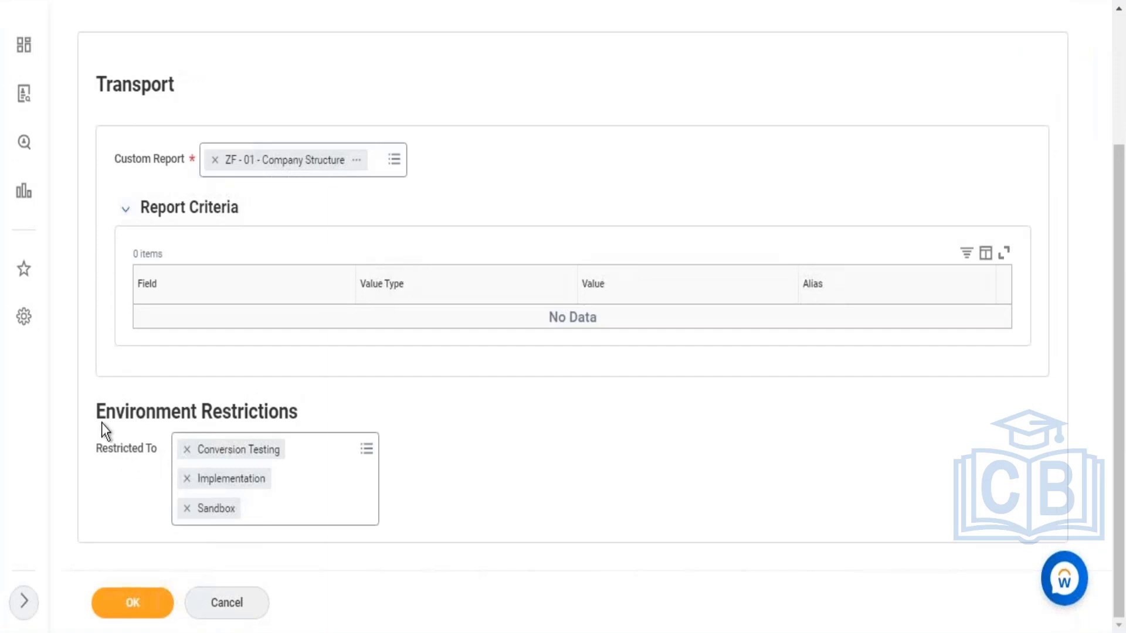
drag(156, 413, 159, 449)
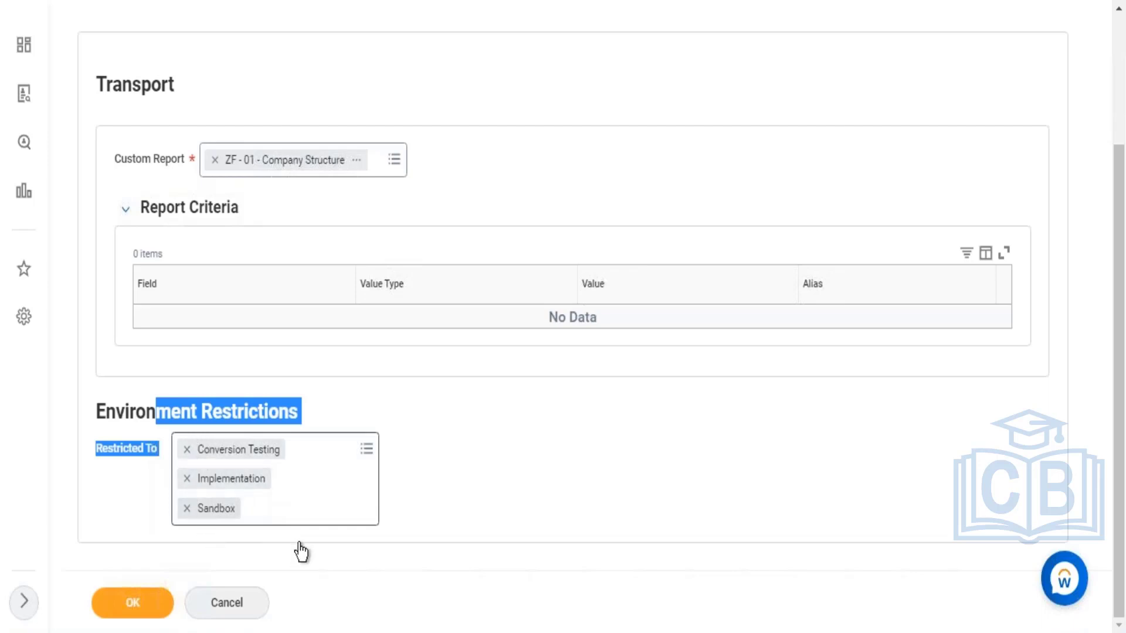
click(469, 473)
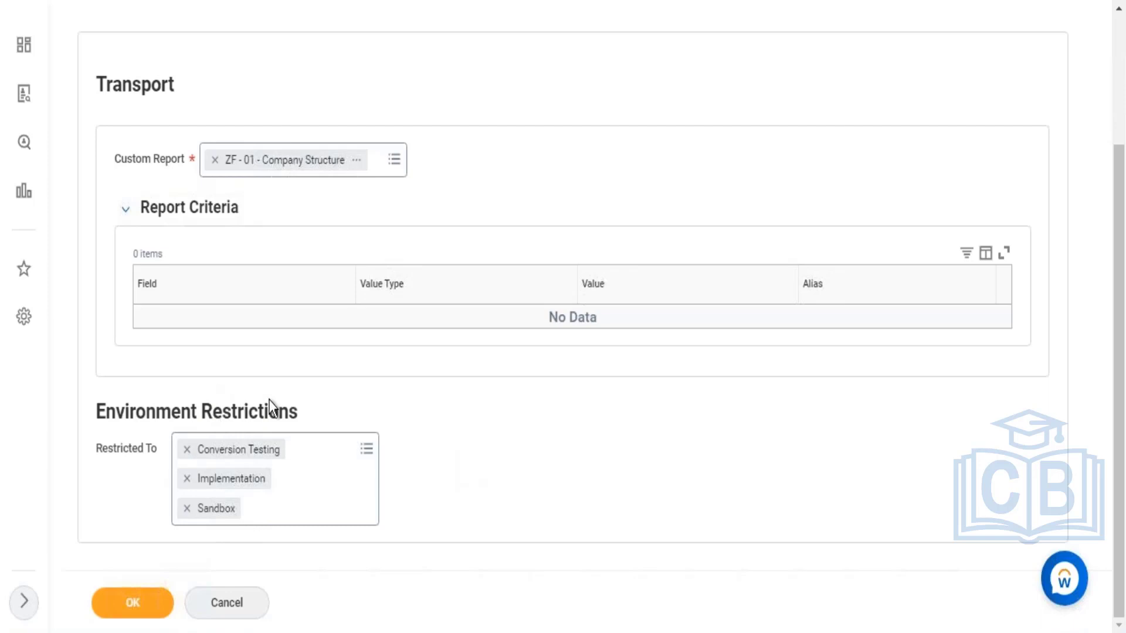
drag(303, 410, 107, 413)
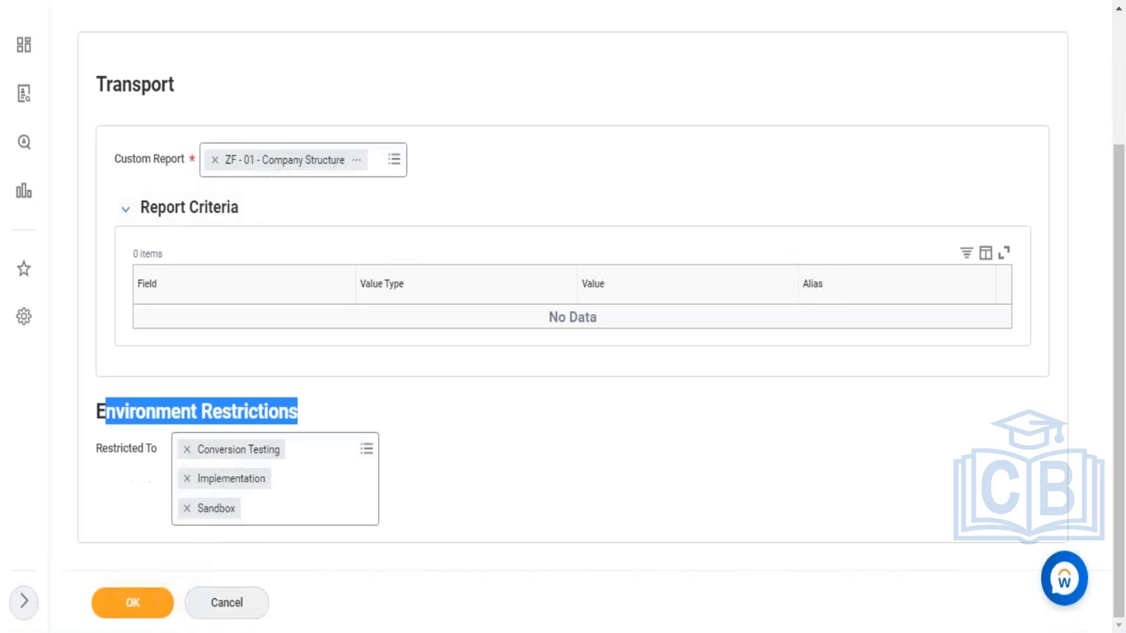
drag(96, 447, 134, 448)
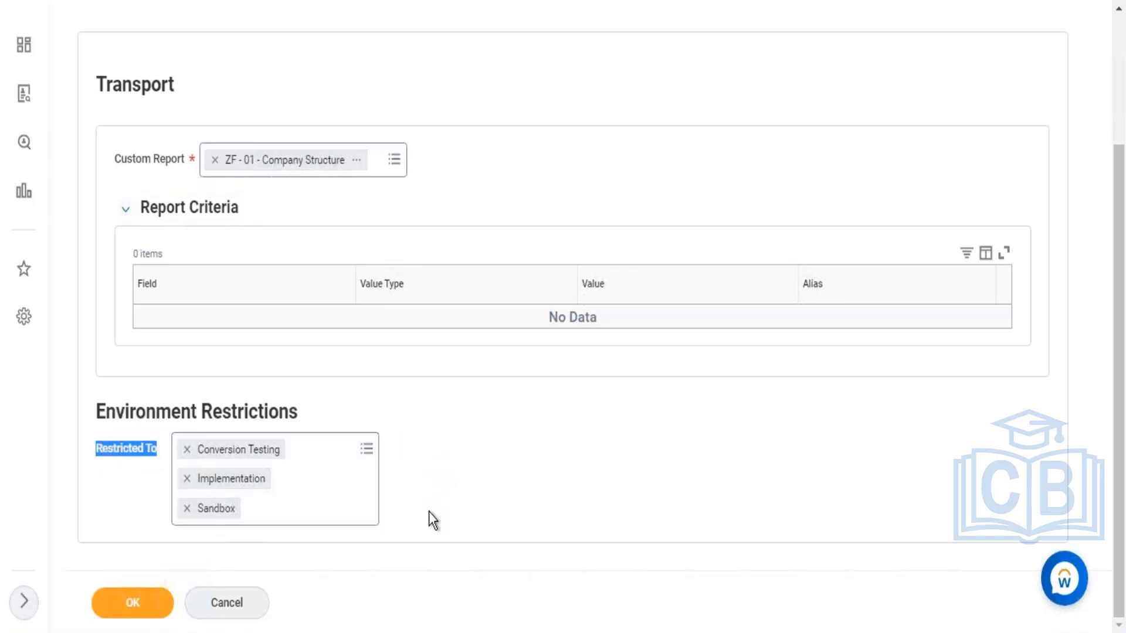
click(351, 504)
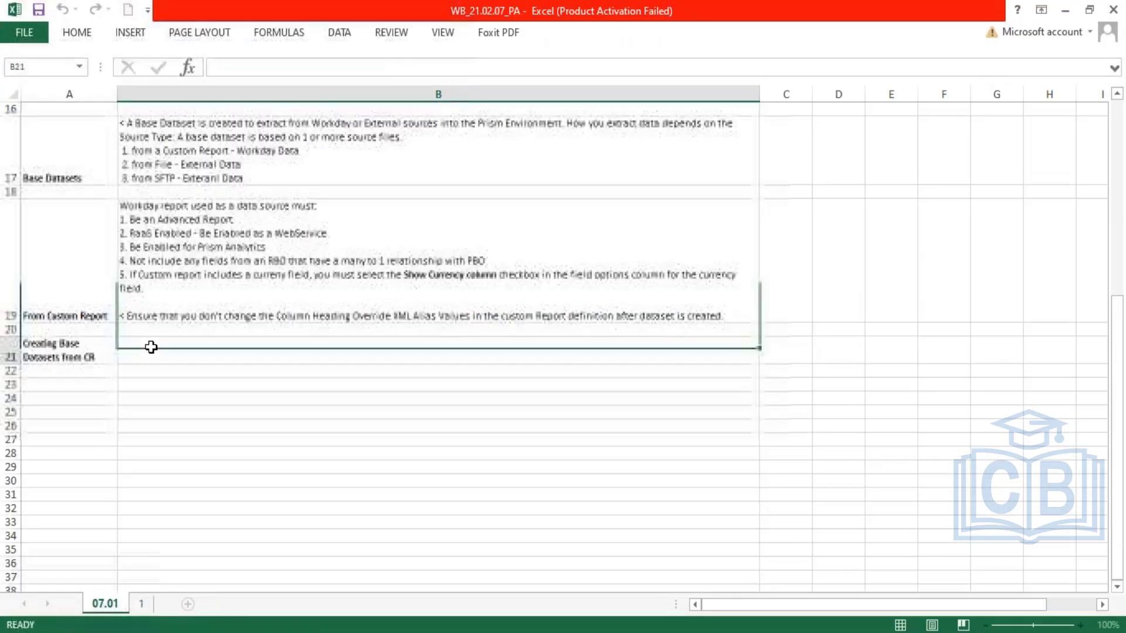
In the Excel notes, enter "1. Select the Custom Report > Define the Prompt Values" beside Creating Base Datasets from CR, checking Workday's Report Criteria.
click(154, 345)
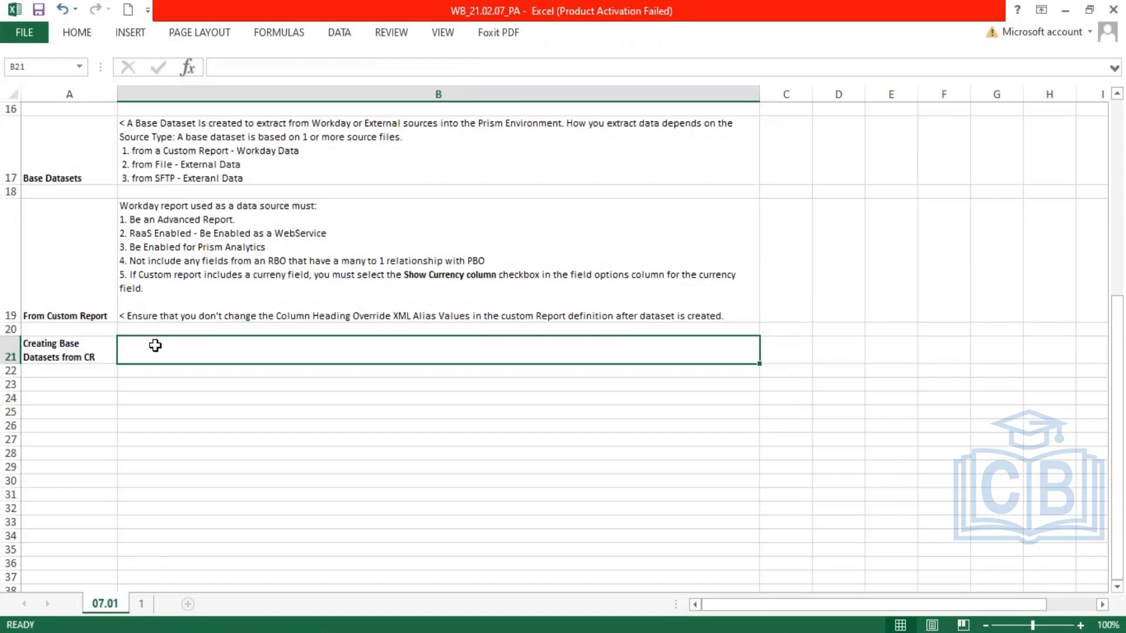
text(1.)
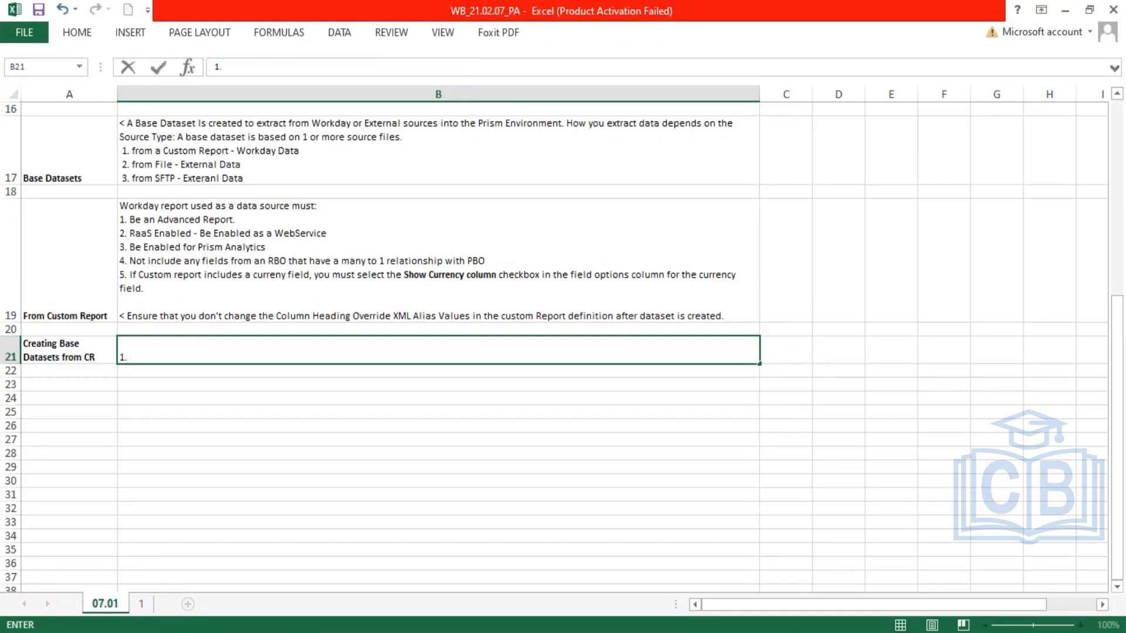
text( Select the Custom Report)
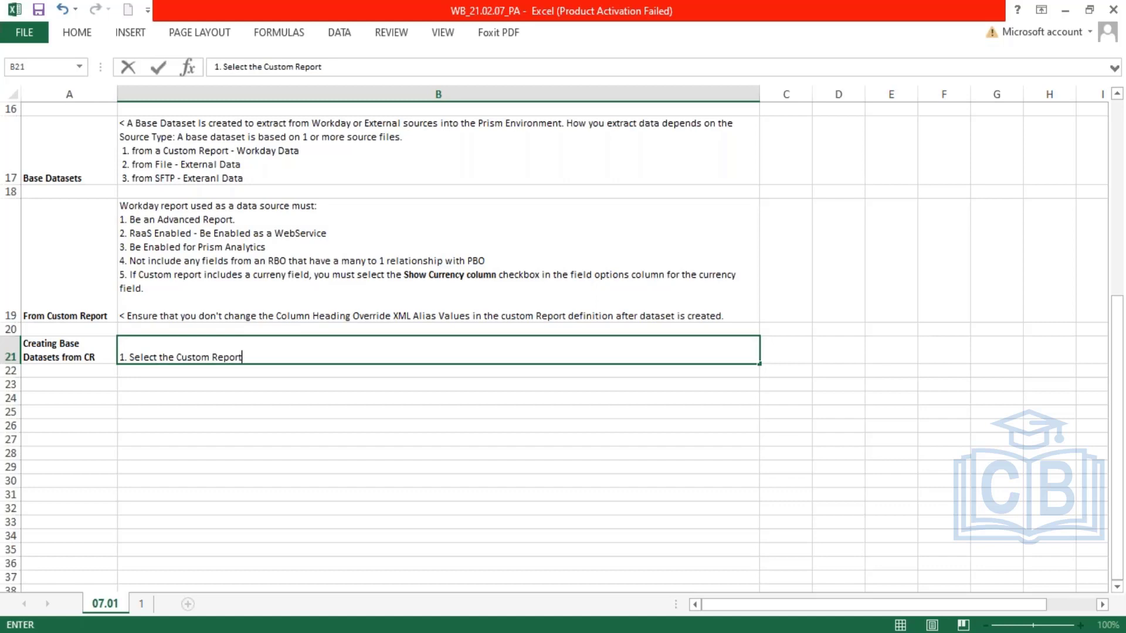
text( > Define the Prompt Va)
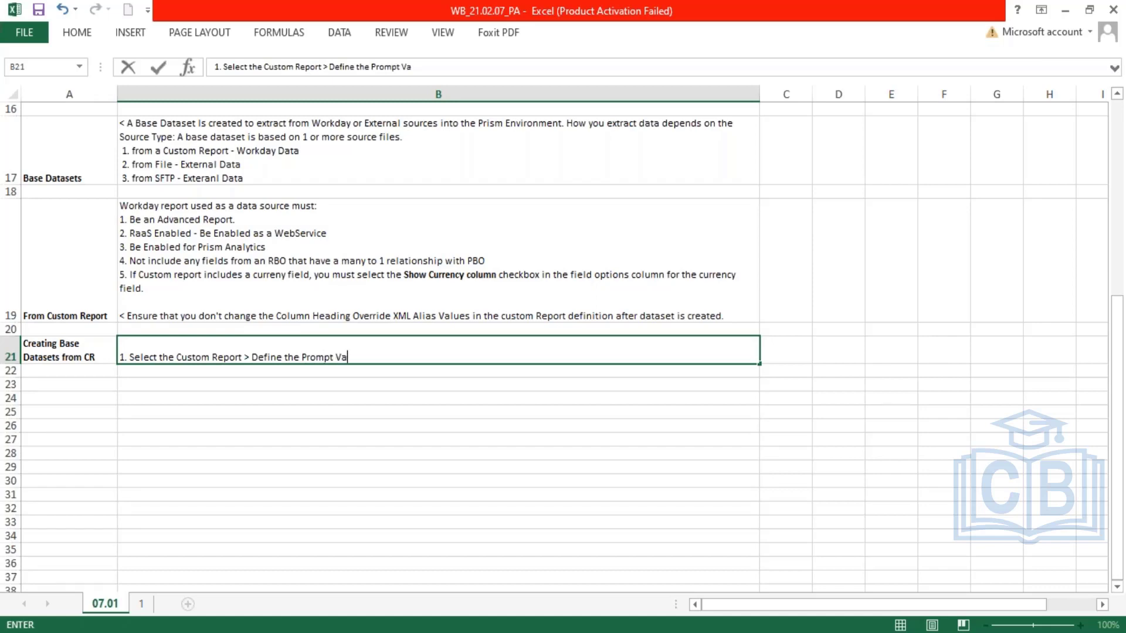
text(lues)
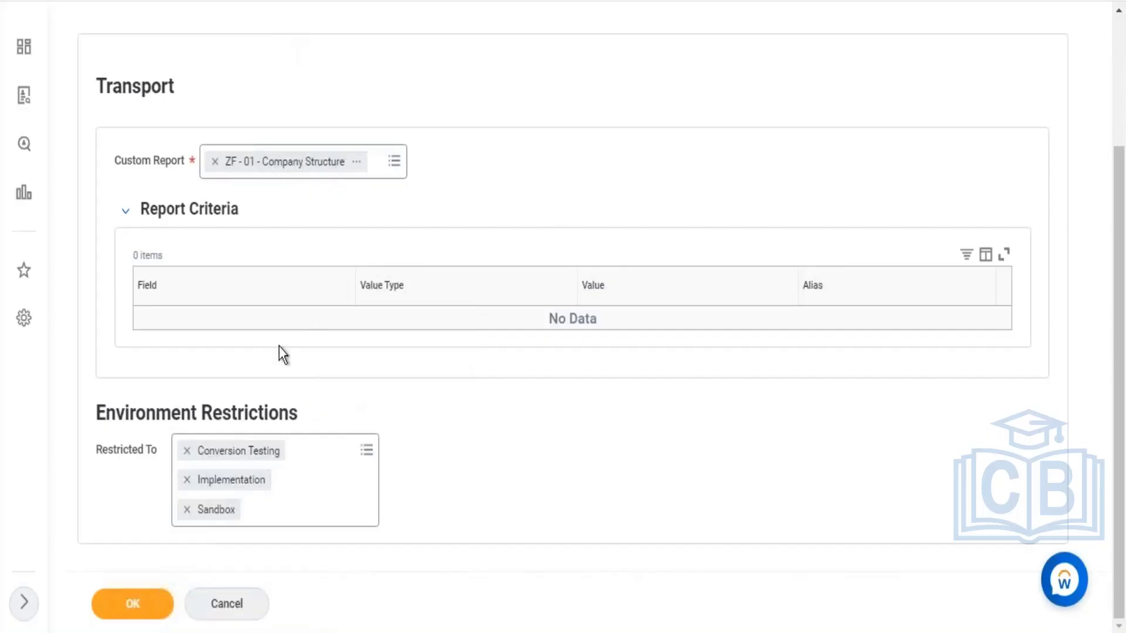
drag(260, 223, 150, 216)
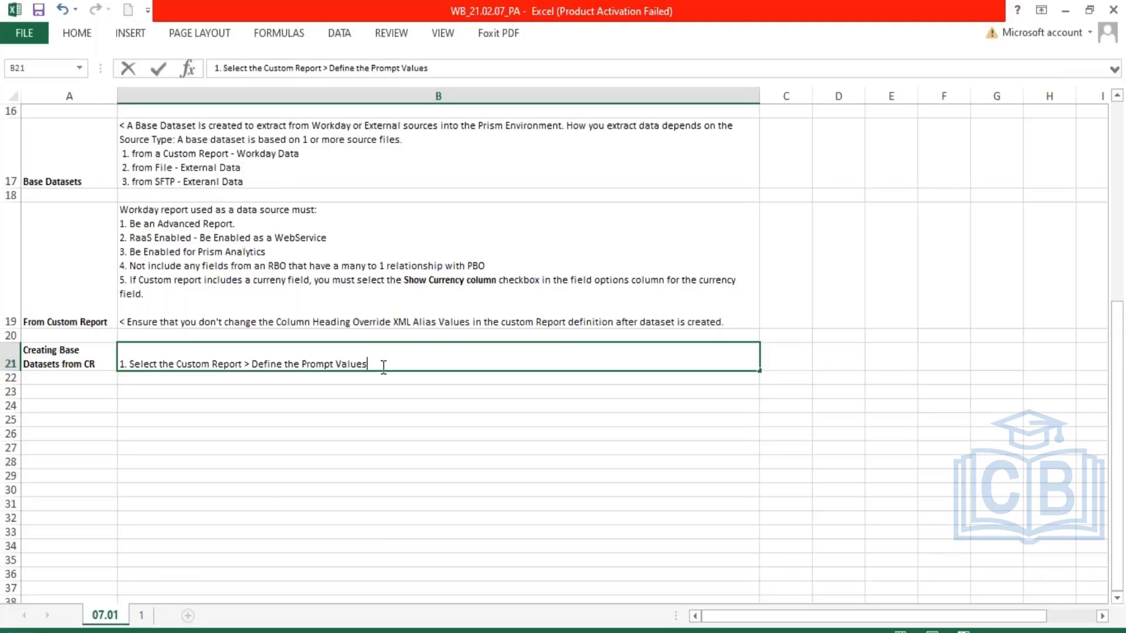
Add the line "2. In the Environment Restrictions section, select the environment in which you want to run the Dataset to import data".
key(alt+Return)
text(2)
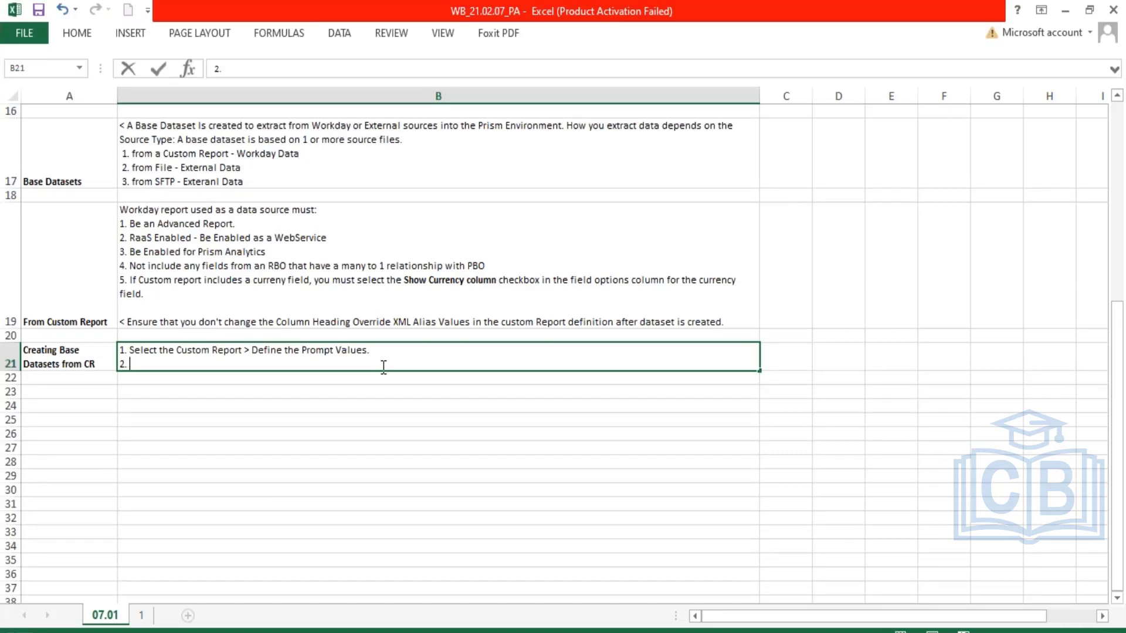
text(. In the Environment Resc)
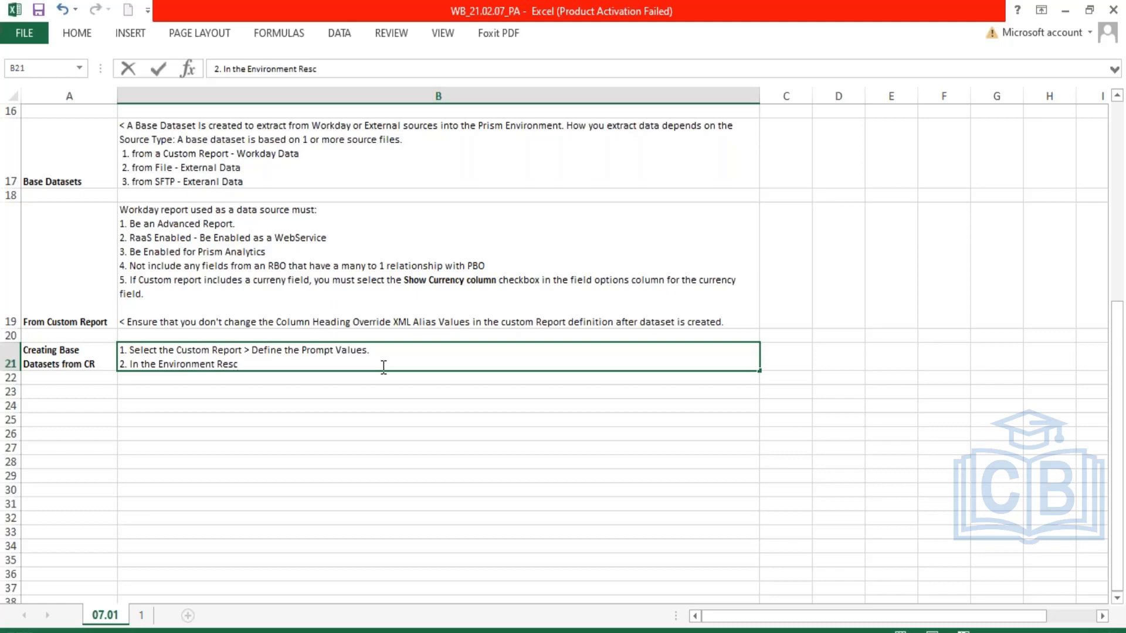
key(BackSpace)
text(trictions section, )
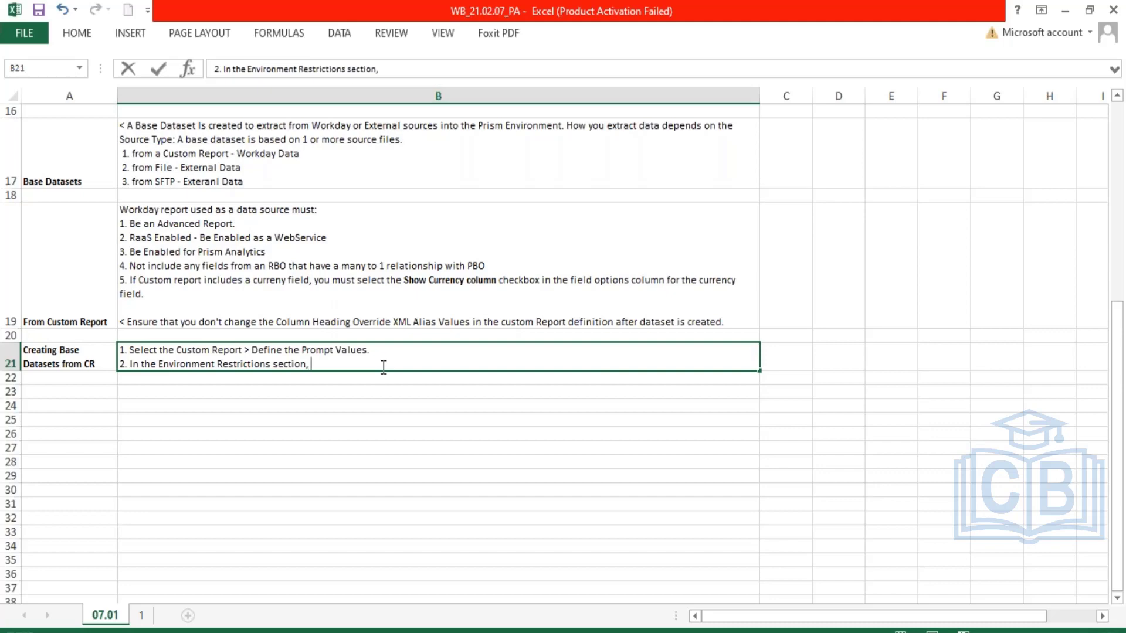
text(select the environment )
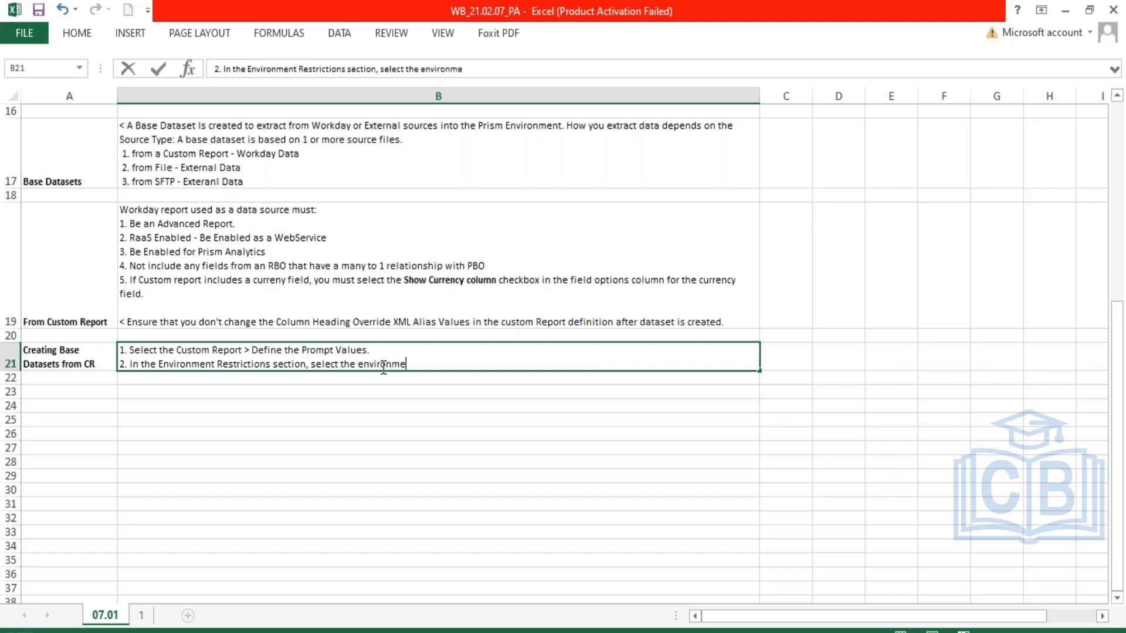
text(in which you w)
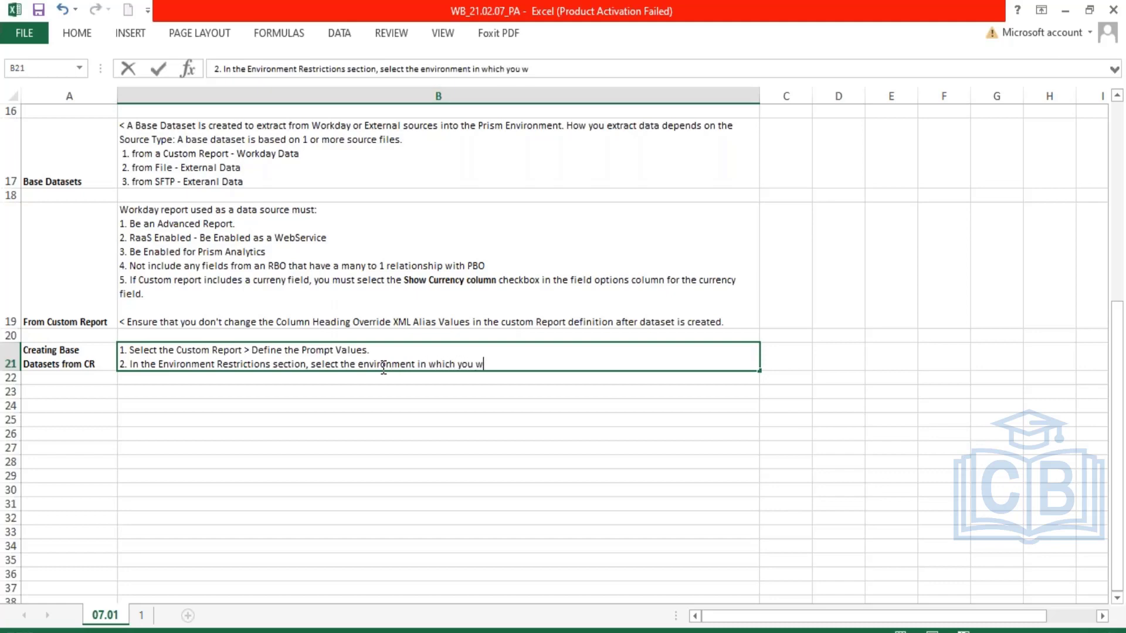
text(ant to use the)
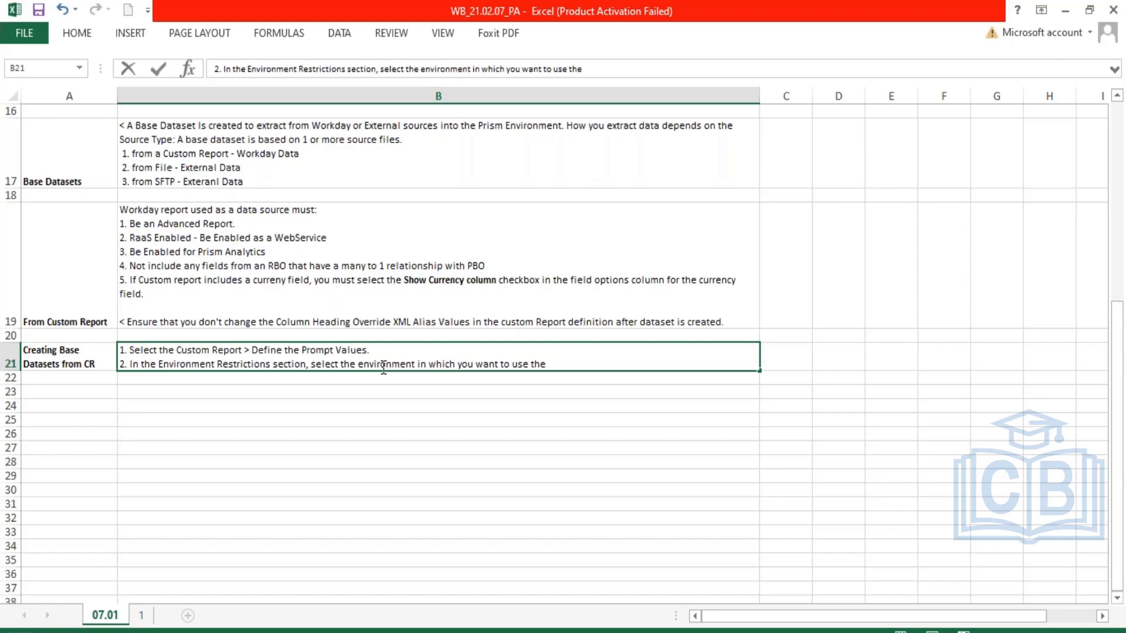
key(BackSpace)
key(BackSpace)
key(BackSpace)
key(BackSpace)
key(BackSpace)
key(BackSpace)
key(BackSpace)
key(BackSpace)
text(run the Dataset t)
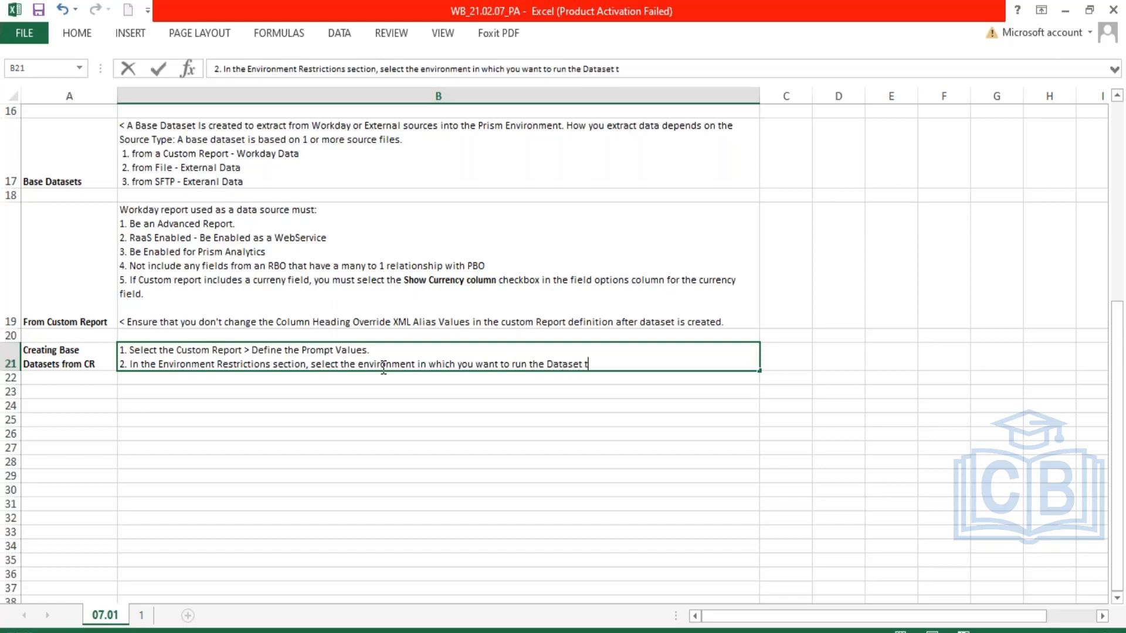
text(oimp)
key(BackSpace)
key(BackSpace)
text(import data)
Append to item 2: "When a dataset integration runs in an environment it whill only succeed if the Retricted To Environment matches the current environment.".
text(. W)
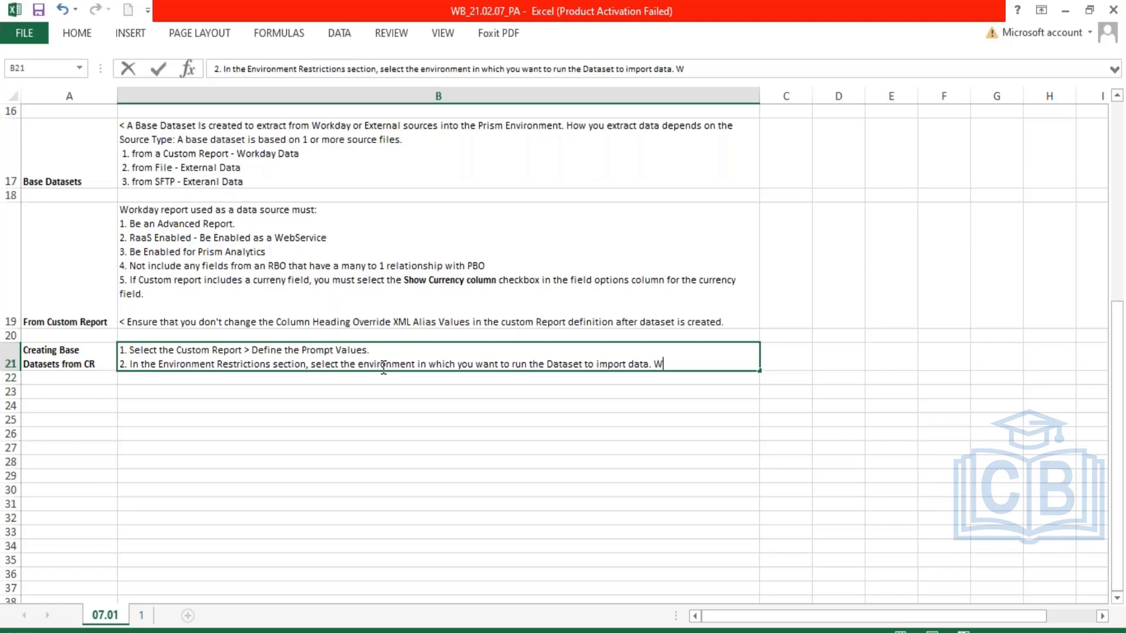
text(hen a data)
key(BackSpace)
text(set i)
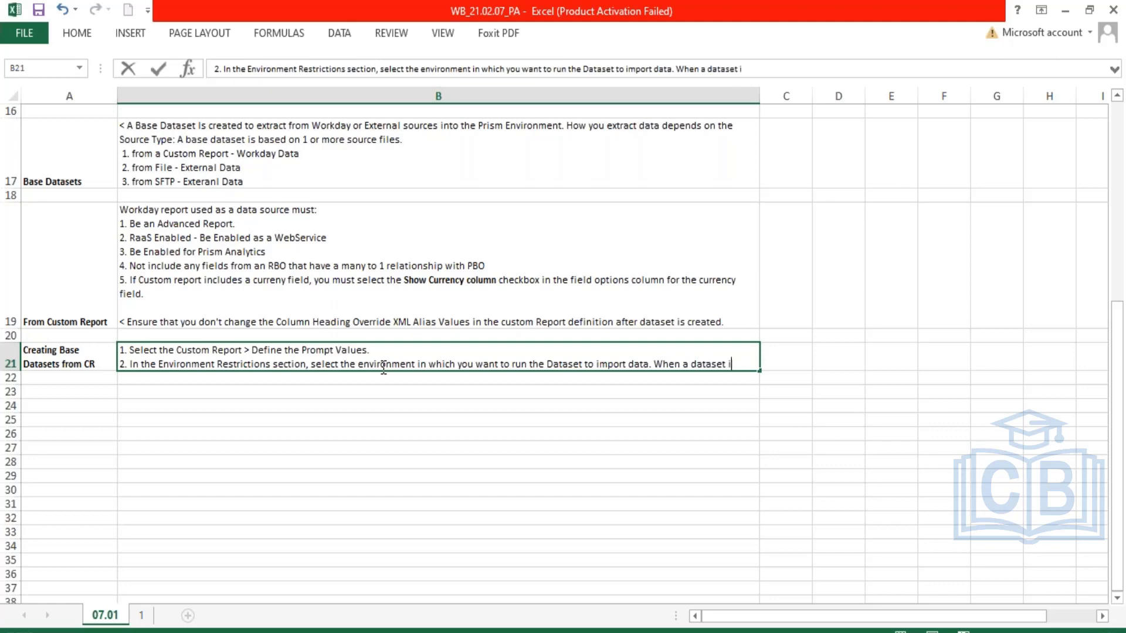
text(ntegra)
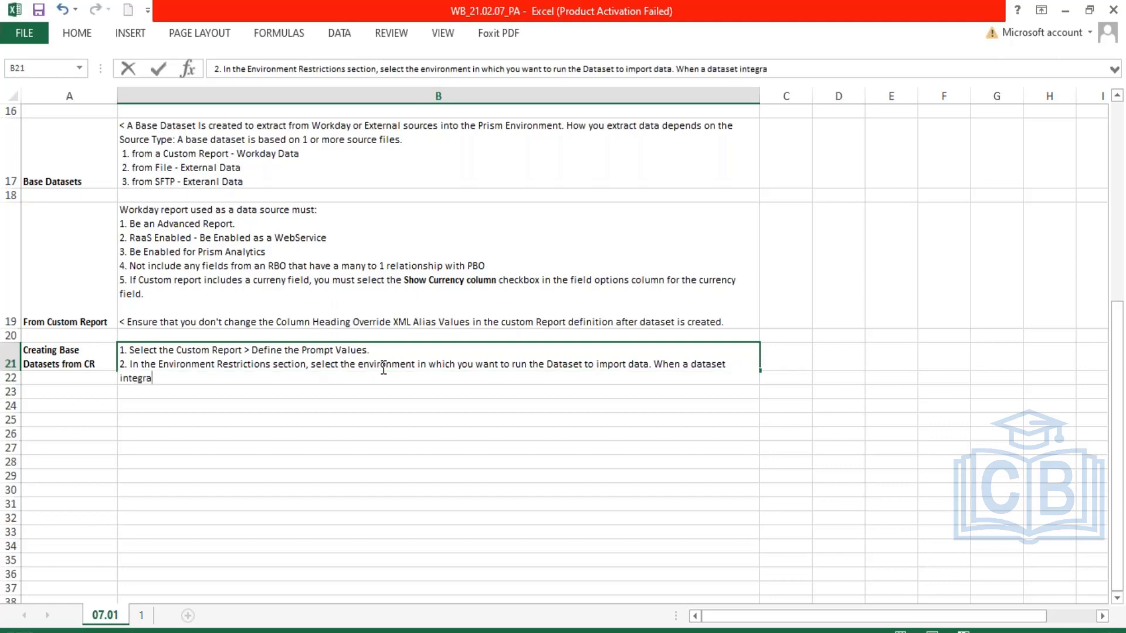
text(tion runs in aae)
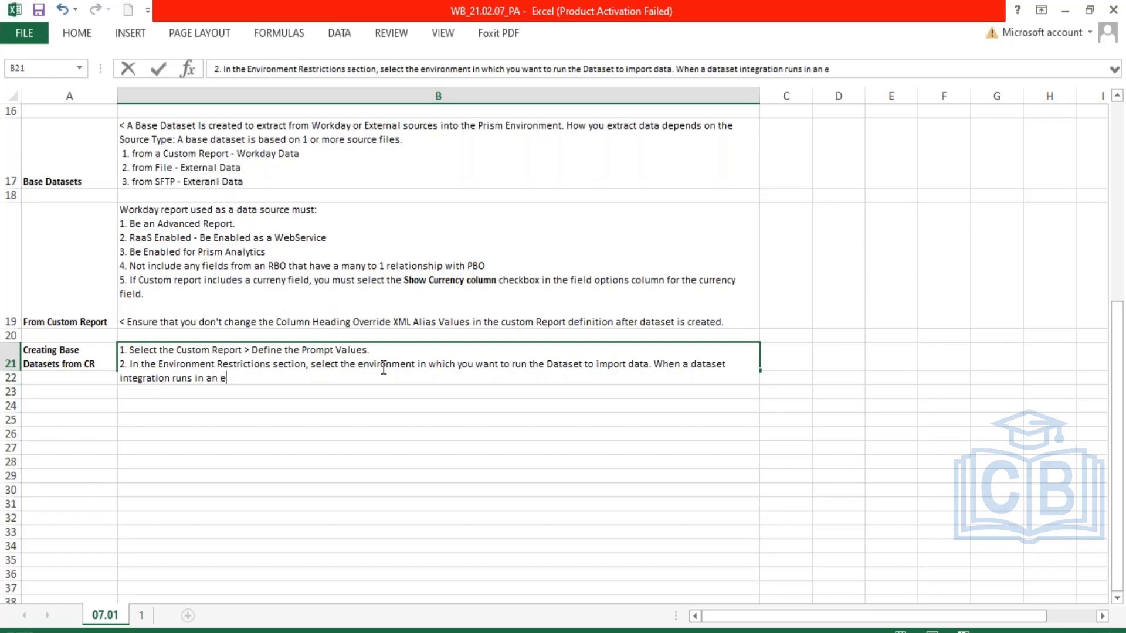
text(nvironment it whill on)
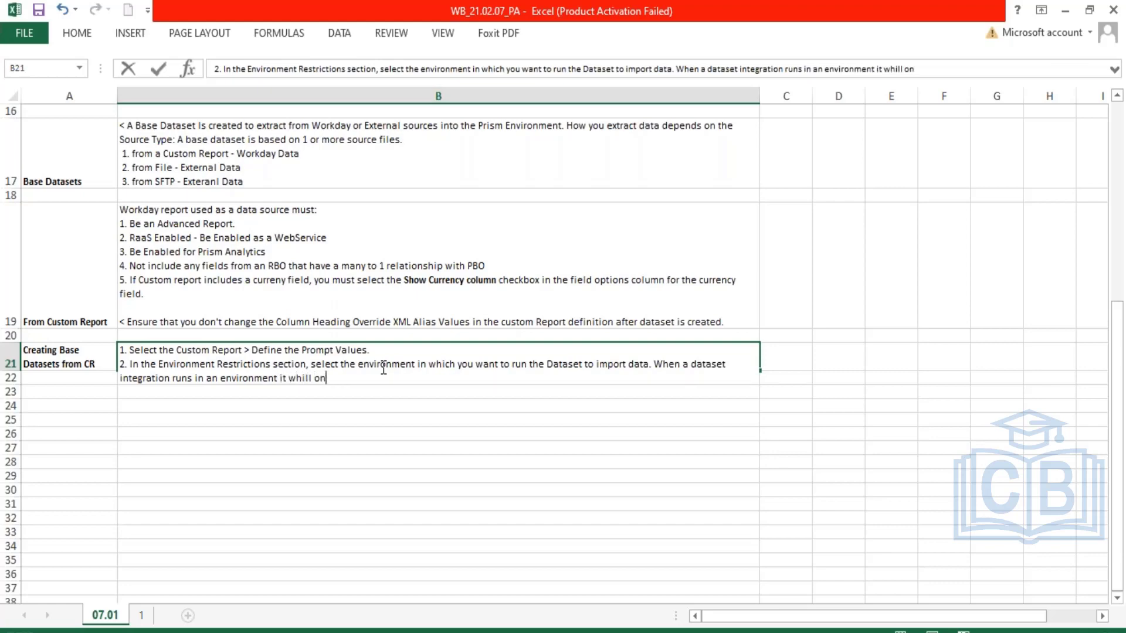
text(ly succeed if the )
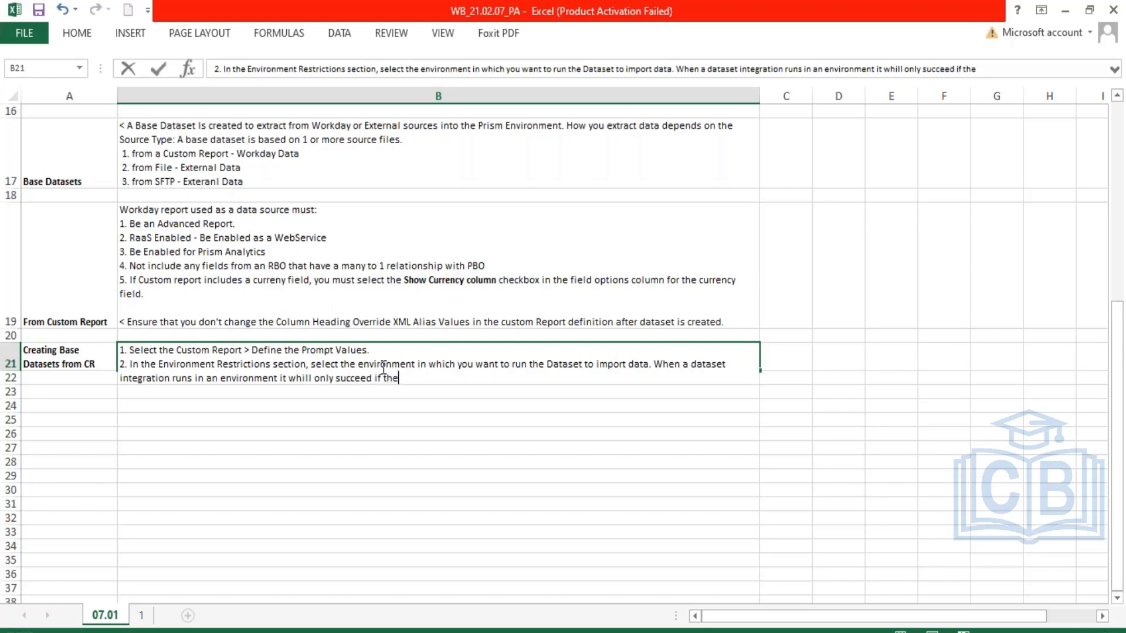
text(Retricted To Envir)
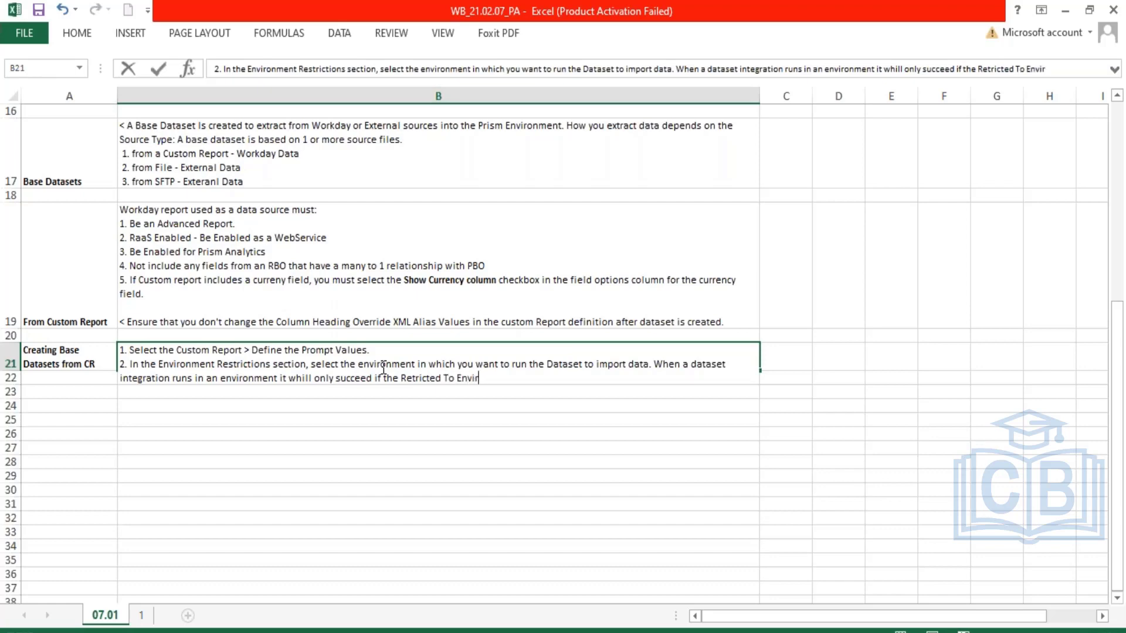
text(onment matches the curre)
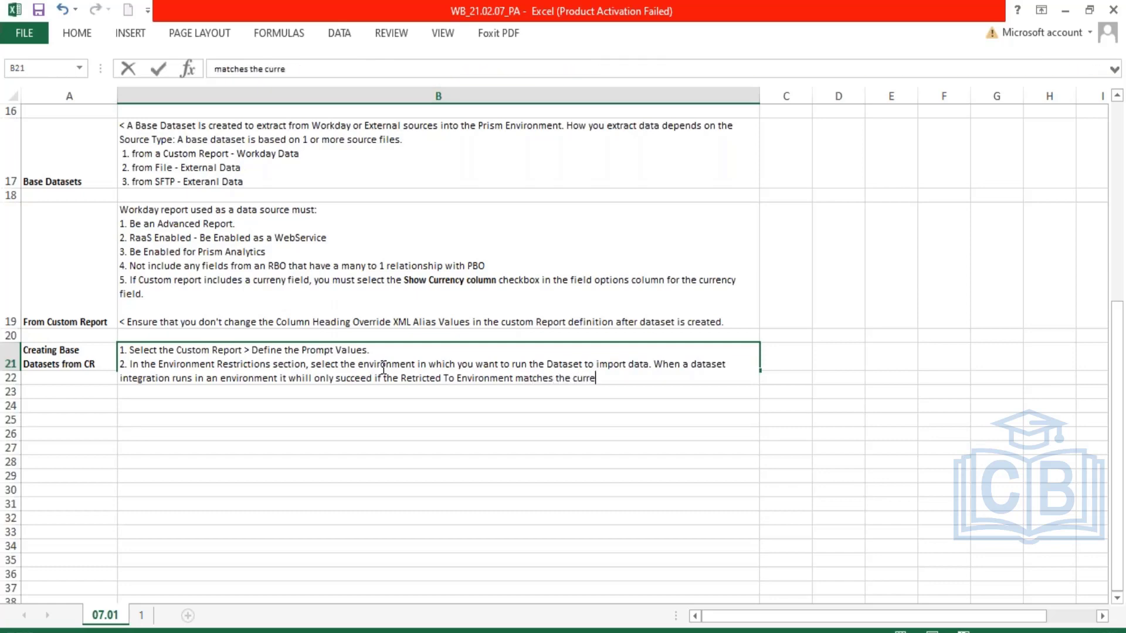
text(nt environment.)
key(Return)
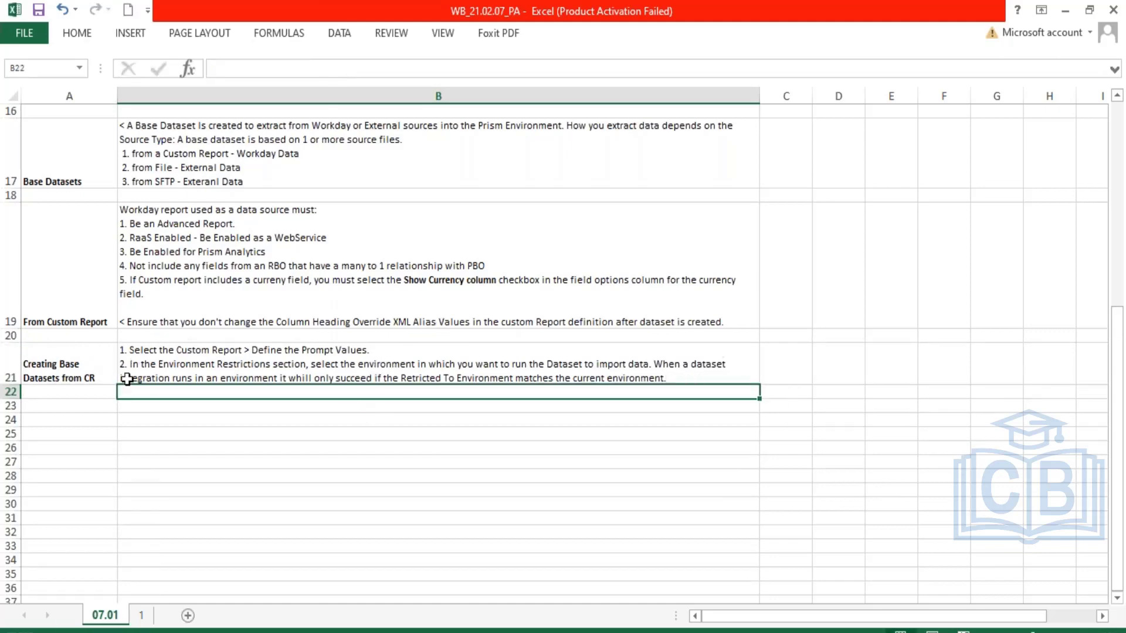
Make the words "Retricted To" bold in item 2 of the Creating Base Datasets from CR notes.
double_click(209, 377)
drag(218, 377, 280, 380)
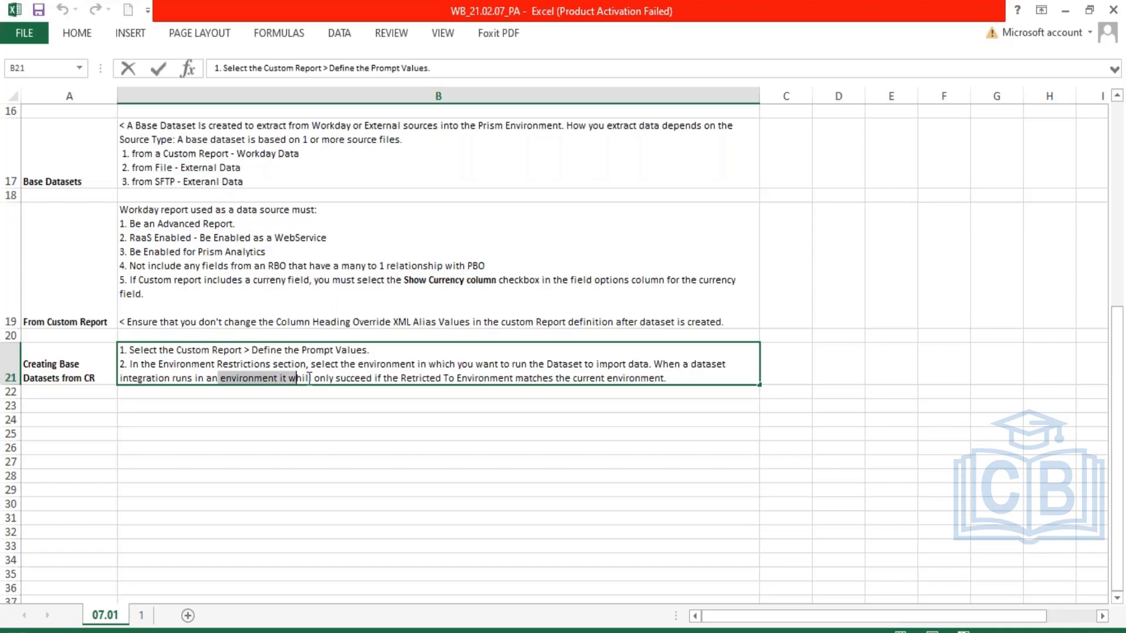
drag(401, 379, 455, 381)
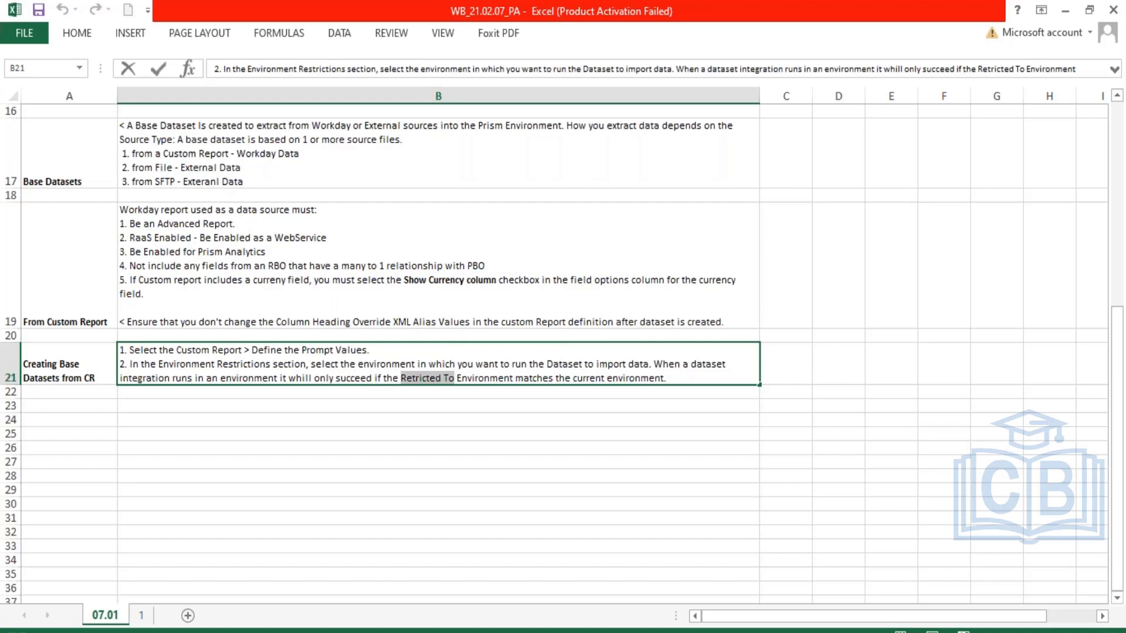
key(ctrl+b)
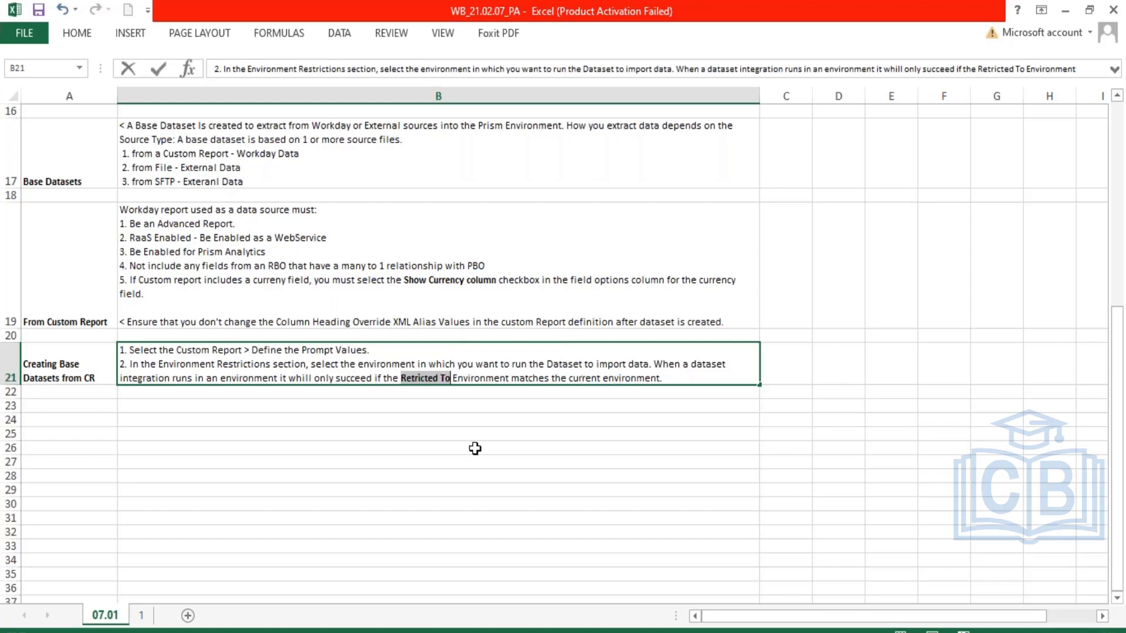
Switch to Workday, remove Conversion Testing, Implementation and Sandbox from the Restricted To environments, and submit the report retrieval configuration.
key(alt+Tab)
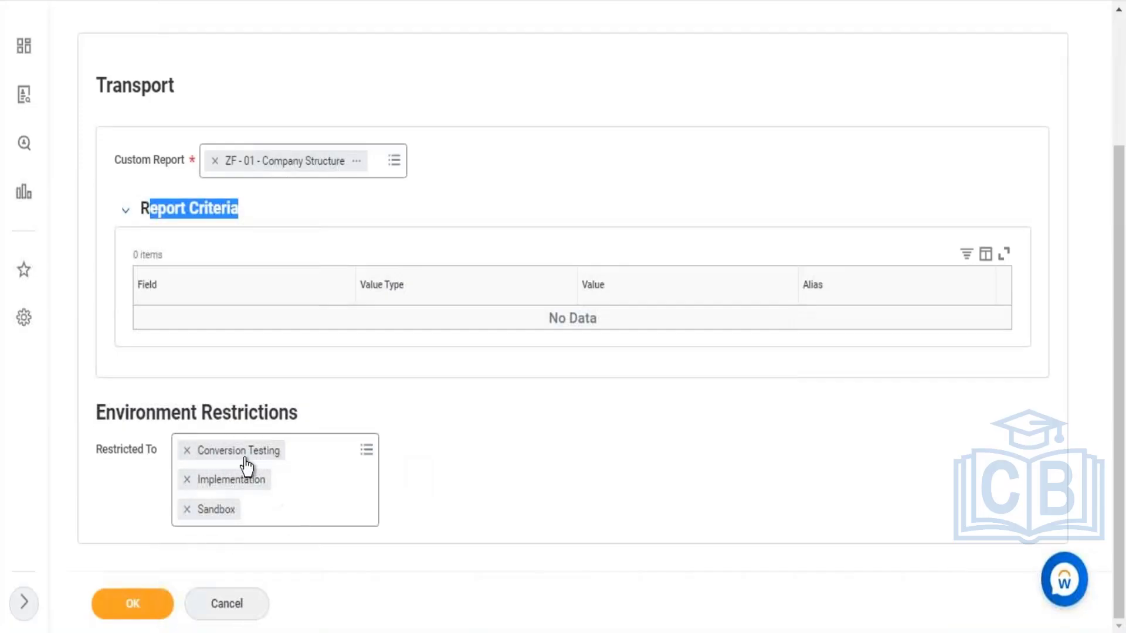
drag(163, 455, 108, 452)
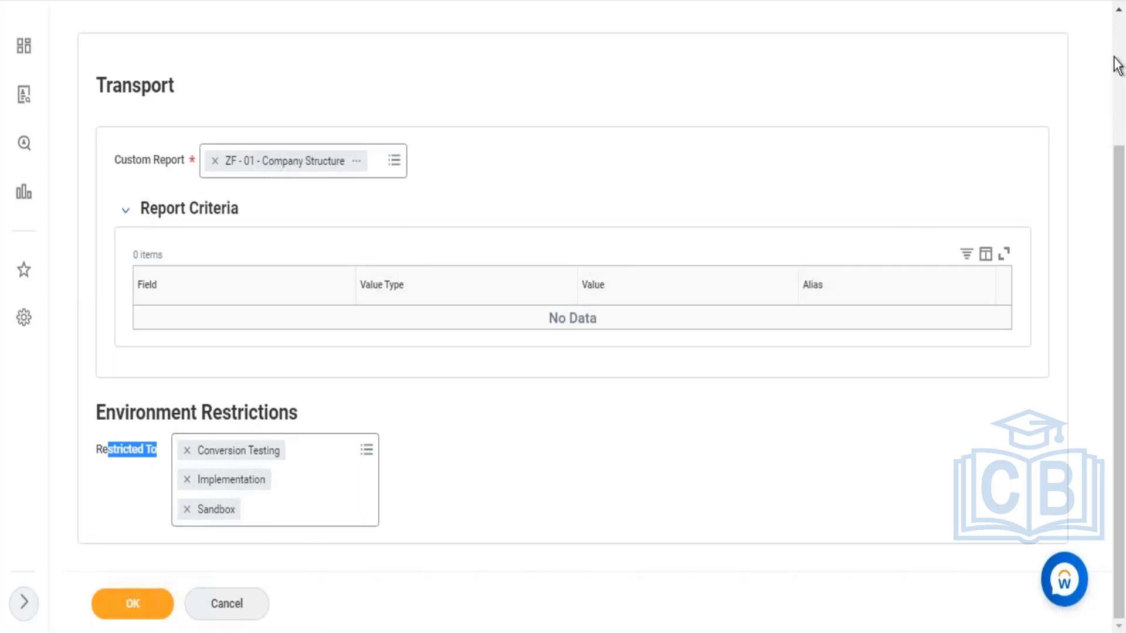
scroll(1120, 68, up, 3)
scroll(582, 139, down, 3)
click(187, 451)
click(188, 481)
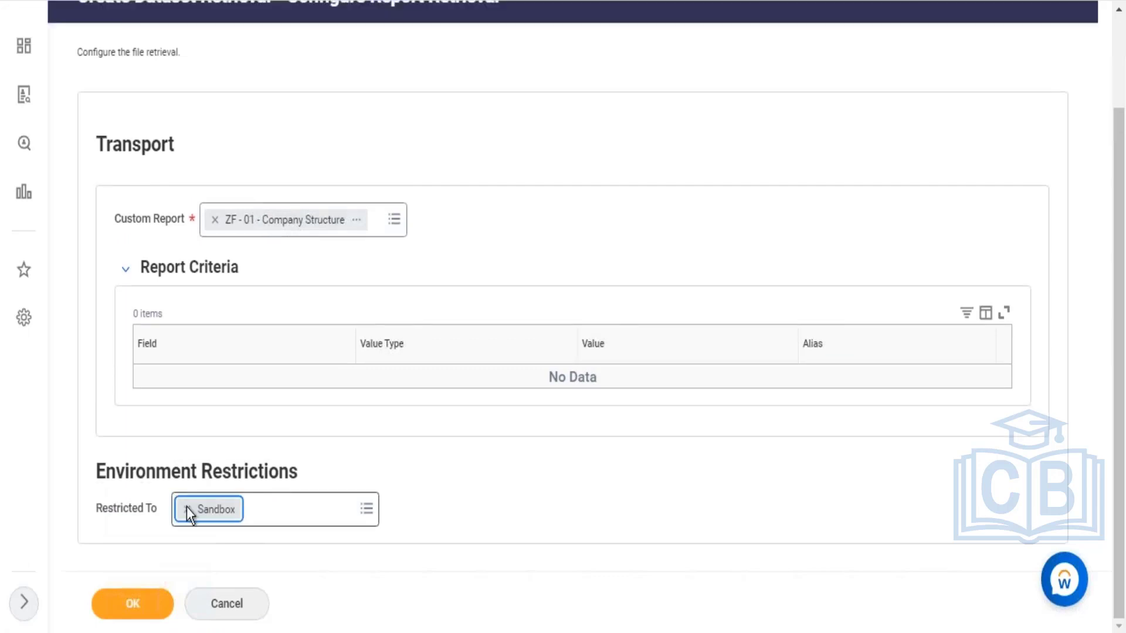
click(187, 508)
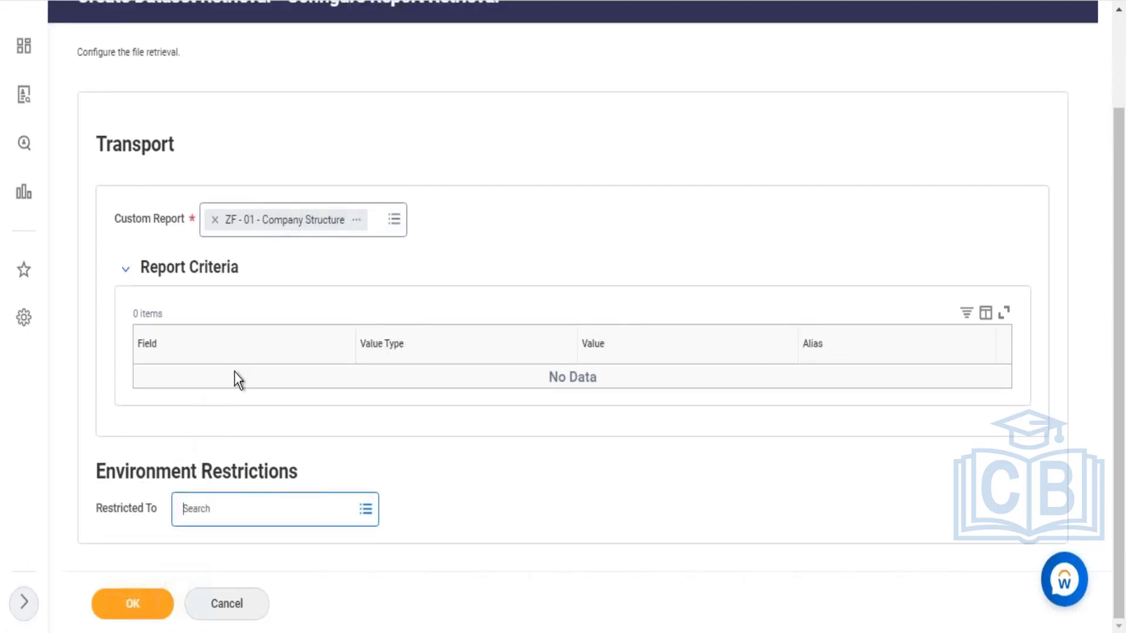
click(153, 604)
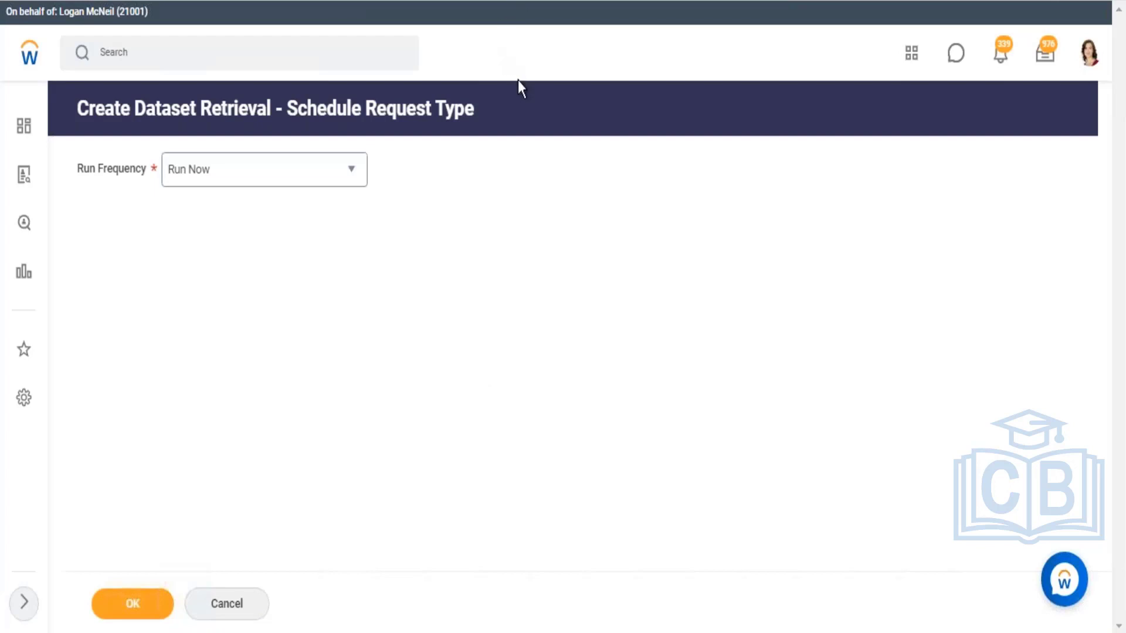
Examine the Schedule Request Type page and the available Run Frequency options for the dataset retrieval.
drag(79, 170, 157, 187)
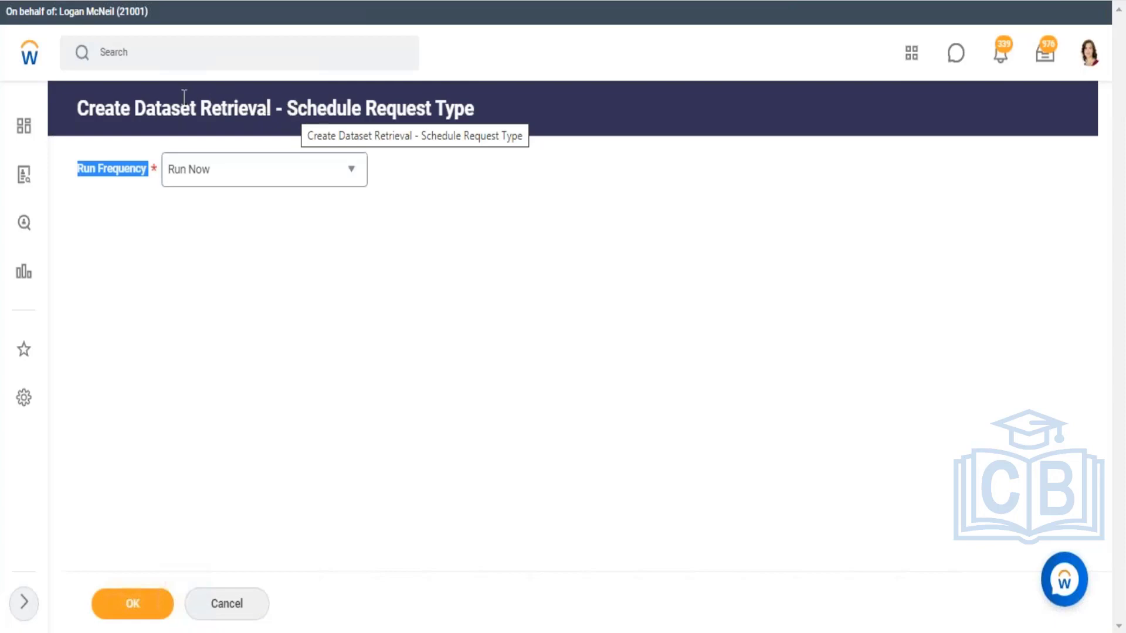
drag(212, 105, 371, 100)
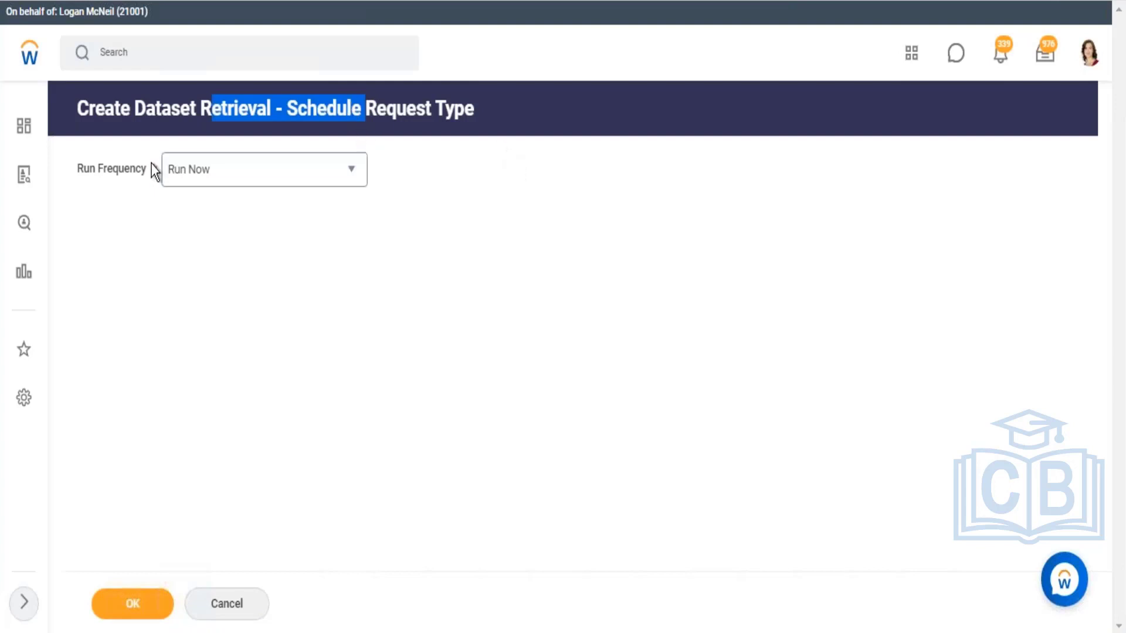
drag(85, 170, 130, 169)
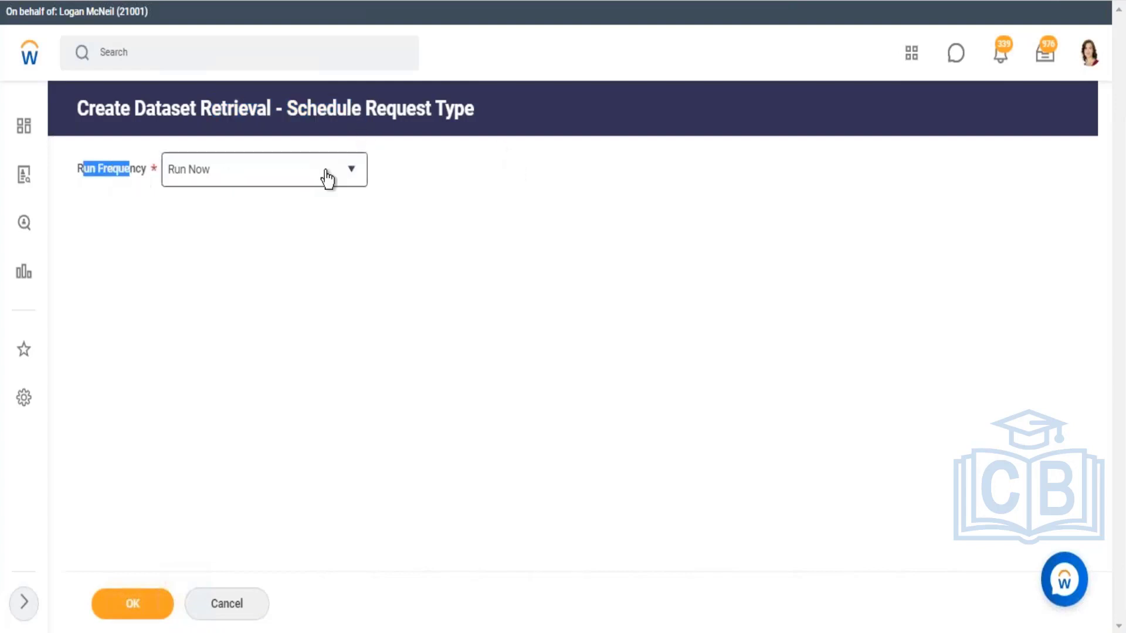
click(337, 175)
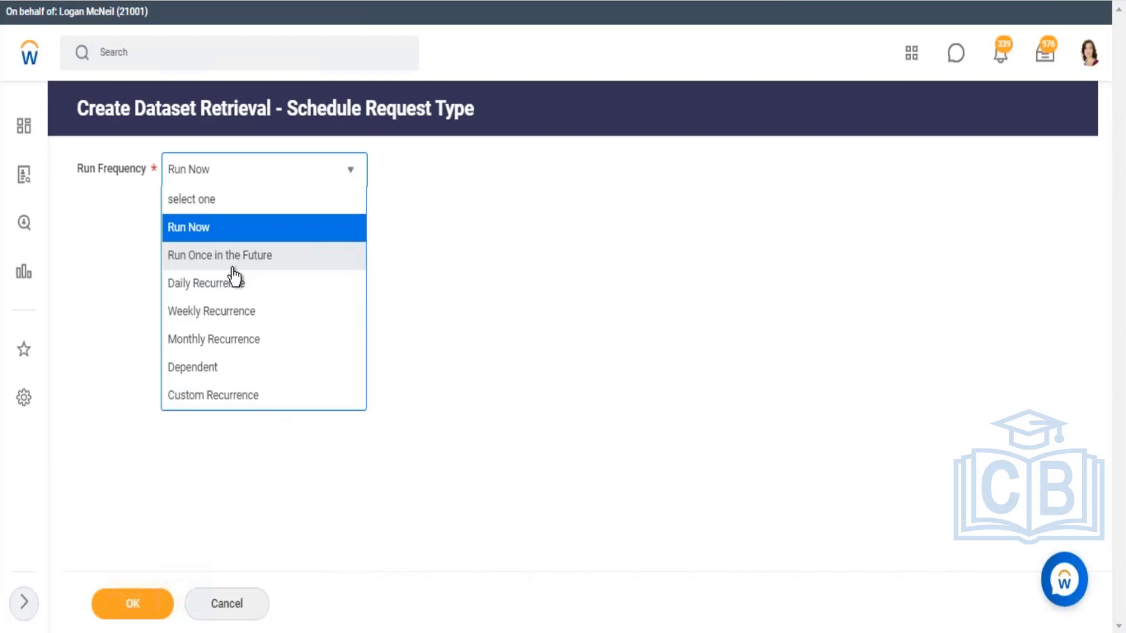
click(774, 253)
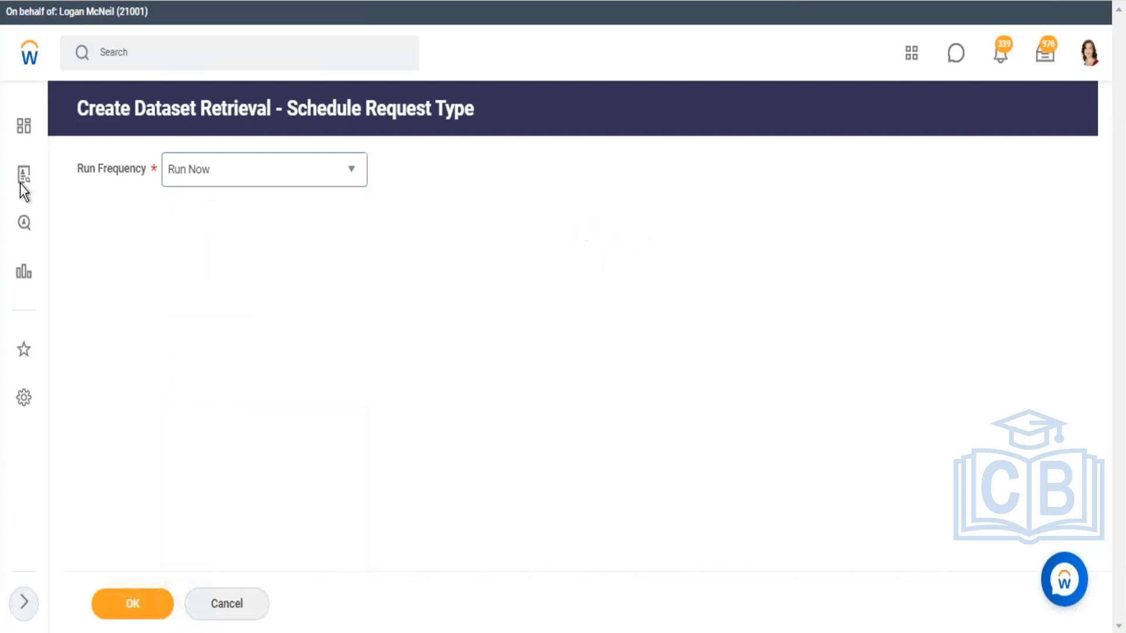
triple_click(144, 170)
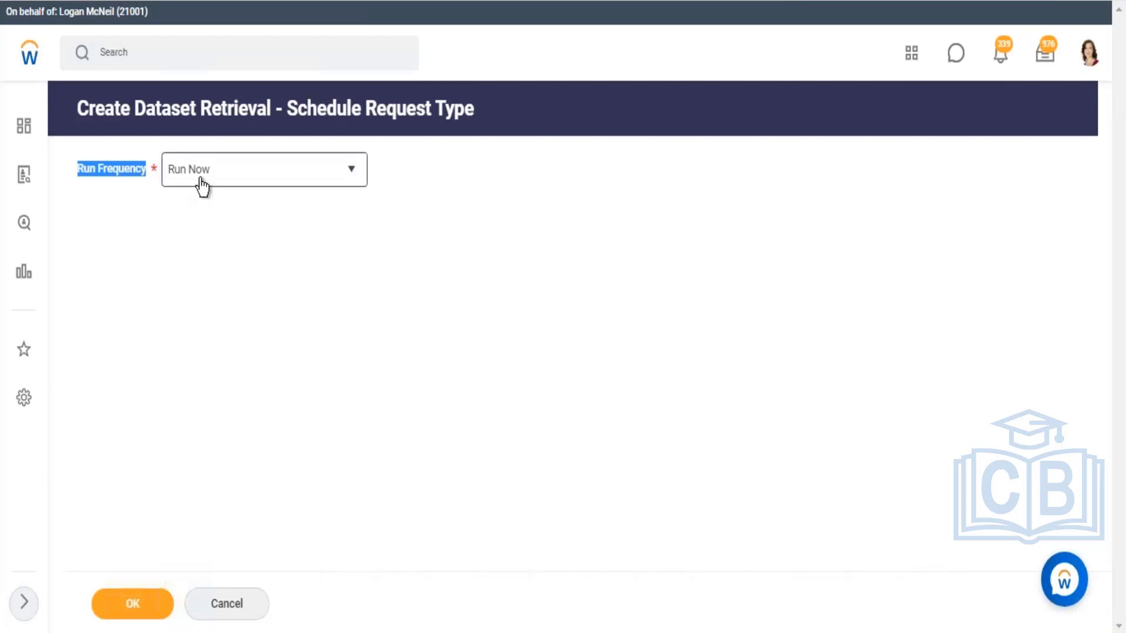
After checking the ZF - 01 - Company Structure report, set the dataset retrieval's Run Frequency to Run Now and submit it.
click(350, 171)
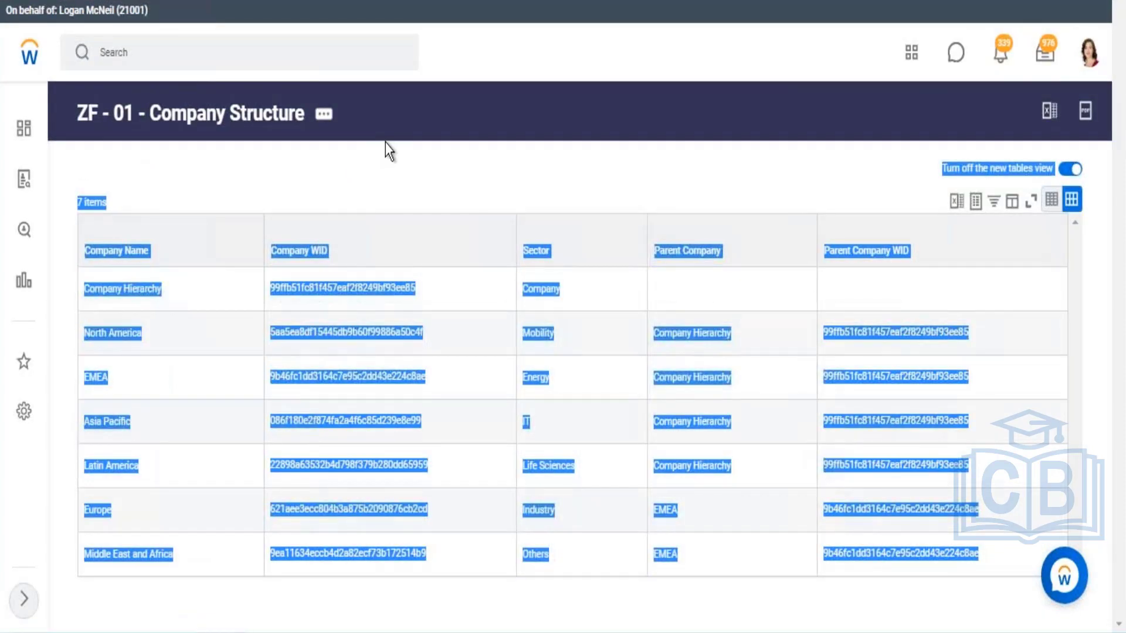
drag(369, 99, 65, 97)
click(66, 101)
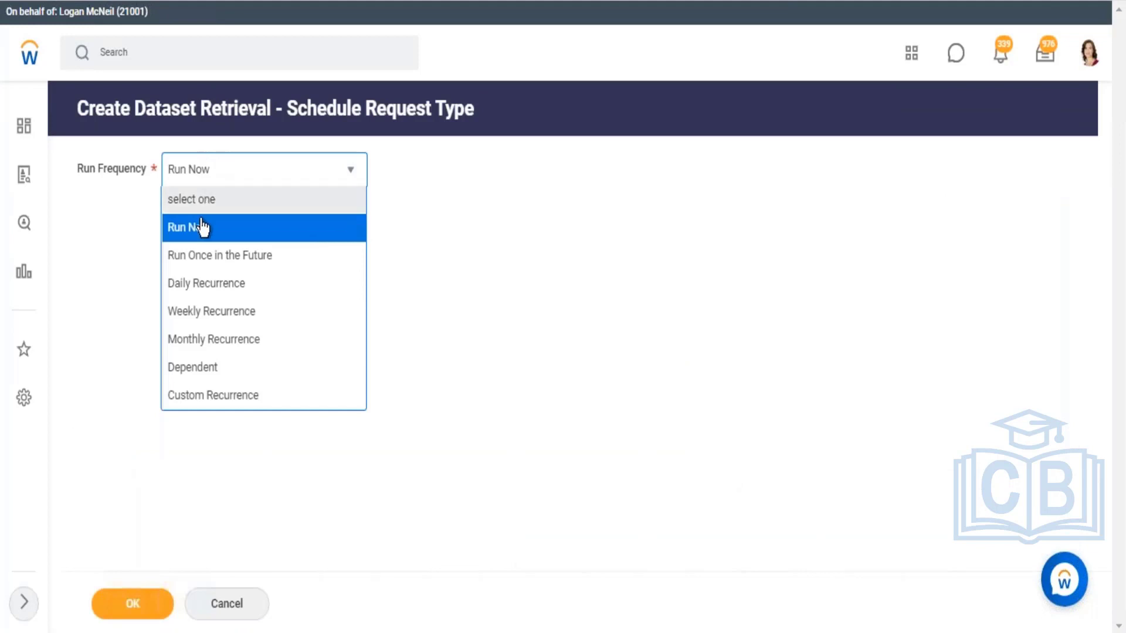
click(172, 233)
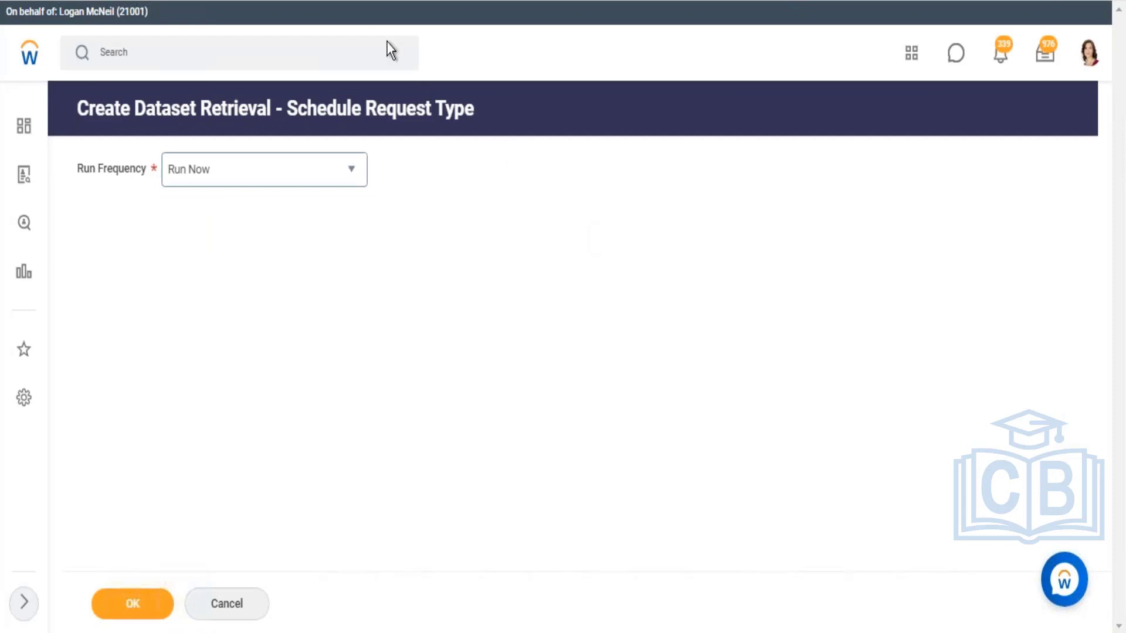
click(127, 604)
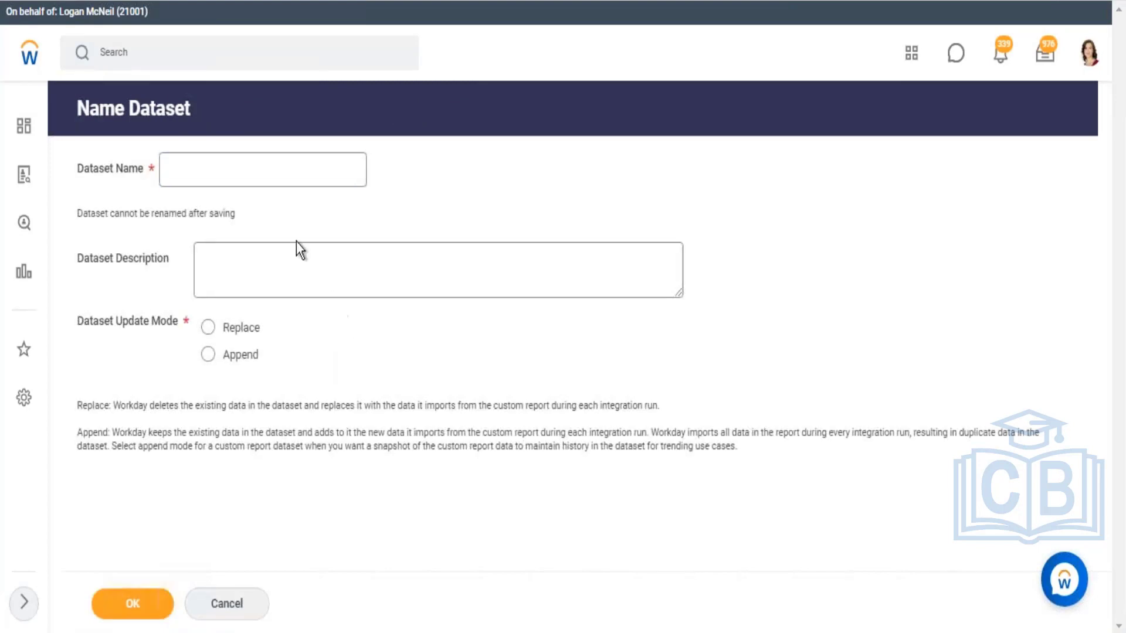
Enter "WB - Feb.07 - BDS01 - CR - Company Details" as the dataset name, checking the renaming restriction and the name's parts.
click(207, 173)
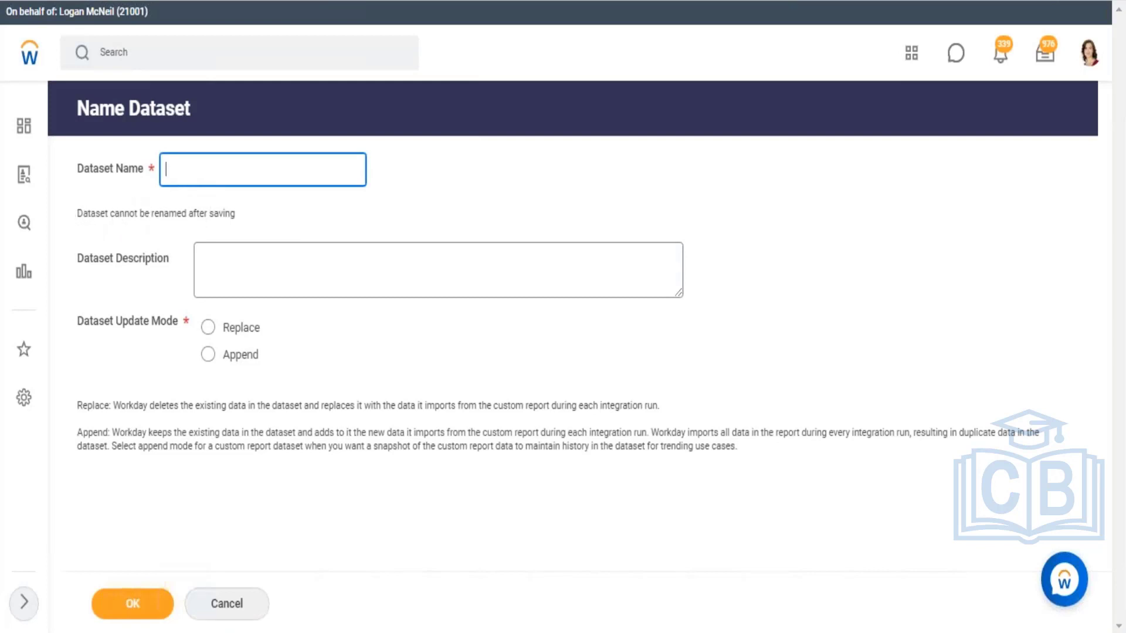
drag(78, 214, 240, 214)
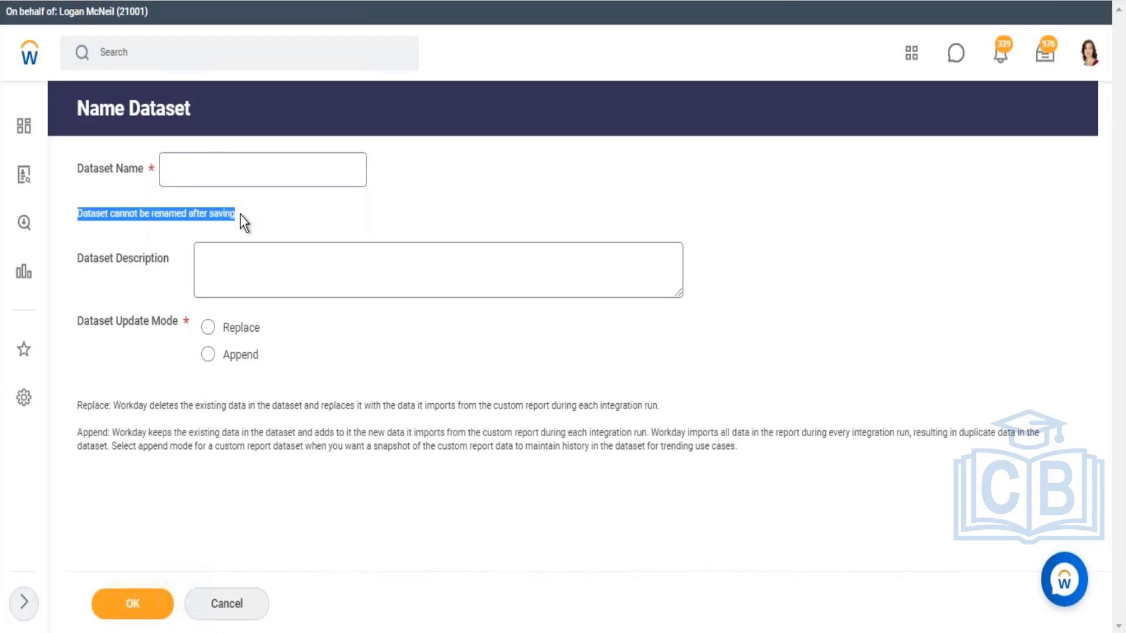
click(242, 170)
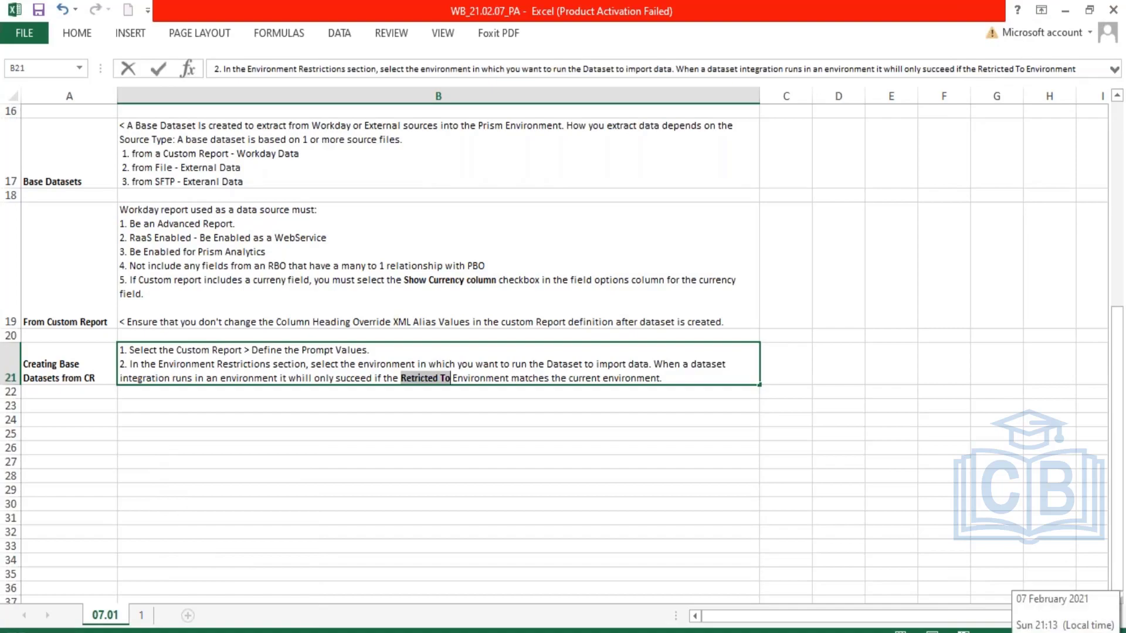
key(alt+Tab)
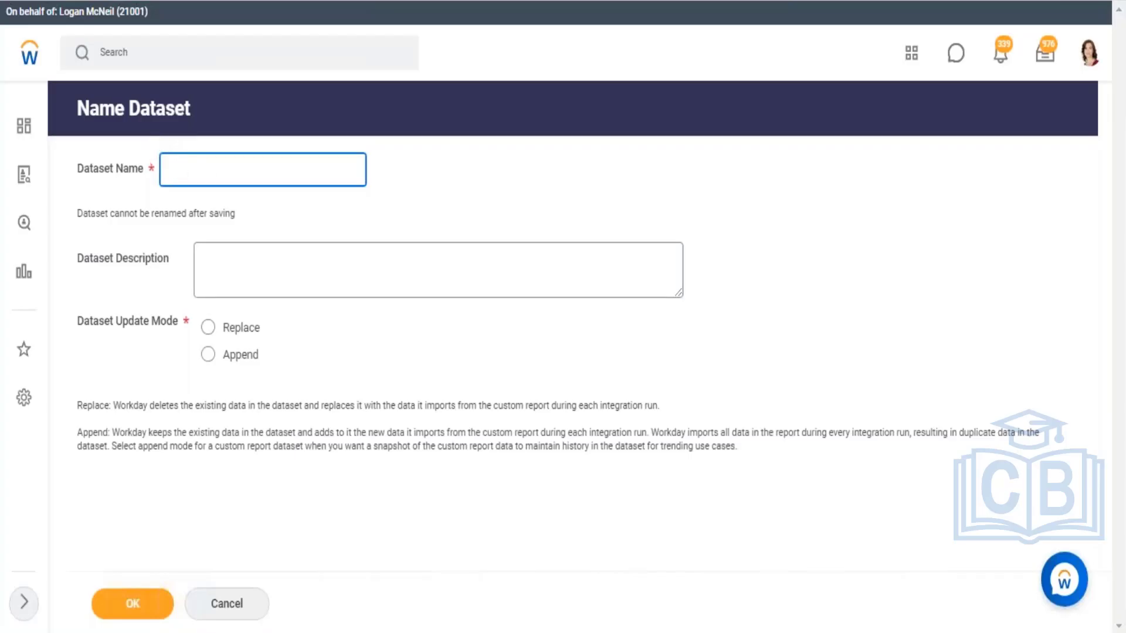
text(WB - Feb.07 - BDS -)
key(BackSpace)
text(01 )
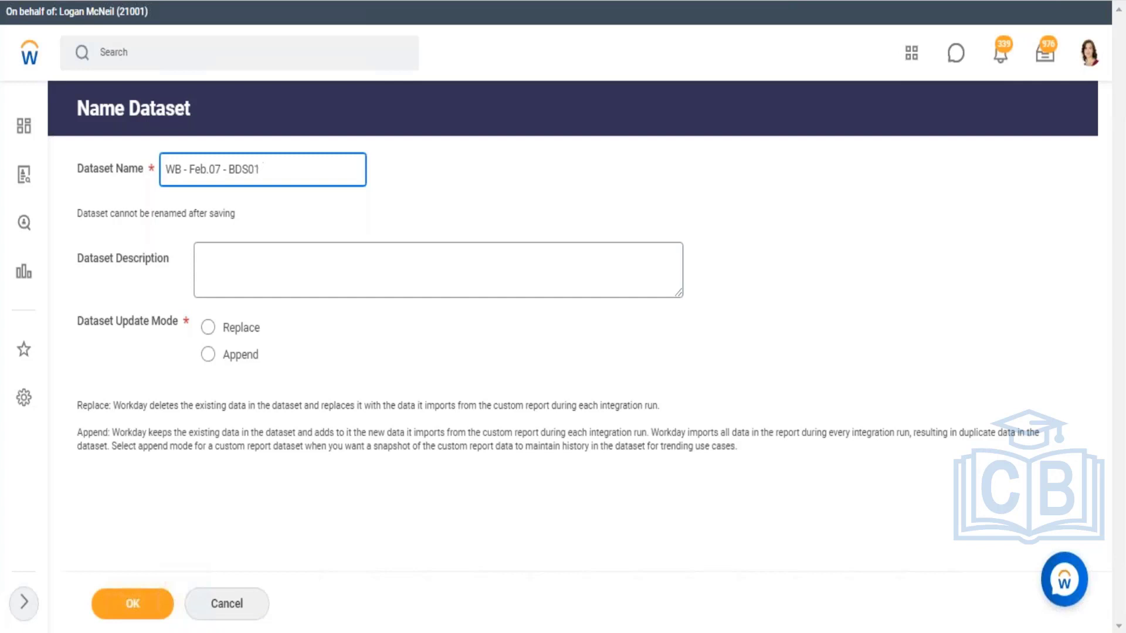
text(- CR - Company S)
key(BackSpace)
text(Detail)
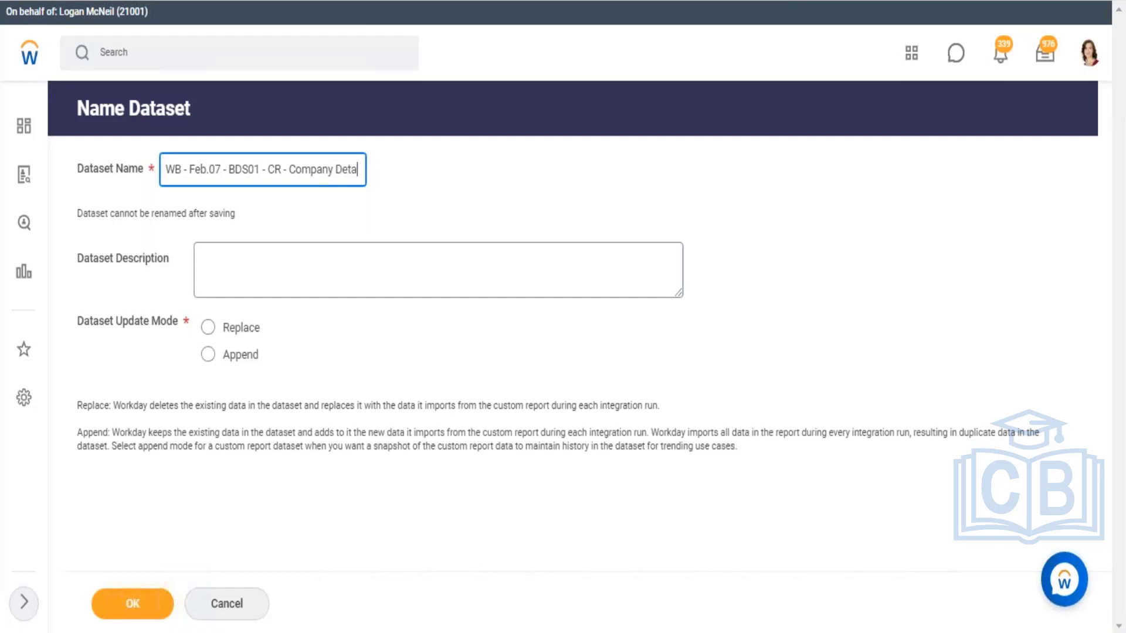
text(s)
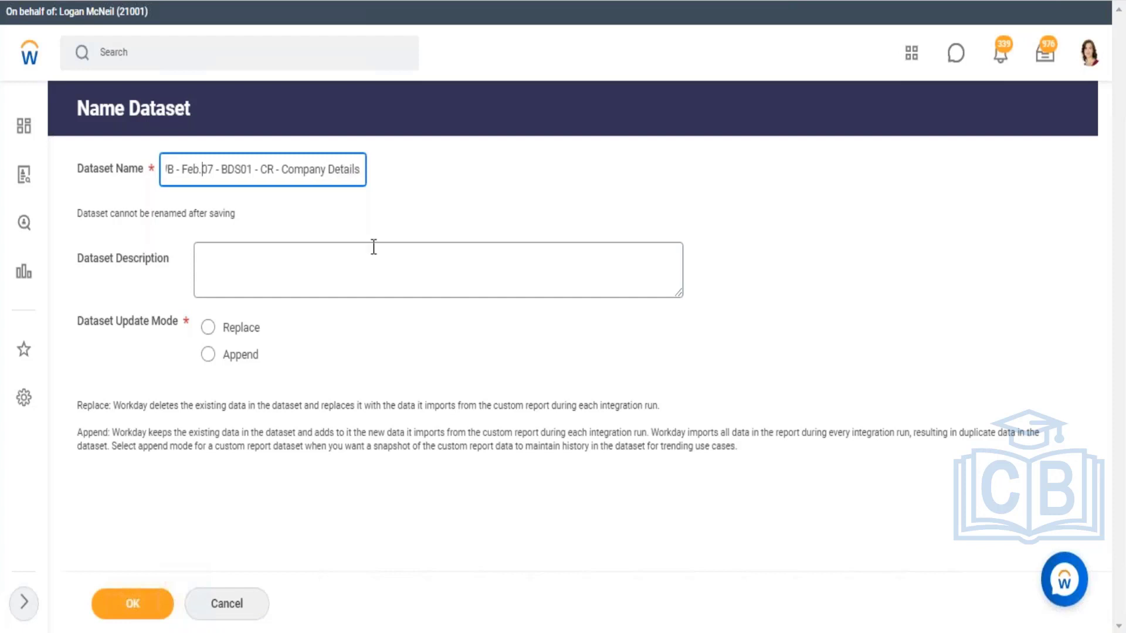
click(203, 171)
drag(221, 170, 245, 172)
click(496, 181)
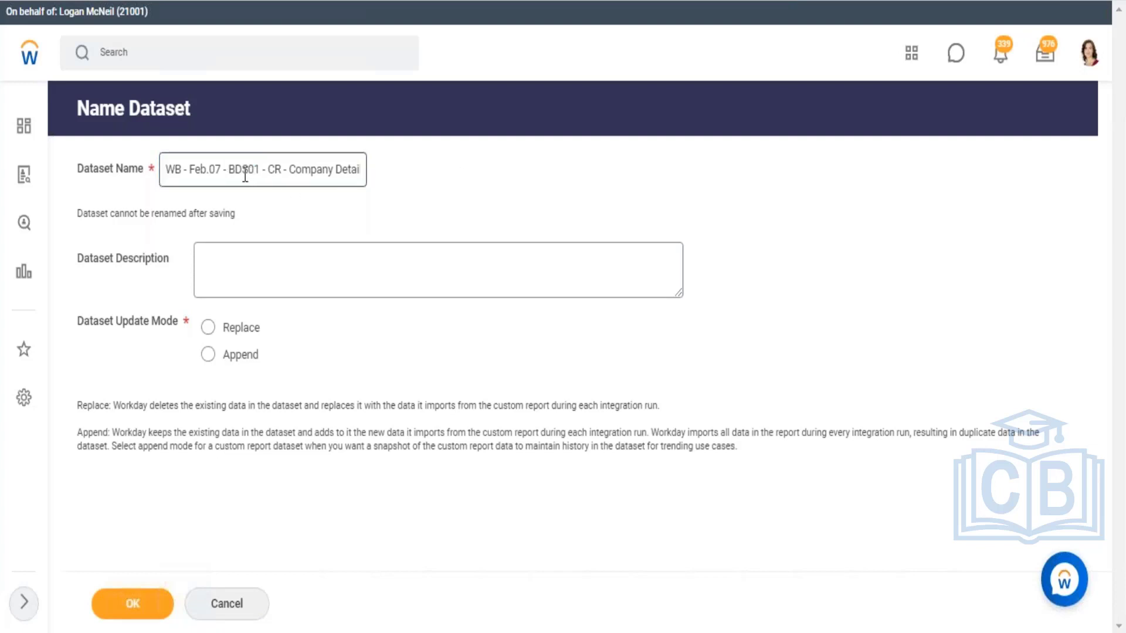
Enter "This dataset import company structure from Workday." as the dataset description.
drag(228, 170, 250, 169)
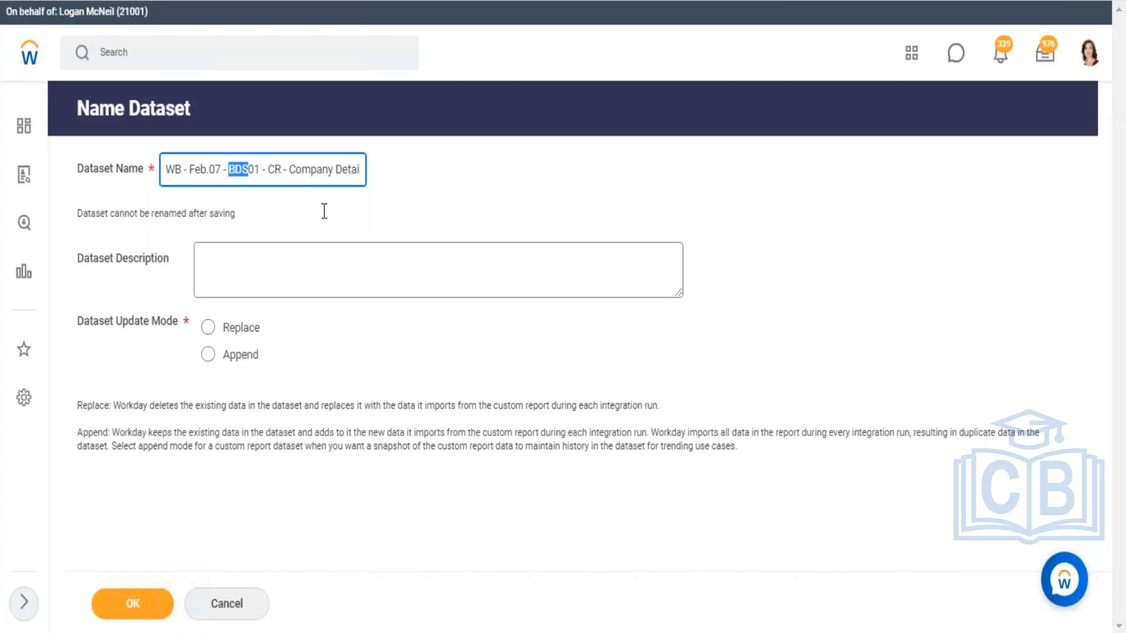
click(260, 262)
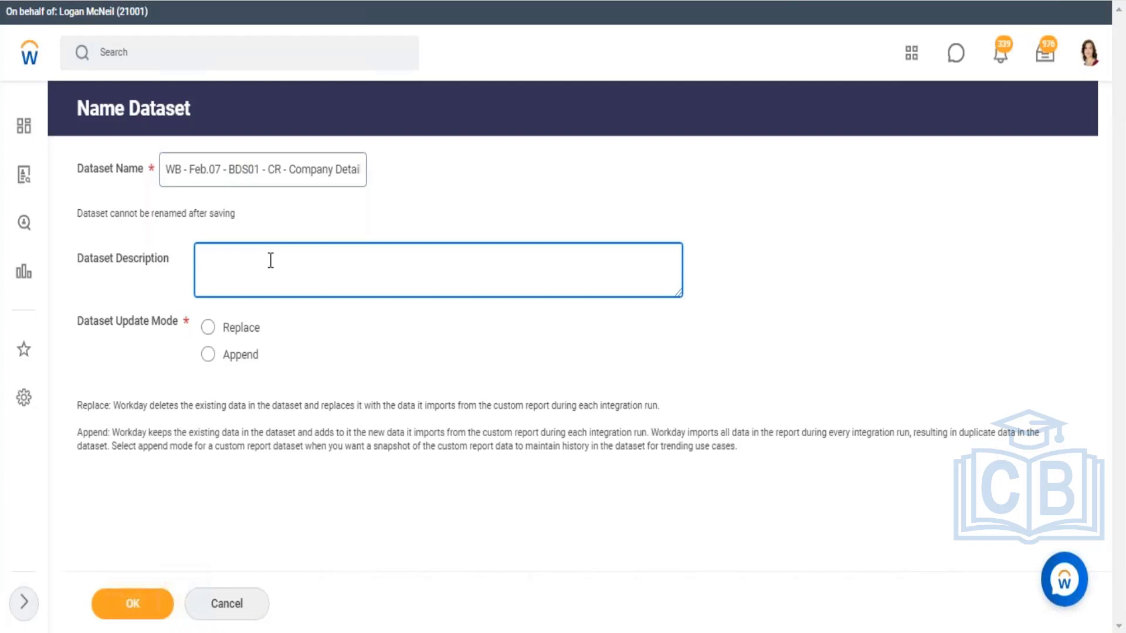
text(This dataset import company str from W)
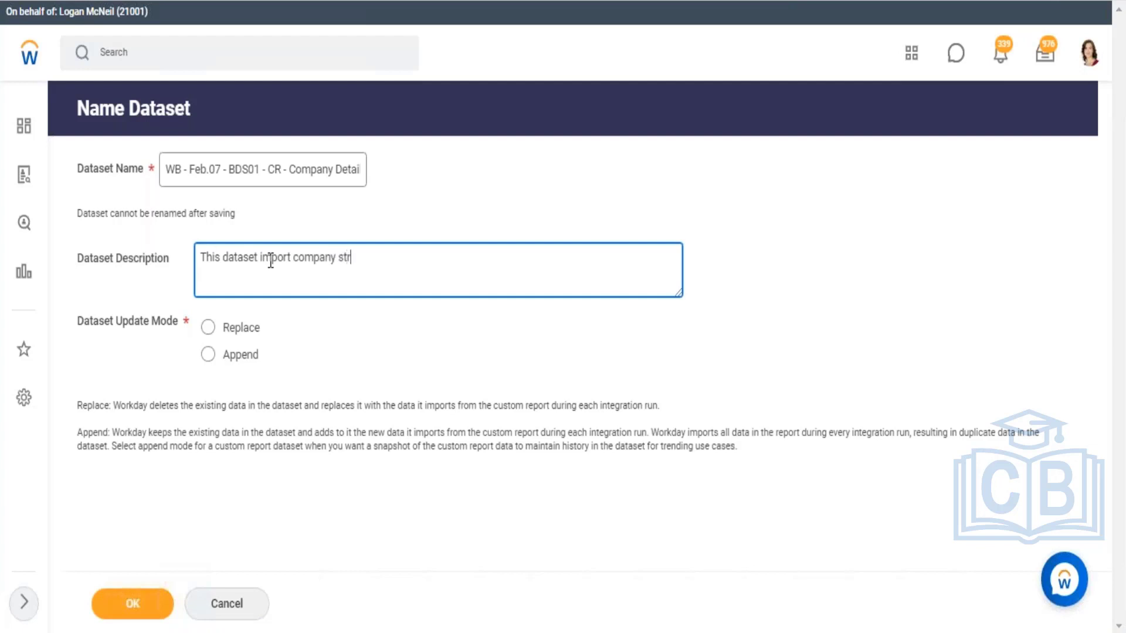
key(BackSpace)
key(BackSpace)
key(BackSpace)
key(BackSpace)
key(BackSpace)
key(BackSpace)
key(BackSpace)
text(ucture w)
key(BackSpace)
text(from Workda)
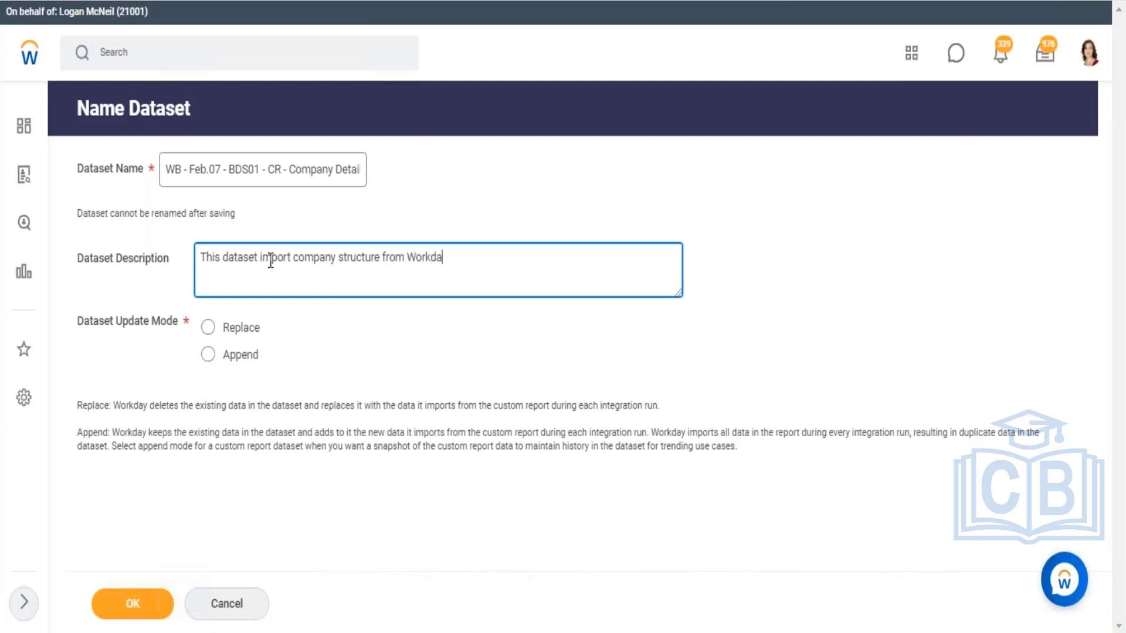
text(y.)
Review the Replace and Append explanations and set the Dataset Update Mode to Replace.
drag(272, 331, 216, 329)
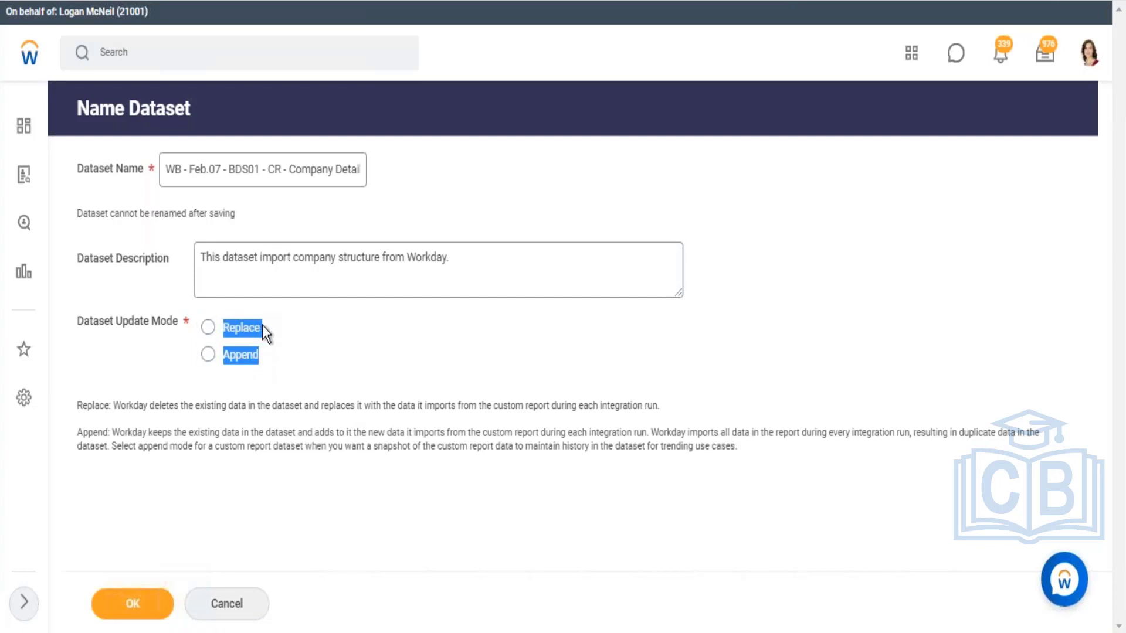
click(154, 374)
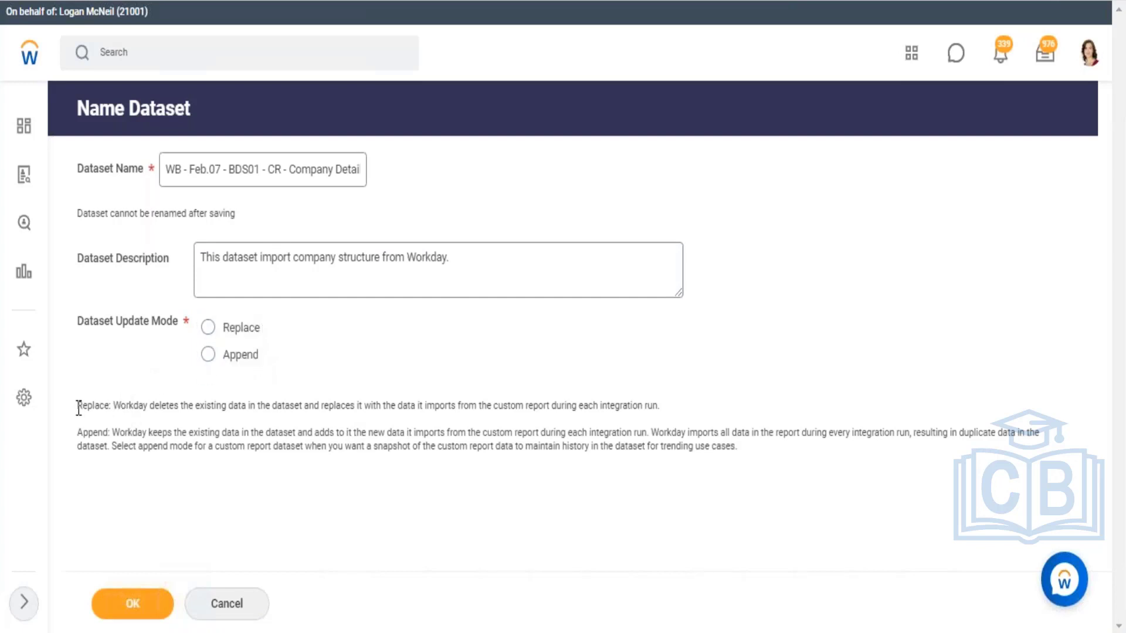
drag(121, 405, 78, 405)
drag(660, 400, 663, 406)
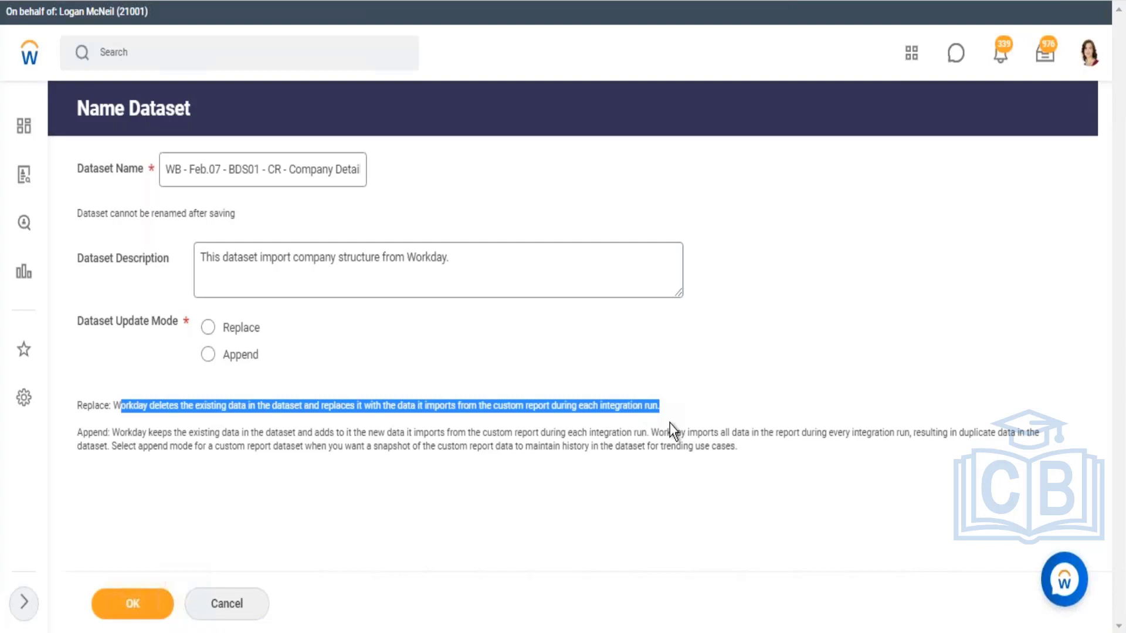
click(208, 327)
Examine what Replace mode does to existing dataset data, checking it against the rows of the ZF - 01 - Company Structure report.
drag(310, 404, 148, 406)
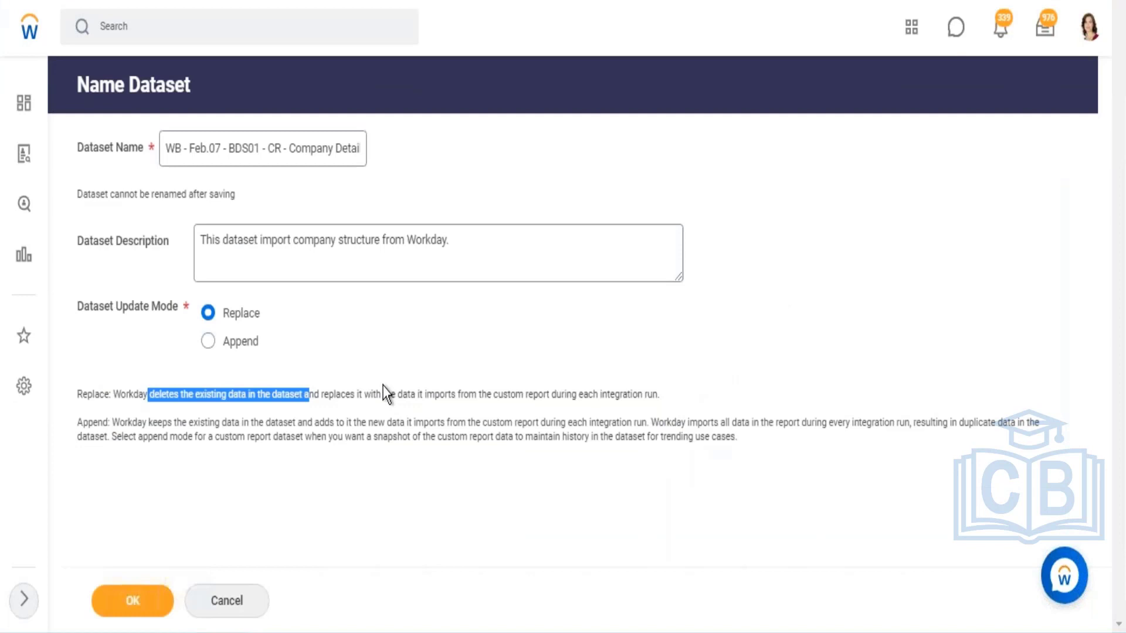
drag(355, 394, 661, 394)
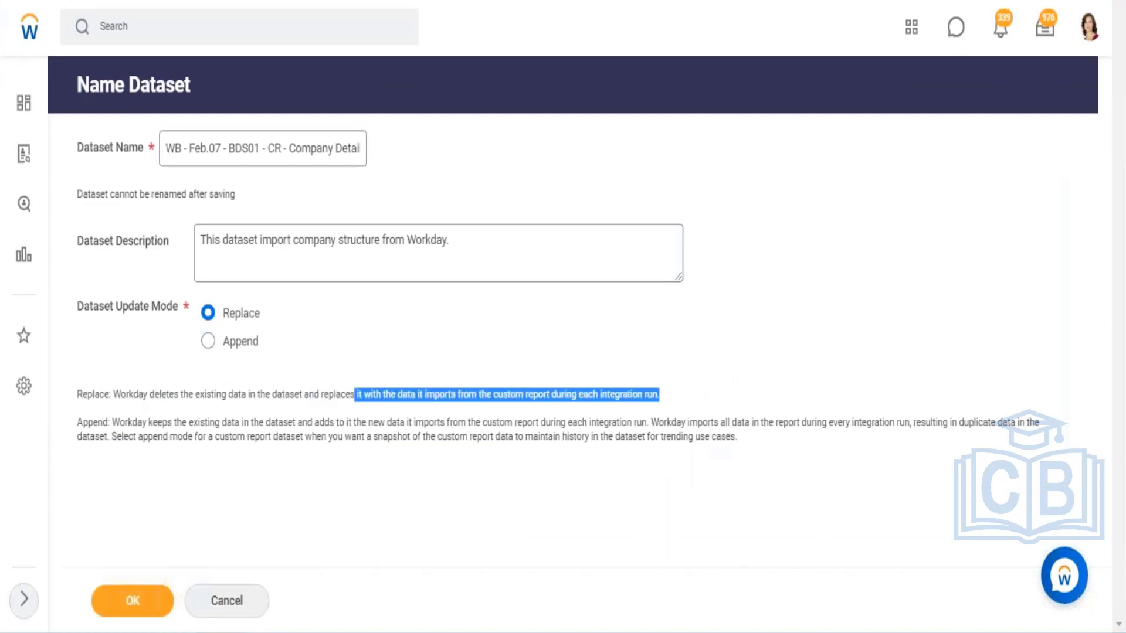
click(254, 317)
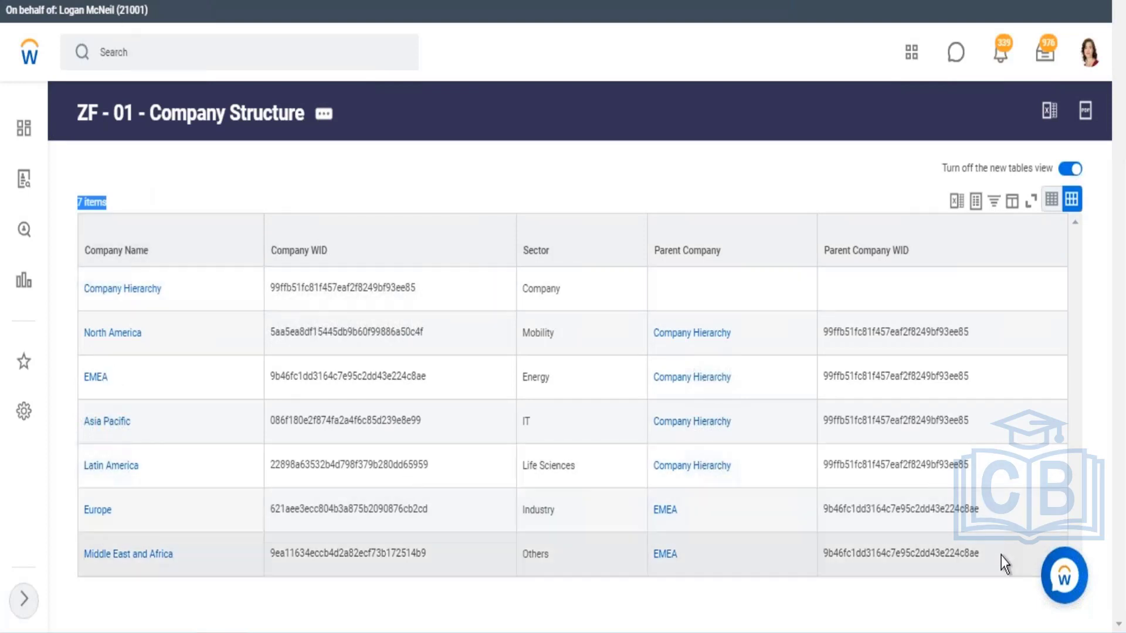
drag(998, 562, 68, 276)
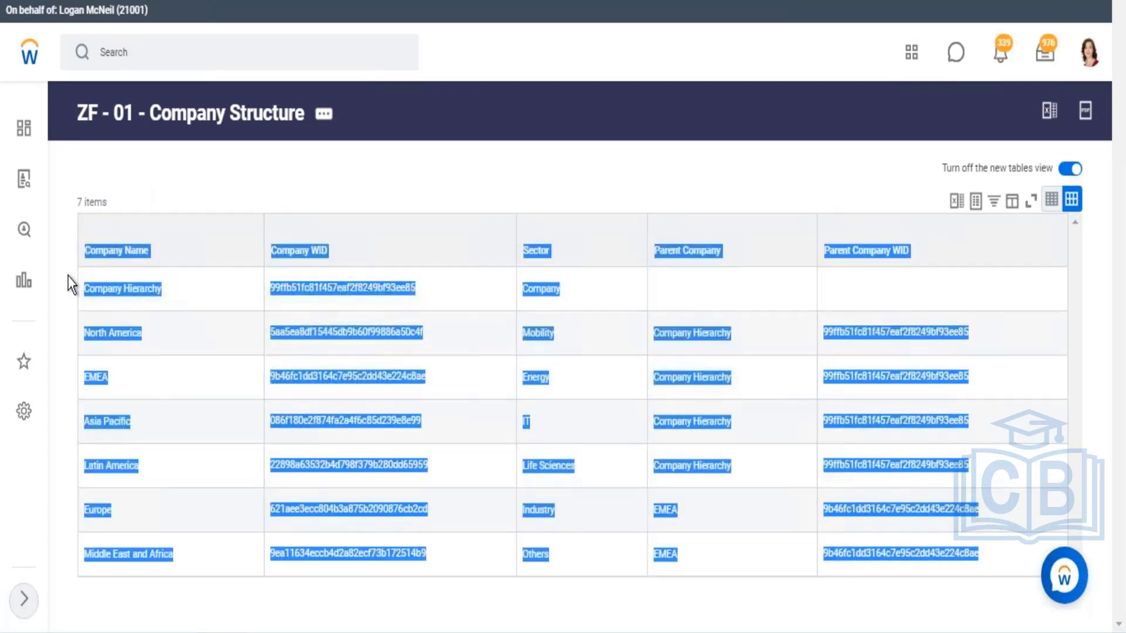
click(599, 168)
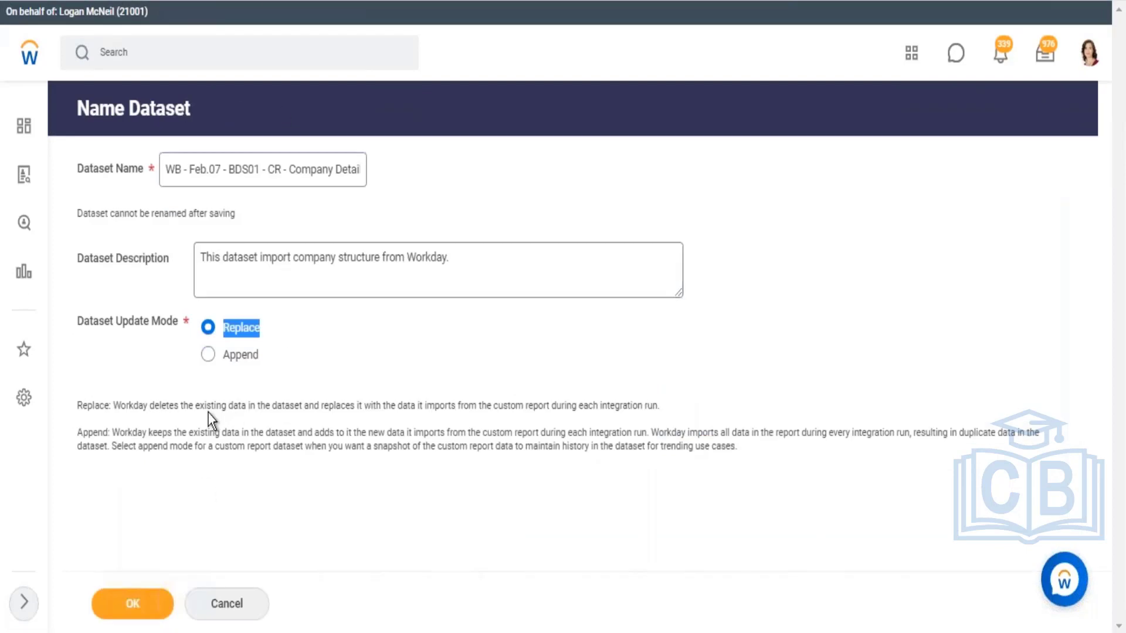
drag(189, 405, 364, 401)
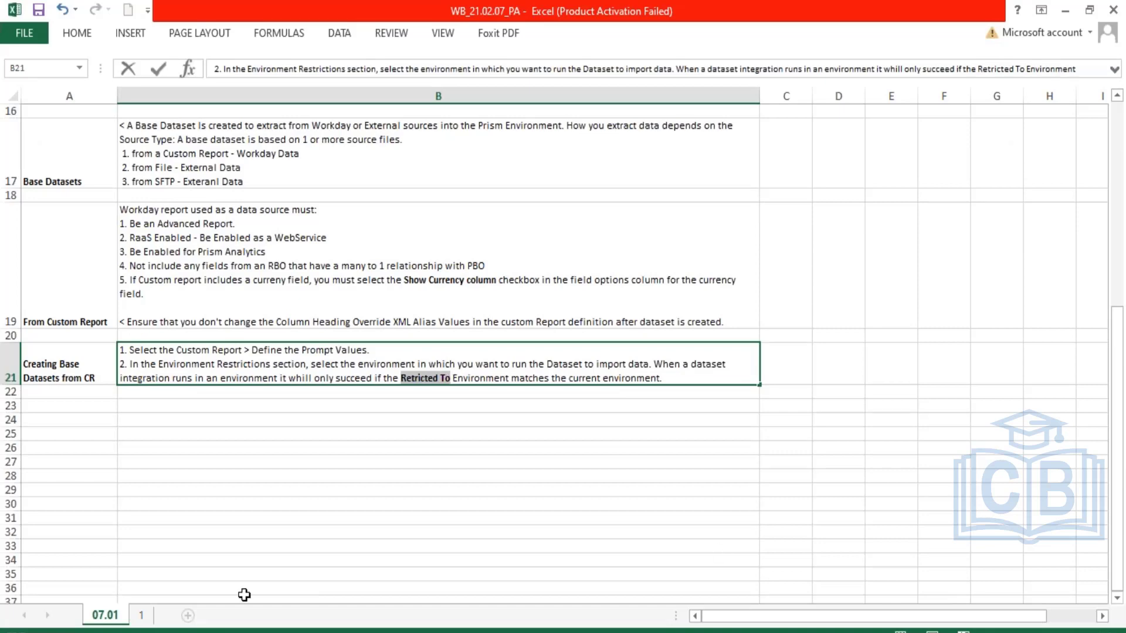
In the Excel notes, enter Comp1 in A26 and Comp2 in A27, and label the example "BDS01]" in A24.
click(116, 447)
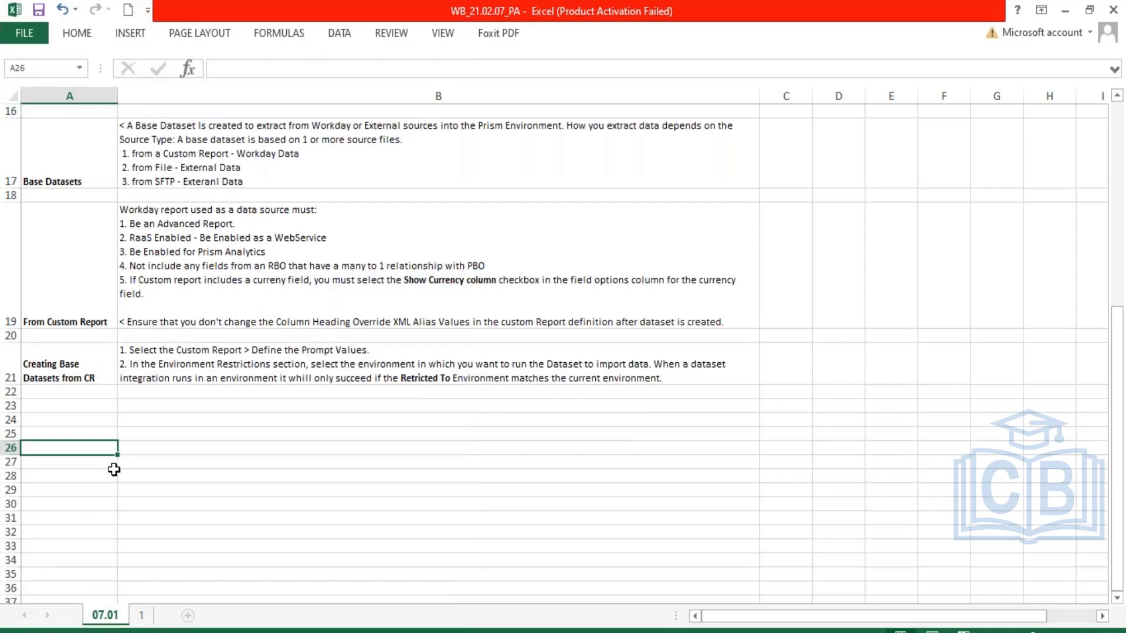
text(Comp1)
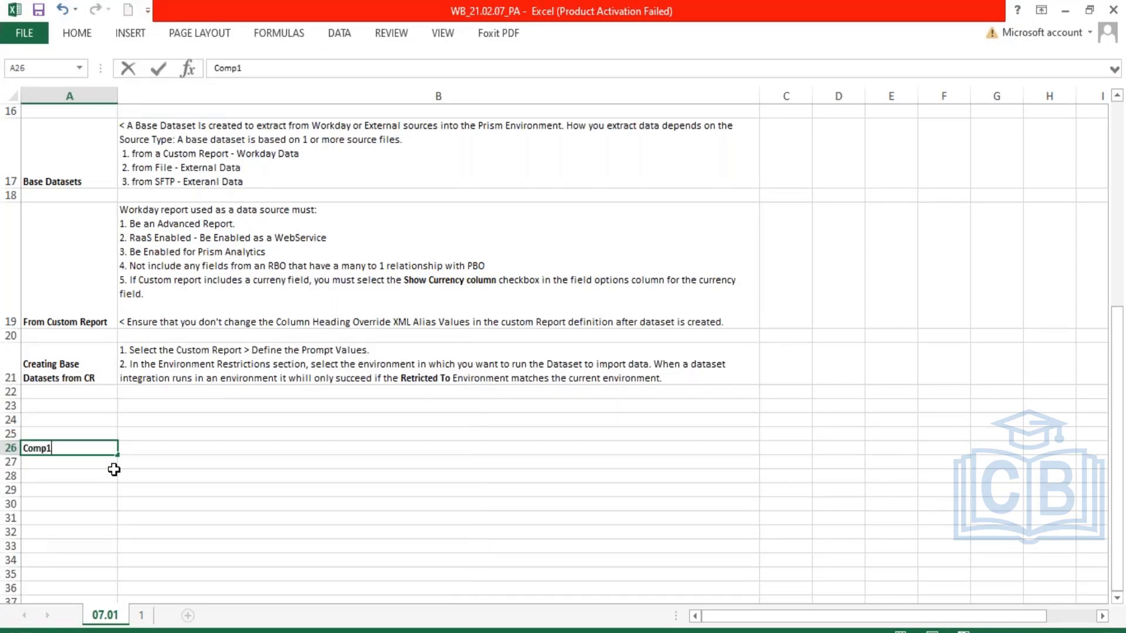
key(Return)
text(Comp2)
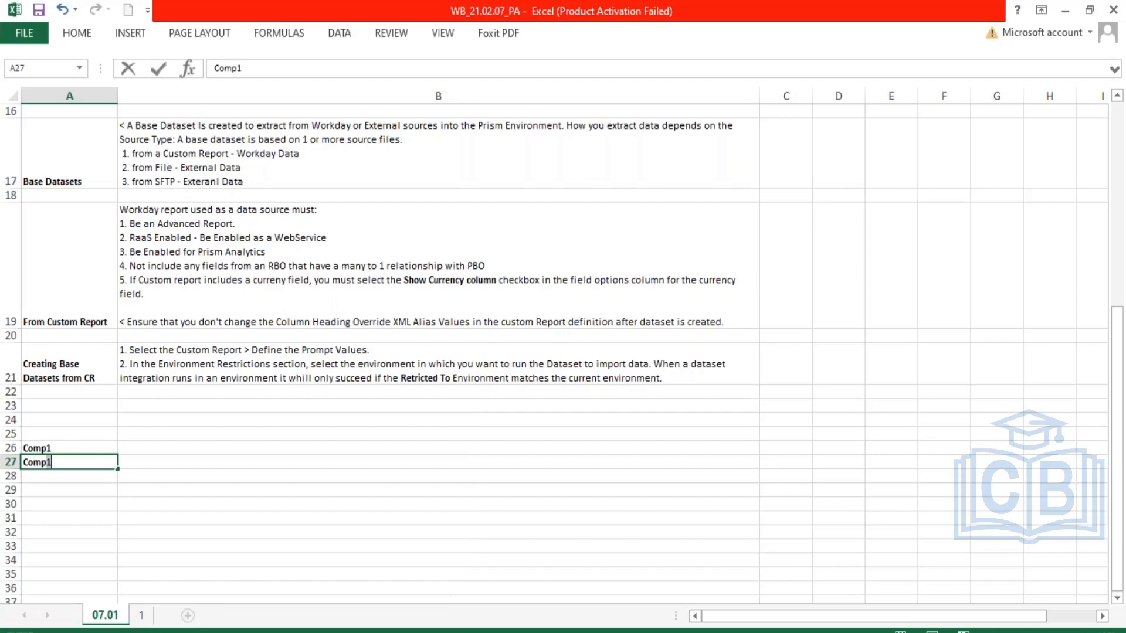
key(Return)
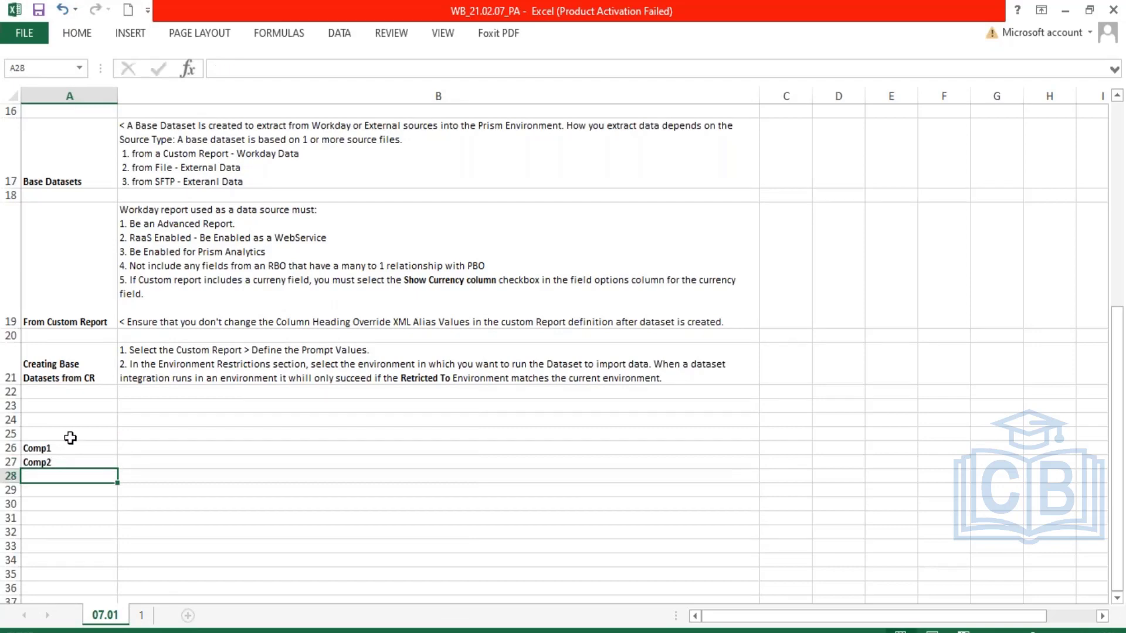
drag(69, 450, 68, 466)
click(51, 419)
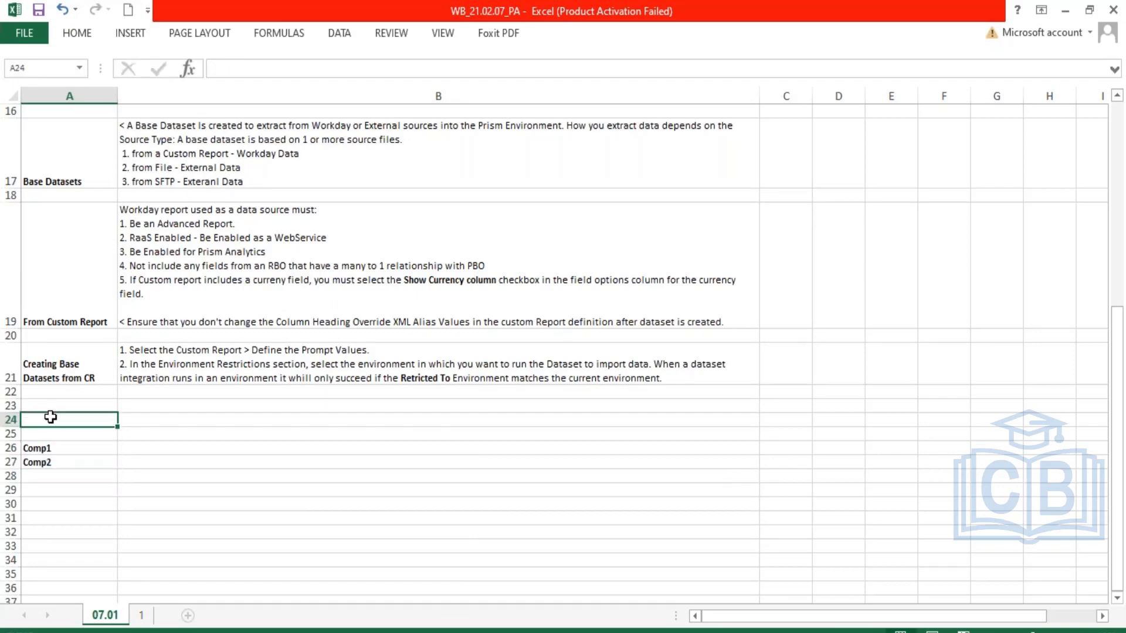
text(BD)
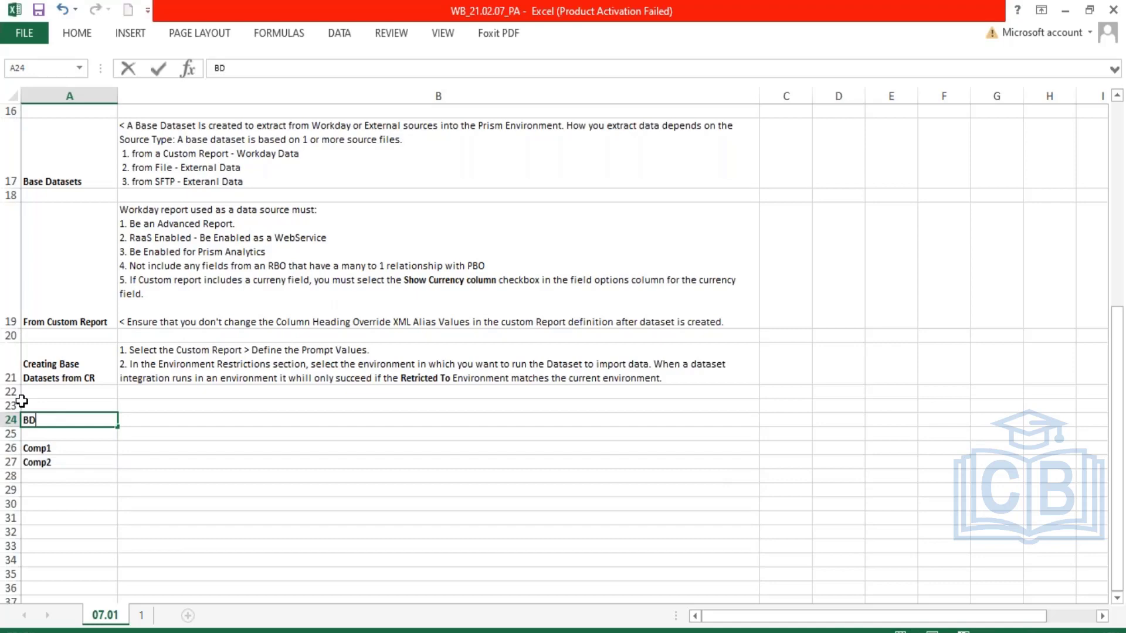
text(S01])
key(Return)
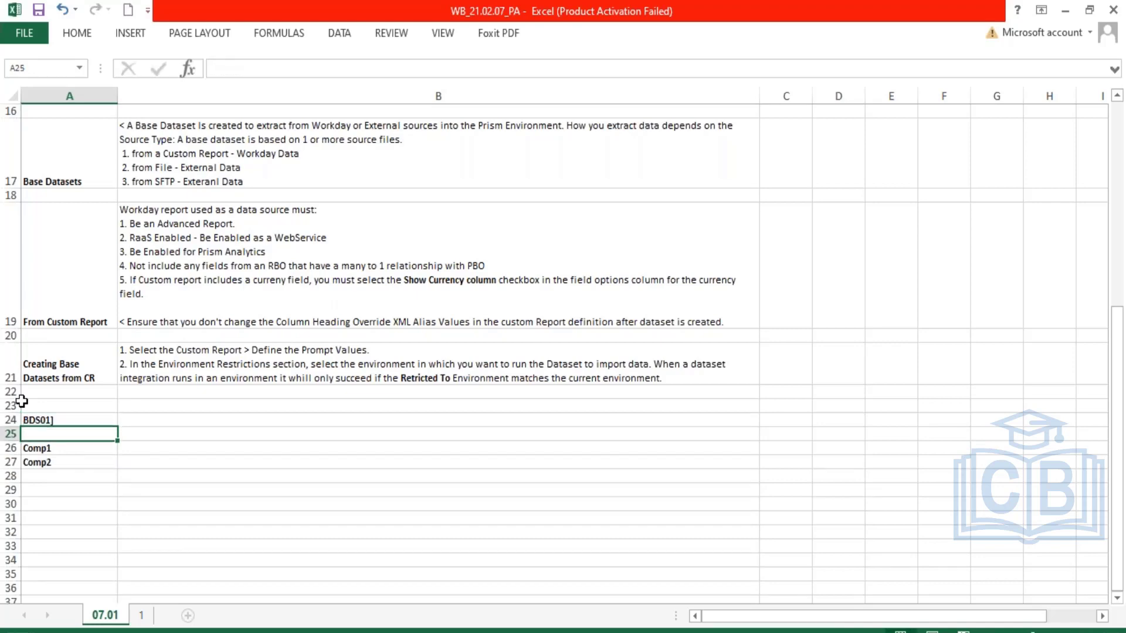
Enter Comp2, Comp3 and Comp4 in cells A33 to A35 as the example's second data load.
click(58, 545)
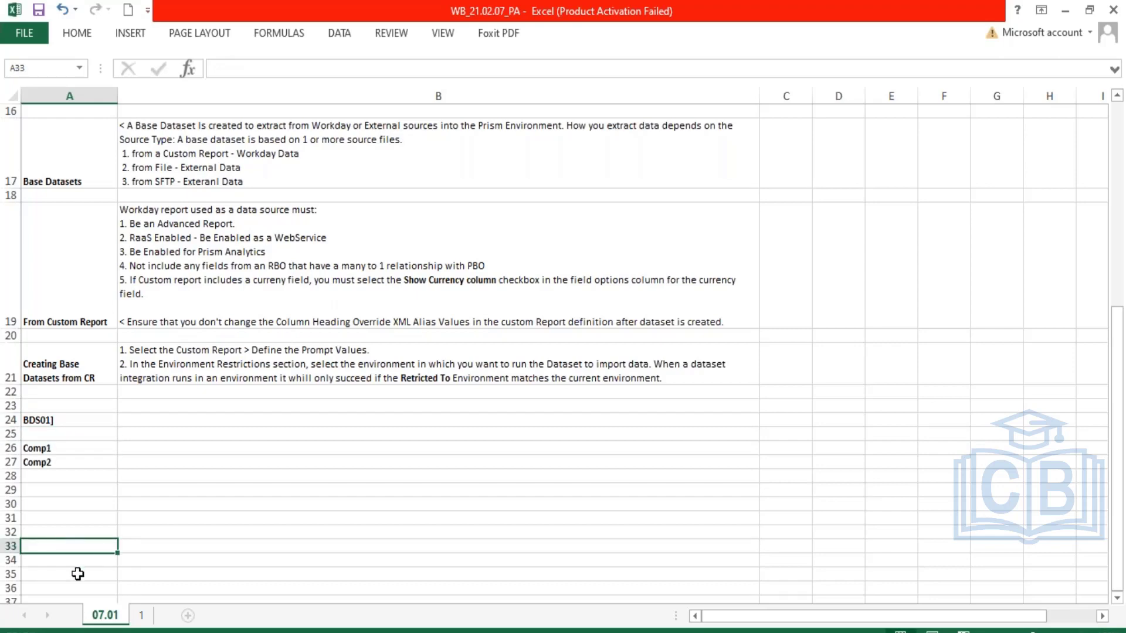
text(Comp2)
key(Return)
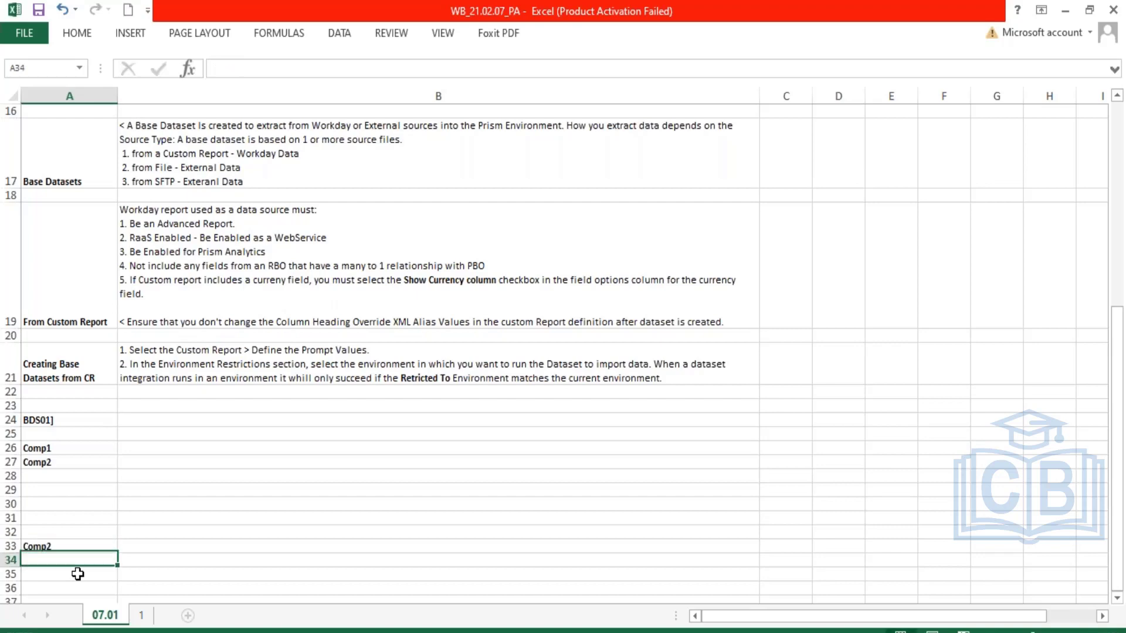
text(Comp2)
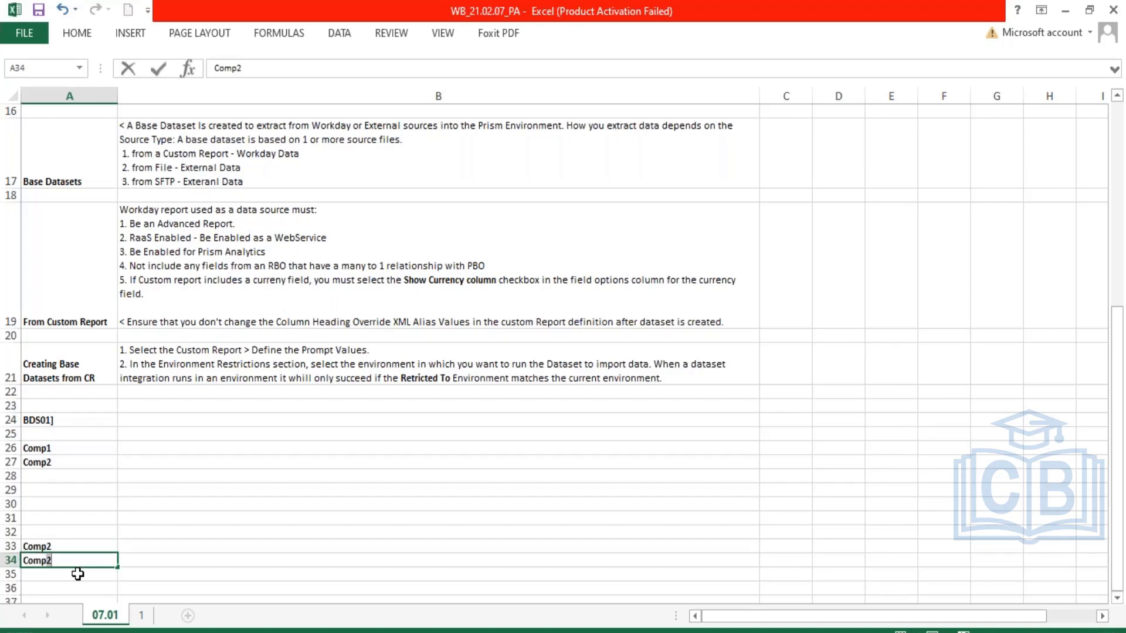
text(3)
key(Return)
text(Comp)
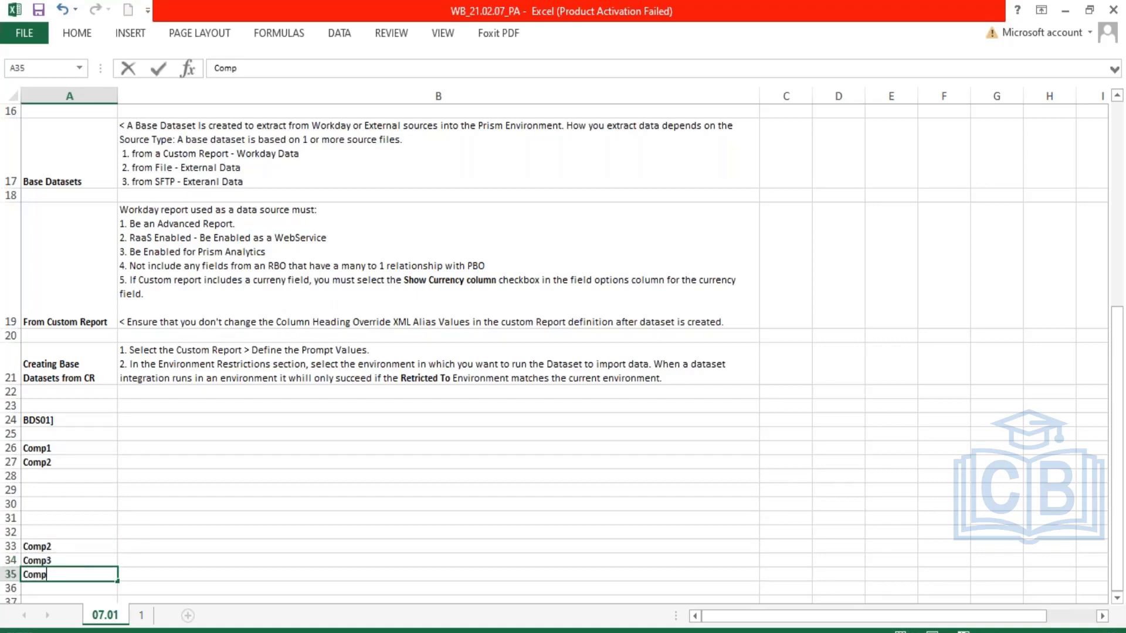
text(4)
key(Return)
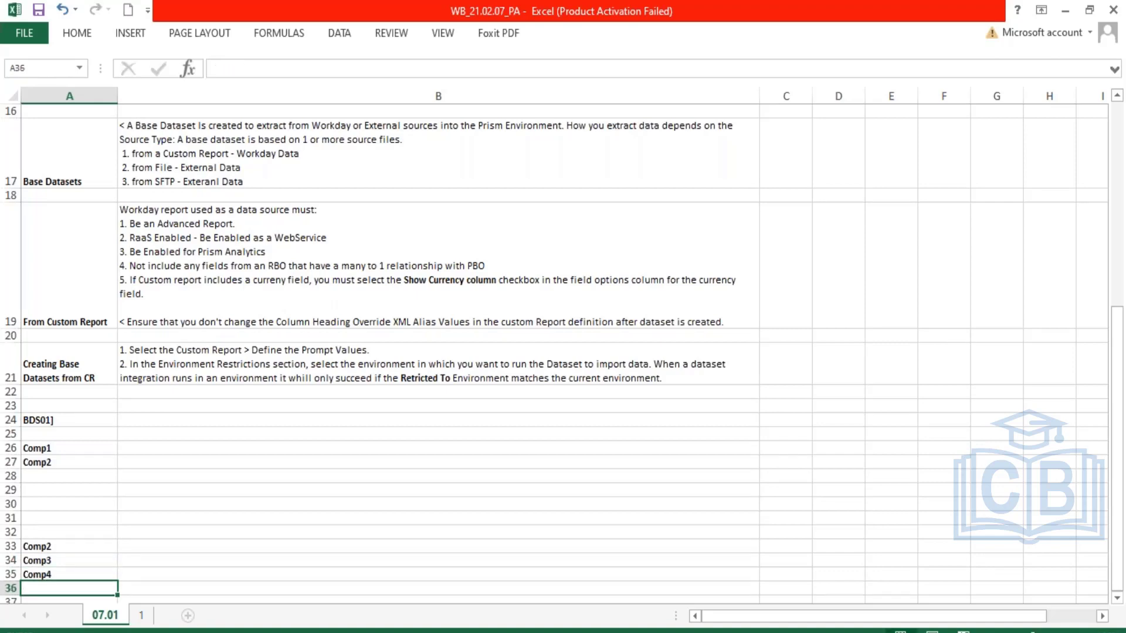
Enter the label "Replace" in cell A29, between the two example company lists.
key(Up)
key(Up)
key(Up)
key(Up)
key(Up)
key(Up)
key(Up)
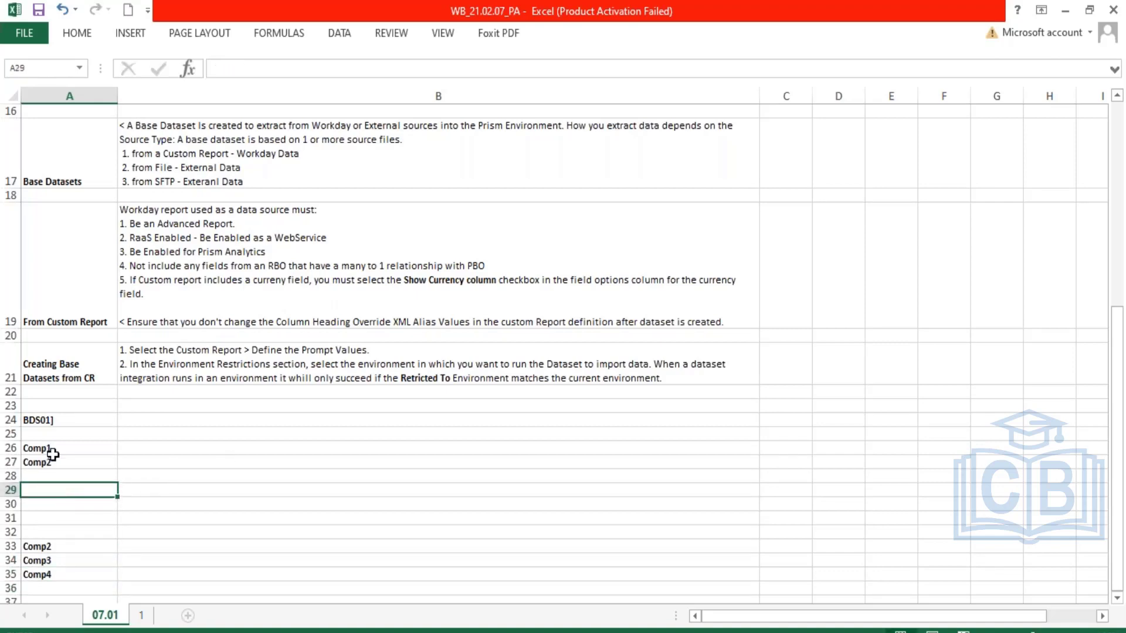
text(Replace)
key(Return)
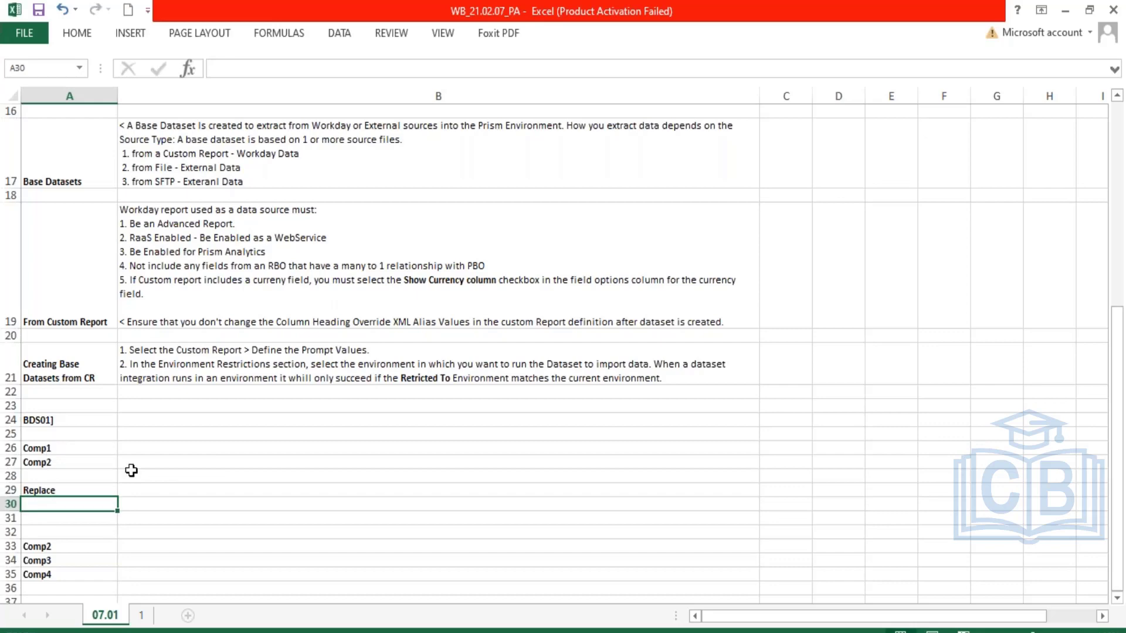
Demonstrate Replace mode by clearing Comp1 and Comp2 from A26:A27 and copying Comp2, Comp3 and Comp4 from A33:A35 to A25:A27.
drag(47, 446, 41, 464)
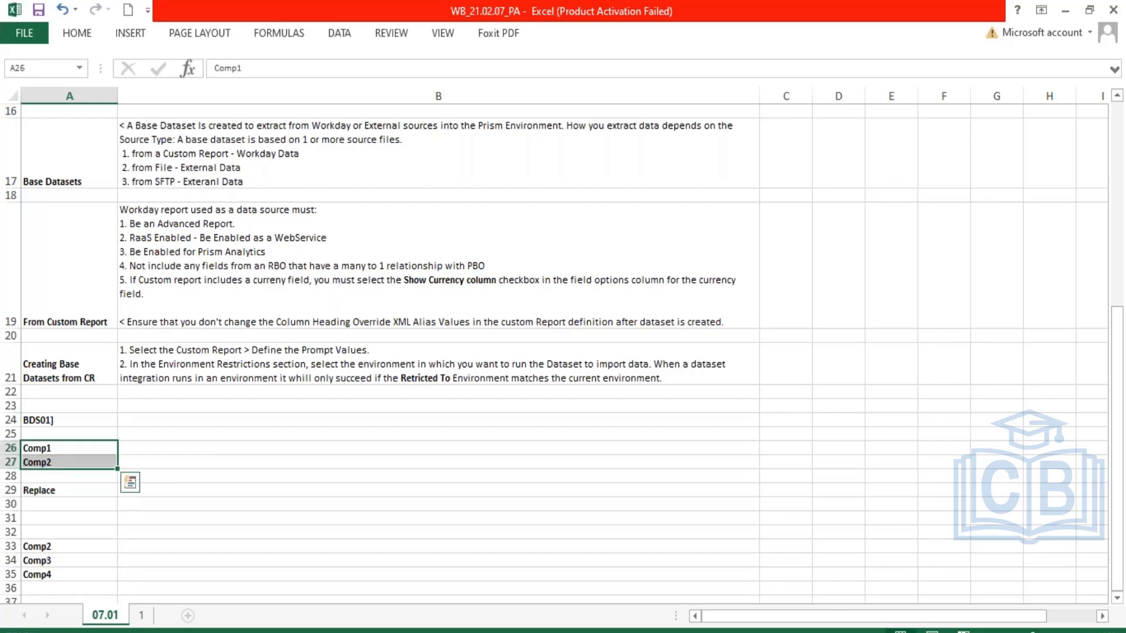
key(Delete)
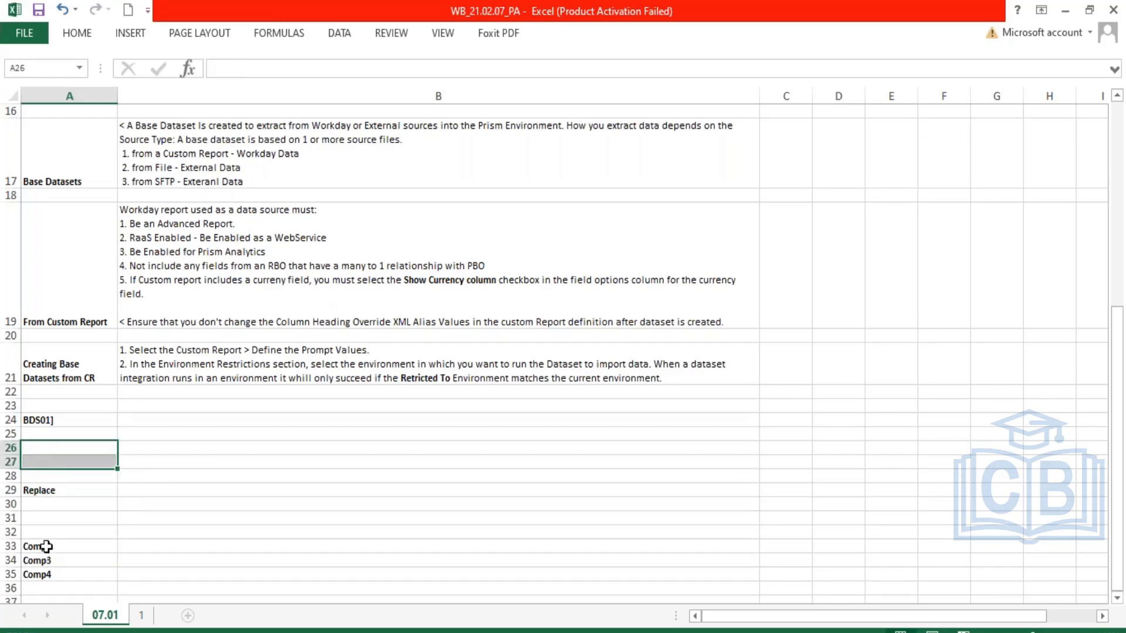
drag(46, 547, 52, 573)
key(ctrl+c)
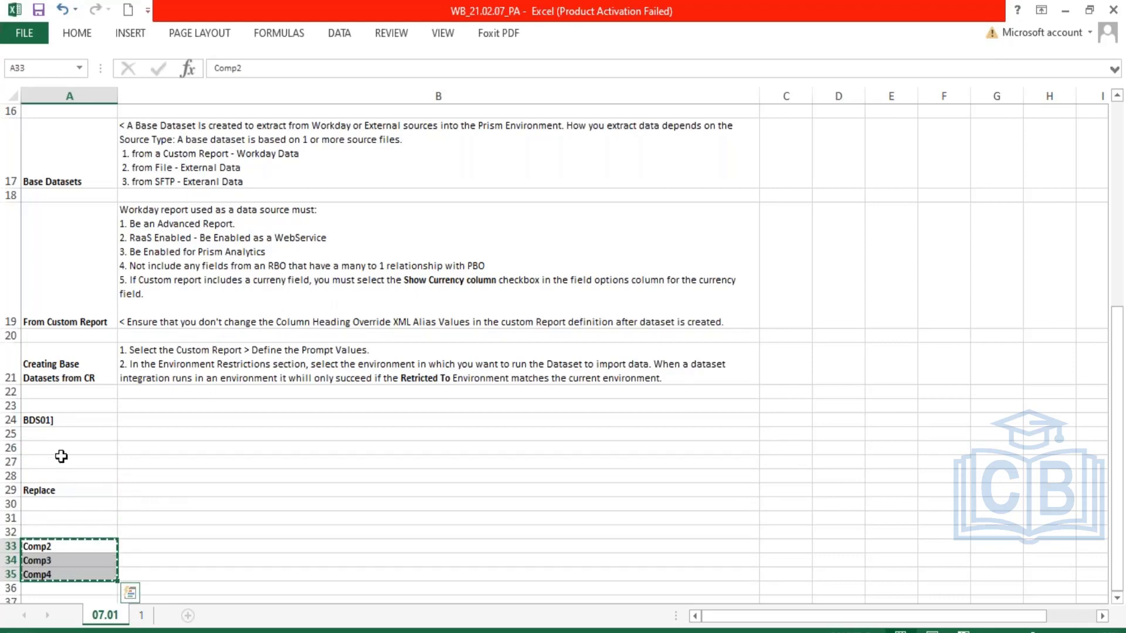
click(60, 447)
click(58, 434)
key(ctrl+v)
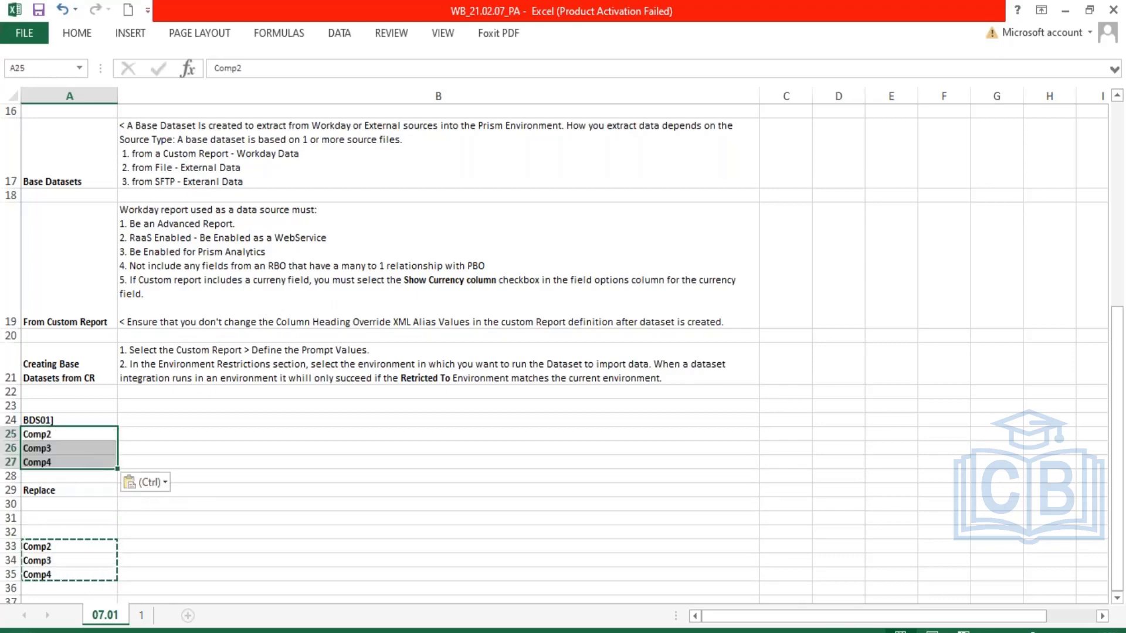
Compare the copied company list with its source in A33:A35, and undo the paste and the clearing of the original list.
drag(64, 435, 66, 462)
click(61, 549)
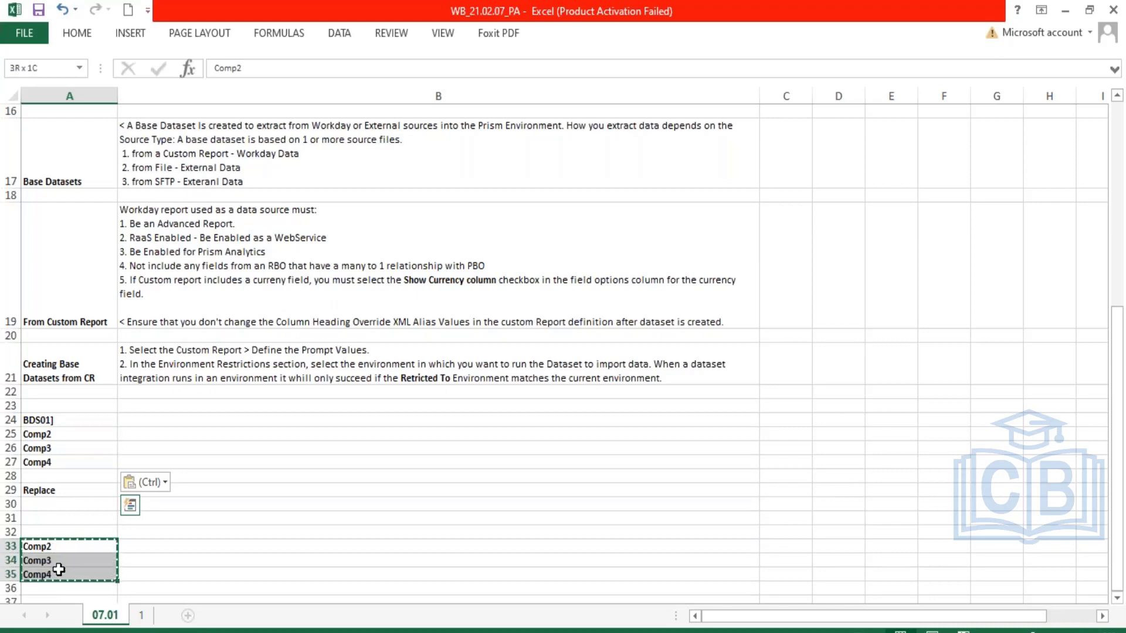
drag(58, 569, 58, 572)
drag(43, 436, 46, 464)
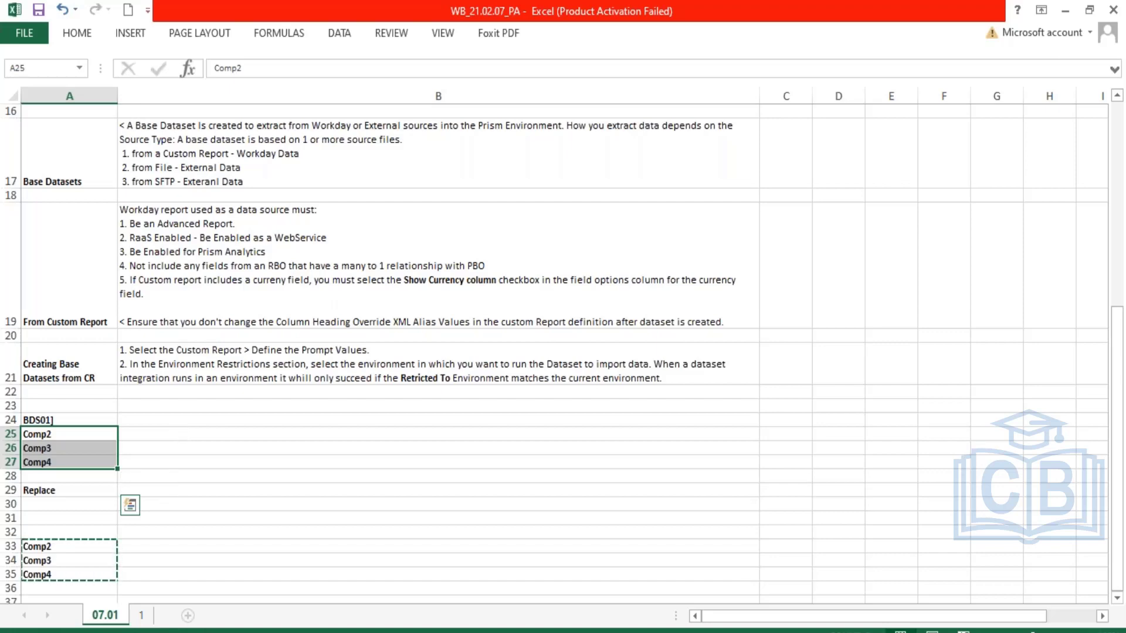
key(ctrl+z)
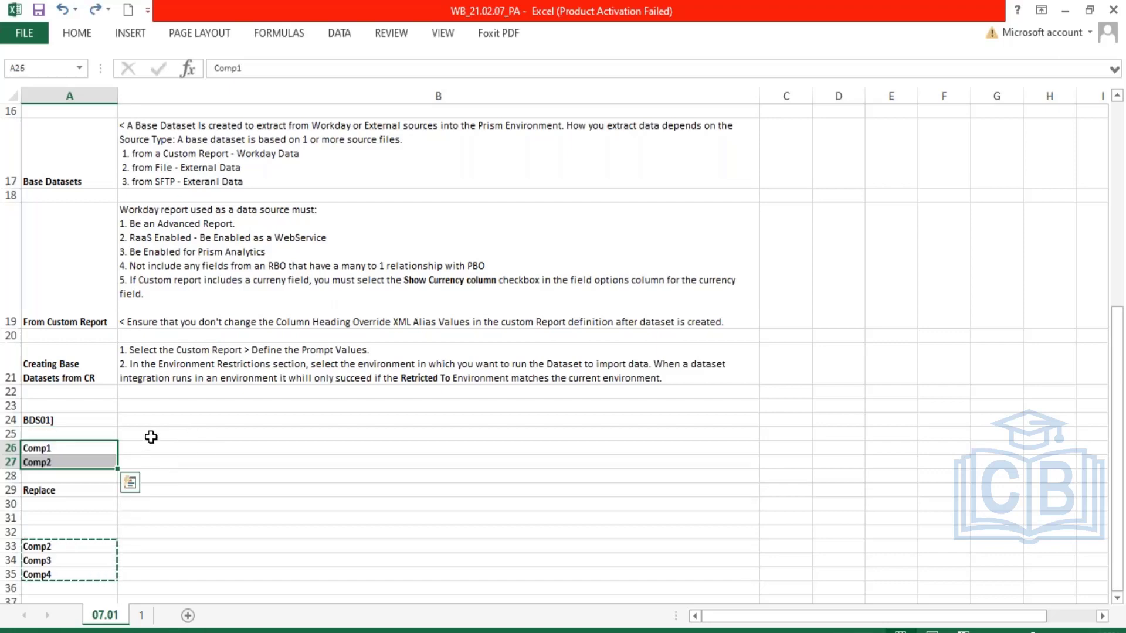
click(150, 435)
text(Co)
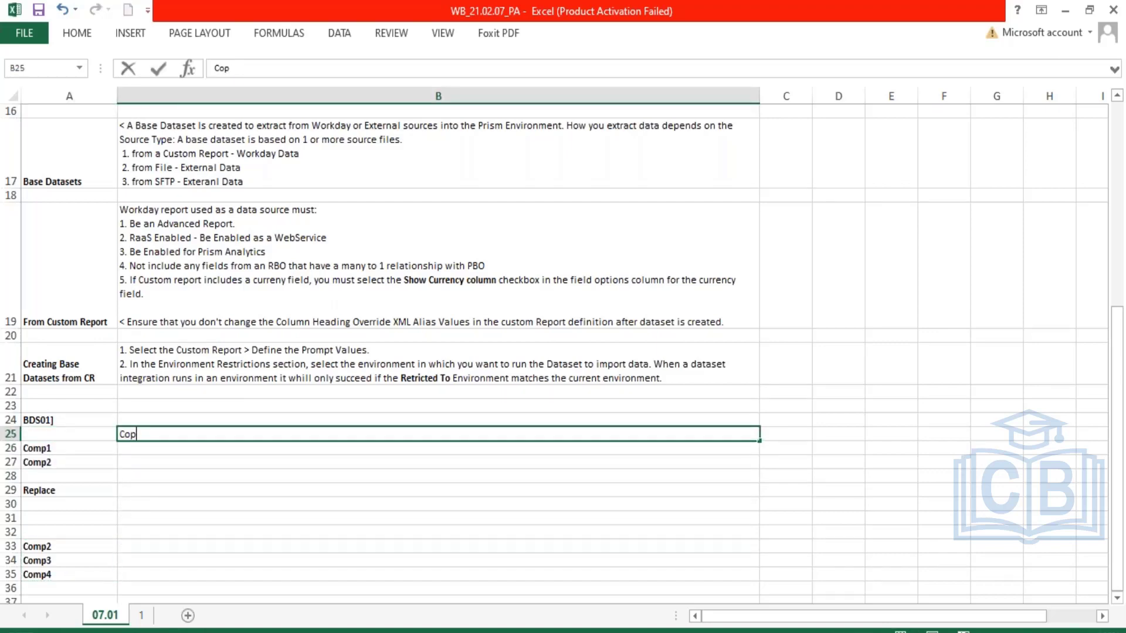
text(mp1)
key(Return)
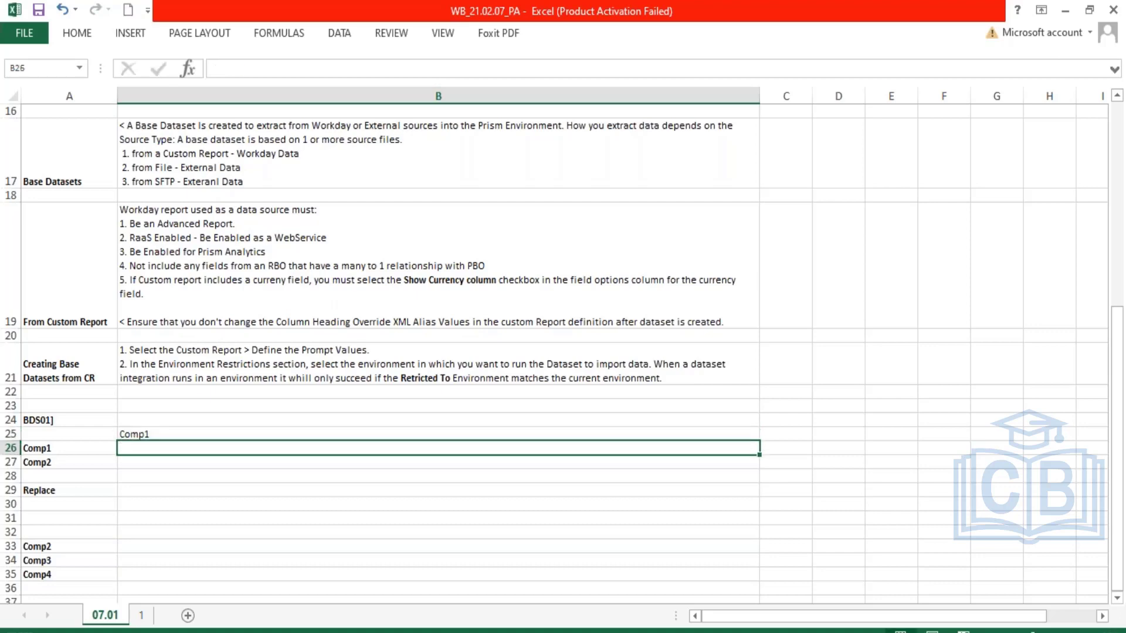
text(Comp2)
key(Return)
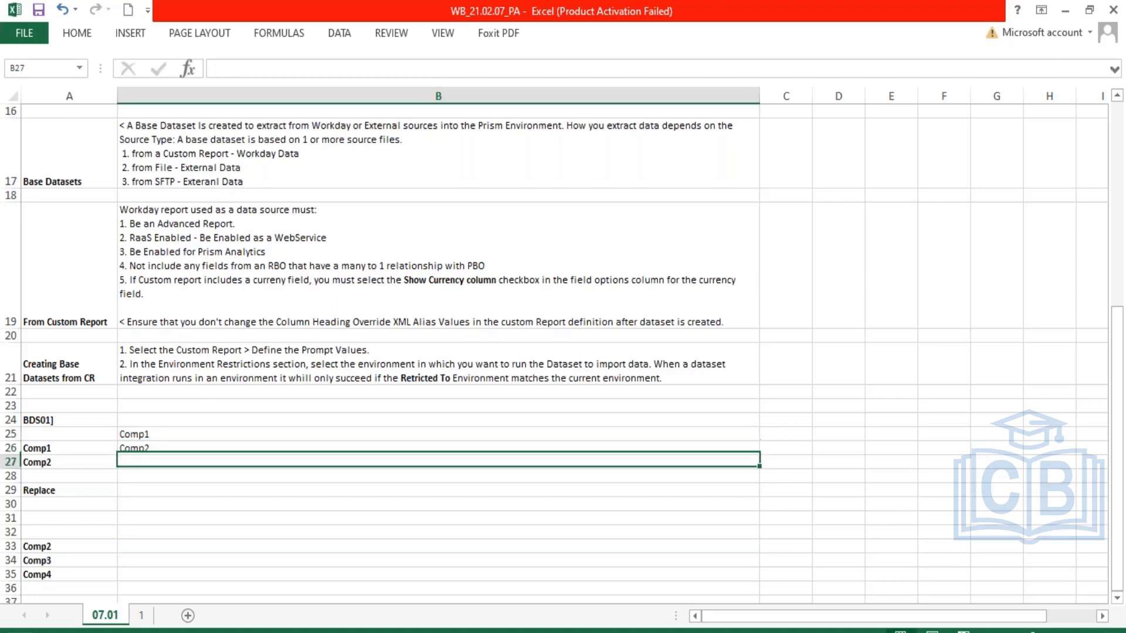
text(C)
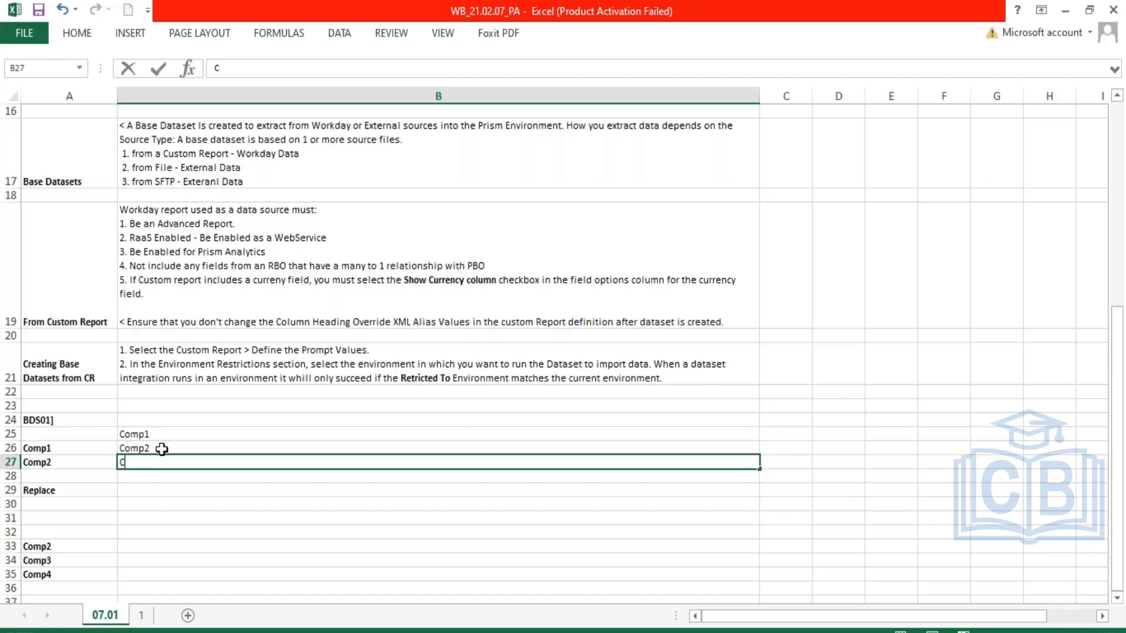
Copy Comp2, Comp3 and Comp4 from A33:A35 to B25:B27 as the Replace mode result.
drag(50, 547, 49, 569)
key(ctrl+c)
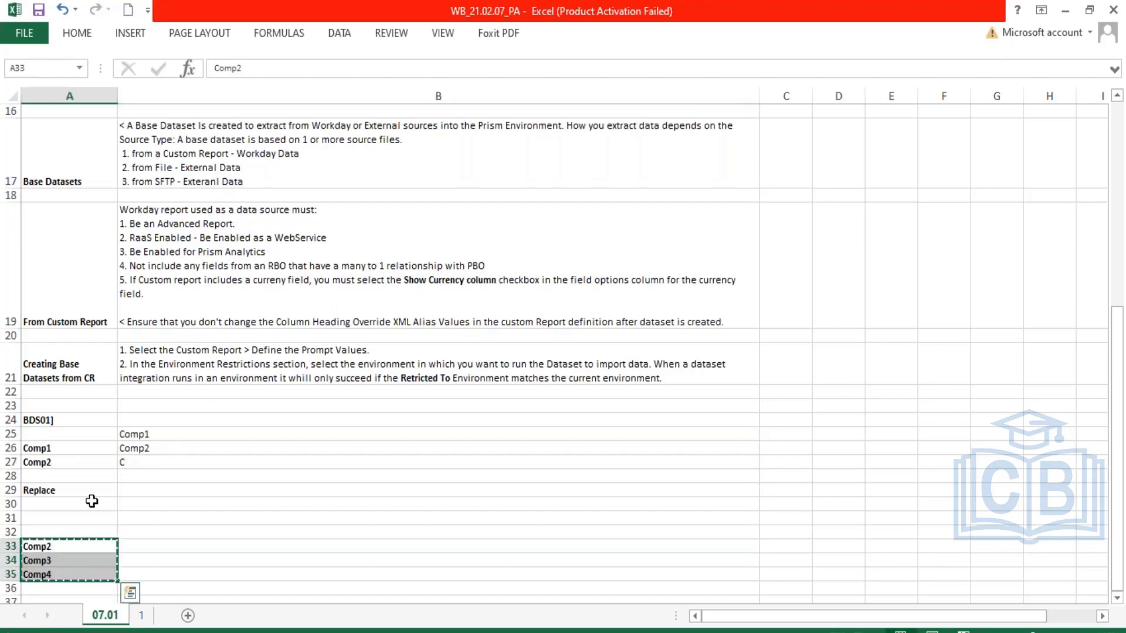
click(138, 437)
key(ctrl+v)
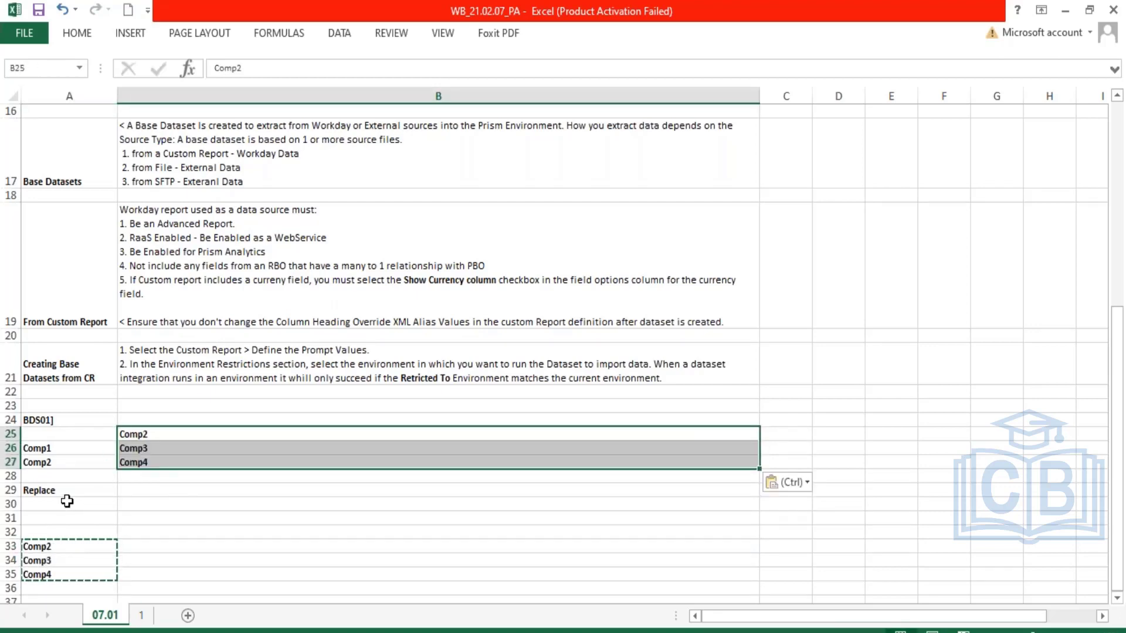
Switch to Workday to highlight the Append mode description, and return to Excel to point out the existing companies in A26:A27.
click(51, 491)
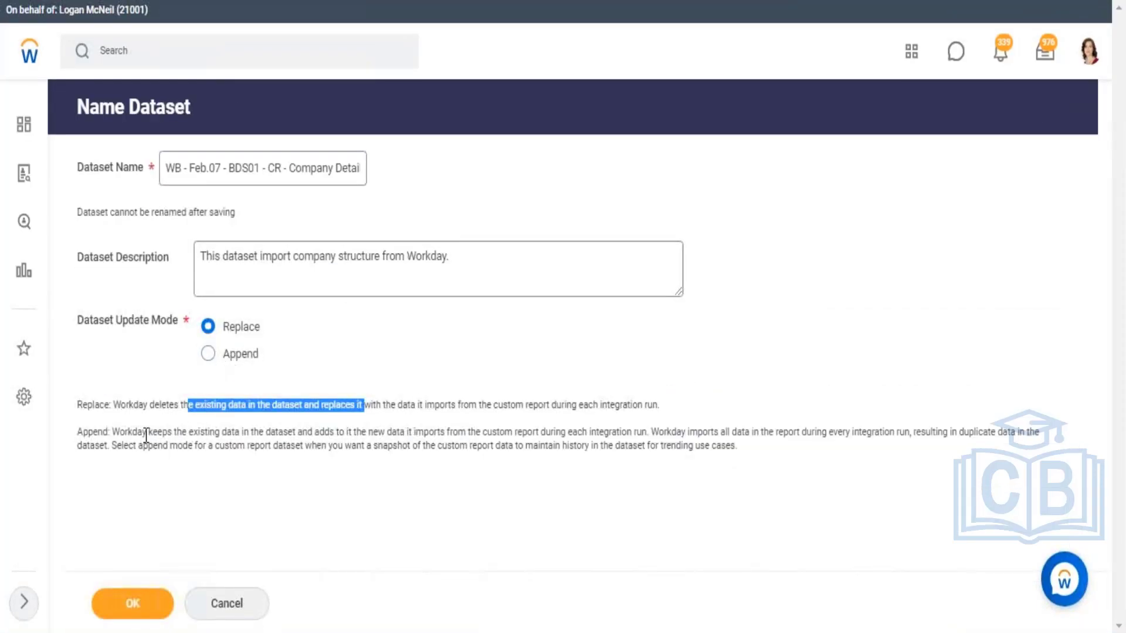
drag(148, 433, 540, 435)
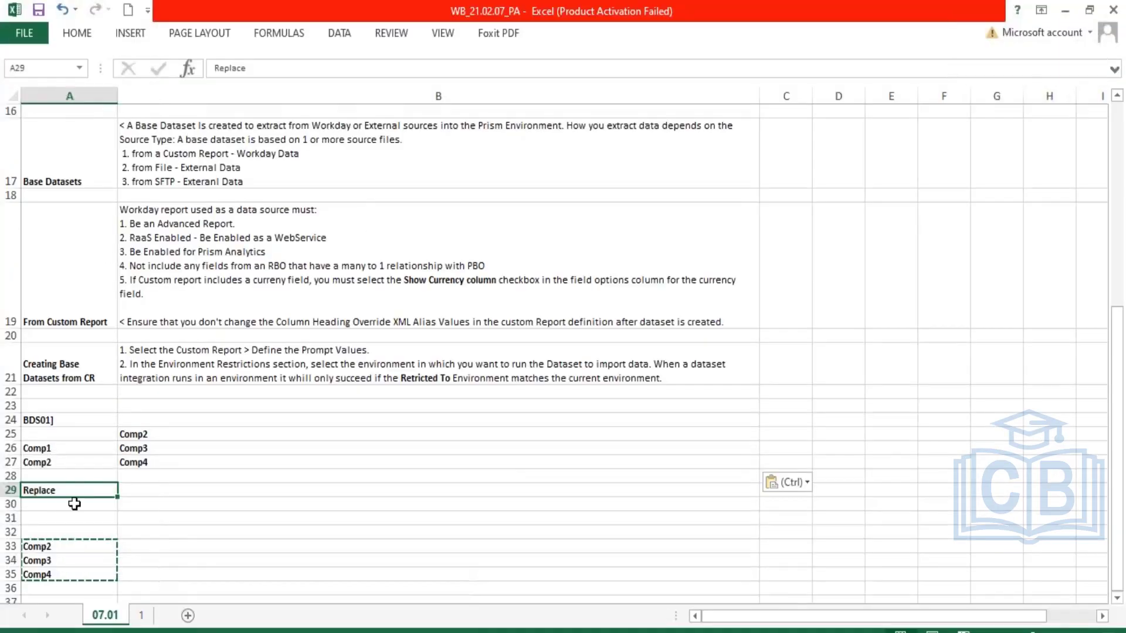
drag(53, 449, 55, 461)
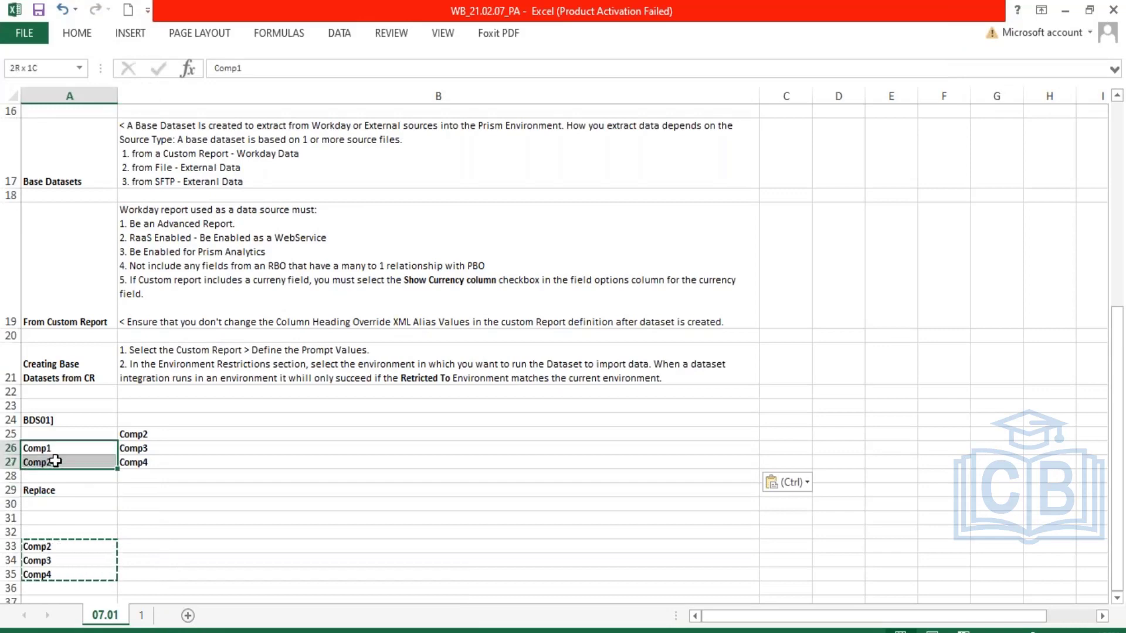
click(44, 493)
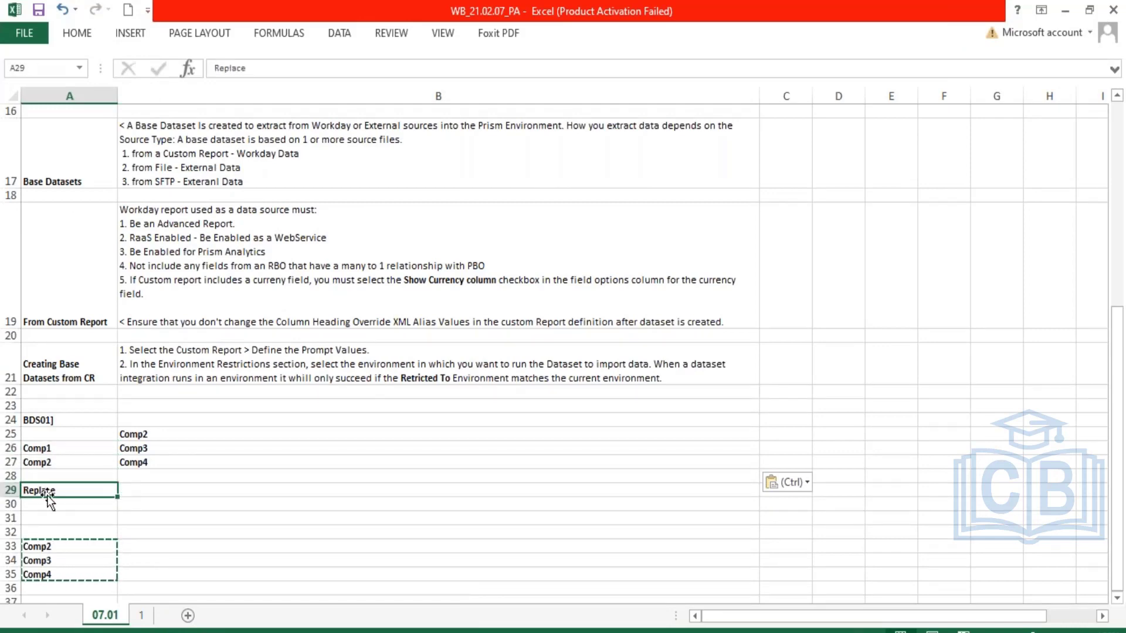
text(Append)
key(Return)
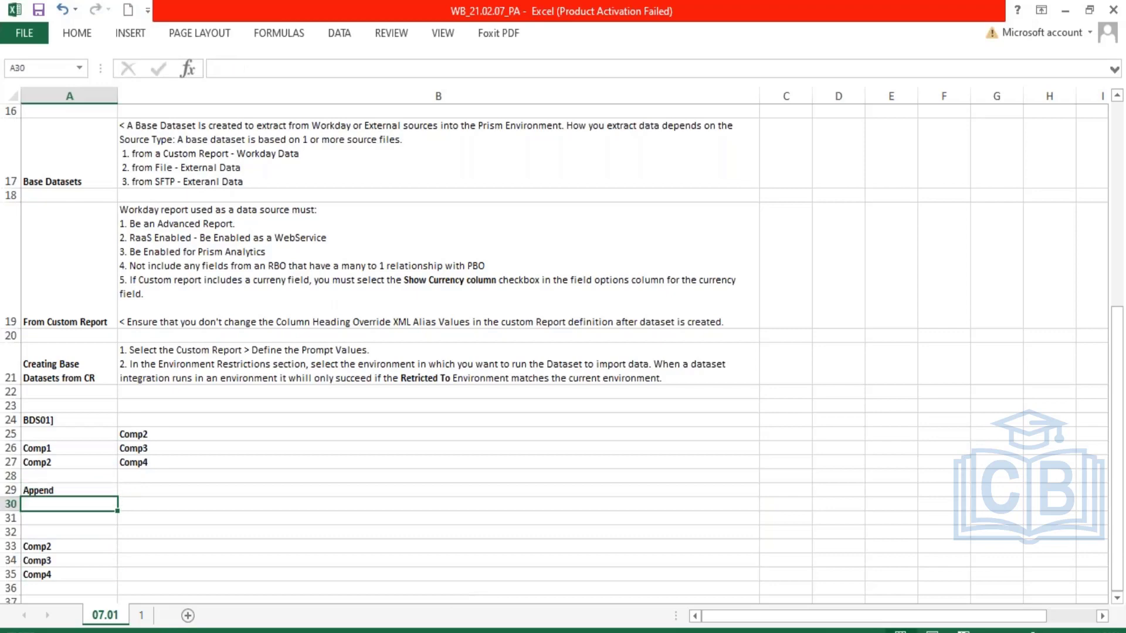
click(49, 490)
key(ctrl+z)
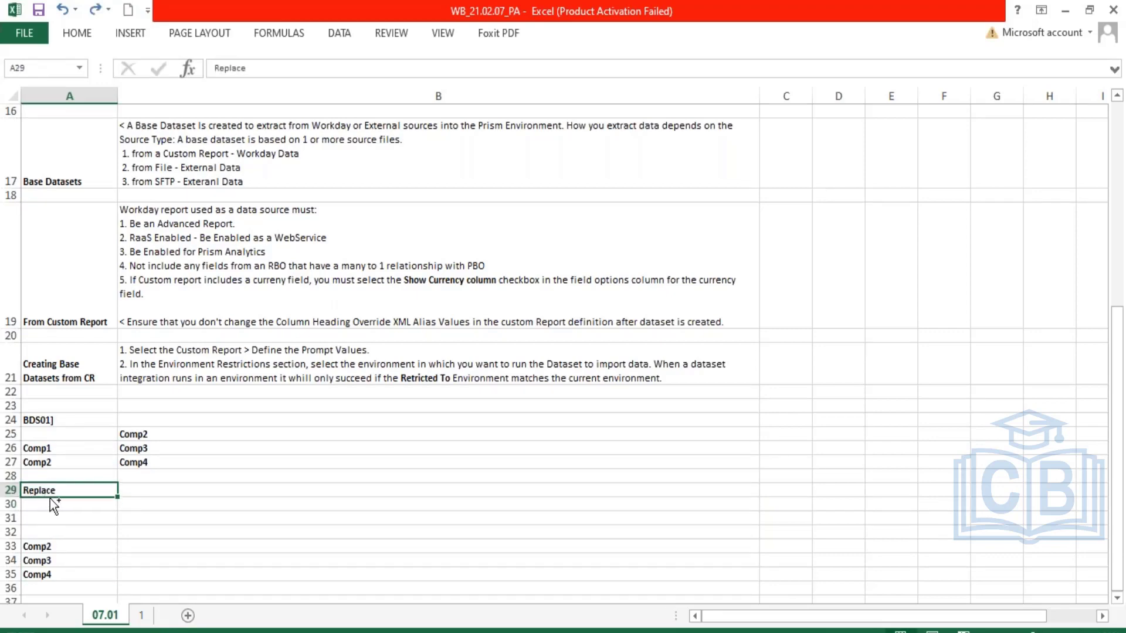
Clear the "Replace" label from A29 and enter the label "Append" in A32, above the second company list.
key(Delete)
key(Down)
key(Down)
key(Down)
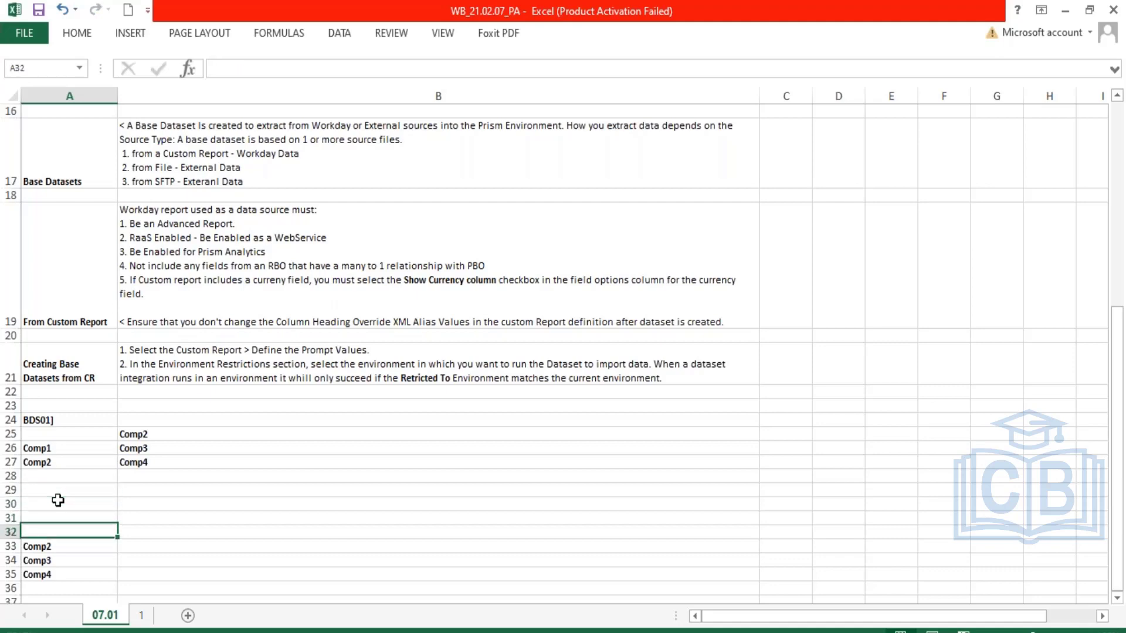
text(Append)
key(Return)
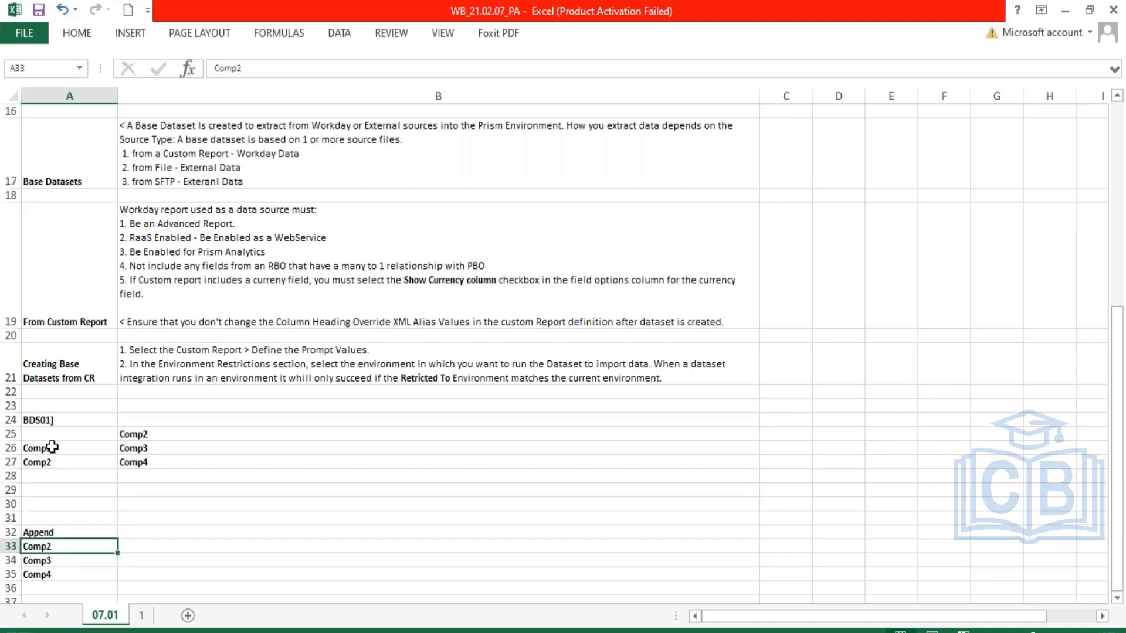
drag(52, 448, 44, 462)
key(ctrl+c)
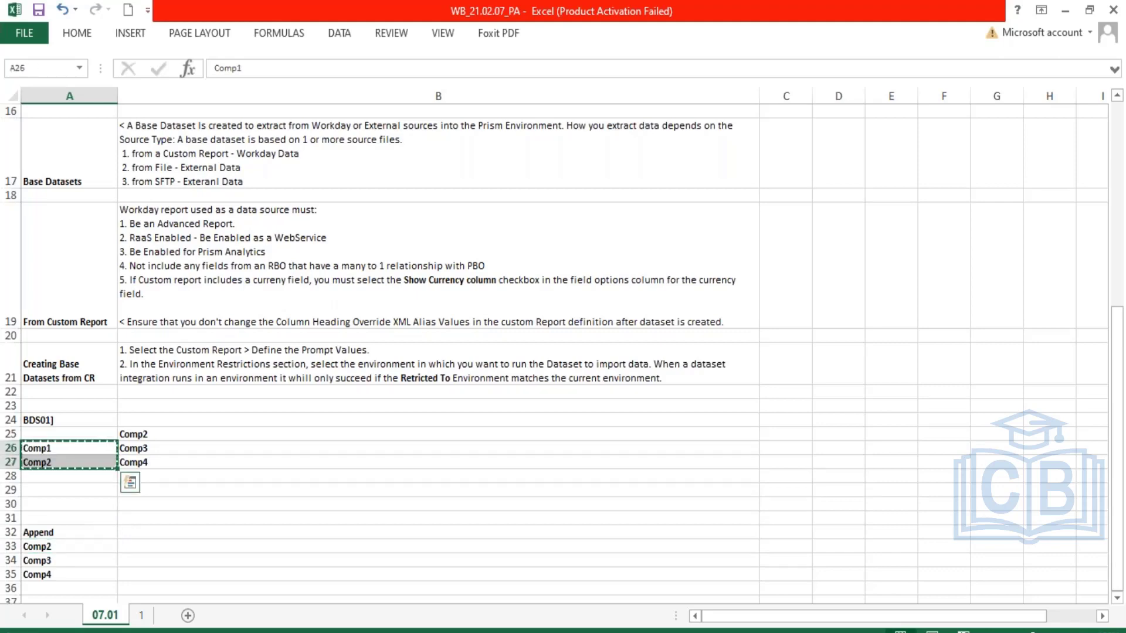
click(51, 435)
key(ctrl+c)
key(ctrl+v)
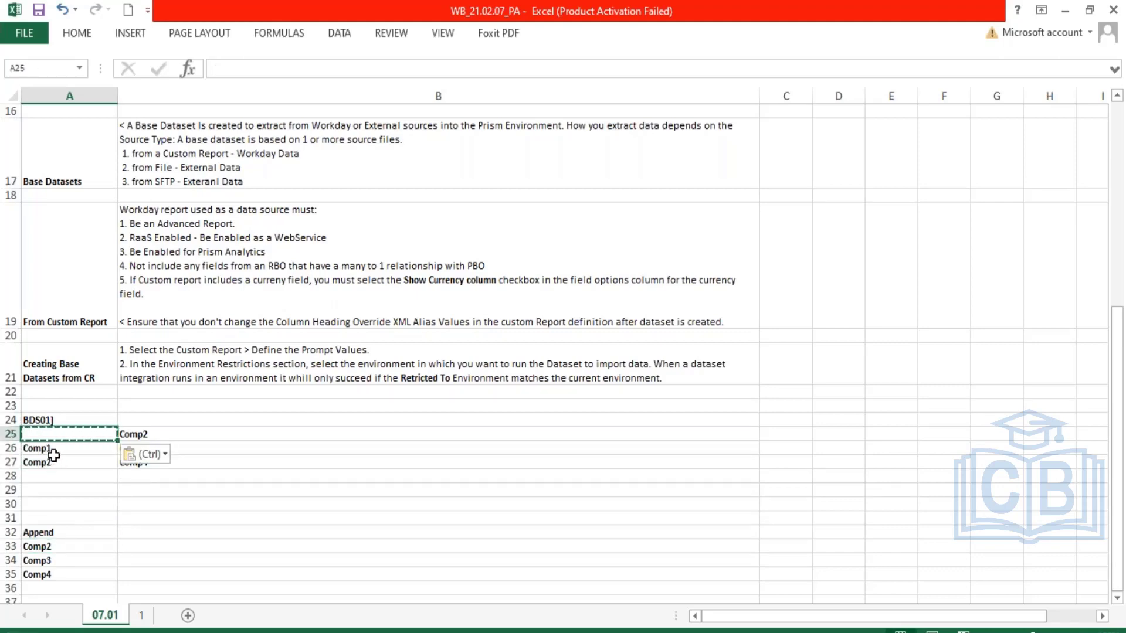
Move Comp1 and Comp2 from A26:A27 up to A25:A26, directly below the BDS01 heading.
drag(54, 448, 53, 460)
key(ctrl+x)
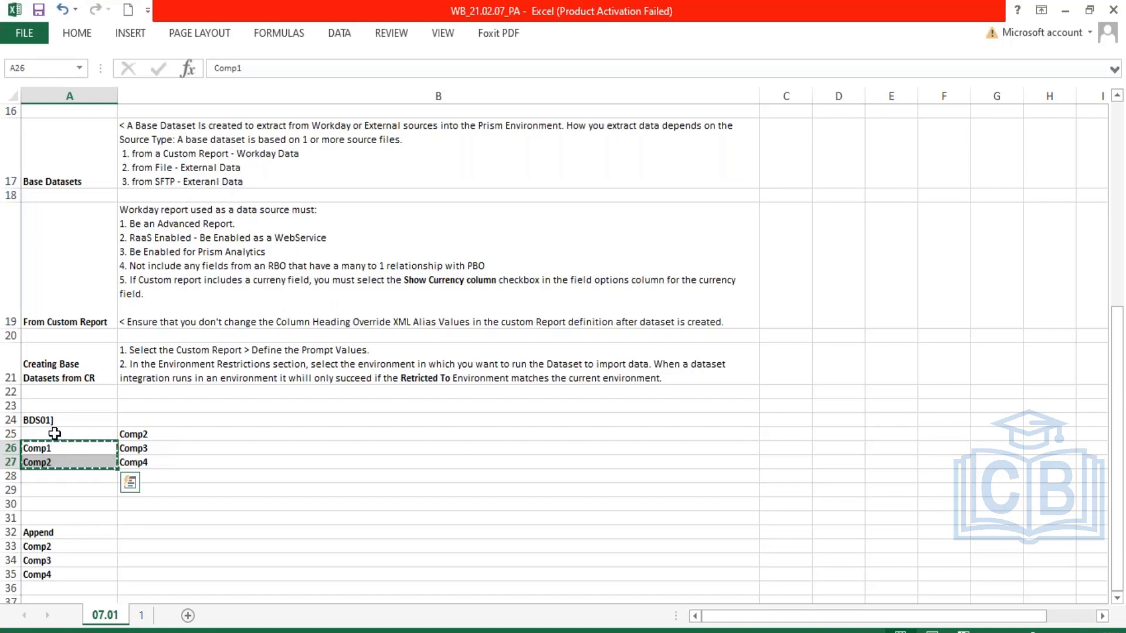
click(55, 434)
key(ctrl+v)
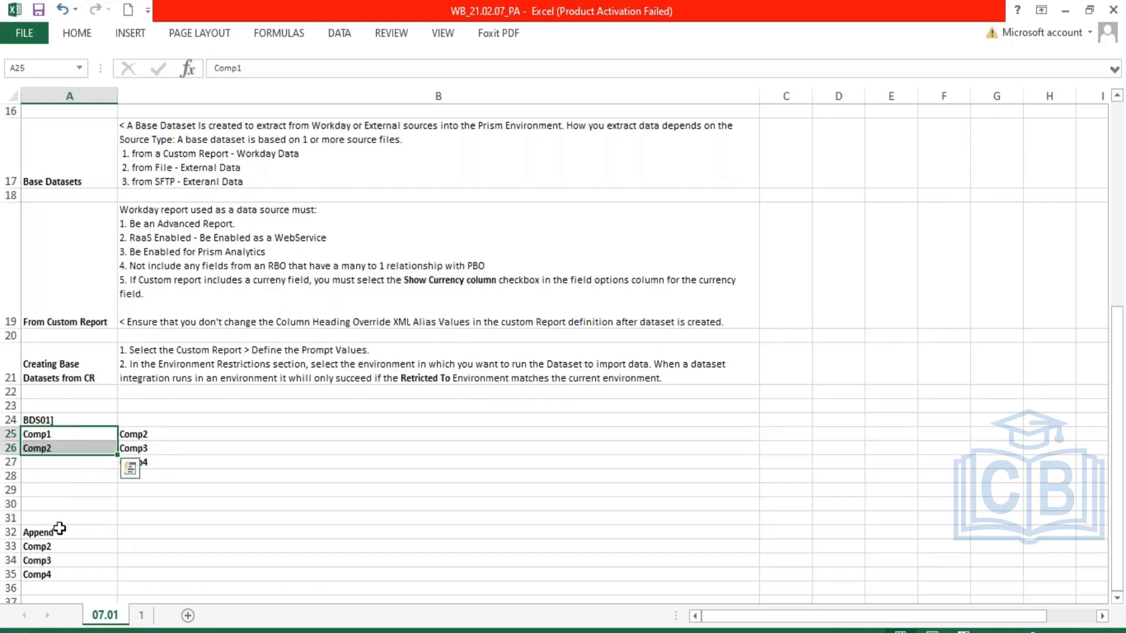
Review the new companies in A33:A35 and the existing ones in A25:A26, and switch to Workday to highlight the Append mode description.
click(60, 529)
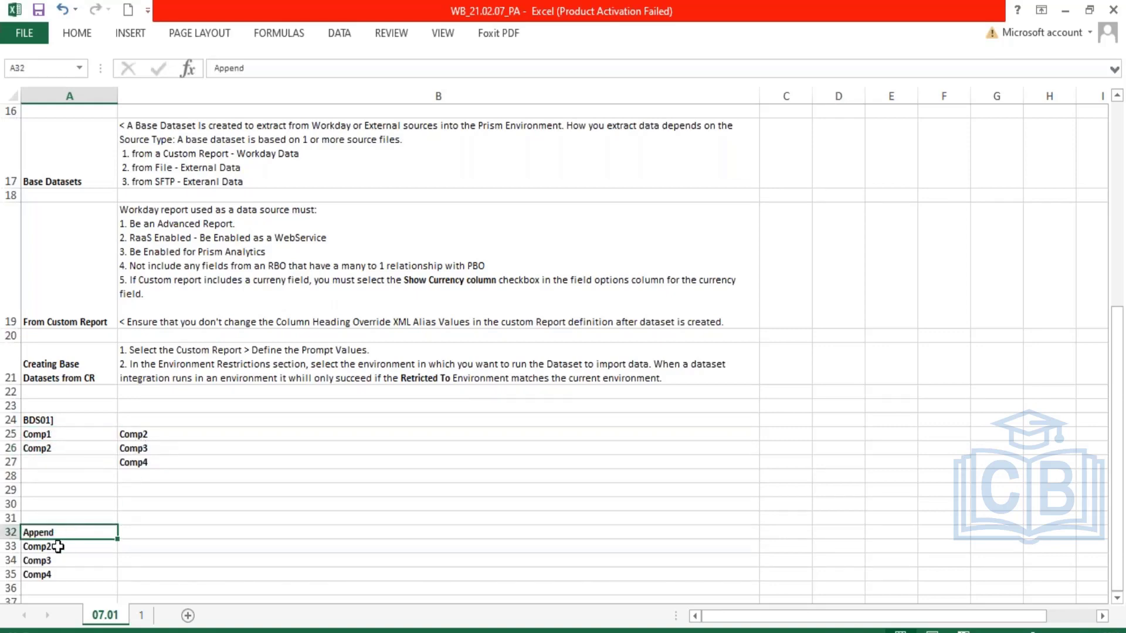
drag(57, 547, 63, 568)
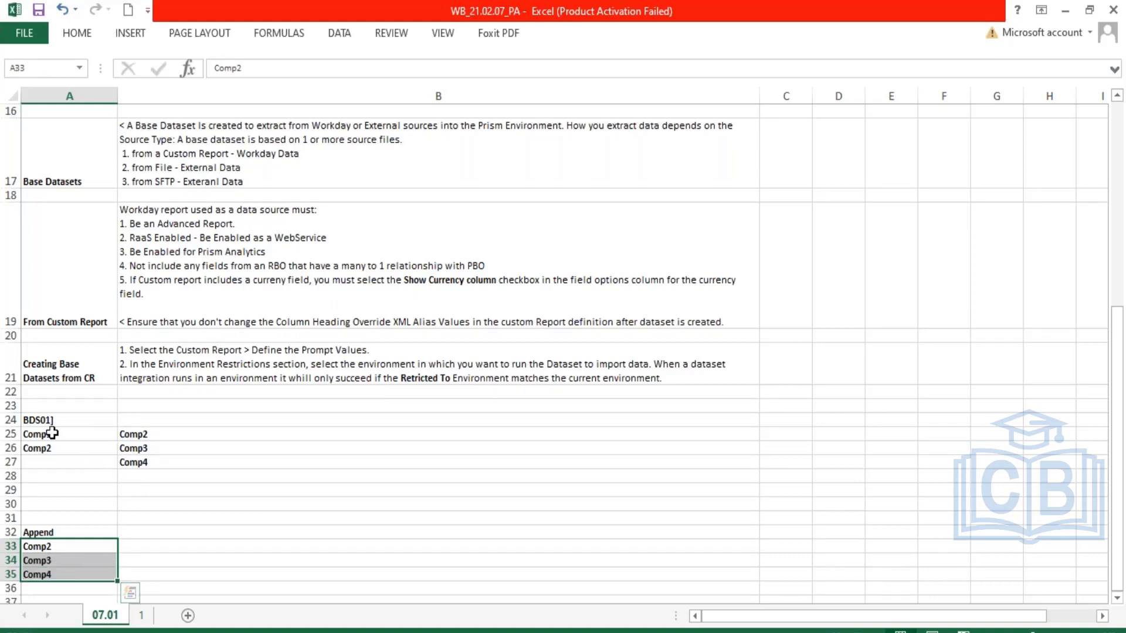
drag(53, 434, 55, 448)
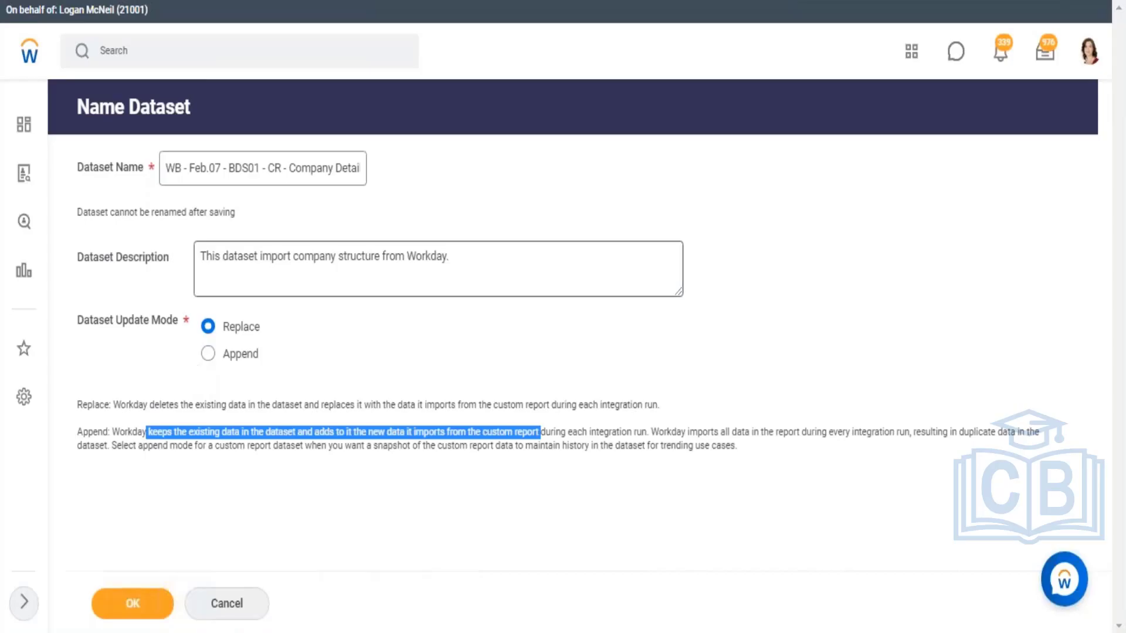
drag(167, 431, 533, 433)
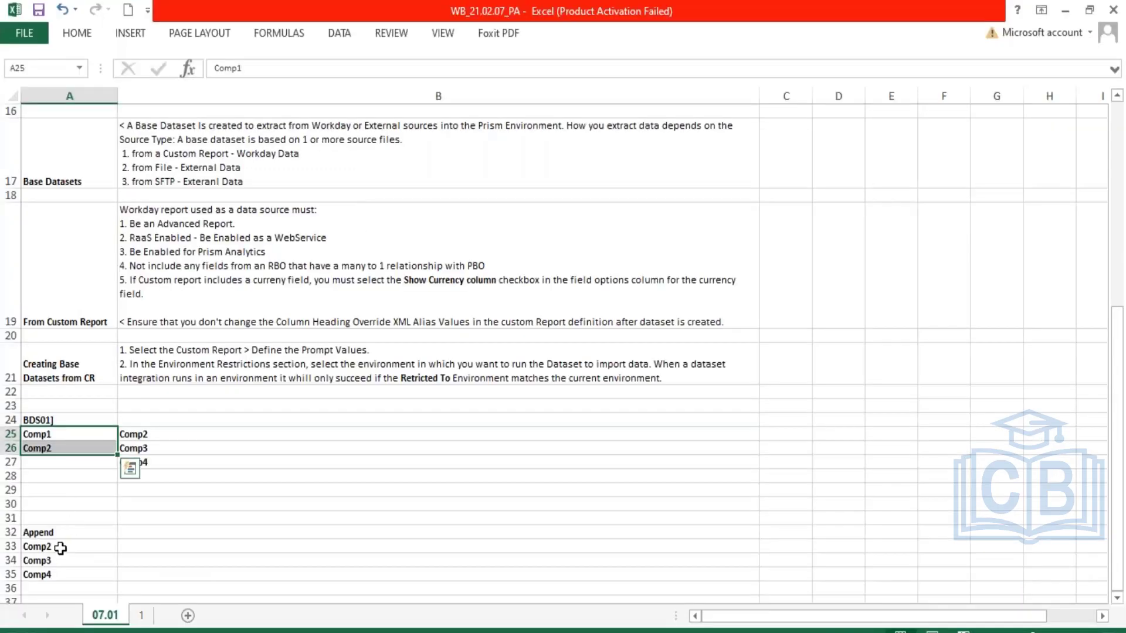
Switch back to Excel and demonstrate Append mode by copying Comp2, Comp3 and Comp4 from A33:A35 to A27:A29, below the existing companies.
click(60, 548)
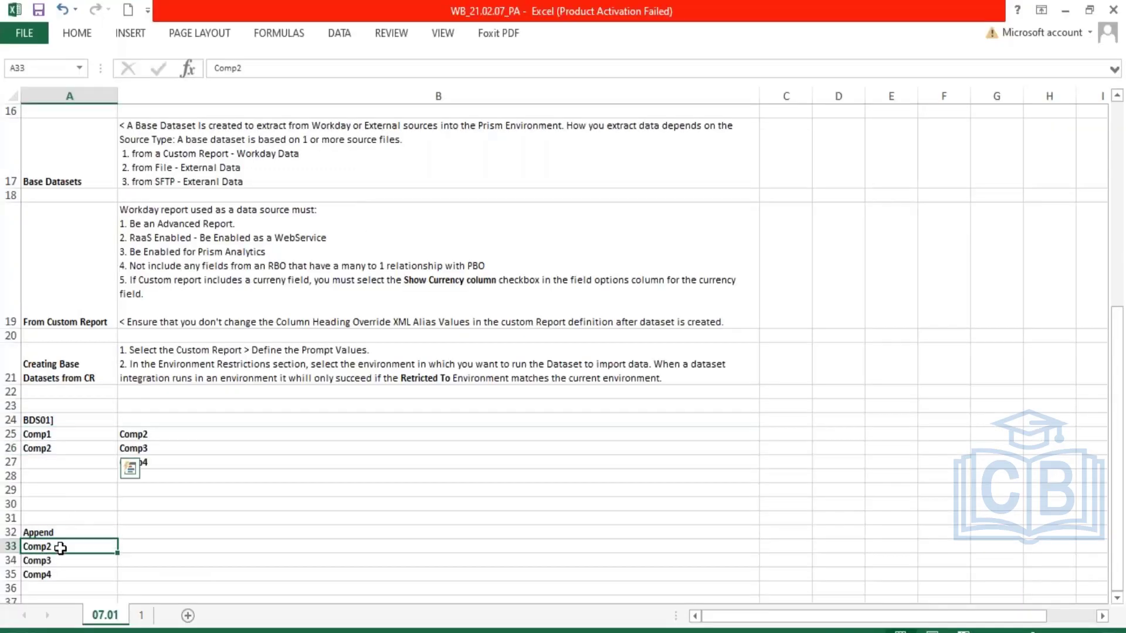
drag(62, 574, 63, 573)
key(ctrl+v)
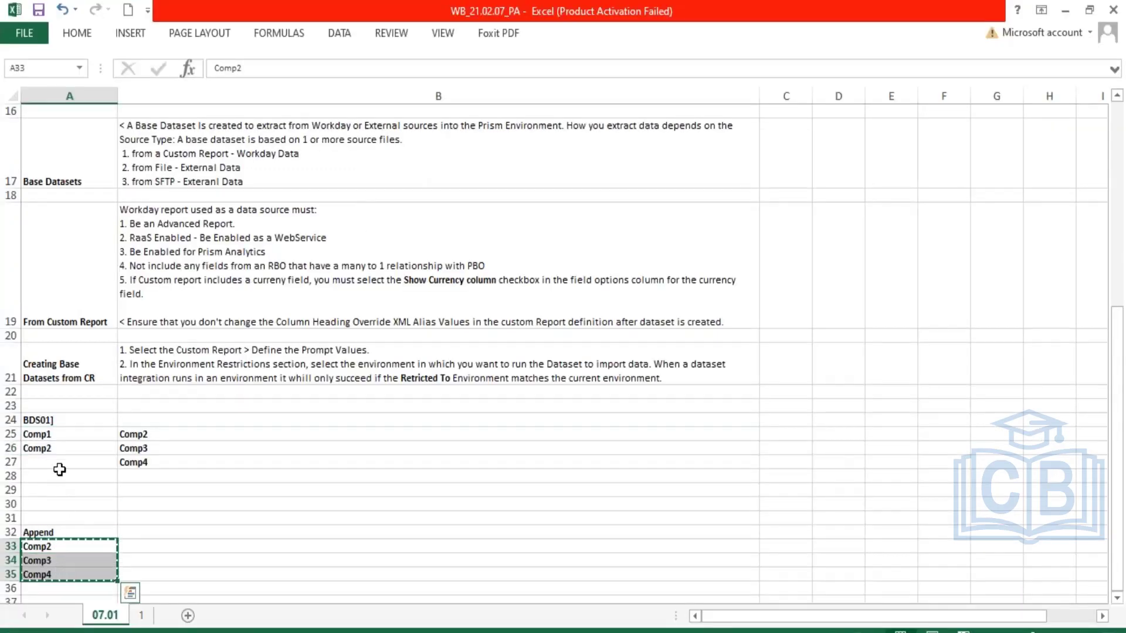
click(59, 462)
key(ctrl+v)
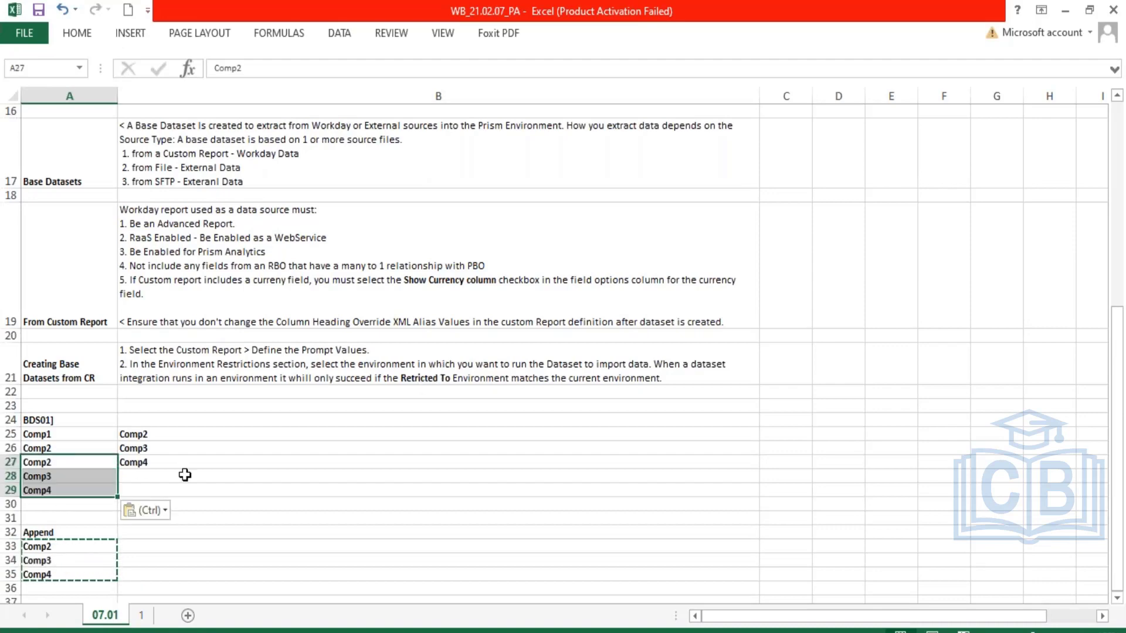
Compare the Append result in A25:A29 with the Replace result in B25:B27 and the source list in A33:A35, checking for duplicates.
drag(156, 437, 156, 462)
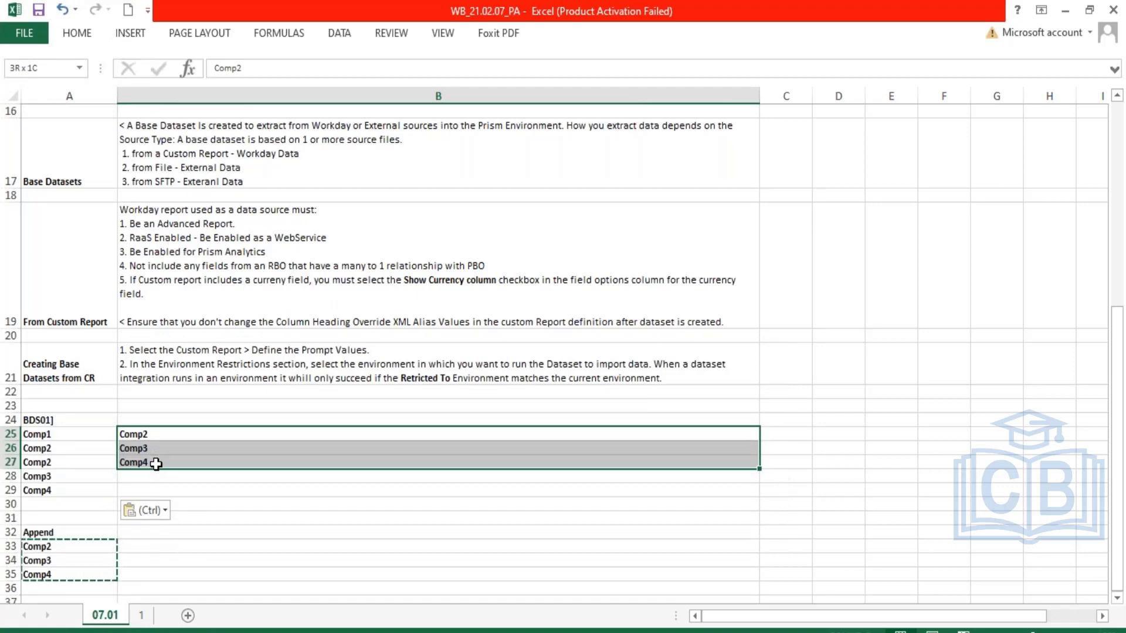
drag(50, 435, 51, 490)
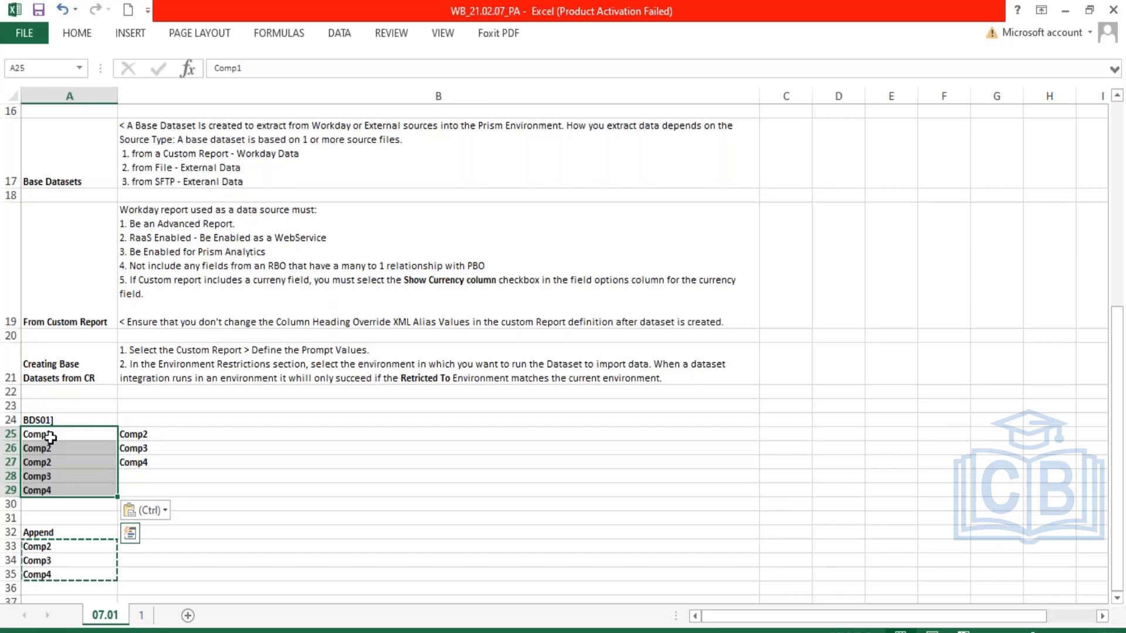
drag(50, 436, 49, 492)
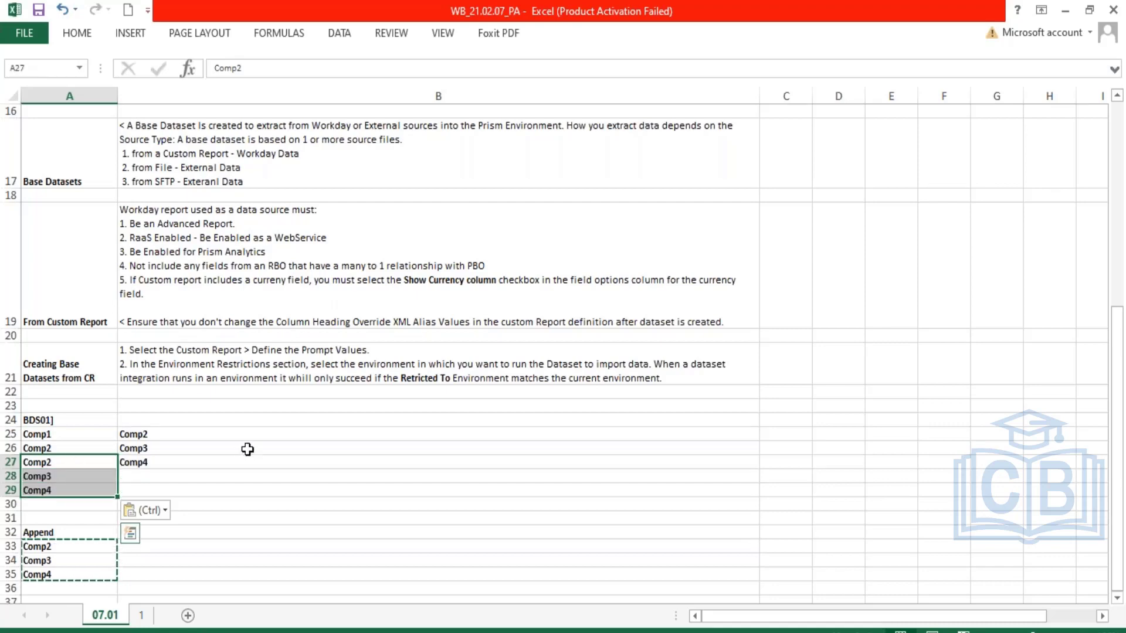
drag(59, 437, 58, 449)
drag(156, 434, 154, 465)
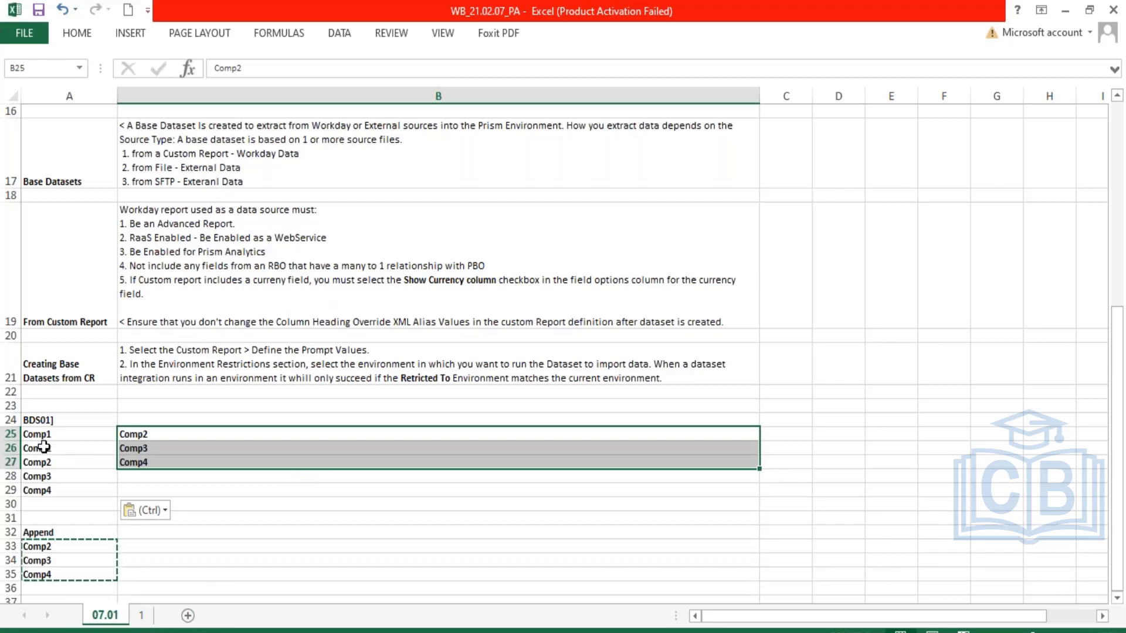
drag(44, 447, 47, 463)
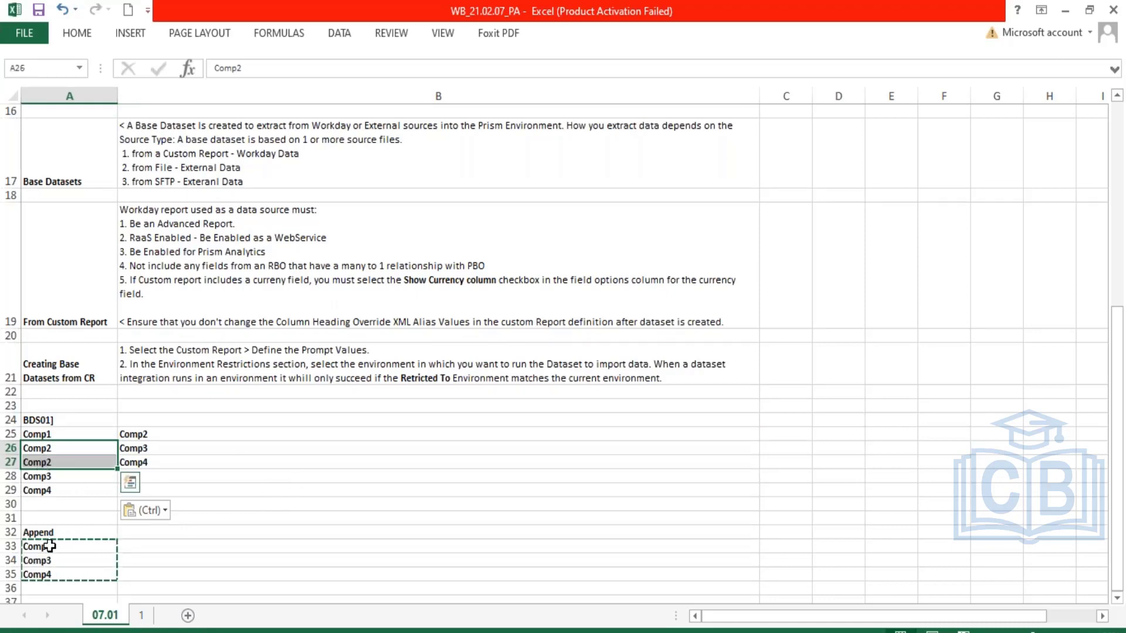
drag(50, 546, 55, 575)
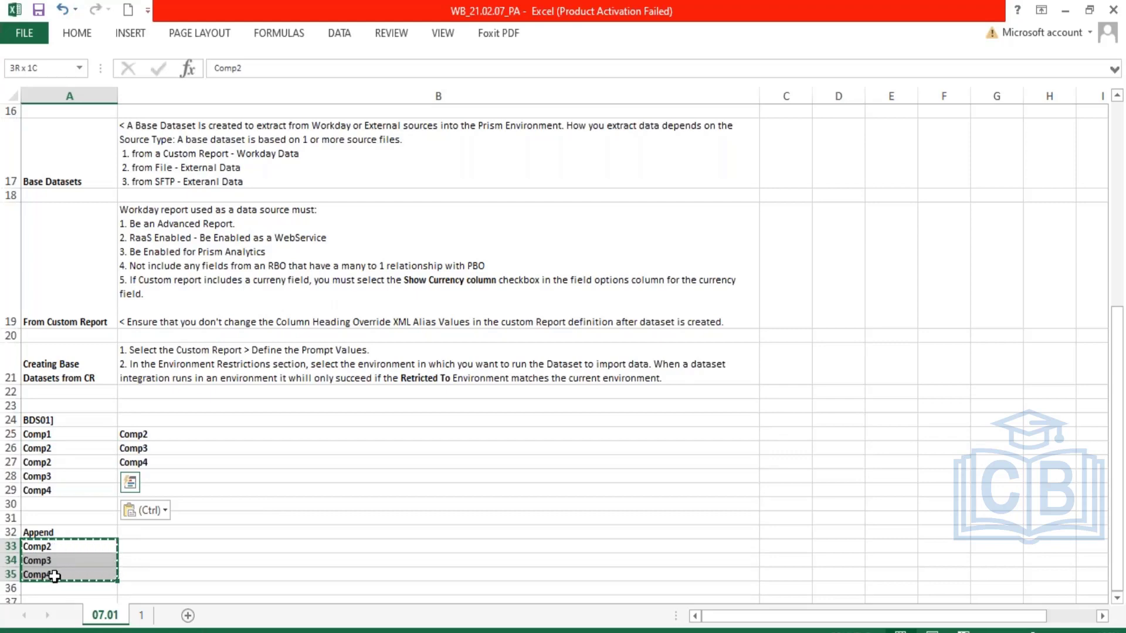
drag(37, 463, 42, 491)
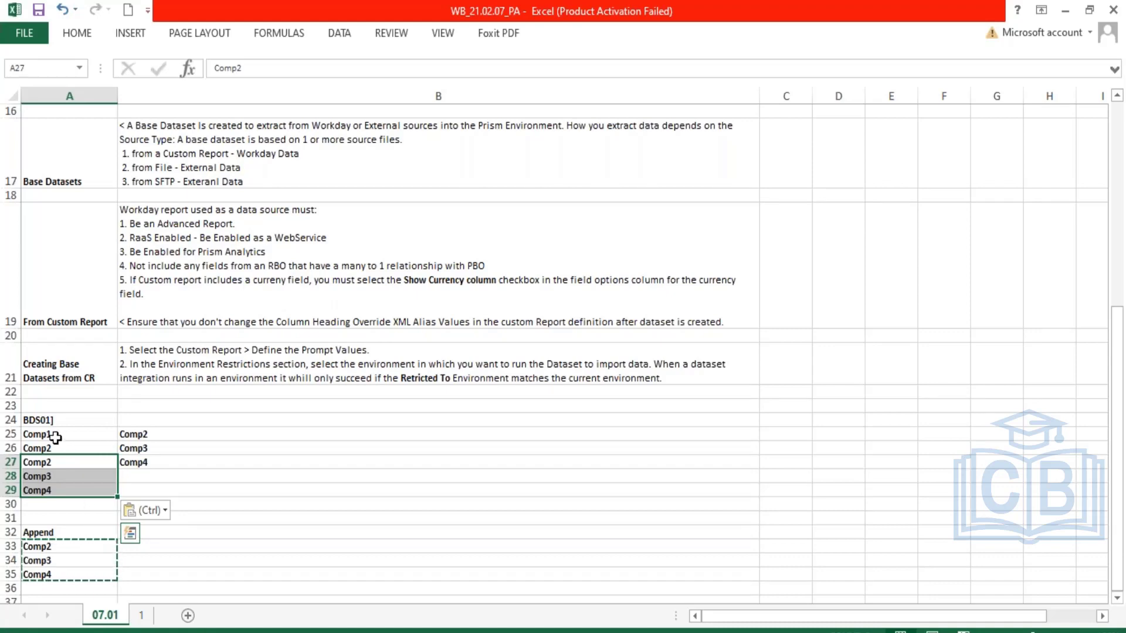
drag(55, 434, 55, 504)
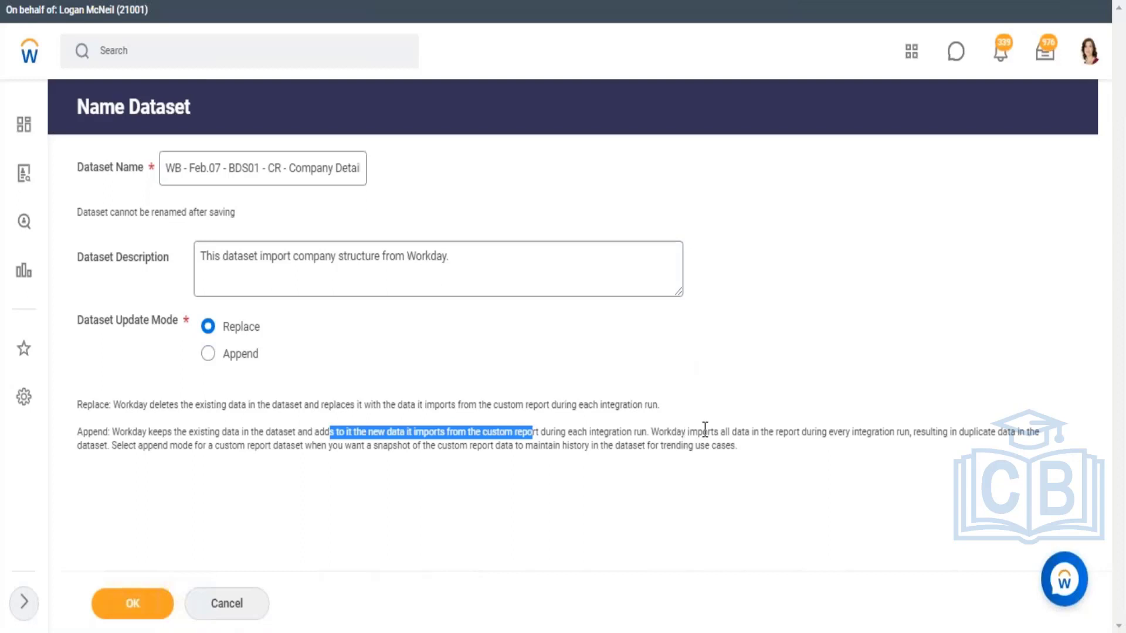
Switch to Workday and read the Append mode notes on duplicate data and on keeping report snapshots for trending.
drag(686, 432, 1037, 432)
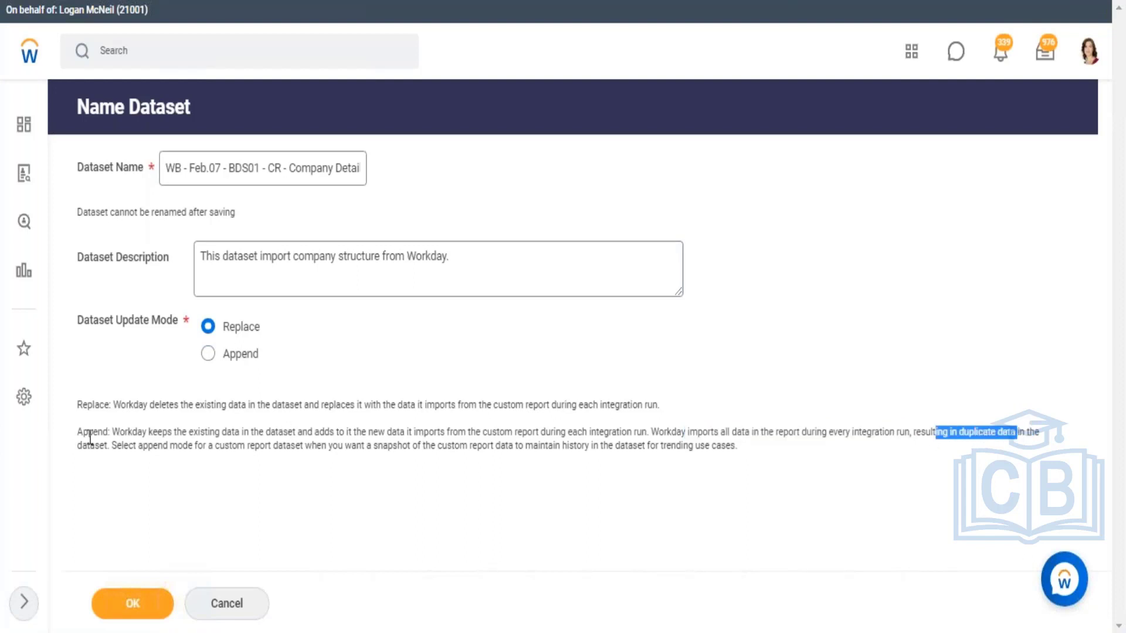
drag(92, 447, 77, 405)
drag(138, 447, 522, 446)
click(741, 446)
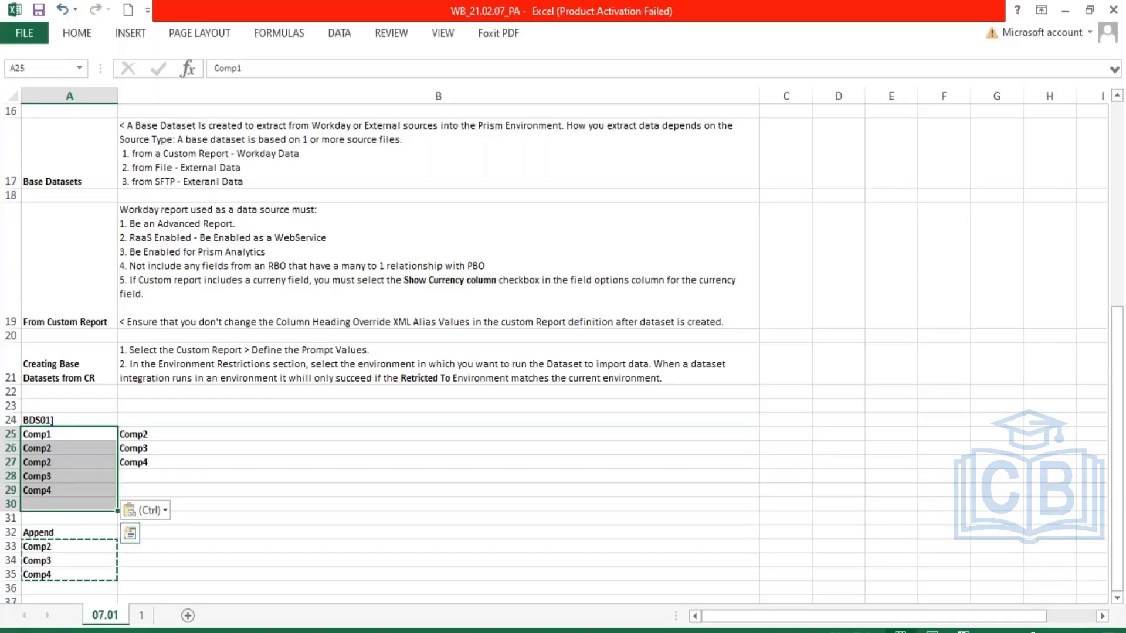
Compare the original companies in A25:A26 with the appended companies in A27:A29, and review the combined list.
drag(55, 434, 54, 450)
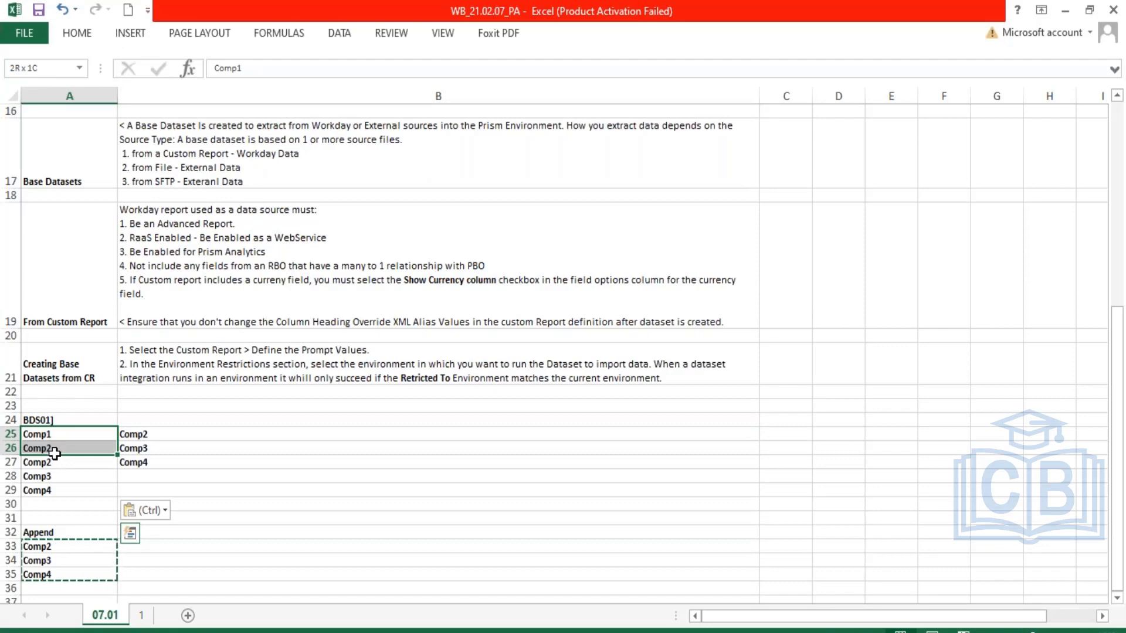
drag(54, 453, 59, 491)
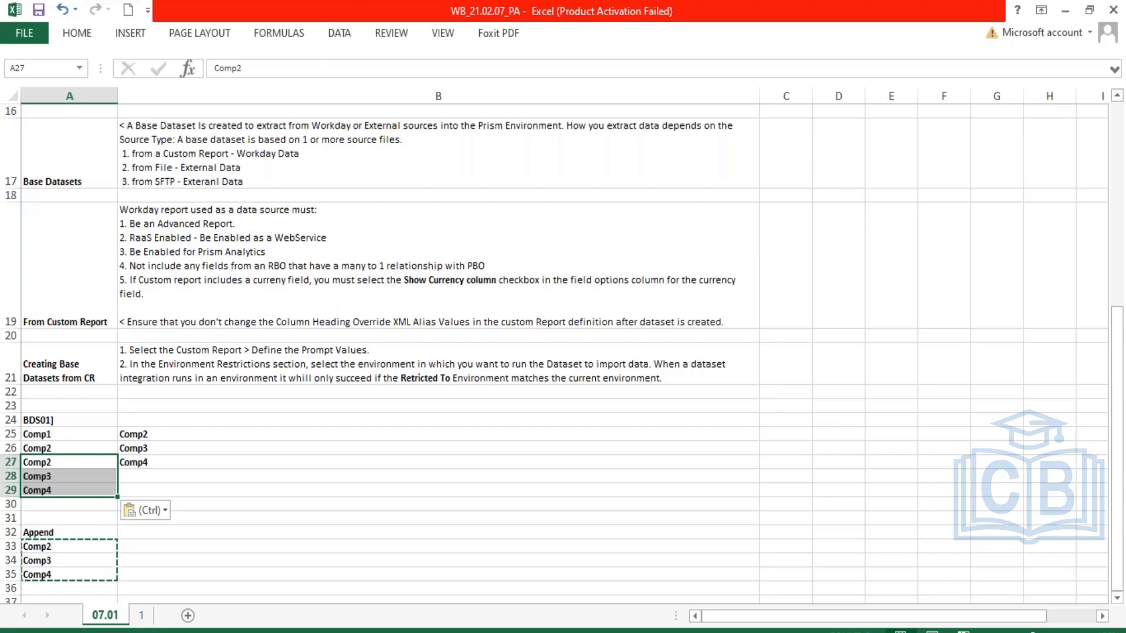
drag(41, 438, 40, 500)
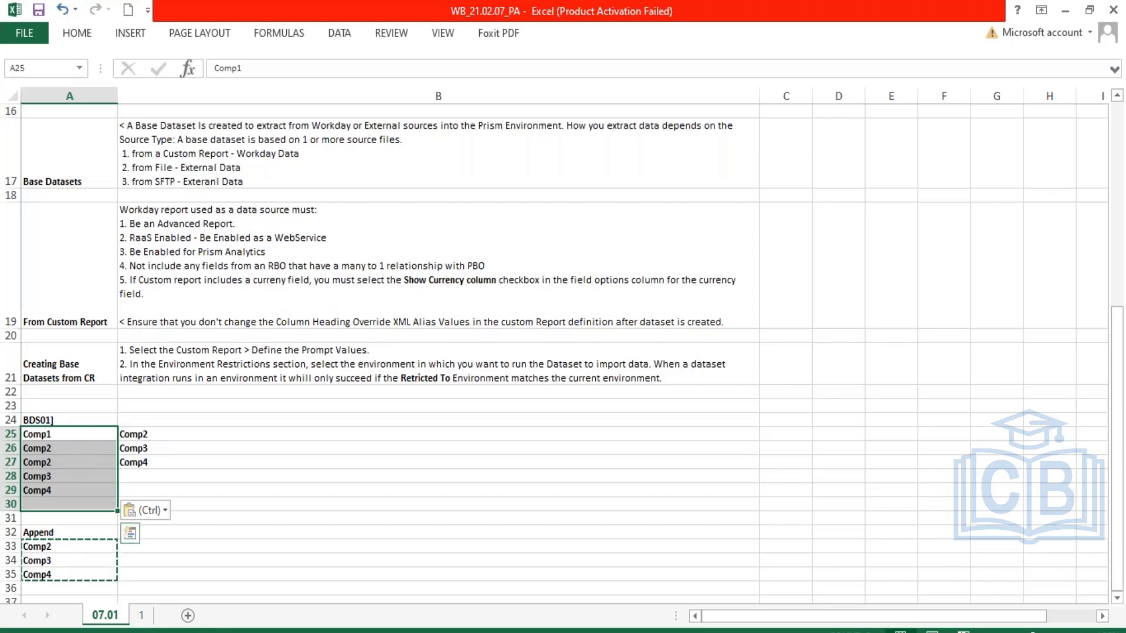
Switch to Workday, try the Append update mode for the dataset, and return the selection to Replace.
key(alt+Tab)
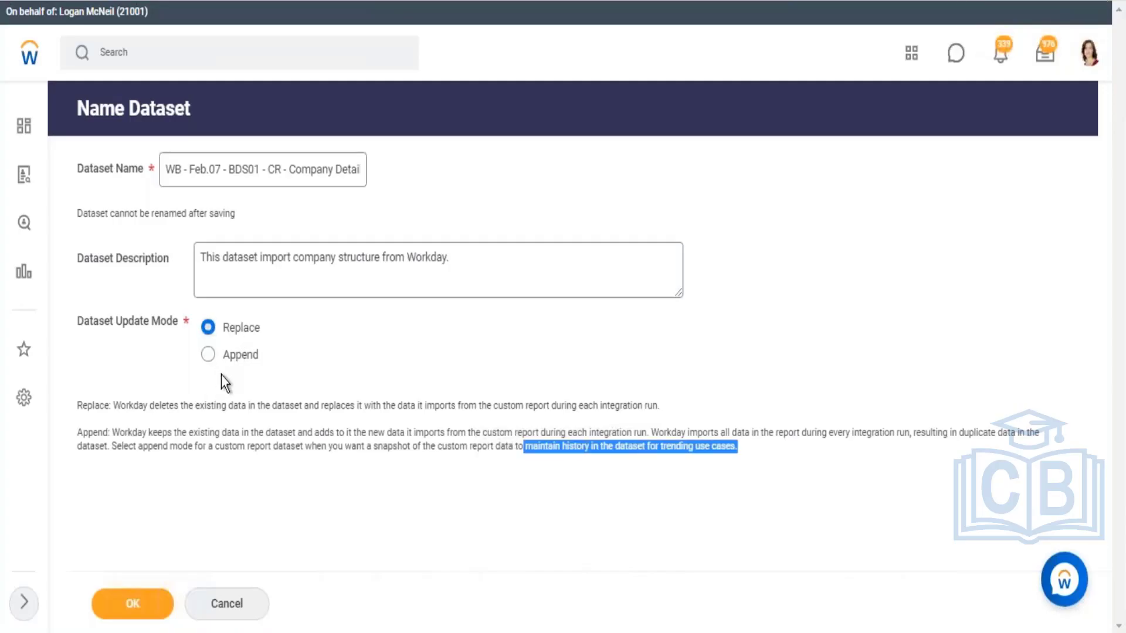
drag(260, 332, 226, 332)
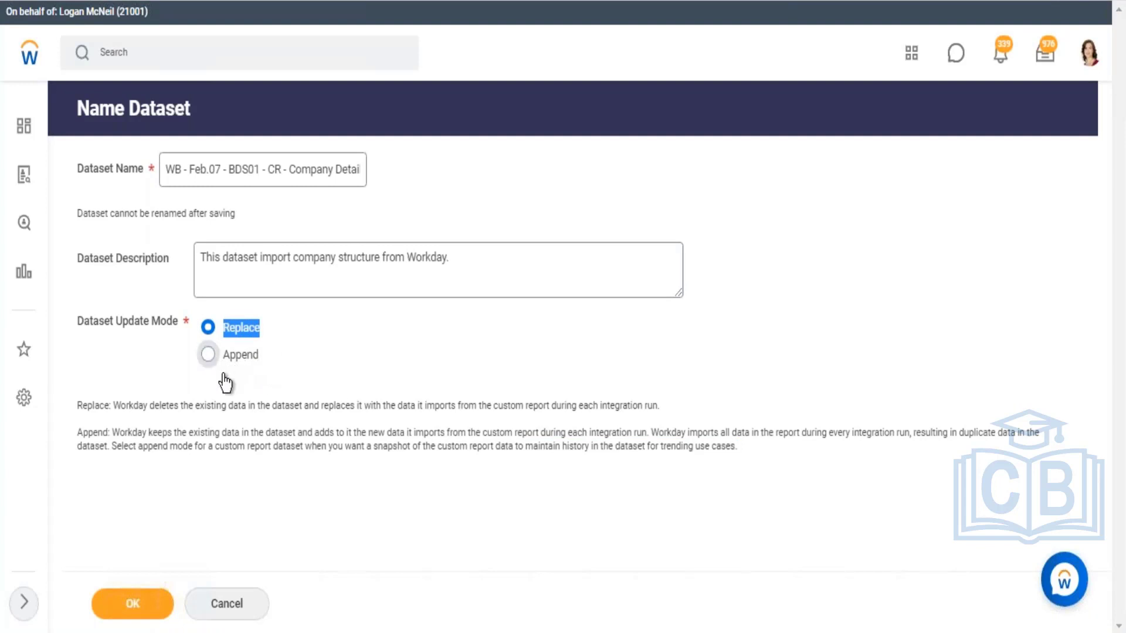
click(209, 355)
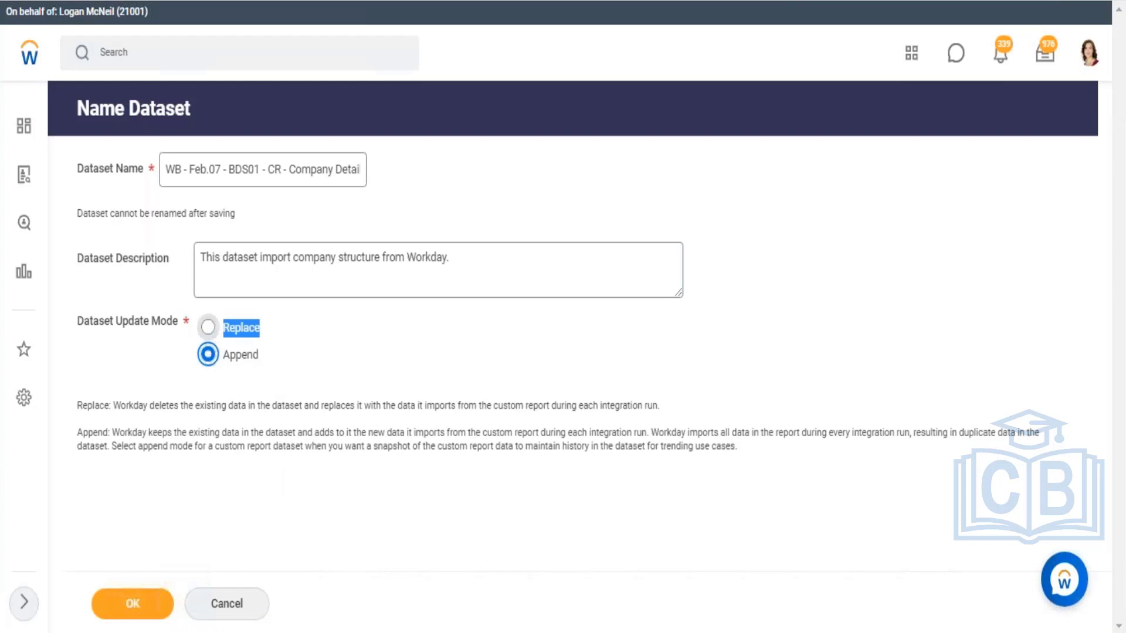
key(Up)
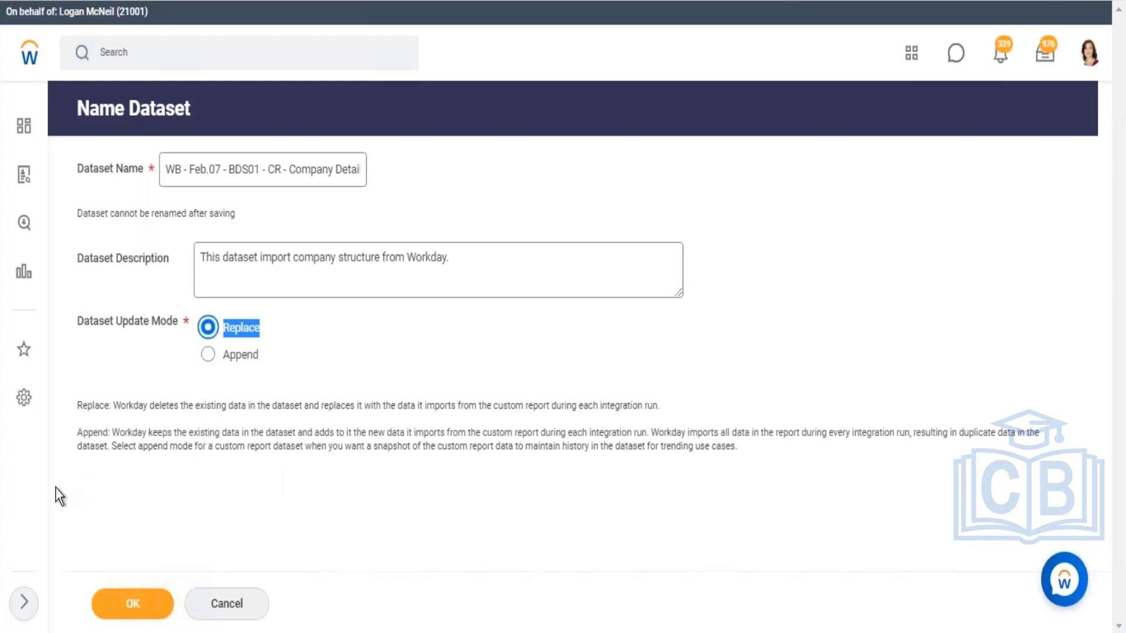
drag(245, 337, 315, 354)
click(339, 336)
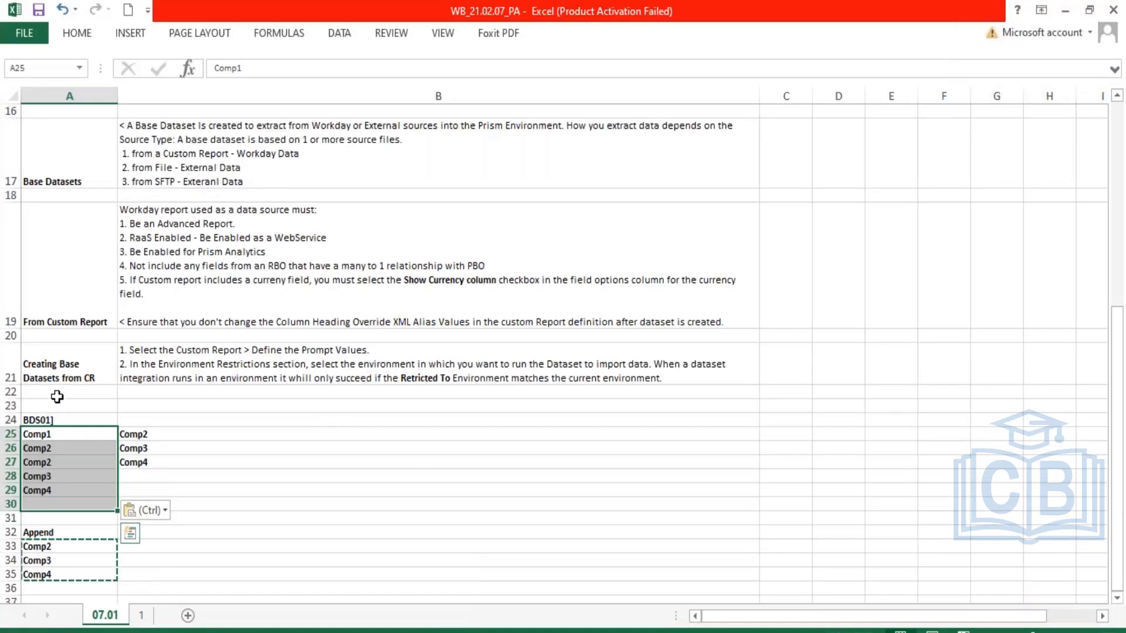
Switch back to Excel and clear the sample company lists in columns A and B from row 24 down.
click(57, 393)
drag(41, 417, 187, 596)
key(Delete)
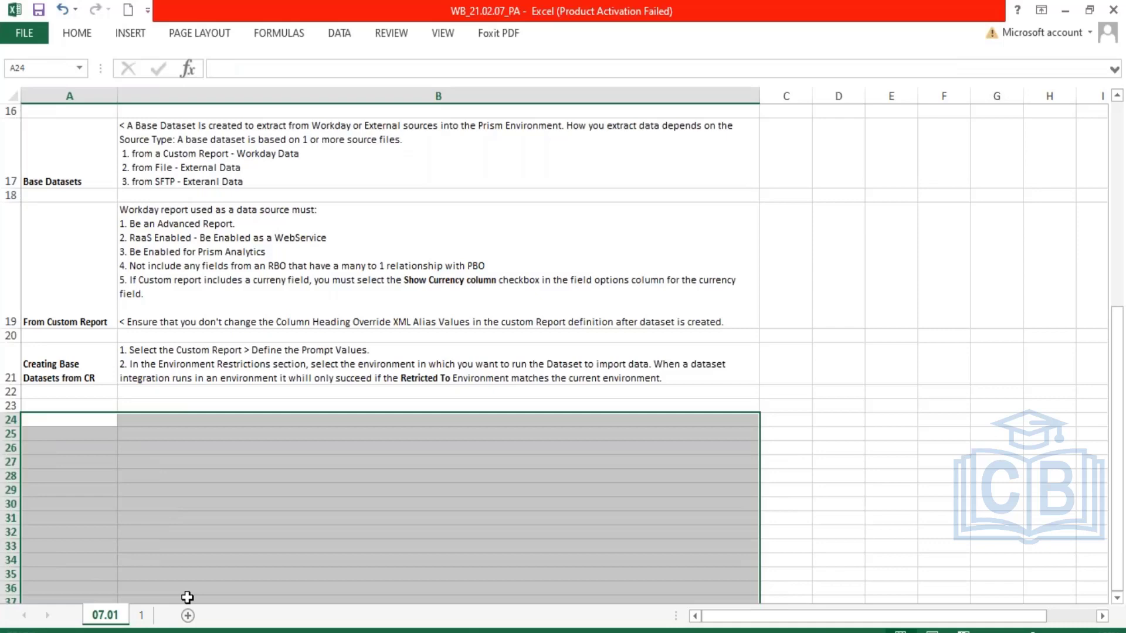
Add the heading "DAta Update Modes" after a blank line at the end of the B21 notes, followed by a line starting with "<".
click(673, 379)
double_click(673, 378)
key(alt+Return)
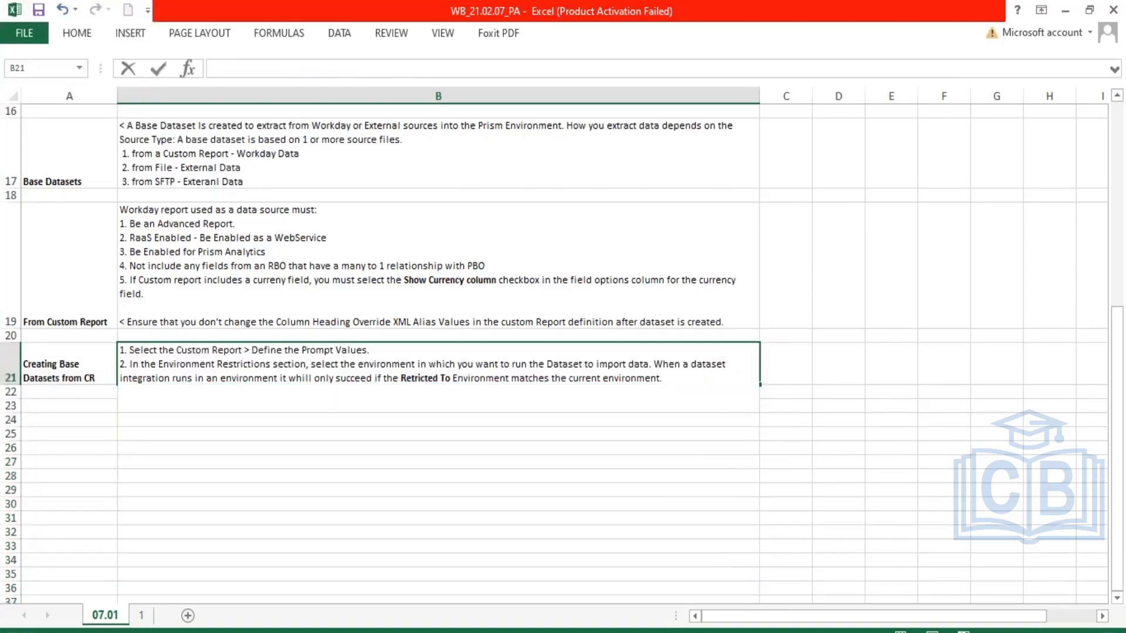
text(DAta Update M)
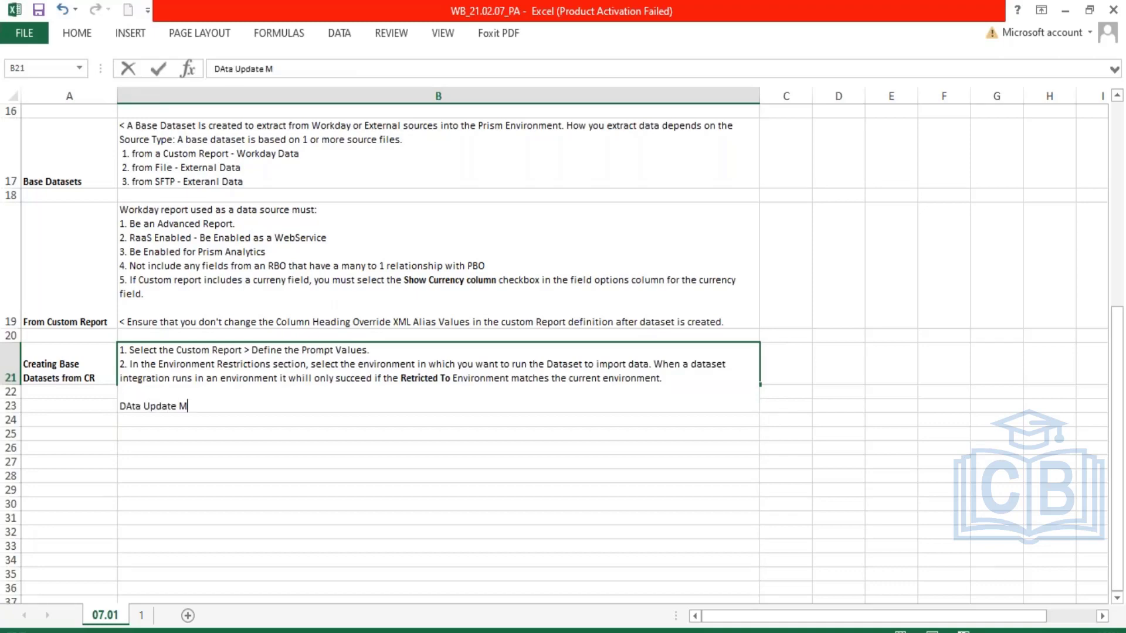
text(odes)
key(alt+Return)
text(<)
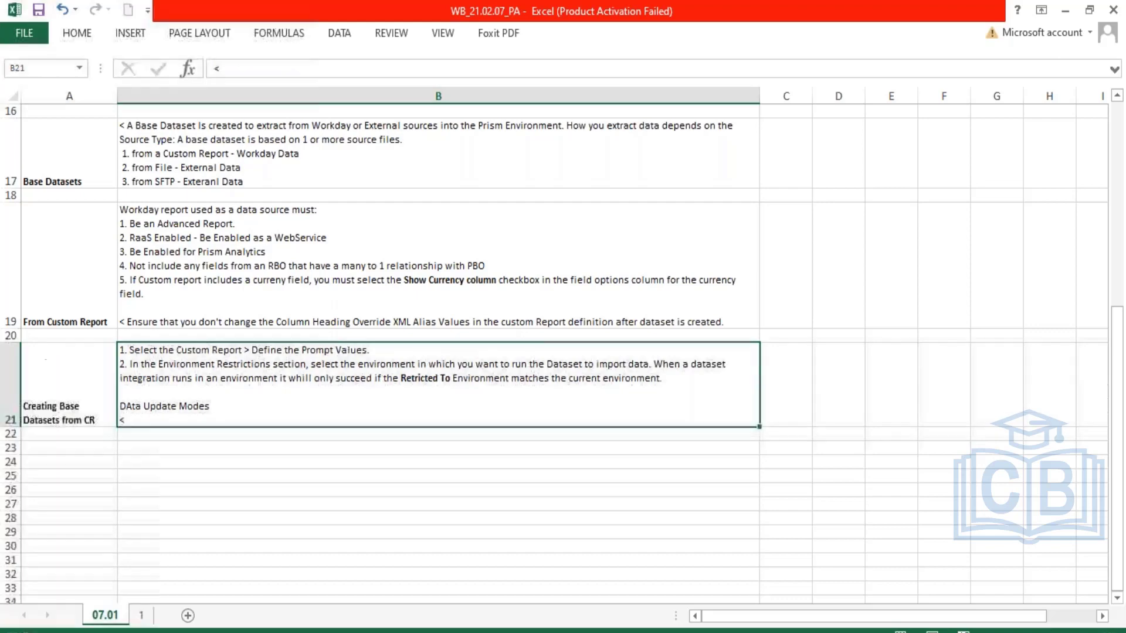
key(Return)
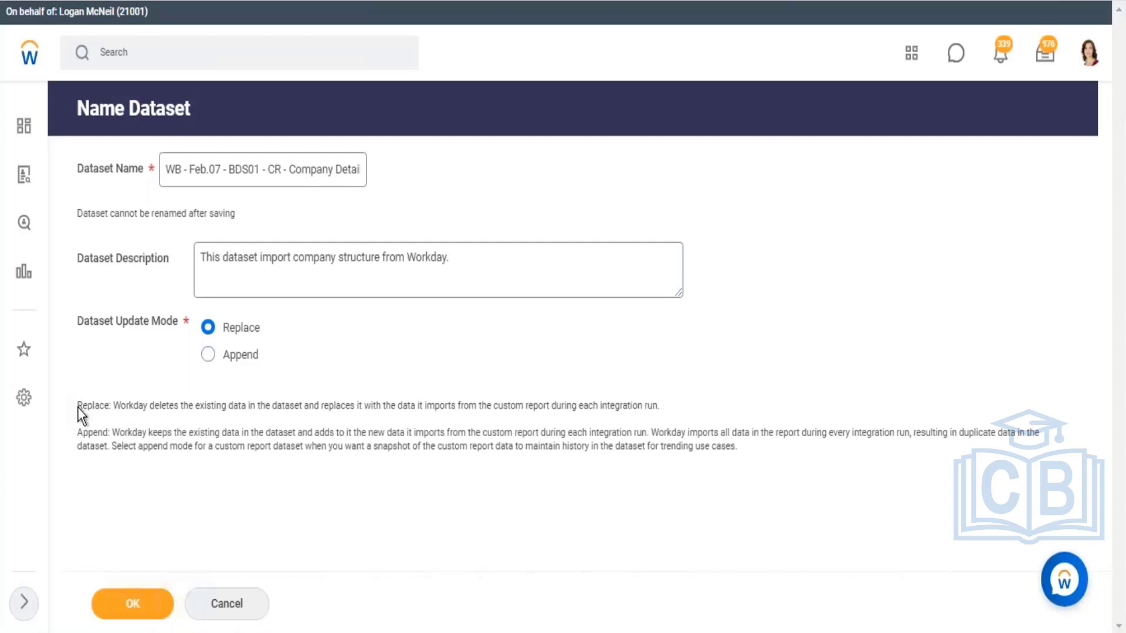
Copy the Replace and Append descriptions from Workday's Name Dataset page into the end of the B21 notes in Excel.
drag(78, 405, 738, 448)
key(ctrl+c)
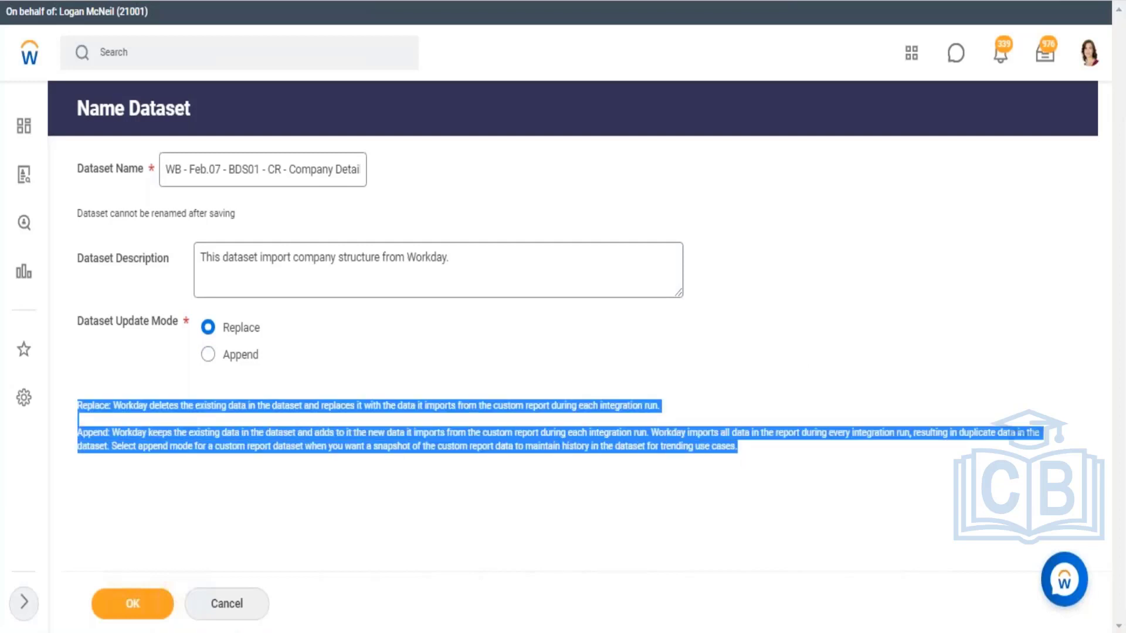
key(alt+Tab)
double_click(157, 415)
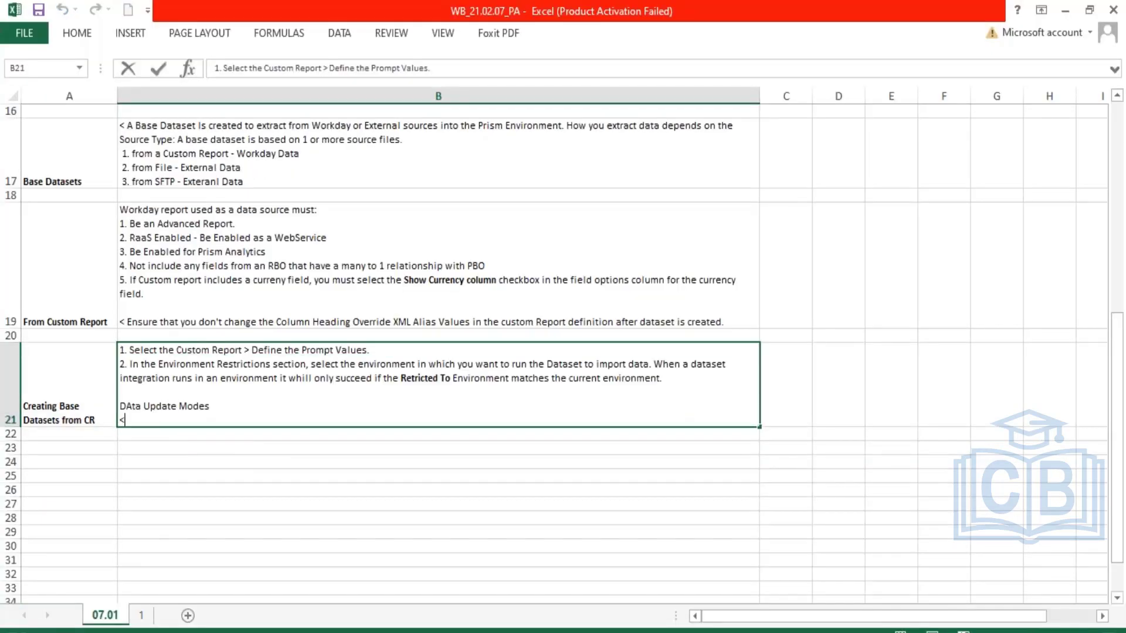
key(ctrl+v)
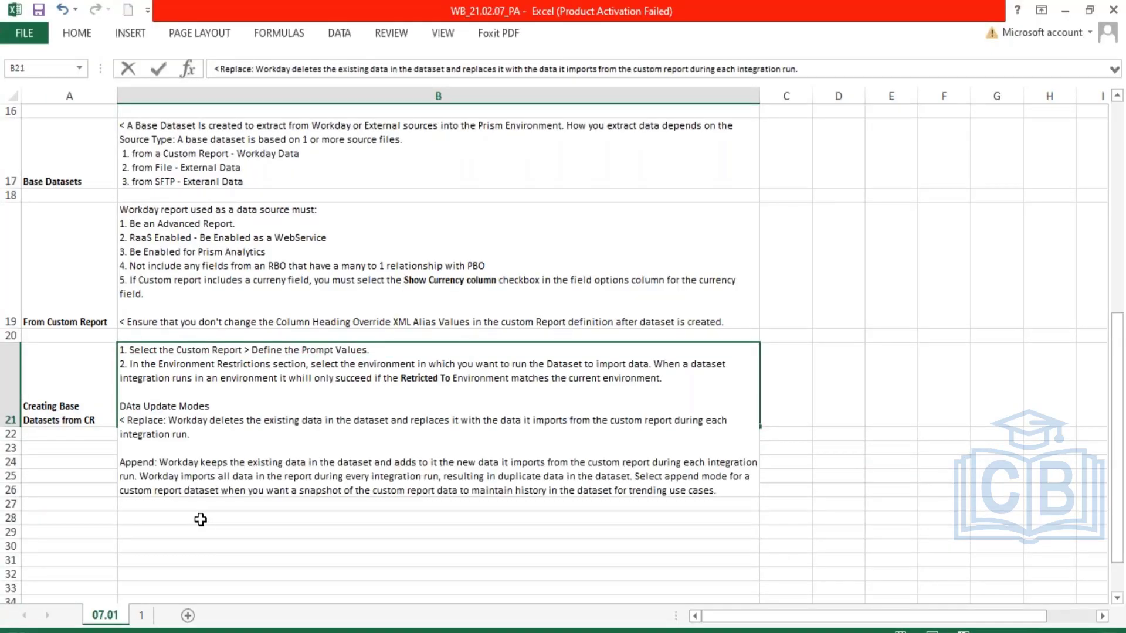
click(201, 520)
Make the words Append and Replace bold at the start of their descriptions in B21.
double_click(157, 474)
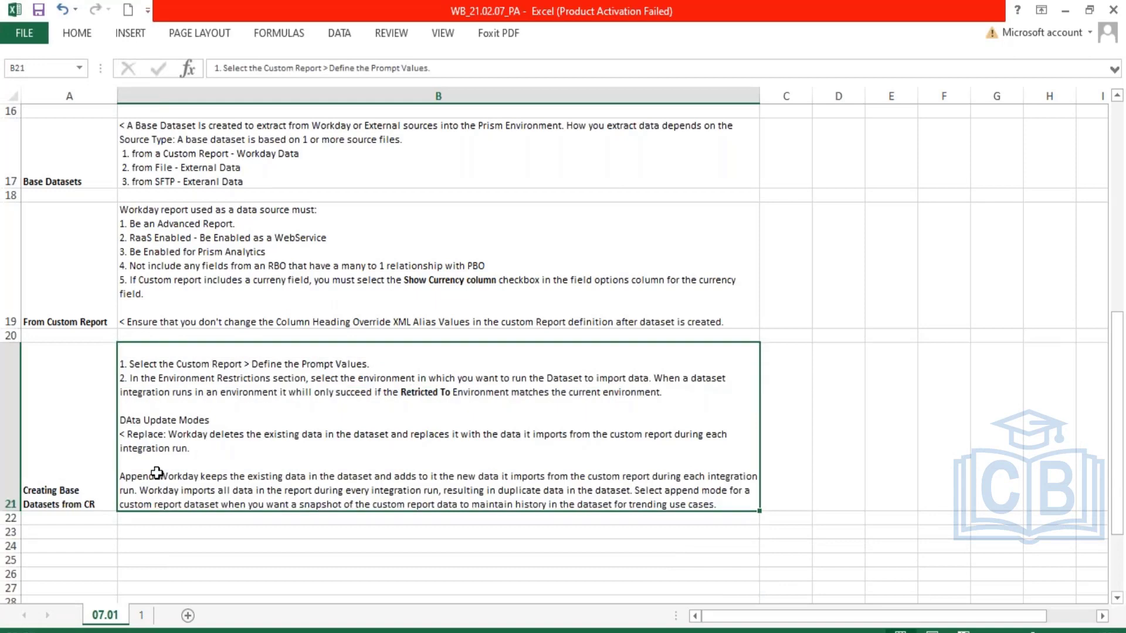
drag(157, 476, 115, 474)
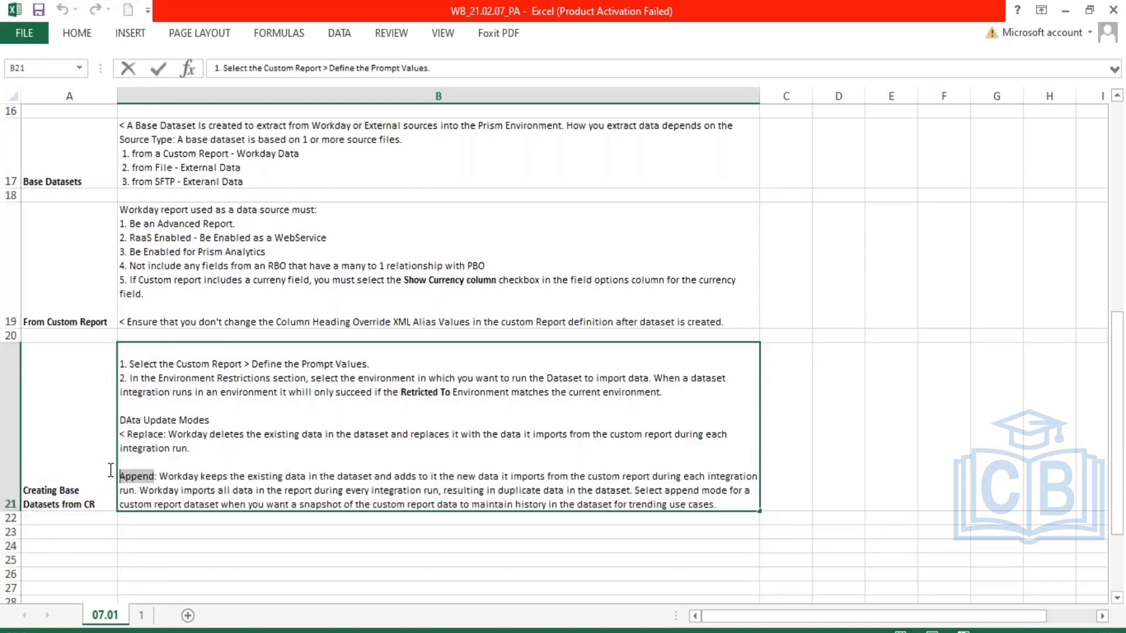
key(ctrl+b)
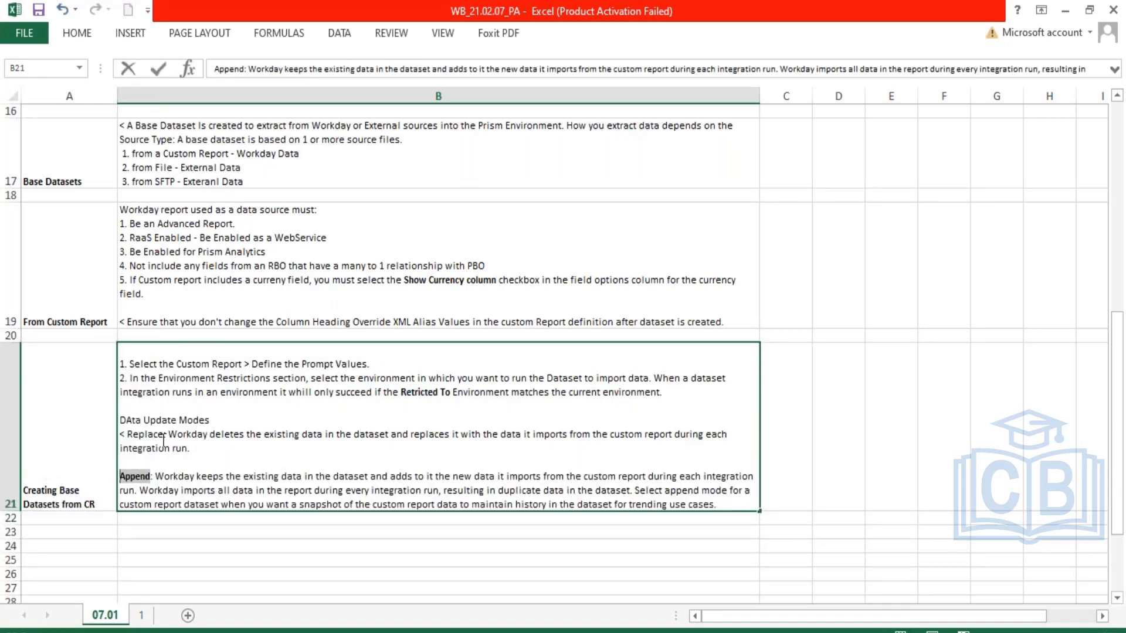
drag(163, 435, 126, 435)
key(ctrl+b)
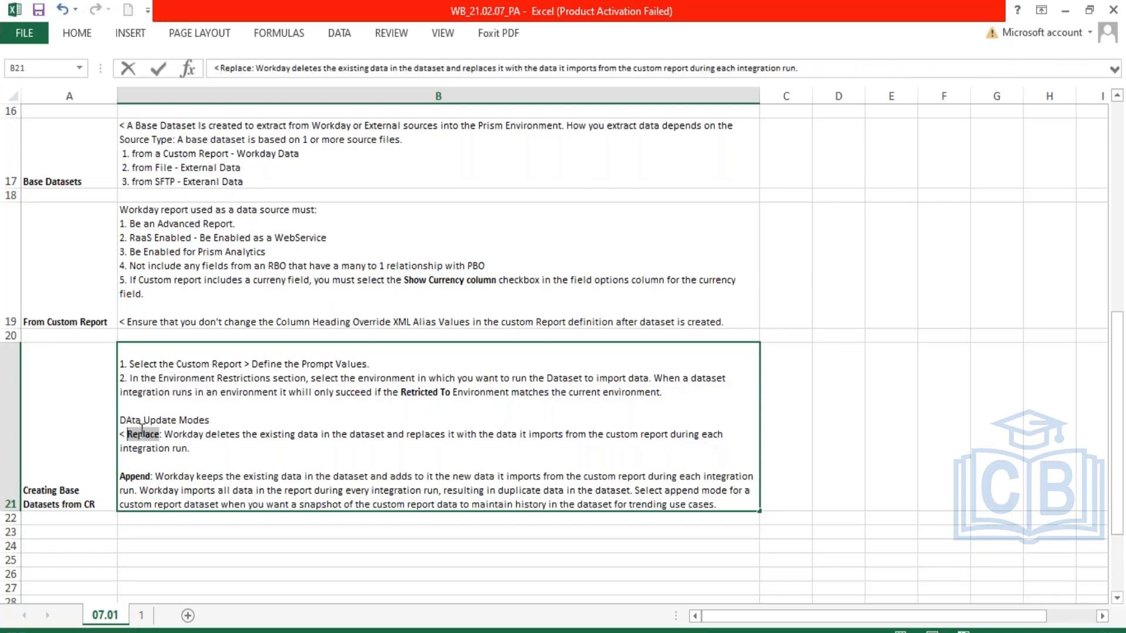
Correct the capitalization of the heading in B21 to "Data Update Modes".
click(131, 420)
key(Delete)
text(a)
click(242, 560)
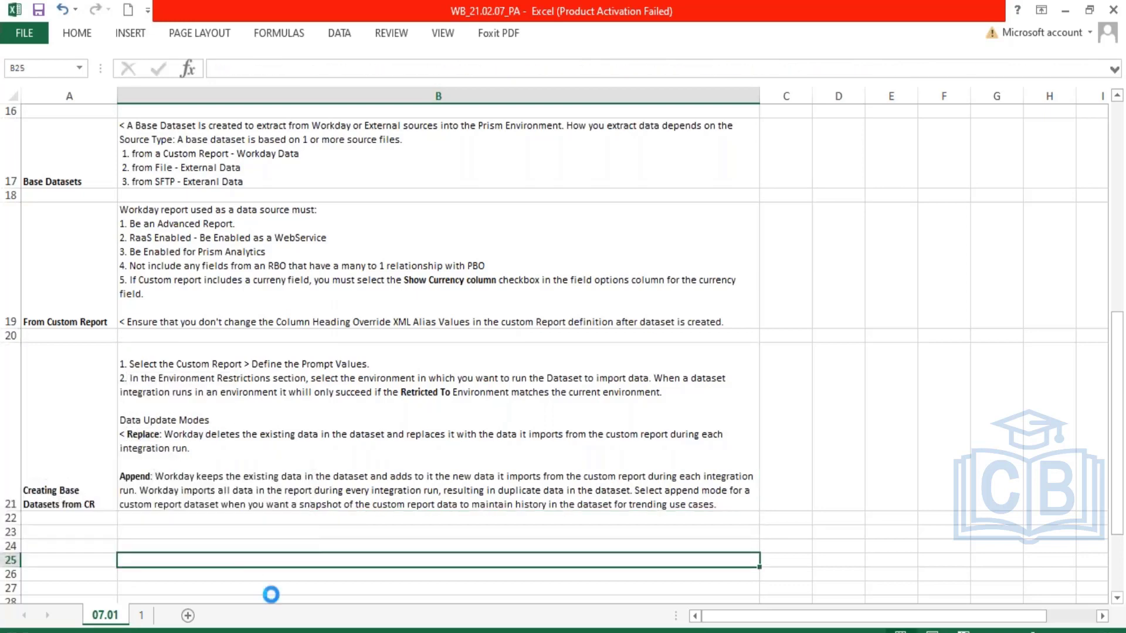
Add "3. Name of the DAtaset cannot be changed once saved." below point 2 in the B21 notes.
click(671, 385)
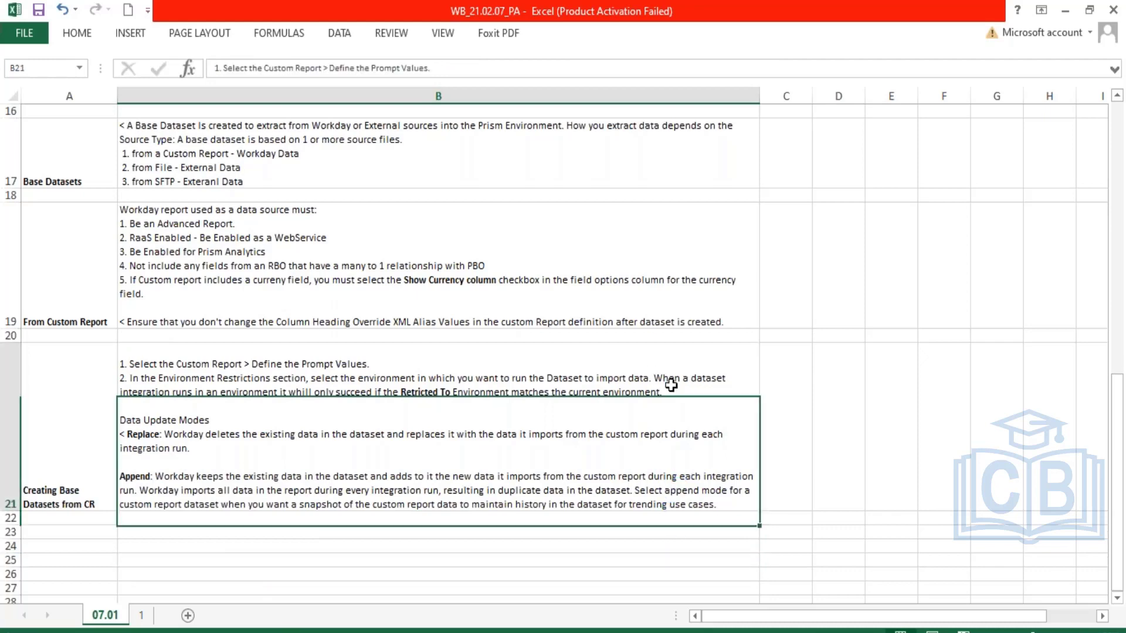
double_click(671, 385)
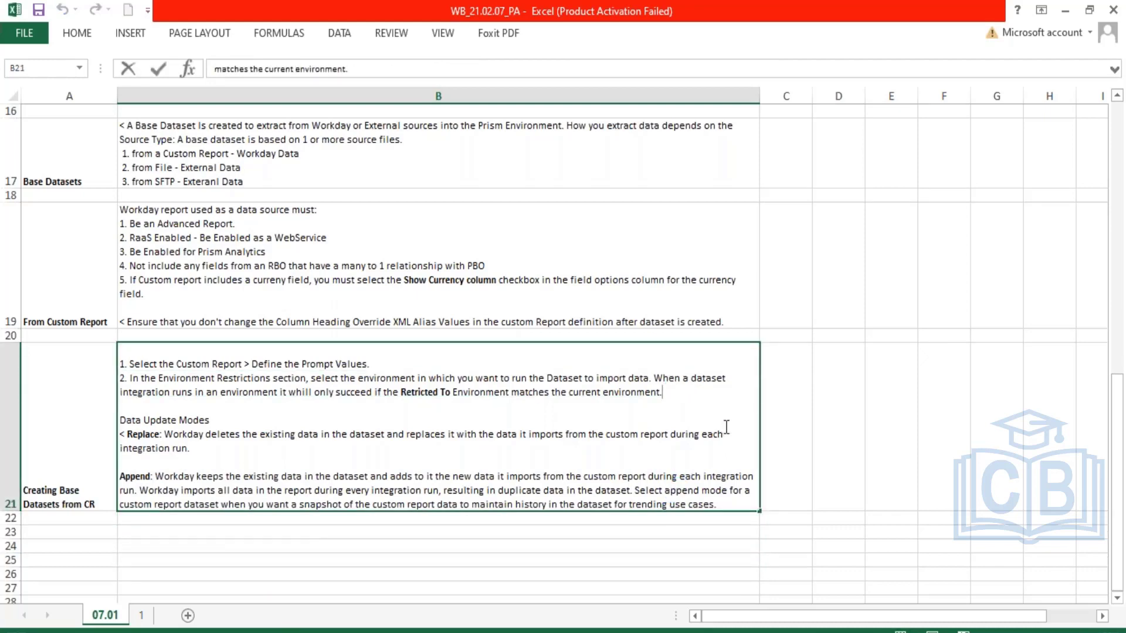
key(alt+Return)
text(3)
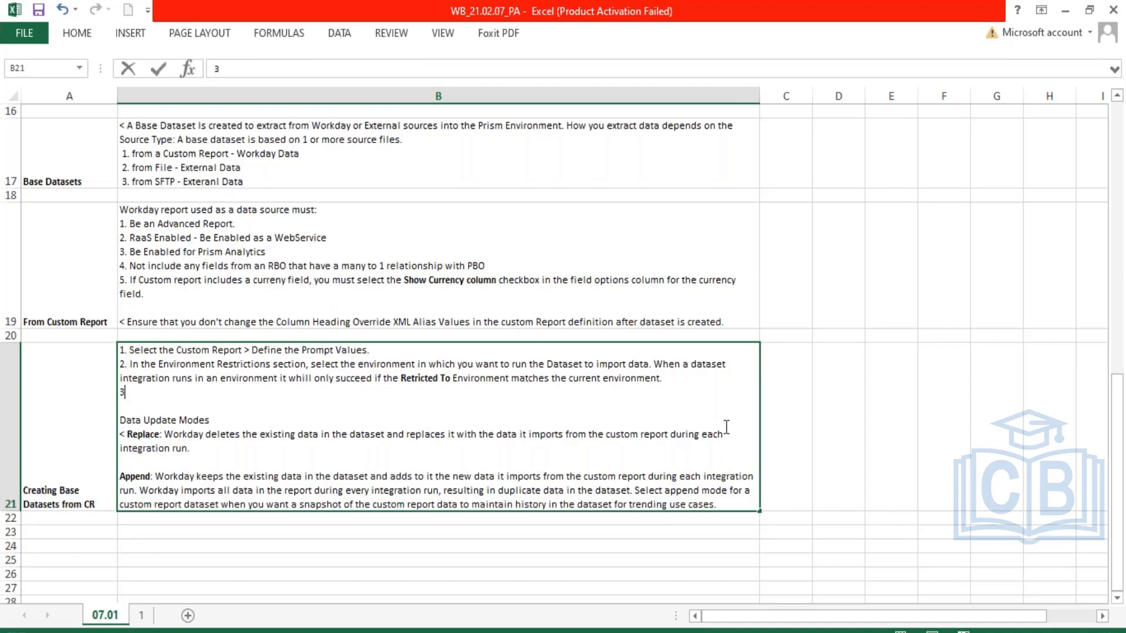
text(. Name of the DAtaset )
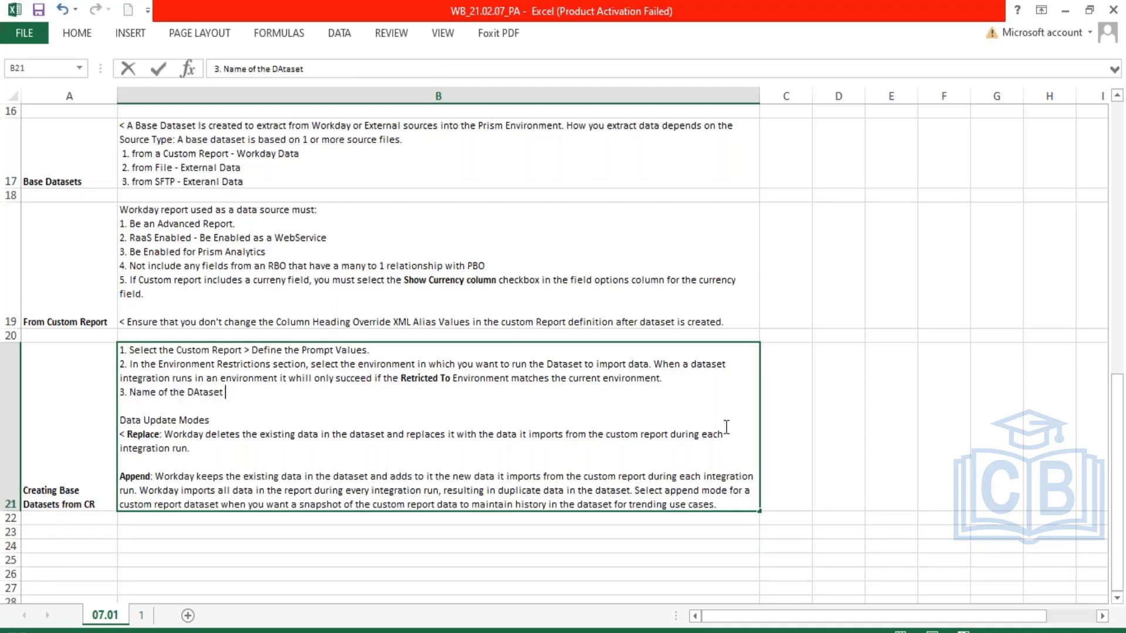
text(cannot be cha)
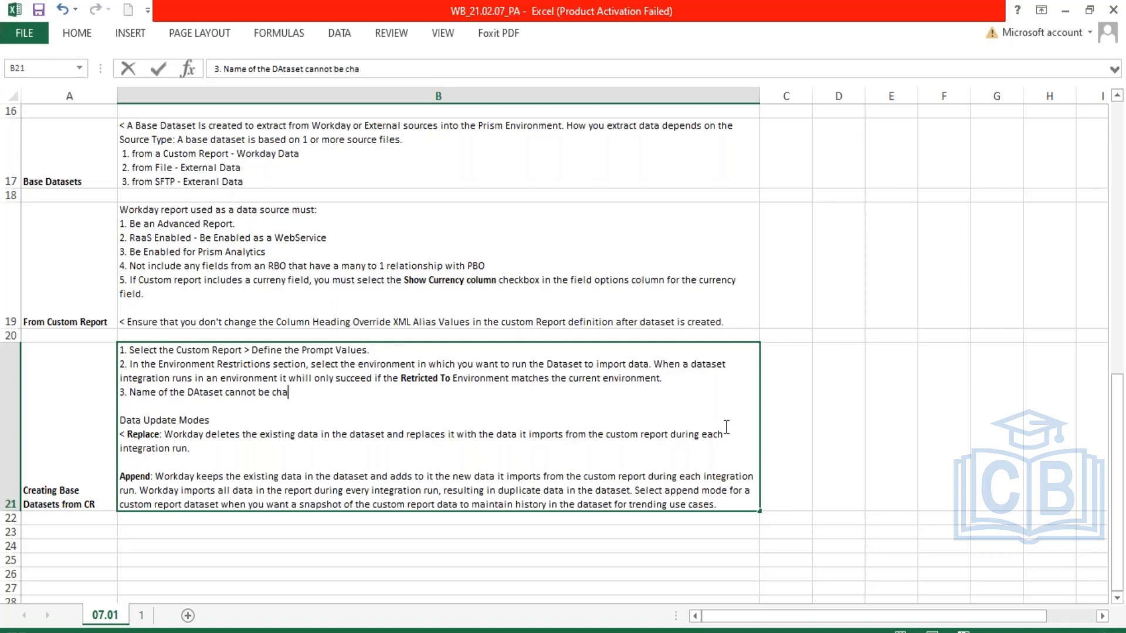
text(nged once saved.)
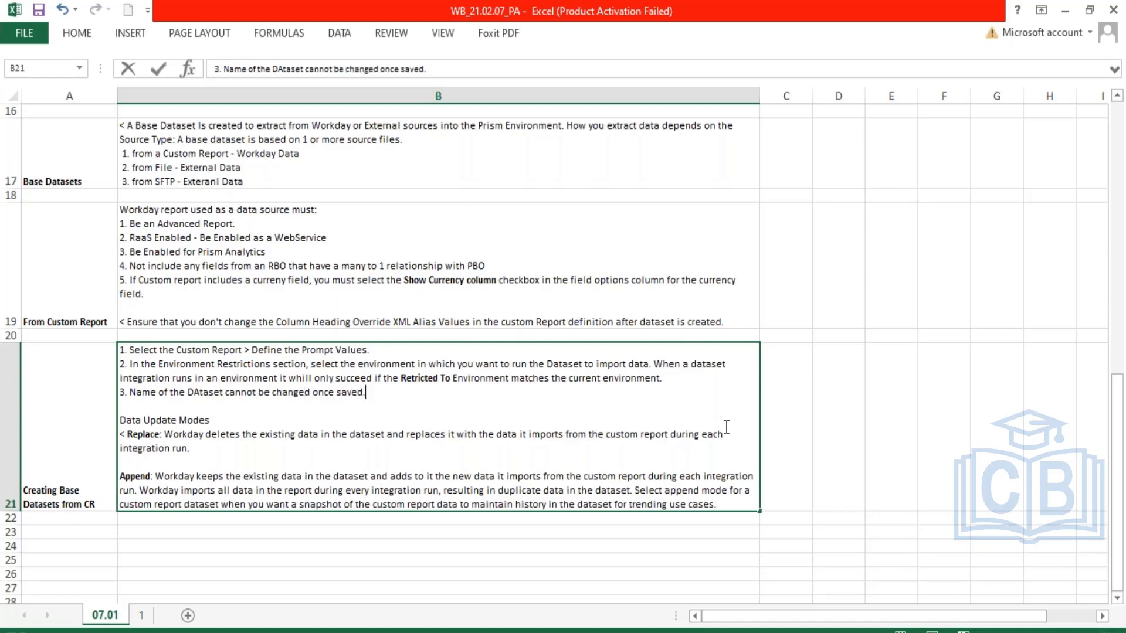
key(Return)
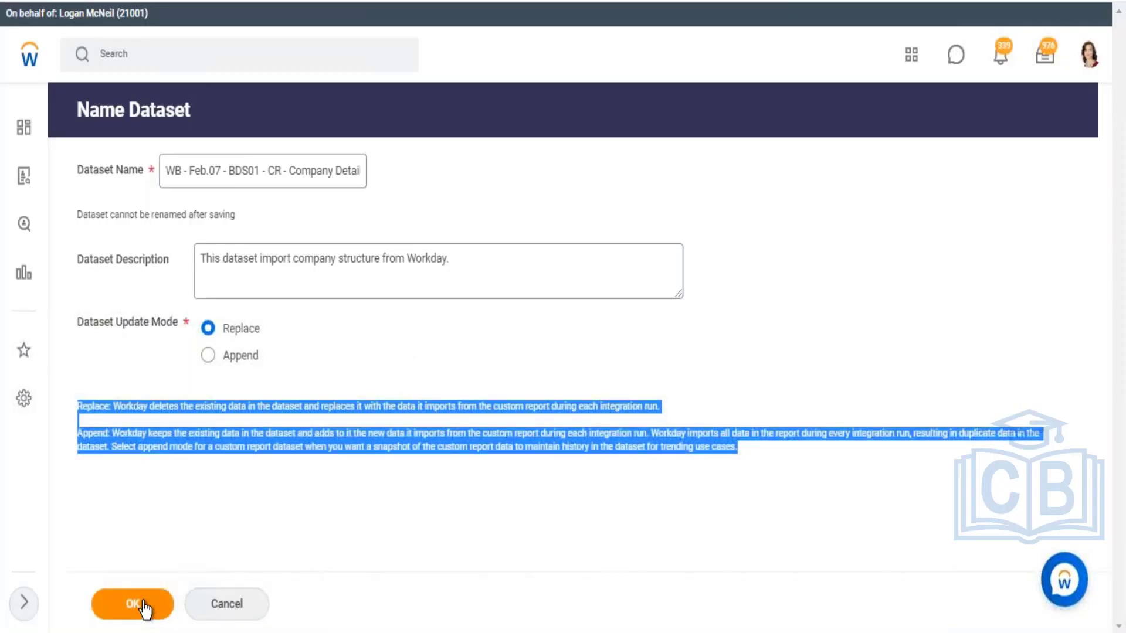
In Workday, create the dataset in Replace mode and open WB - Feb.07 - BDS01 - CR - Company Details to view its fields.
click(143, 609)
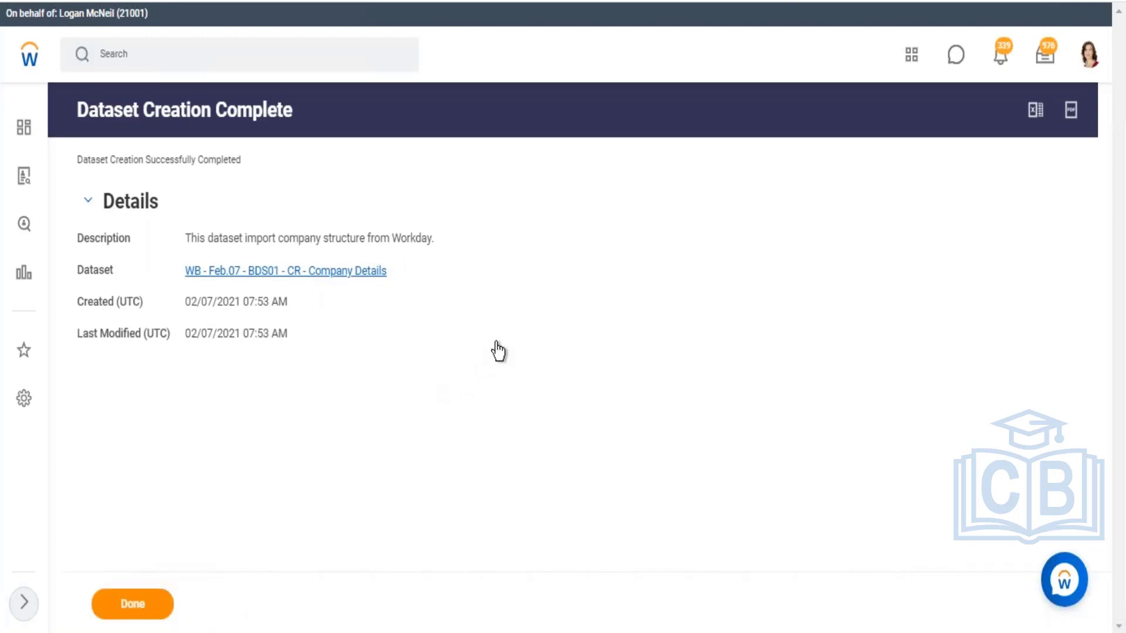
click(398, 279)
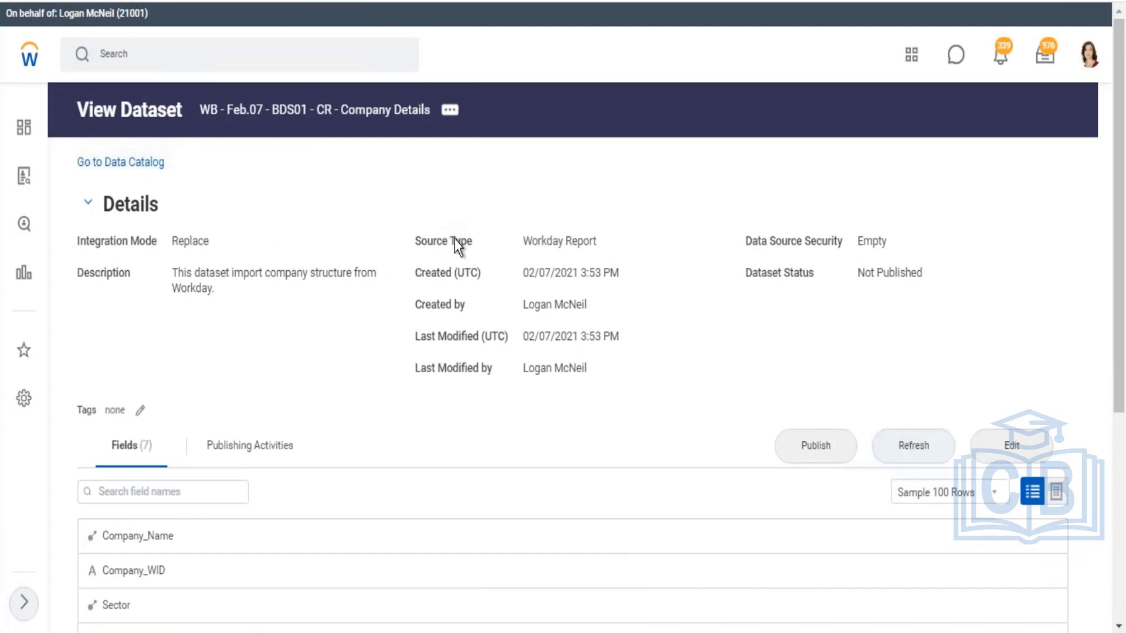
scroll(475, 203, down, 3)
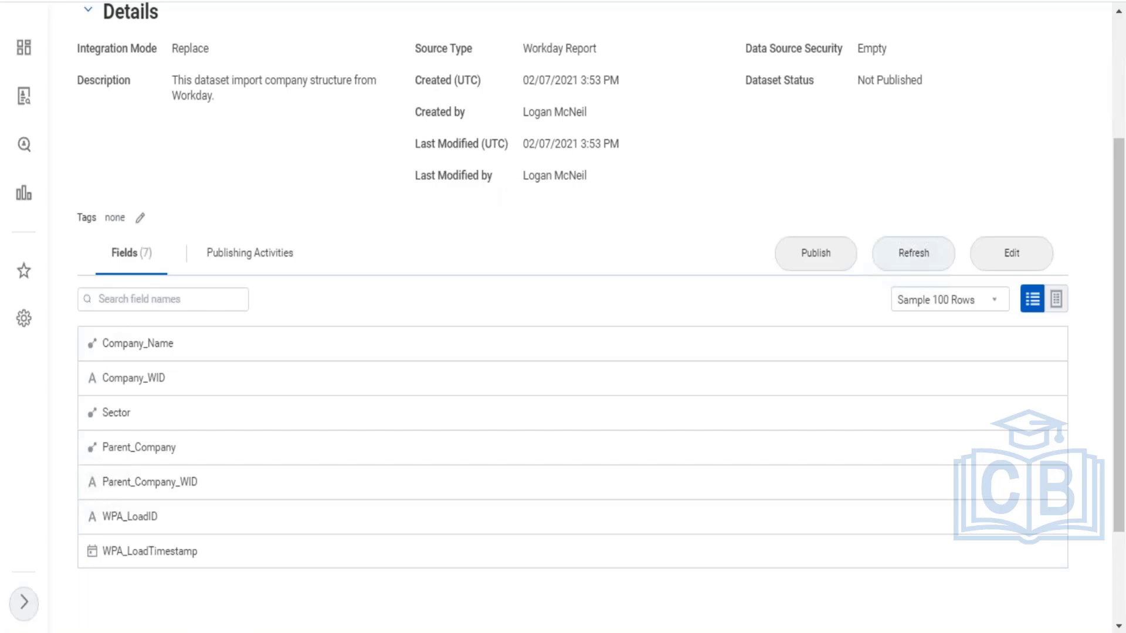
Switch to Excel and review the dataset definition in B15, highlighting the part on processing logic to transform data.
key(alt+Tab)
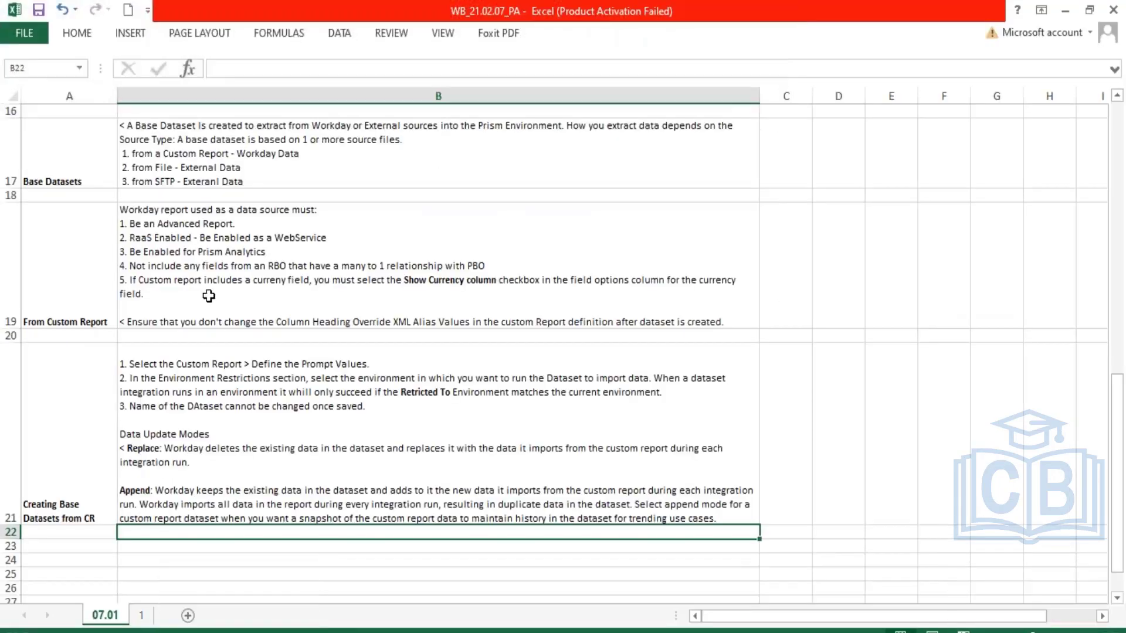
scroll(209, 295, up, 1)
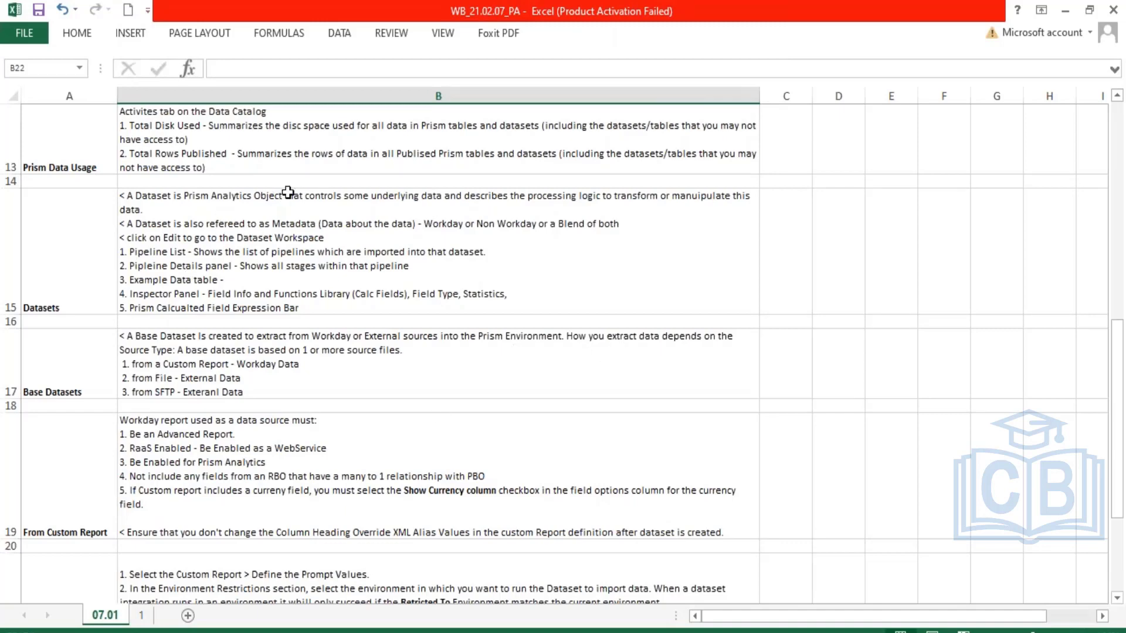
double_click(179, 196)
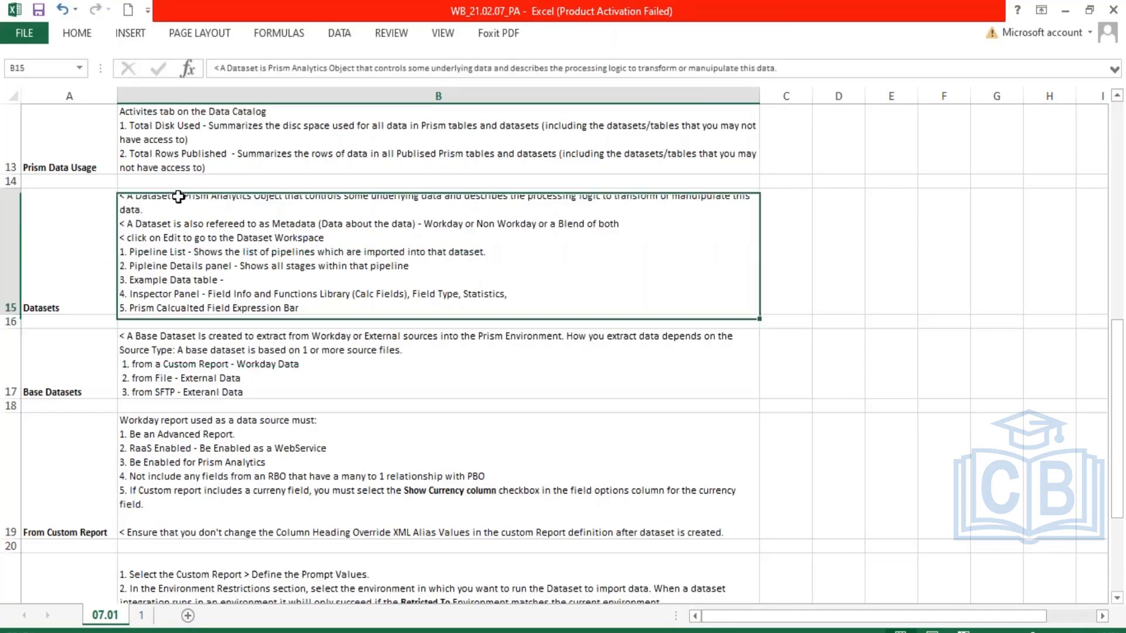
drag(354, 196, 670, 199)
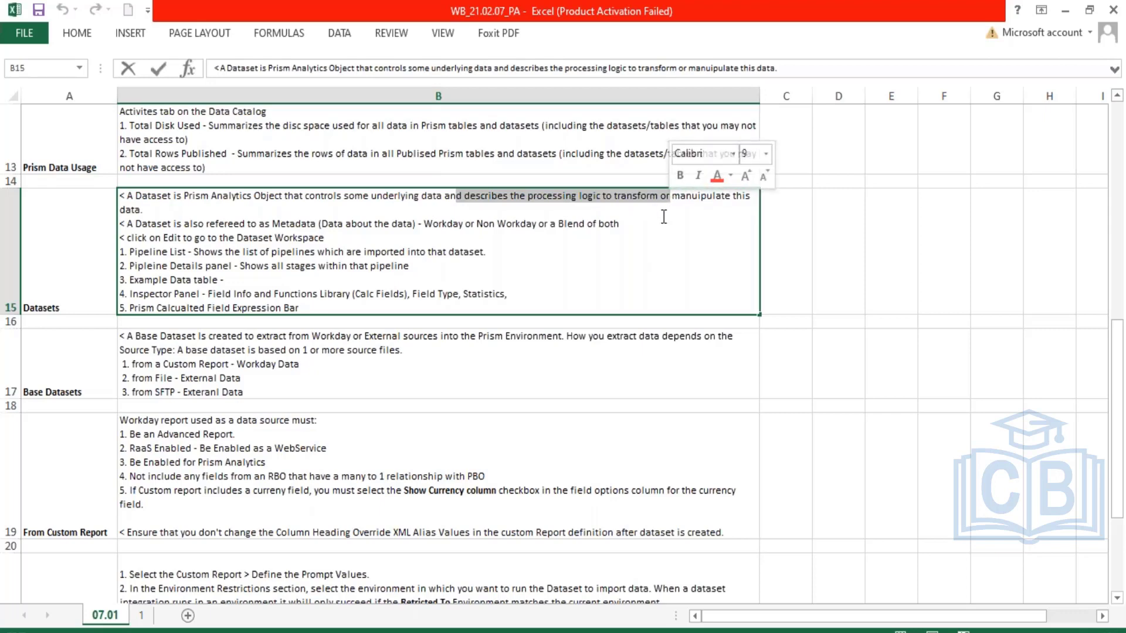
Highlight "Metadata" and the "Data about the data" explanation in the B15 dataset notes.
drag(321, 224, 271, 223)
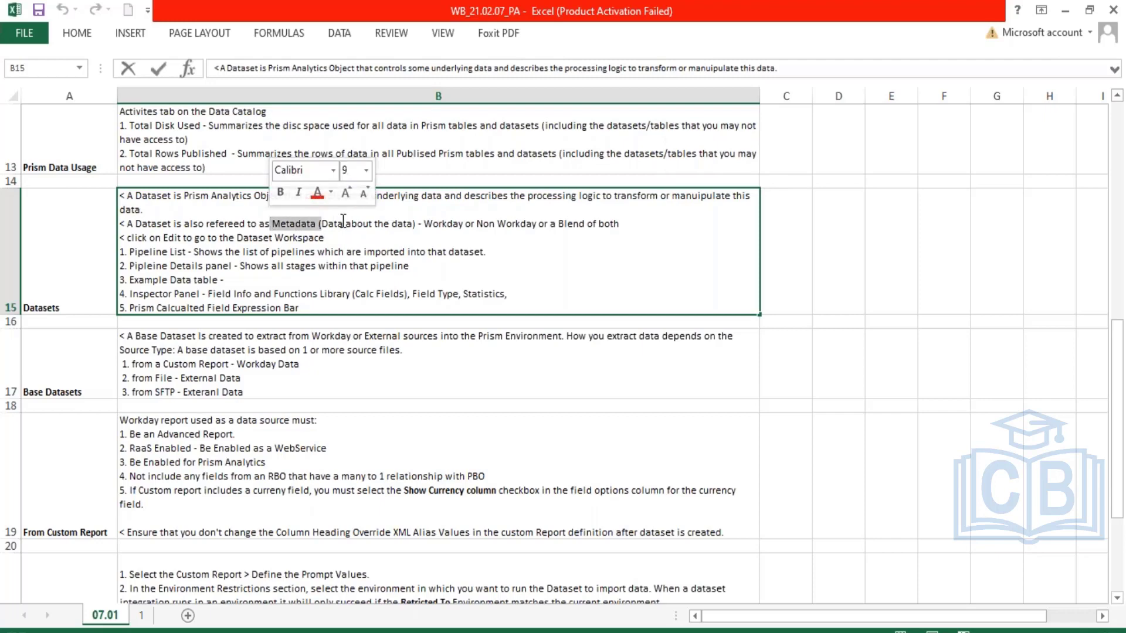
drag(343, 221, 413, 223)
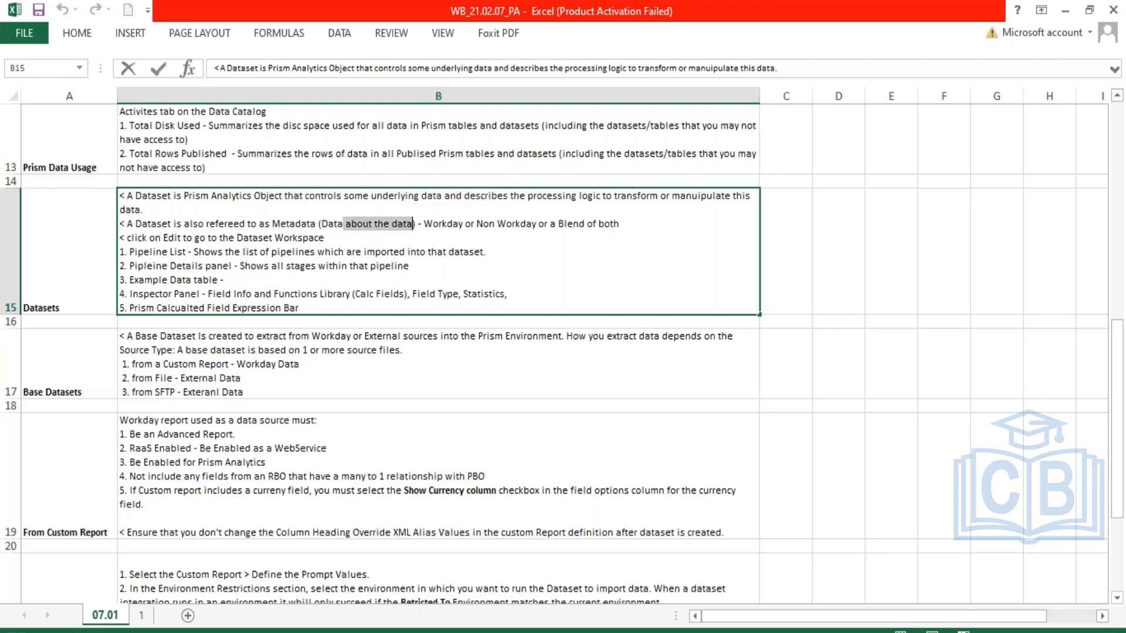
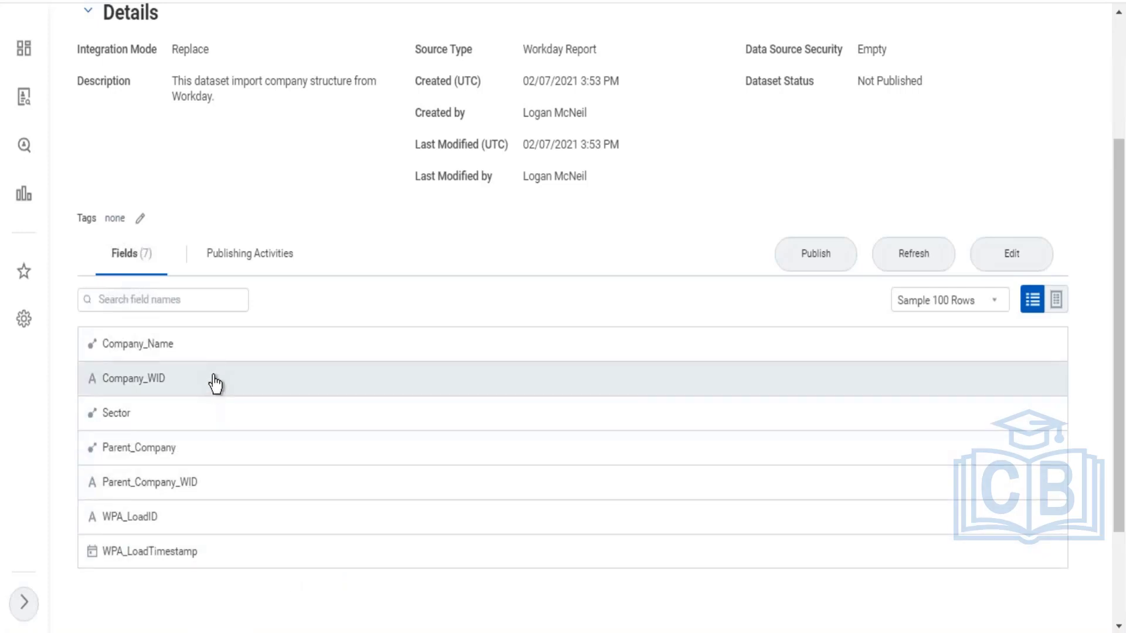
Switch to Workday and review the Company_WID, Company_Name and Parent_Company fields against the columns of the ZF - 01 - Company Structure report.
click(216, 386)
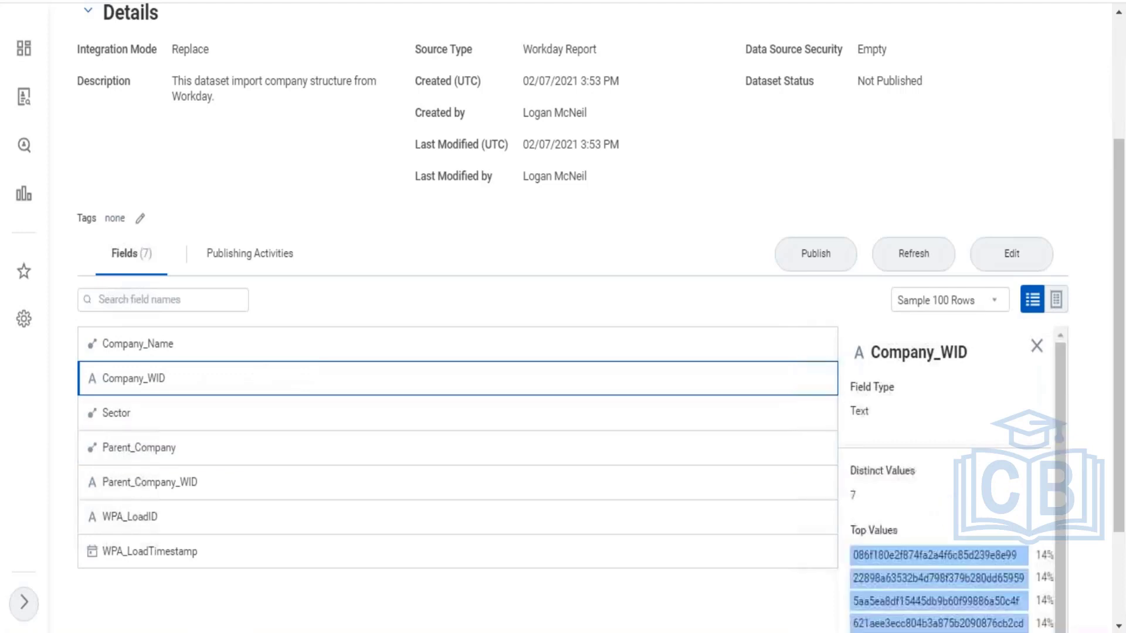
drag(180, 354, 104, 364)
drag(167, 384, 102, 414)
drag(185, 453, 101, 455)
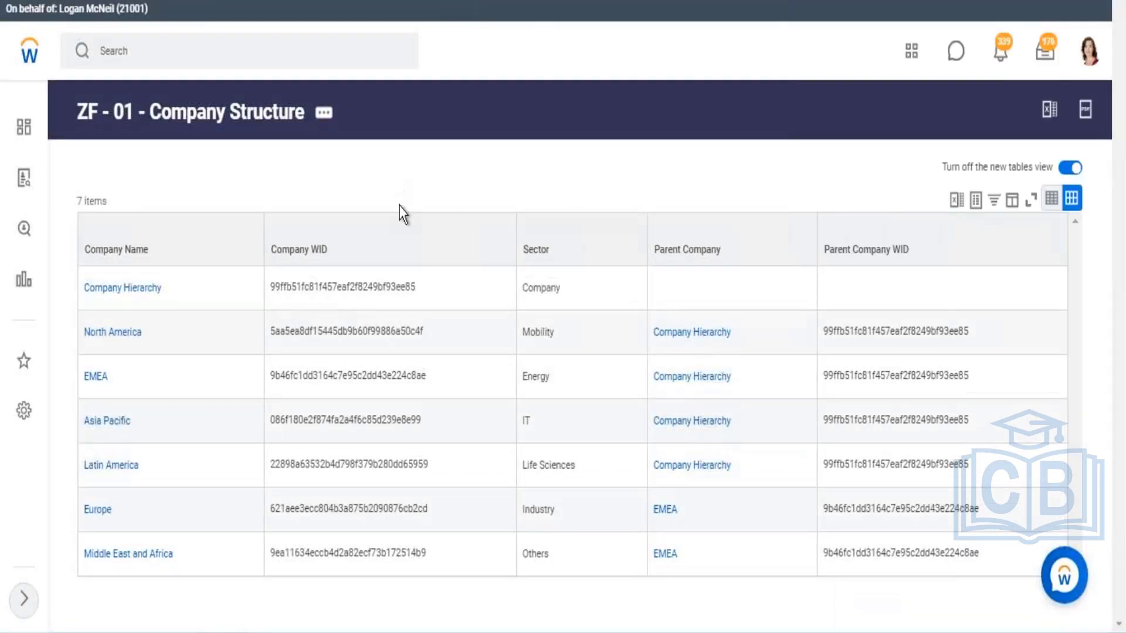
double_click(534, 249)
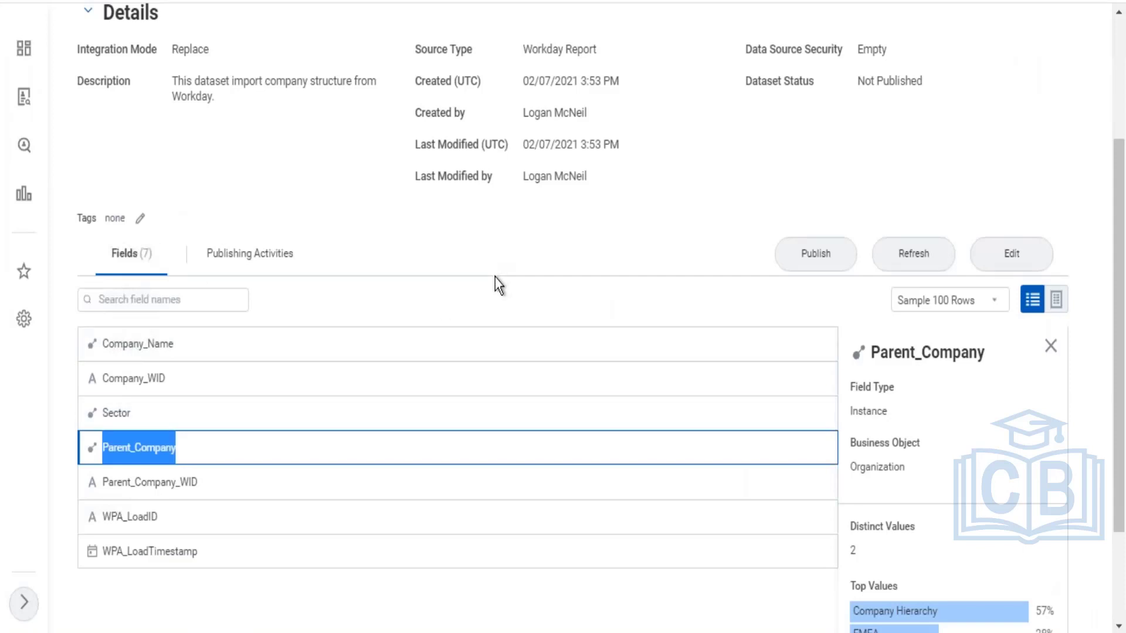
Show the dataset fields as sample rows and compare them with the Company Name, Company WID and Sector columns in the source report.
click(1056, 300)
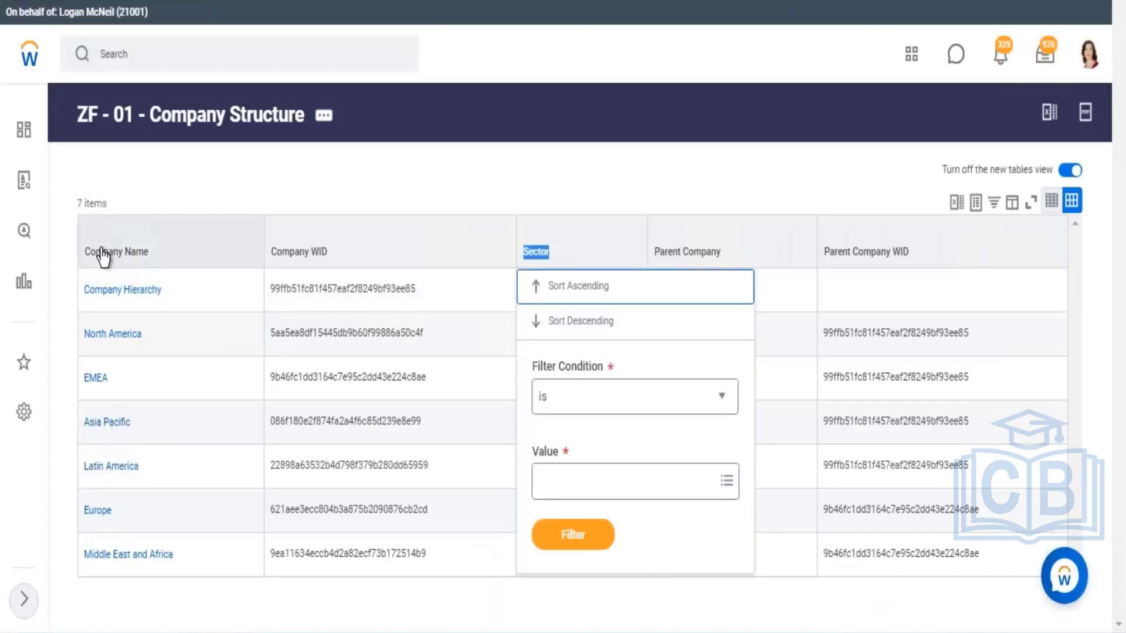
drag(102, 251, 166, 249)
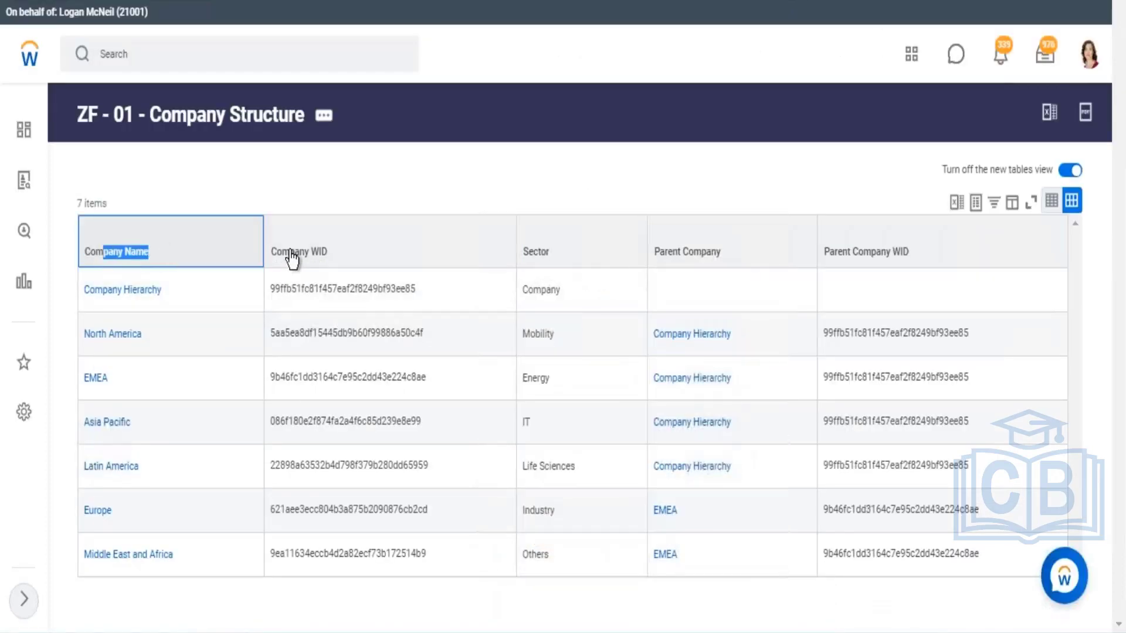
drag(288, 251, 368, 250)
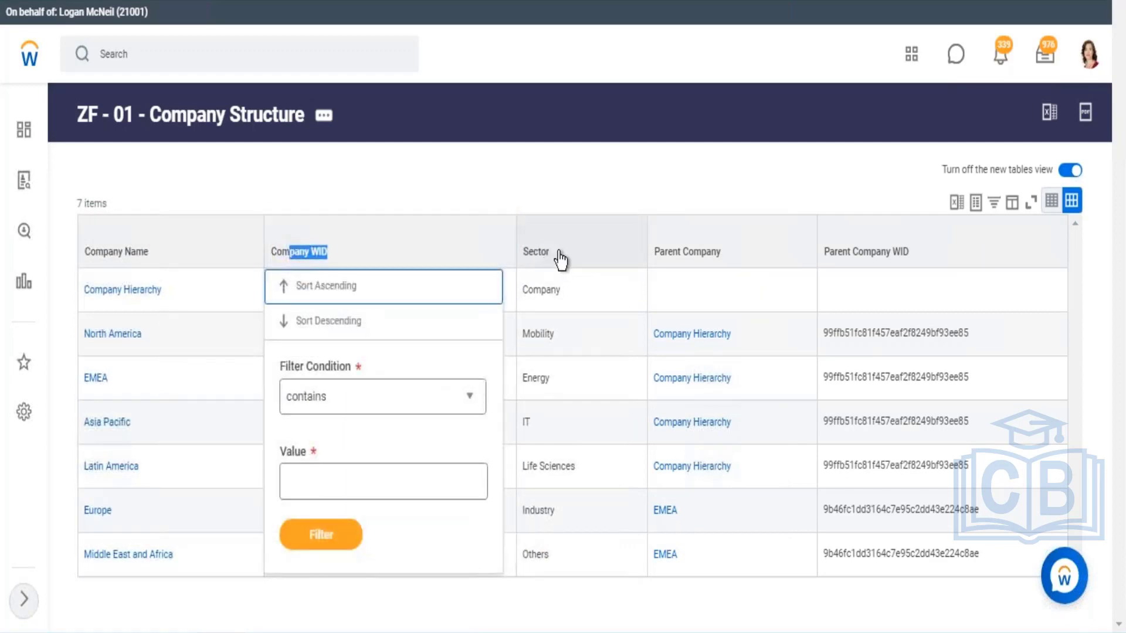
drag(533, 251, 861, 135)
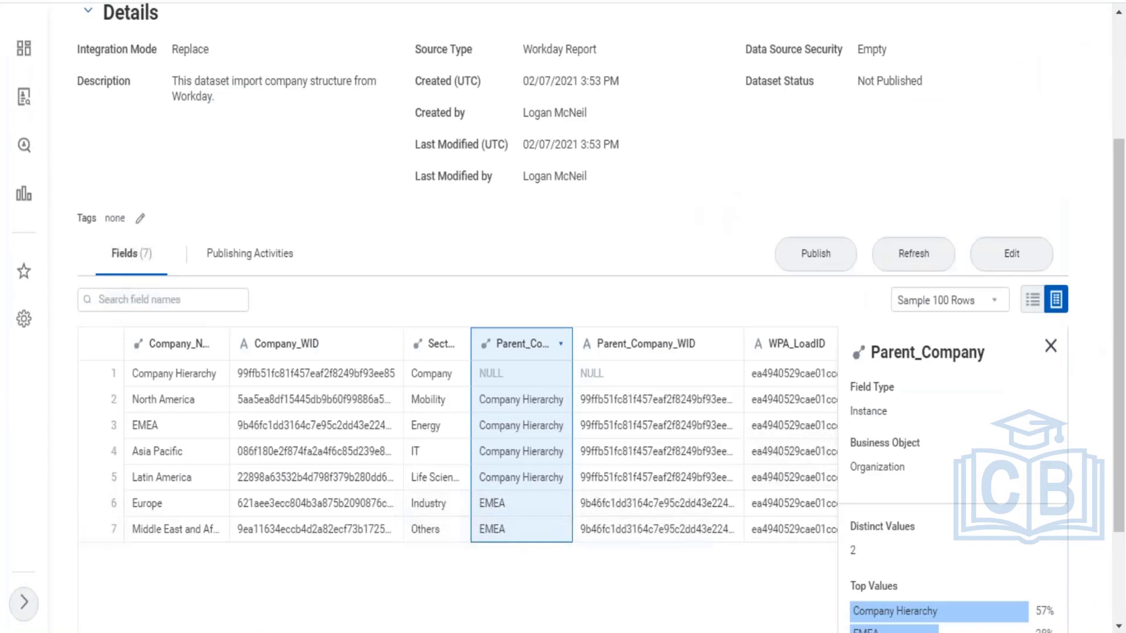
Examine the system-added WPA_LoadID and WPA_LoadTimestamp fields in the dataset, ending with their details in the field list.
click(1050, 346)
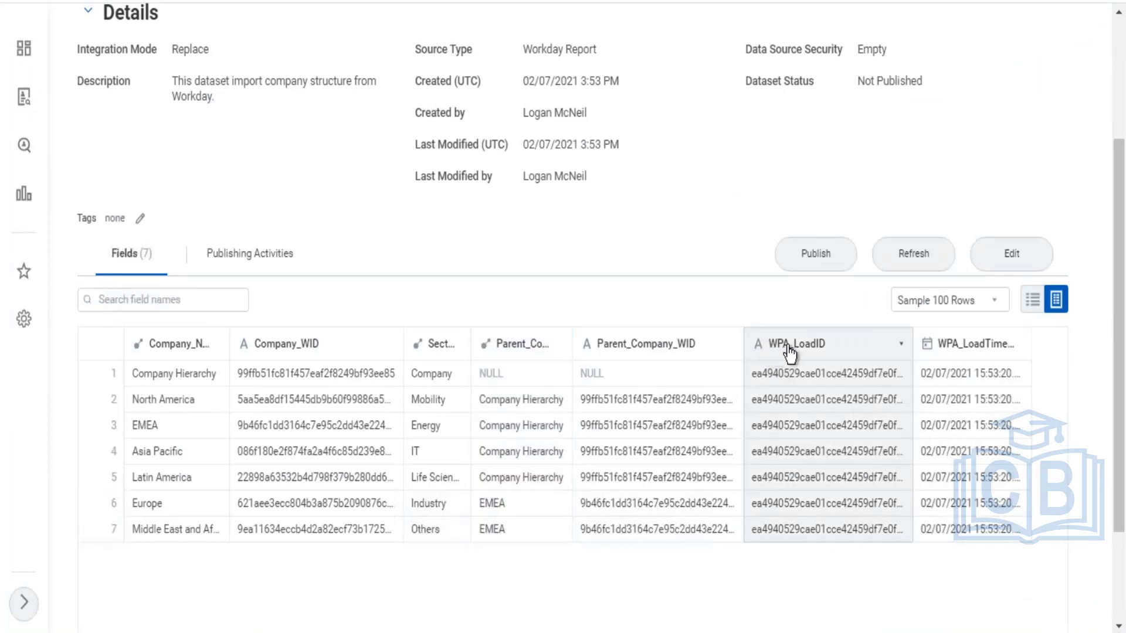
click(788, 351)
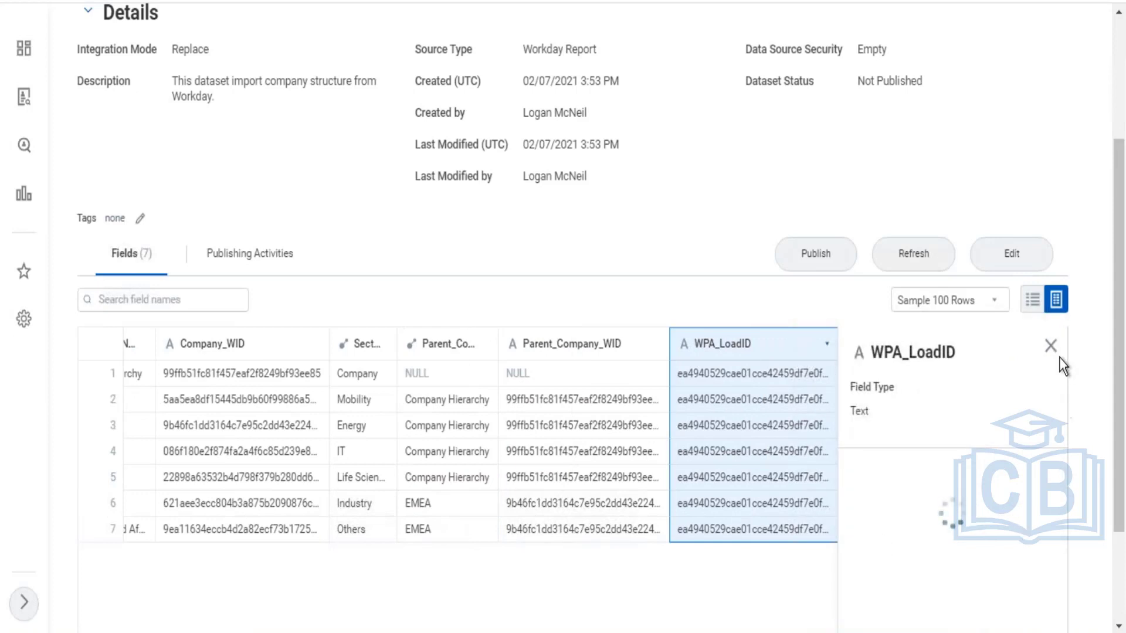
click(1051, 347)
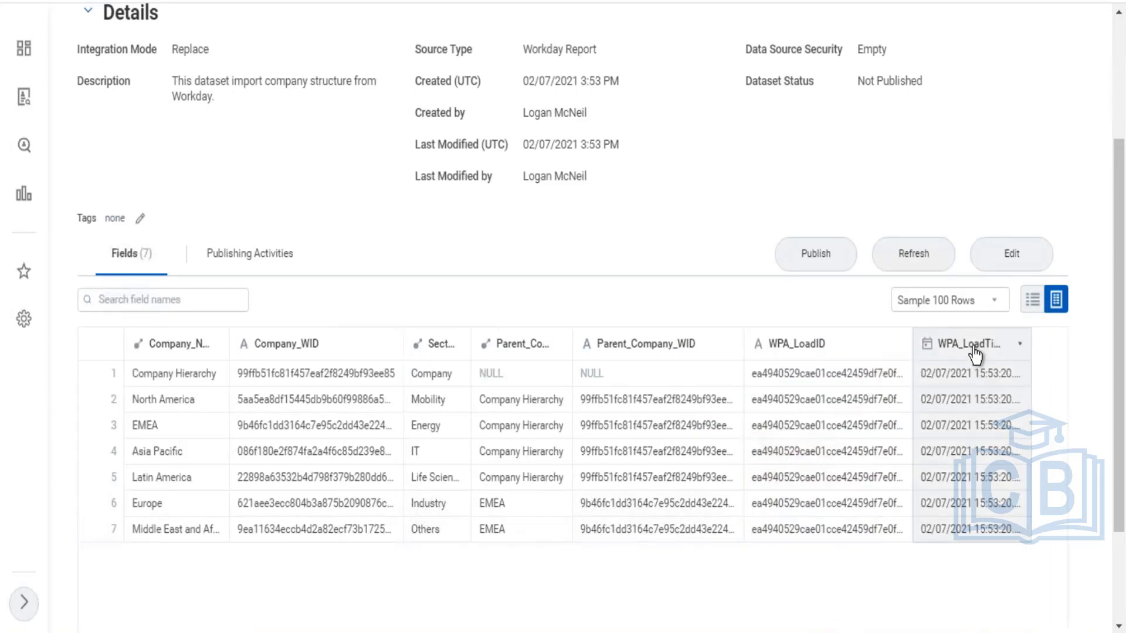
click(1032, 300)
scroll(117, 346, down, 2)
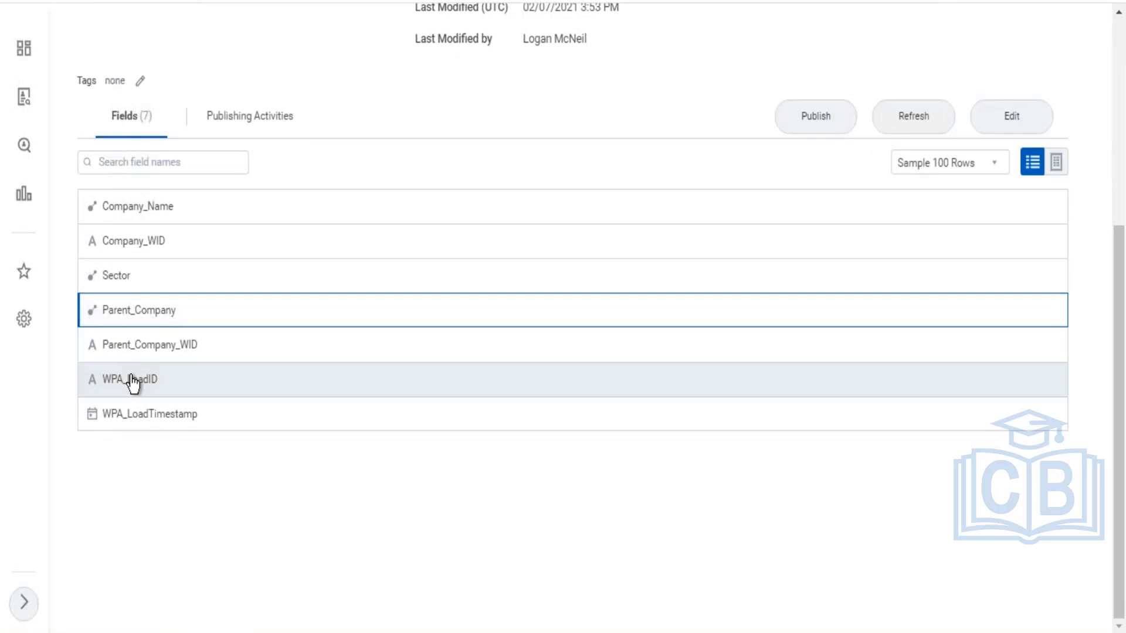
click(134, 382)
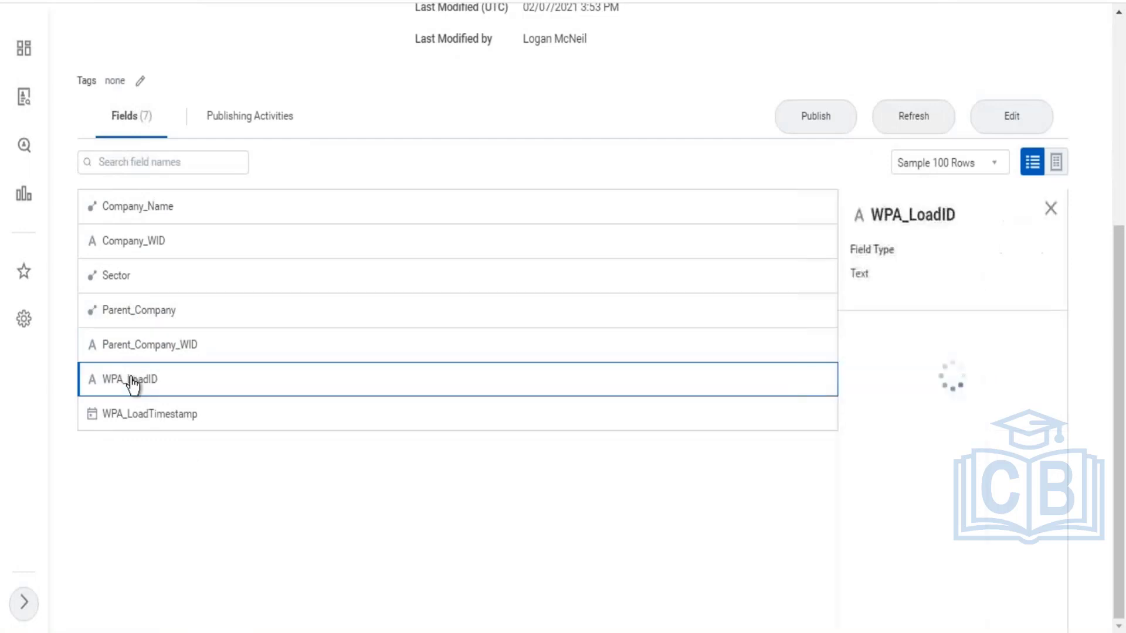
click(141, 417)
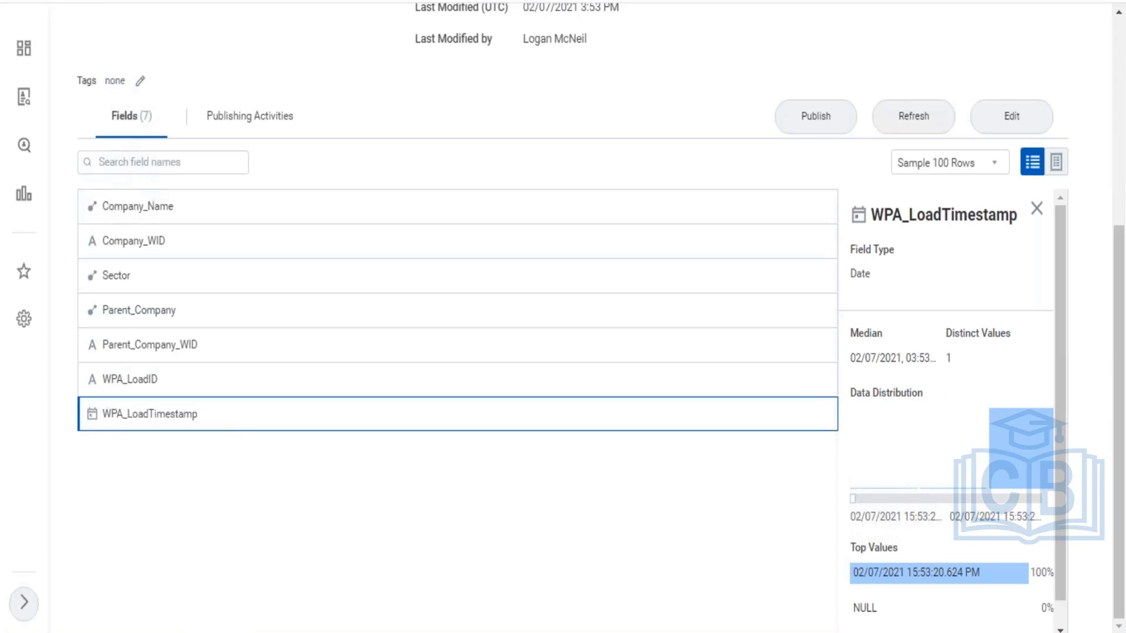
click(75, 631)
scroll(131, 551, down, 4)
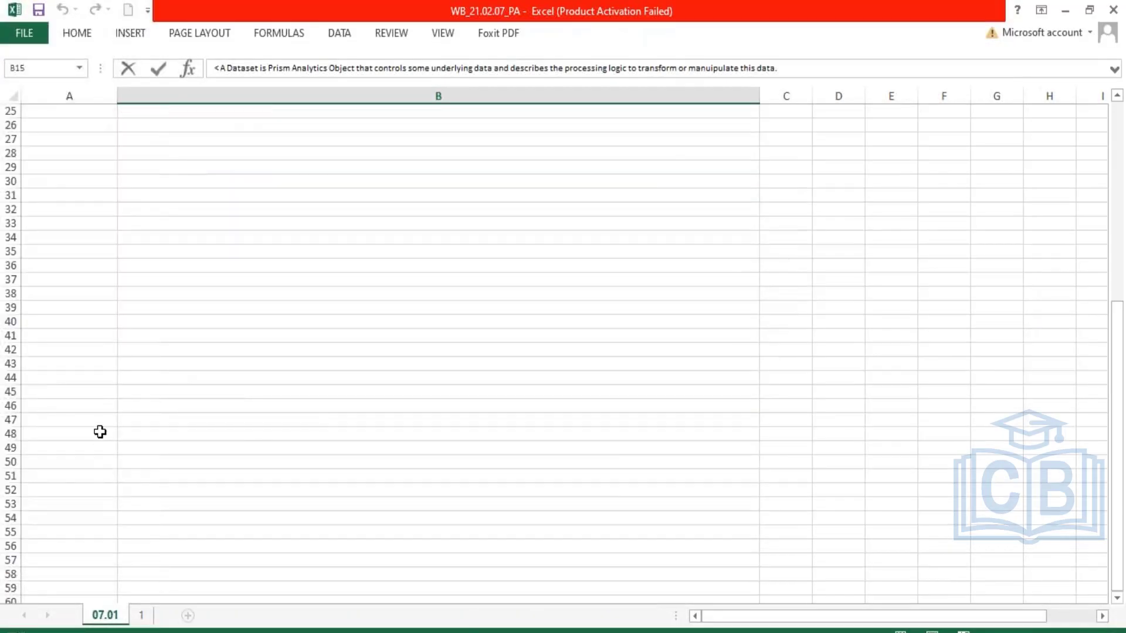
scroll(91, 463, up, 2)
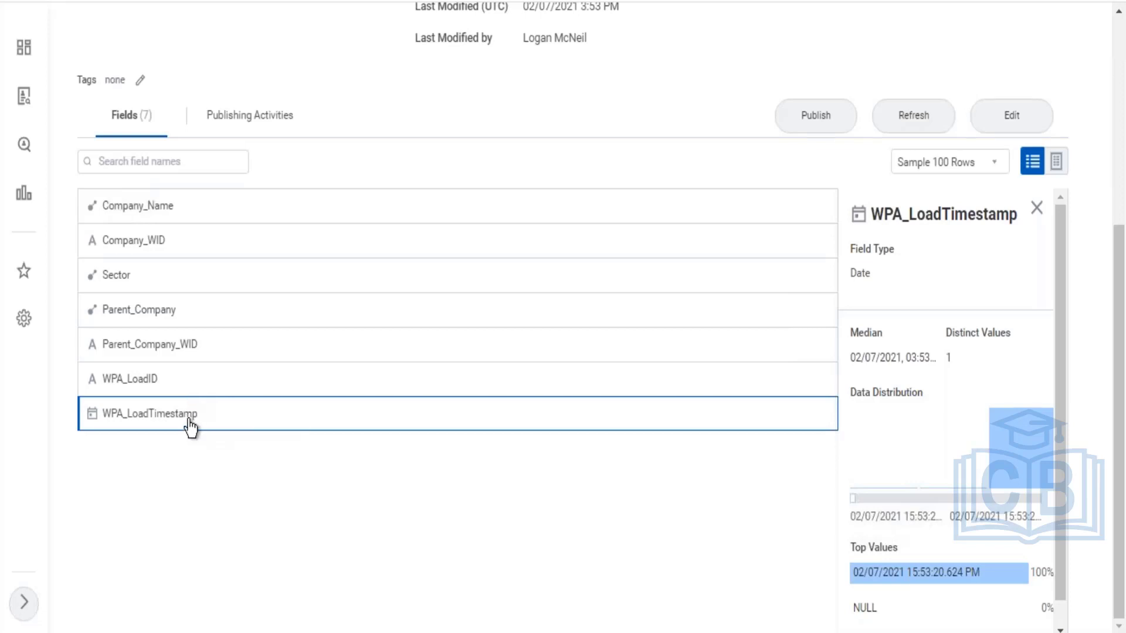
Review the WPA_LoadID field details, display the dataset as sample rows and close the field details.
click(177, 382)
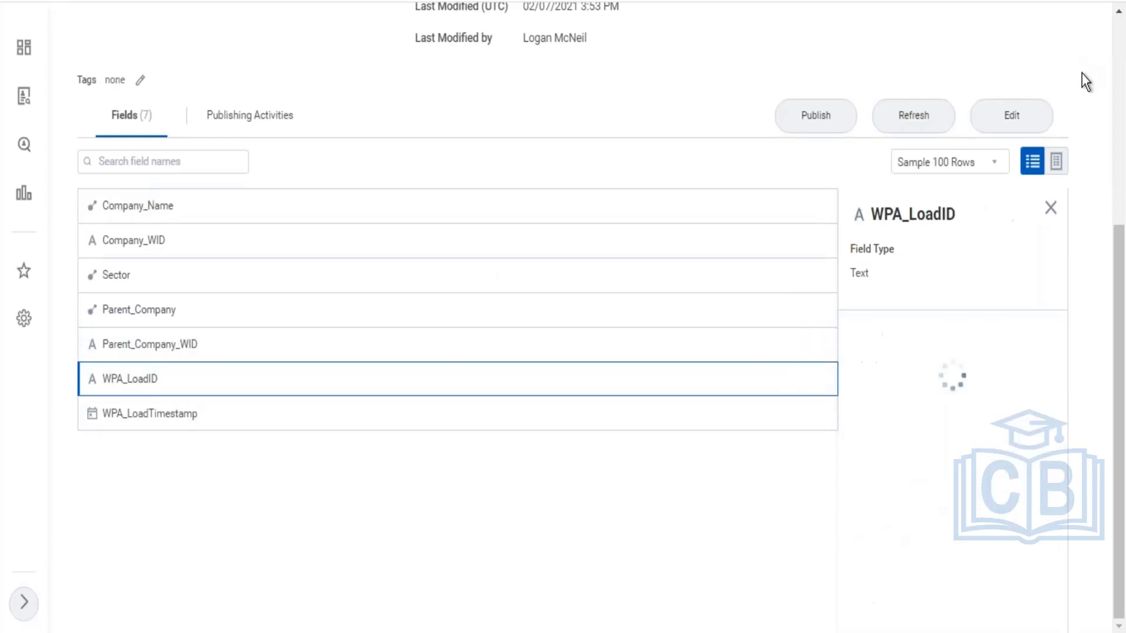
click(1056, 161)
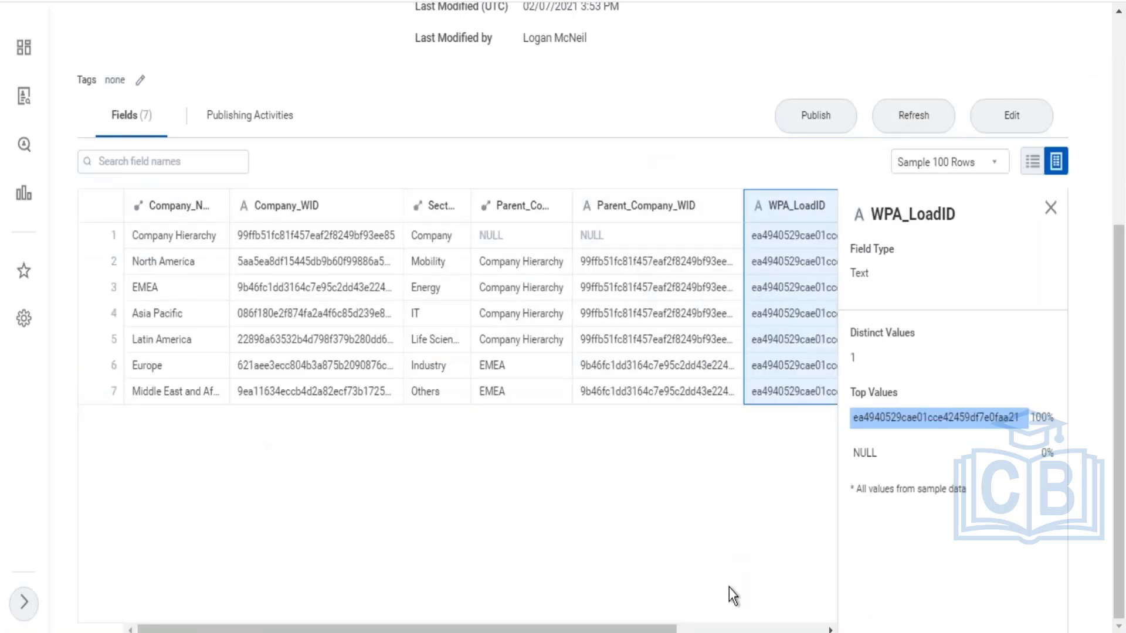
click(1050, 211)
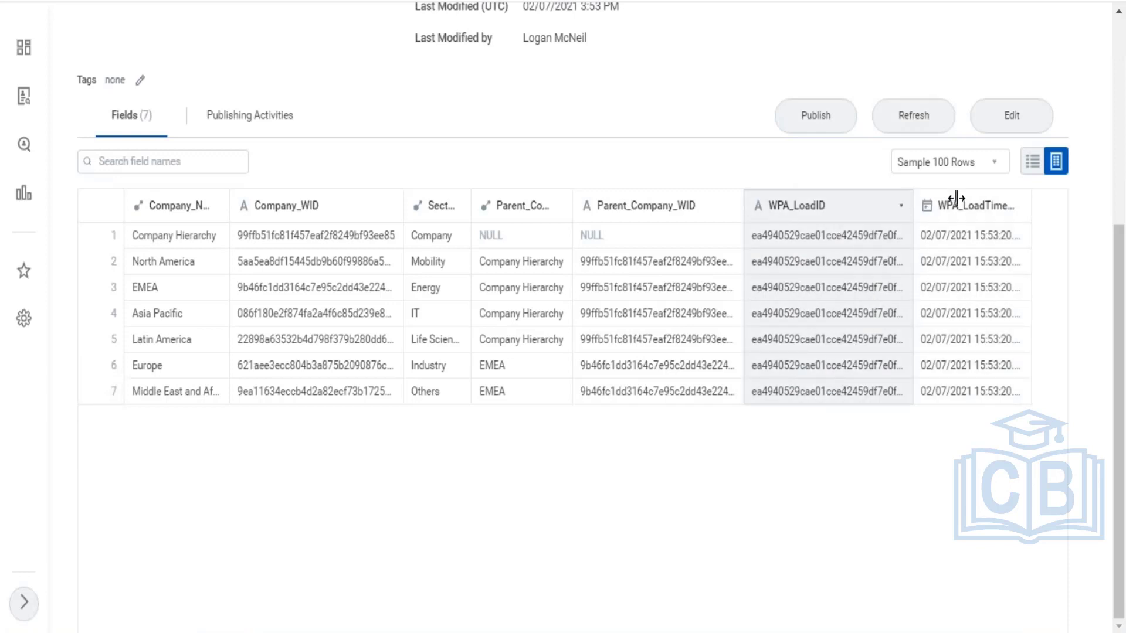
Resize the WPA_LoadID column to read its values and fit the WPA_LoadTimestamp column to its full contents.
drag(913, 201, 957, 199)
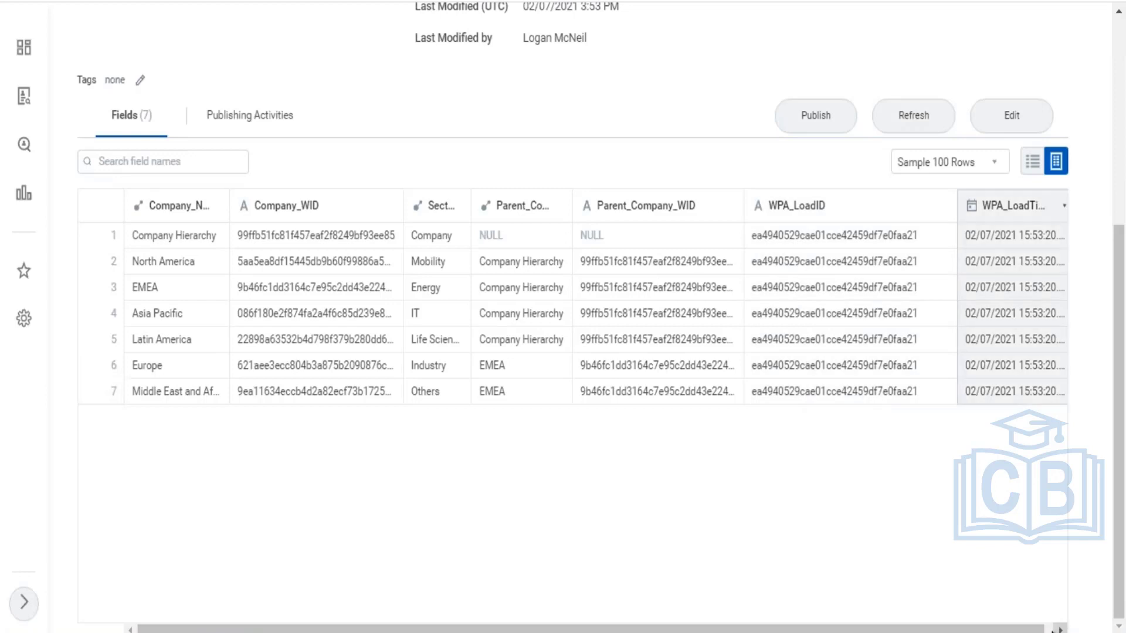
click(1050, 620)
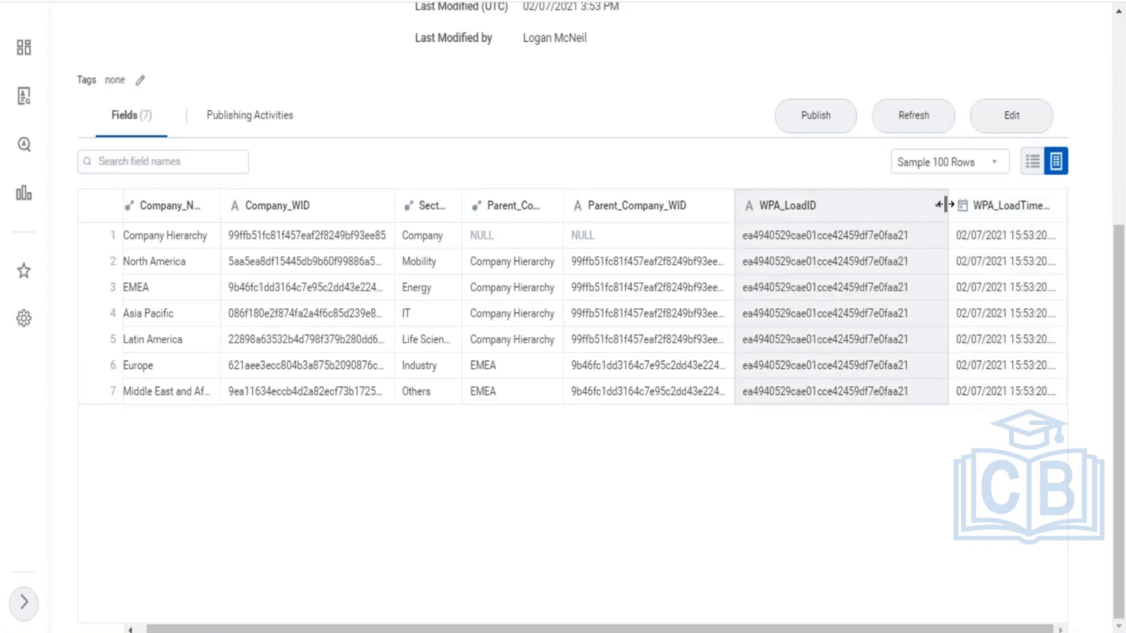
drag(933, 205, 890, 207)
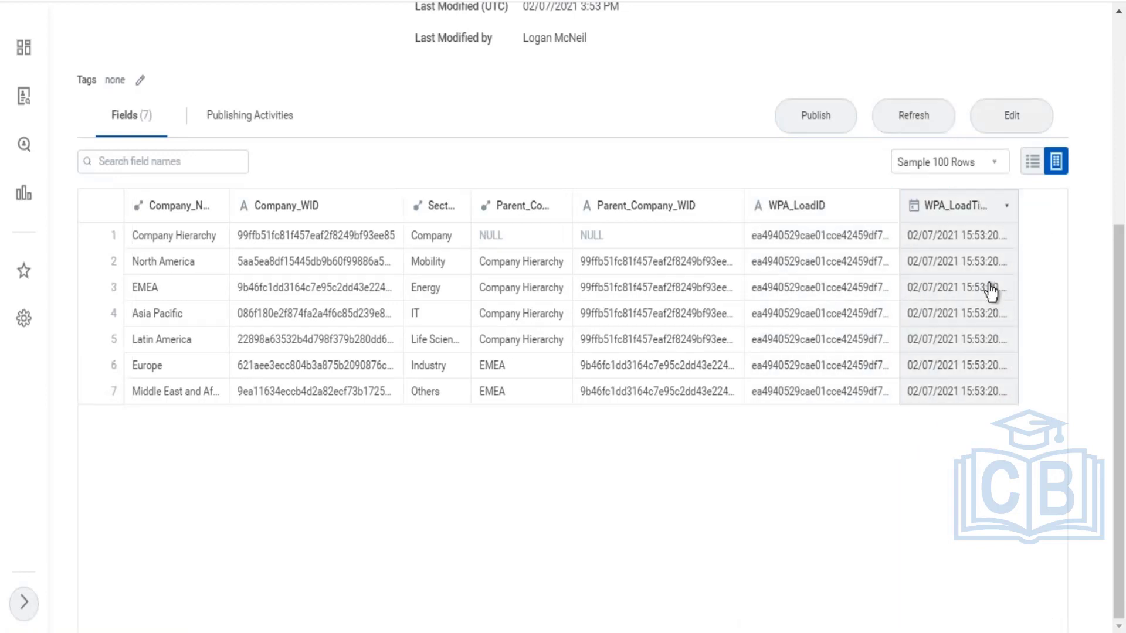
double_click(1019, 206)
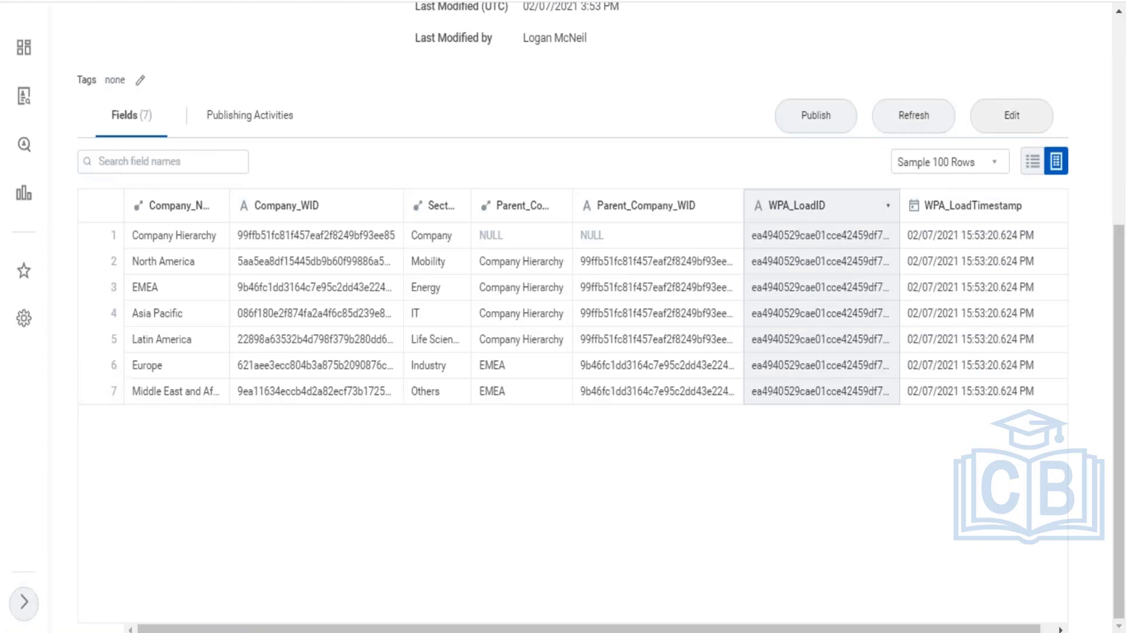
Switch to the Excel notes and enter "WPA_Fields" as the row heading in A23.
click(1057, 11)
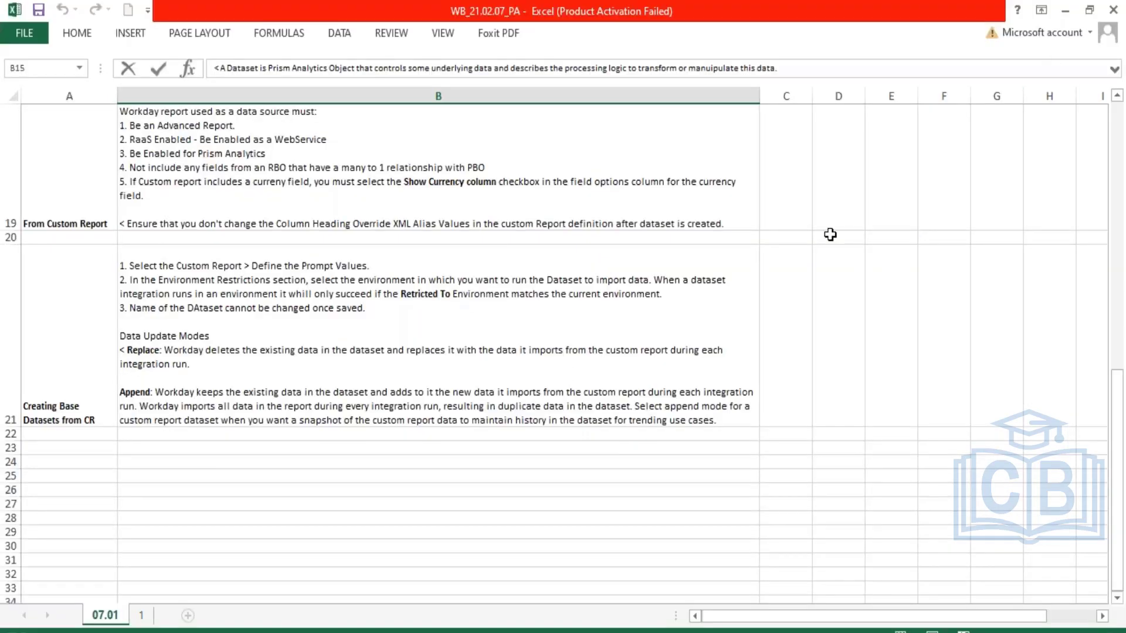
click(78, 450)
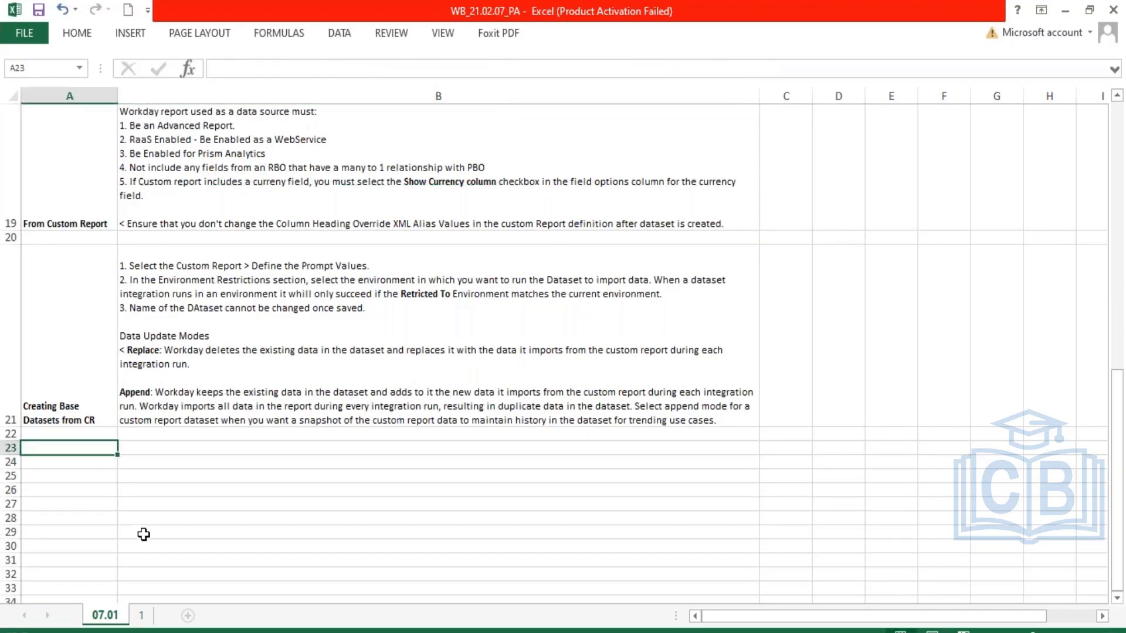
text(WPA_Fields)
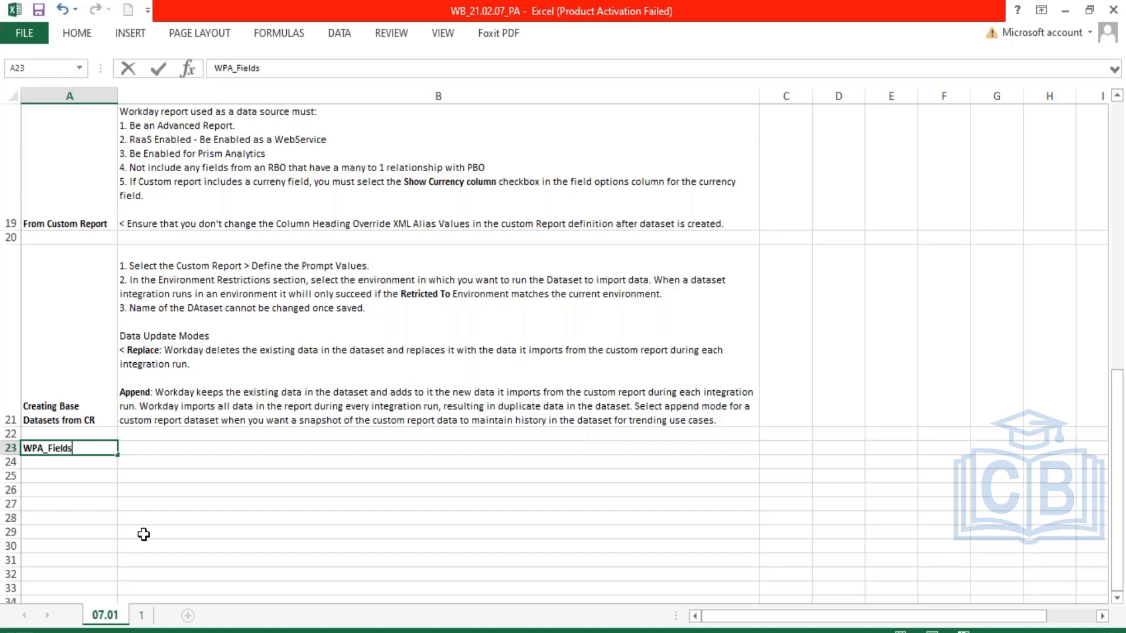
key(Tab)
In B23, enter "WPA_LoadID - This field define the unique identifier of the integration run that imported the current row of data into the dataset".
text(W)
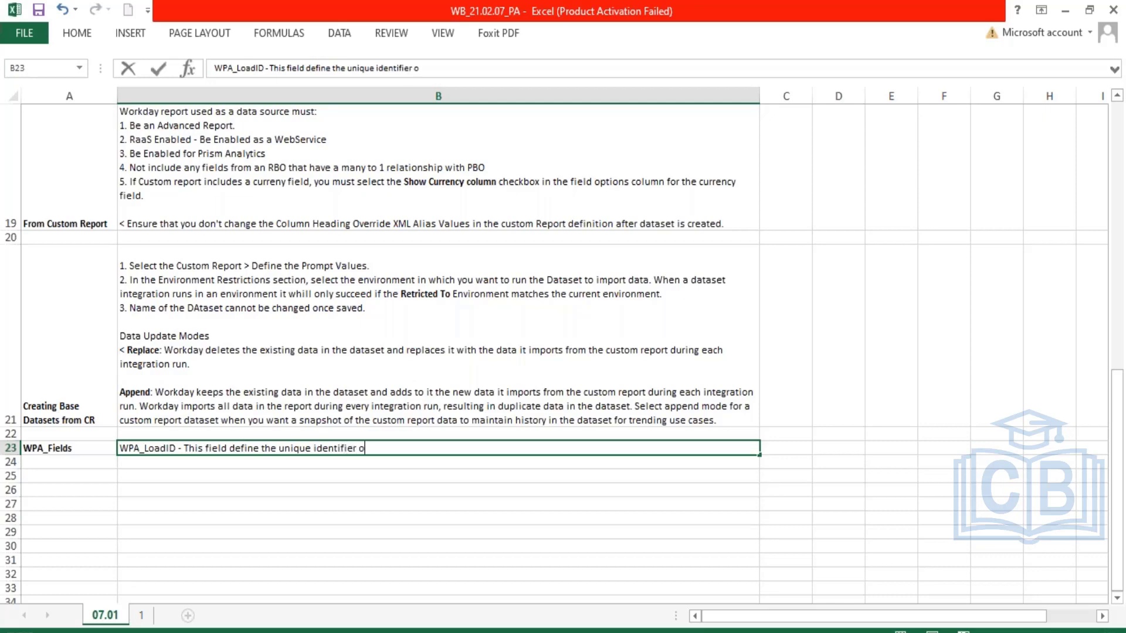
text(ntegra)
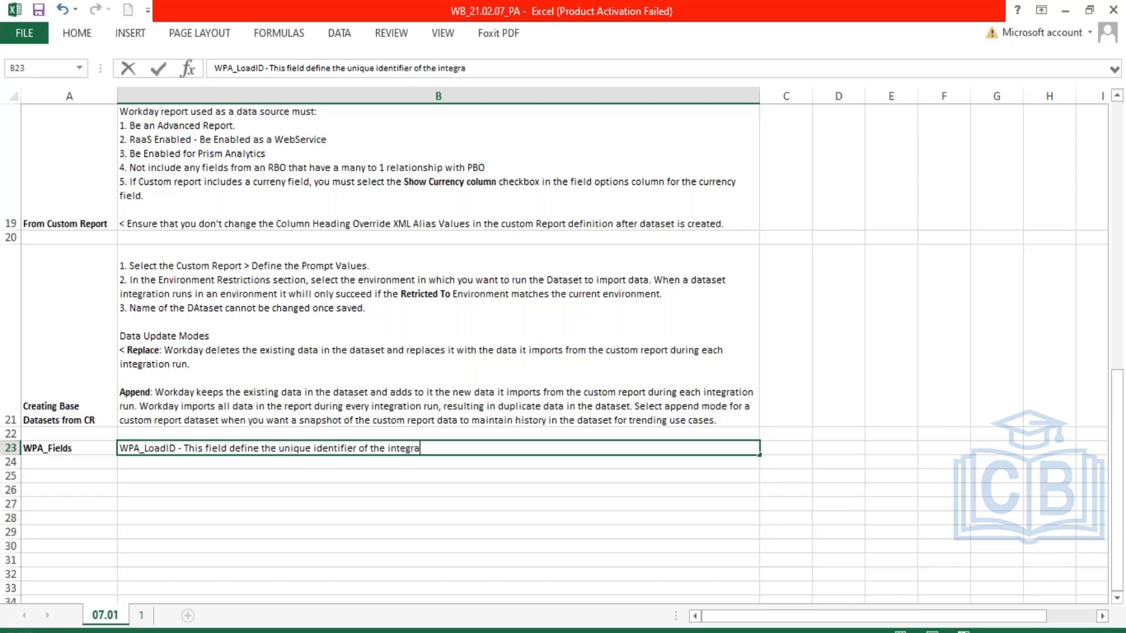
text(tion run that i)
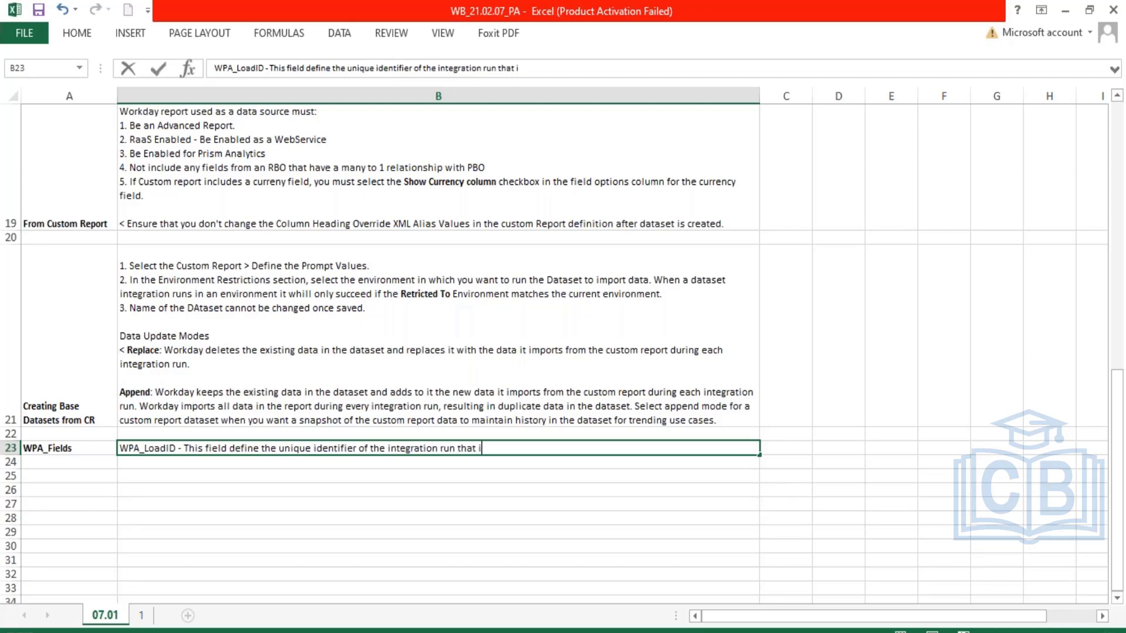
text(mported the current)
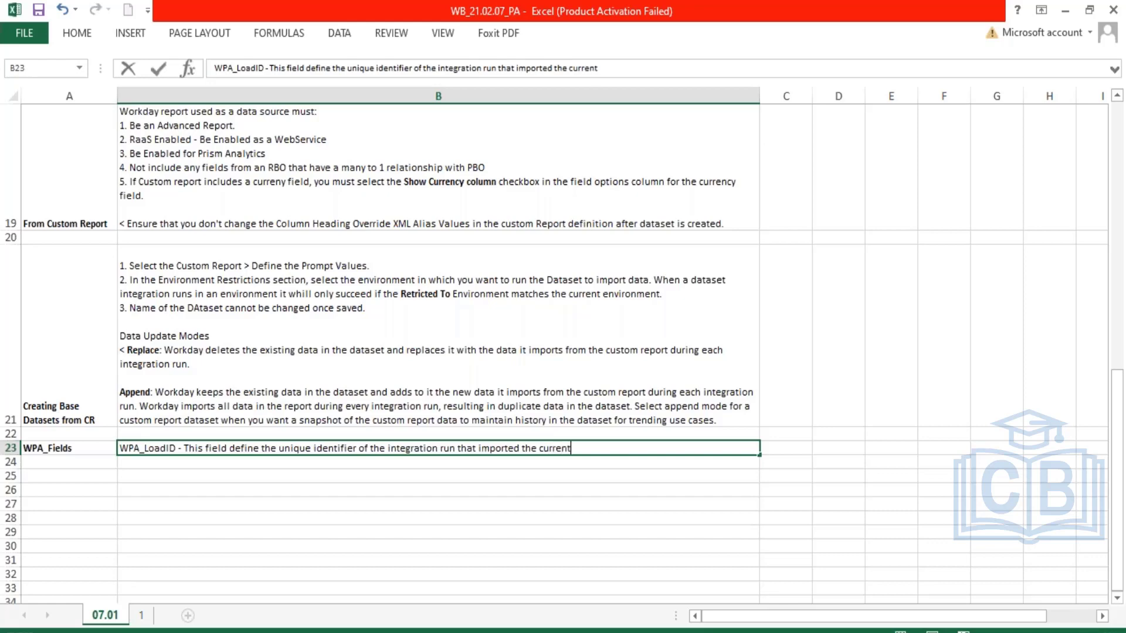
text( row of data into the dataset)
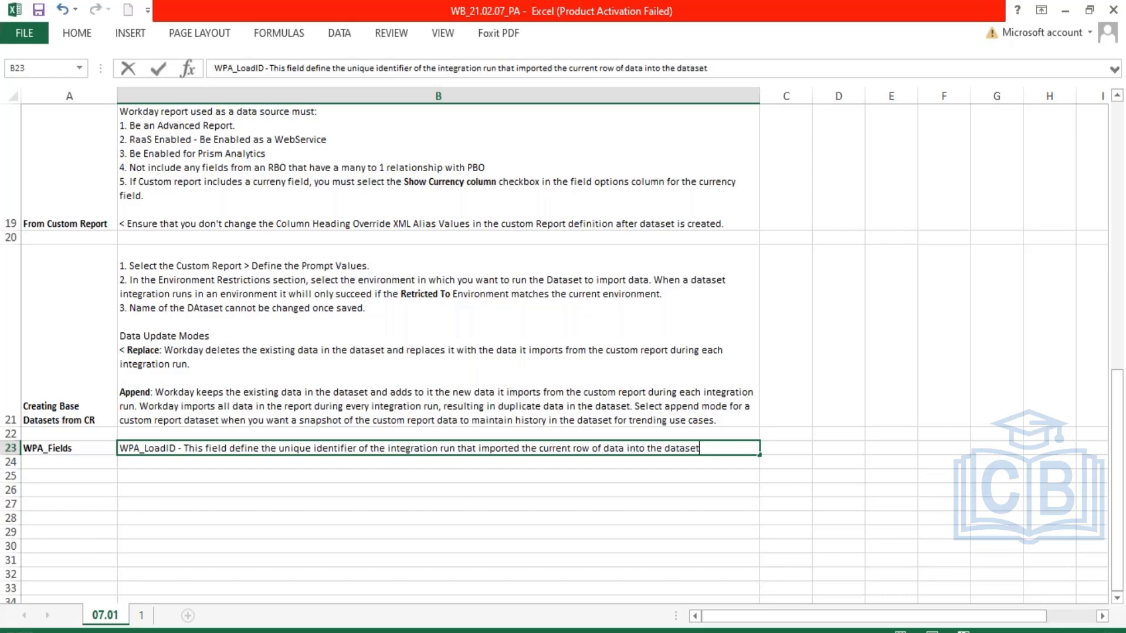
key(Return)
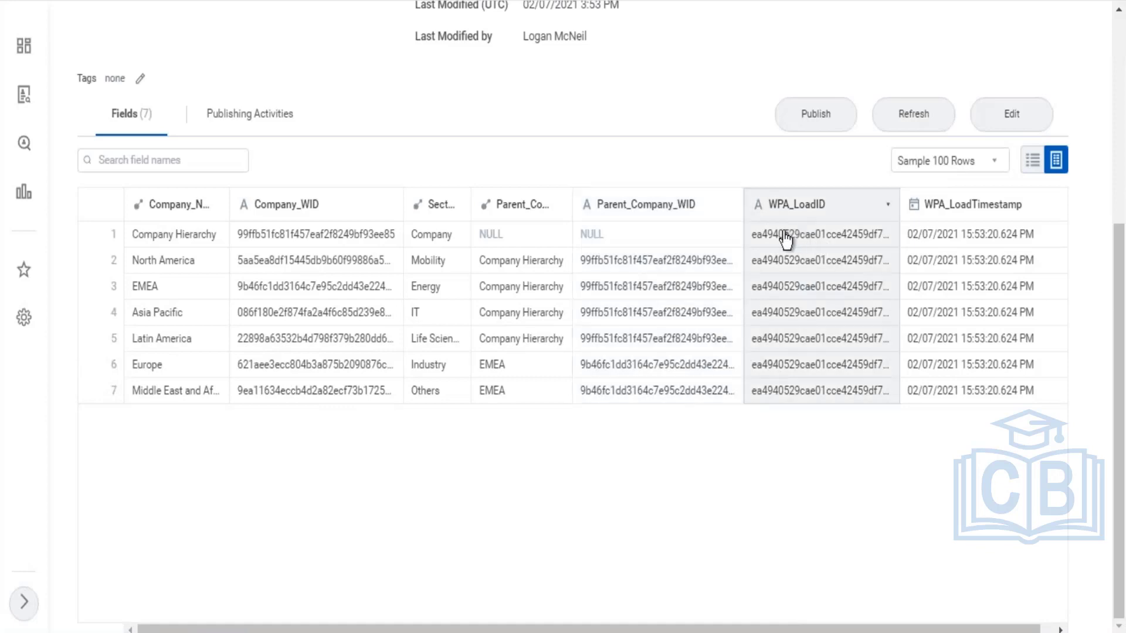
Switch to Workday and examine the WPA_LoadID value in the first sample row along with its field details.
drag(785, 236, 885, 238)
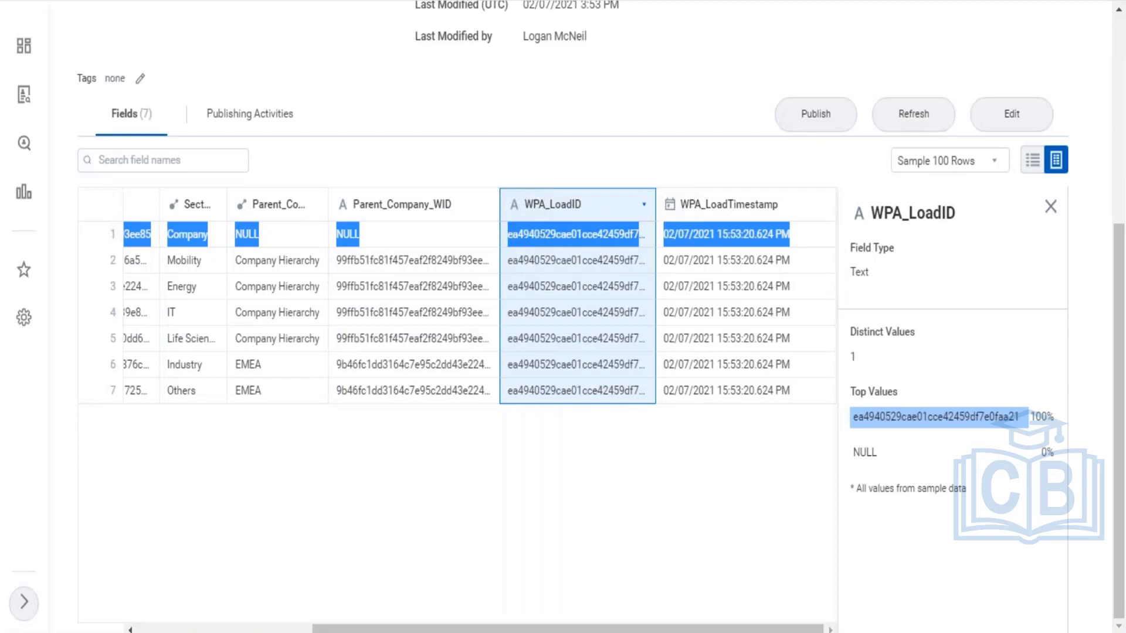
In Excel's B23, append the line "WPA_LoadTimeStamp - This fields defined the date and time of the integration run that imported the current row of data into the dataset.".
key(alt+Tab)
double_click(732, 451)
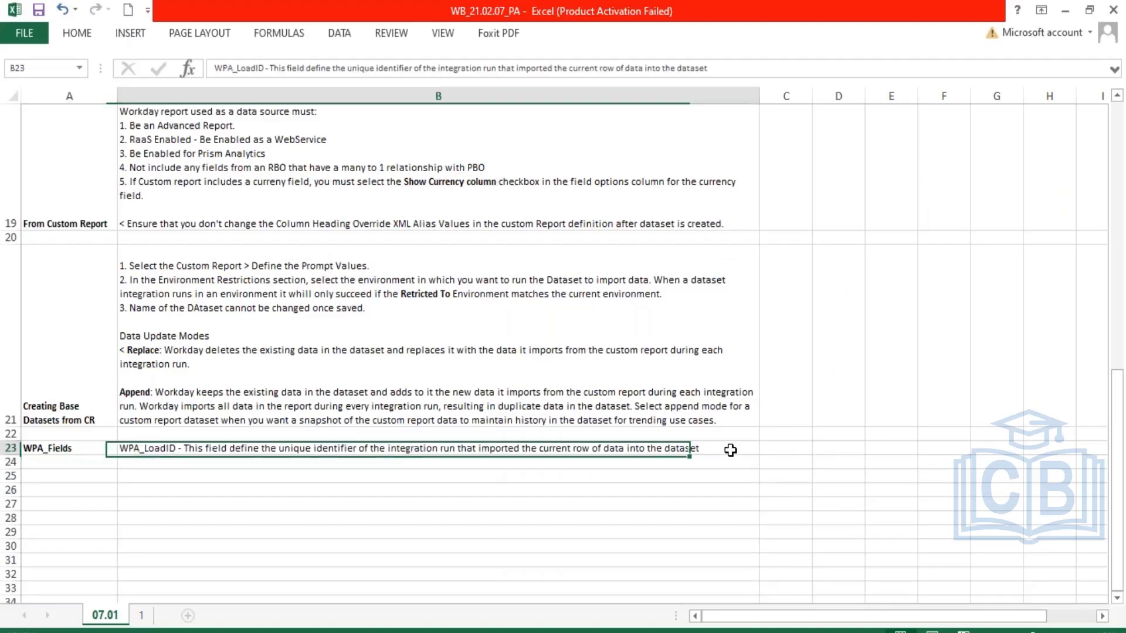
text(.)
key(alt+Return)
text(WPA)
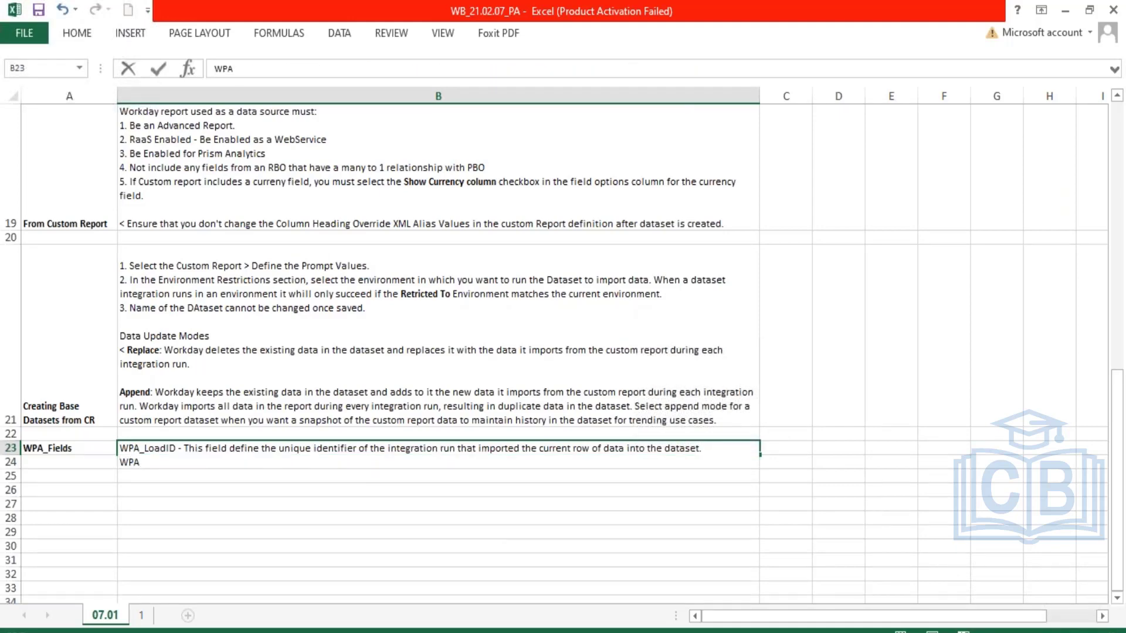
text(_LoadTimeStea)
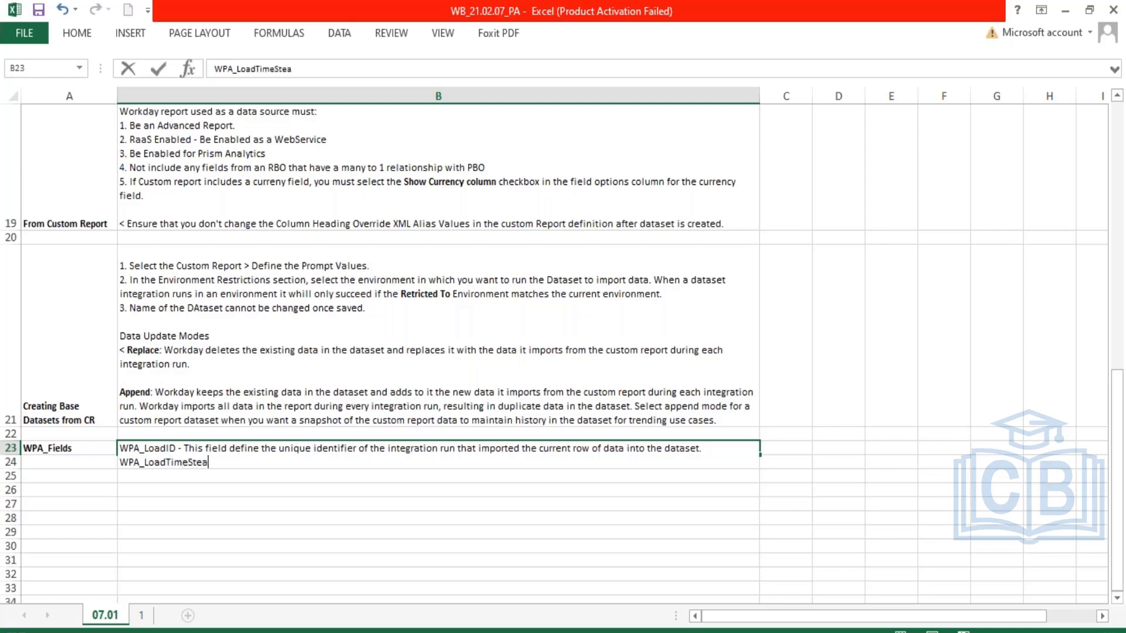
key(BackSpace)
key(BackSpace)
key(BackSpace)
text(tamp - This fields d)
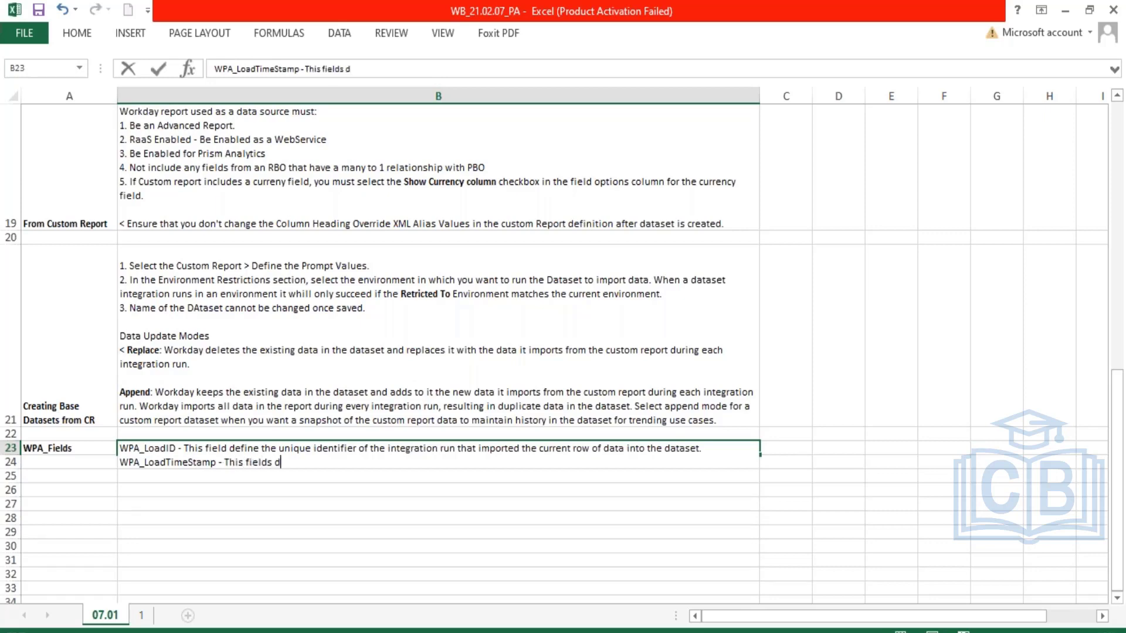
text(efined the date and)
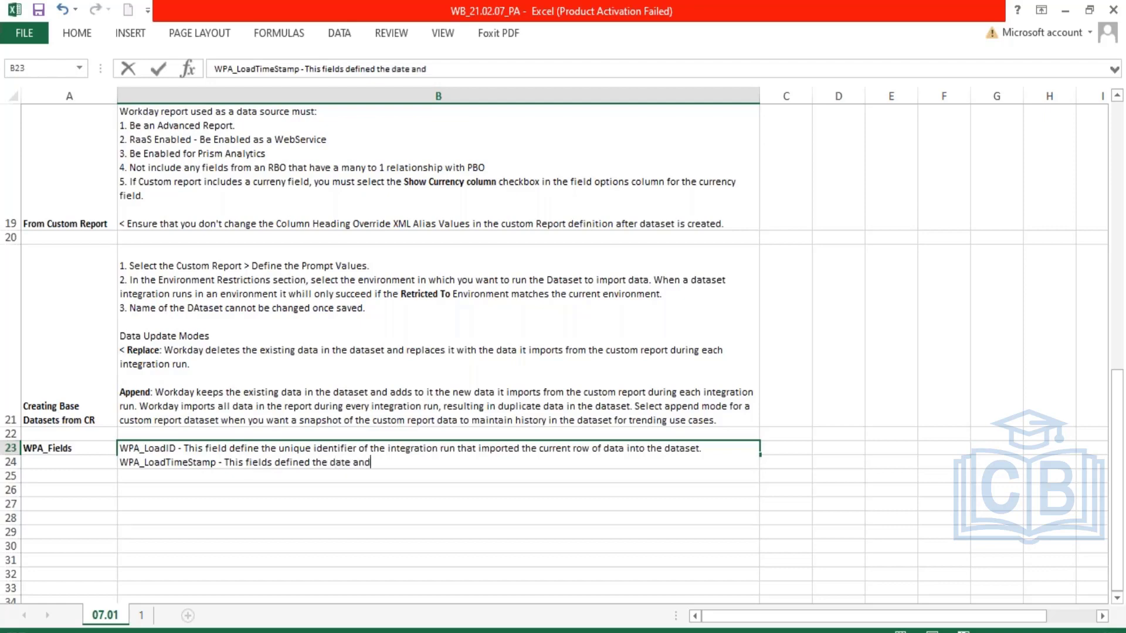
text( time of the integratio)
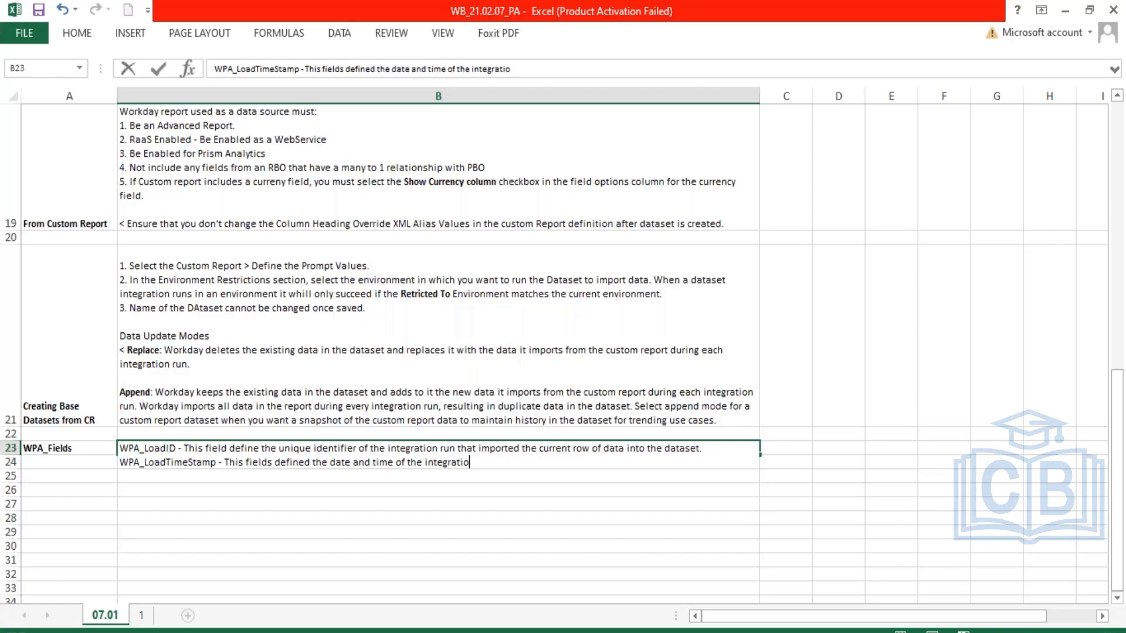
text(n run that imported the )
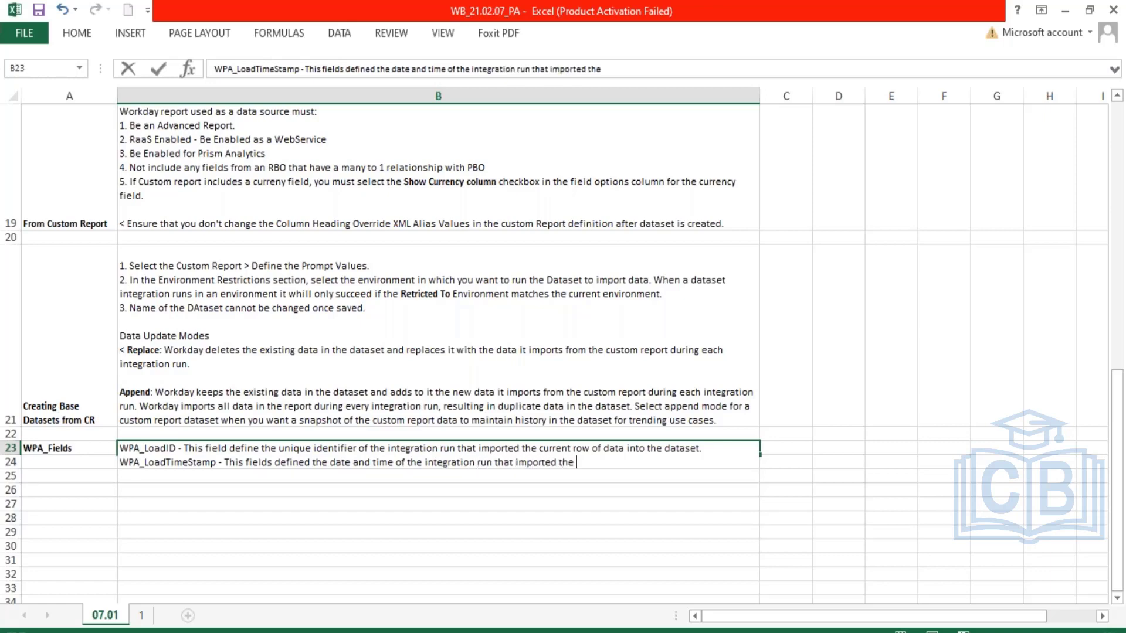
text(current row of dat)
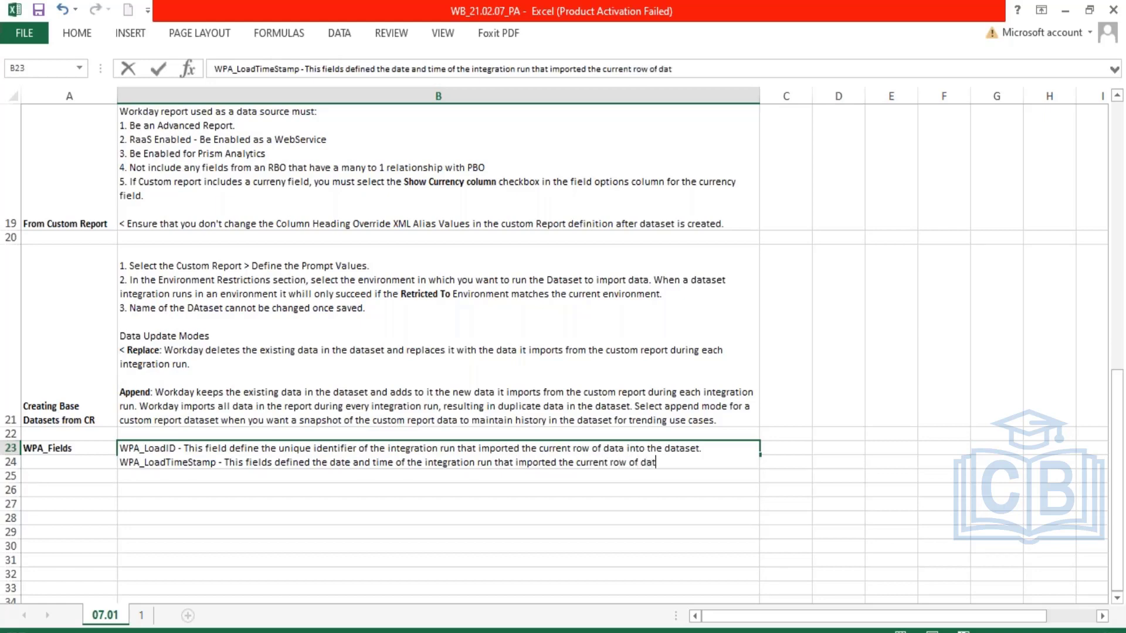
text(a into the dataset.)
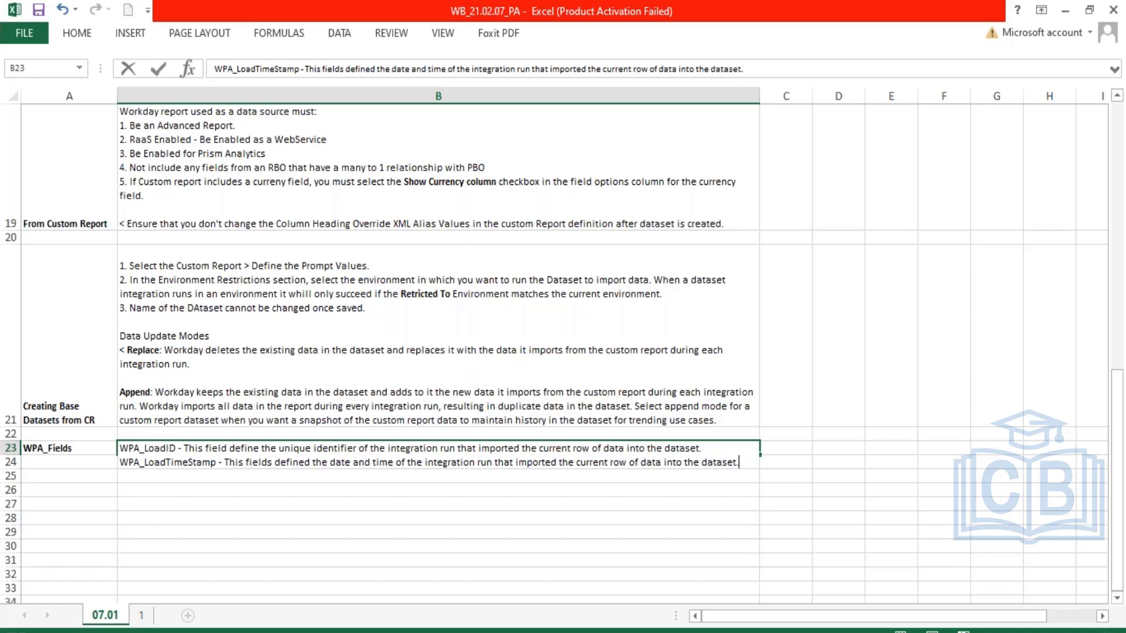
key(Return)
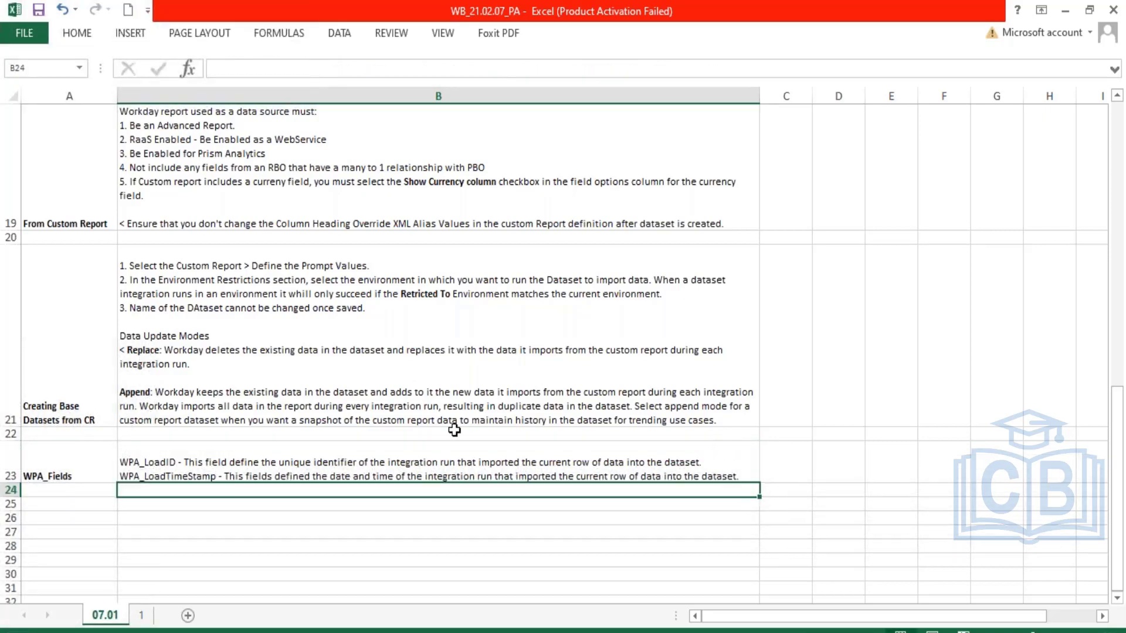
Make the WPA_LoadID and WPA_LoadTimeStamp labels in the B23 note bold.
double_click(170, 462)
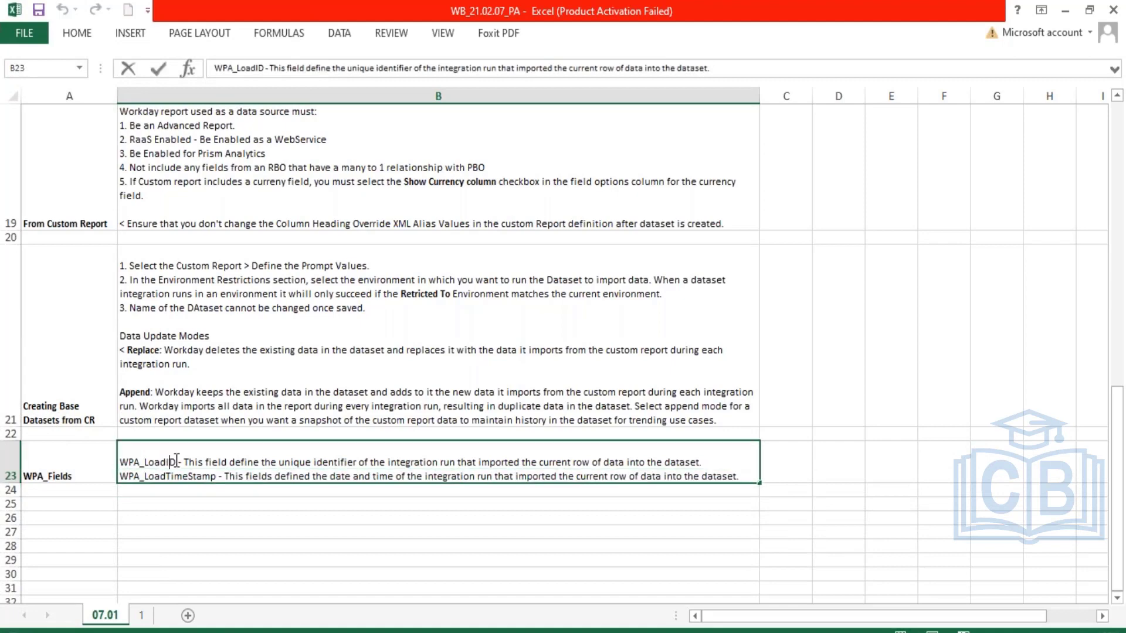
drag(175, 462, 117, 462)
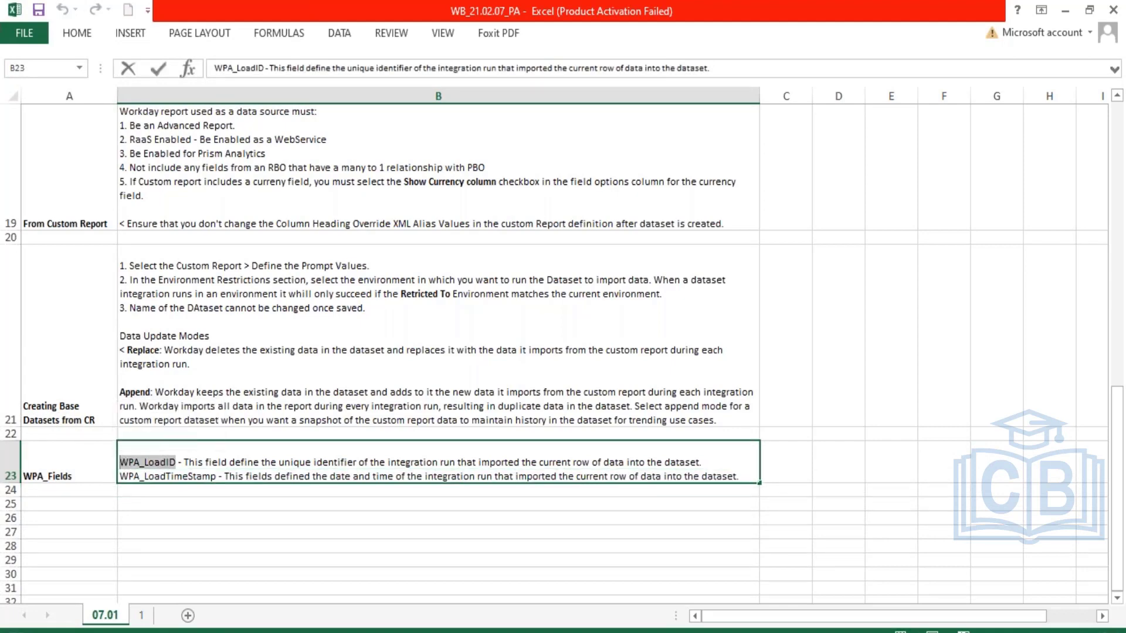
key(ctrl+b)
drag(215, 476, 110, 475)
key(ctrl+b)
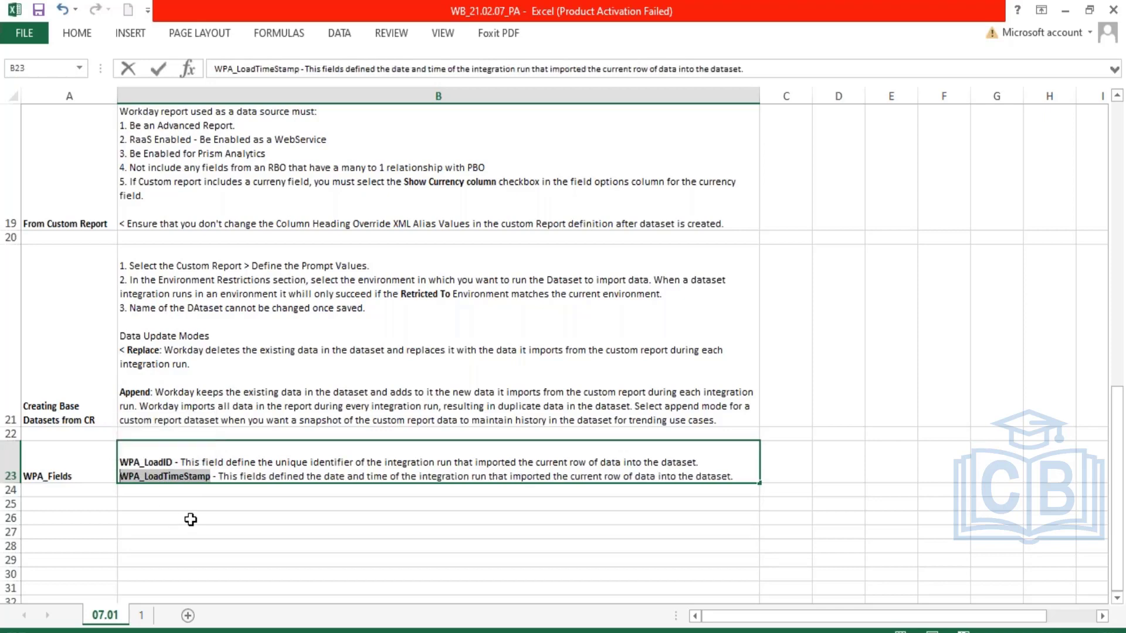
drag(189, 504, 189, 518)
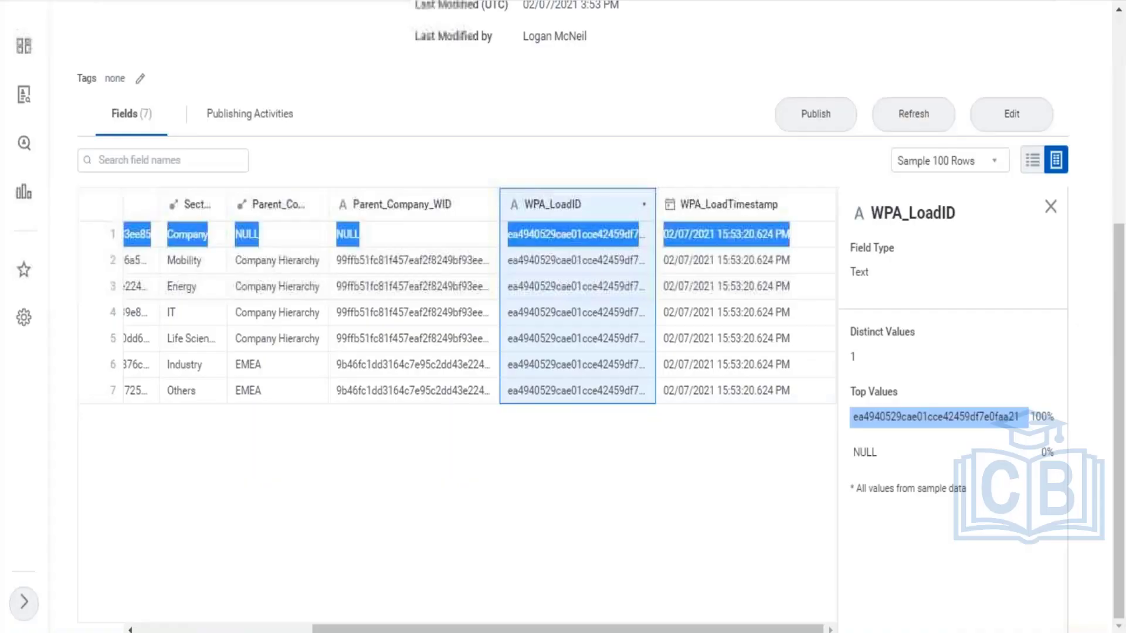
Switch to Workday, refresh the company details dataset and display its fields as a table of sample rows.
click(639, 492)
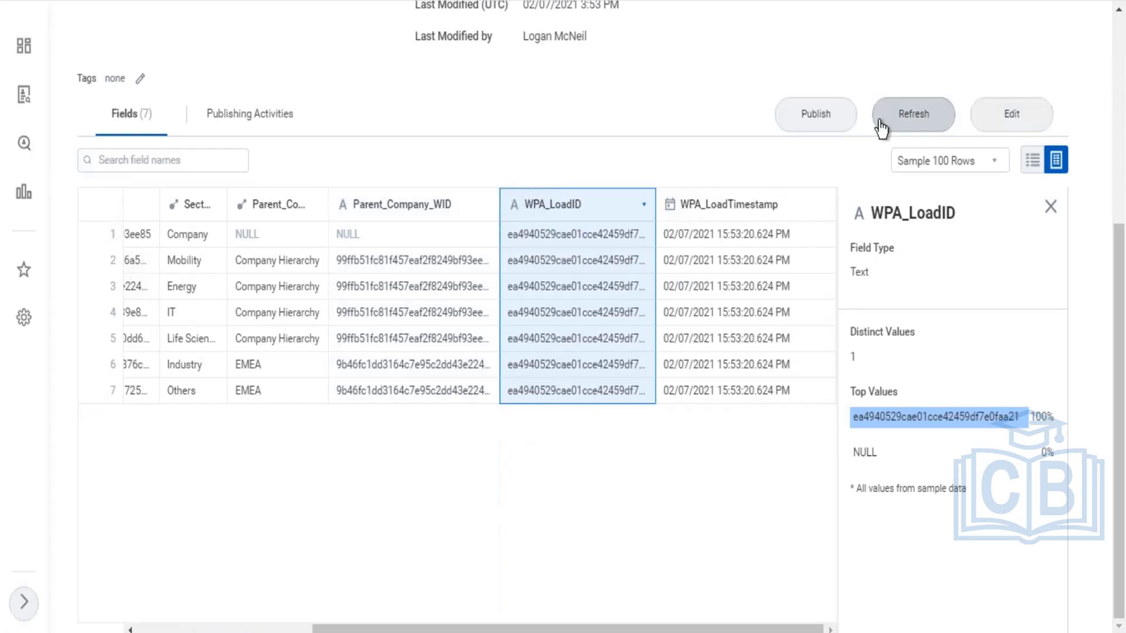
click(914, 114)
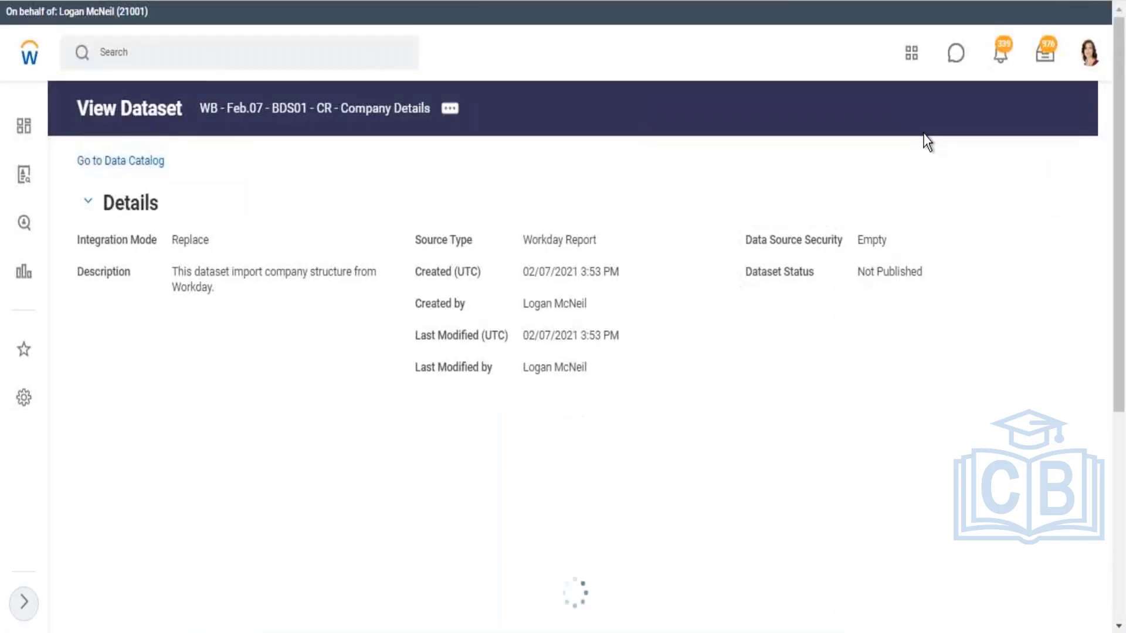
scroll(930, 239, down, 5)
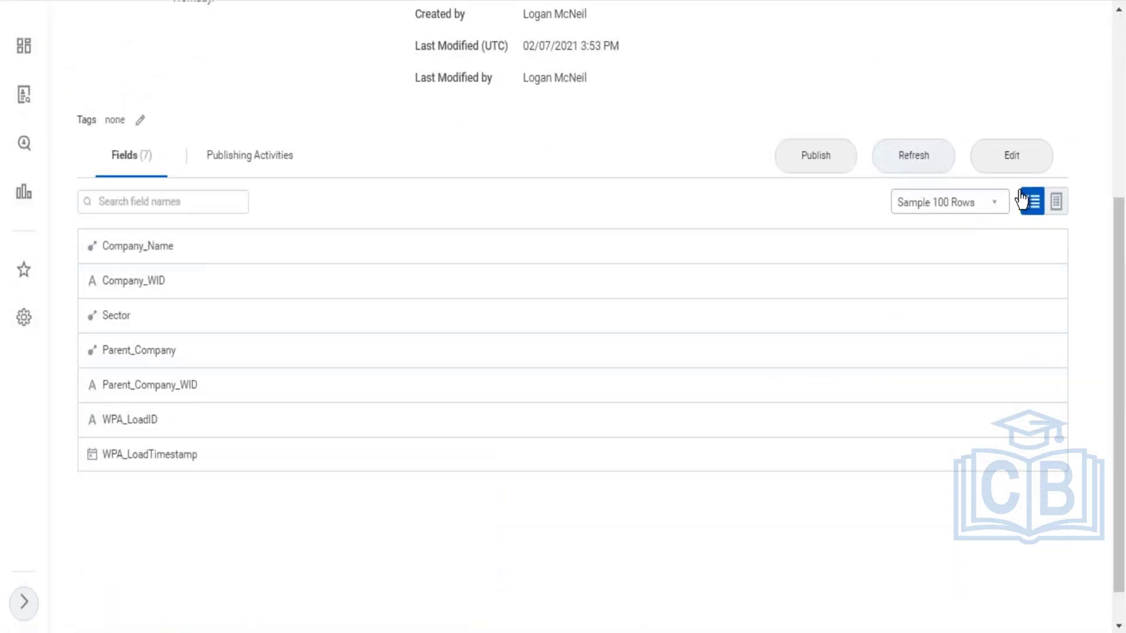
click(1058, 206)
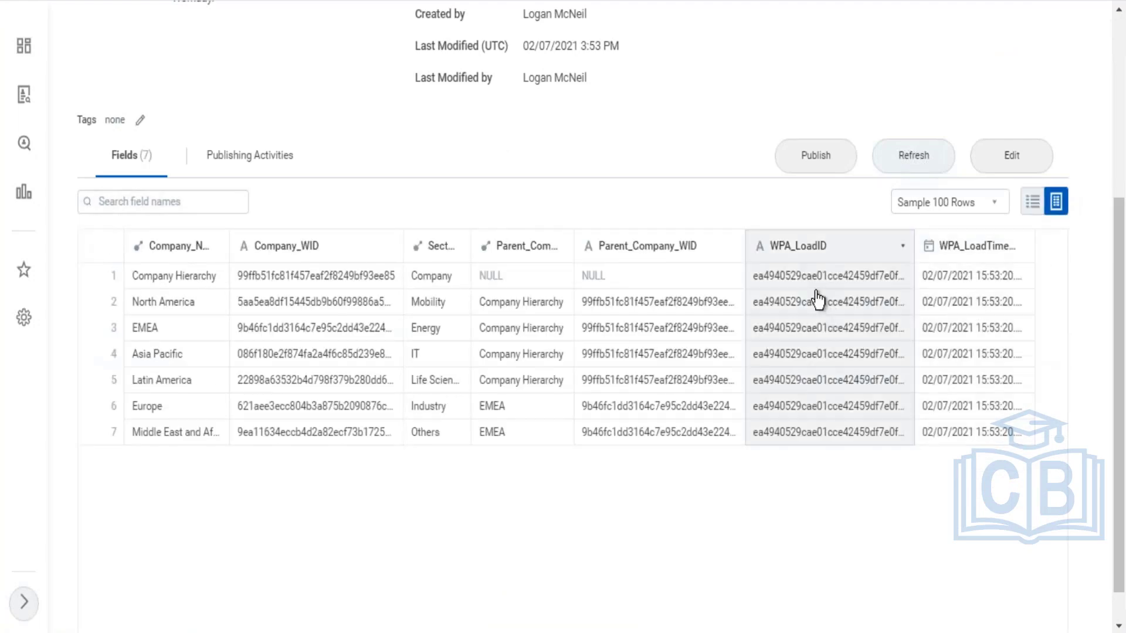
Check the WPA_LoadTimestamp field details and widen its column to read the full timestamps beside the WPA_LoadID values.
click(1032, 247)
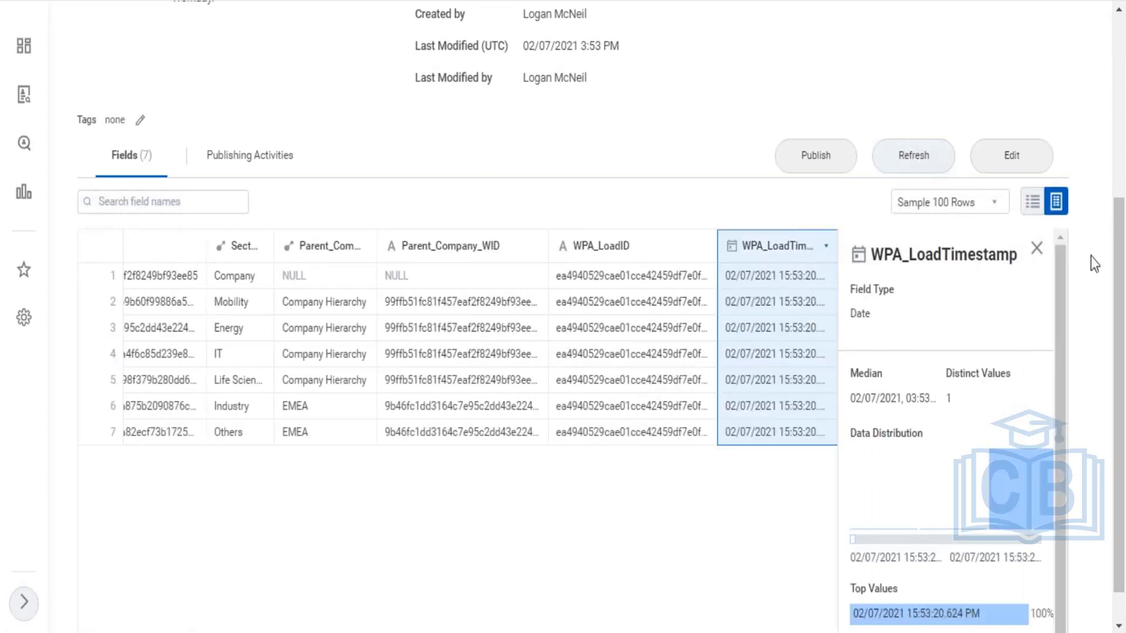
click(1037, 248)
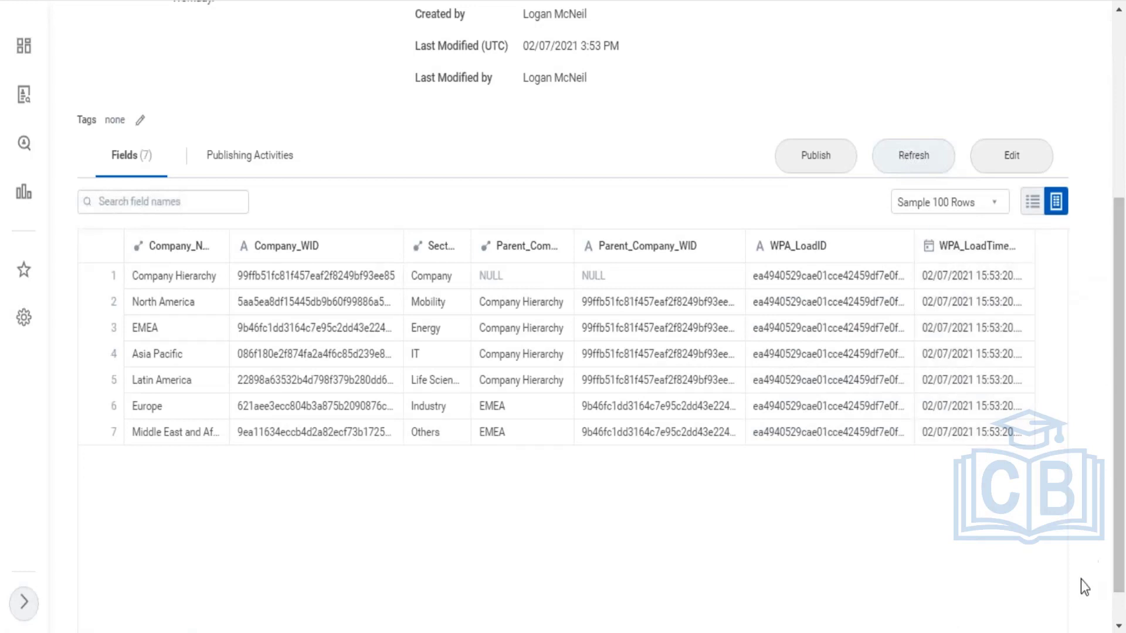
click(842, 415)
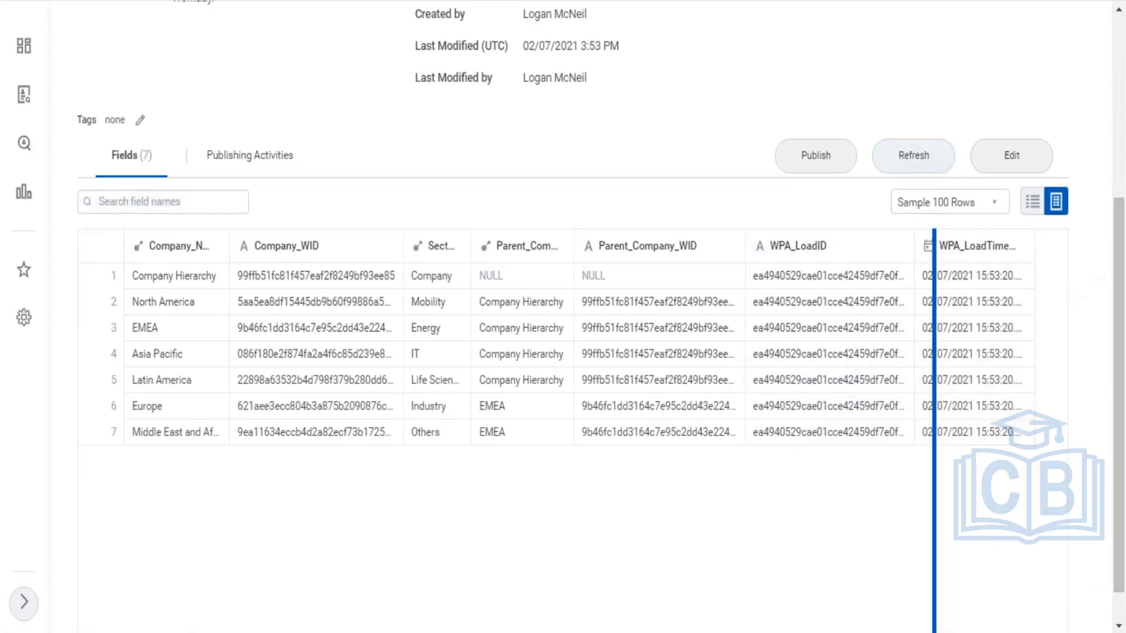
drag(949, 275, 820, 295)
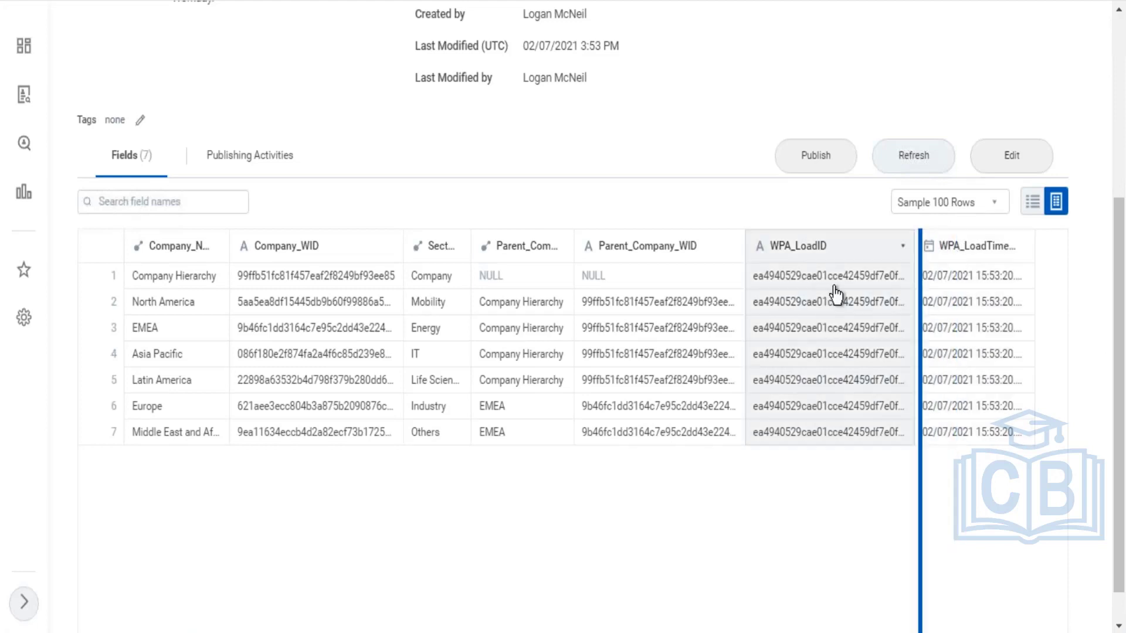
drag(852, 535, 851, 536)
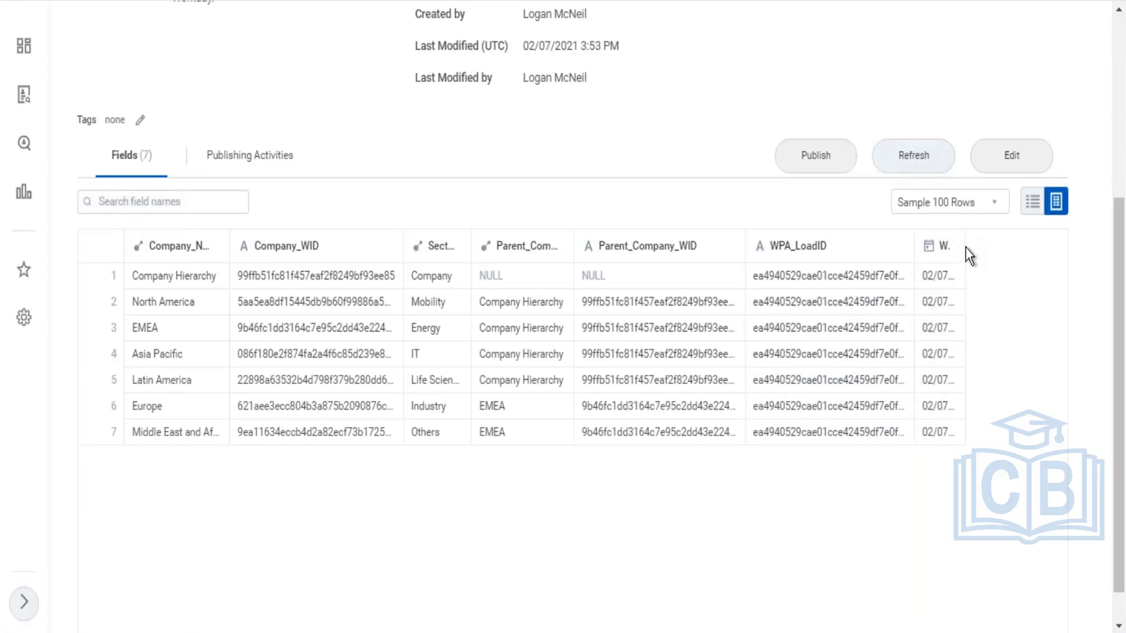
drag(965, 249, 1095, 243)
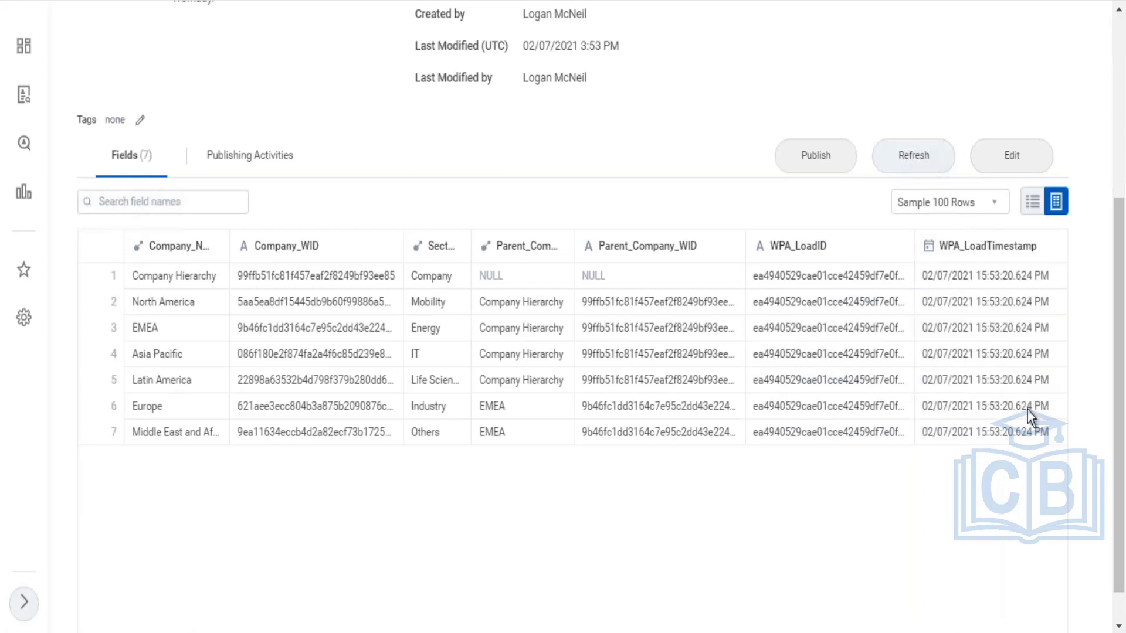
Refresh the dataset again and examine its integration mode, source type, creation and modification details, data source security and status.
click(908, 149)
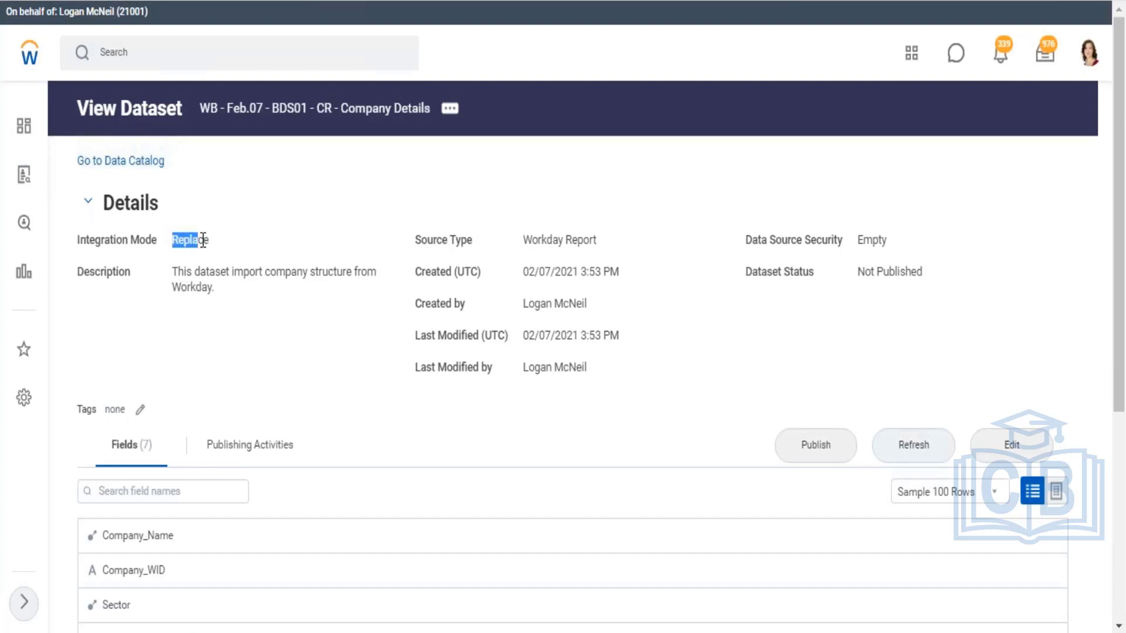
drag(203, 241, 594, 241)
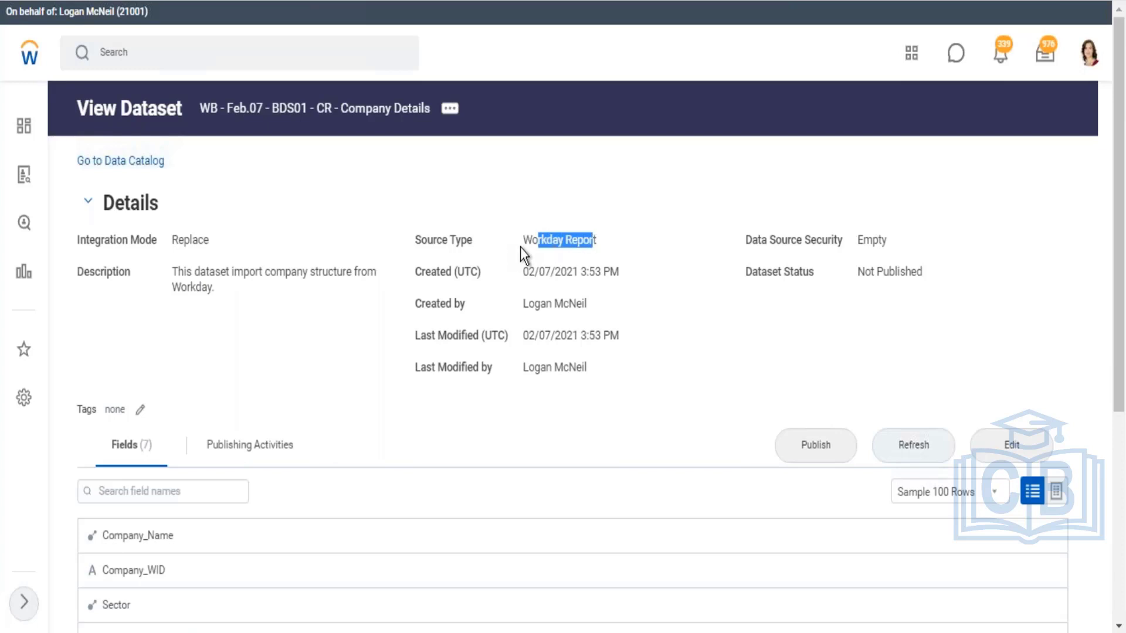
drag(526, 271, 595, 271)
drag(523, 304, 568, 303)
drag(529, 335, 610, 335)
drag(579, 272, 613, 283)
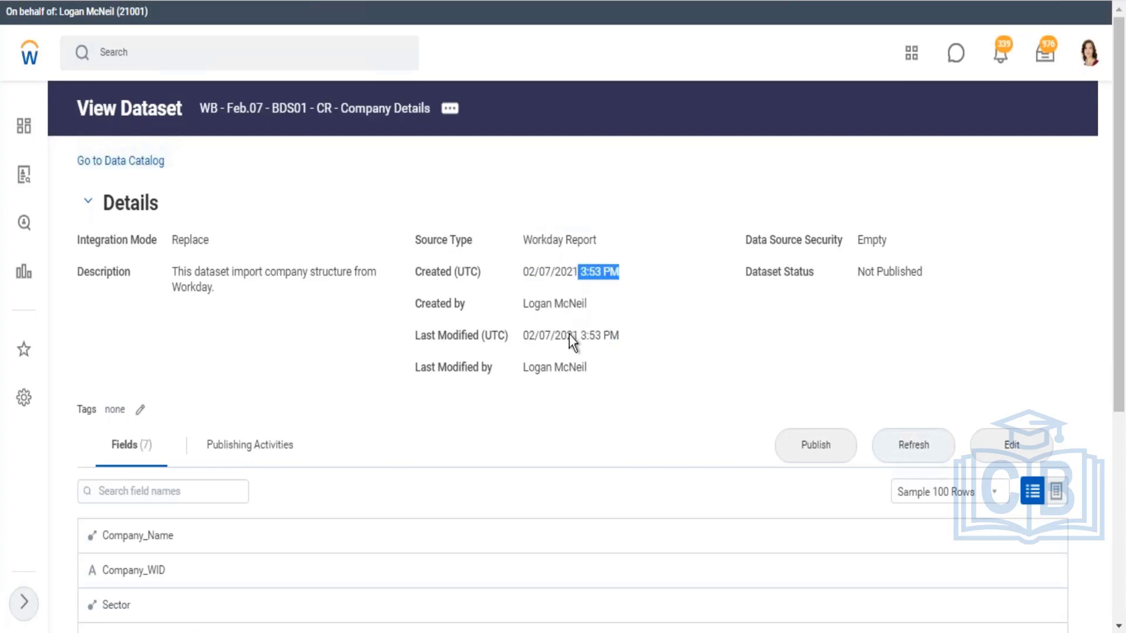
click(787, 248)
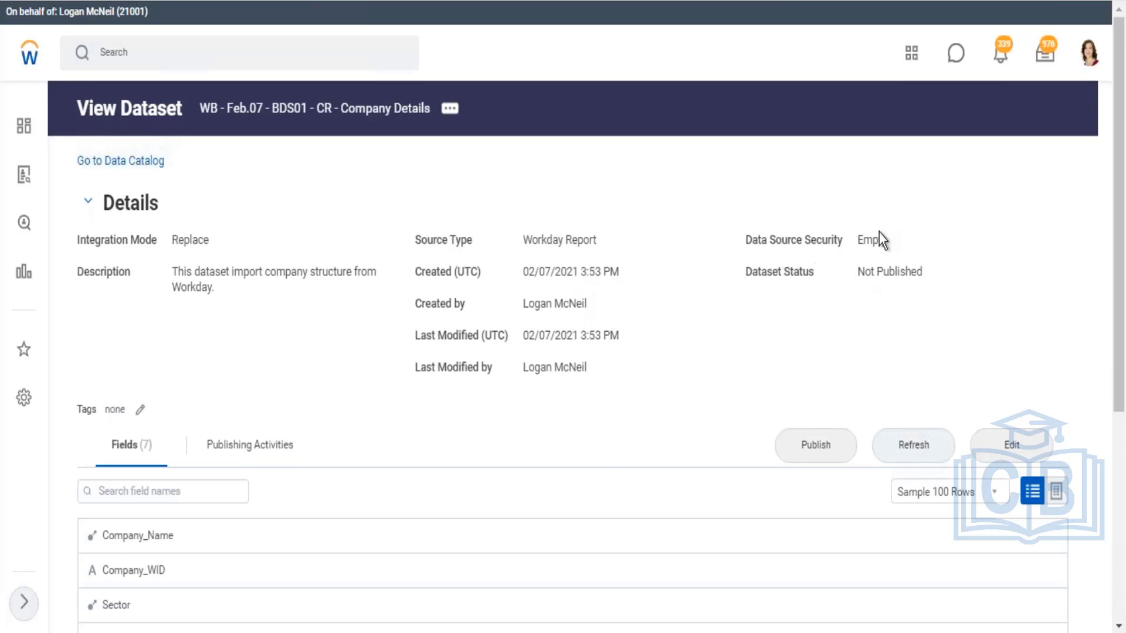
drag(851, 273, 884, 339)
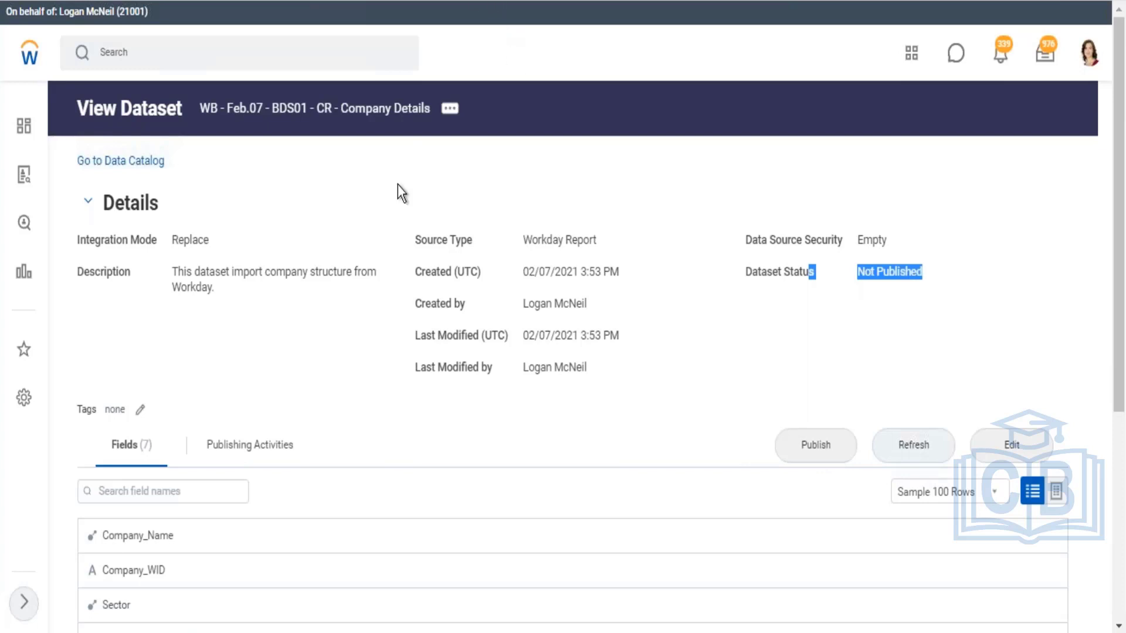
Create a new tag "WB - Feb.07" for the dataset and save it.
scroll(151, 402, down, 2)
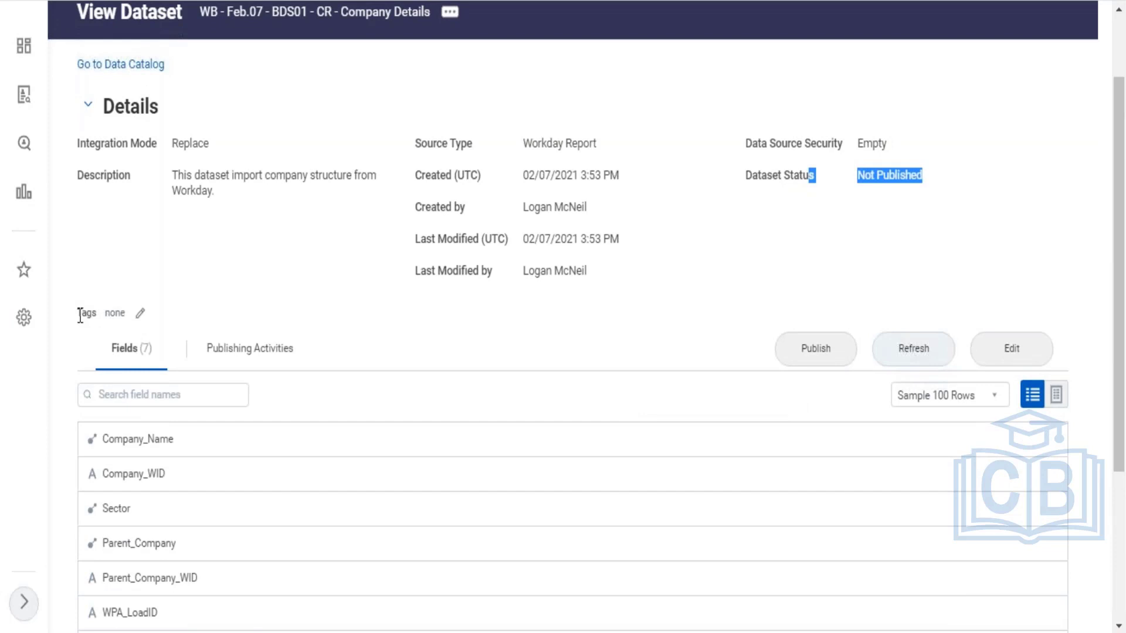
drag(76, 313, 125, 315)
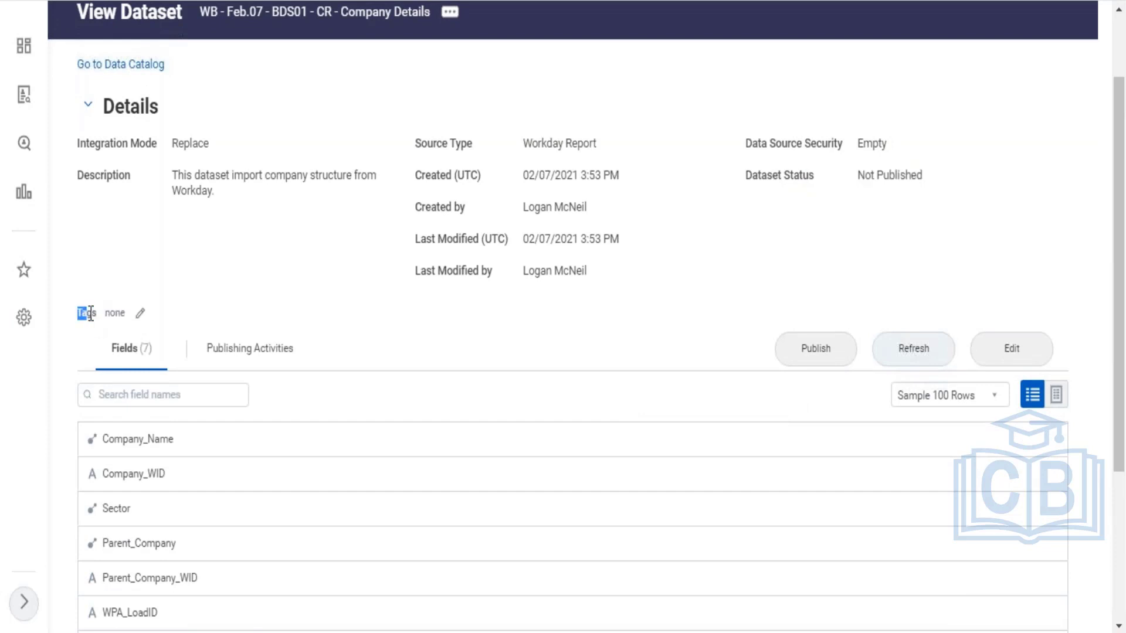
click(231, 286)
click(141, 313)
click(409, 306)
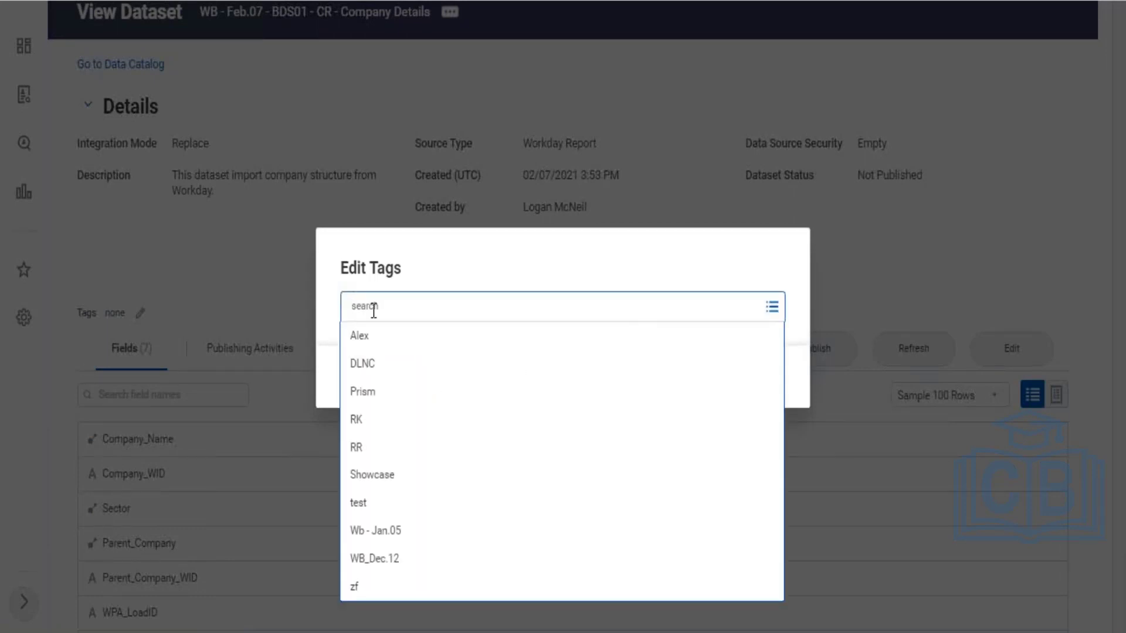
text(wb)
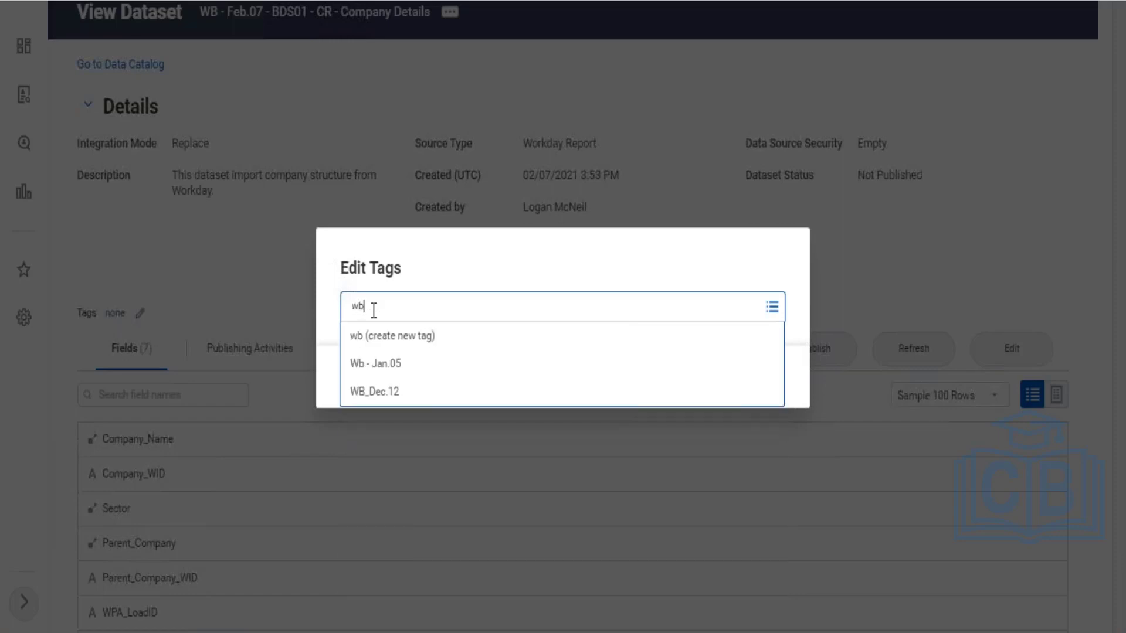
key(ctrl+a)
key(BackSpace)
text(WB)
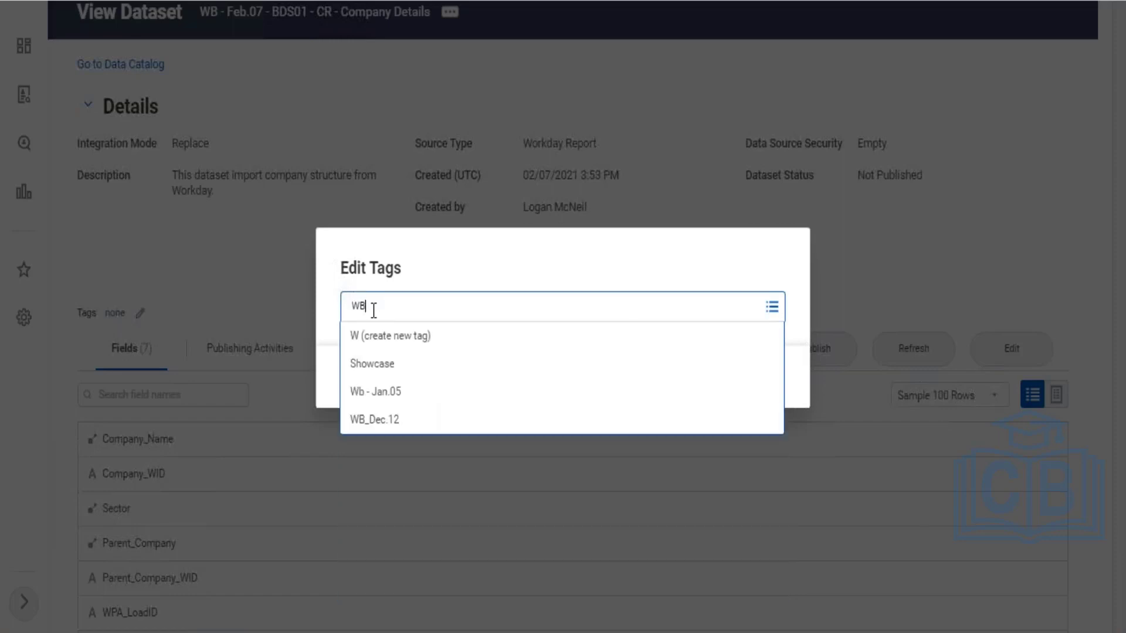
text( - Fe)
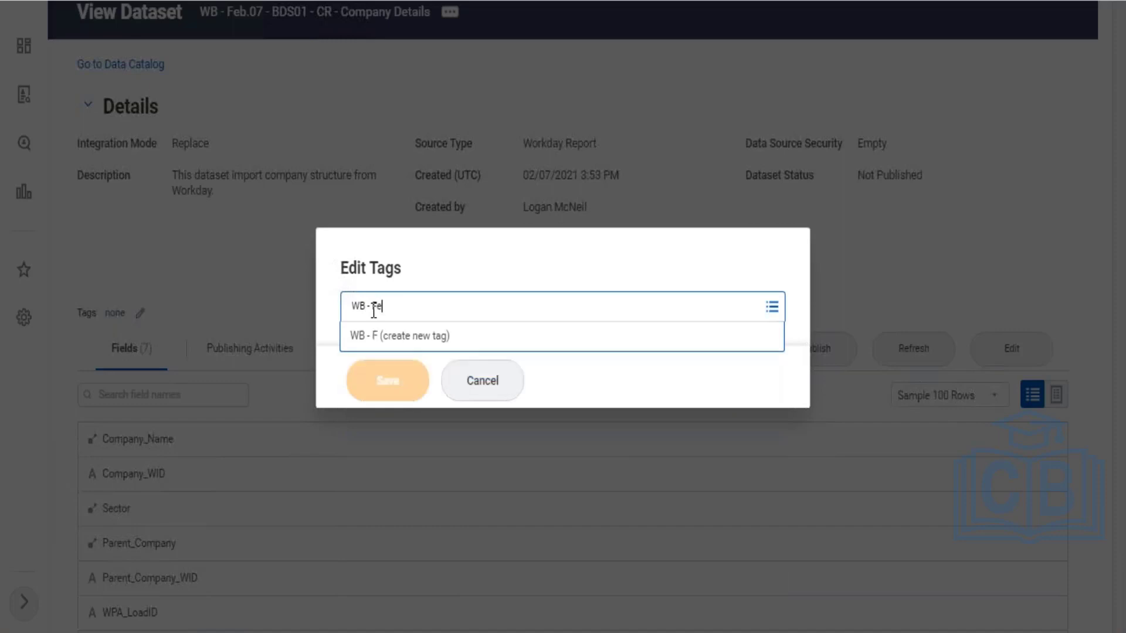
text(b.07)
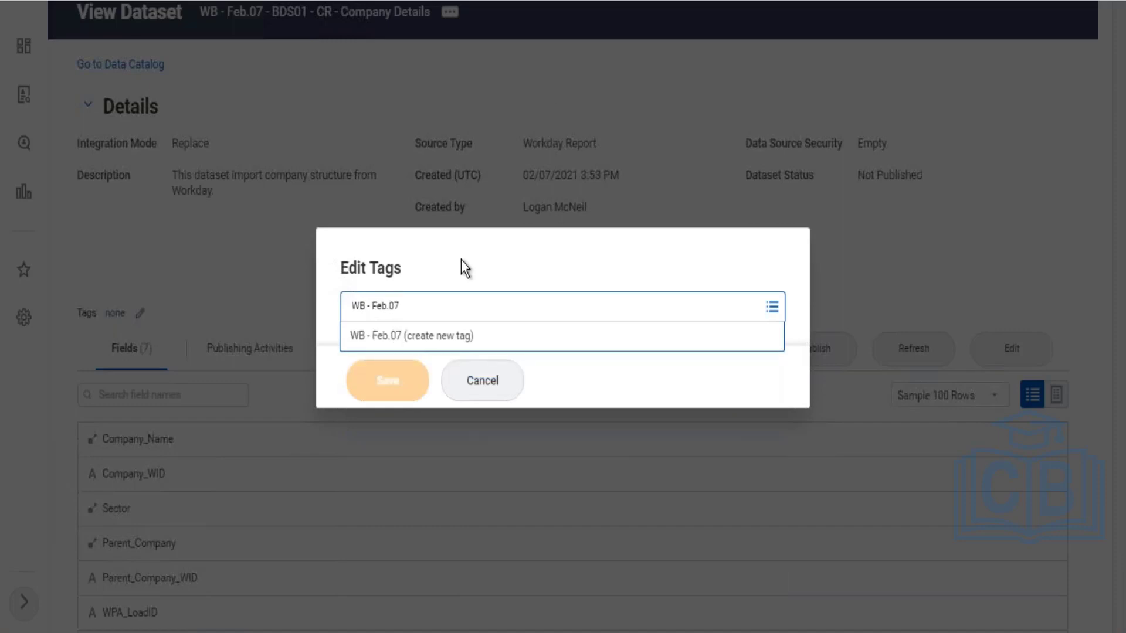
click(436, 340)
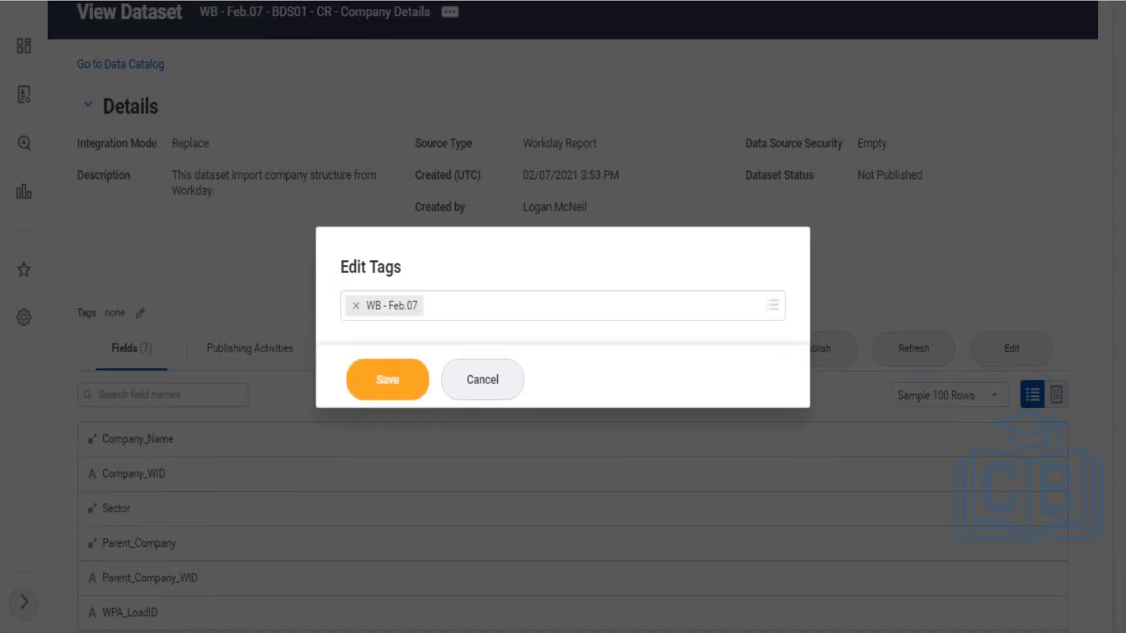
click(415, 378)
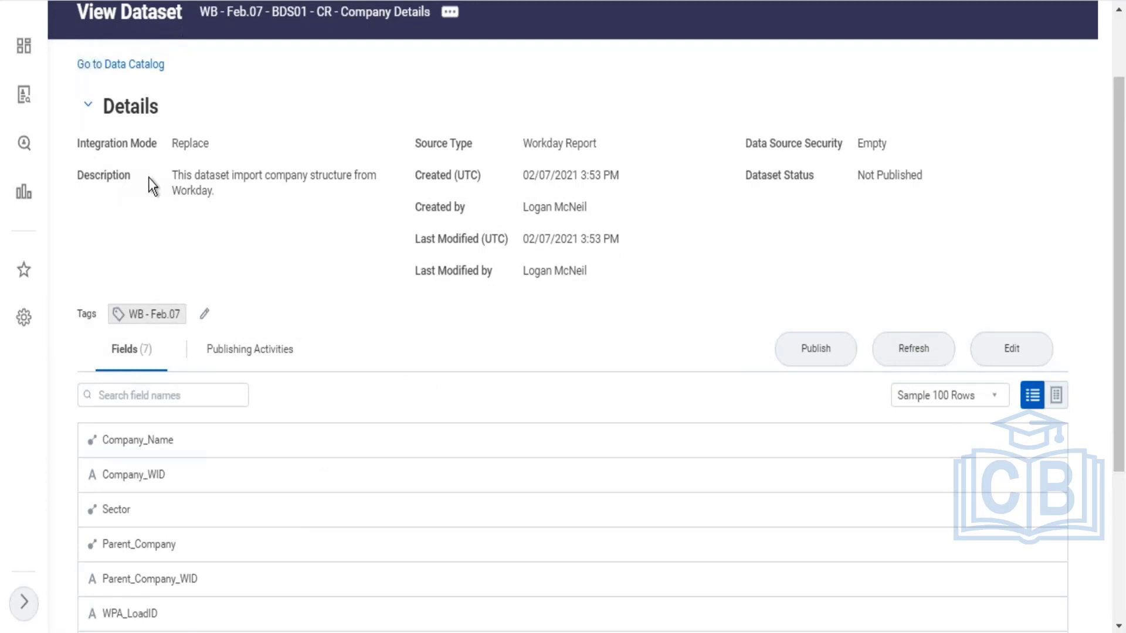
Review the details and field list of the Company Details dataset, and open the dataset for editing.
scroll(141, 164, up, 2)
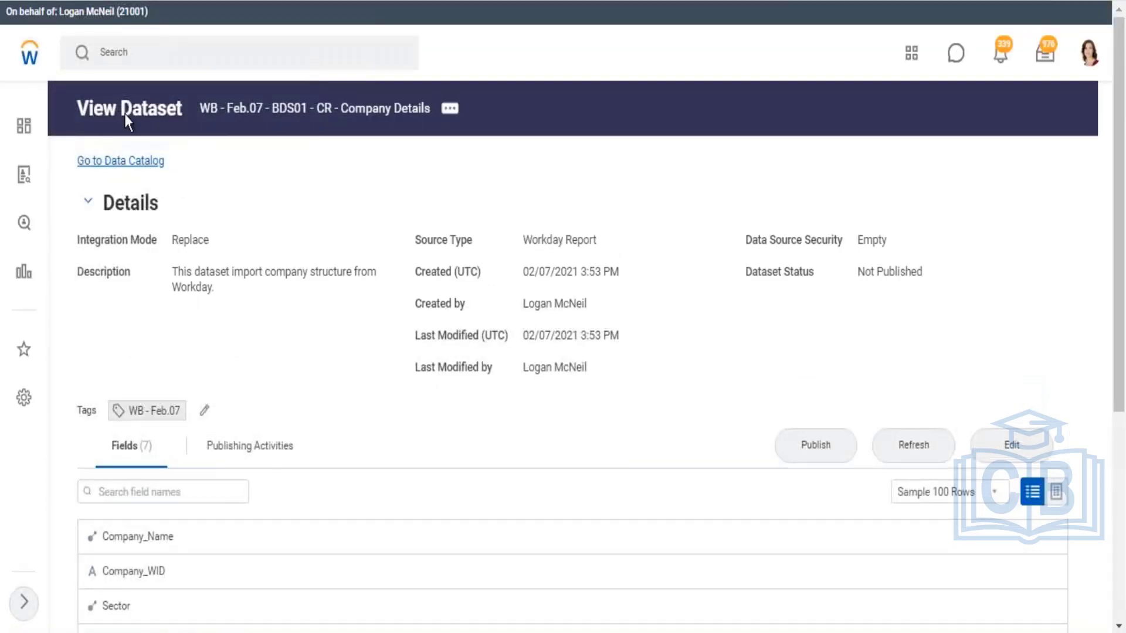
triple_click(230, 107)
click(719, 101)
scroll(786, 91, down, 2)
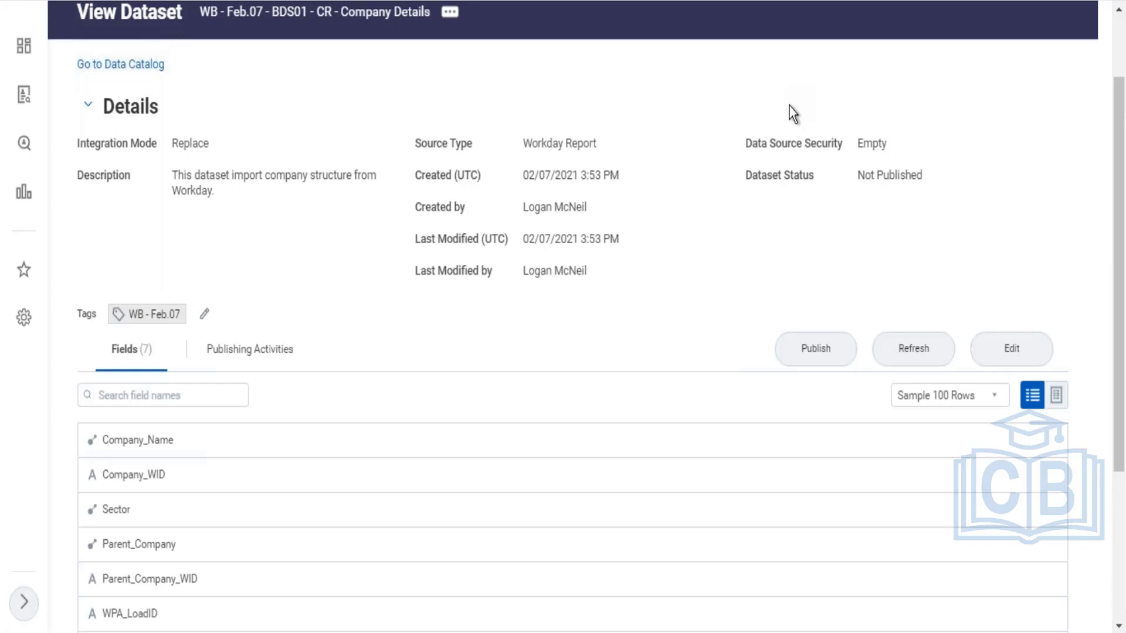
scroll(797, 119, down, 3)
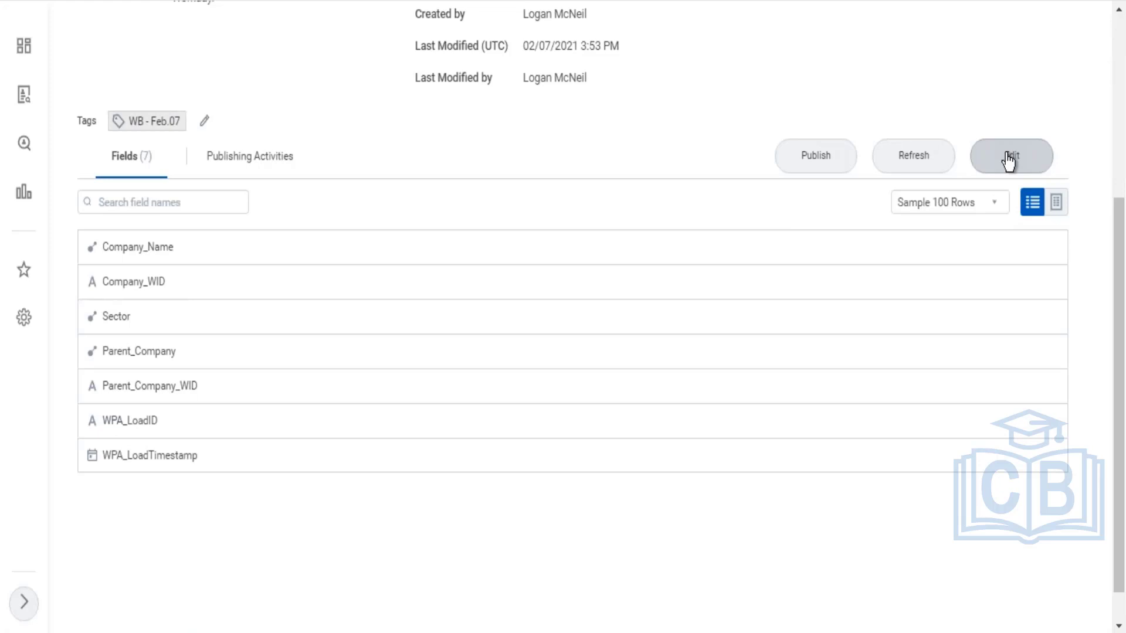
click(1009, 158)
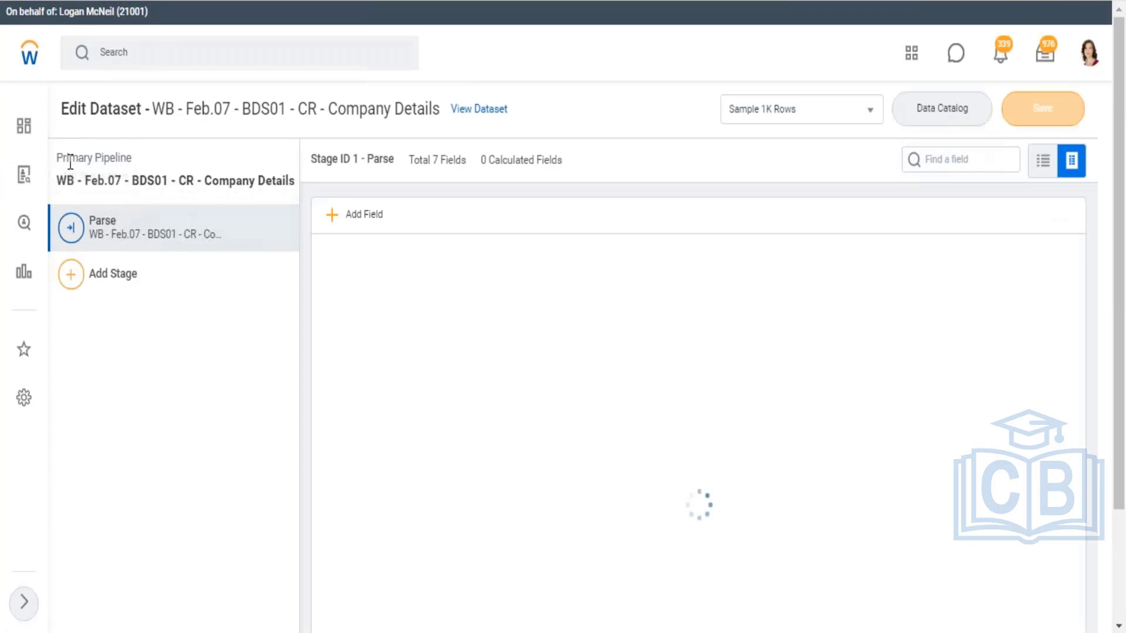
Compare the primary pipeline's name with the dataset name in the dataset editor.
drag(66, 157, 124, 161)
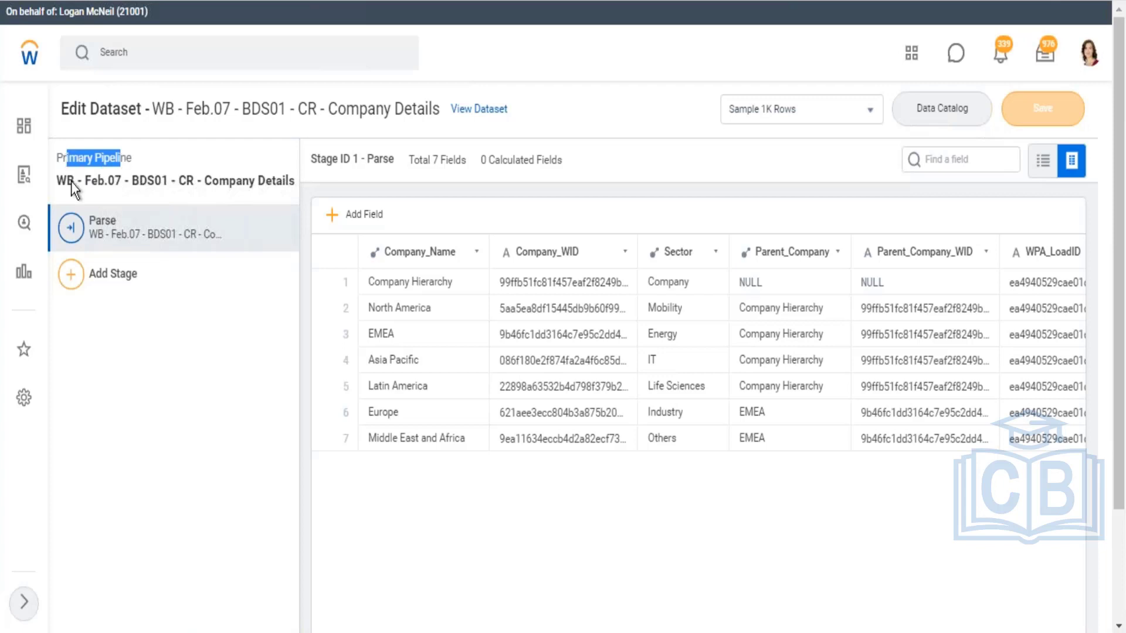
drag(68, 180, 298, 177)
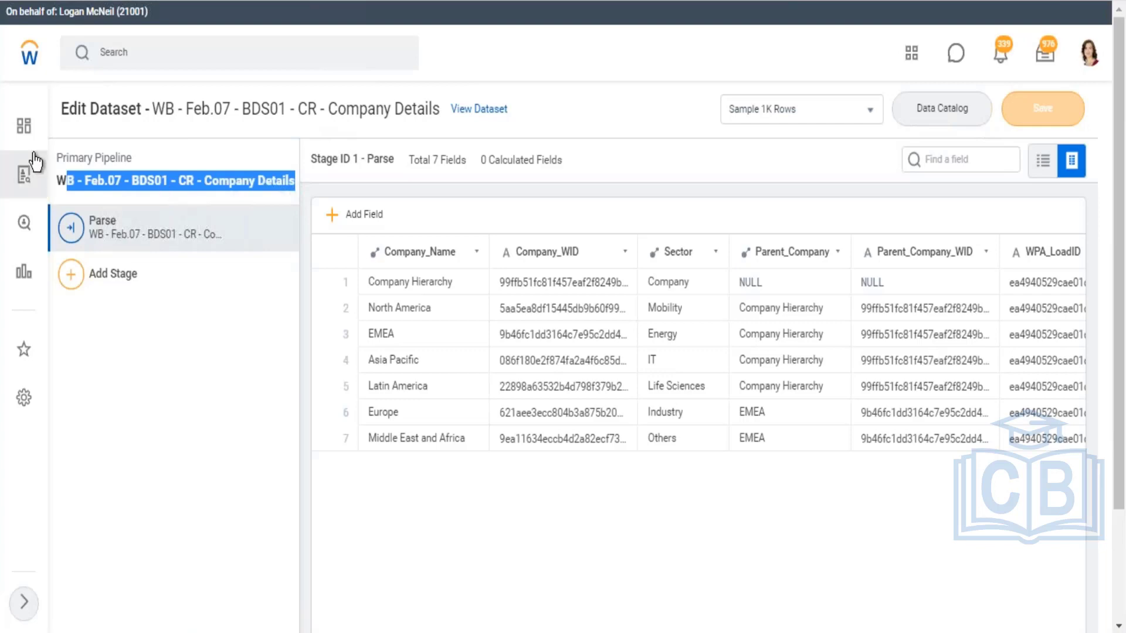
drag(57, 157, 127, 150)
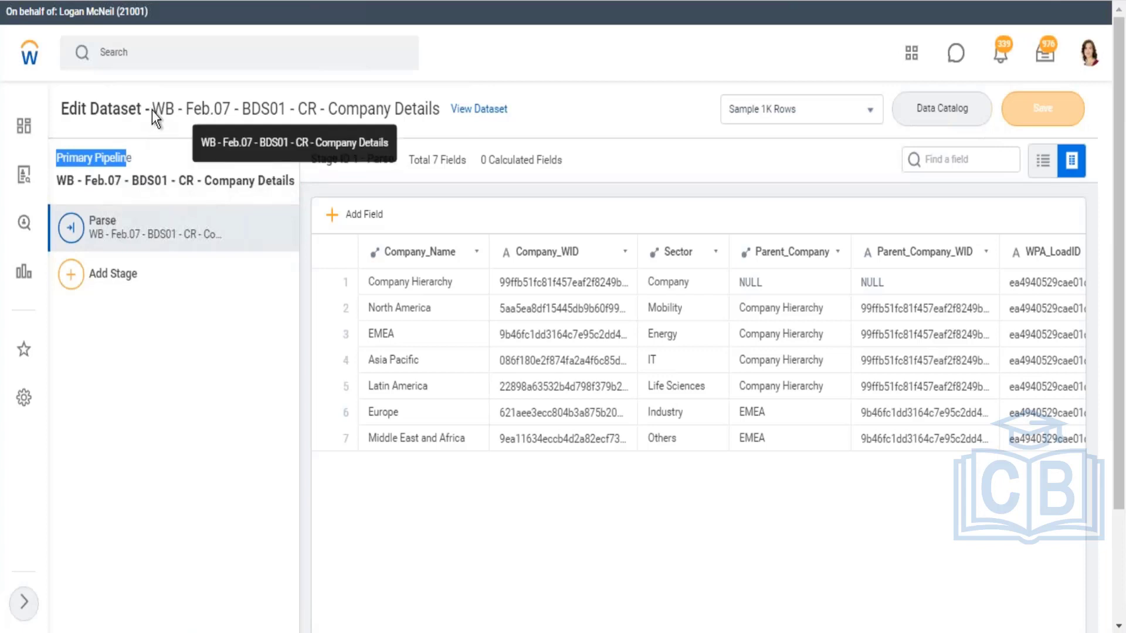
drag(152, 112, 441, 110)
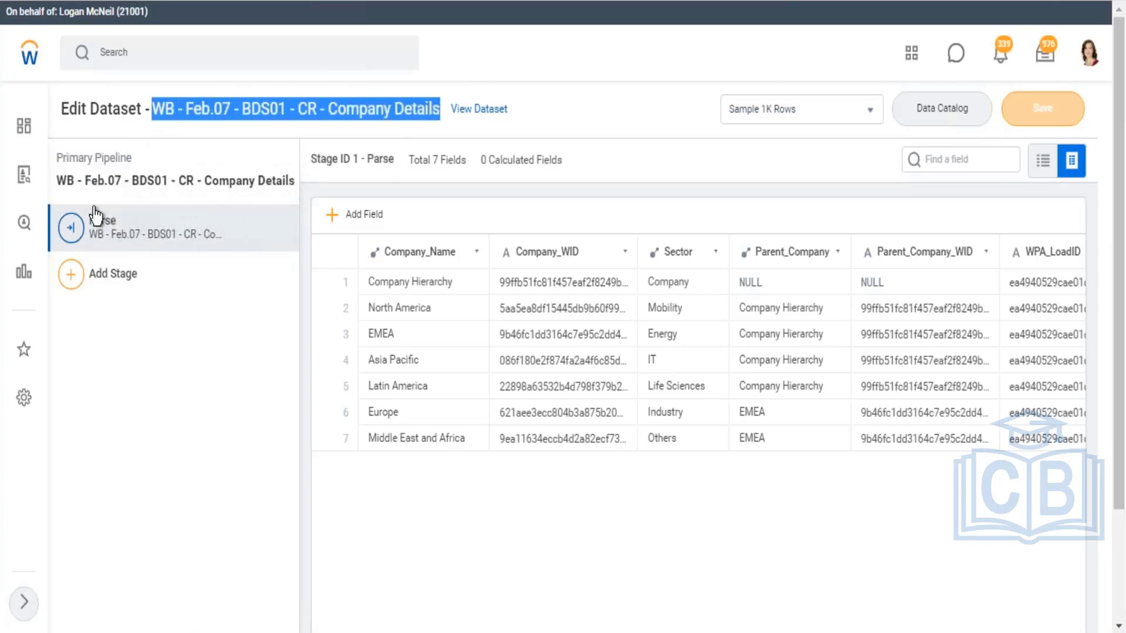
drag(57, 181, 304, 171)
click(207, 164)
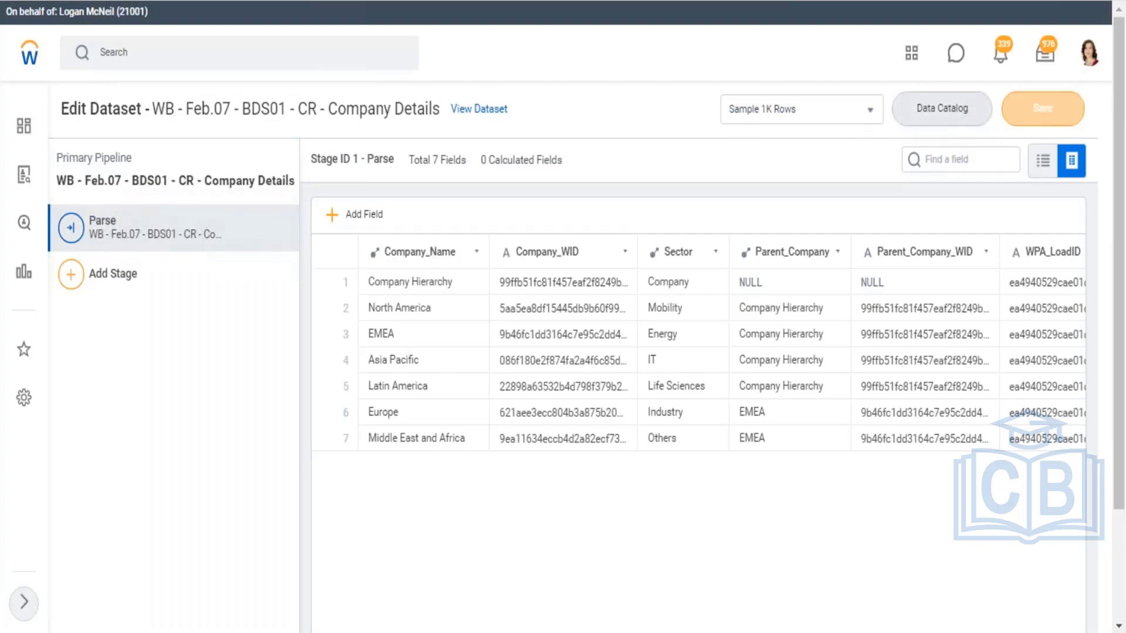
Return to the Data Catalog and filter the datasets by the tag WB - Feb.07.
click(912, 122)
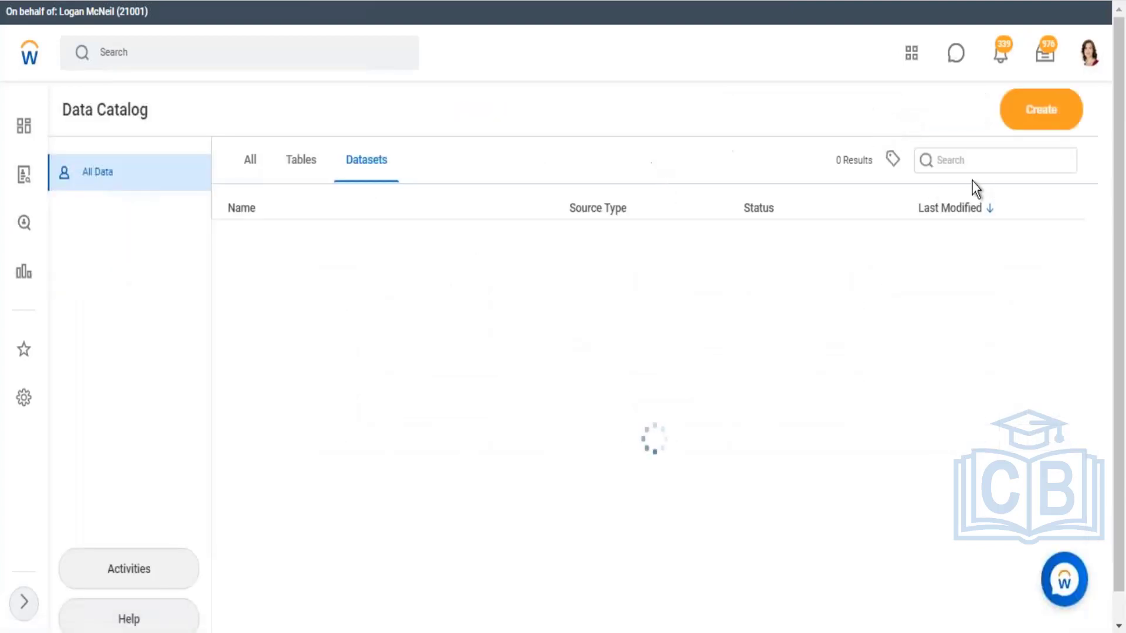
click(893, 159)
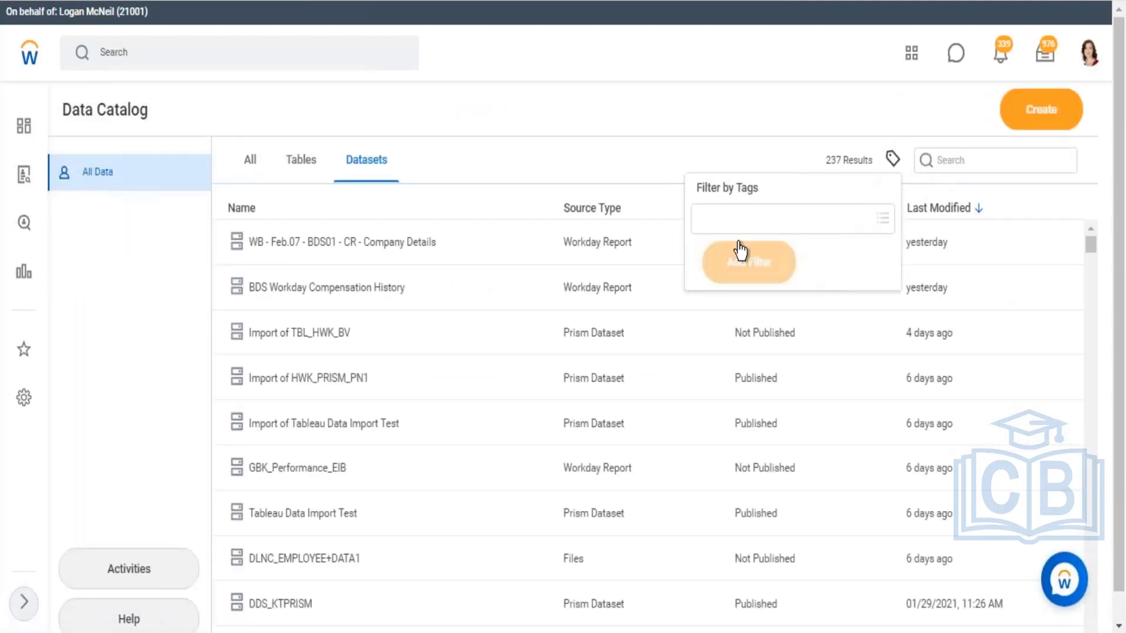
click(786, 219)
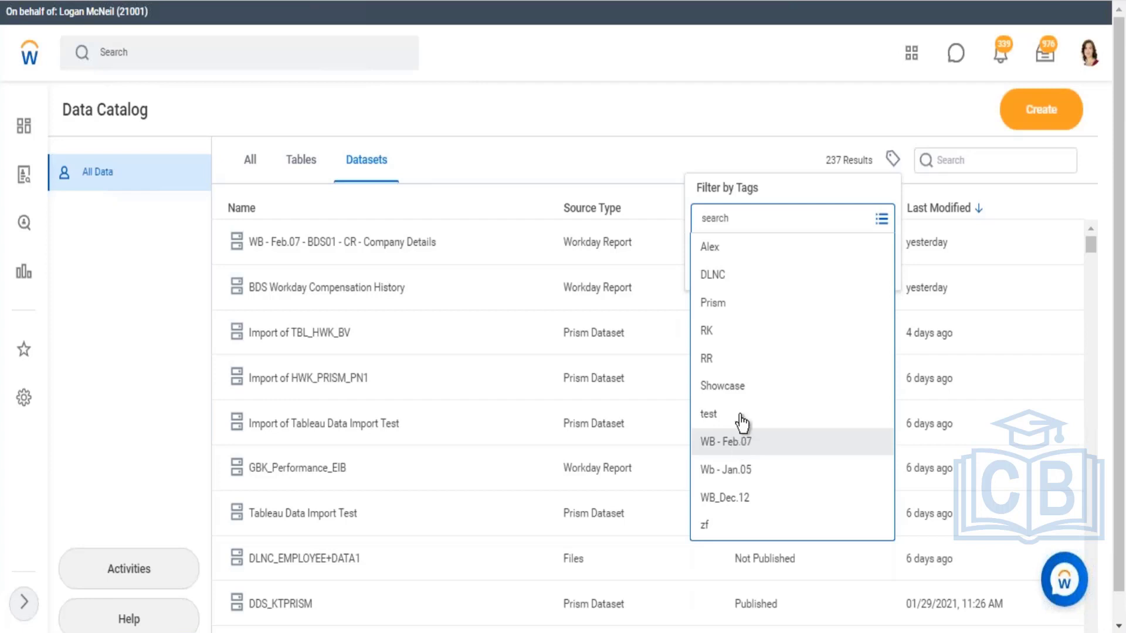
click(738, 443)
click(752, 264)
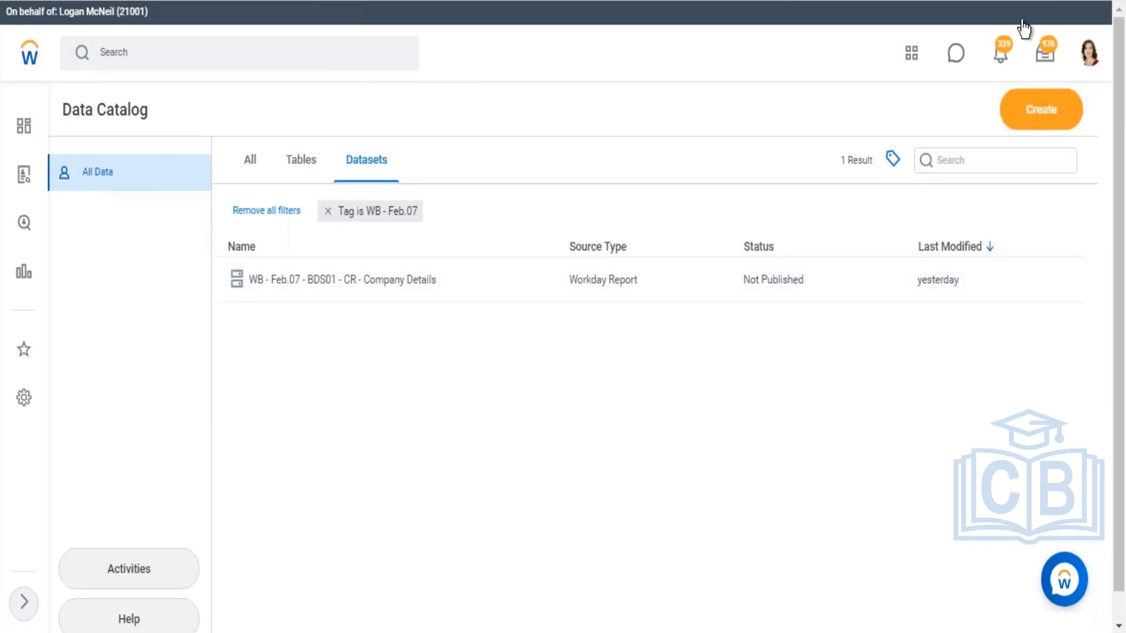
click(1044, 113)
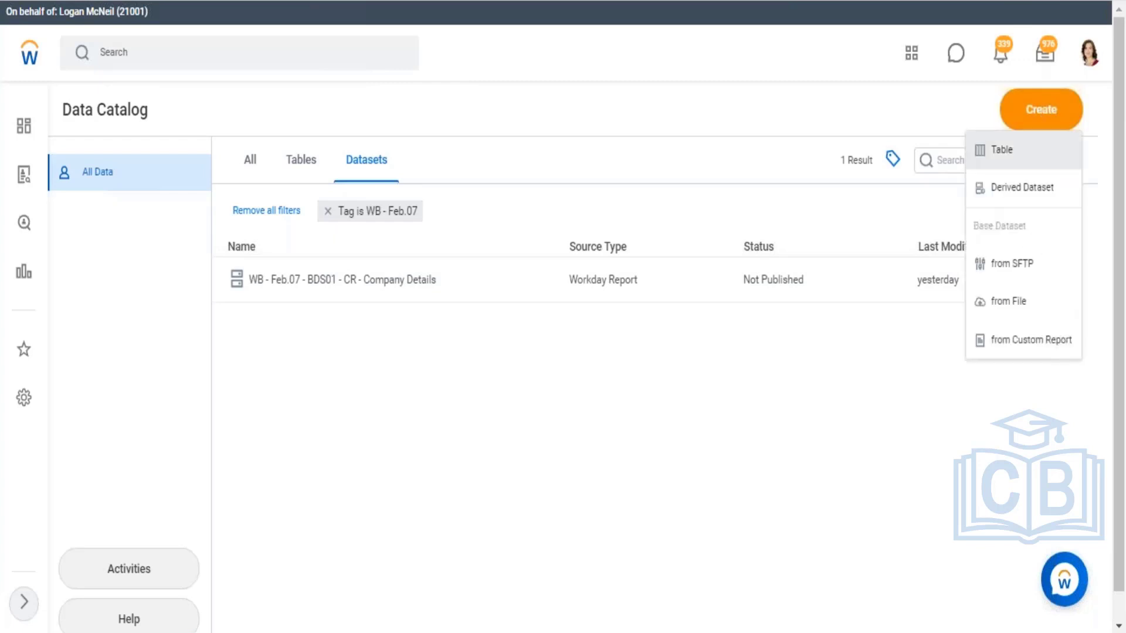
click(1027, 346)
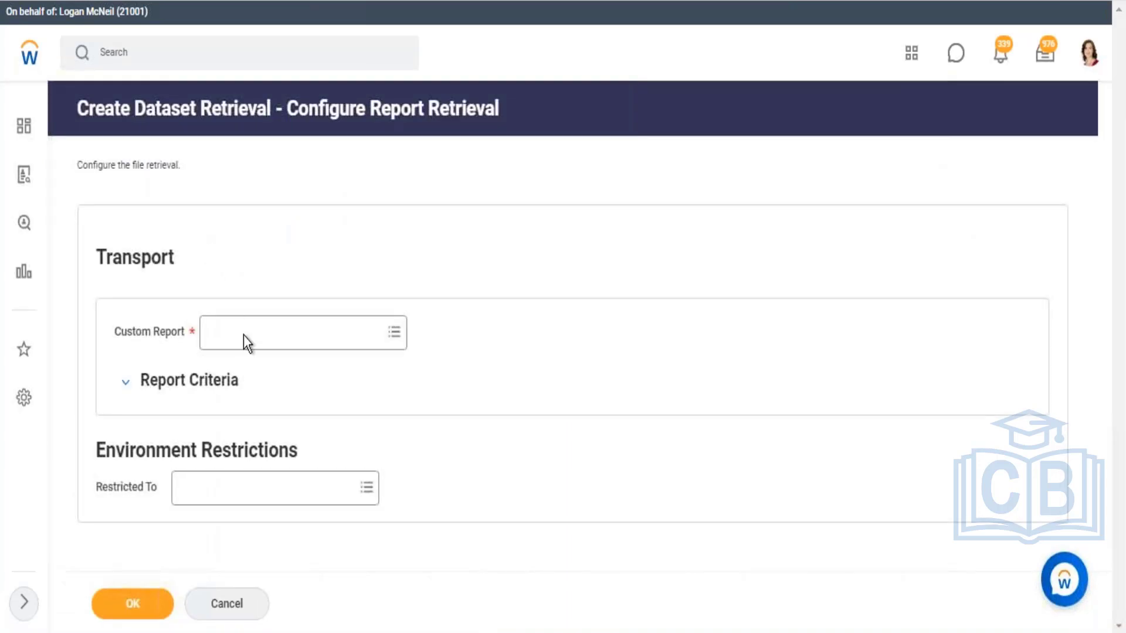
click(244, 335)
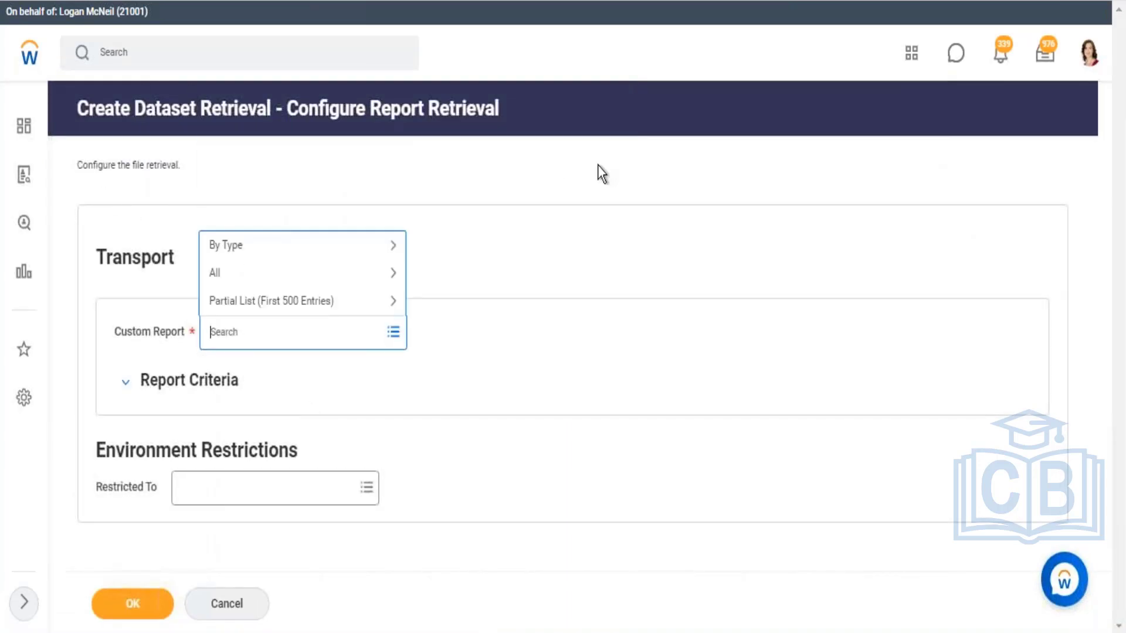
click(226, 599)
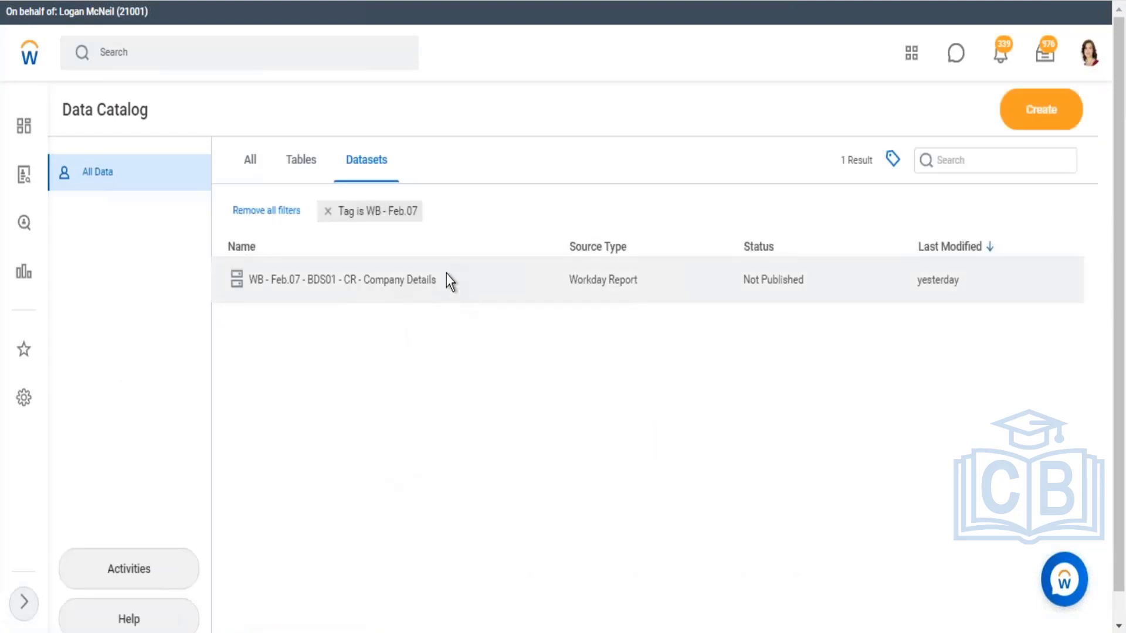
Open the WB - Feb.07 - BDS01 - CR - Company Details dataset in a separate tab and copy its title text.
click(269, 283)
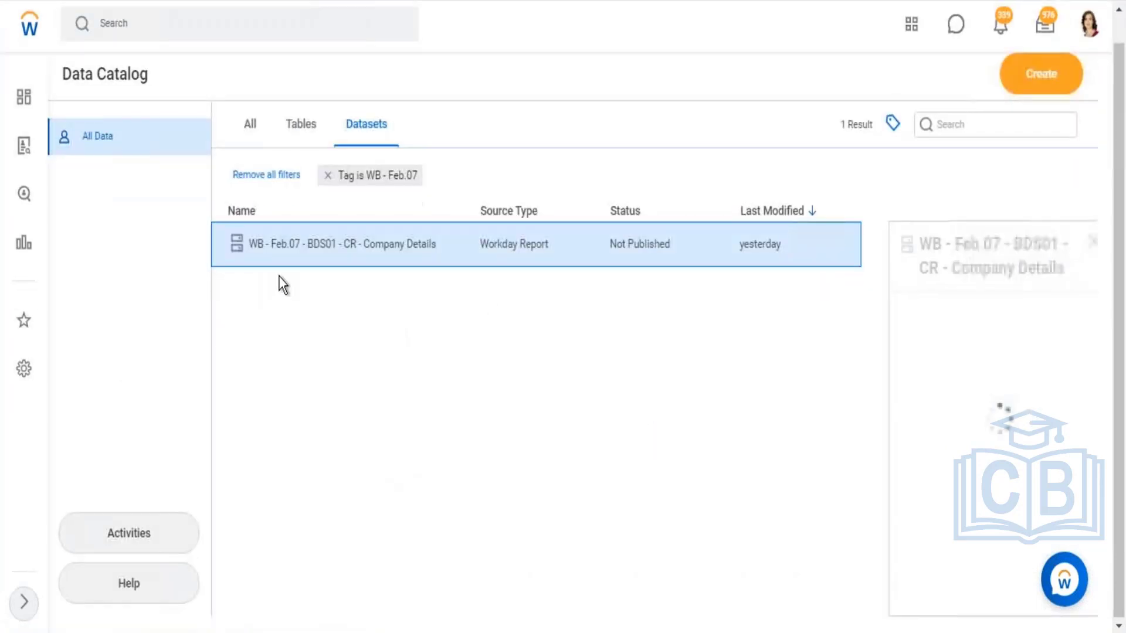
right_click(328, 246)
click(374, 265)
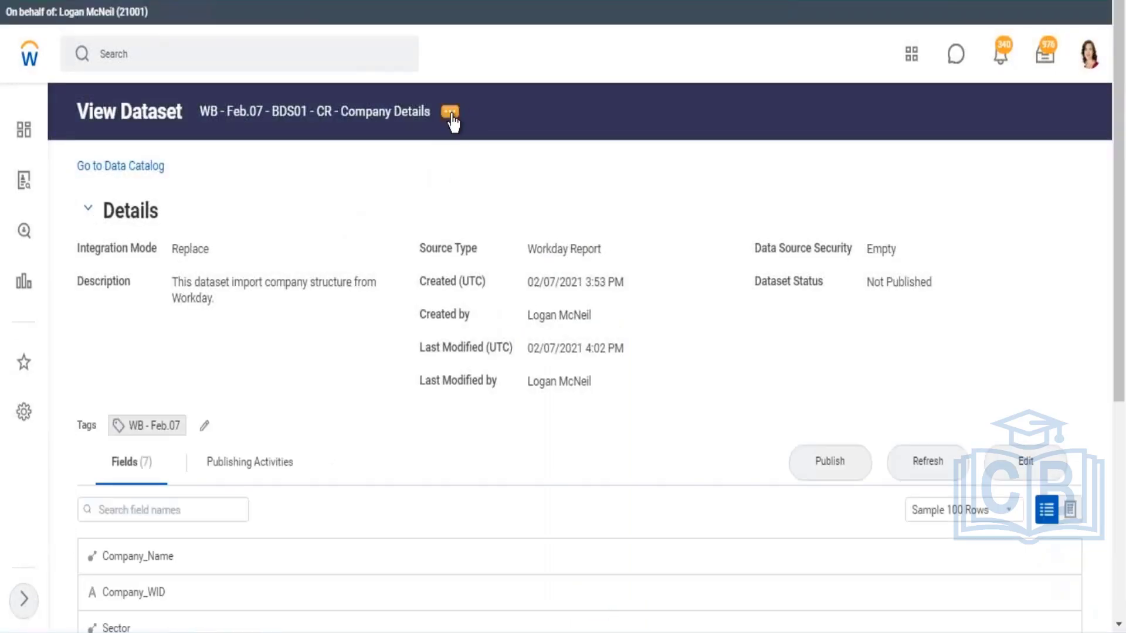
click(450, 112)
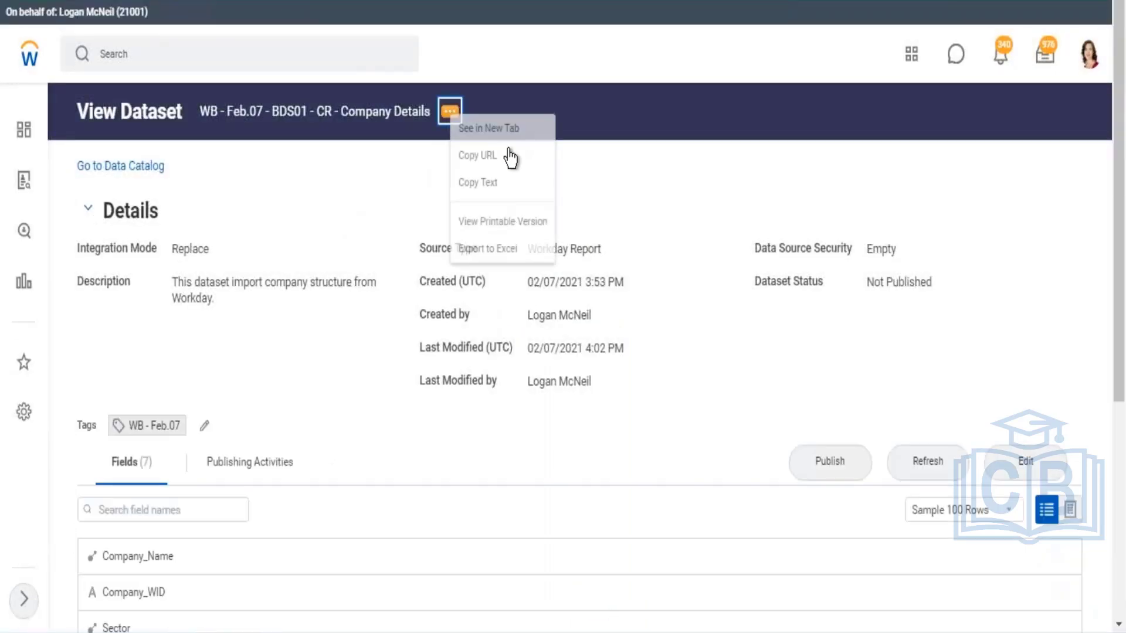
click(490, 182)
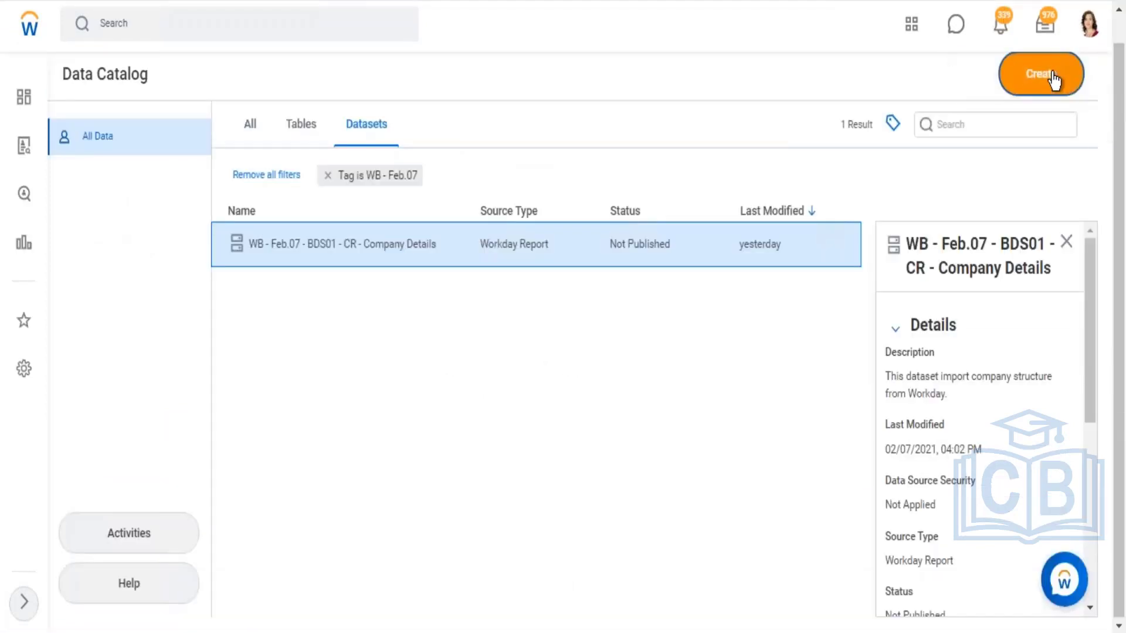
Start a base dataset from a custom report and choose ZF - 02 - Supervisory Structure as the report.
click(1043, 74)
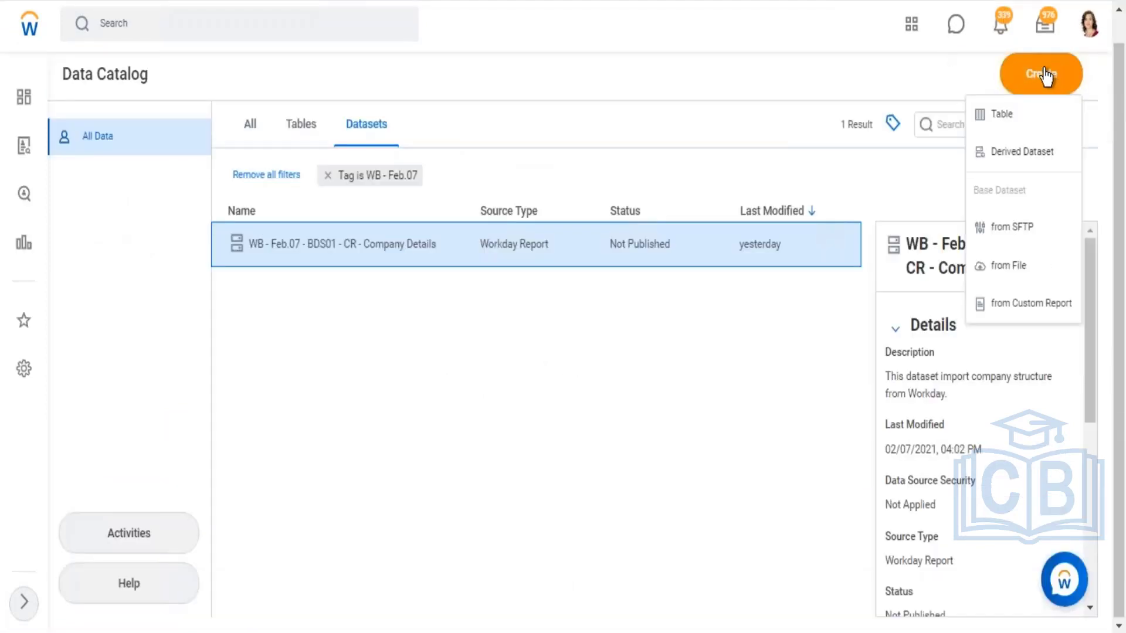
click(1008, 305)
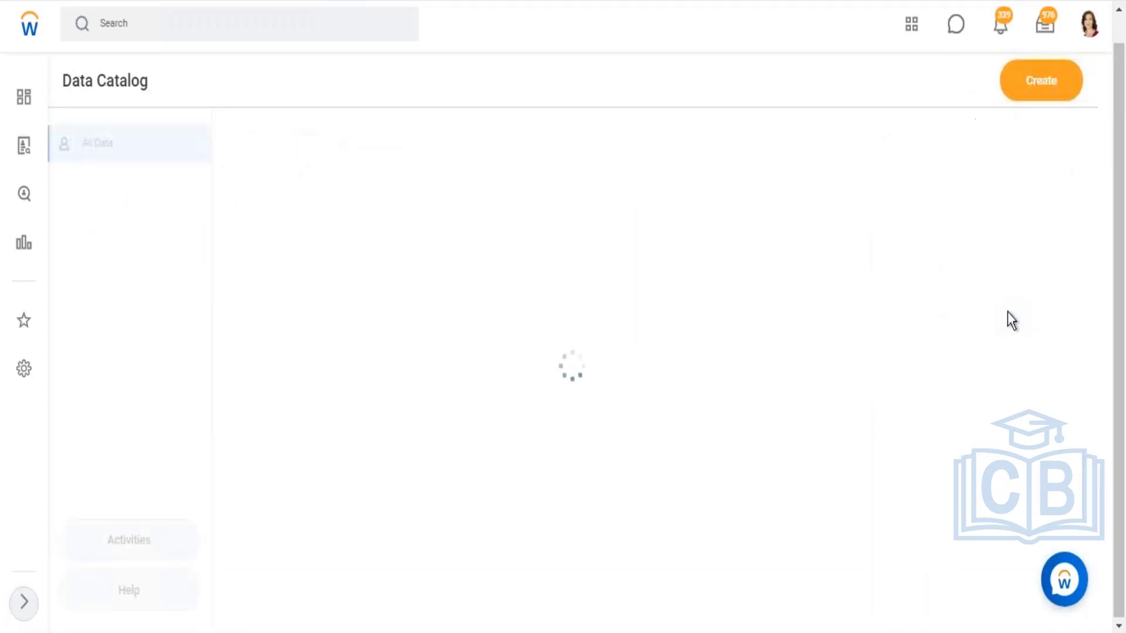
click(246, 333)
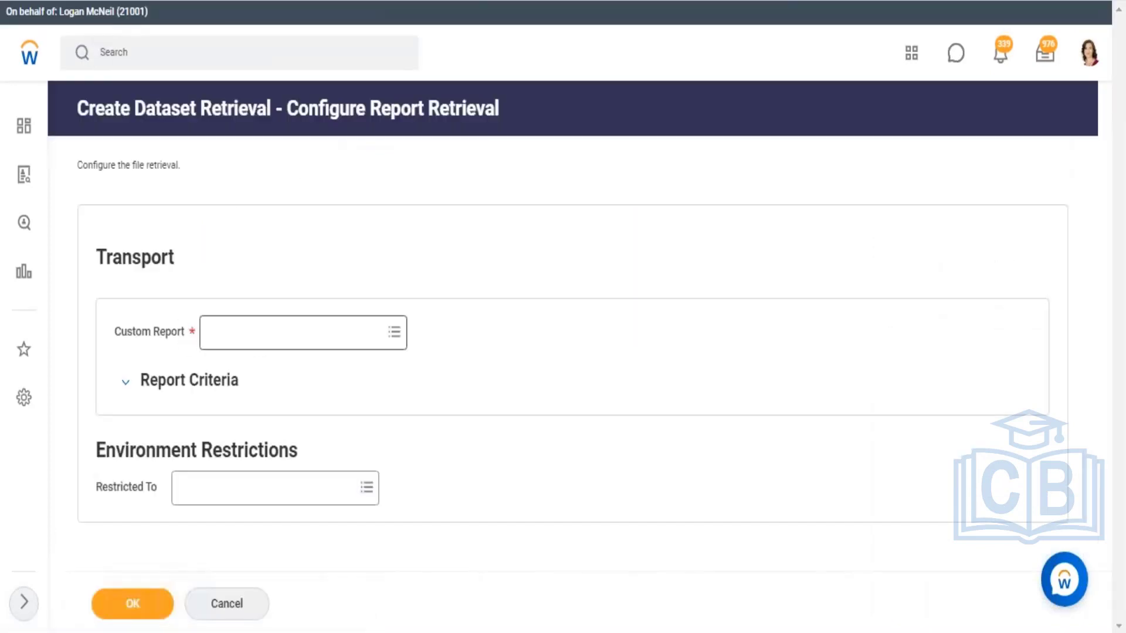
text(zf)
key(Return)
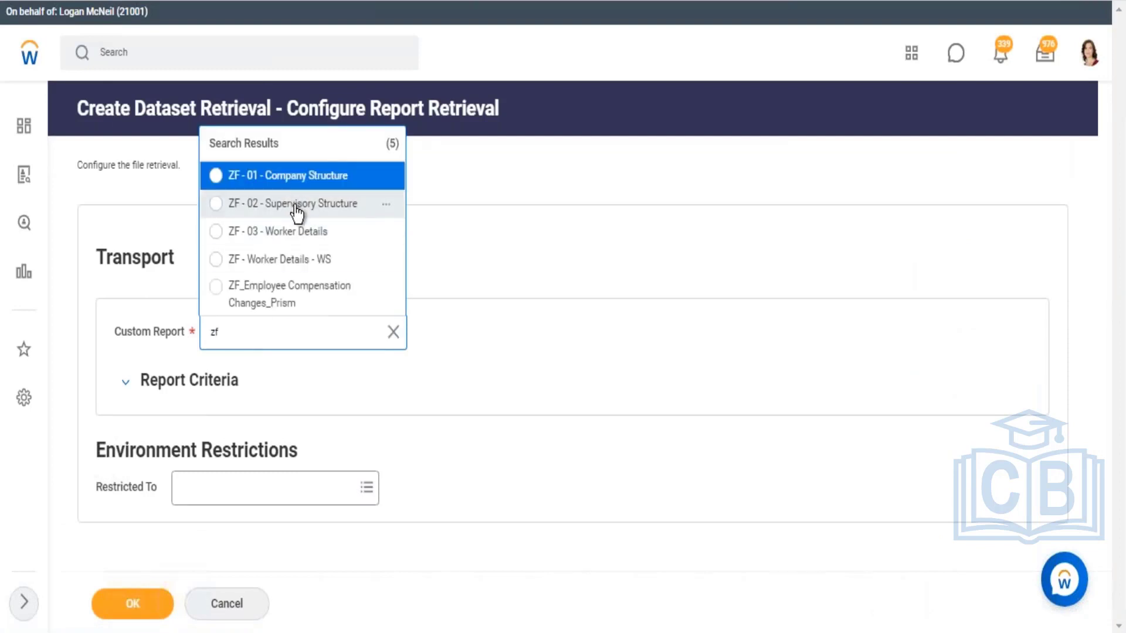
click(296, 212)
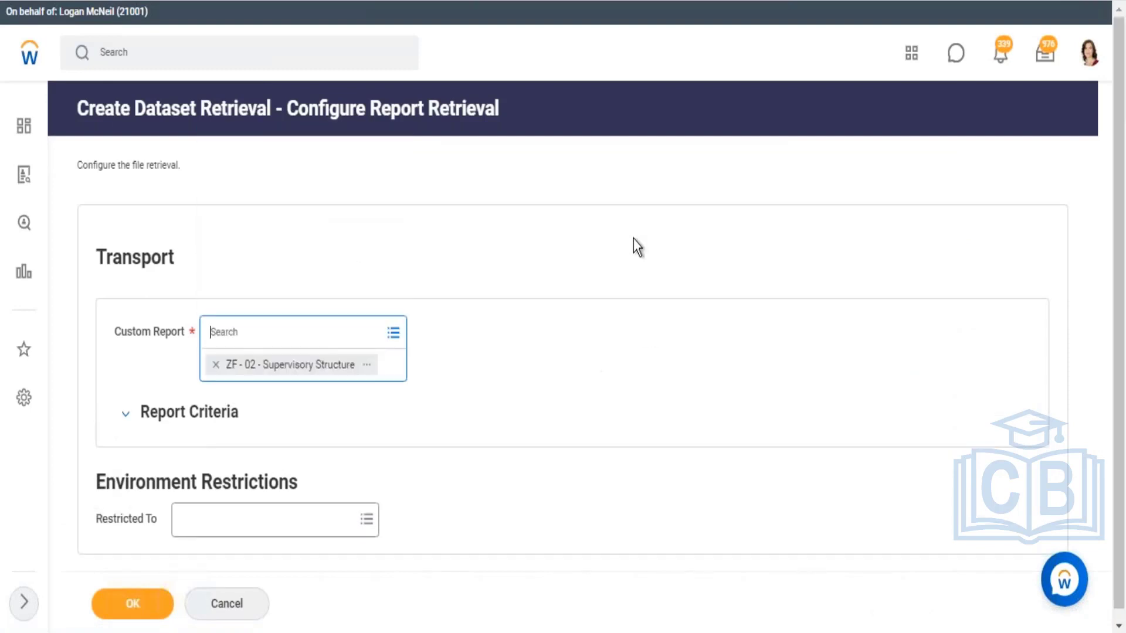
Set the Prompt - Date 2 report criterion to Determine Value at Runtime with the value Today.
scroll(652, 238, down, 4)
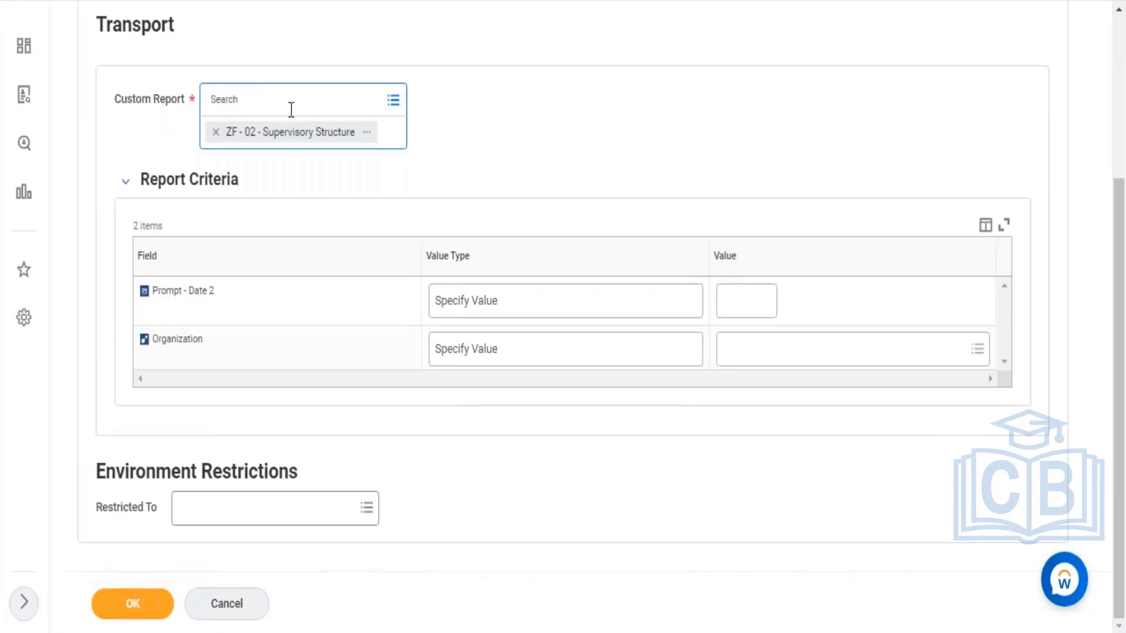
click(391, 346)
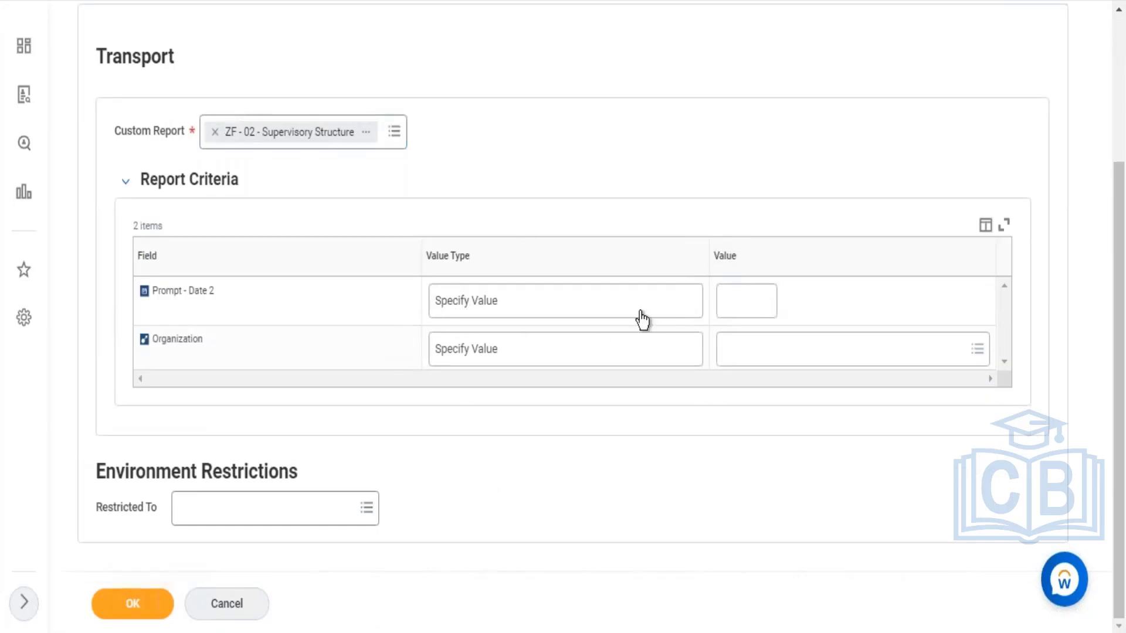
click(687, 311)
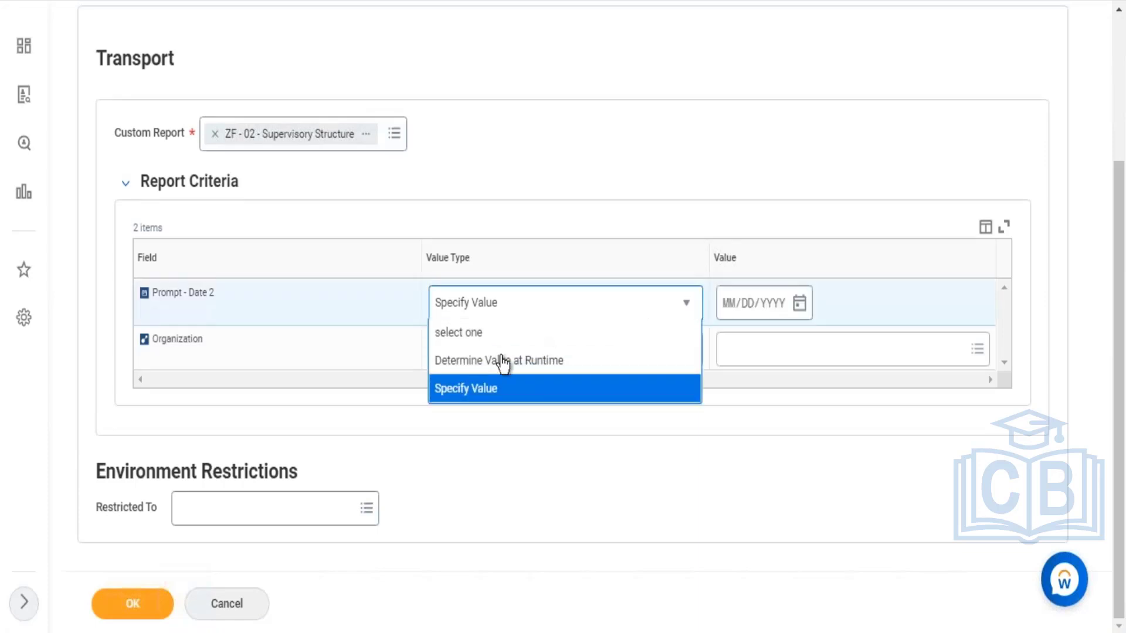
click(502, 359)
click(734, 310)
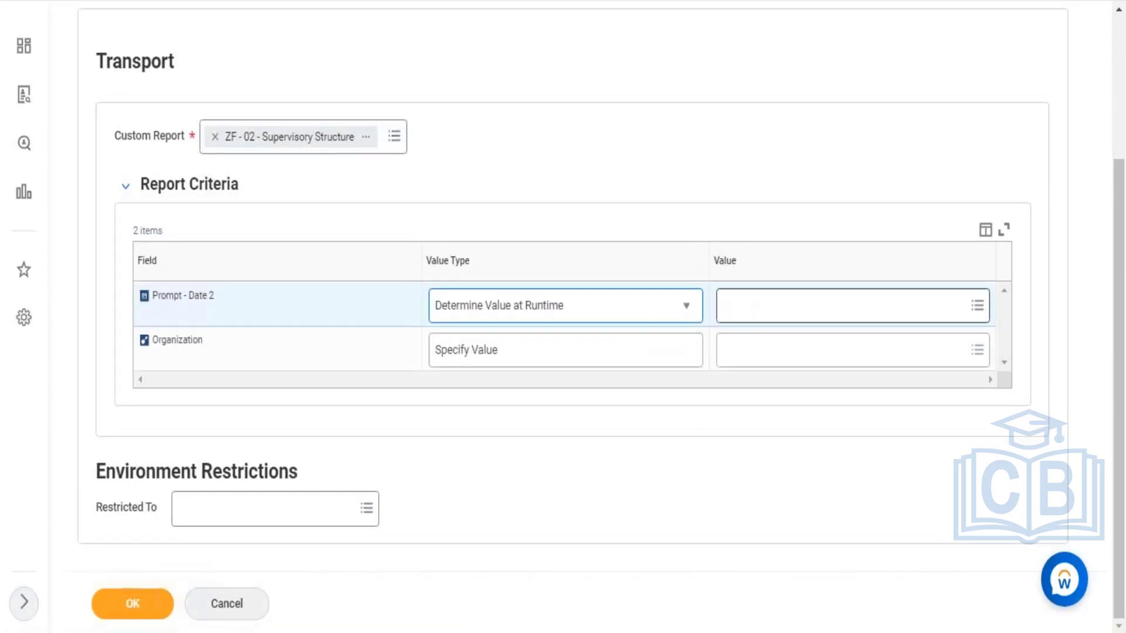
text(today)
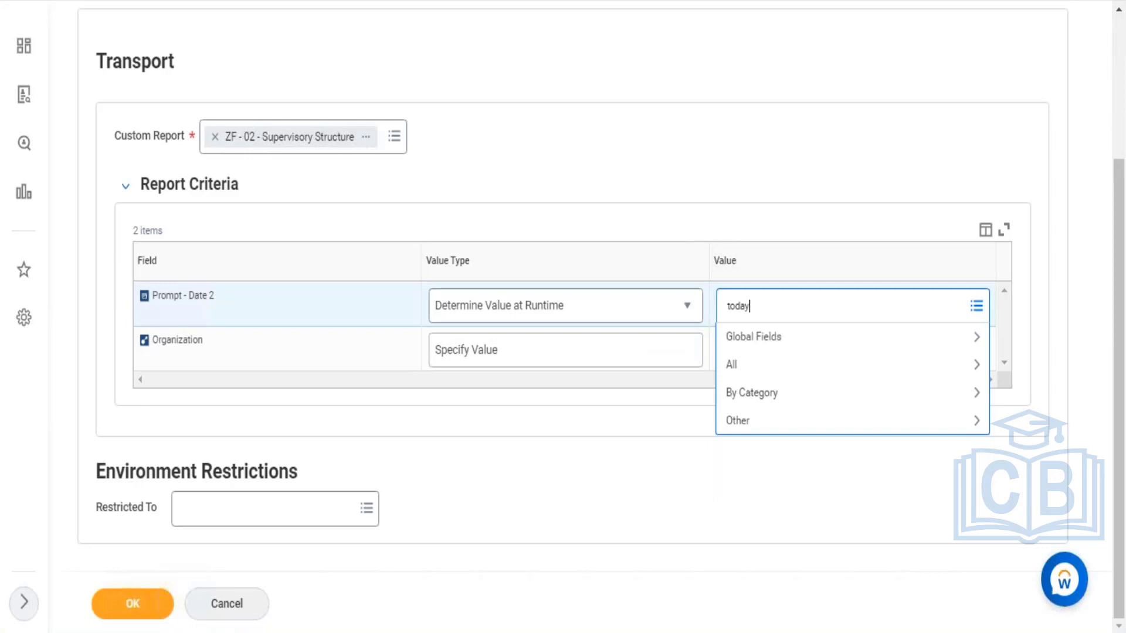
key(Return)
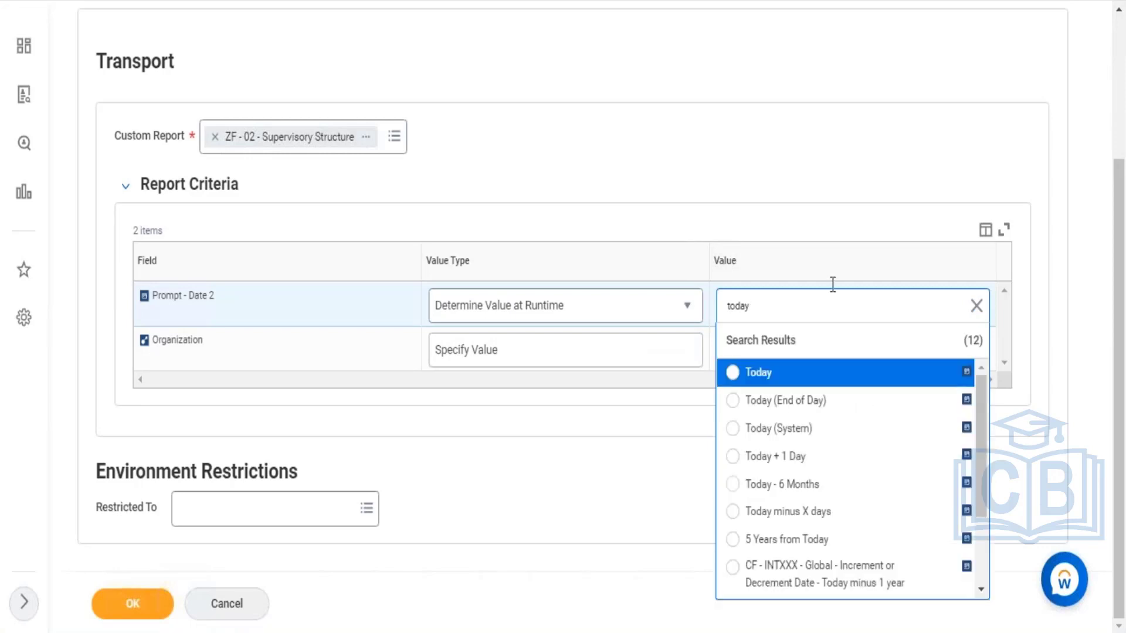
click(775, 378)
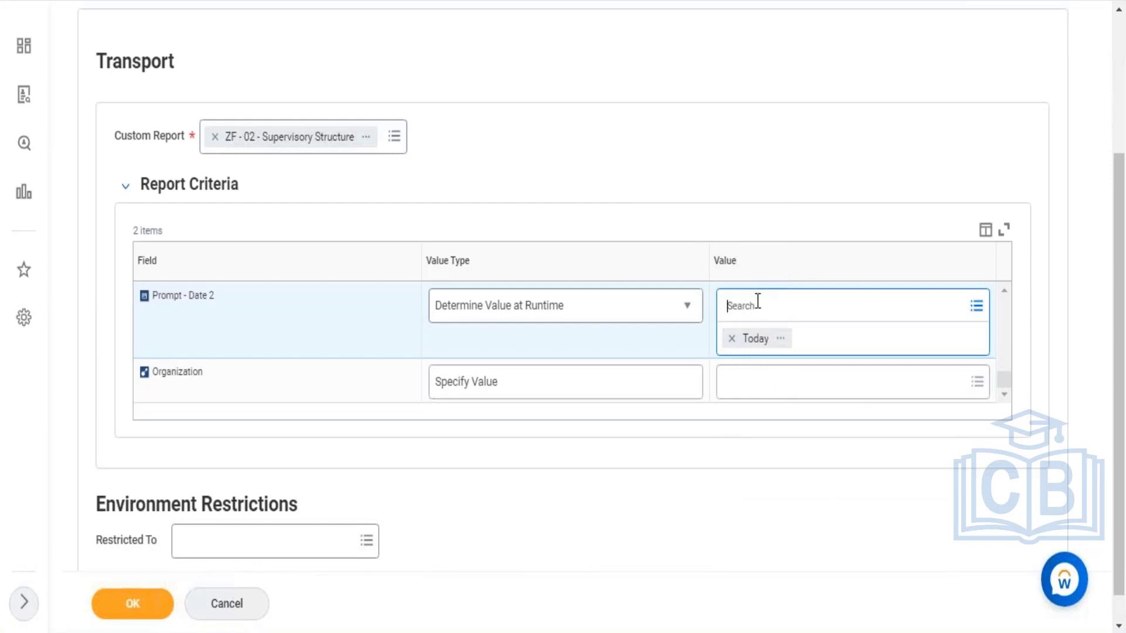
Set the Organization report criterion to the specified value Global Modern Services.
click(759, 396)
text(global moder)
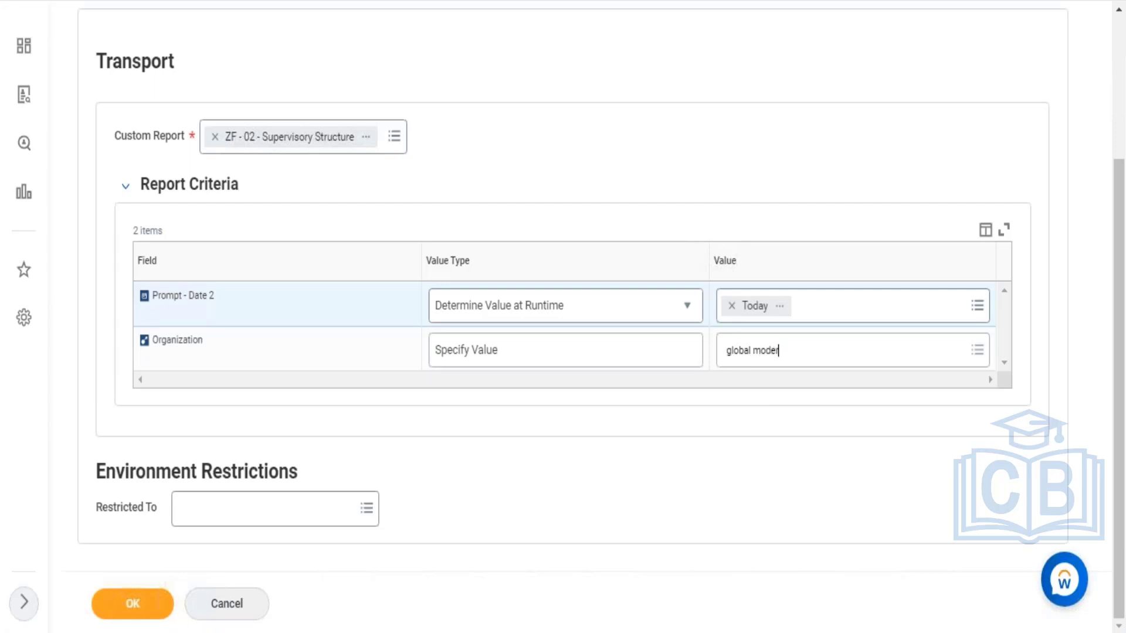
text(n services)
key(Return)
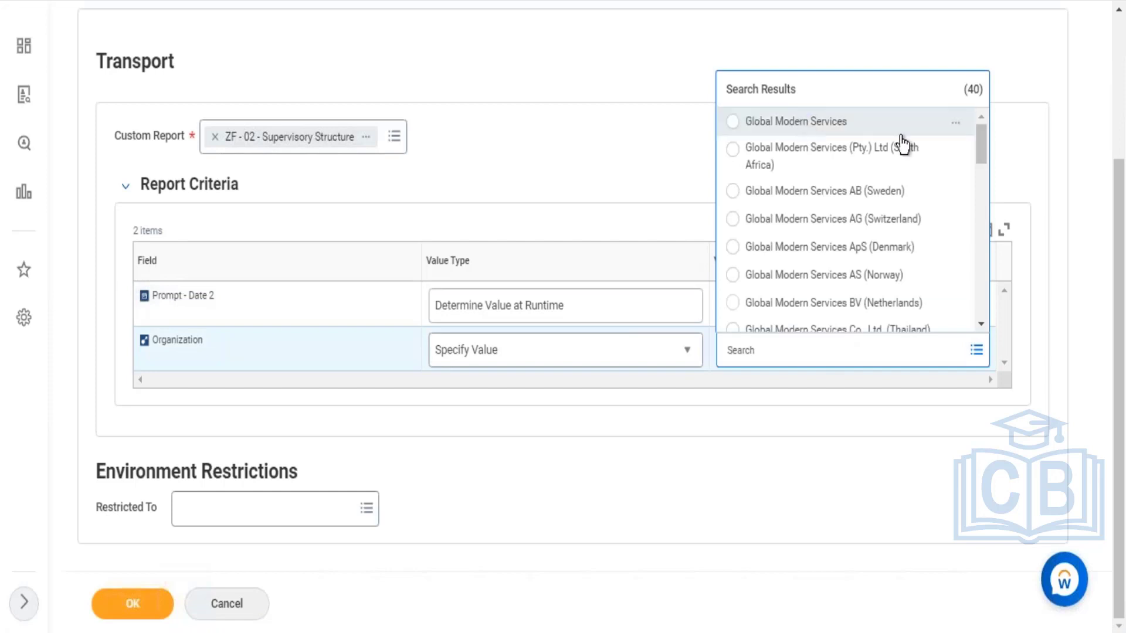
click(798, 122)
click(1053, 169)
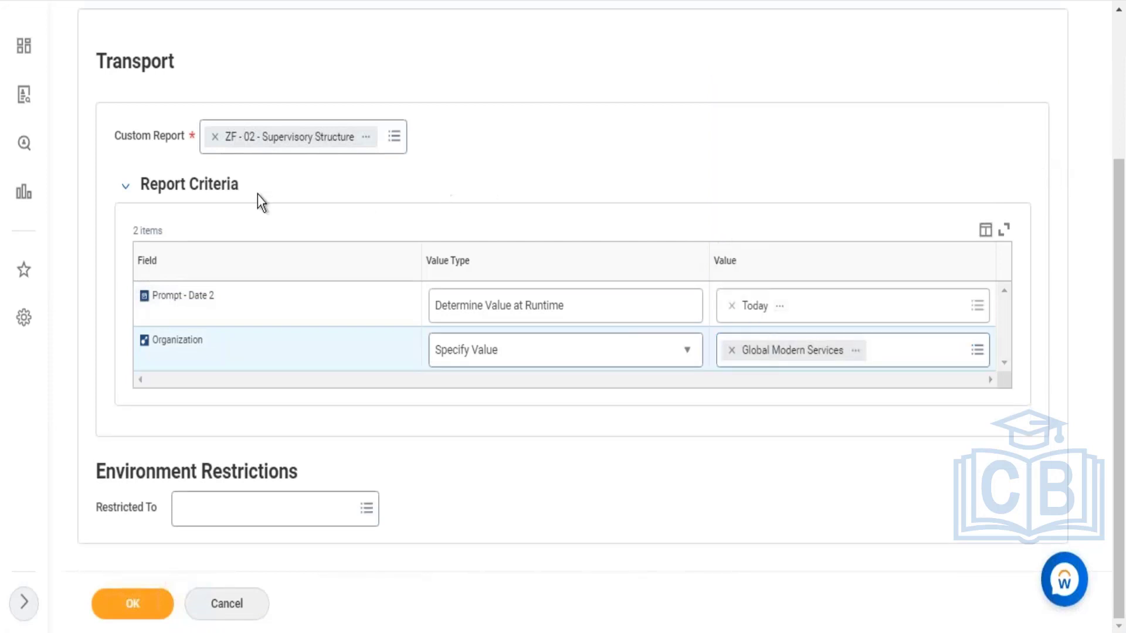
Accept the report retrieval settings and schedule the dataset retrieval with the Run Now frequency.
drag(192, 195, 151, 196)
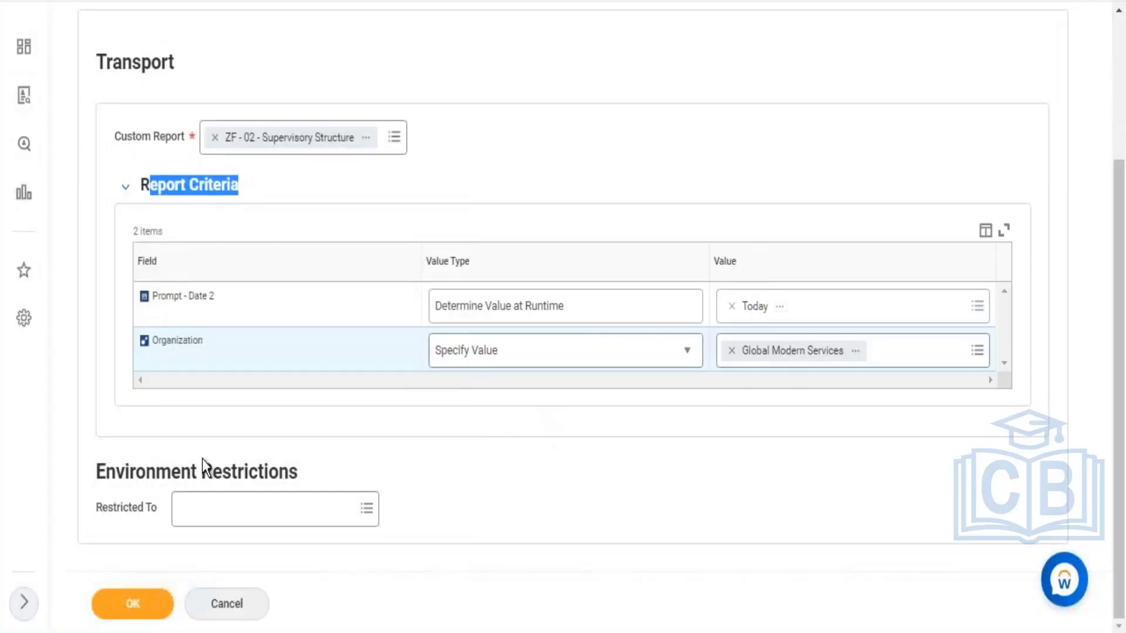
drag(171, 469, 289, 470)
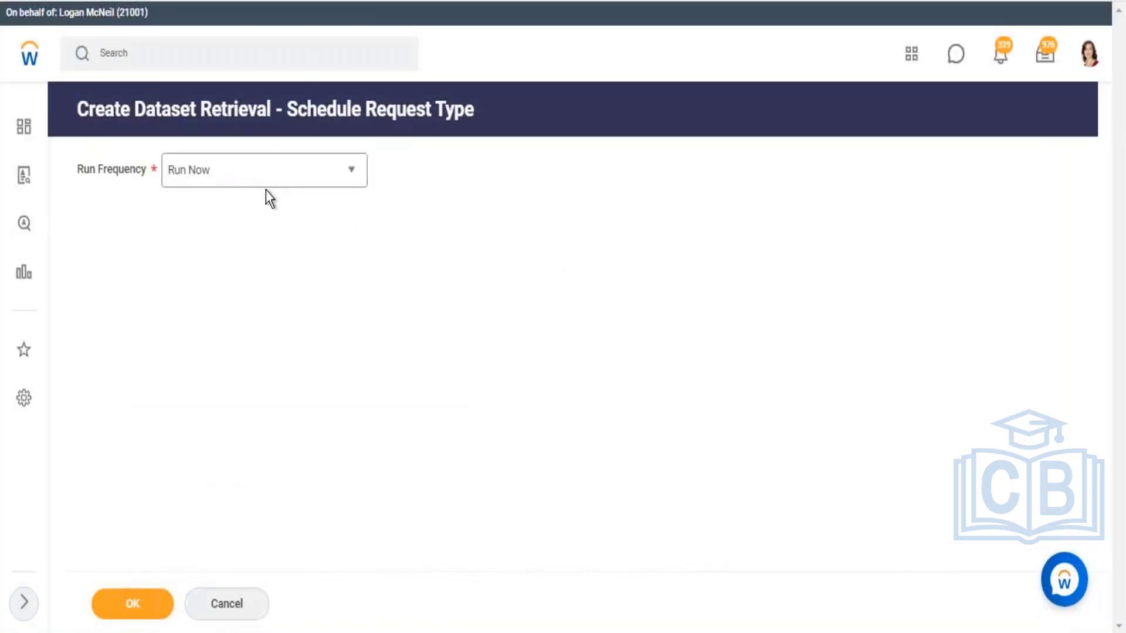
click(344, 181)
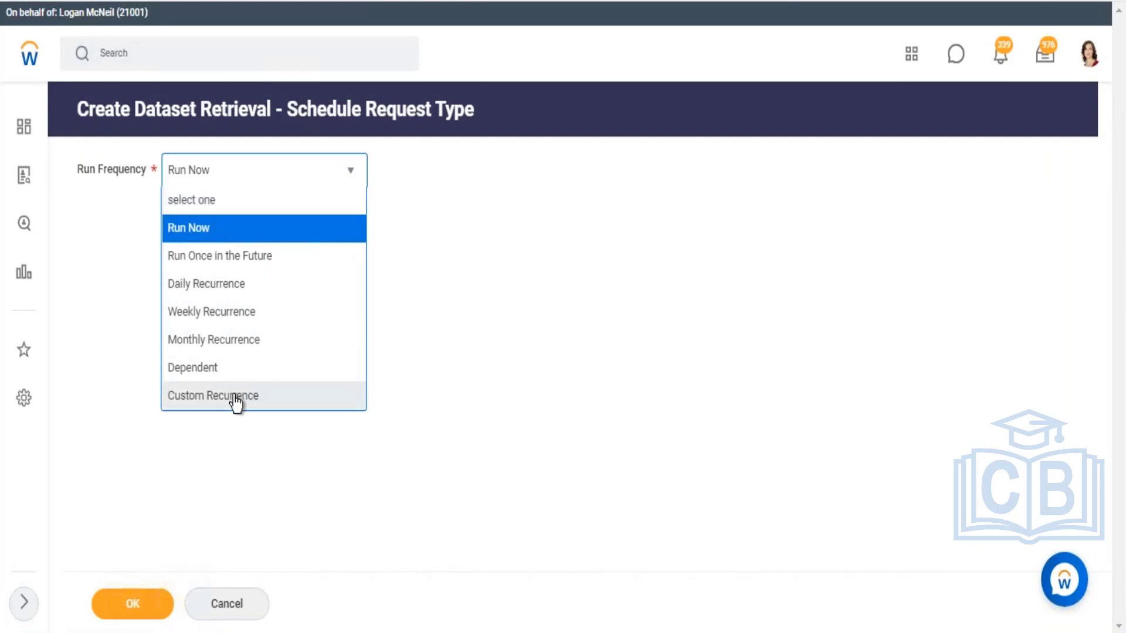
click(519, 228)
click(133, 604)
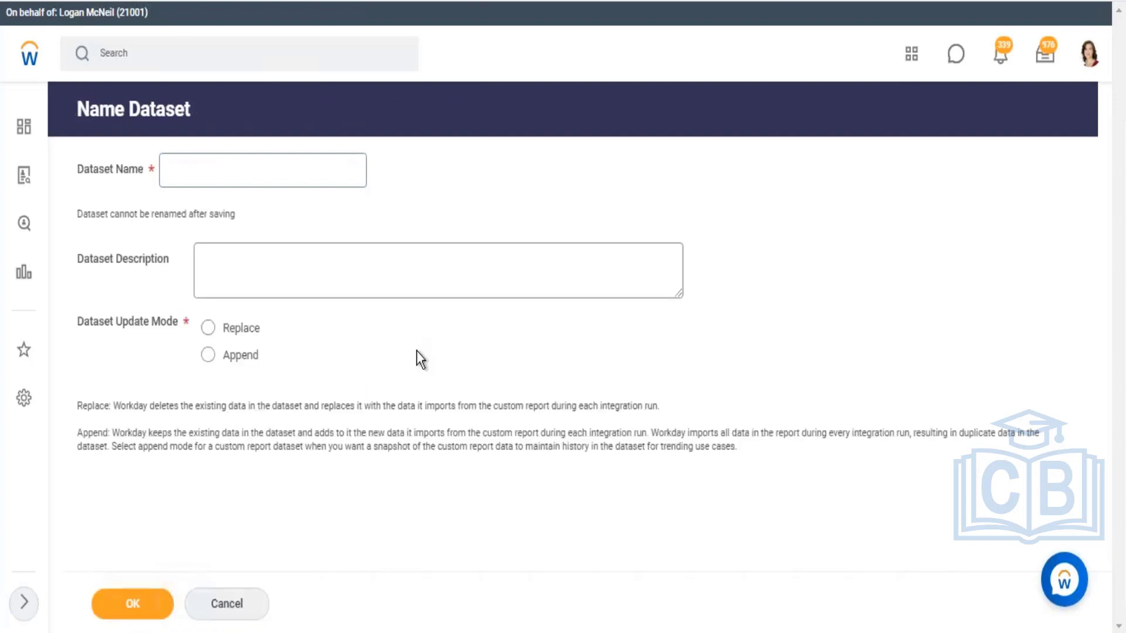
Name the dataset WB - Feb.07 - BDS02 - CR - Supervisory Details and set its update mode to Replace.
click(207, 171)
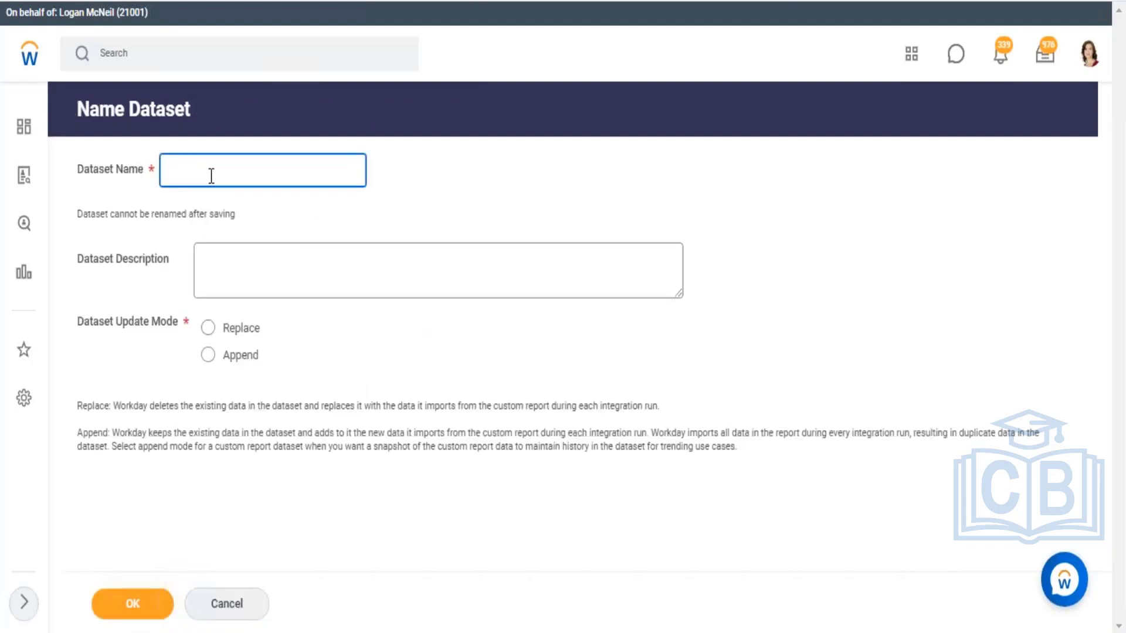
key(ctrl+v)
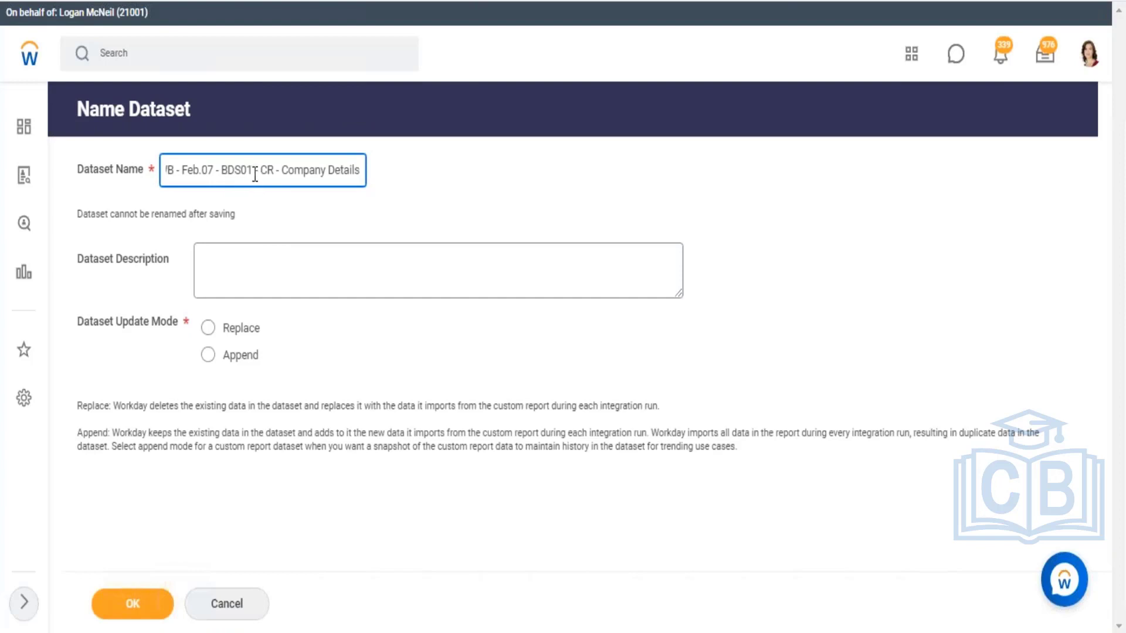
click(253, 181)
key(BackSpace)
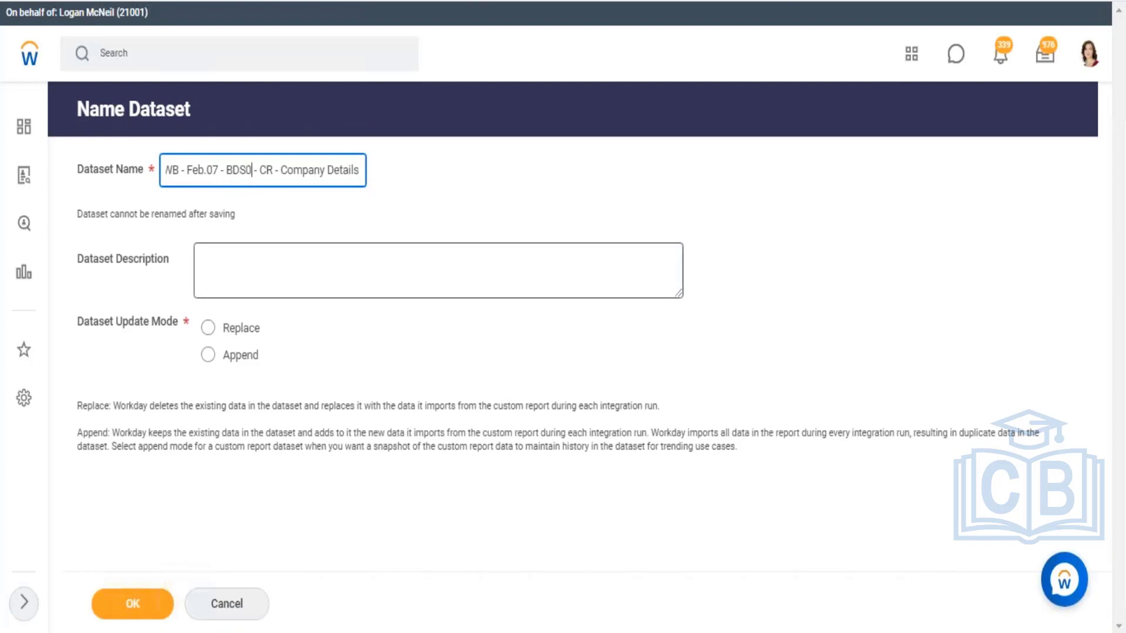
text(2)
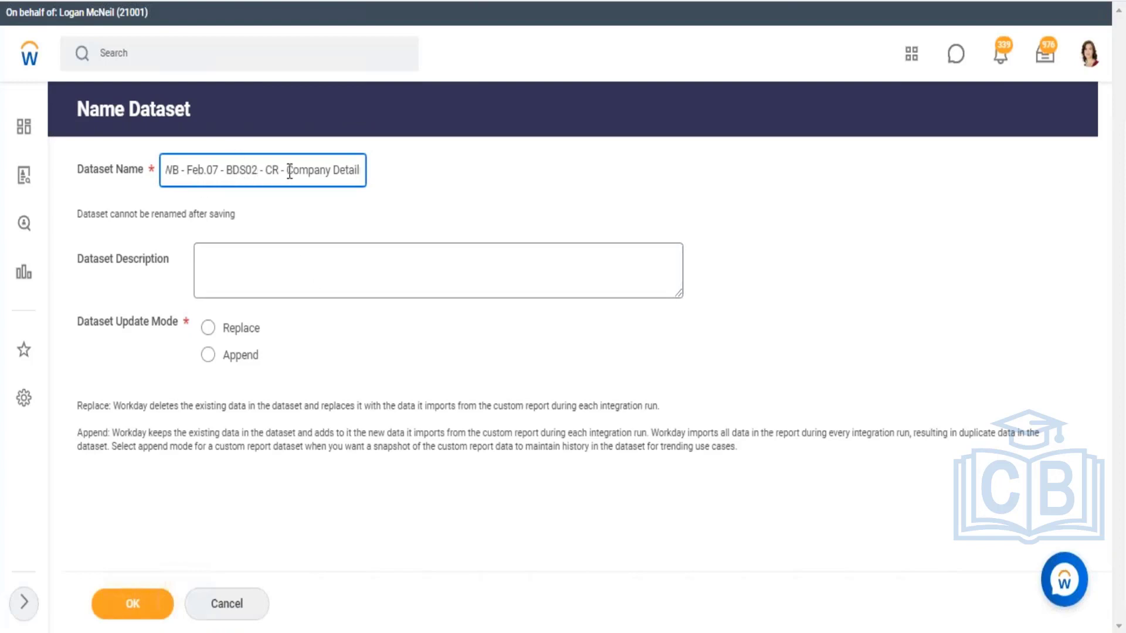
drag(286, 171, 332, 170)
key(BackSpace)
text(Sup)
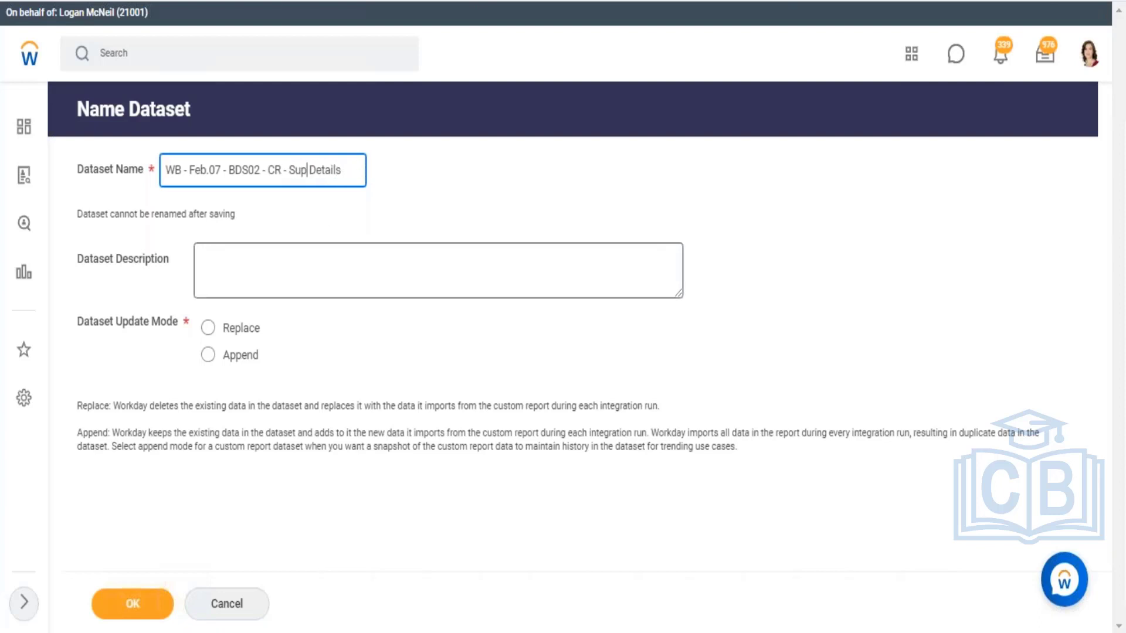
text(ervisory)
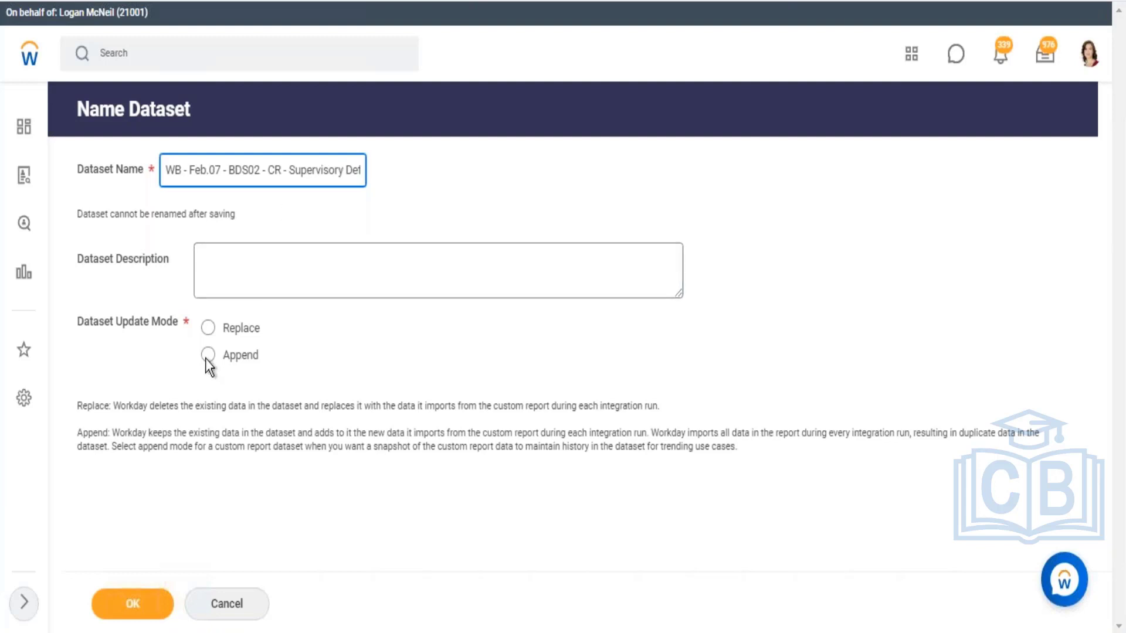
click(209, 333)
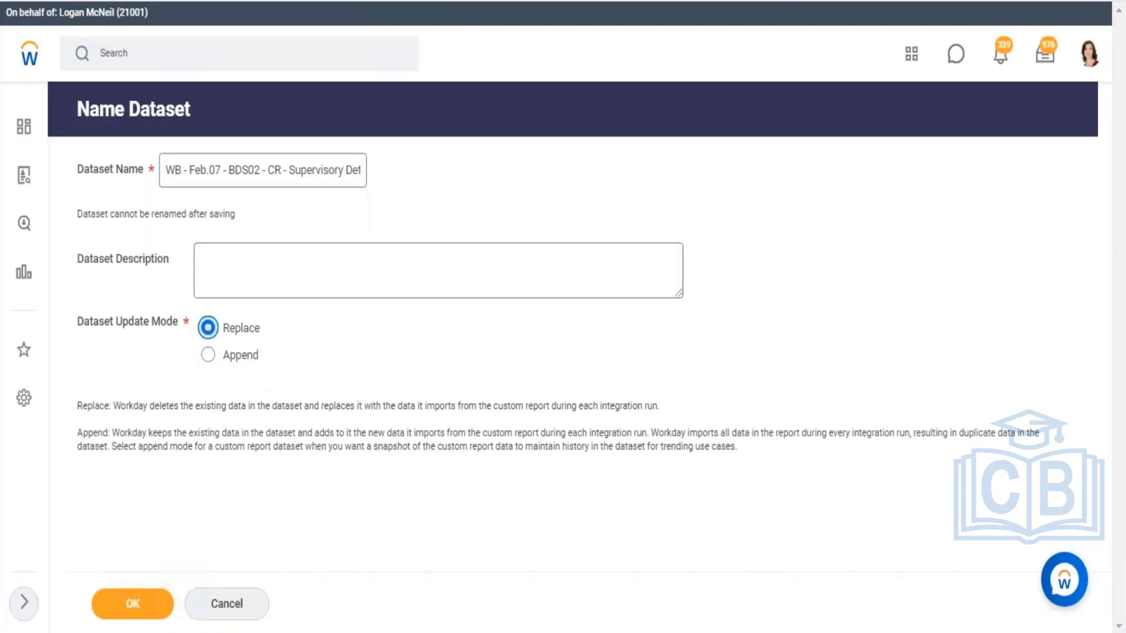
Copy the company dataset's description, adapt it to "This dataset import Supervisory structure from Workday.", and create the dataset.
click(251, 267)
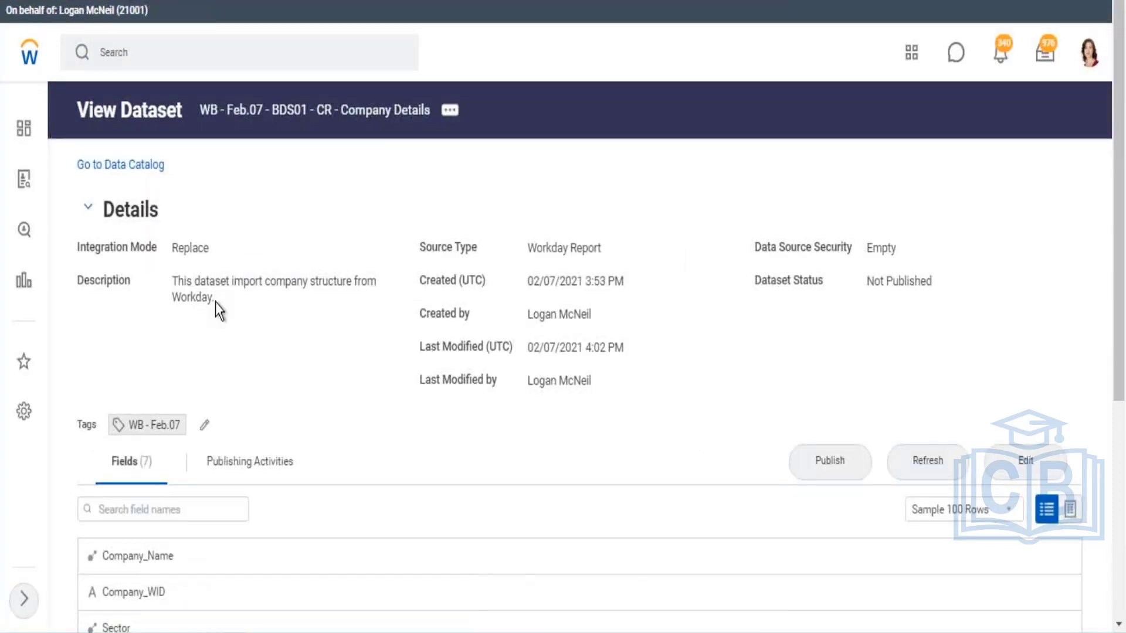
drag(216, 302, 171, 280)
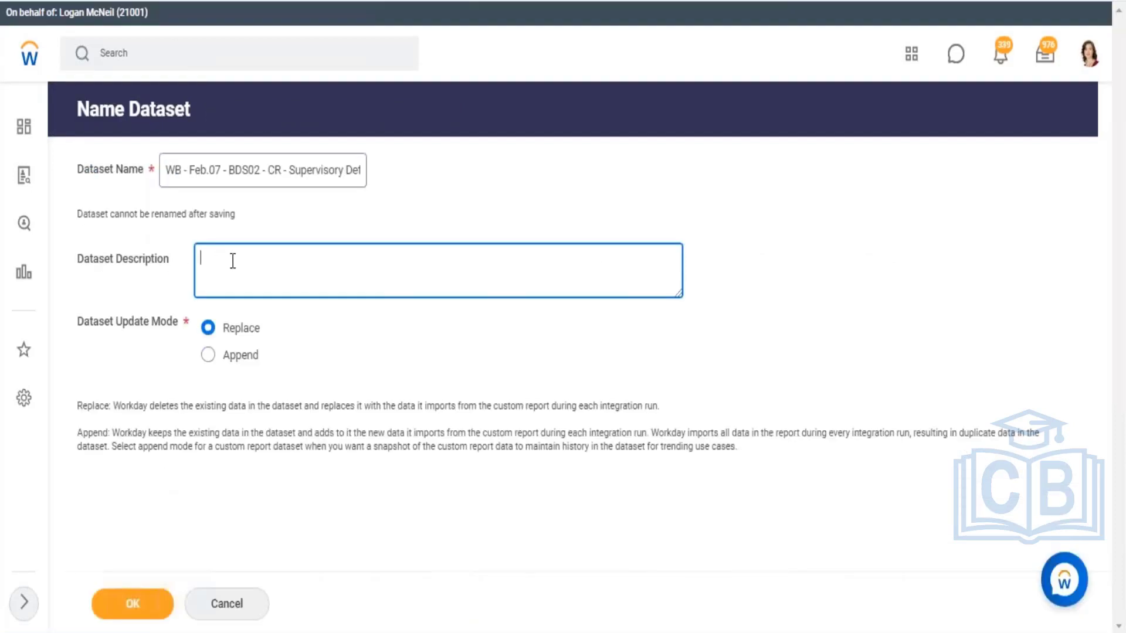
text(This dataset import company structure from Workday.)
drag(292, 258, 331, 266)
text(Supervisory)
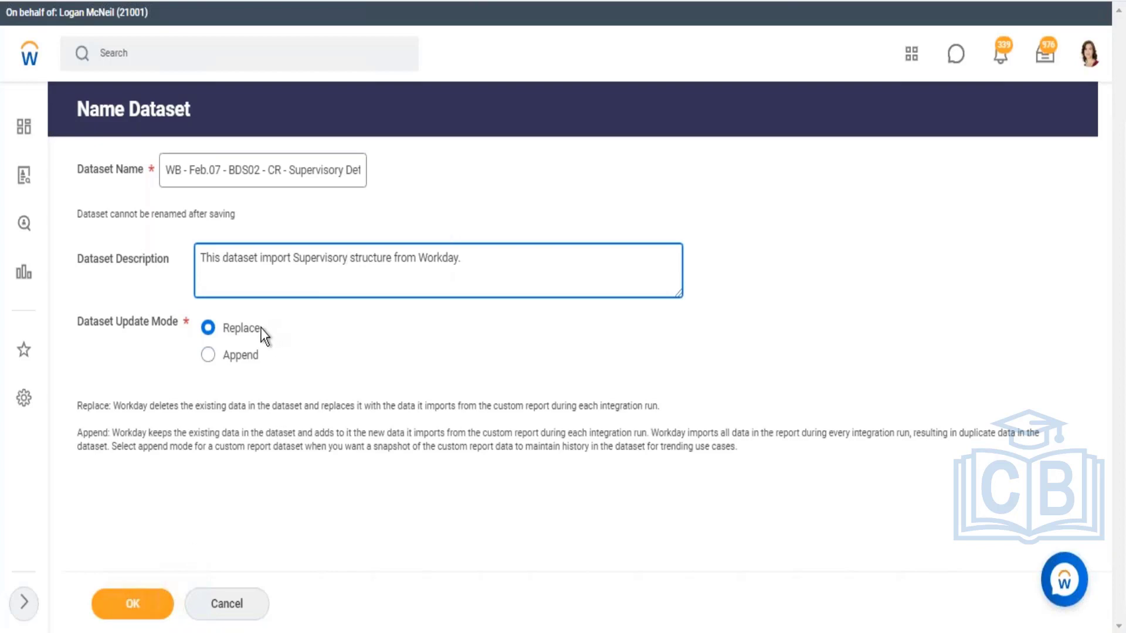
click(144, 606)
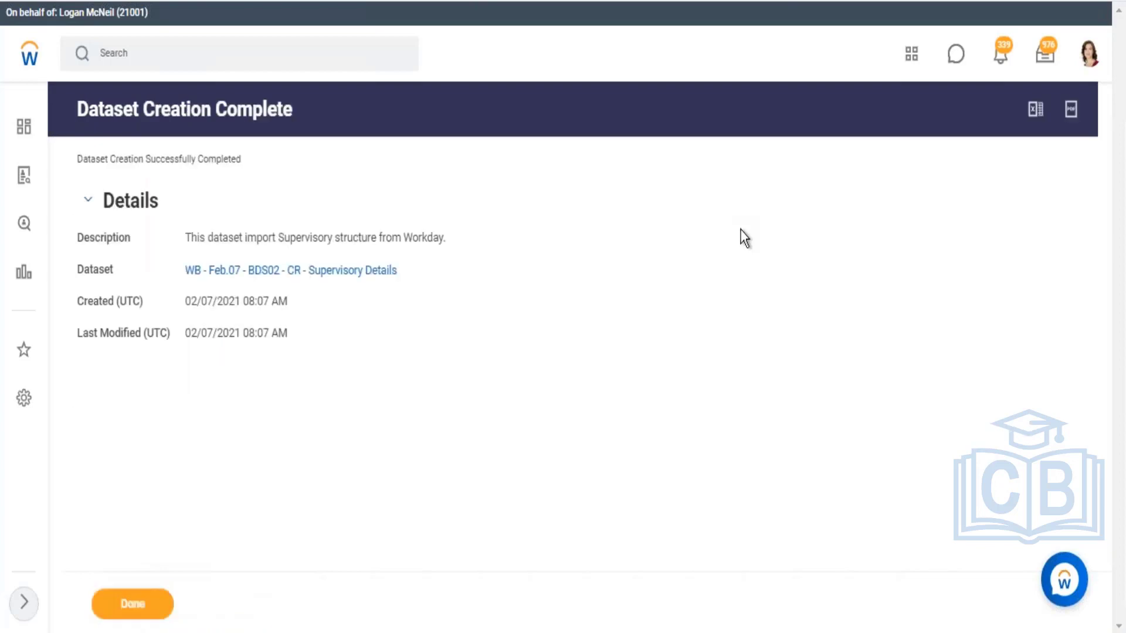
Open the newly created supervisory dataset and refresh it to load its fields.
mouse_move(244, 274)
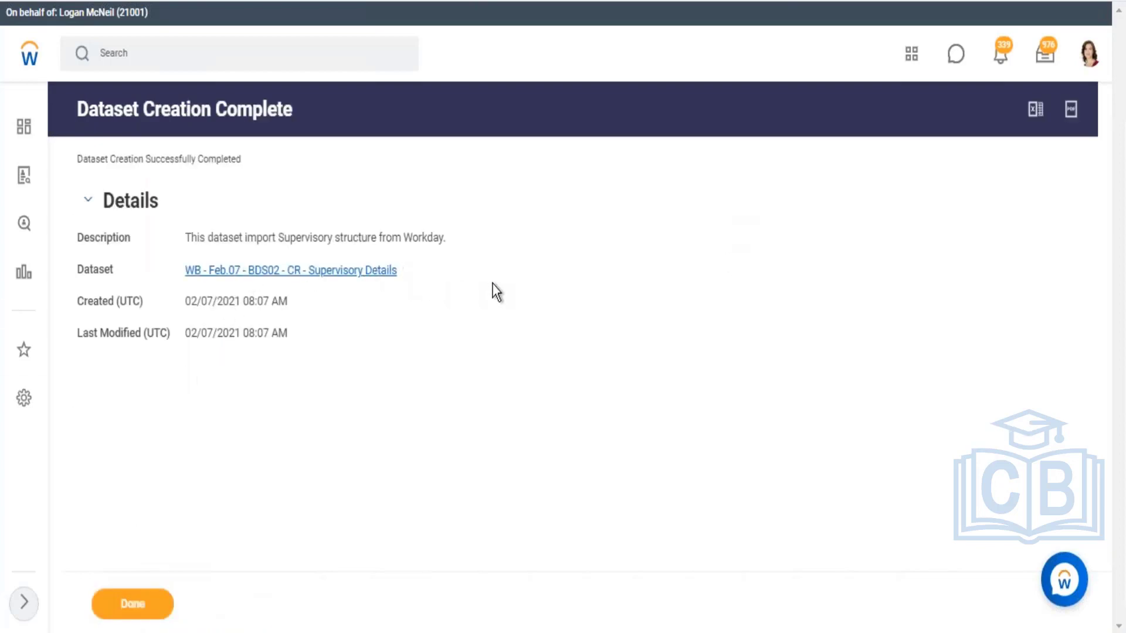
click(491, 284)
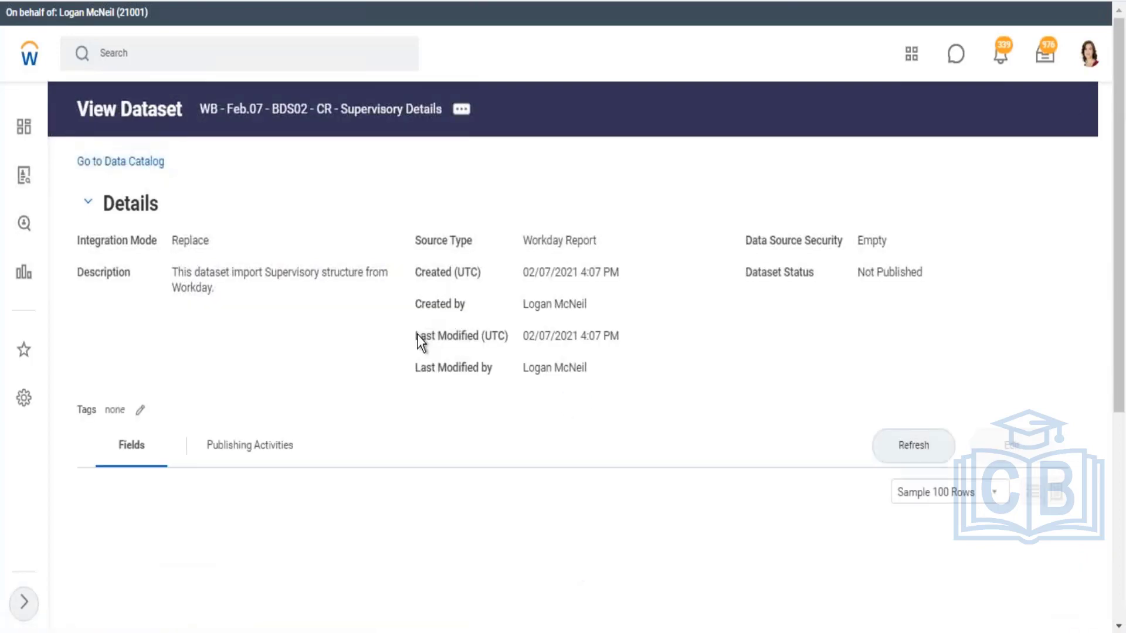
scroll(419, 332, down, 5)
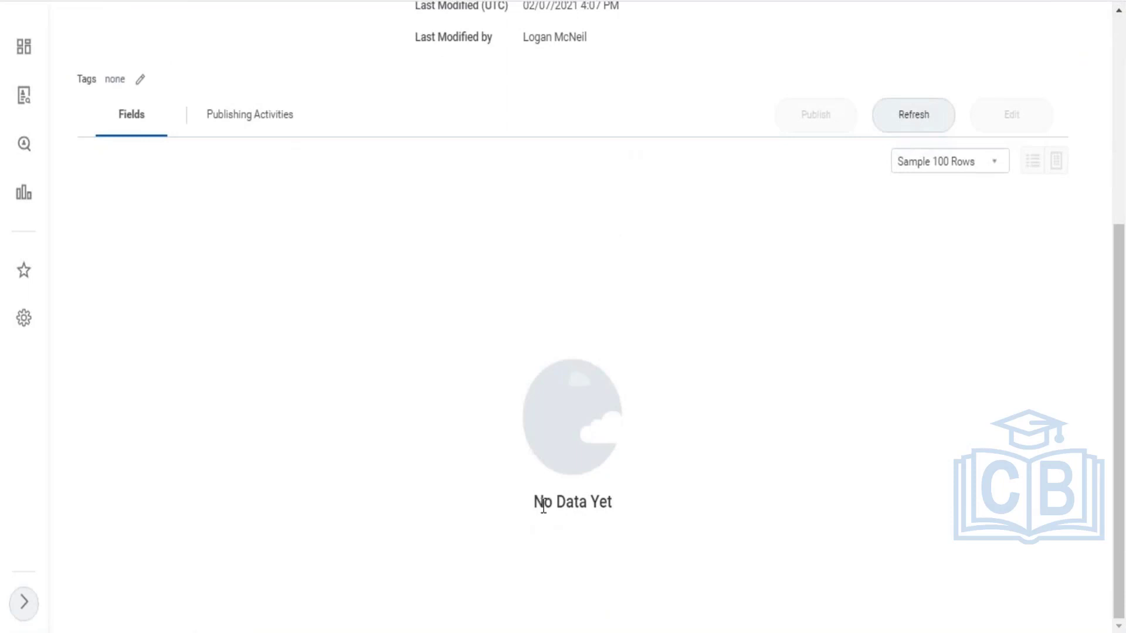
drag(543, 503, 651, 469)
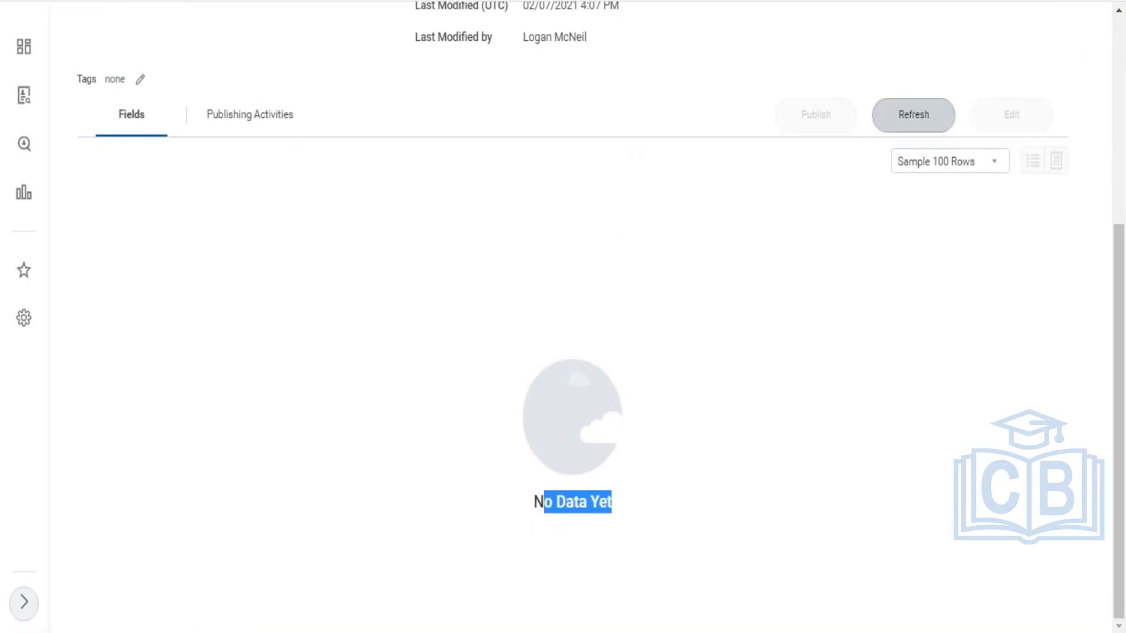
click(930, 115)
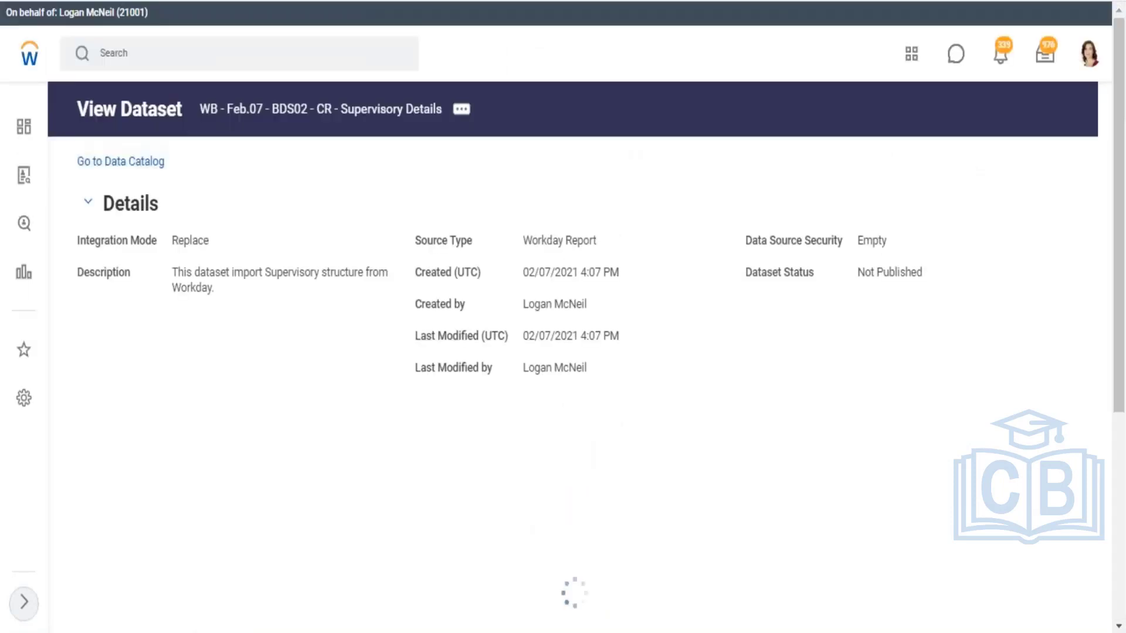
Review the supervisory dataset's field list and its sample rows in table form, including the last columns.
scroll(180, 406, down, 3)
scroll(180, 406, down, 2)
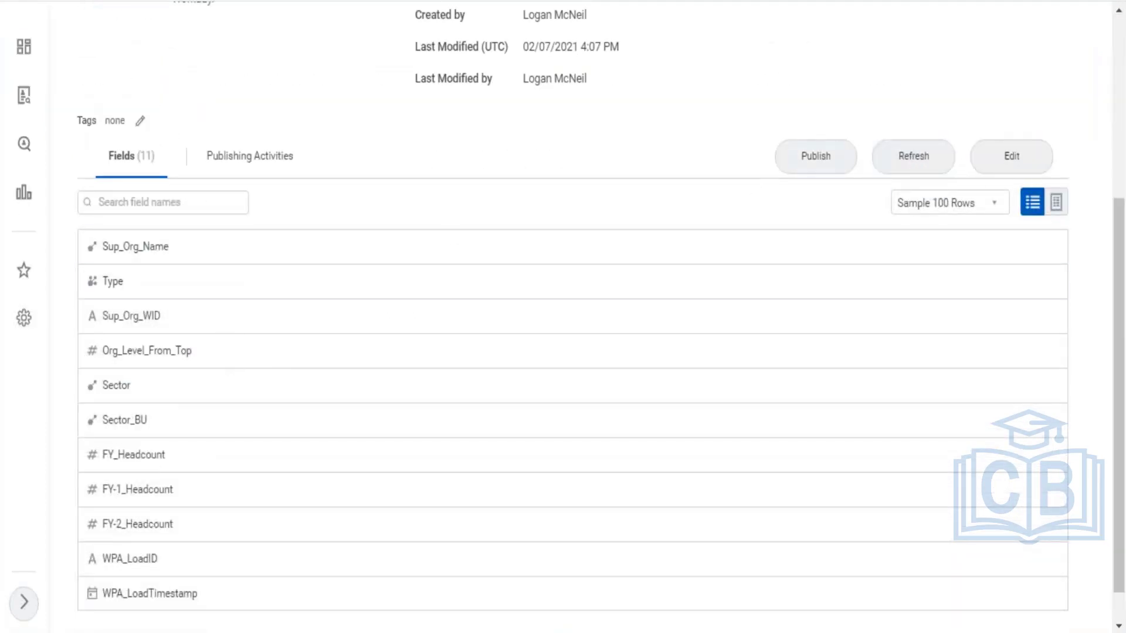
scroll(176, 247, down, 1)
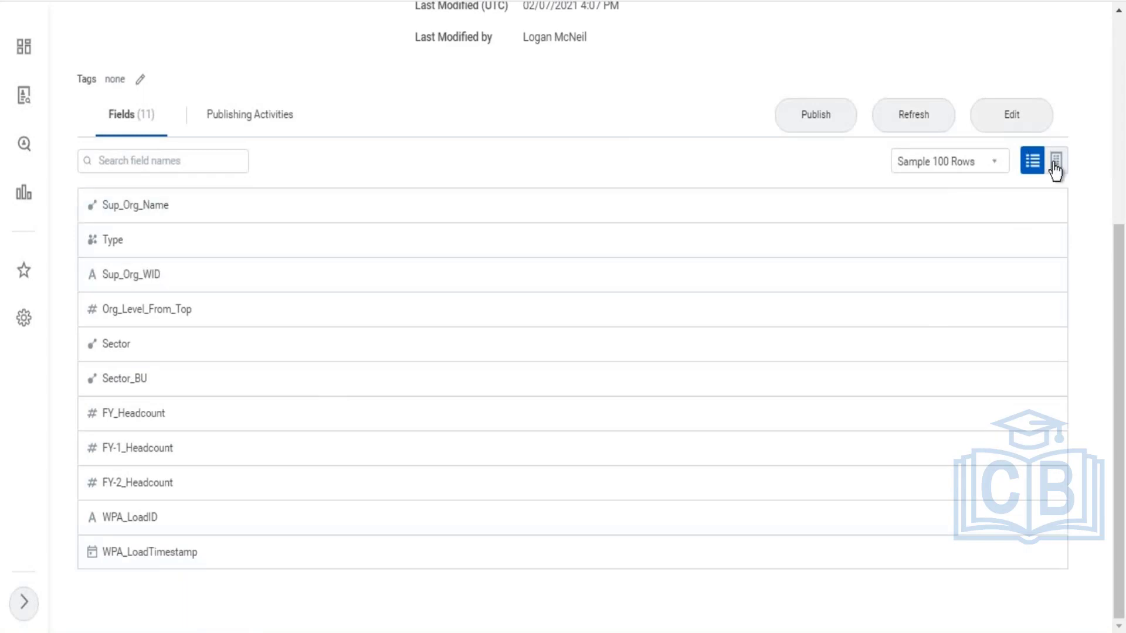
click(1053, 166)
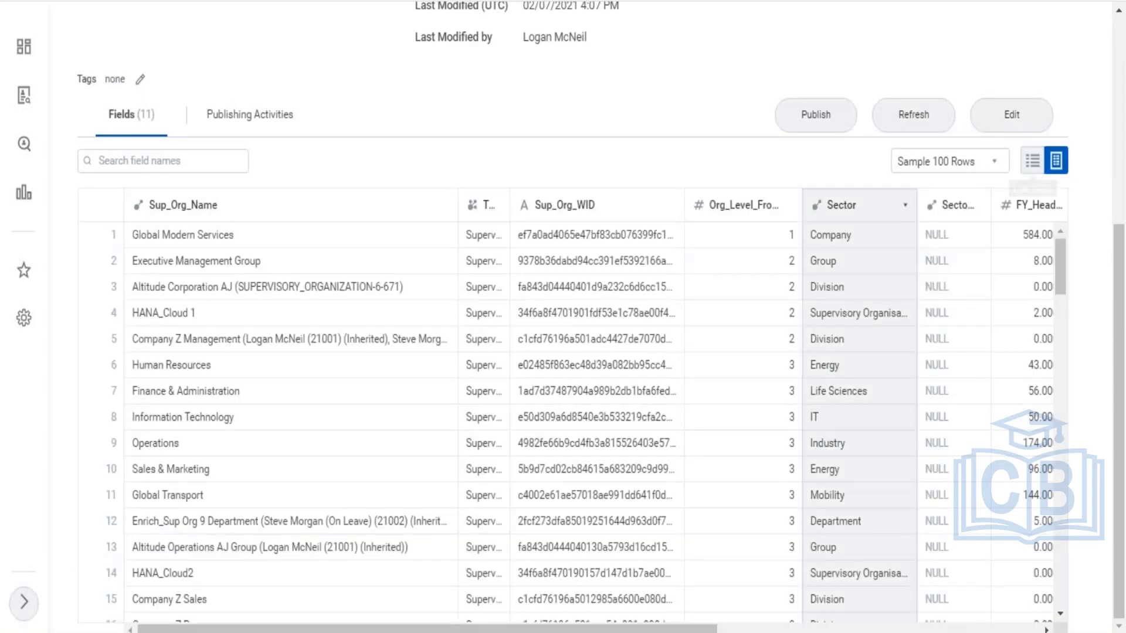
scroll(283, 615, down, 5)
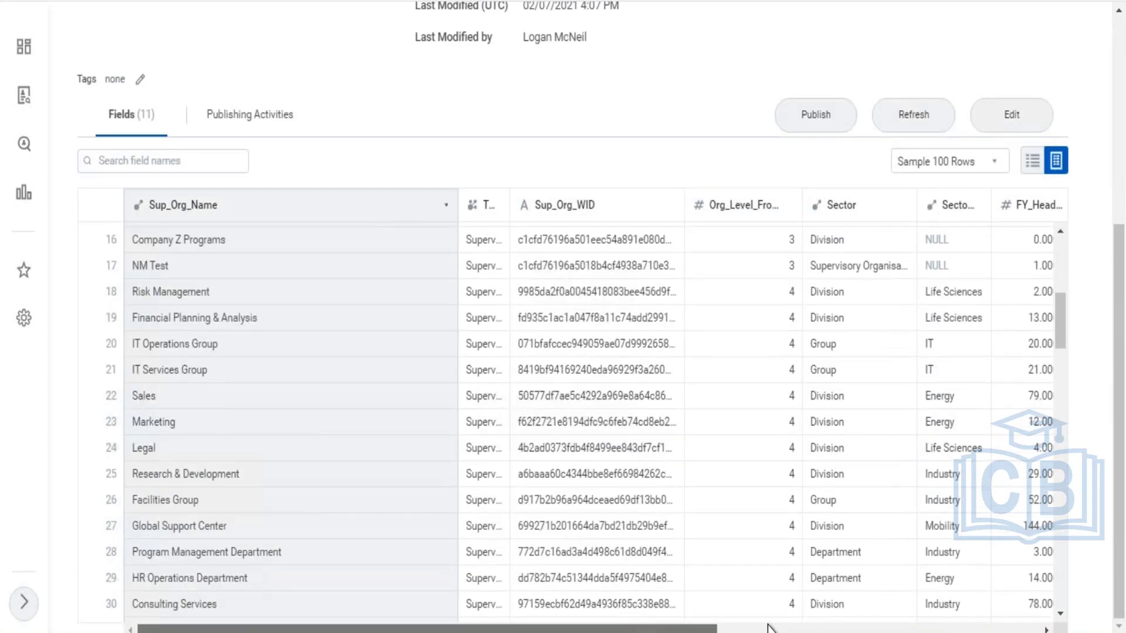
click(829, 630)
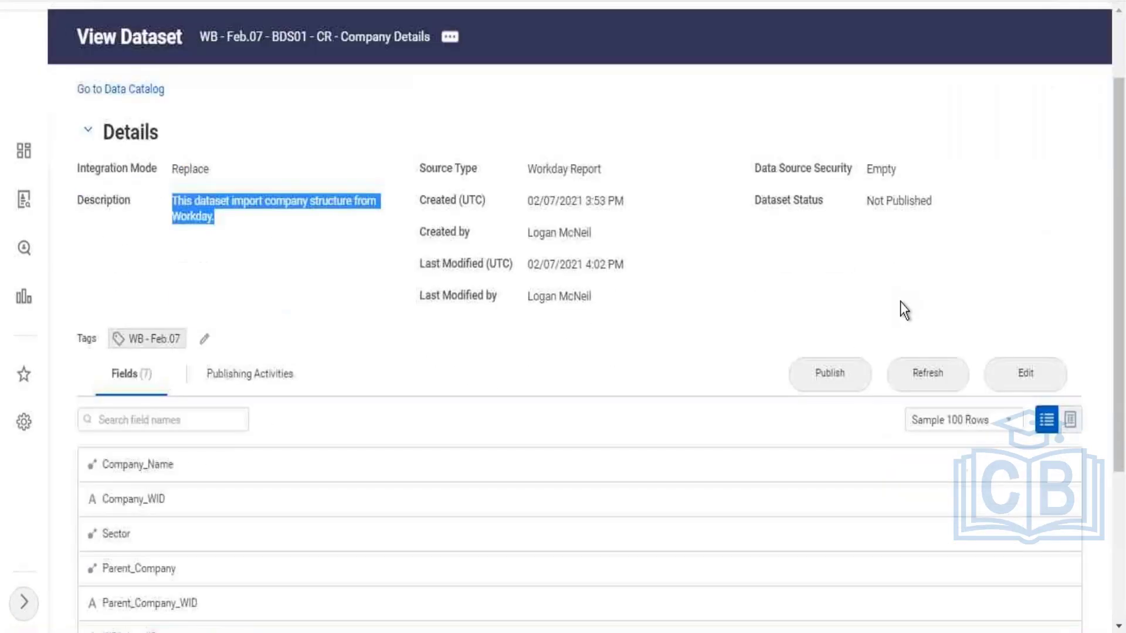
Show the Company Details dataset's sample rows and widen WPA_LoadID in both datasets to compare their load IDs.
scroll(903, 309, down, 3)
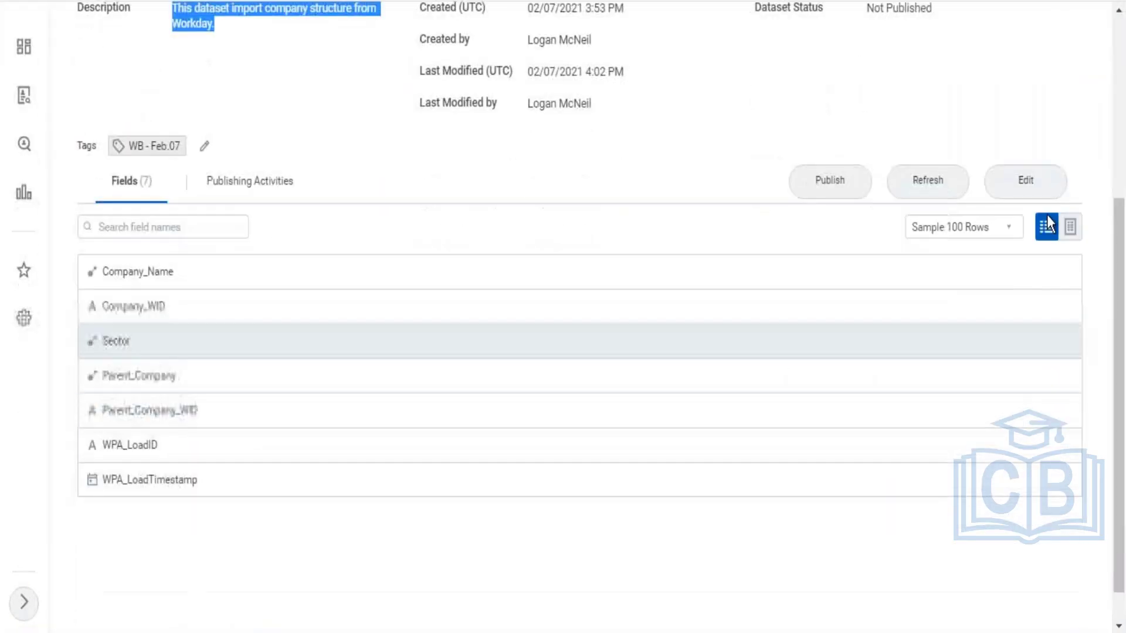
click(1070, 227)
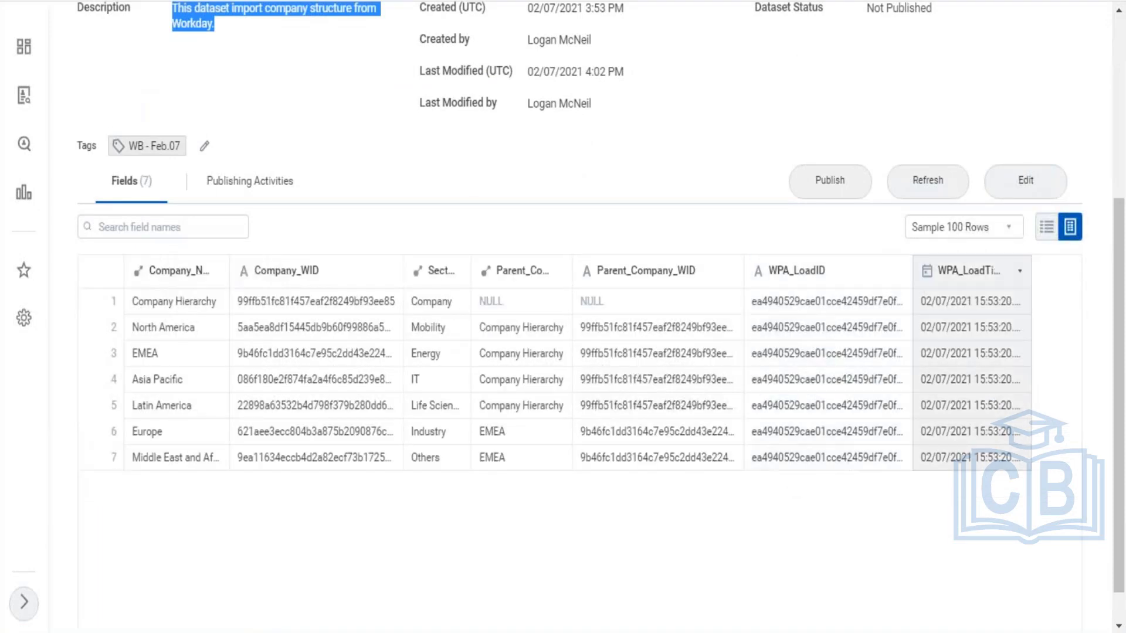
drag(913, 271, 950, 270)
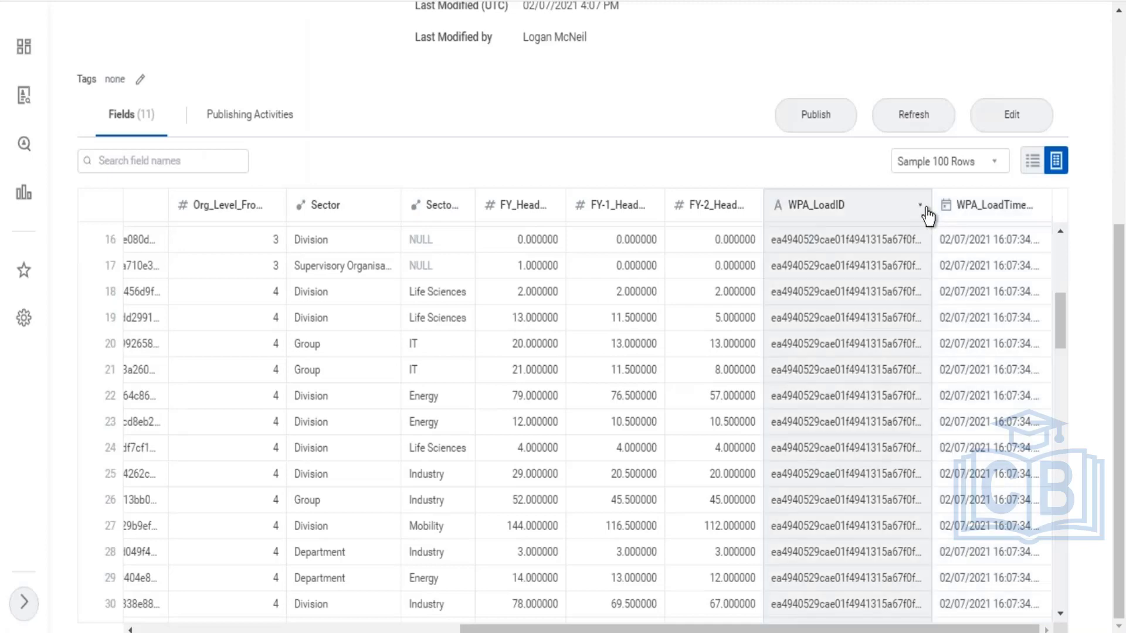
drag(927, 204, 962, 202)
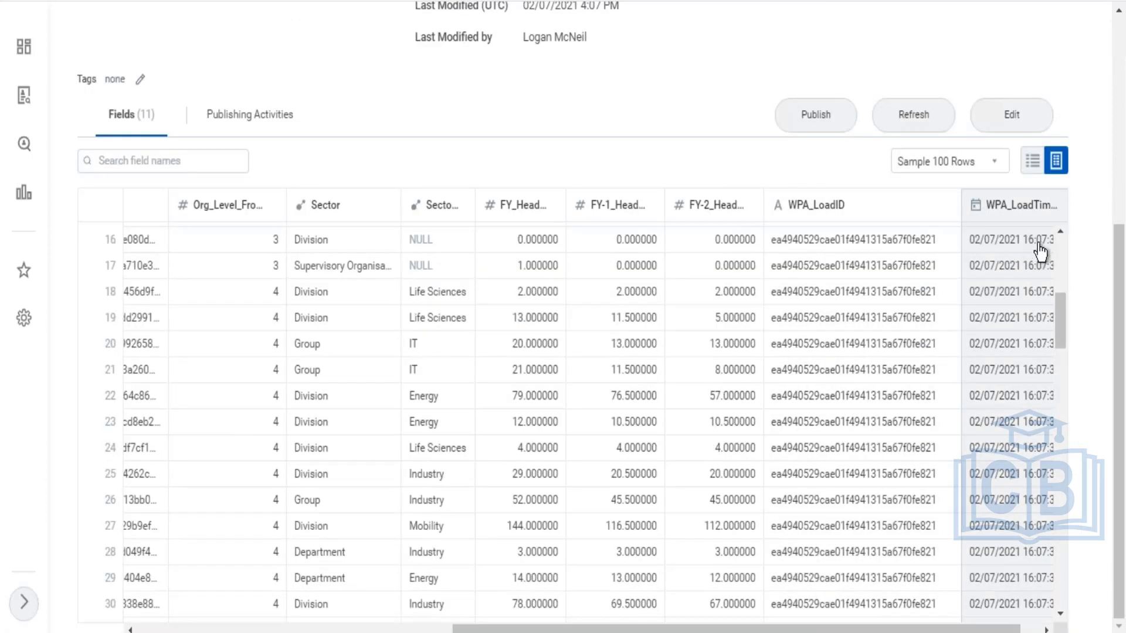
Open the supervisory dataset for editing and check the name of its primary pipeline.
click(1028, 129)
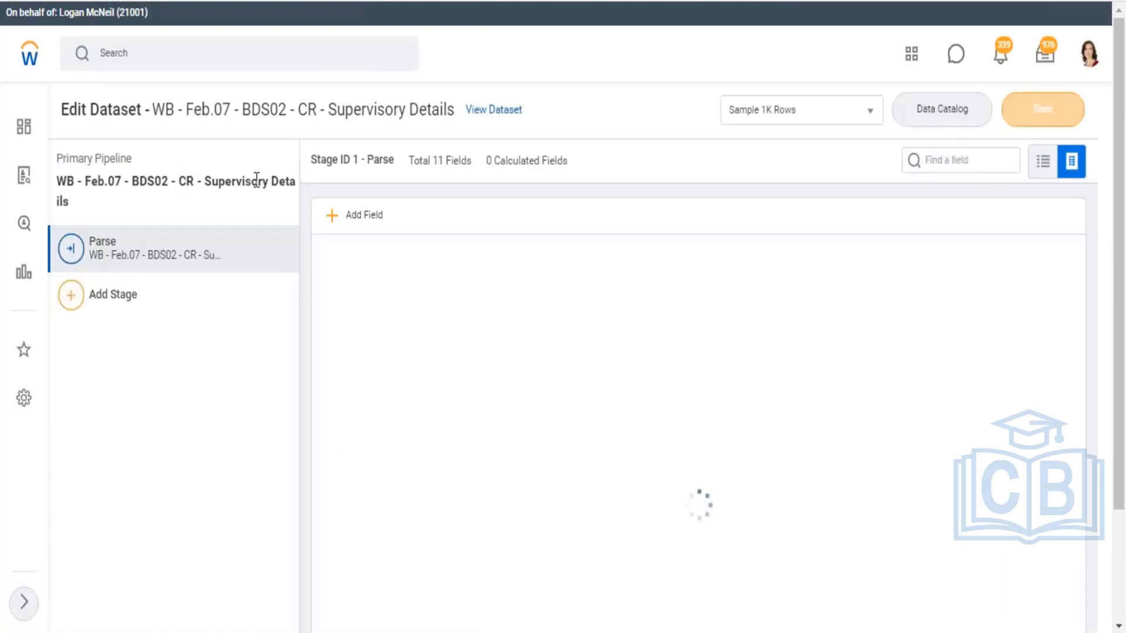
drag(85, 182, 257, 180)
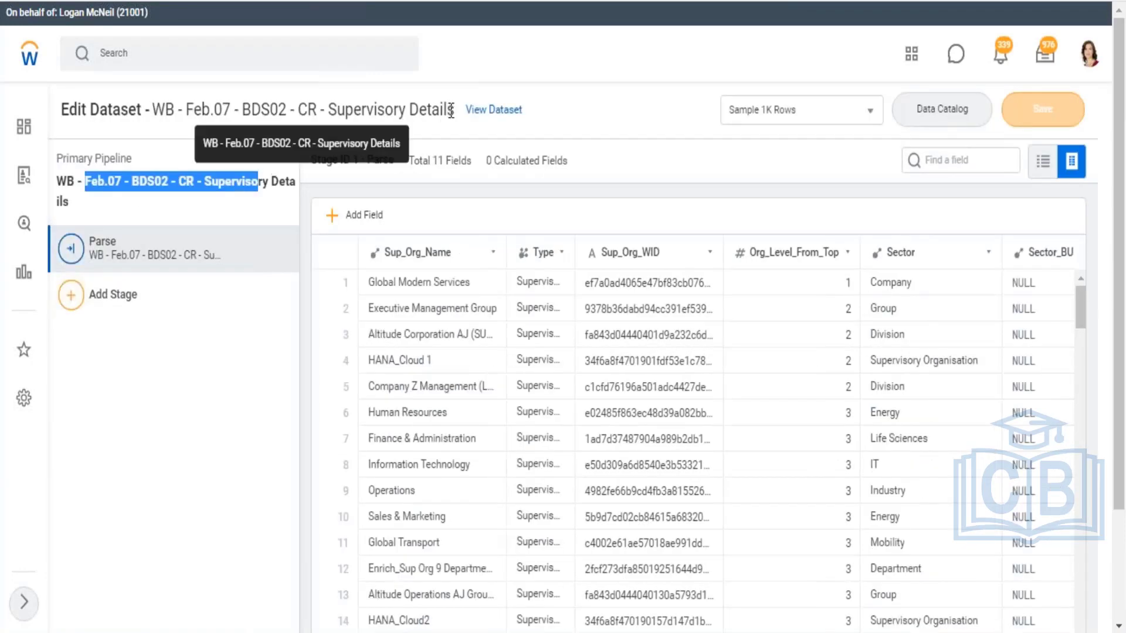
drag(447, 111, 328, 111)
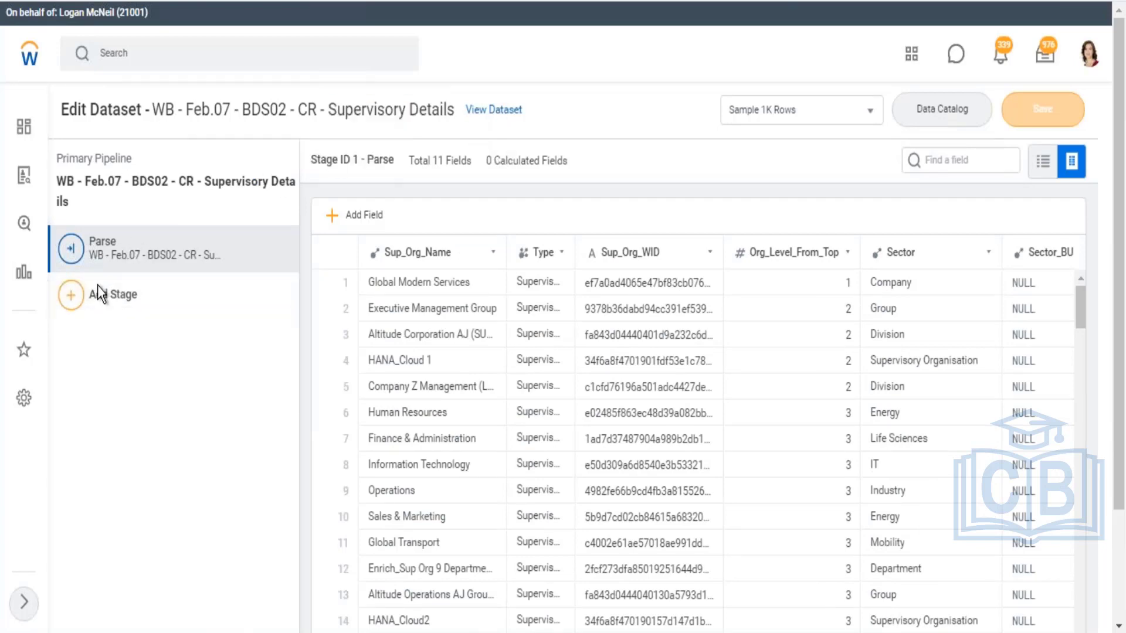
Return to the supervisory dataset's details view and tag the dataset with WB - Feb.07.
click(97, 287)
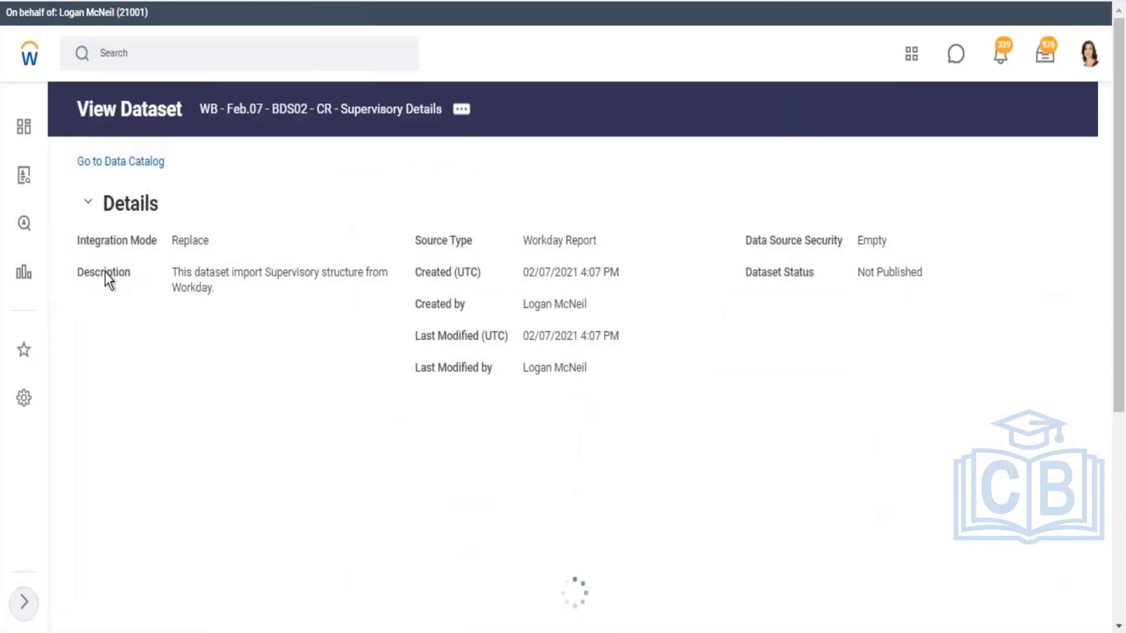
scroll(159, 378, down, 2)
scroll(158, 378, down, 2)
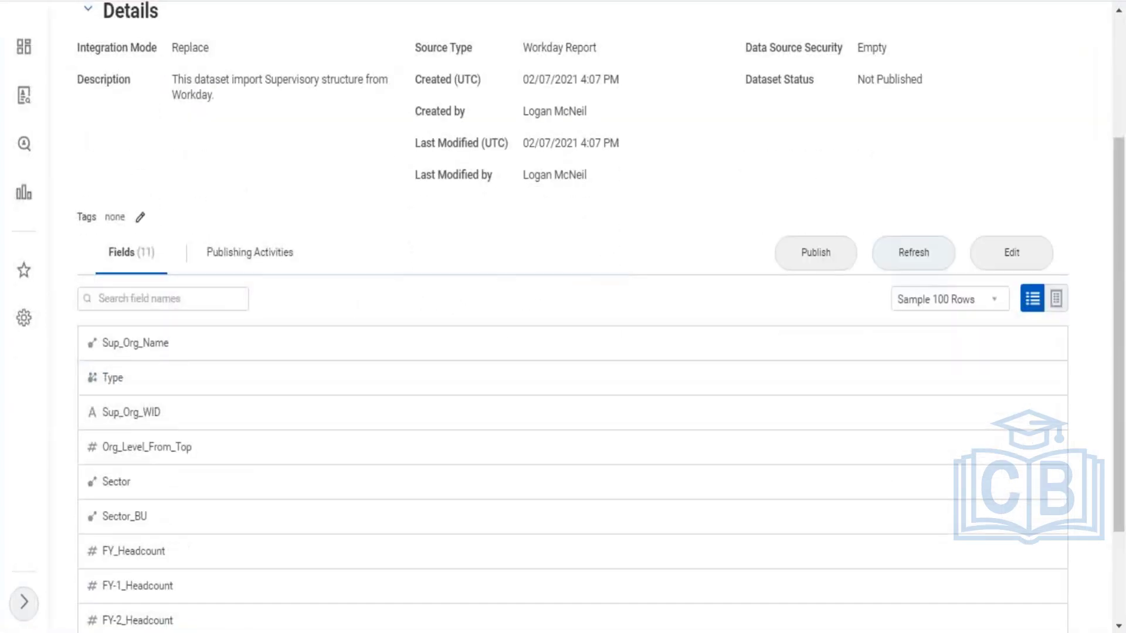
click(141, 217)
click(353, 304)
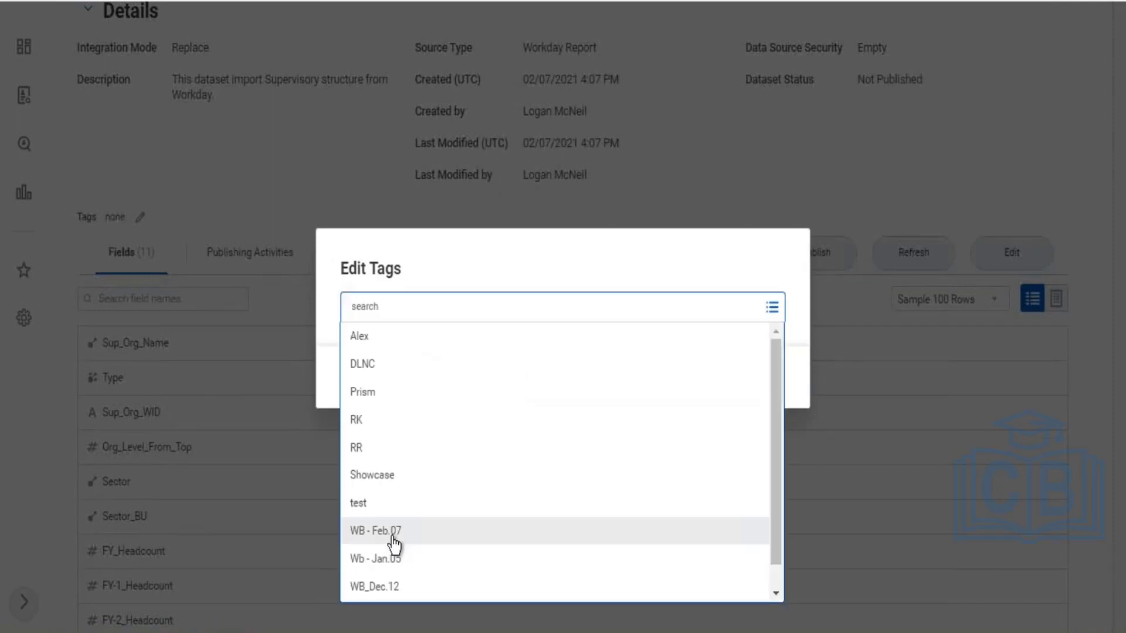
click(394, 531)
click(394, 390)
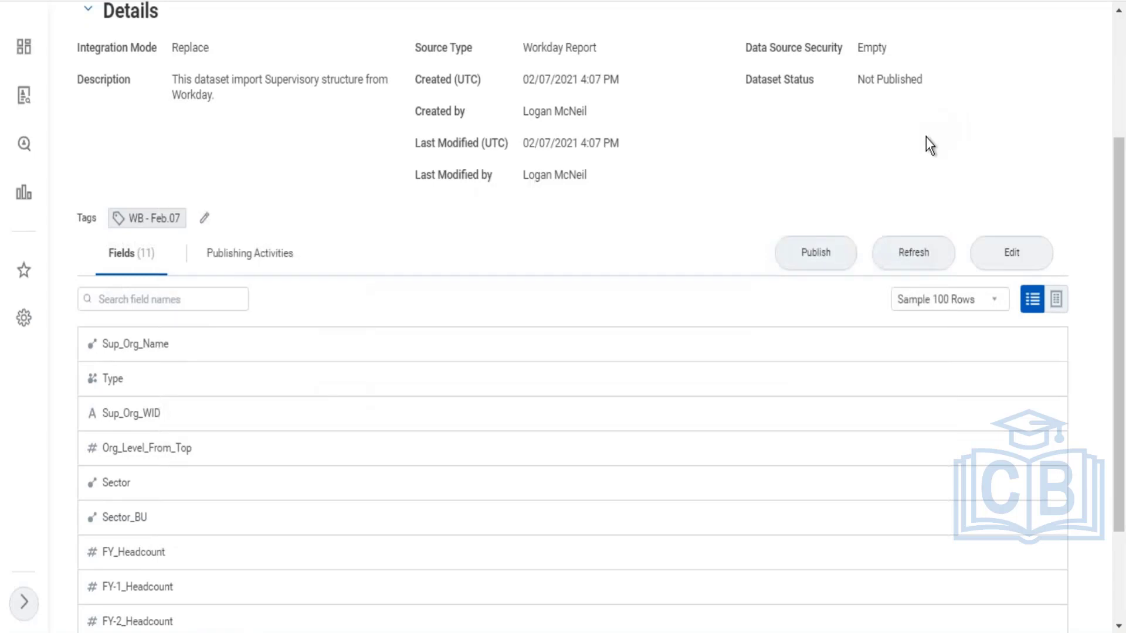
Go back to the data catalog and start creating a base dataset from a custom report.
scroll(927, 140, up, 4)
click(135, 162)
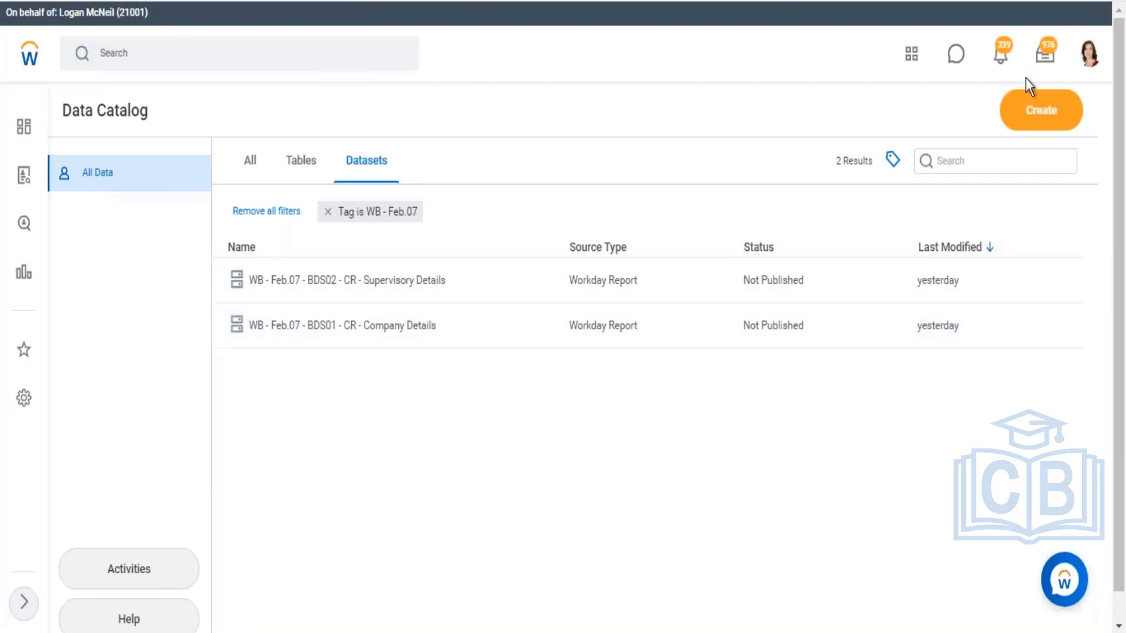
click(1028, 116)
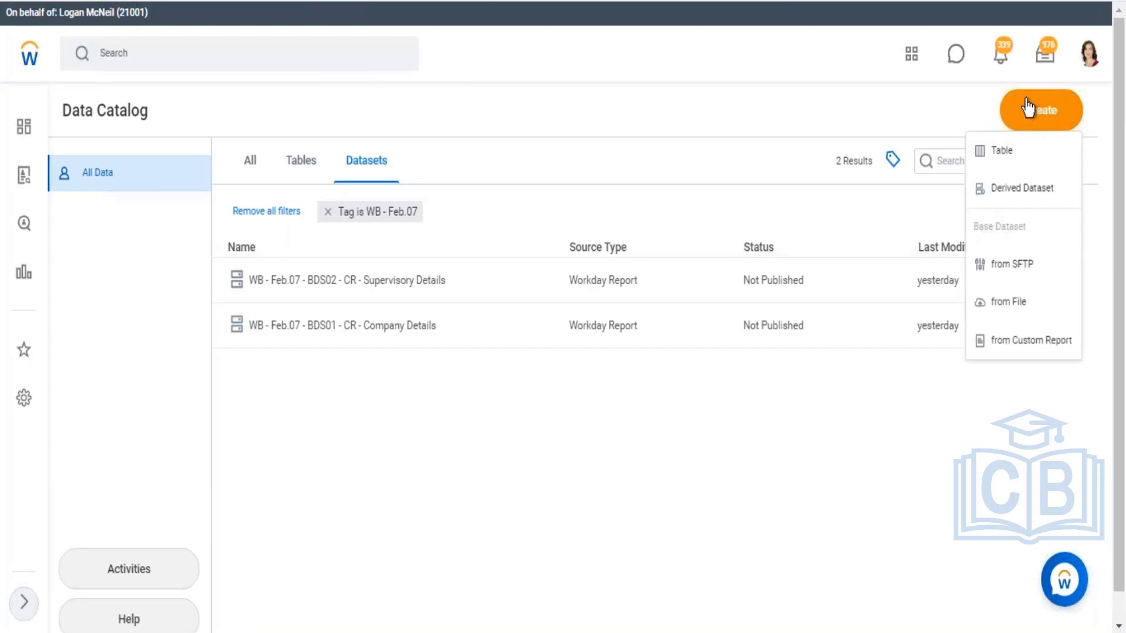
click(1016, 346)
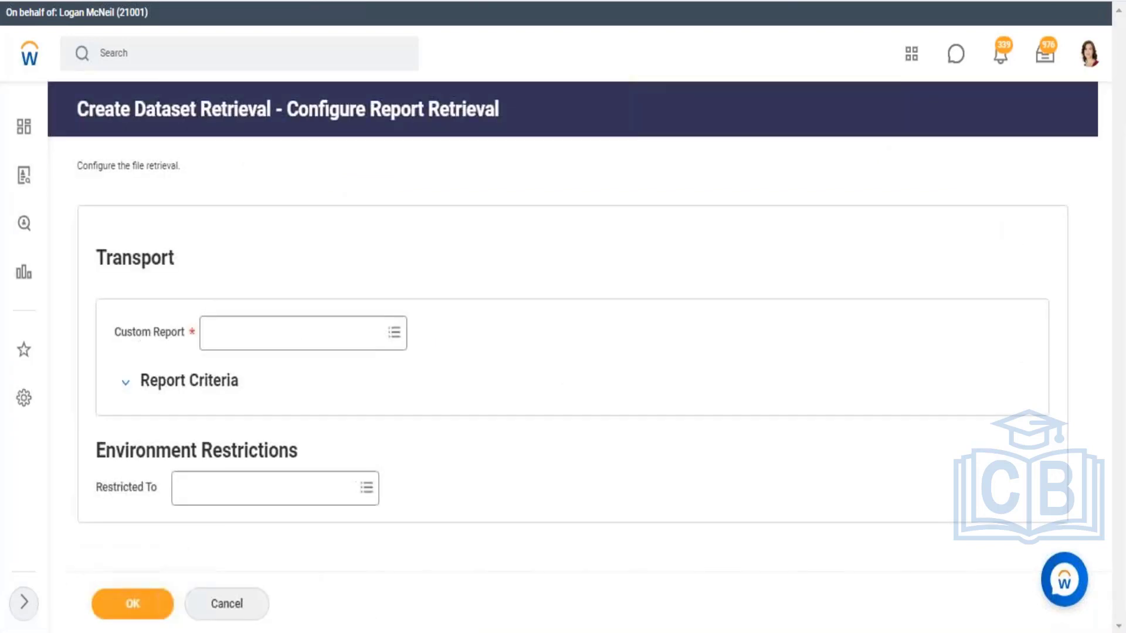
Choose ZF - 03 - Worker Details as the custom report and accept the Run Now frequency.
click(344, 316)
text(zf)
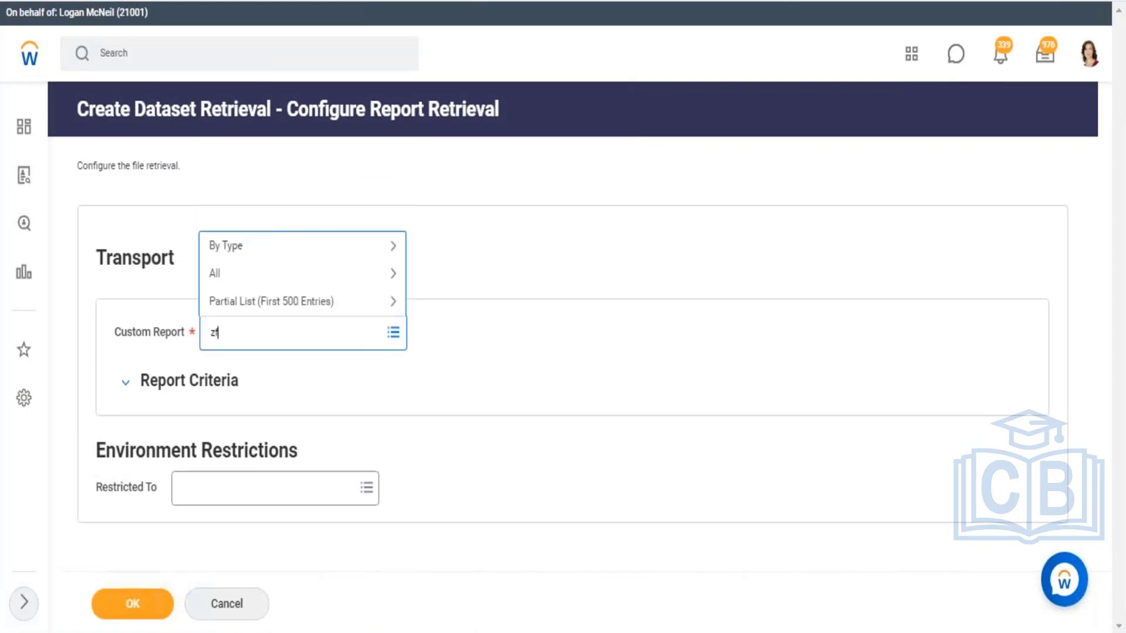
key(Return)
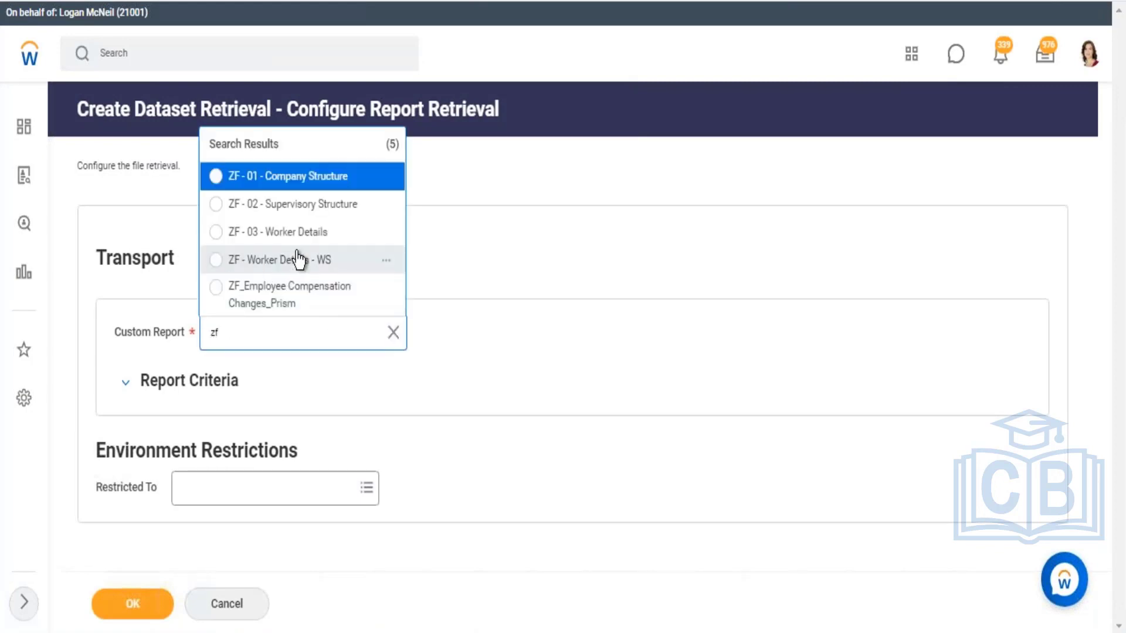
click(306, 235)
click(602, 253)
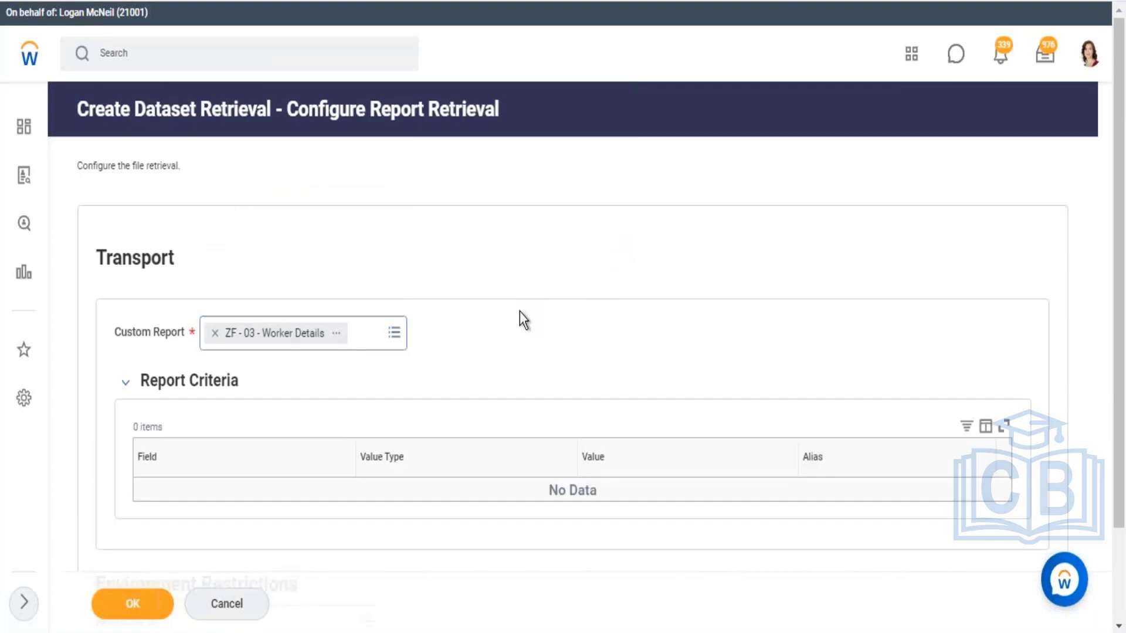
scroll(325, 409, down, 2)
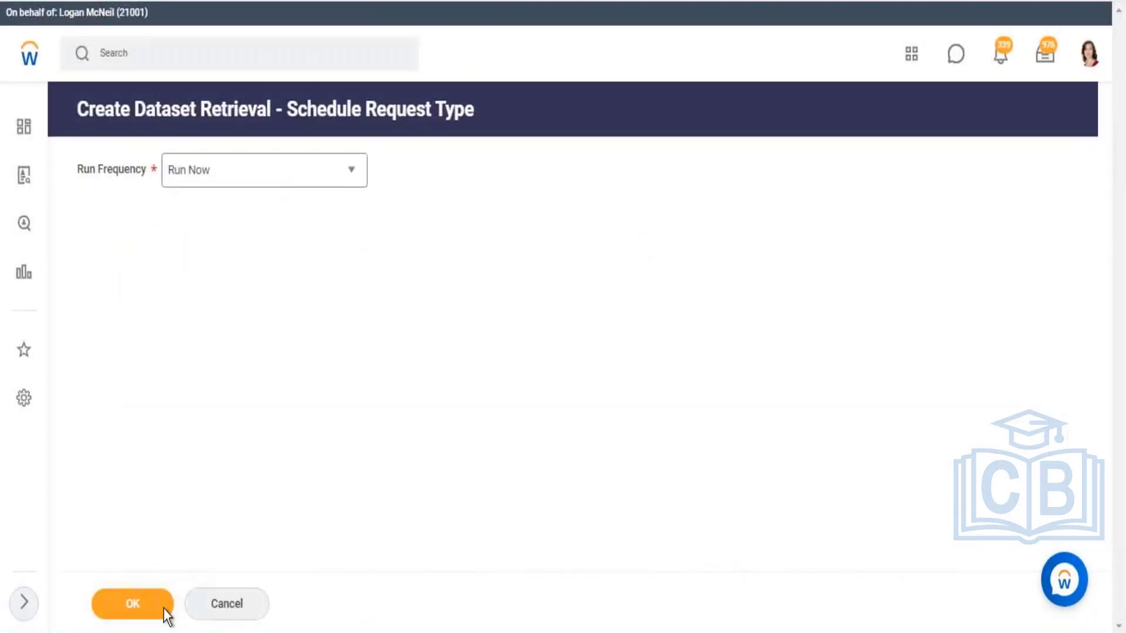
click(159, 614)
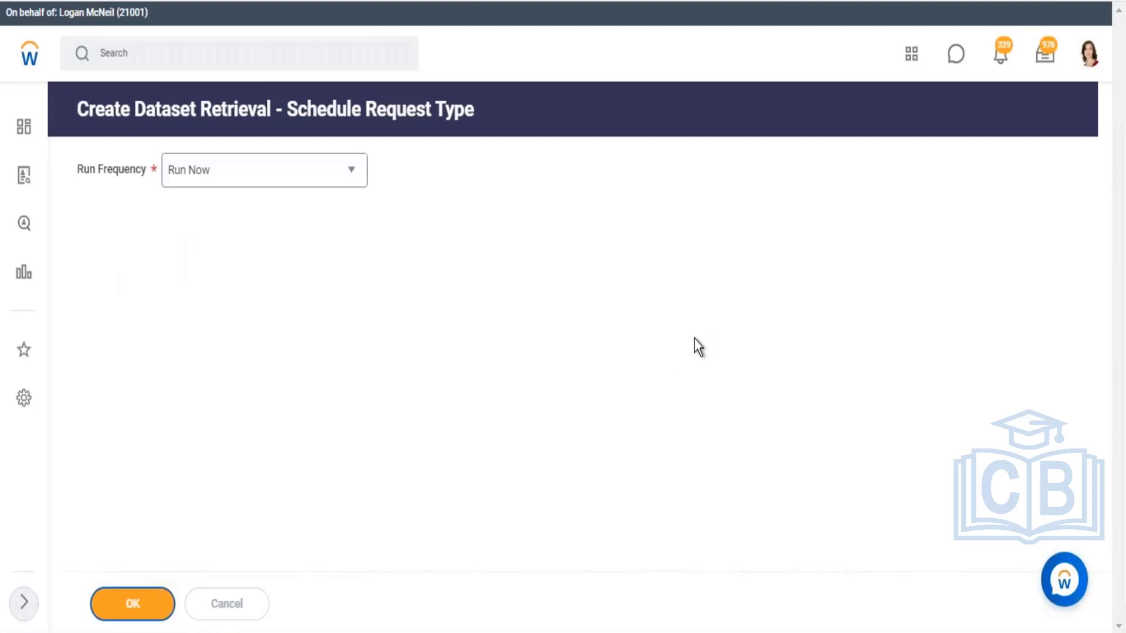
click(225, 163)
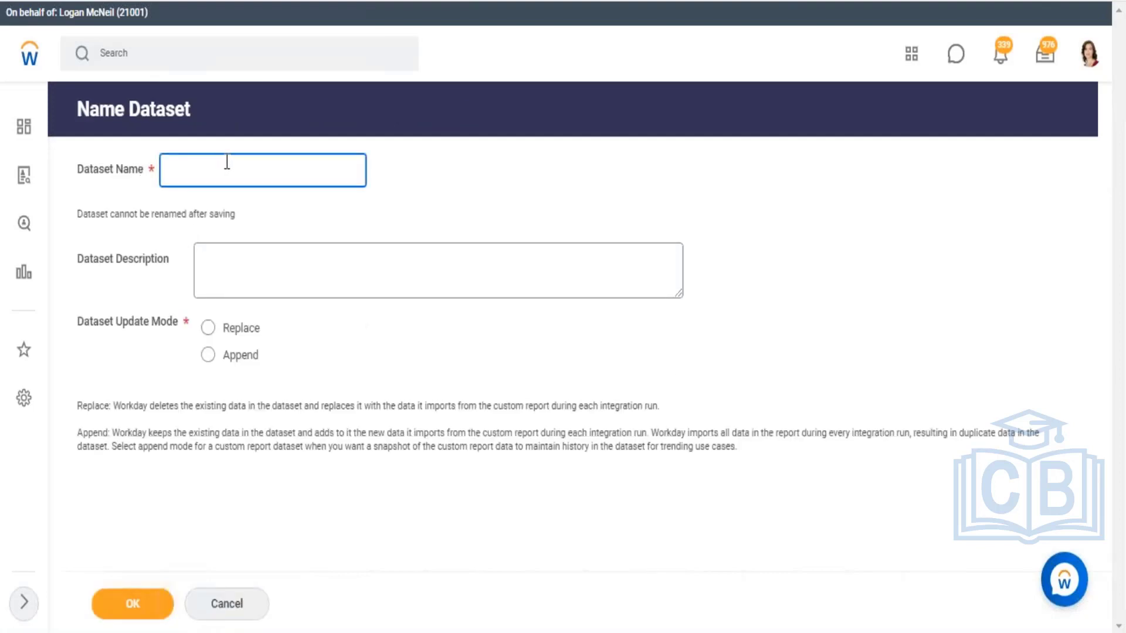
key(ctrl+v)
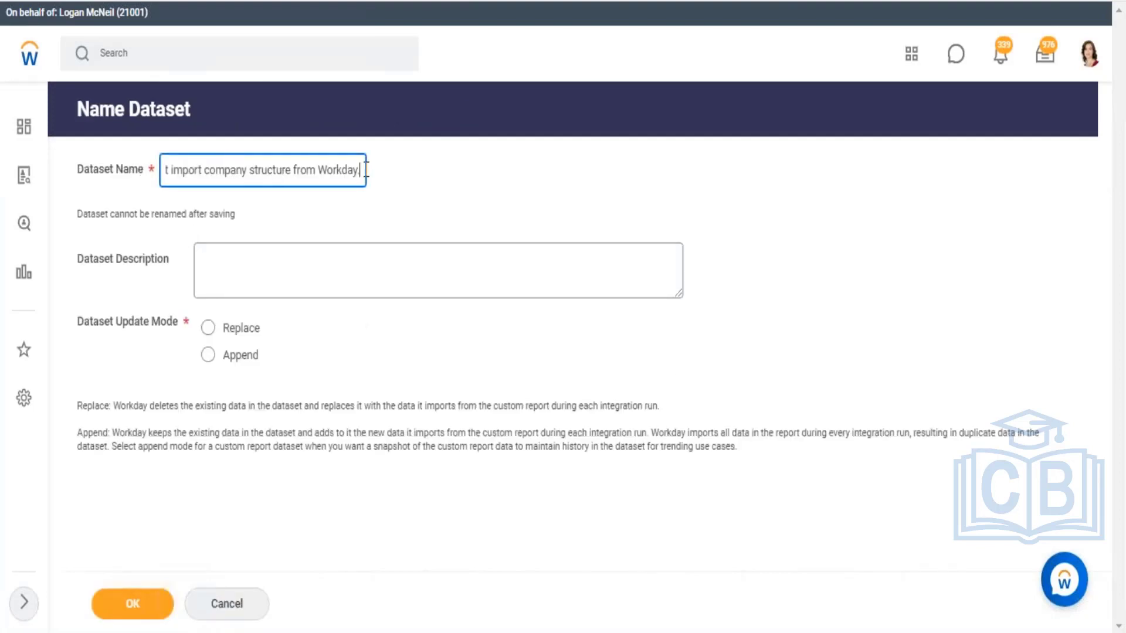
drag(366, 169, 163, 170)
key(ctrl+x)
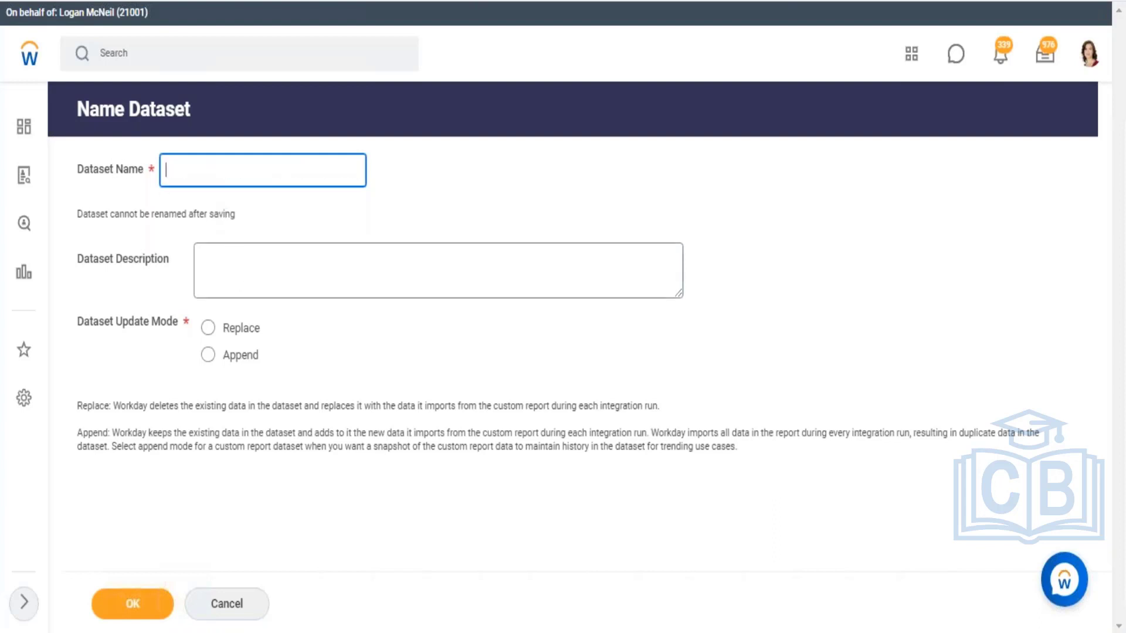
Enter the dataset description "This dataset imports Worker details from Workday." and set the update mode to Replace.
click(231, 269)
key(ctrl+v)
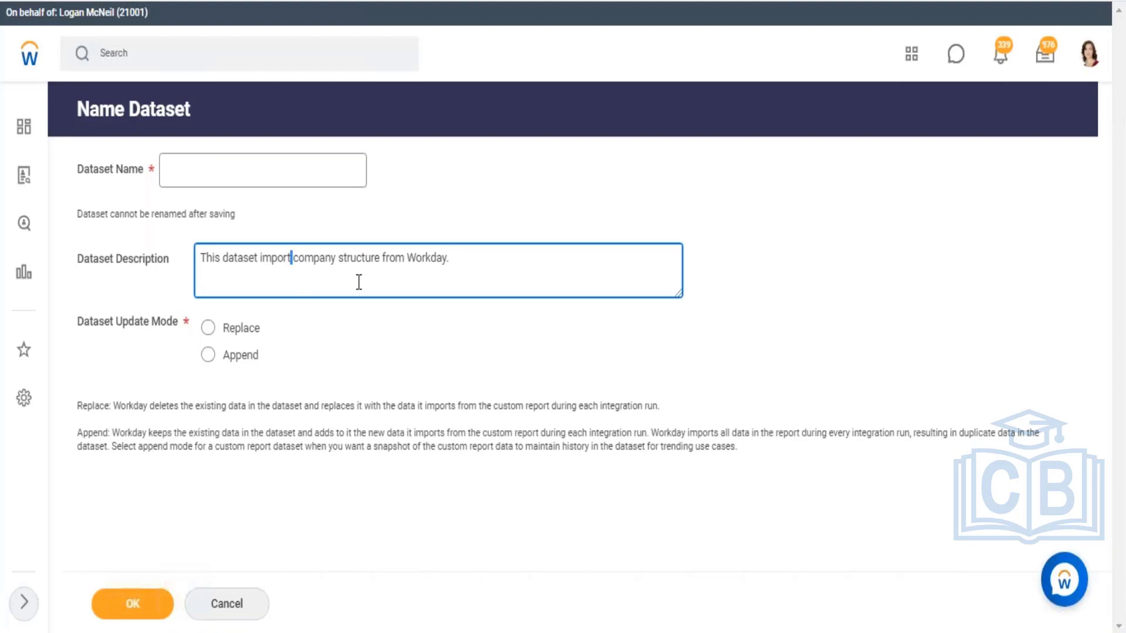
text(s)
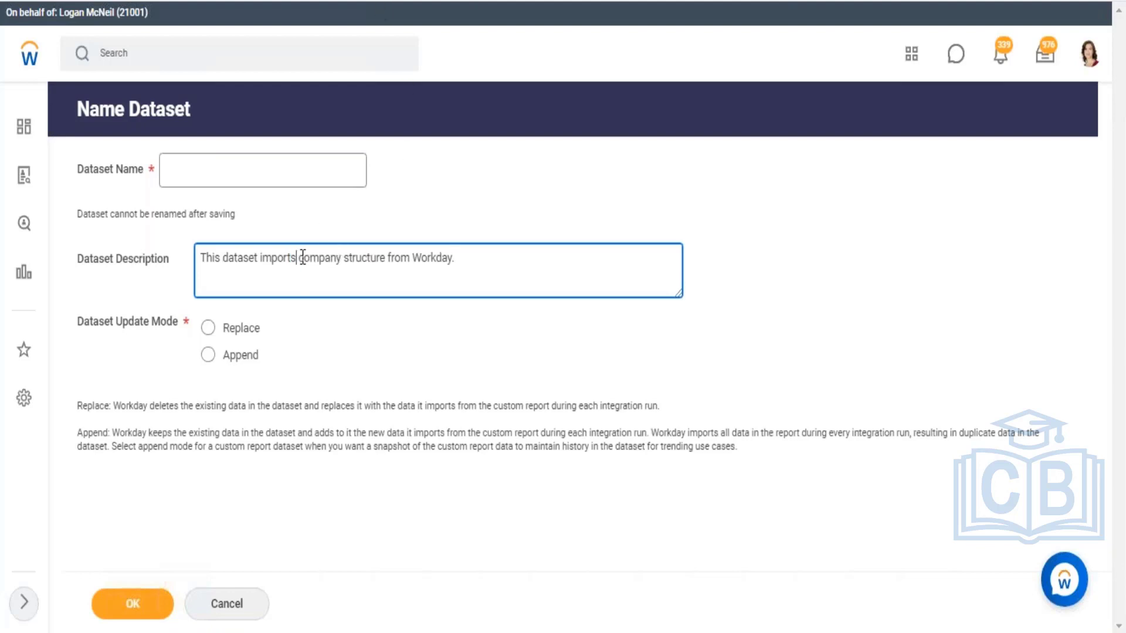
drag(299, 257, 383, 258)
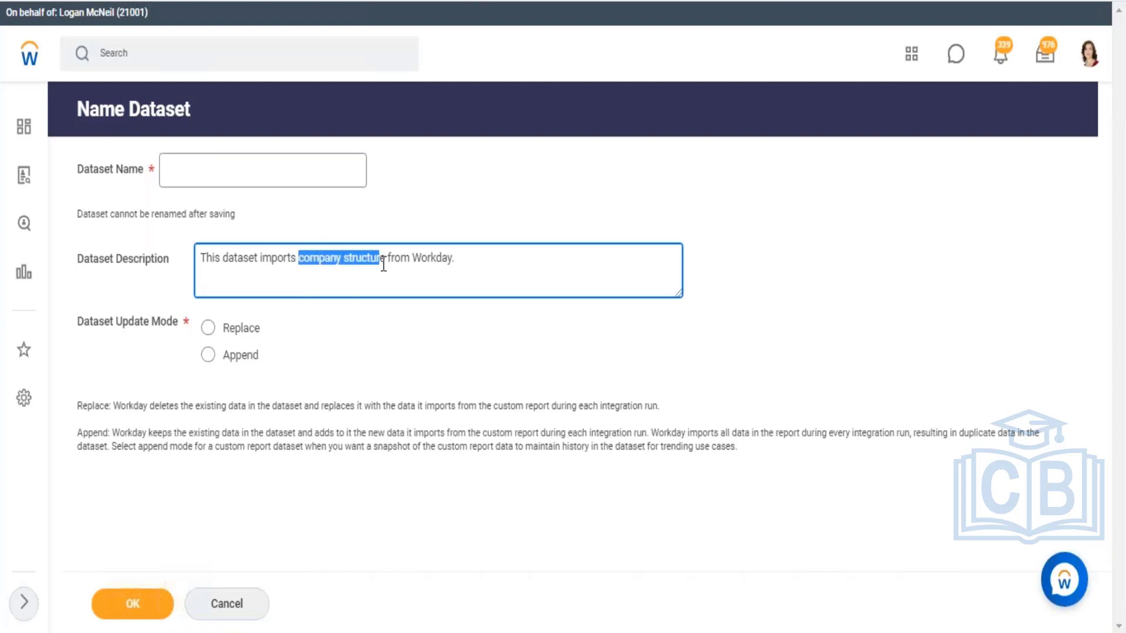
key(BackSpace)
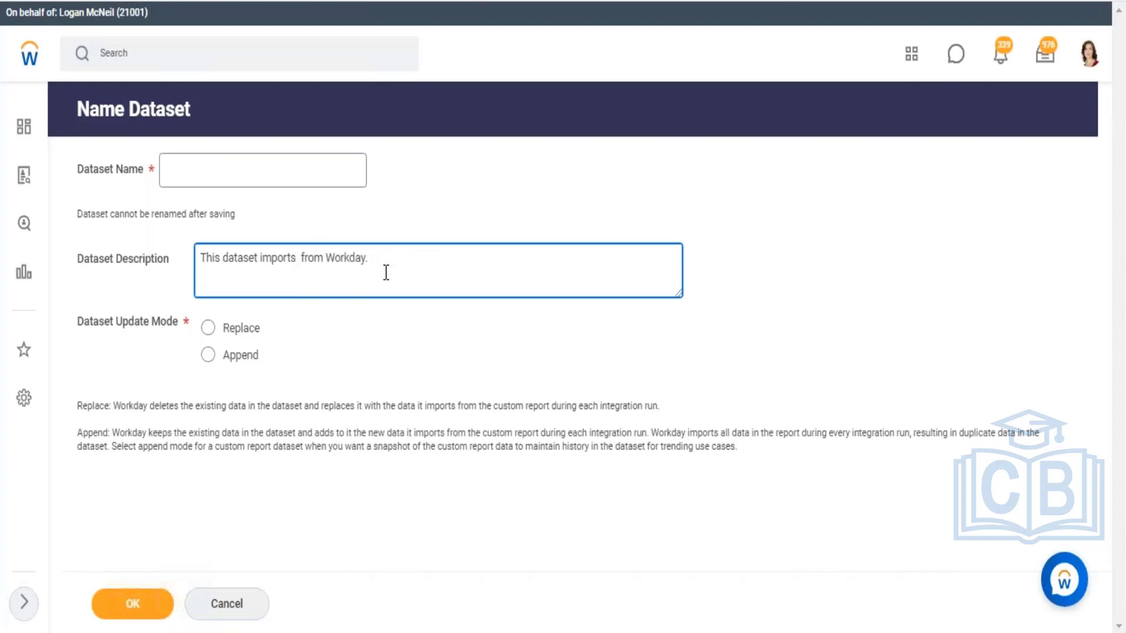
text(Worker details)
click(209, 329)
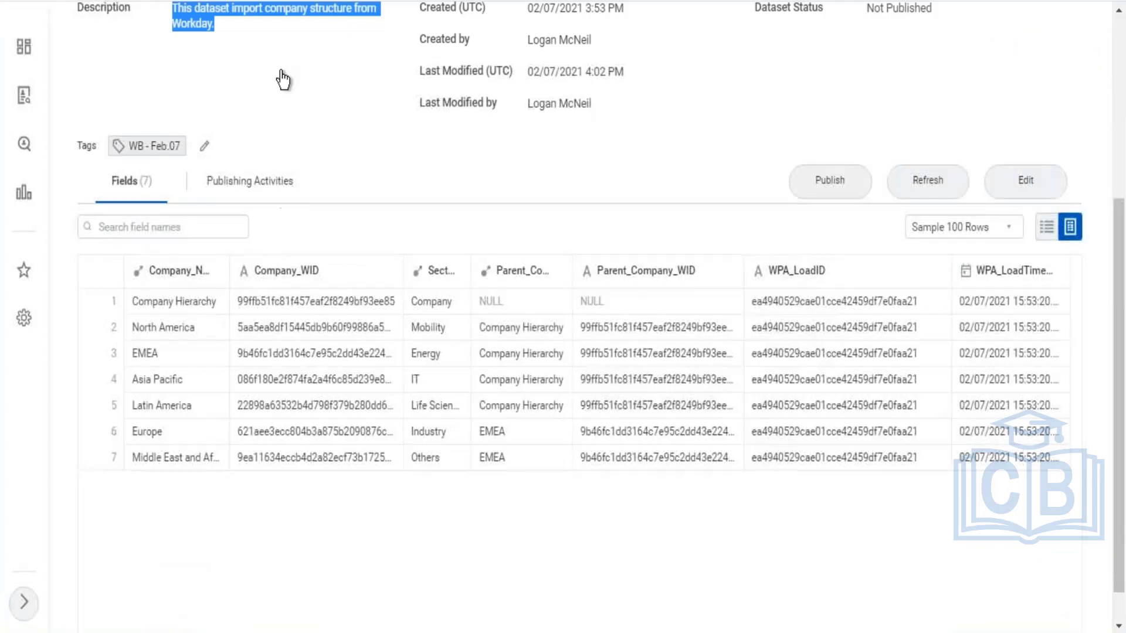
Copy the name of the existing Company Details dataset into the new dataset's name.
scroll(295, 96, up, 5)
click(450, 113)
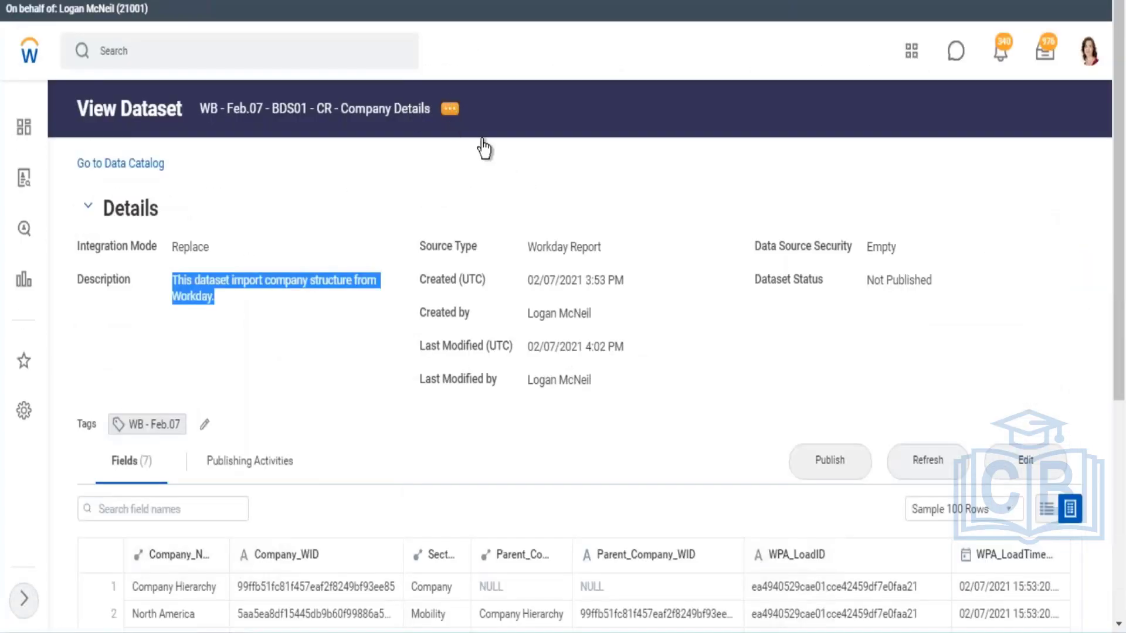
click(480, 174)
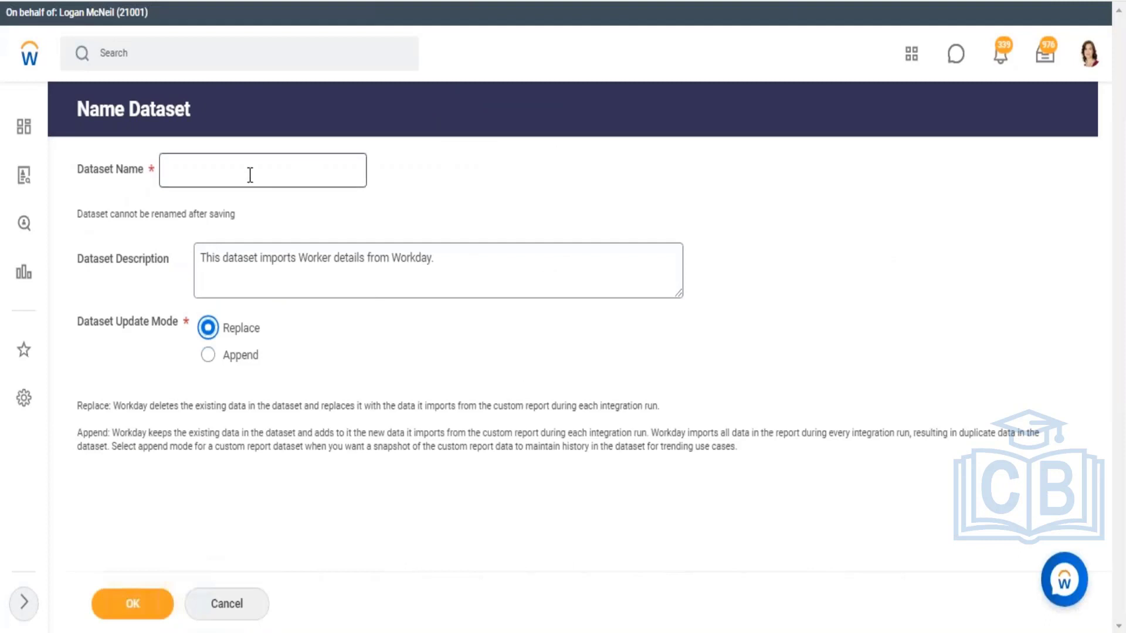
click(261, 170)
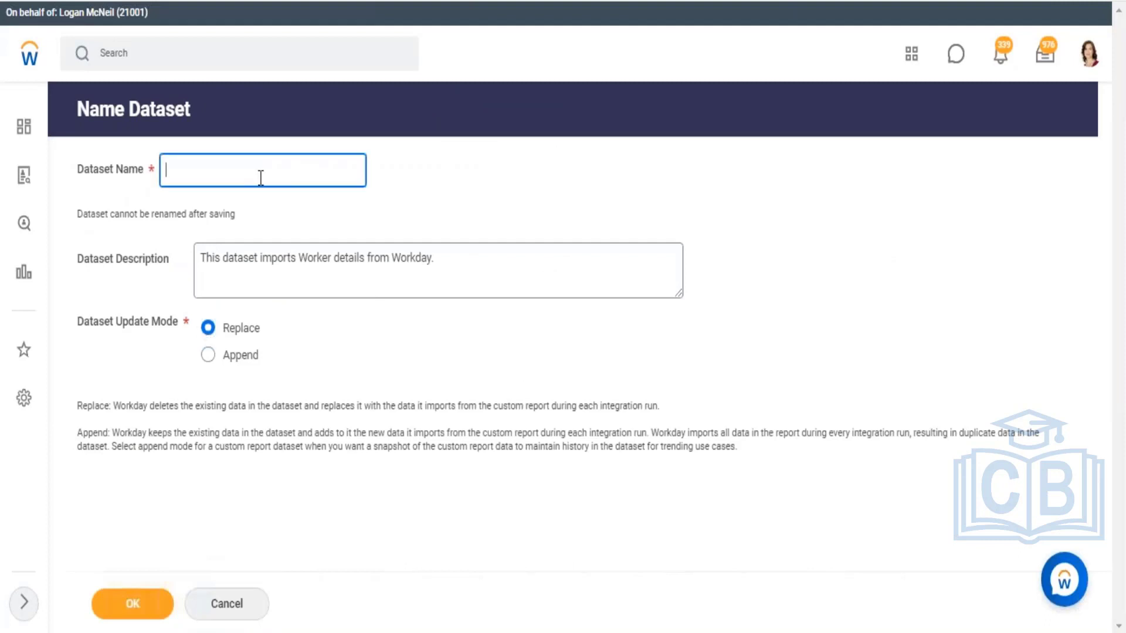
key(ctrl+v)
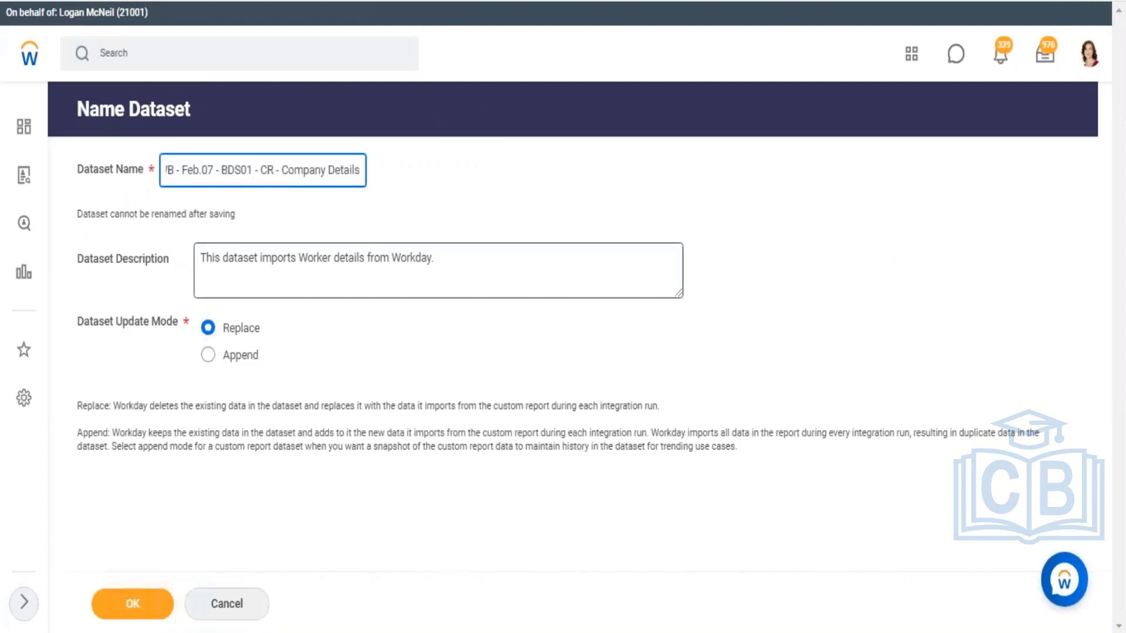
Change the copied dataset name to WB - Feb.07 - BDS03 - CR - Worker Details and create the dataset.
key(BackSpace)
text(3)
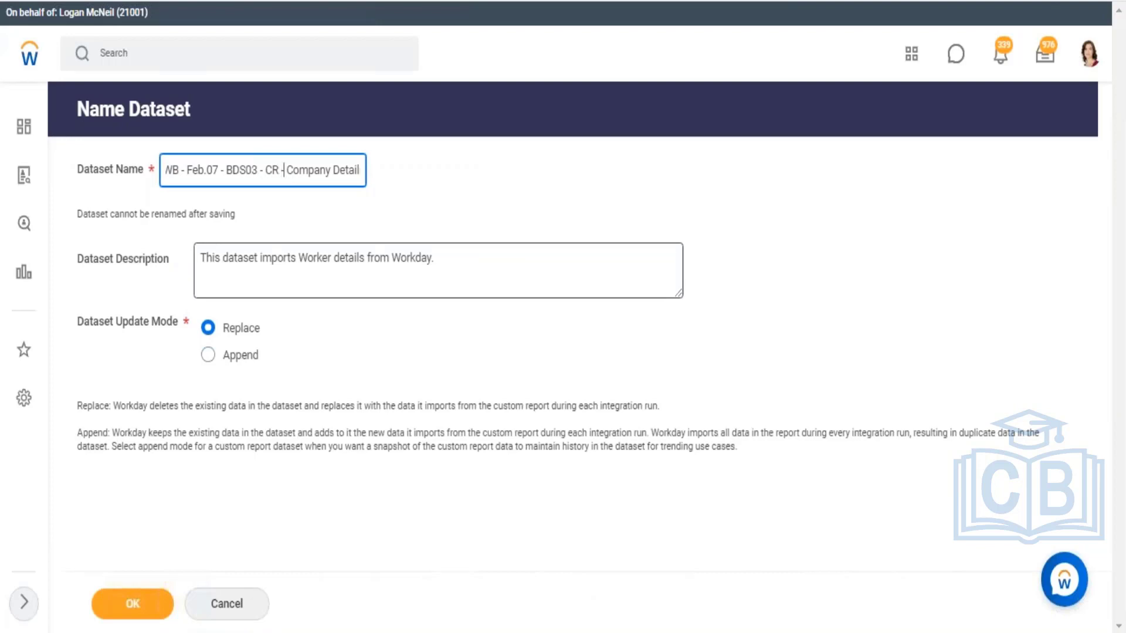
key(Delete)
key(Delete)
key(Delete)
key(Delete)
key(Delete)
key(Delete)
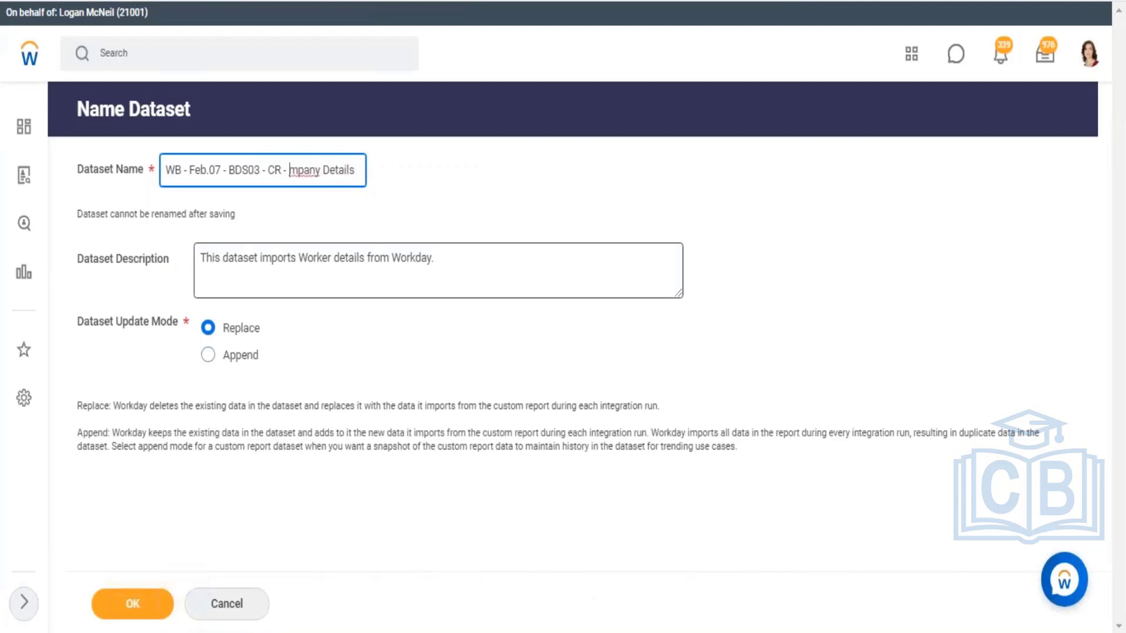
key(Delete)
text(worker)
key(BackSpace)
text(W)
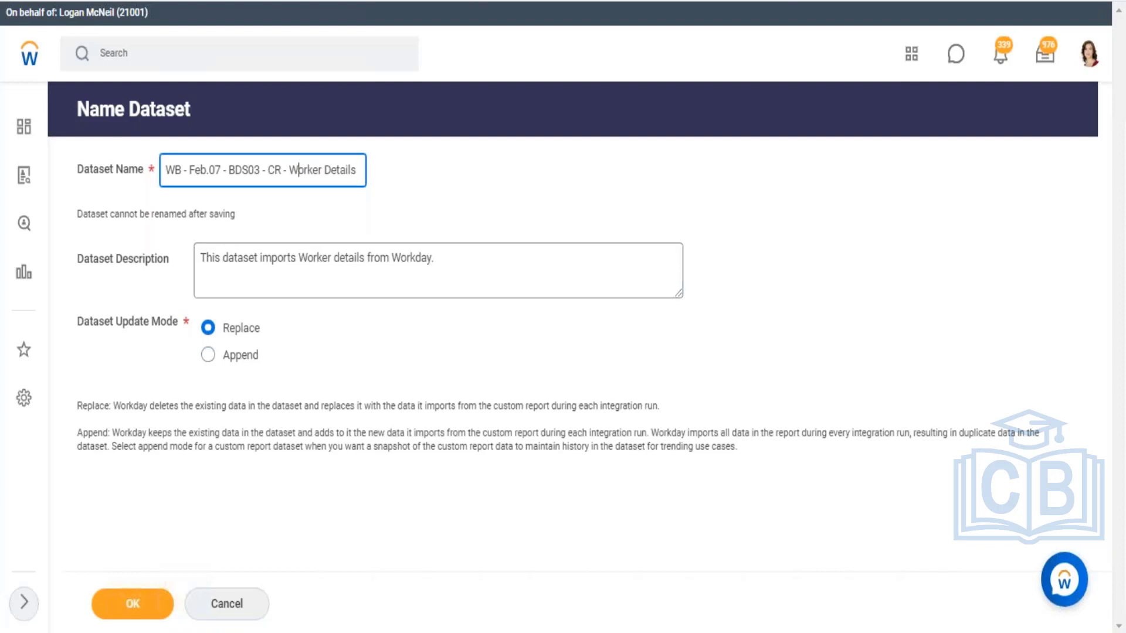
click(446, 160)
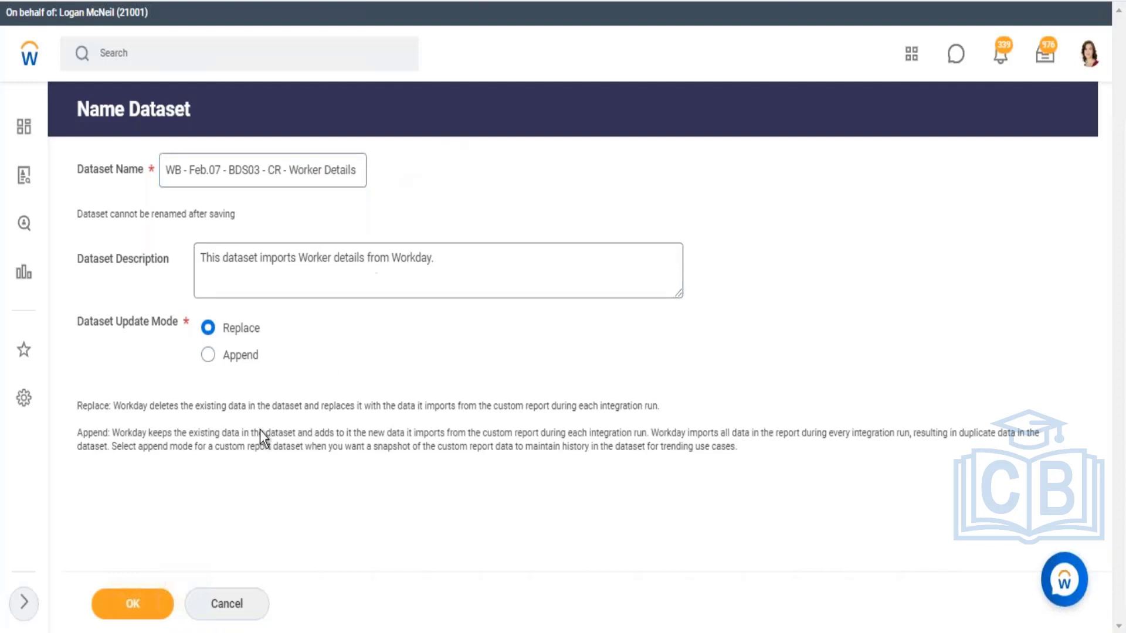
click(154, 601)
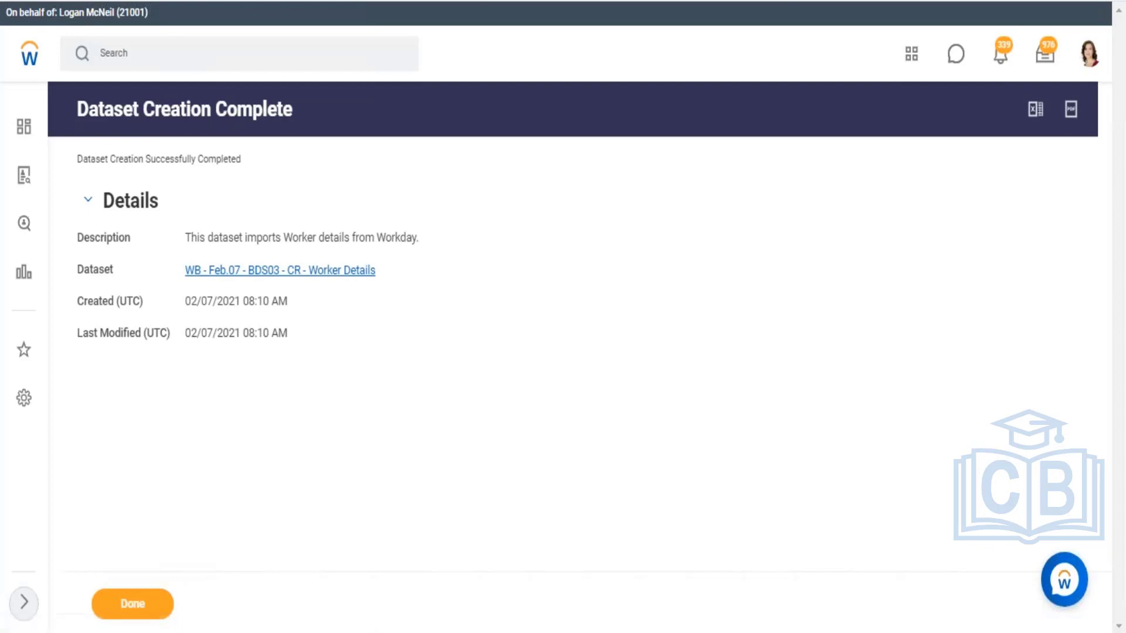
Open the newly created worker dataset, refresh it to load its fields and review the field list.
scroll(409, 435, down, 5)
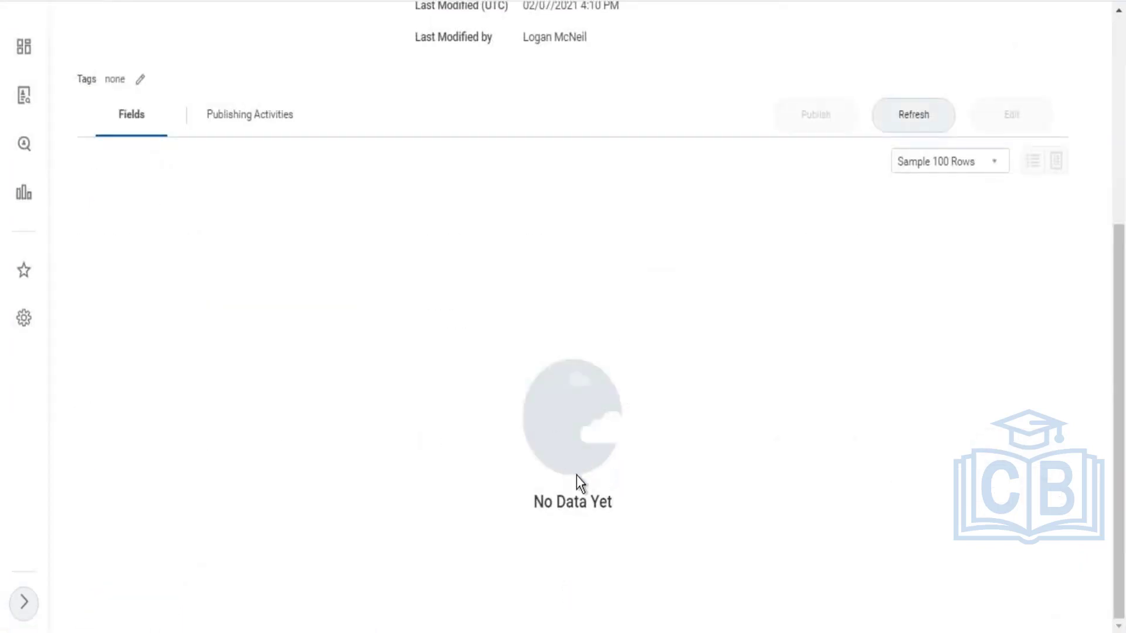
click(914, 105)
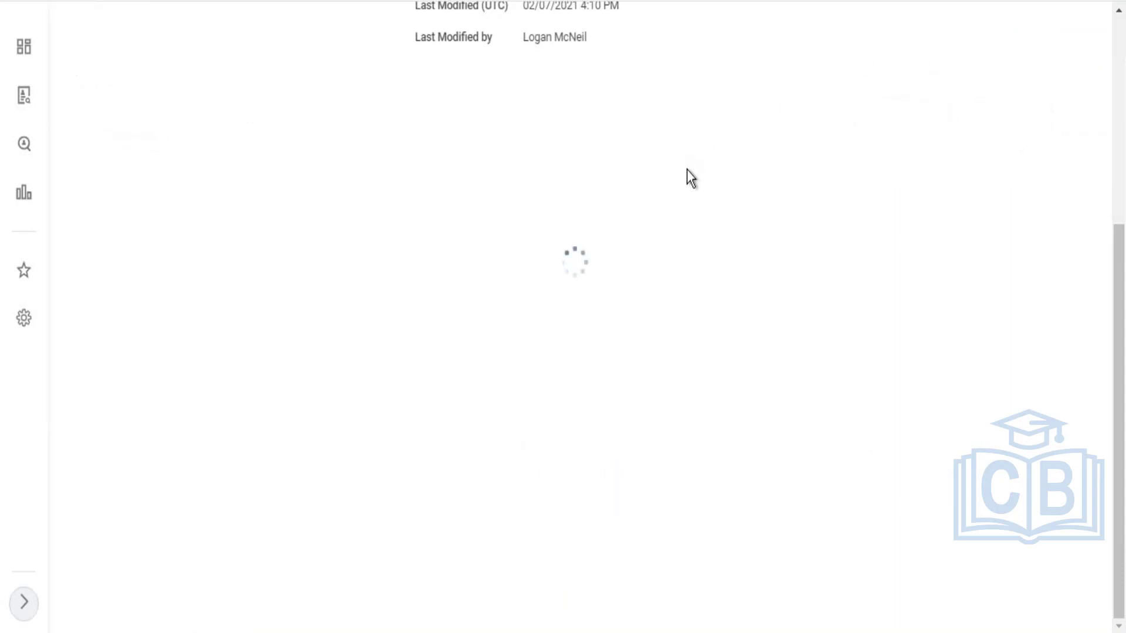
scroll(635, 294, down, 5)
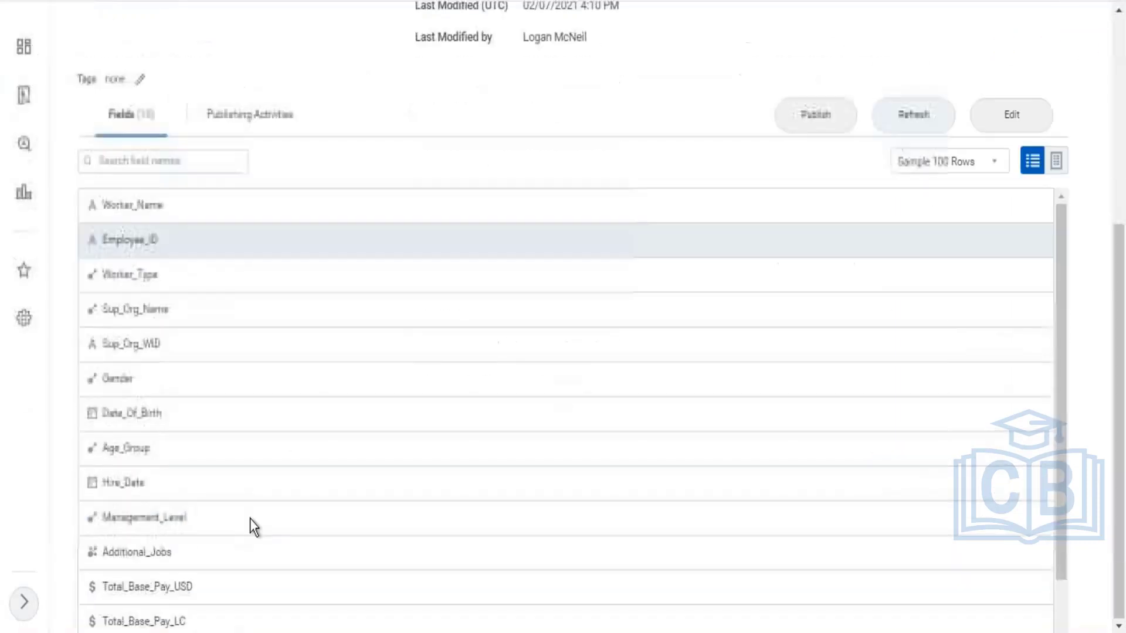
scroll(193, 434, down, 2)
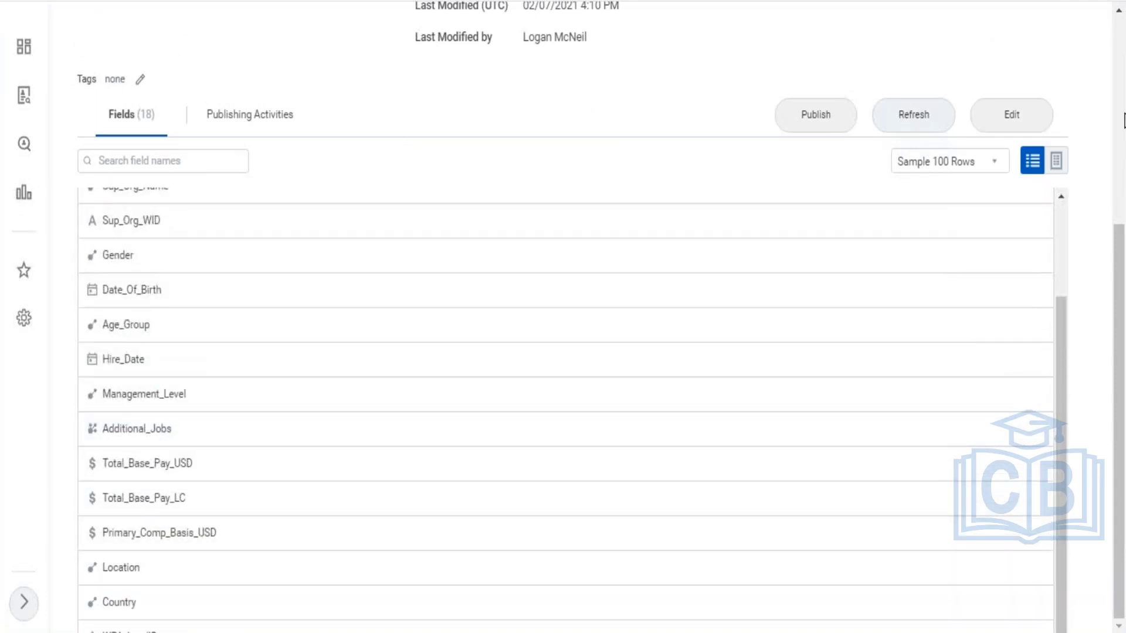
scroll(1106, 257, up, 5)
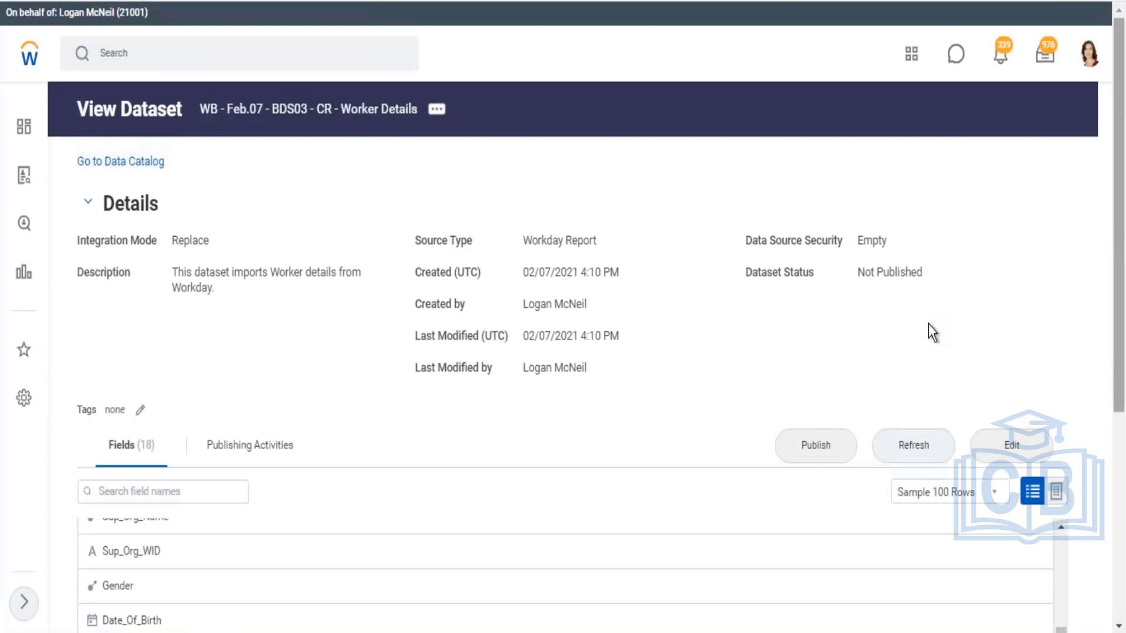
scroll(1010, 260, down, 5)
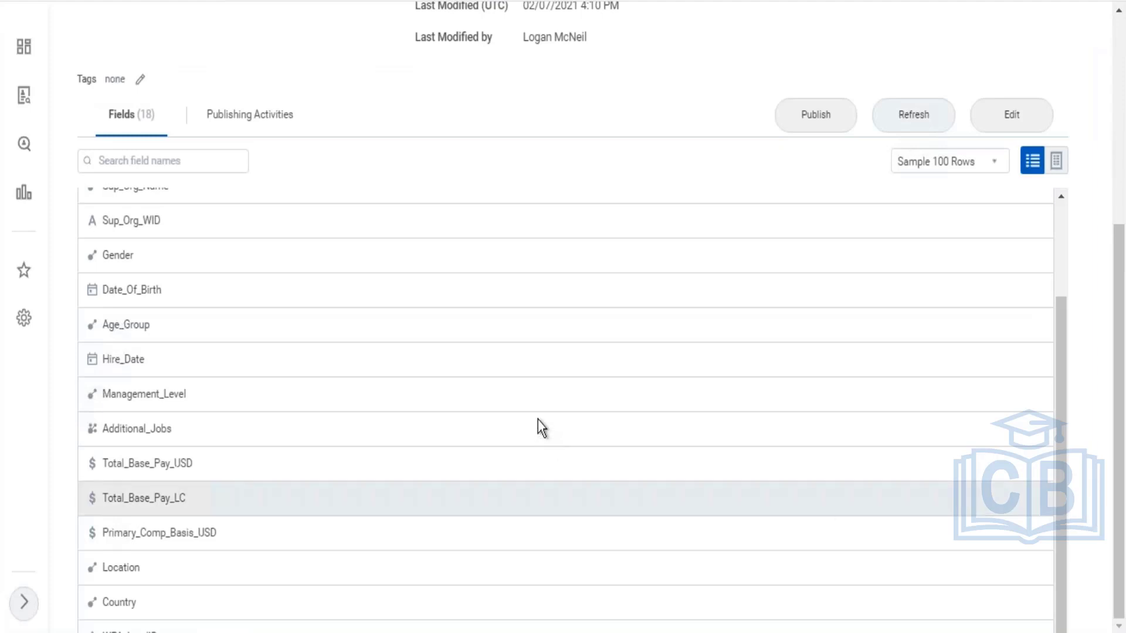
Look through the worker dataset's field list and tag the dataset WB - Feb.07.
scroll(544, 391, up, 5)
scroll(544, 390, down, 3)
scroll(563, 417, down, 2)
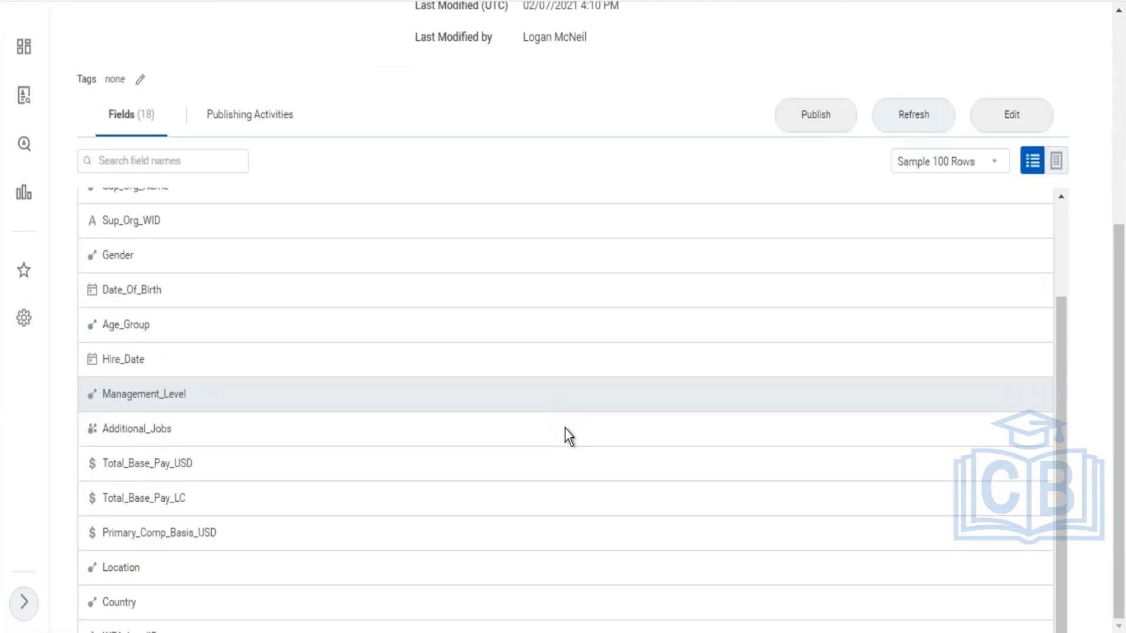
scroll(1121, 619, down, 1)
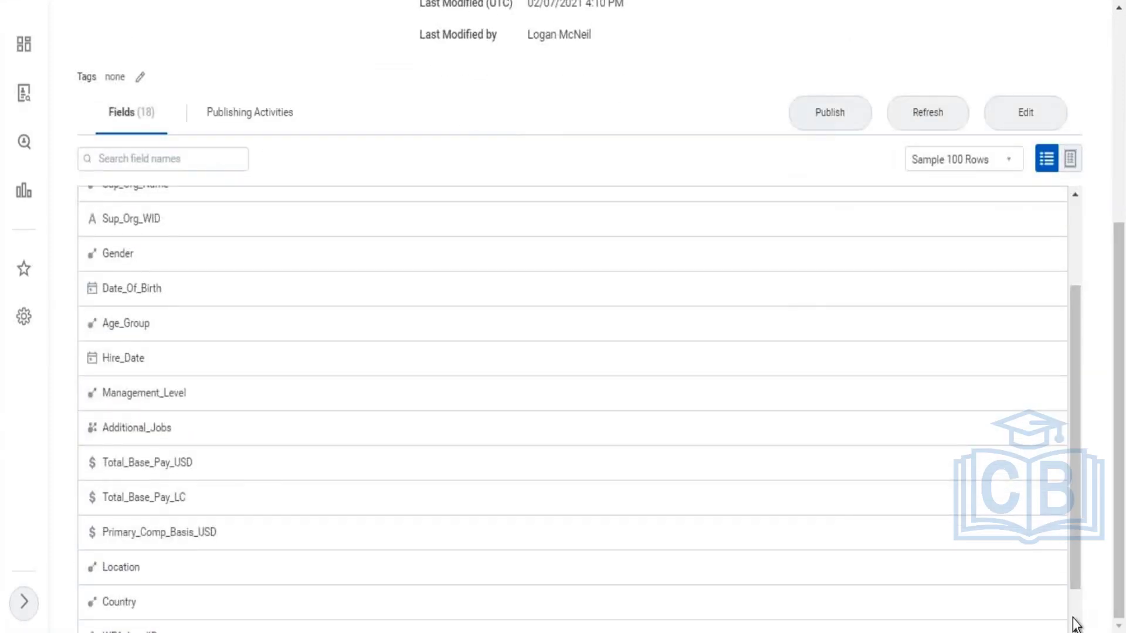
scroll(1073, 621, down, 1)
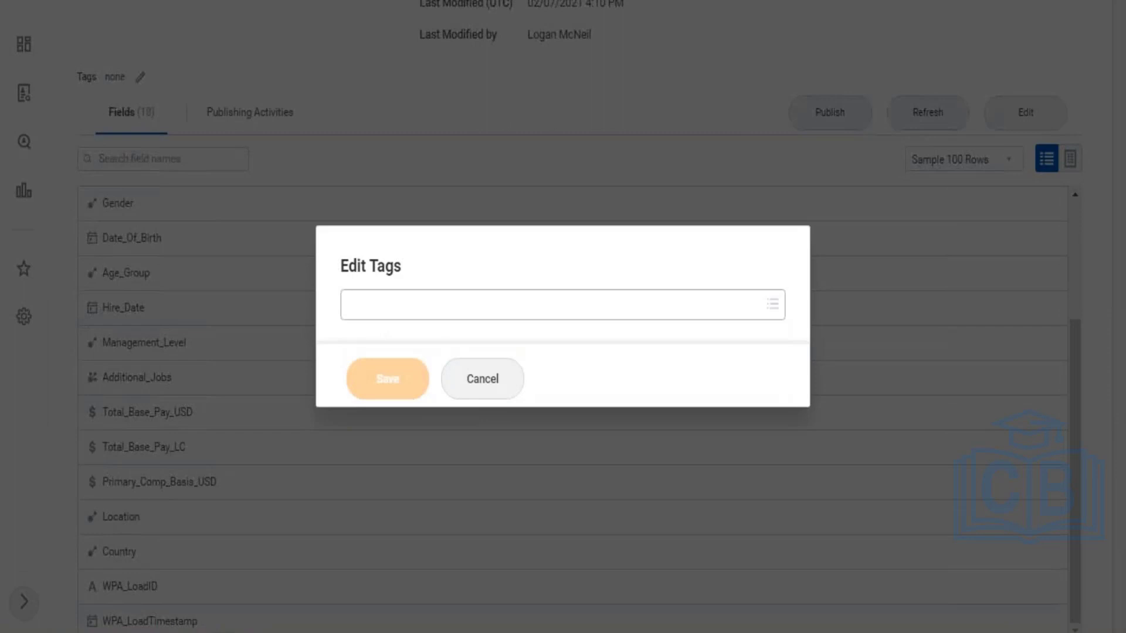
click(434, 305)
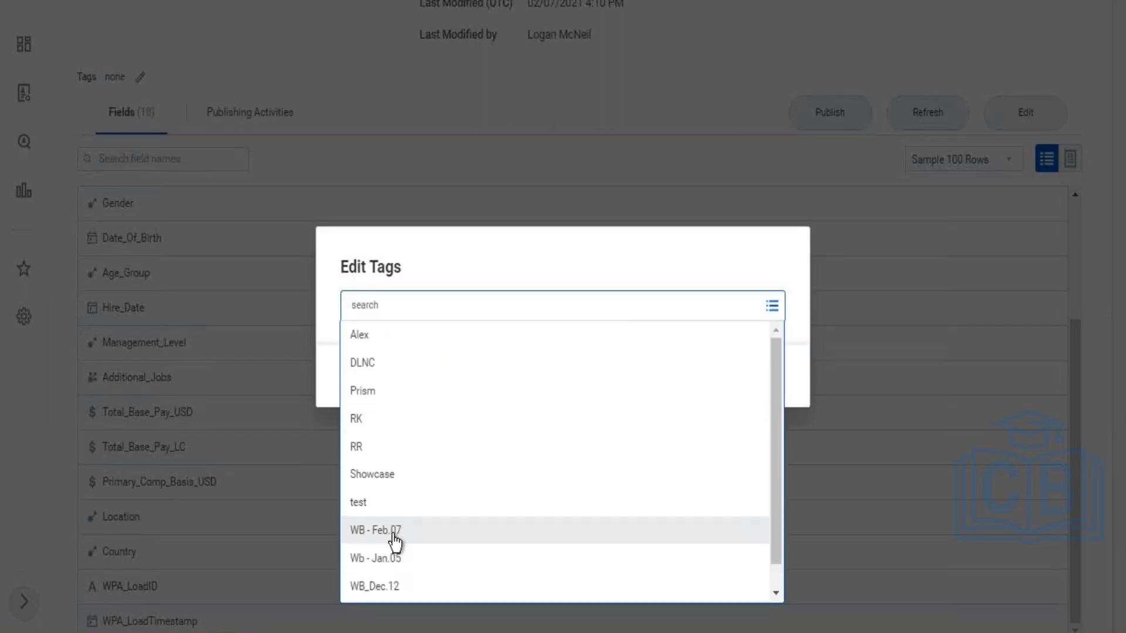
click(392, 531)
click(397, 387)
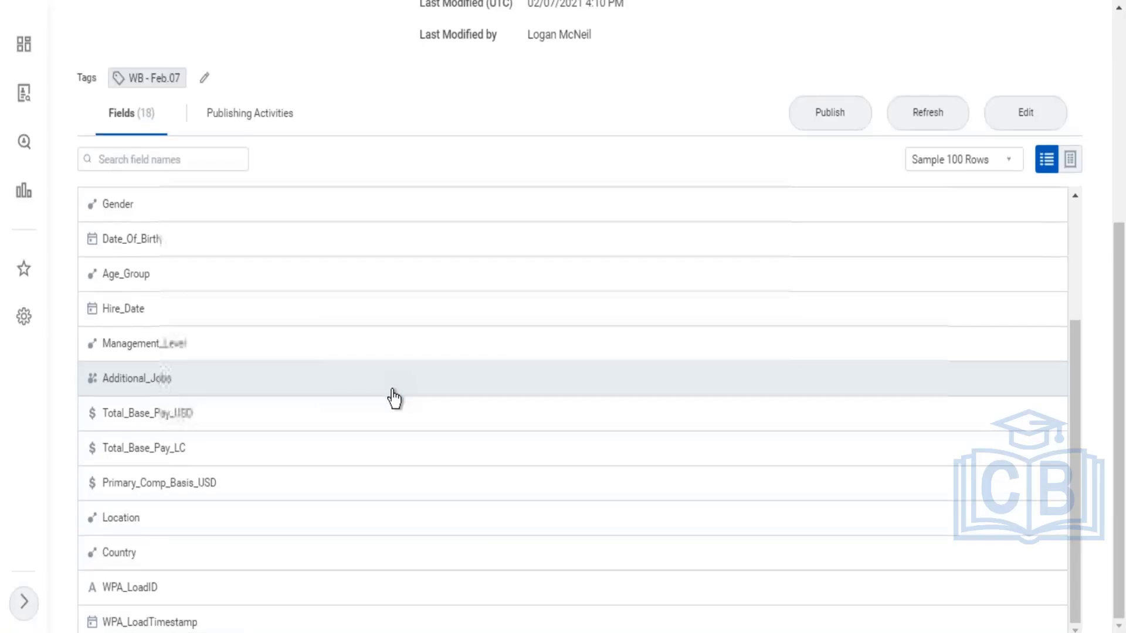
Open the worker dataset for editing and examine its primary pipeline, Parse stage and sample rows.
click(1040, 114)
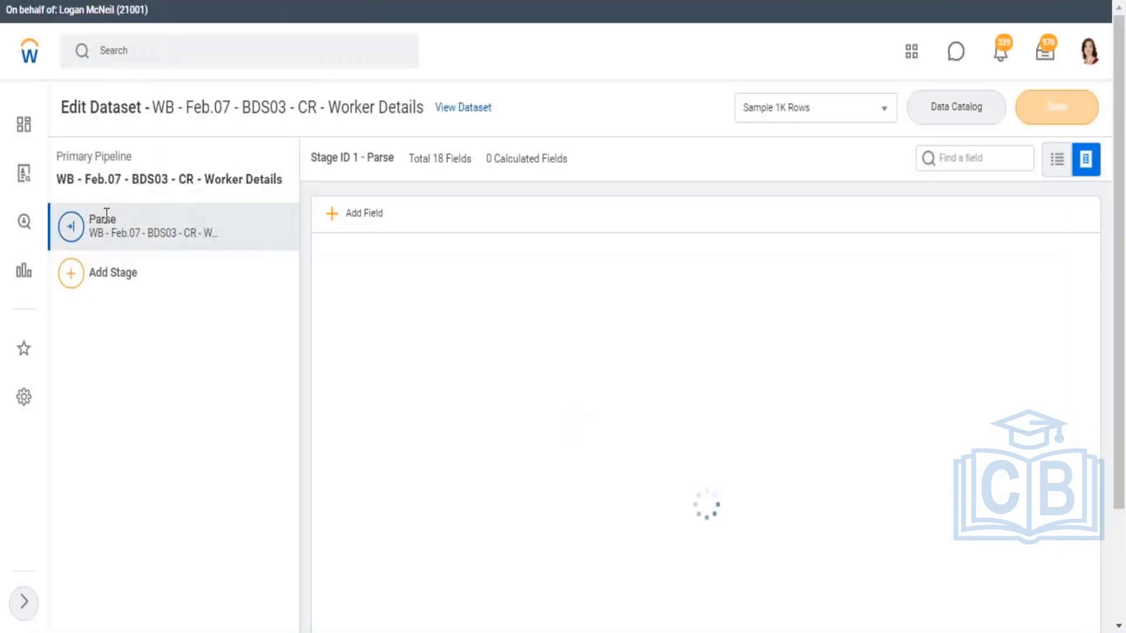
drag(168, 180, 99, 227)
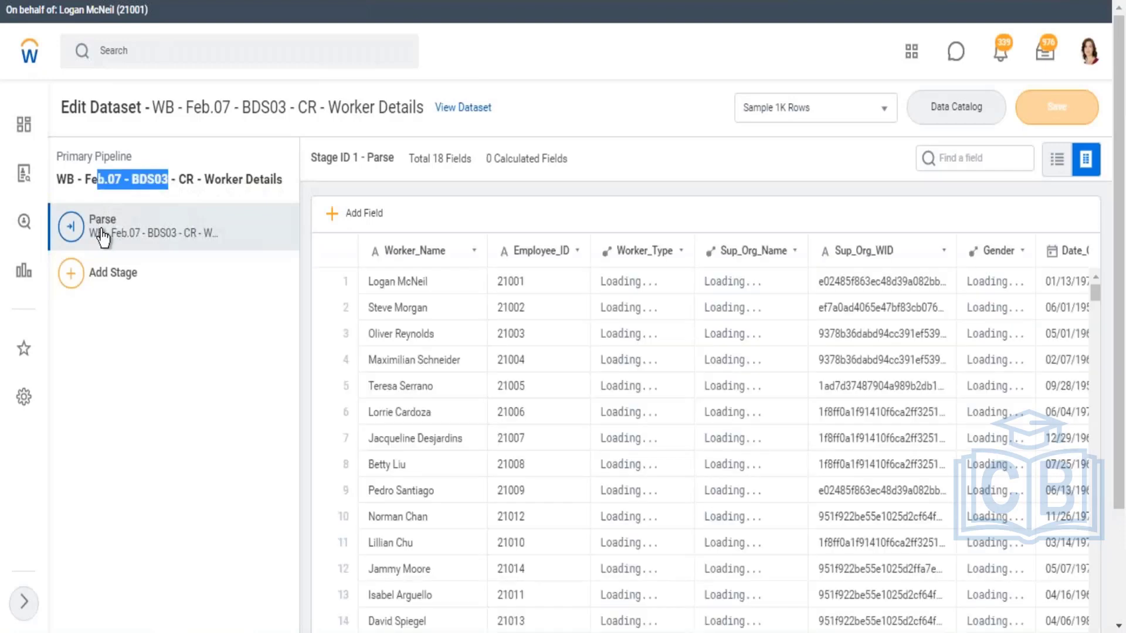
click(614, 135)
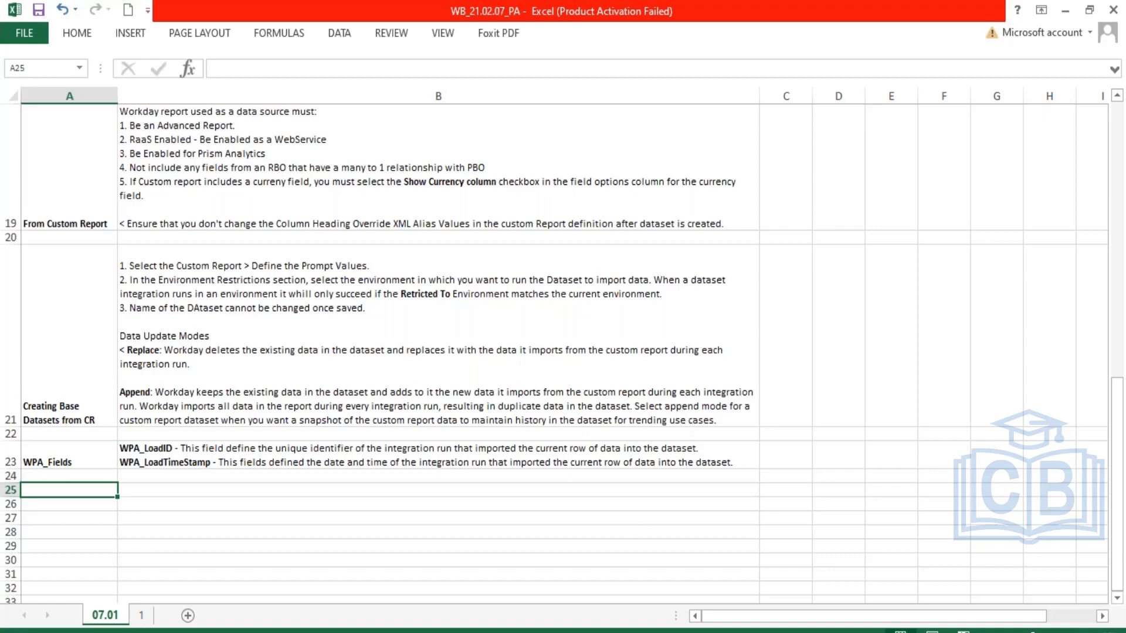
mouse_move(274, 632)
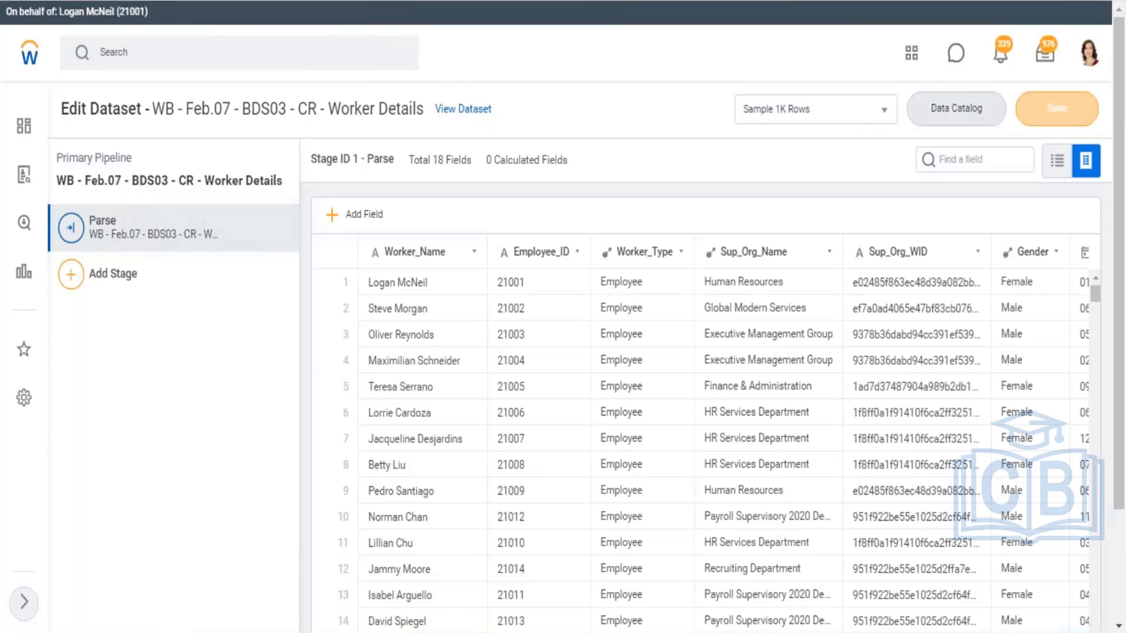
click(953, 109)
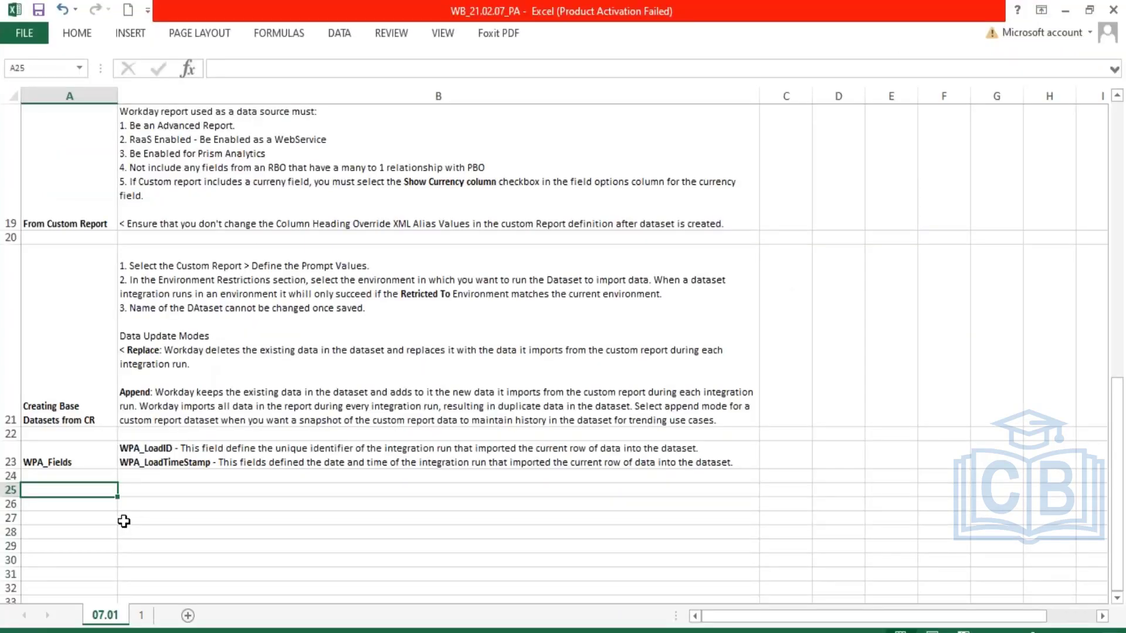
In the Excel notes, label A25 Pipeline and enter "< Datasets contain 1 or more pipelines. Pipelines can contain 1 or more stages." in B25.
text(Pipeline)
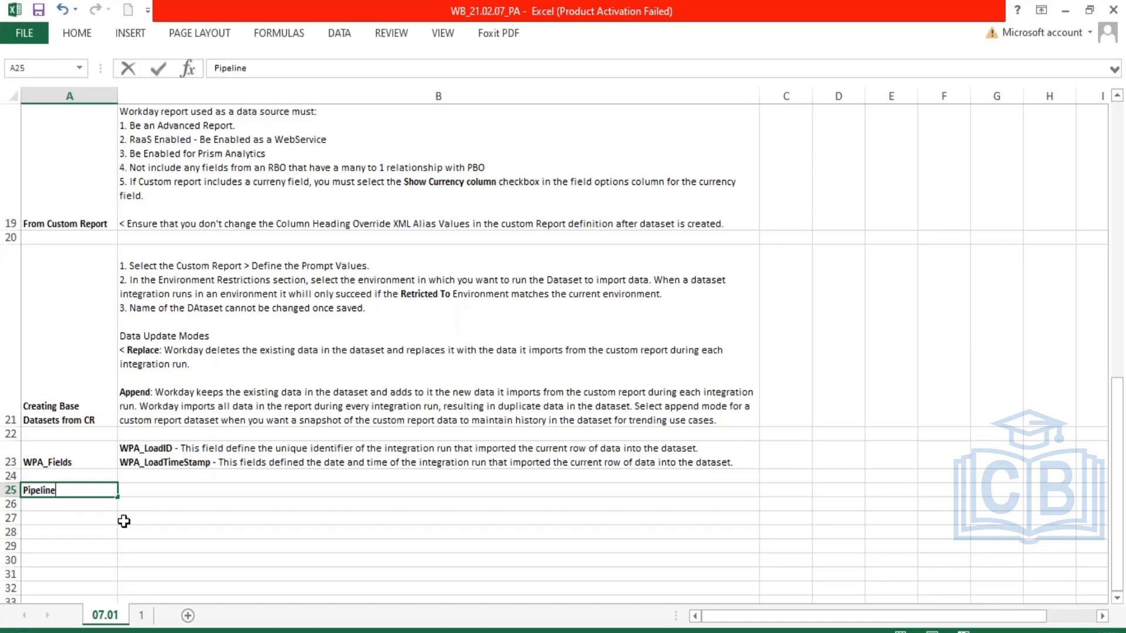
key(Tab)
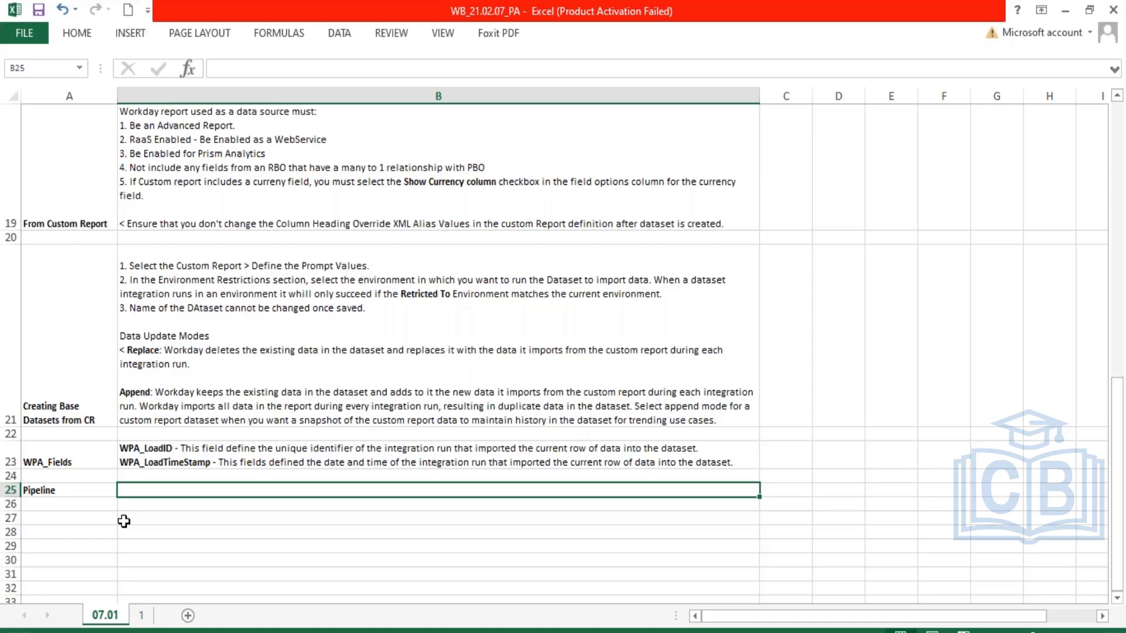
text(< DAtasets)
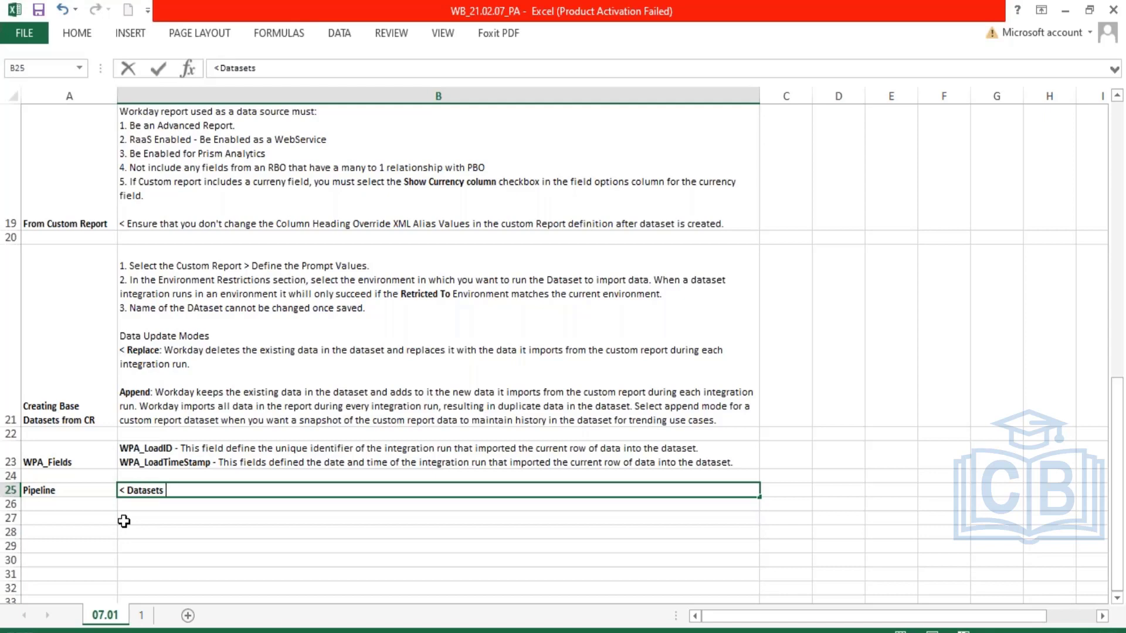
text( contain 1)
text(or more p)
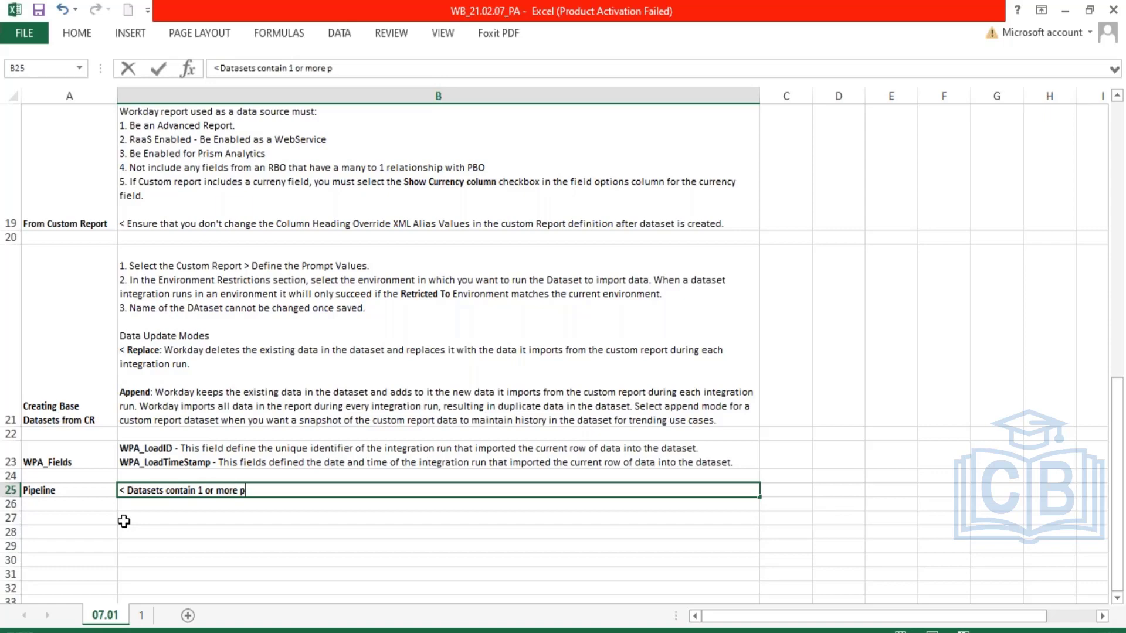
text(ipelines.)
text( Pip)
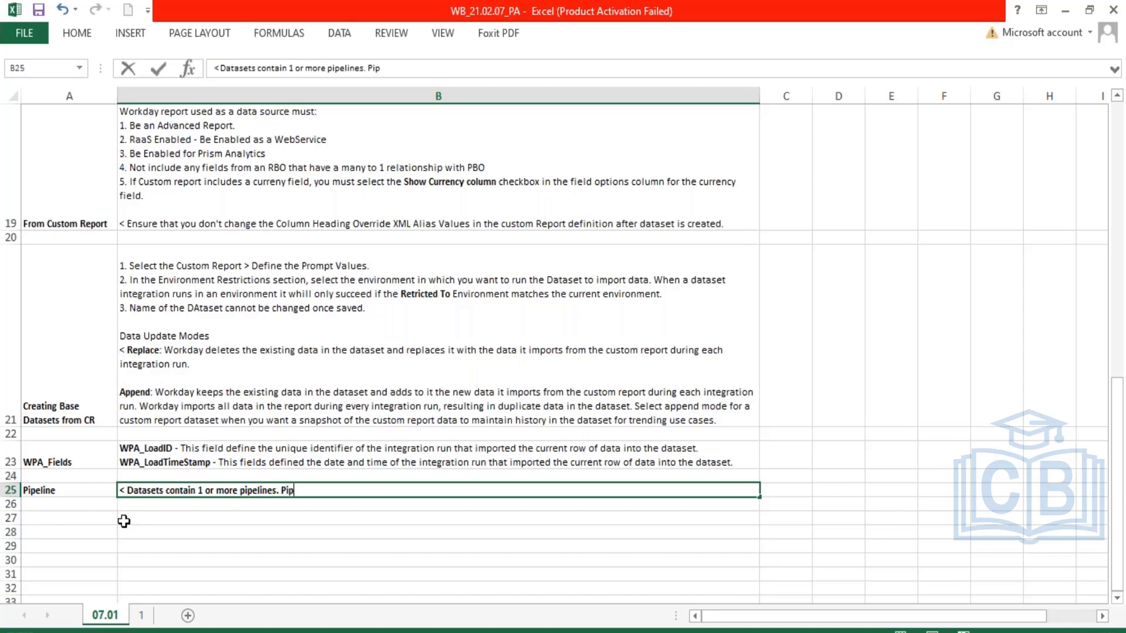
text(elines can cont)
text(ain )
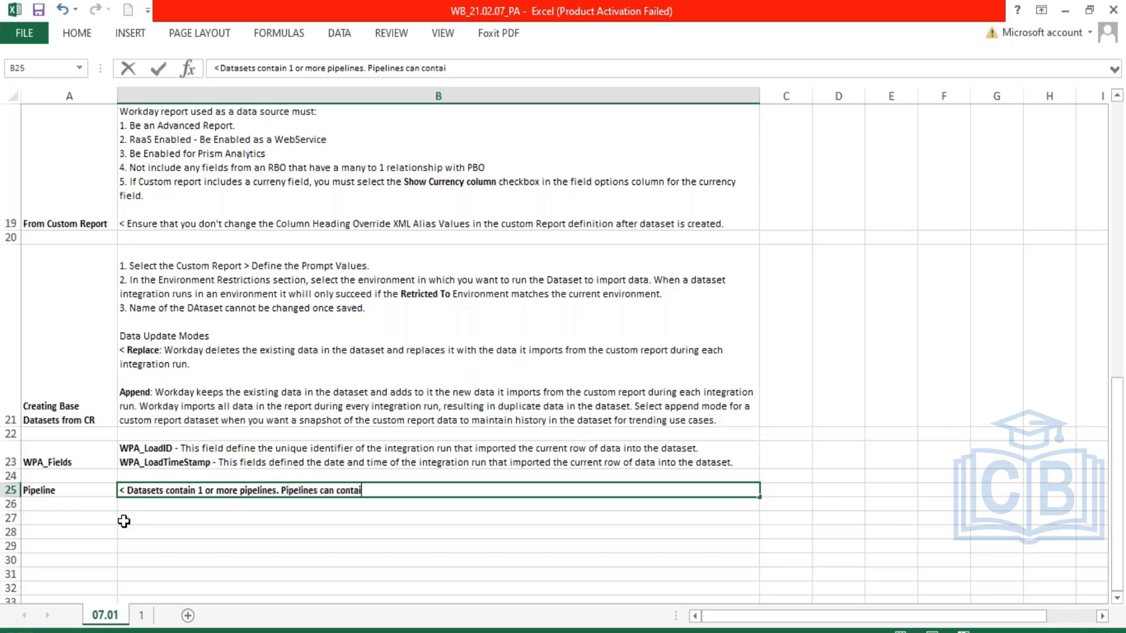
text(1 or more stages.)
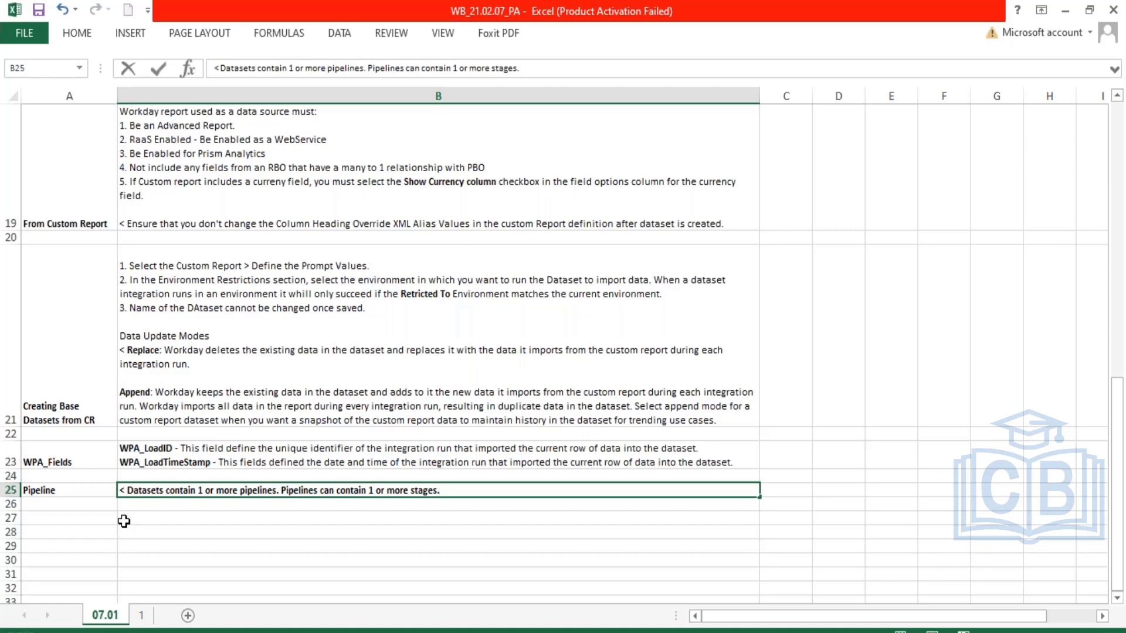
key(Return)
Remove the bold formatting from the pipeline description in B25.
key(Up)
key(Right)
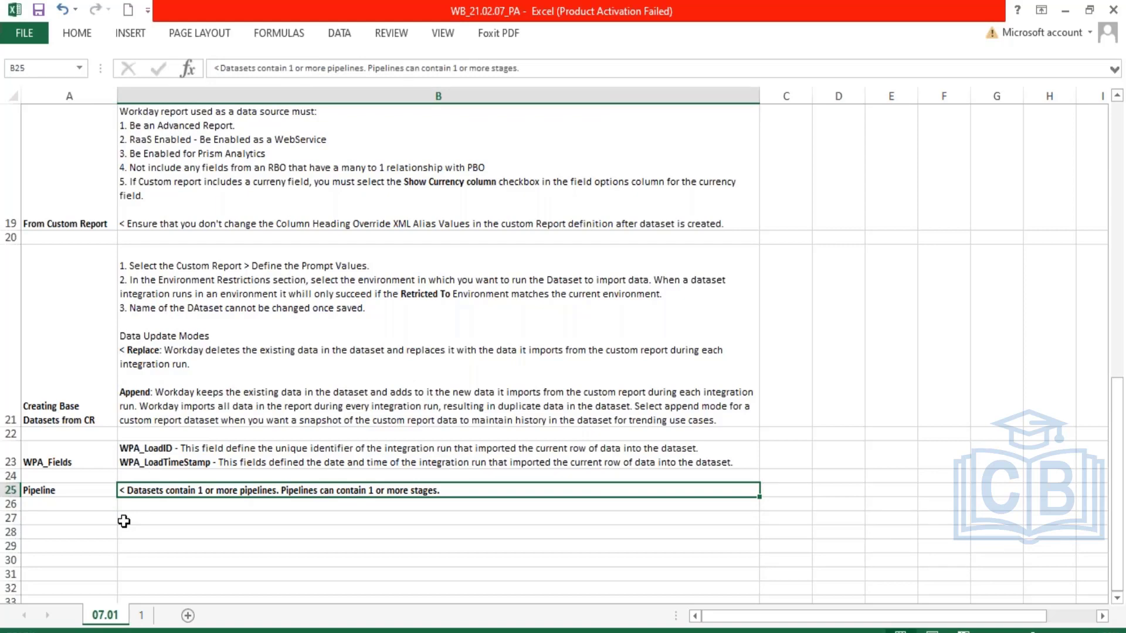
key(ctrl+b)
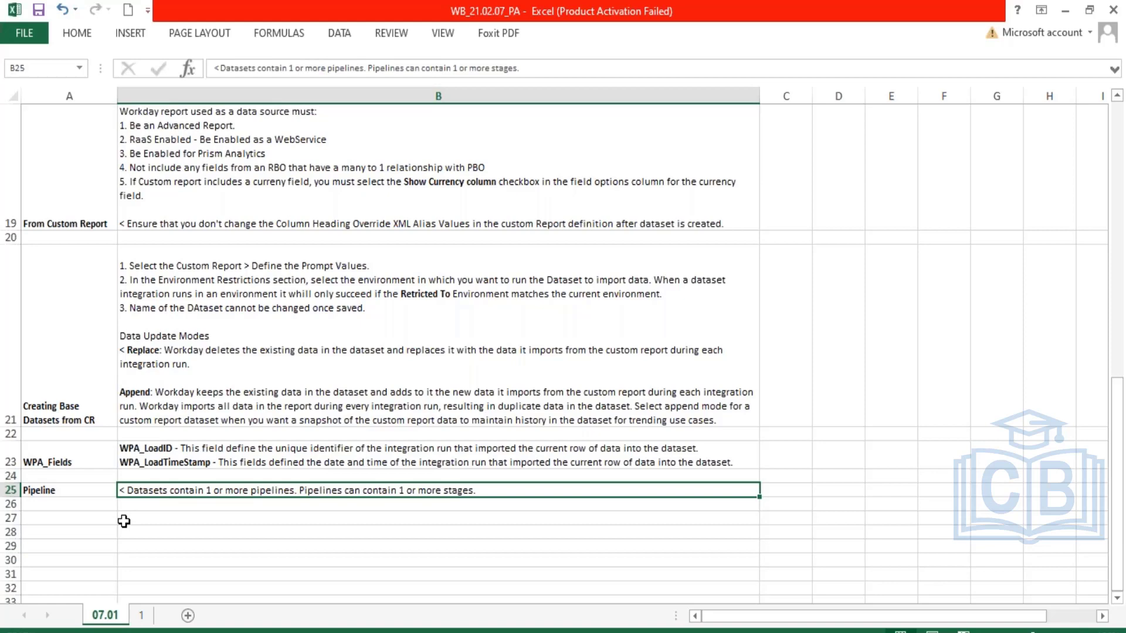
Add a second line to B25: "< A Pipleine is a container of stages. Stage models the flow of data/ Transform the data.".
double_click(498, 496)
key(alt+Return)
text(< A P)
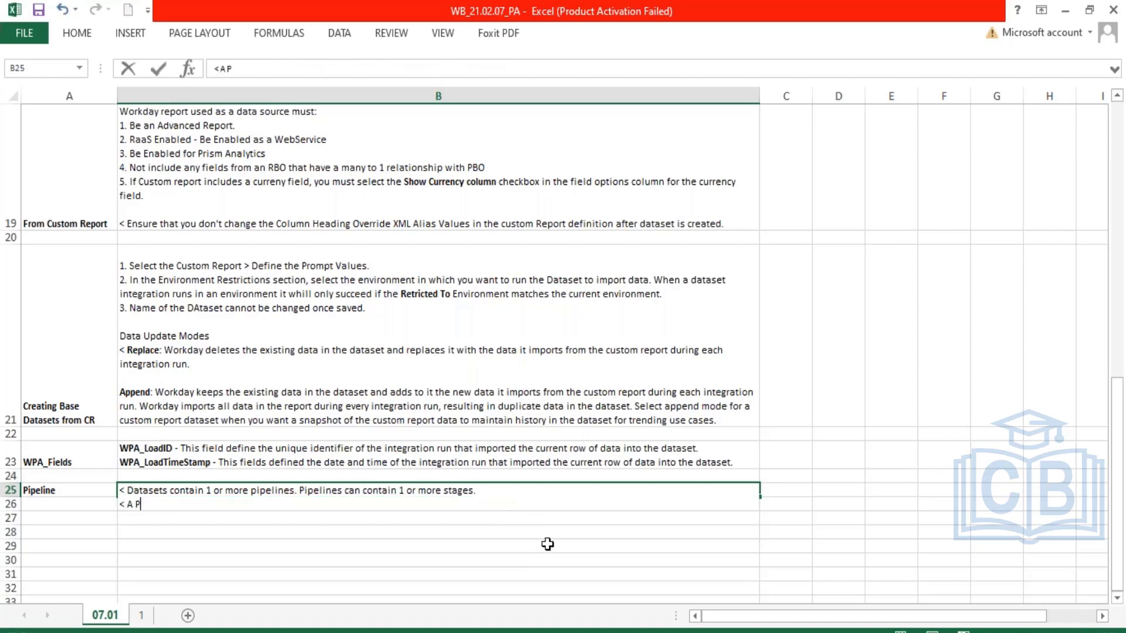
text(ipleine is a co)
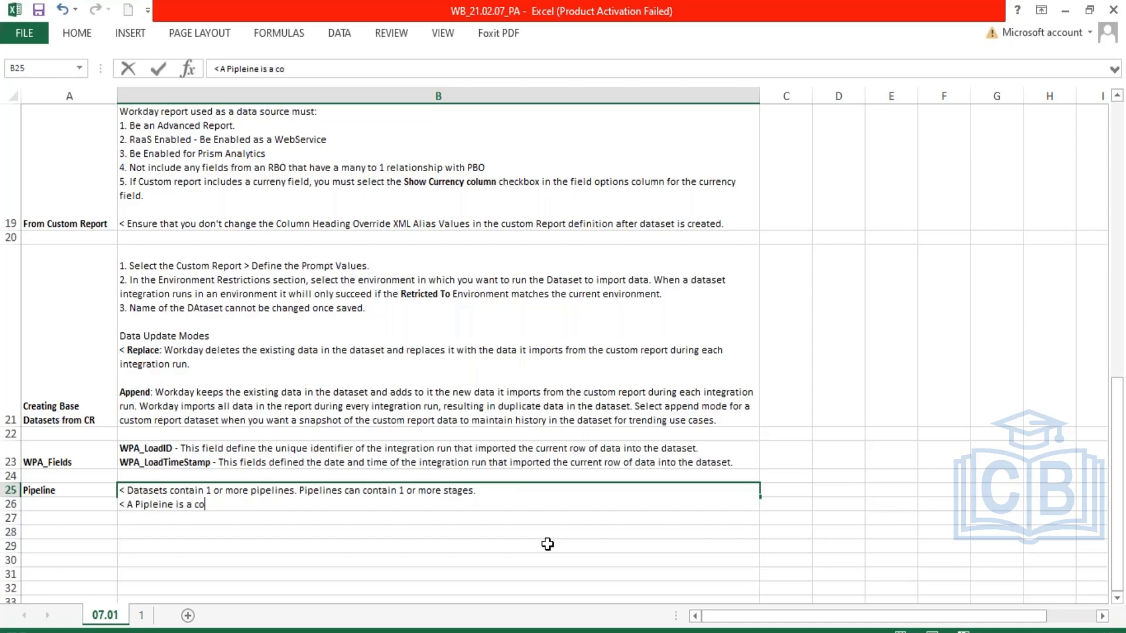
text(ntainer of stages.)
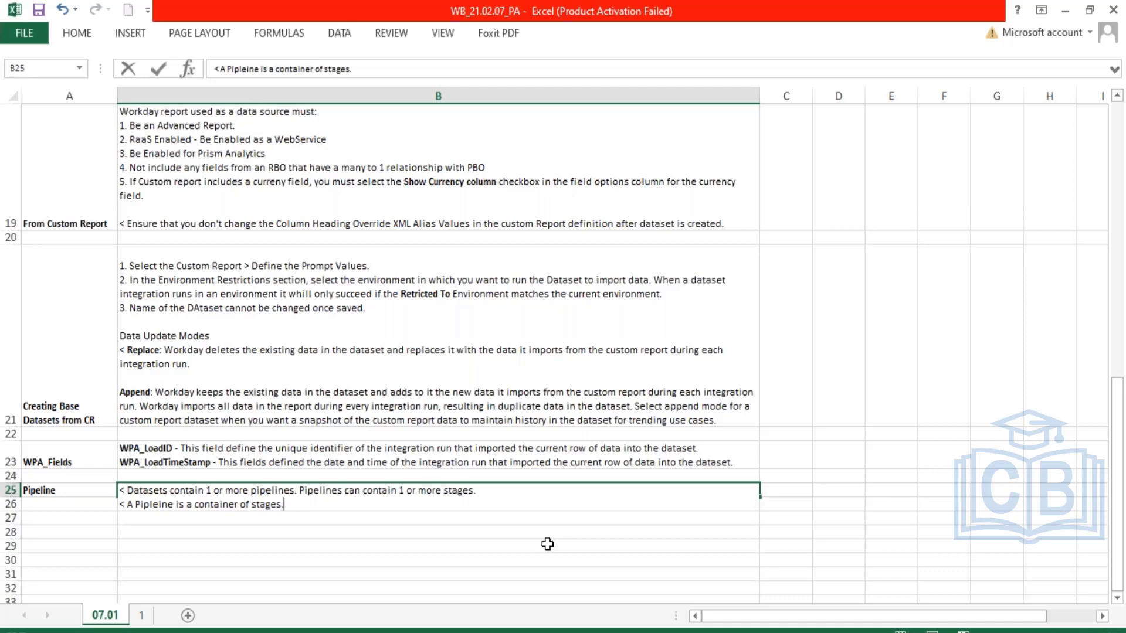
text(Stage mode)
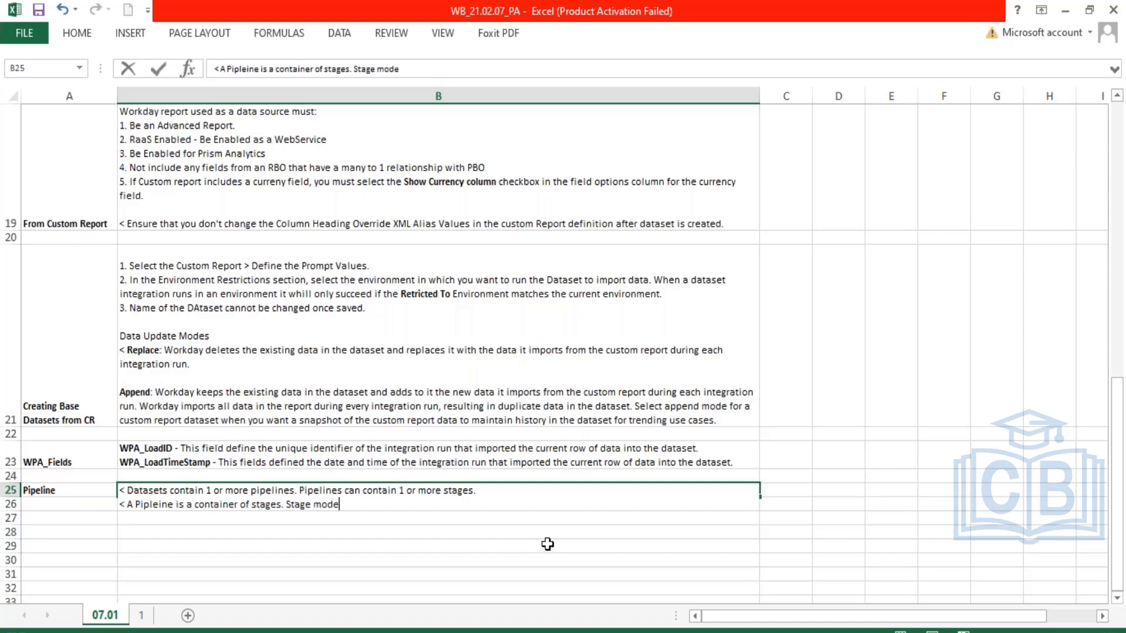
text(sl the flow of daa)
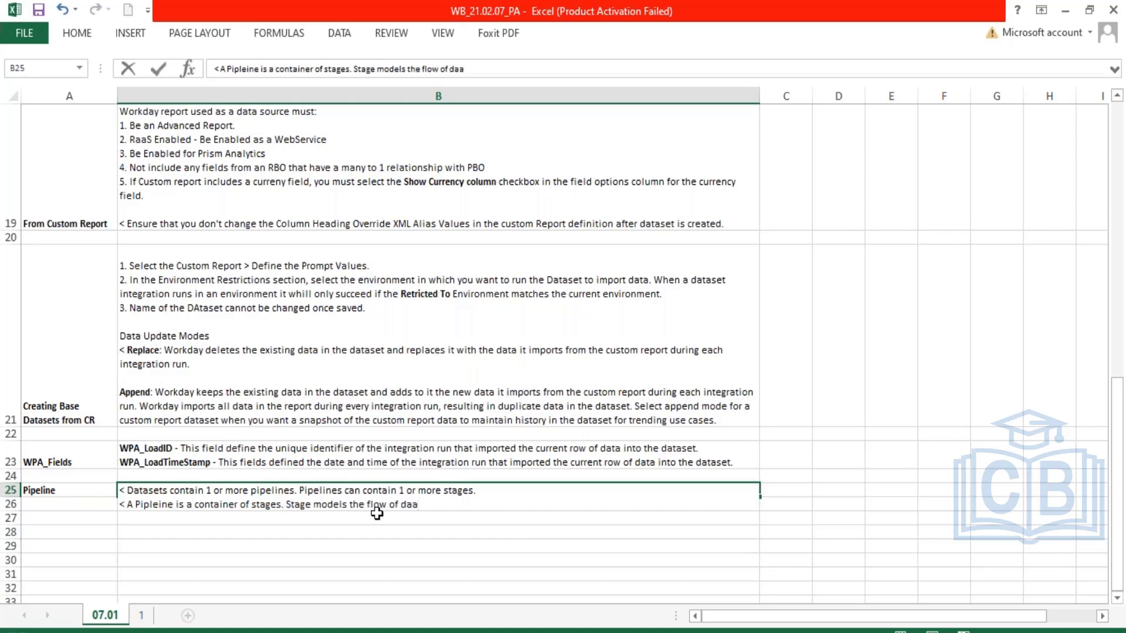
key(BackSpace)
text(ta/ Transform the d)
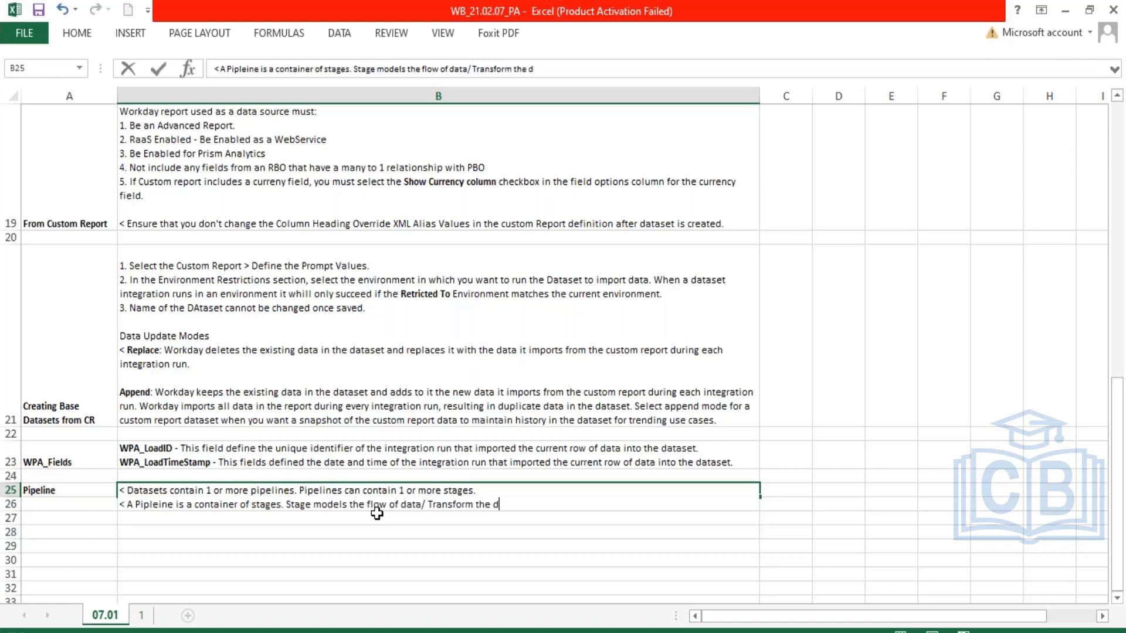
text(ata.)
key(Return)
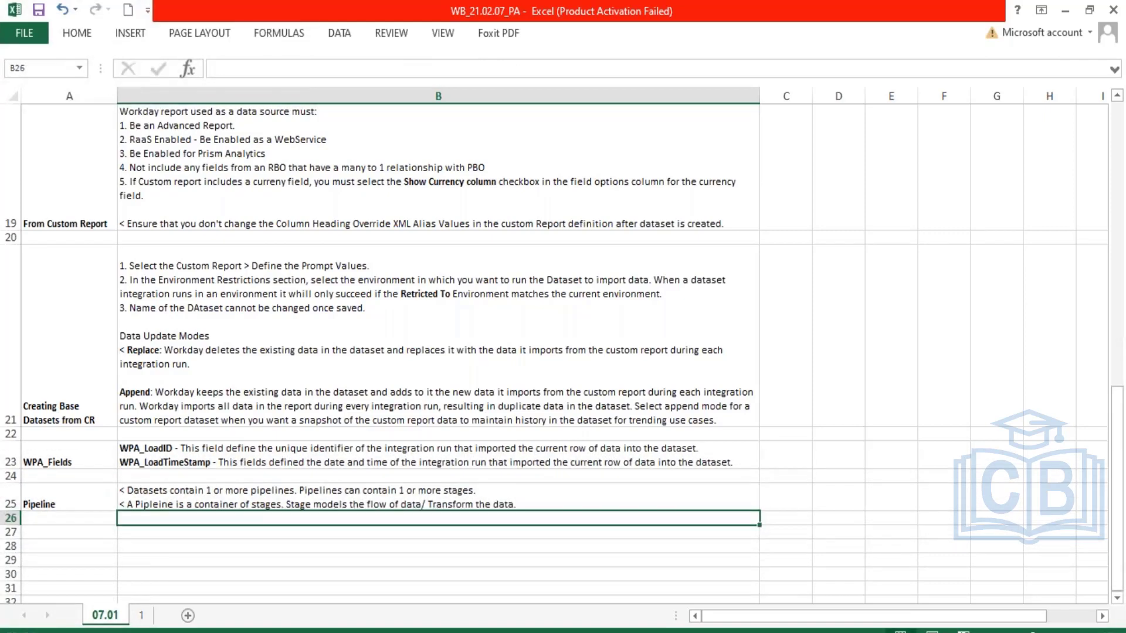
Review the Preparation items in the Prism Workflow notes and the data management steps below them.
scroll(147, 303, up, 6)
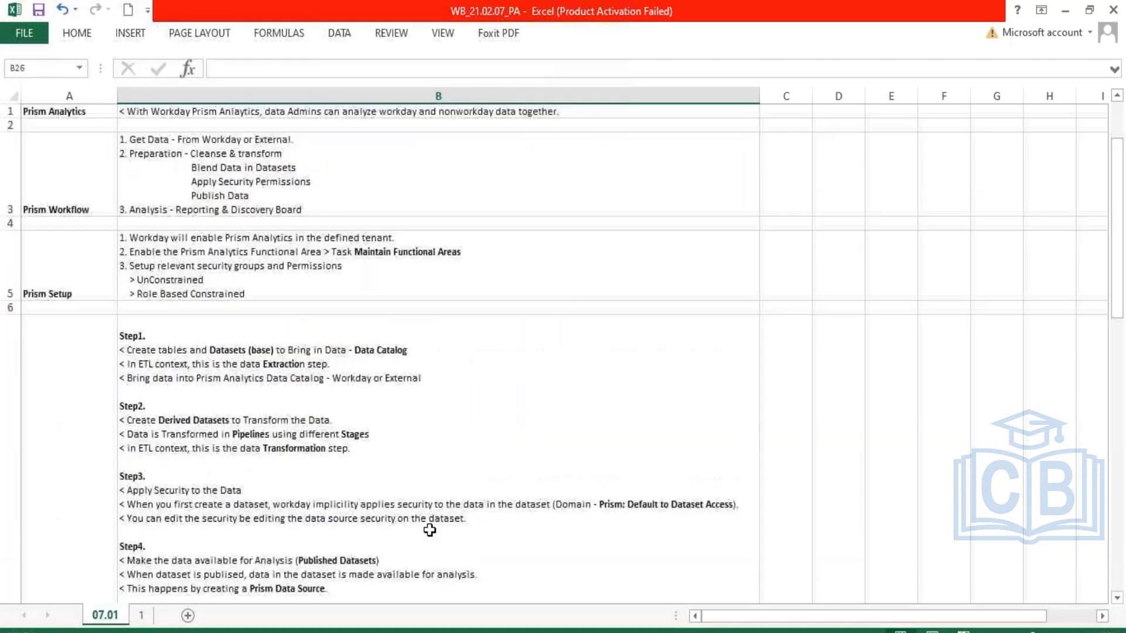
click(194, 154)
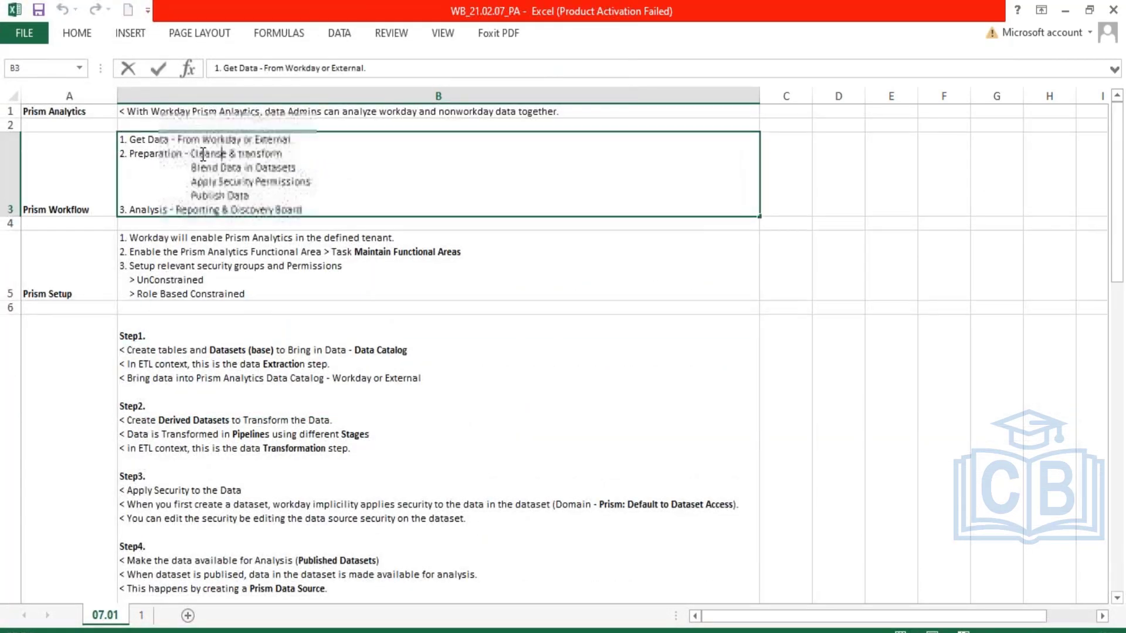
drag(194, 153, 296, 189)
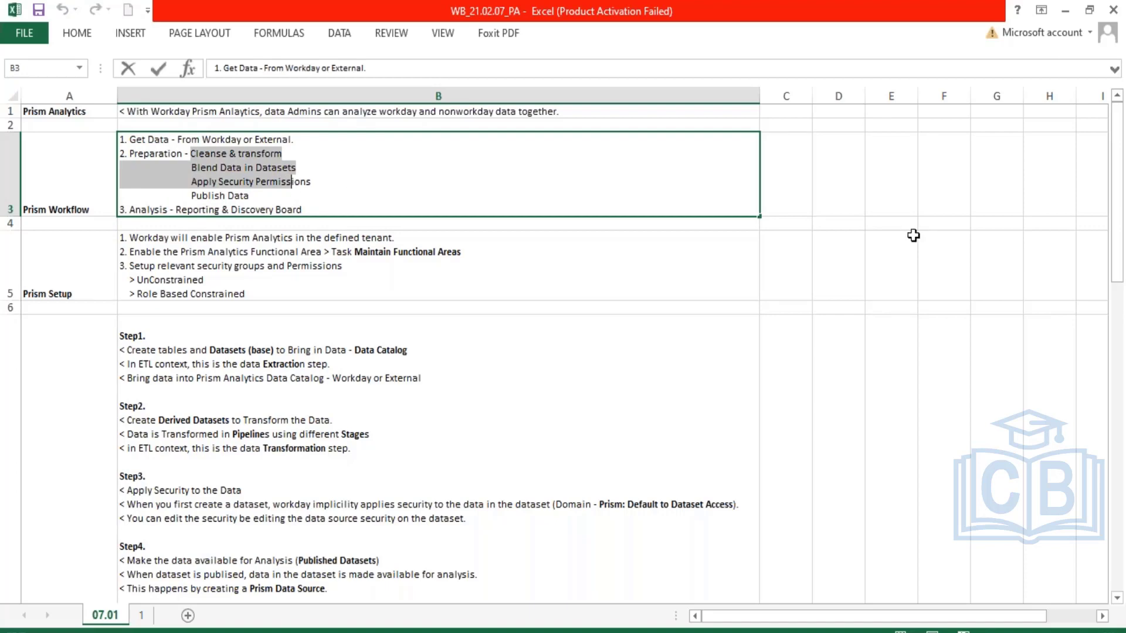
click(842, 234)
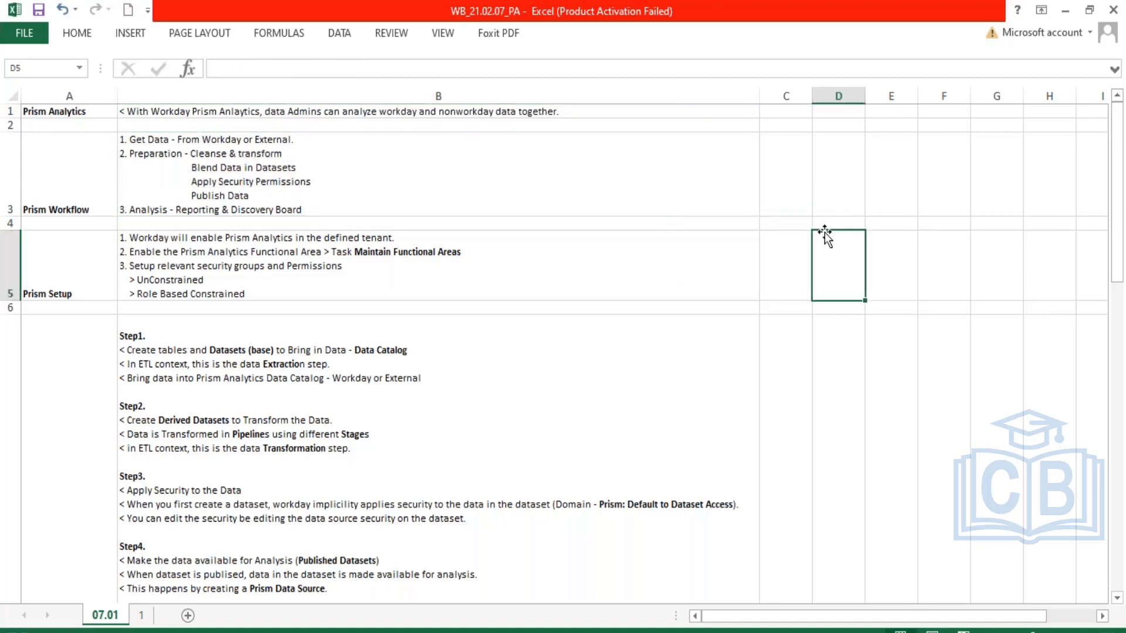
scroll(809, 229, down, 6)
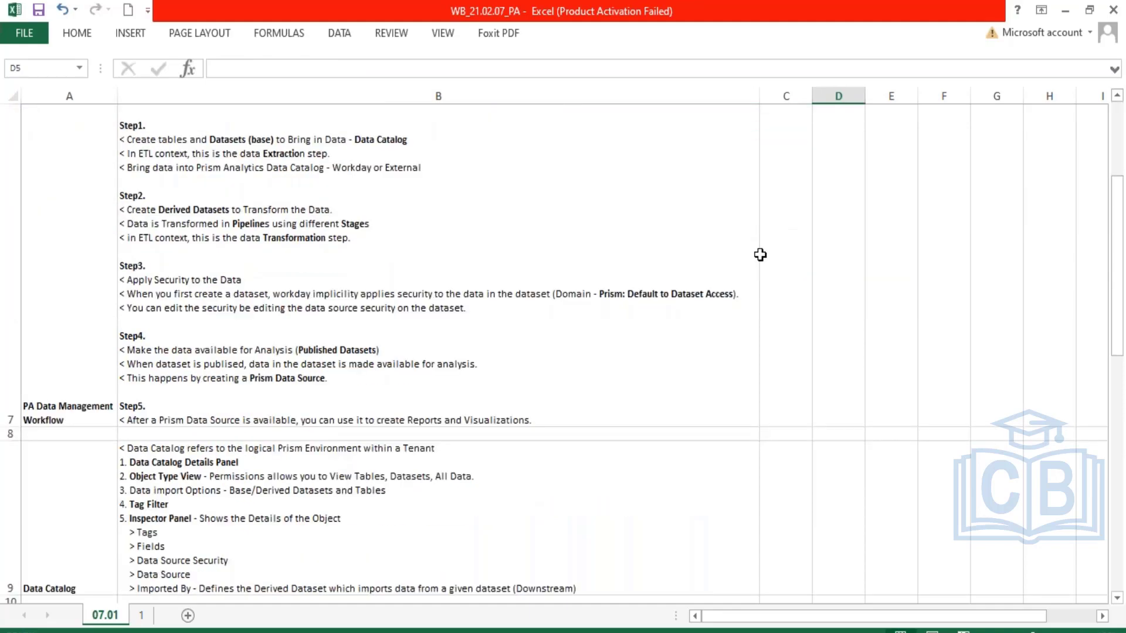
scroll(382, 364, down, 3)
scroll(419, 458, up, 3)
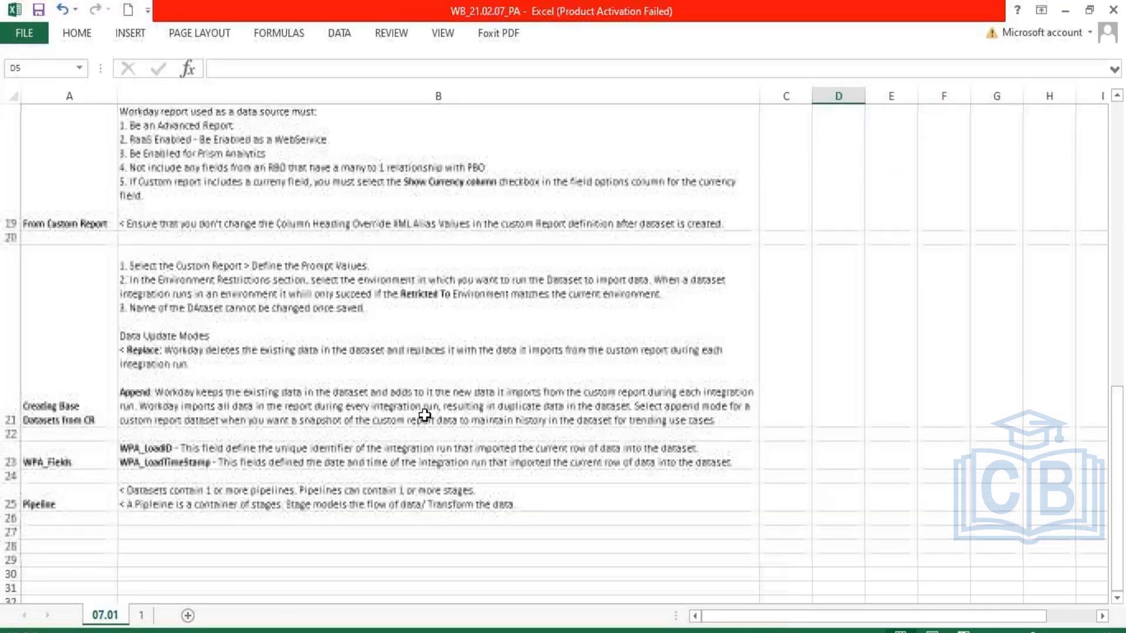
Append "Each stage defines a single transformation action on the data." to the end of the pipeline description in B25.
click(413, 499)
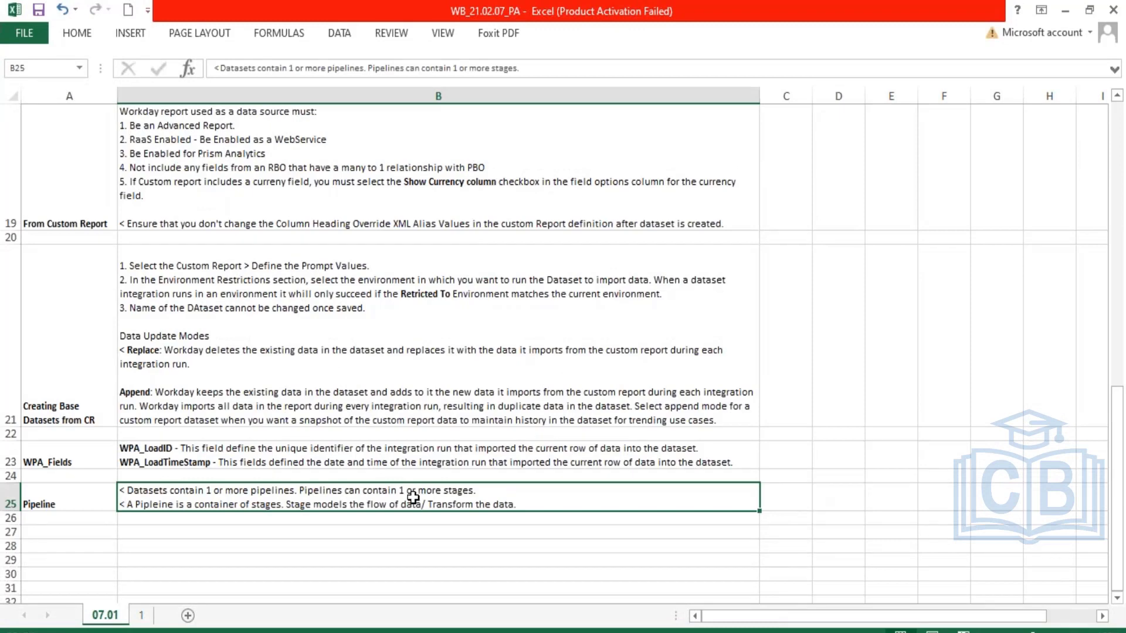
double_click(525, 505)
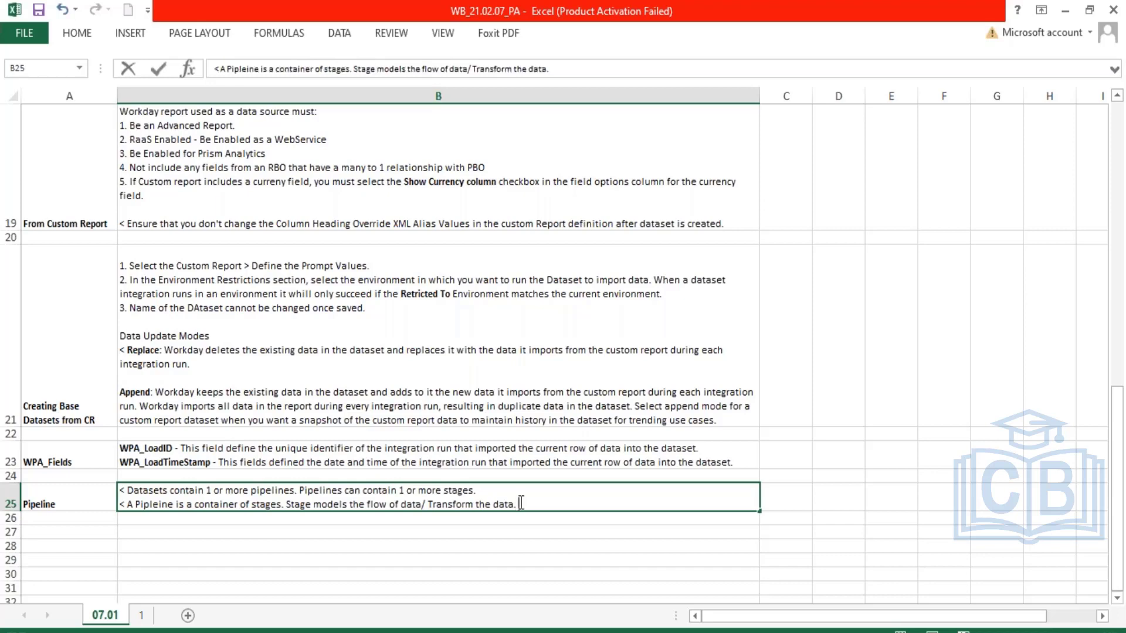
text(Each stage defines a)
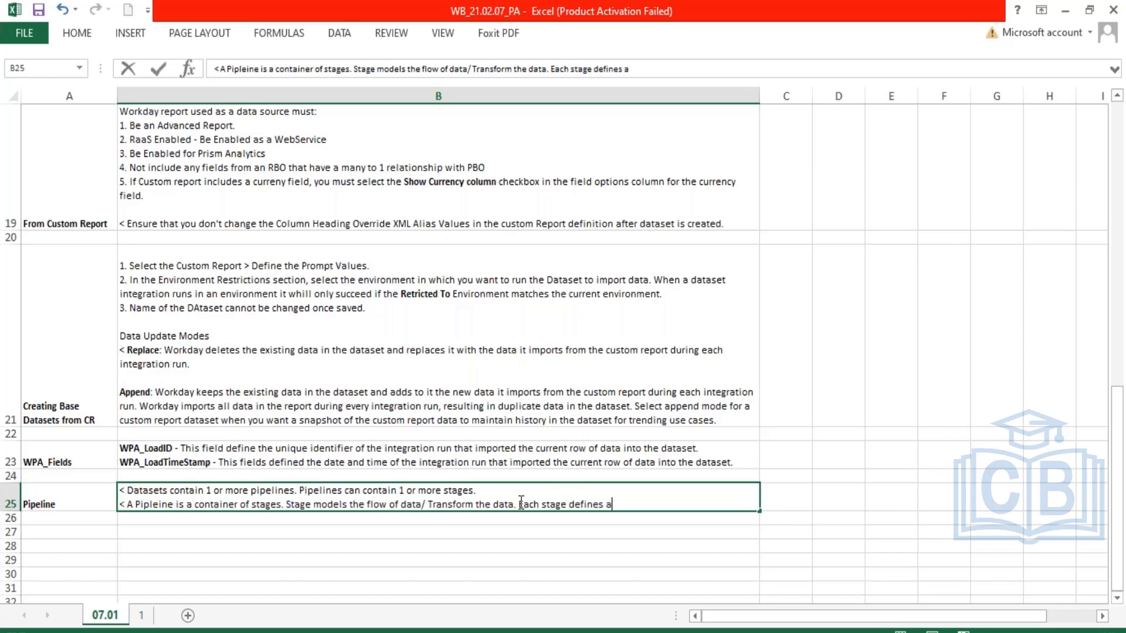
text( single transformation)
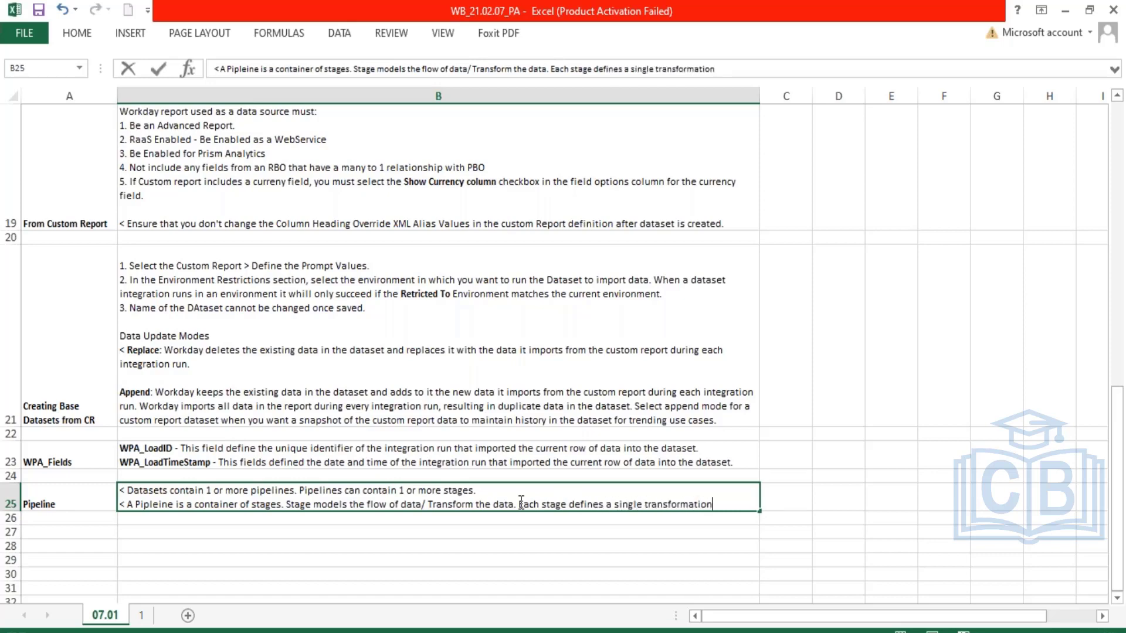
text( action of)
text( the data.)
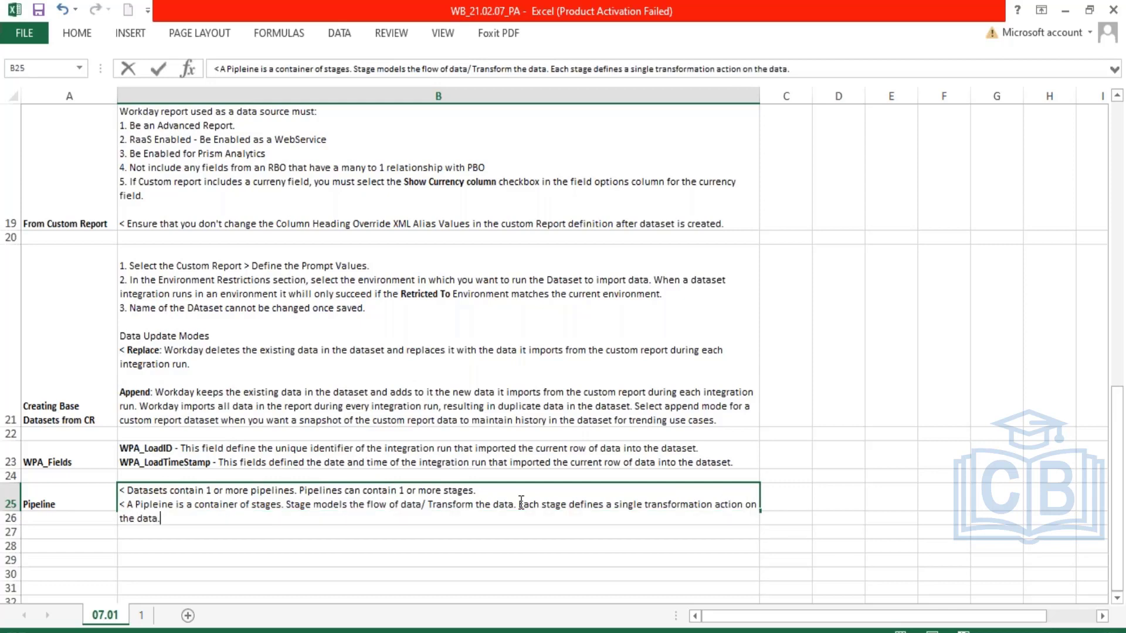
key(Return)
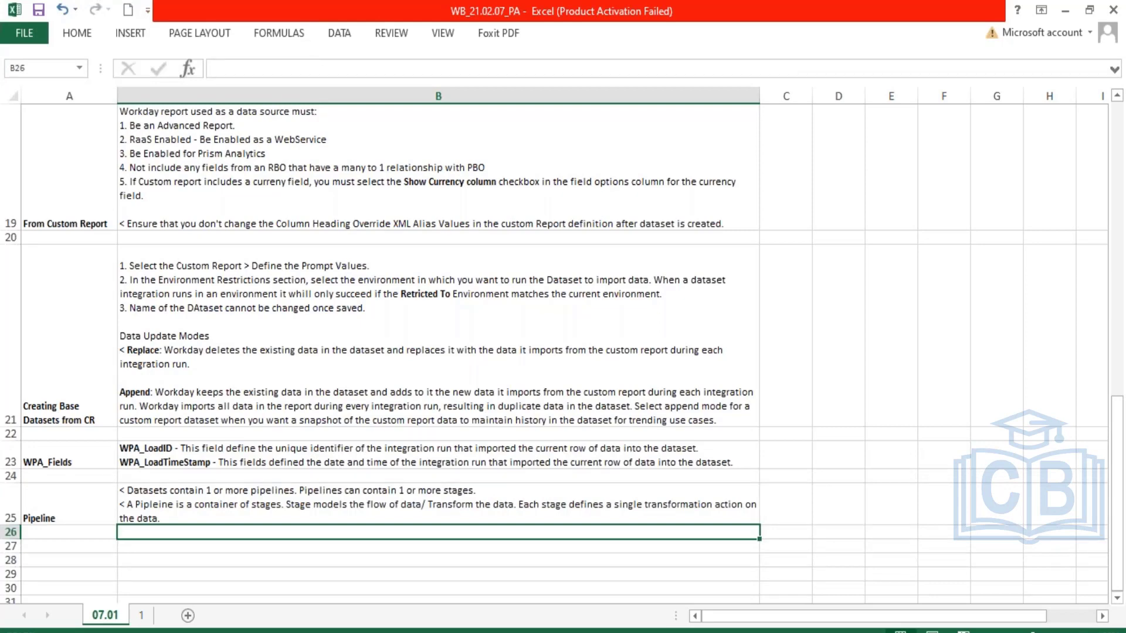
Enter the label BD in cell D34.
scroll(817, 527, down, 2)
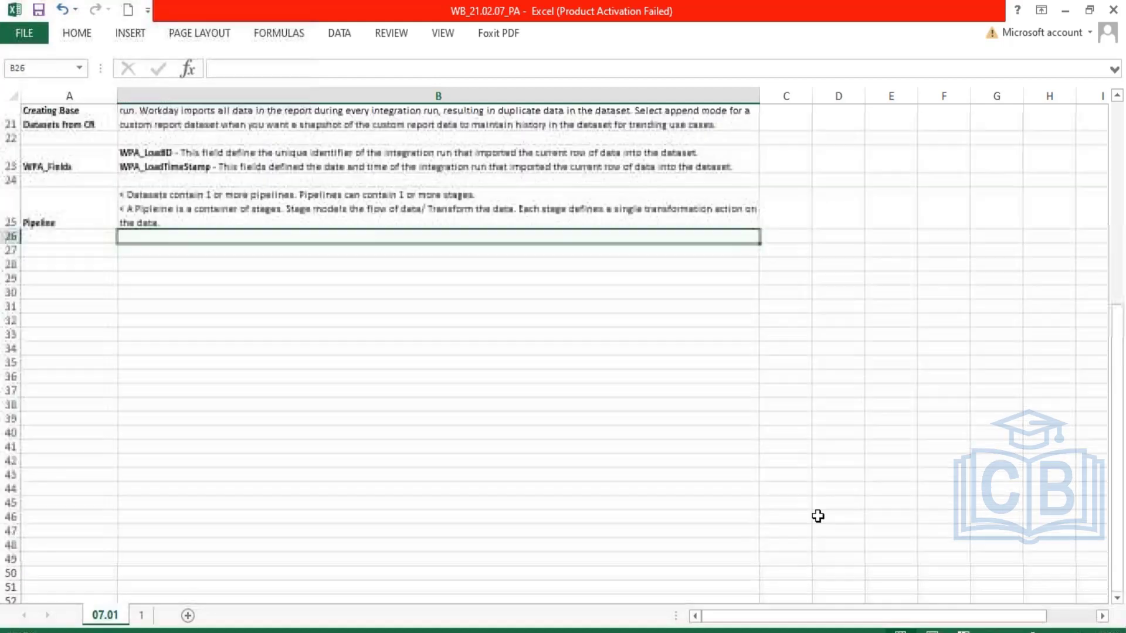
click(835, 322)
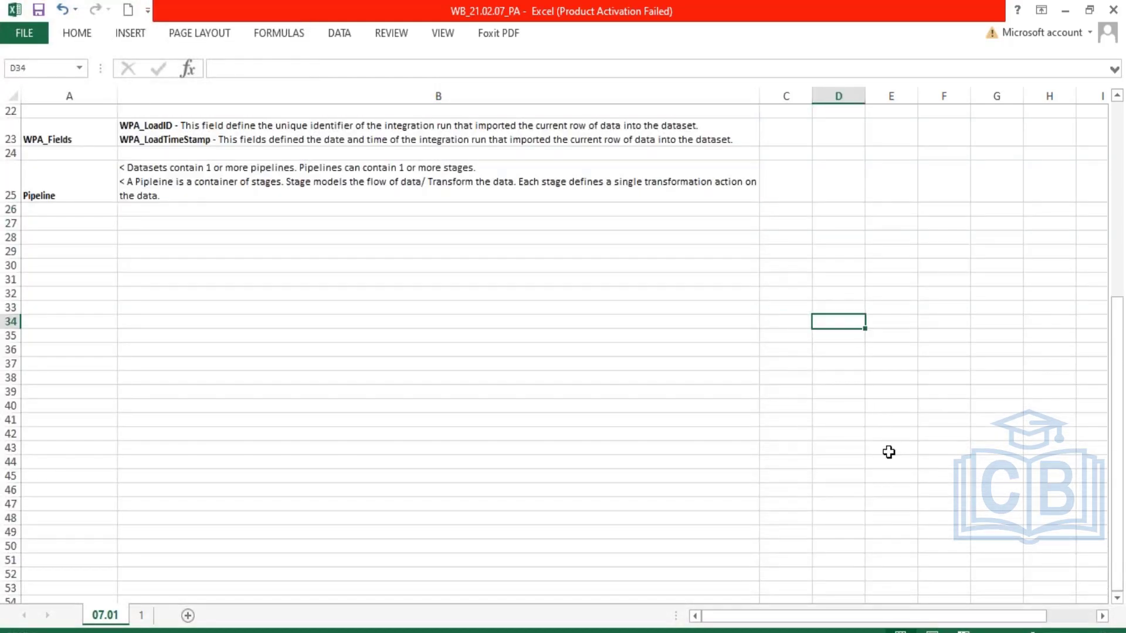
text(BD)
key(Return)
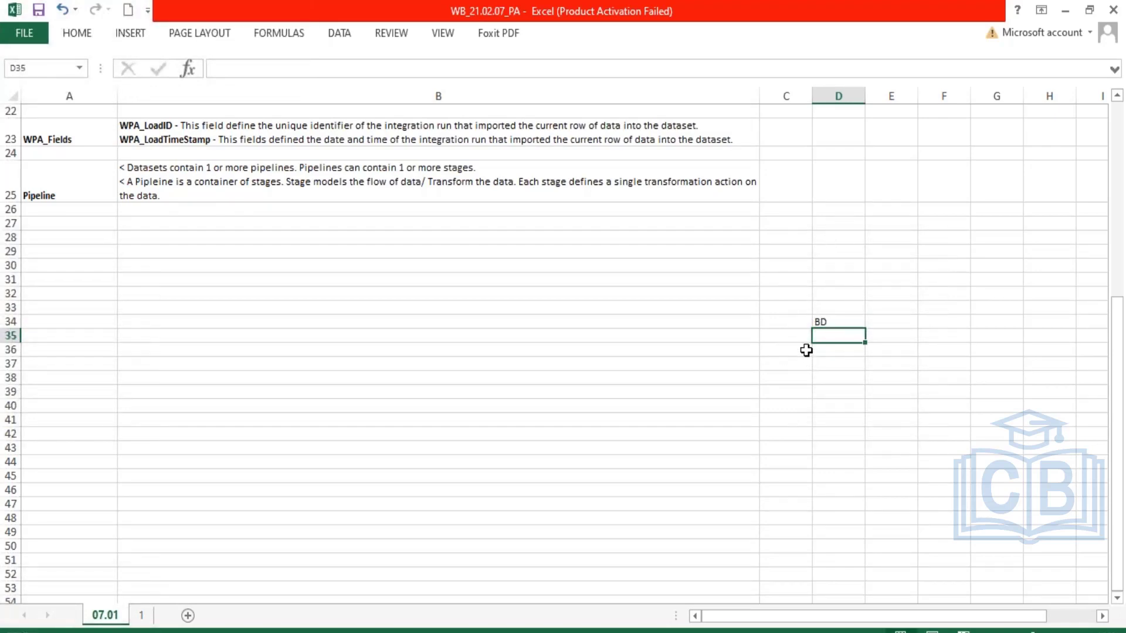
Give the range D36:D47 an outside border and a yellow fill.
drag(844, 350, 844, 506)
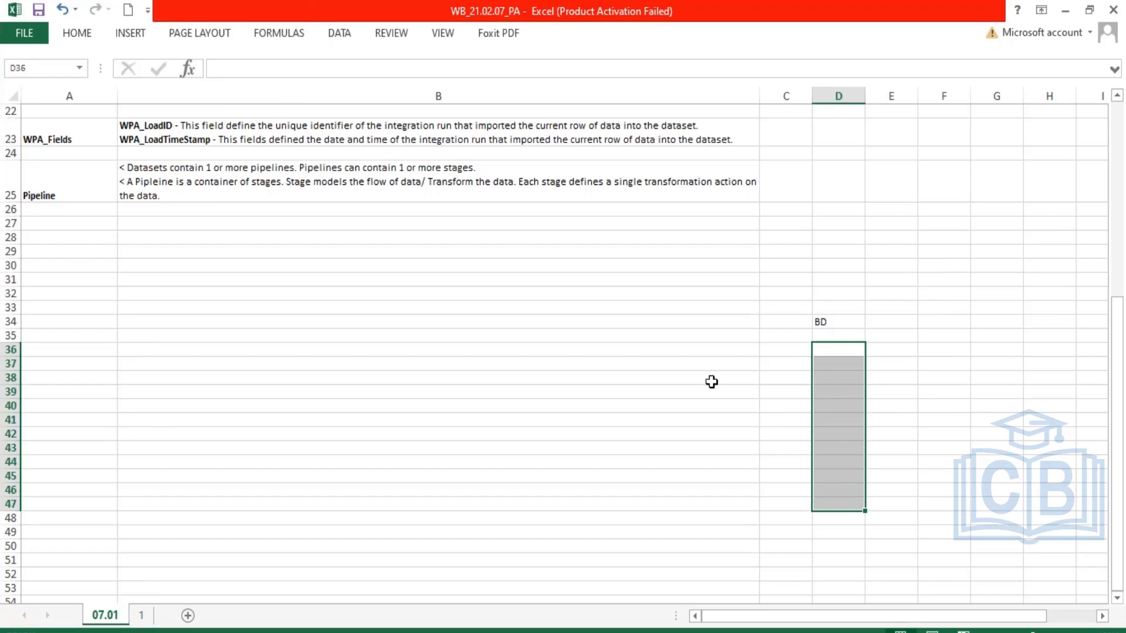
click(75, 35)
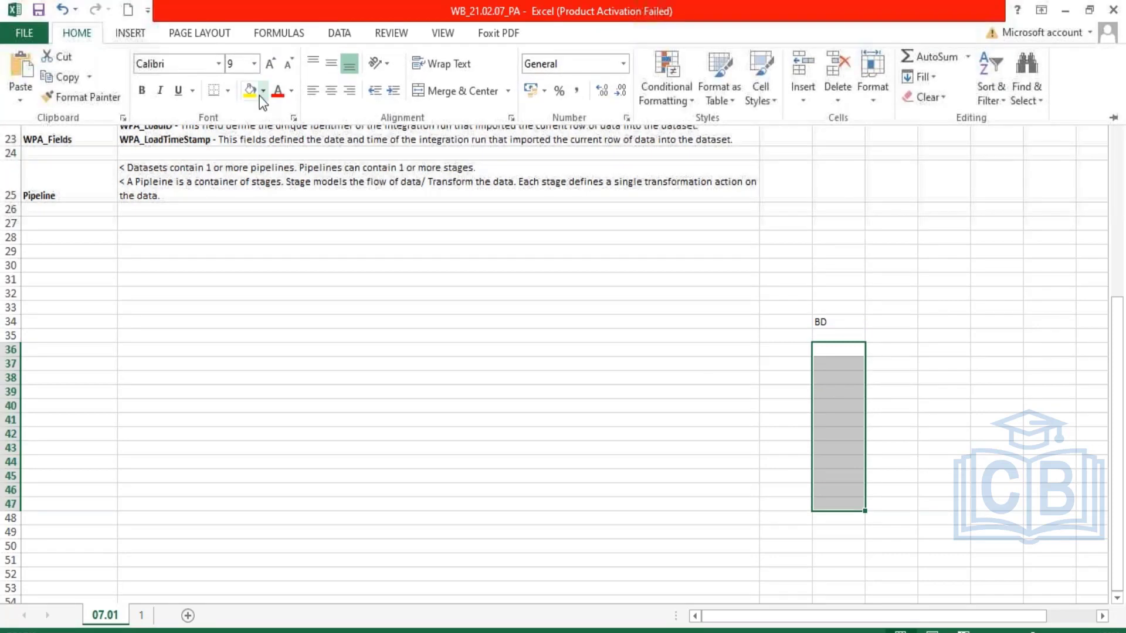
click(230, 94)
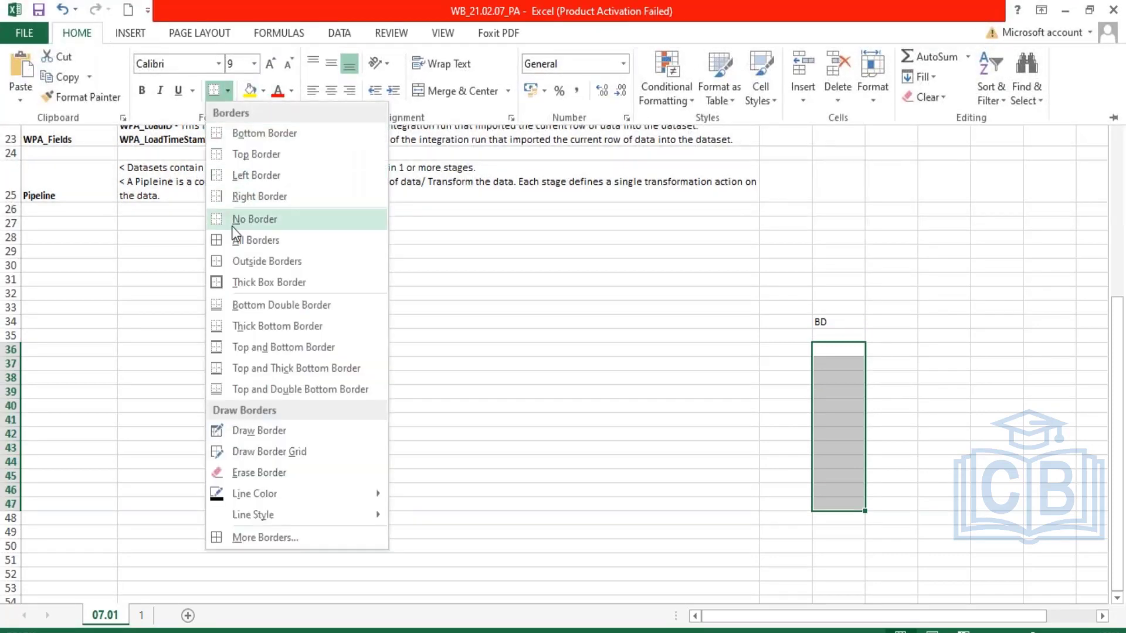
click(231, 258)
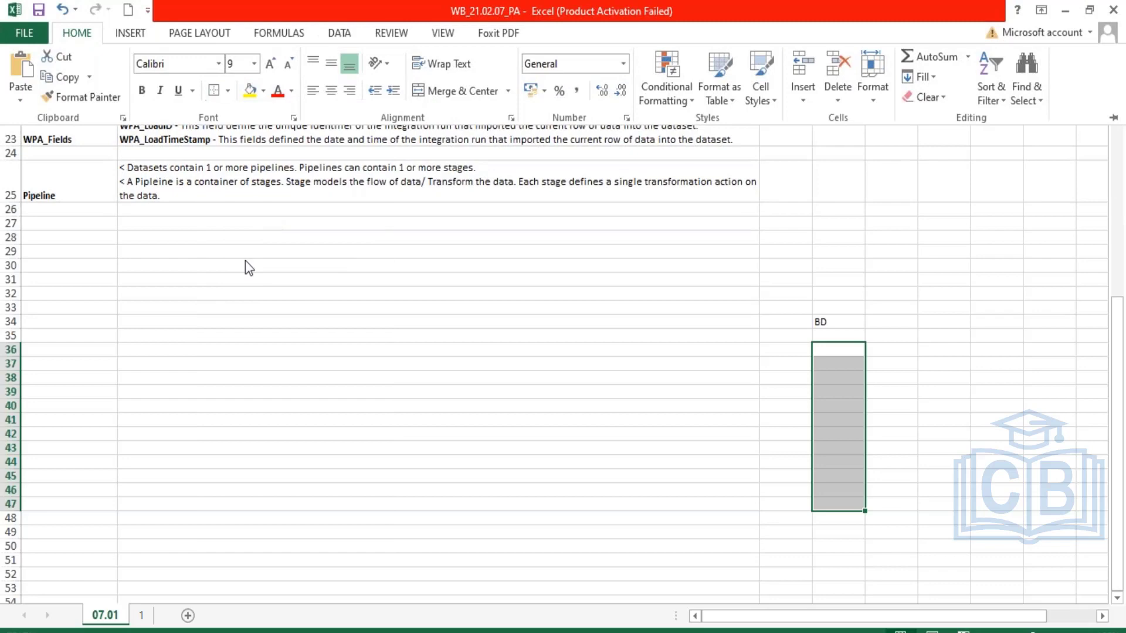
click(929, 377)
drag(839, 352, 842, 499)
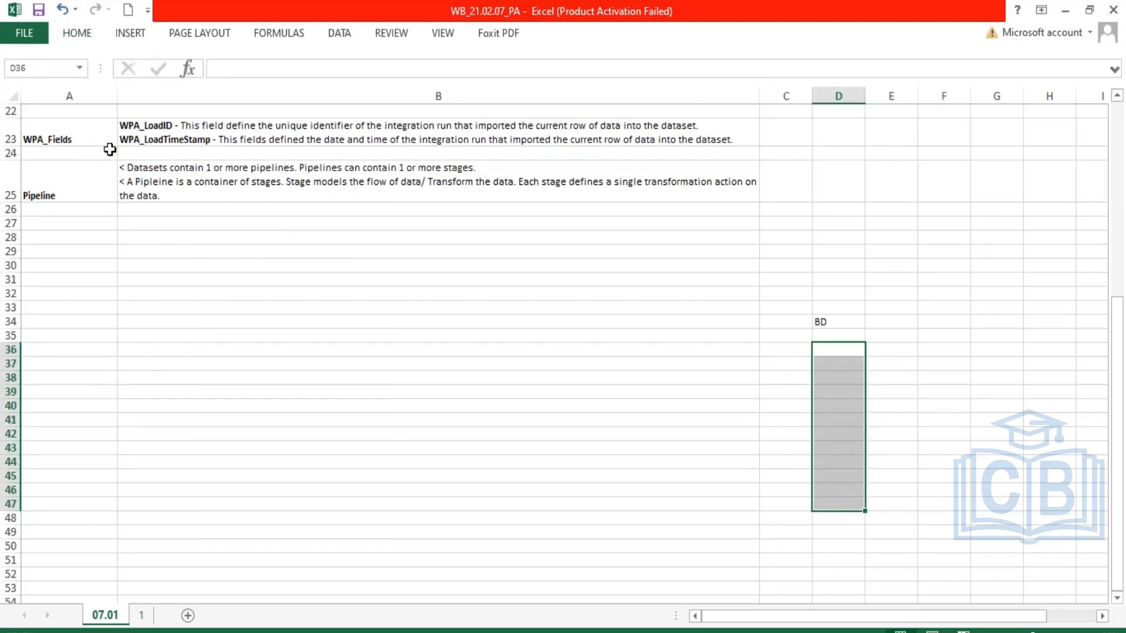
click(77, 34)
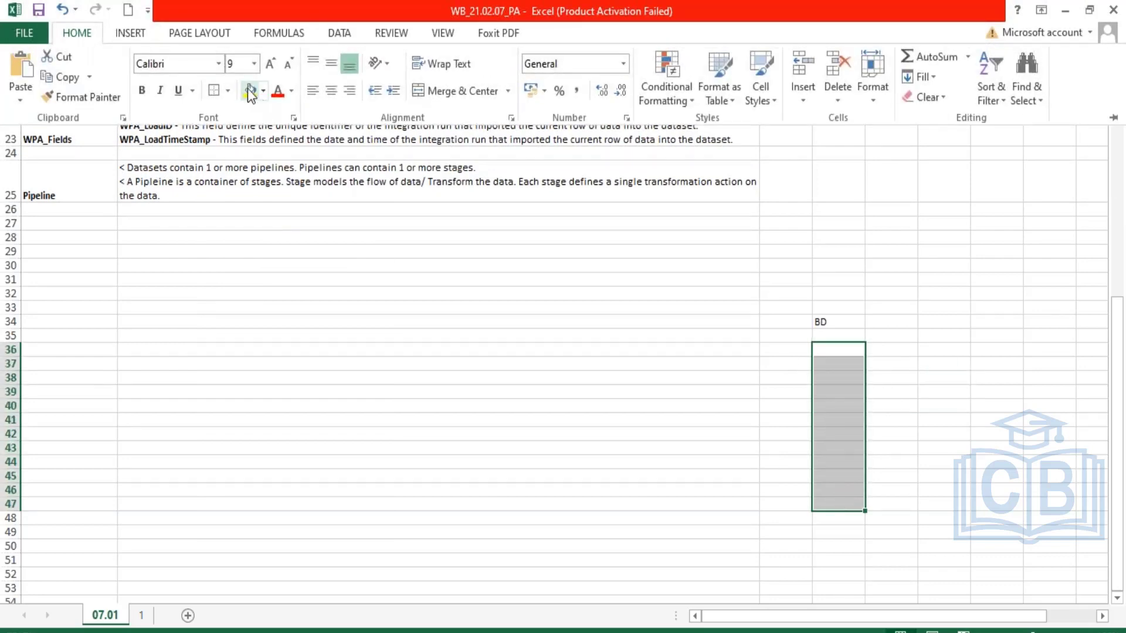
click(247, 88)
click(971, 473)
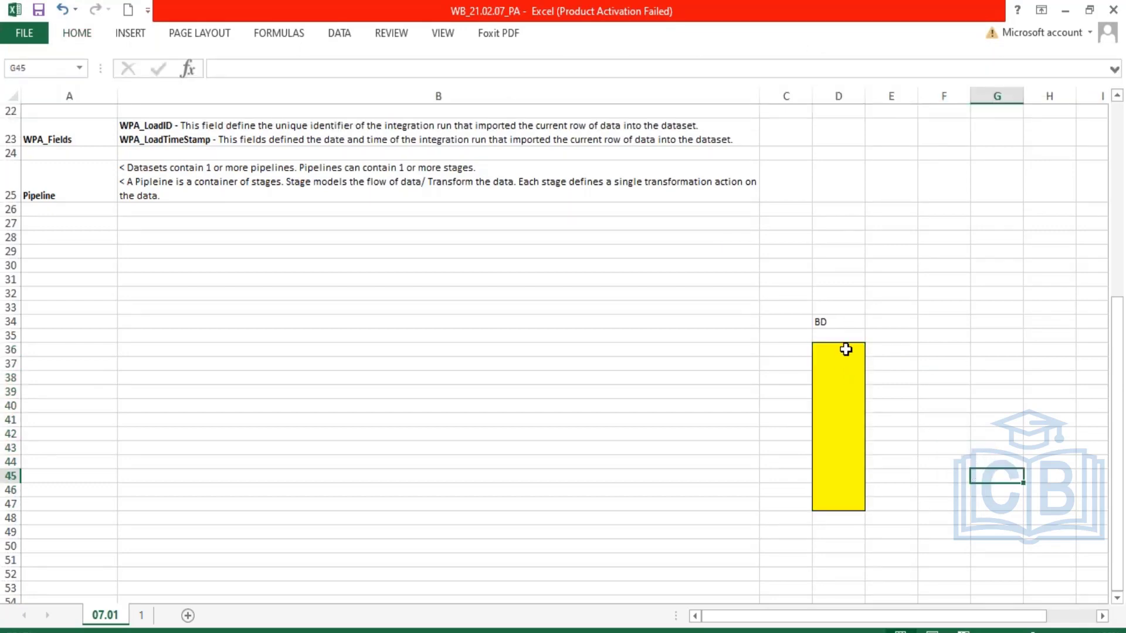
drag(847, 351, 850, 368)
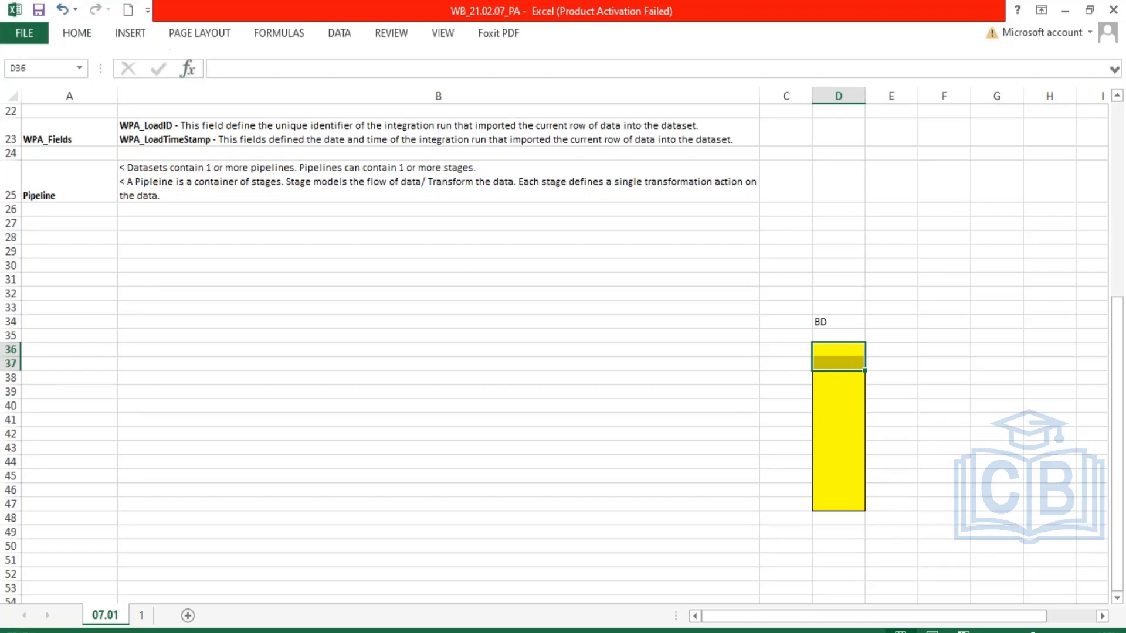
click(844, 322)
drag(832, 352, 829, 506)
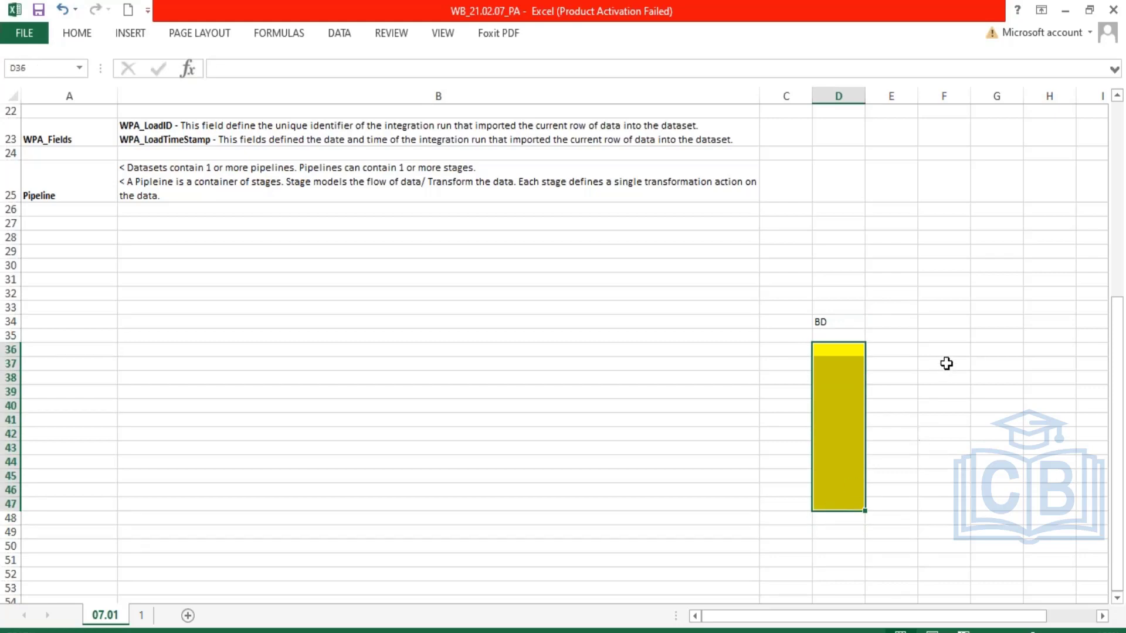
drag(947, 364, 930, 496)
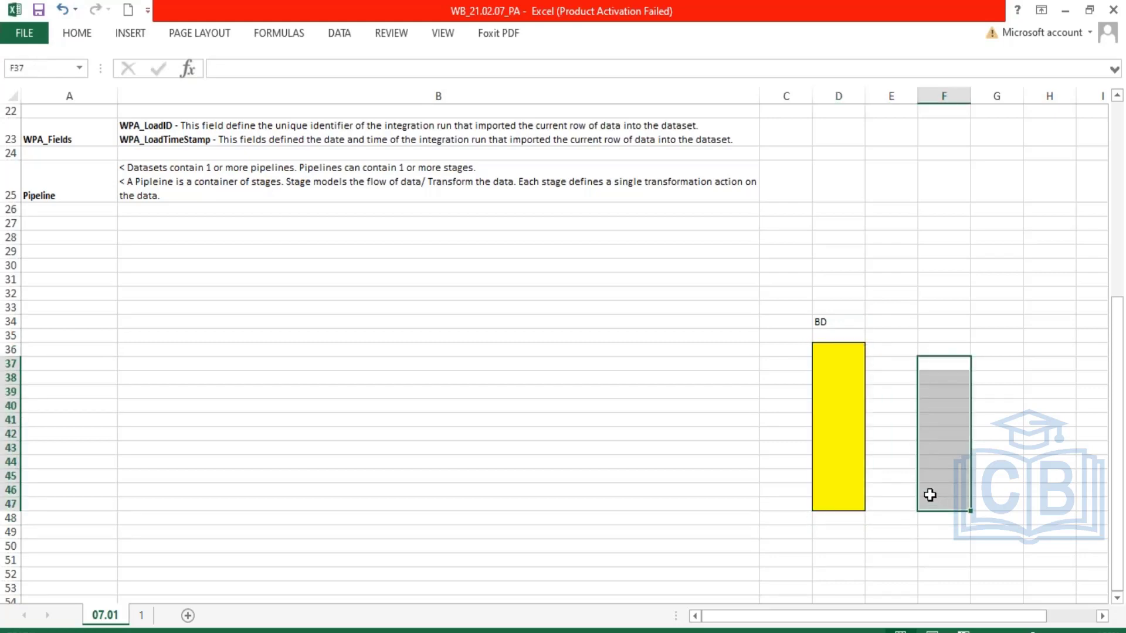
click(835, 354)
drag(835, 353, 849, 502)
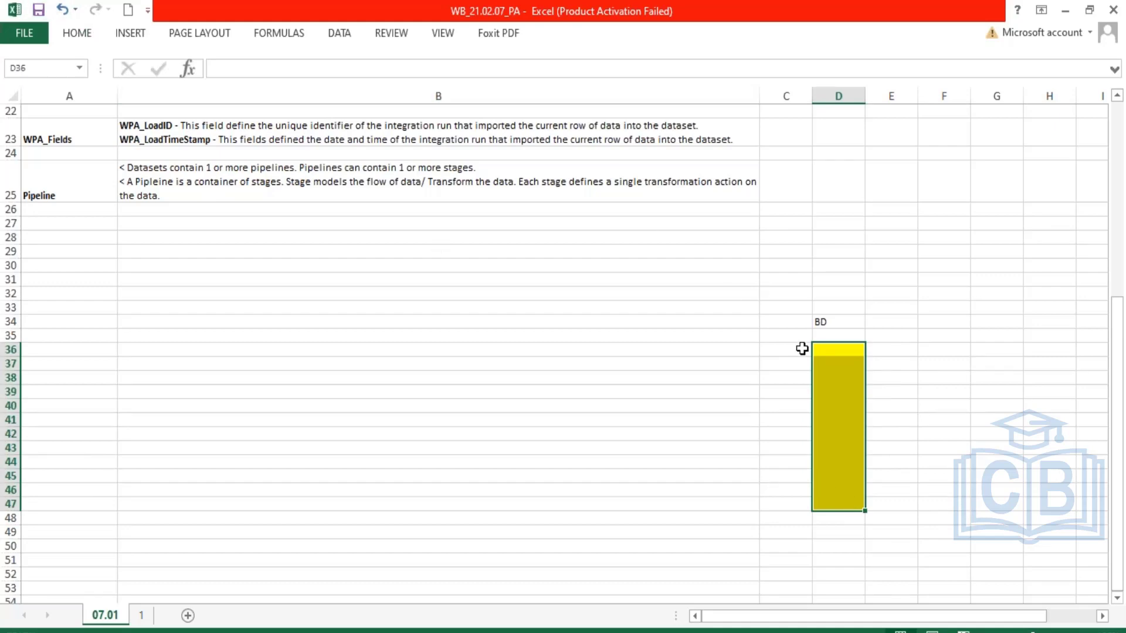
Fill cells D36:D38 of the yellow block with the standard light green.
drag(840, 349, 839, 381)
click(81, 33)
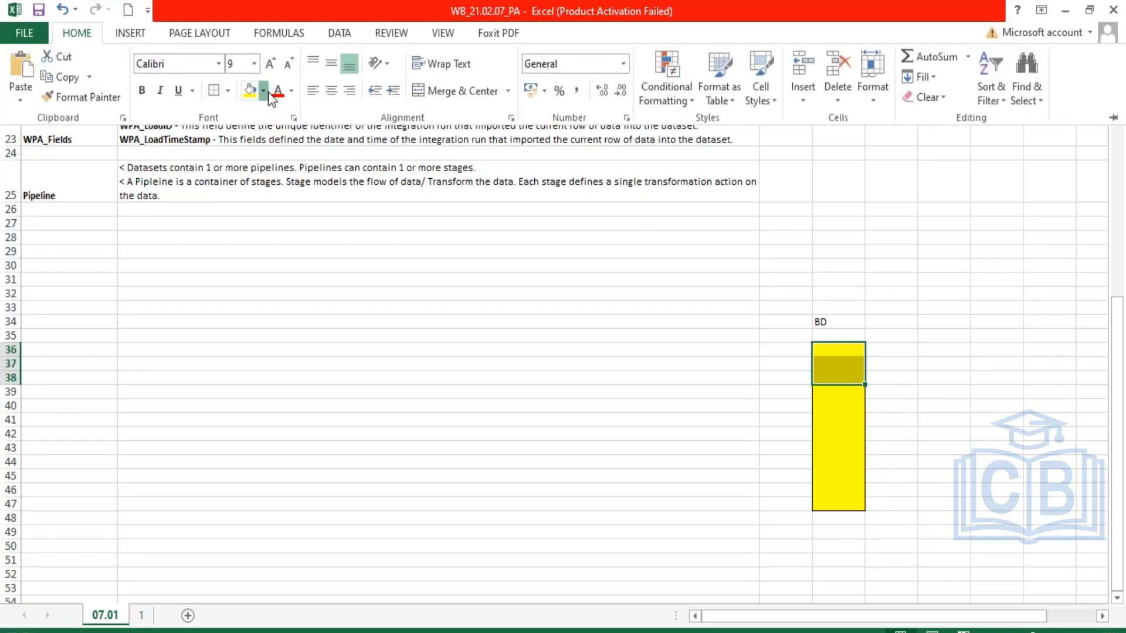
click(268, 91)
click(306, 227)
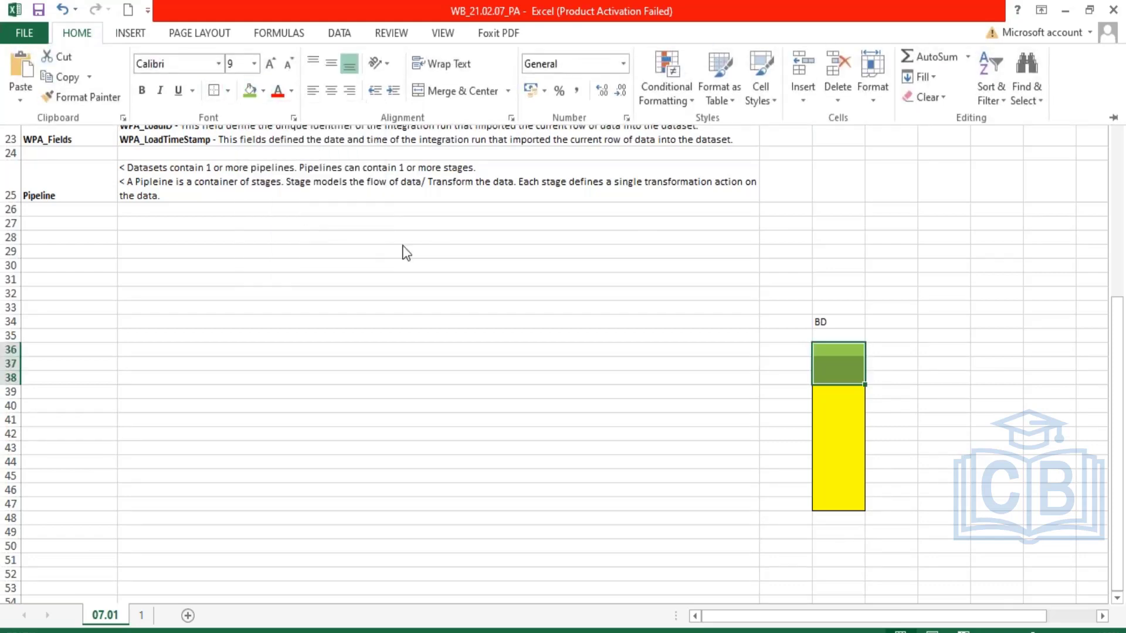
Fill cells D39:D41 of the block with the standard light blue.
click(833, 389)
drag(829, 390, 829, 418)
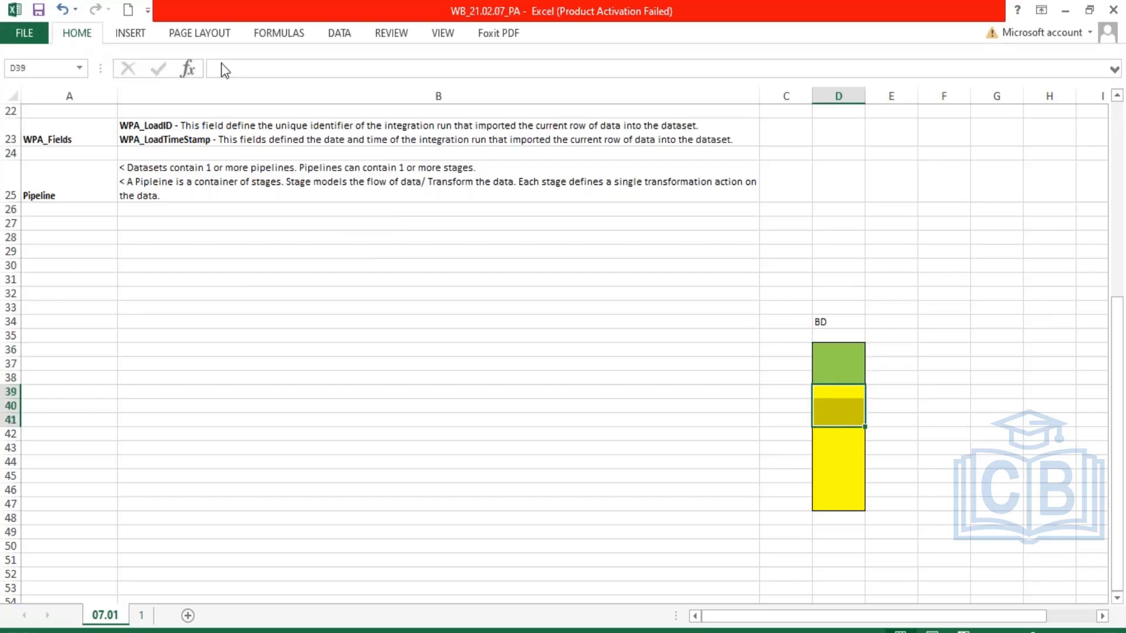
click(77, 33)
click(264, 91)
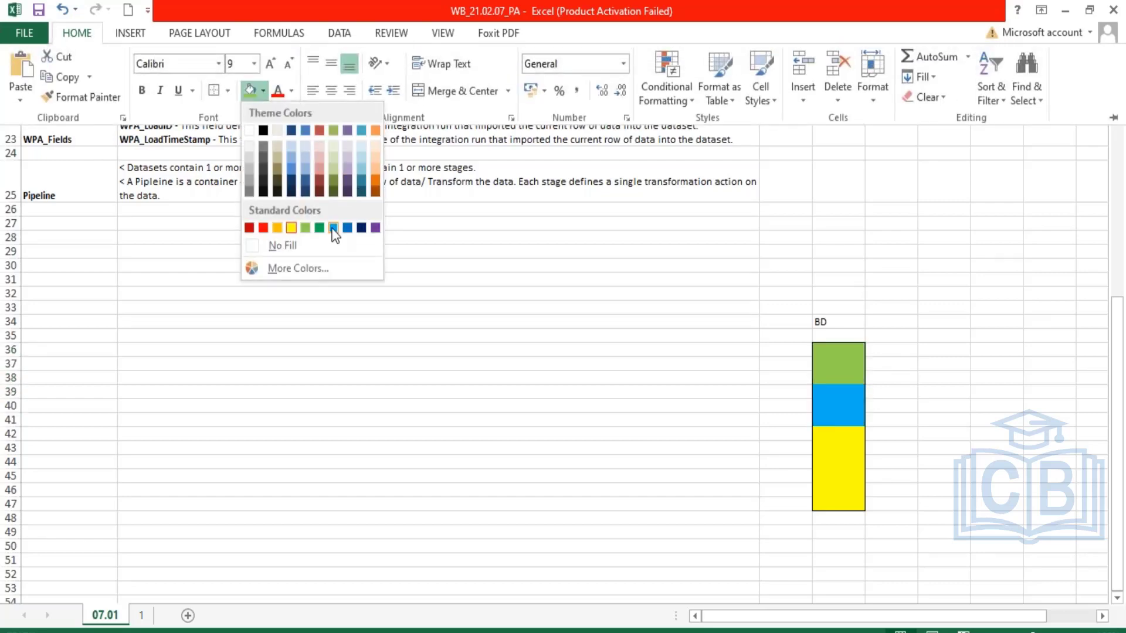
click(333, 228)
Fill cells D42:D44 of the block with the standard purple.
click(830, 443)
click(830, 434)
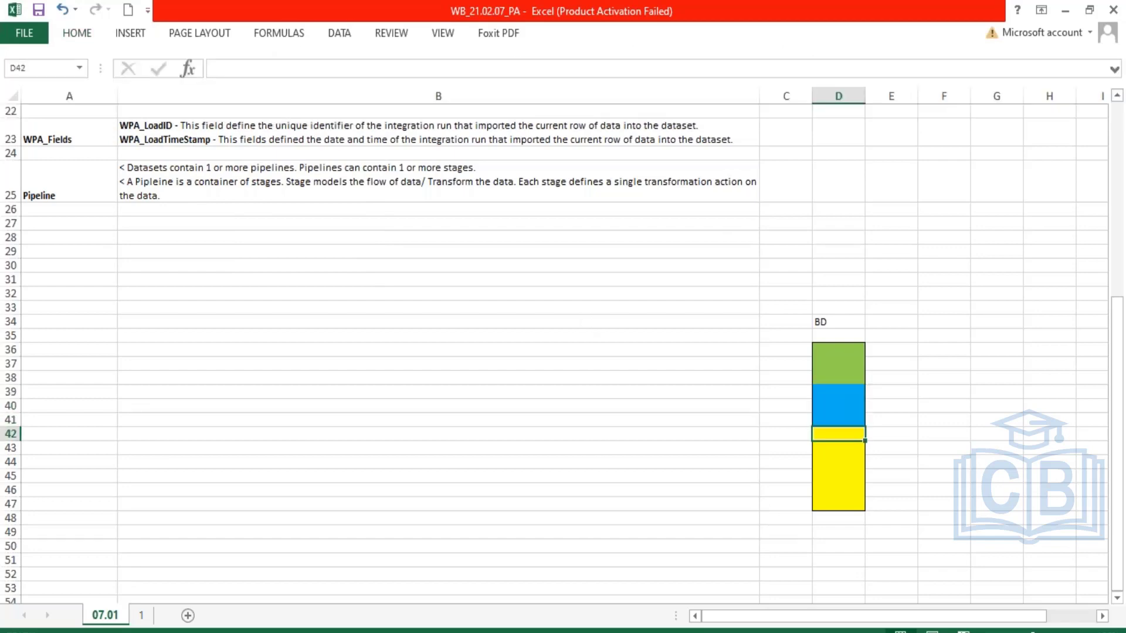
click(849, 469)
drag(844, 434, 840, 463)
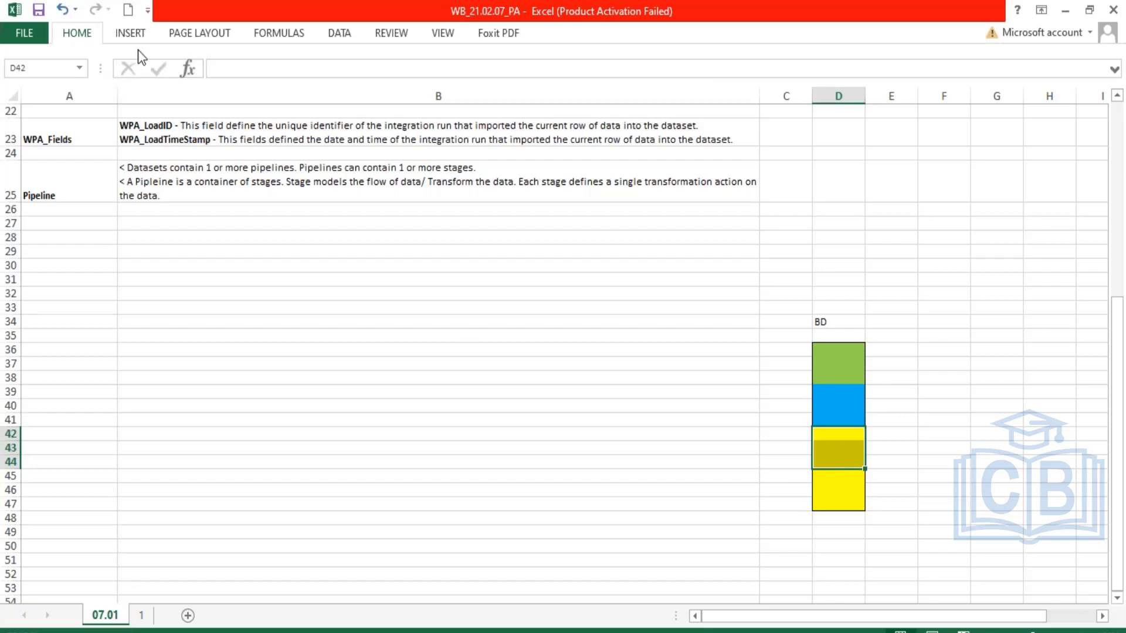
click(77, 33)
click(263, 90)
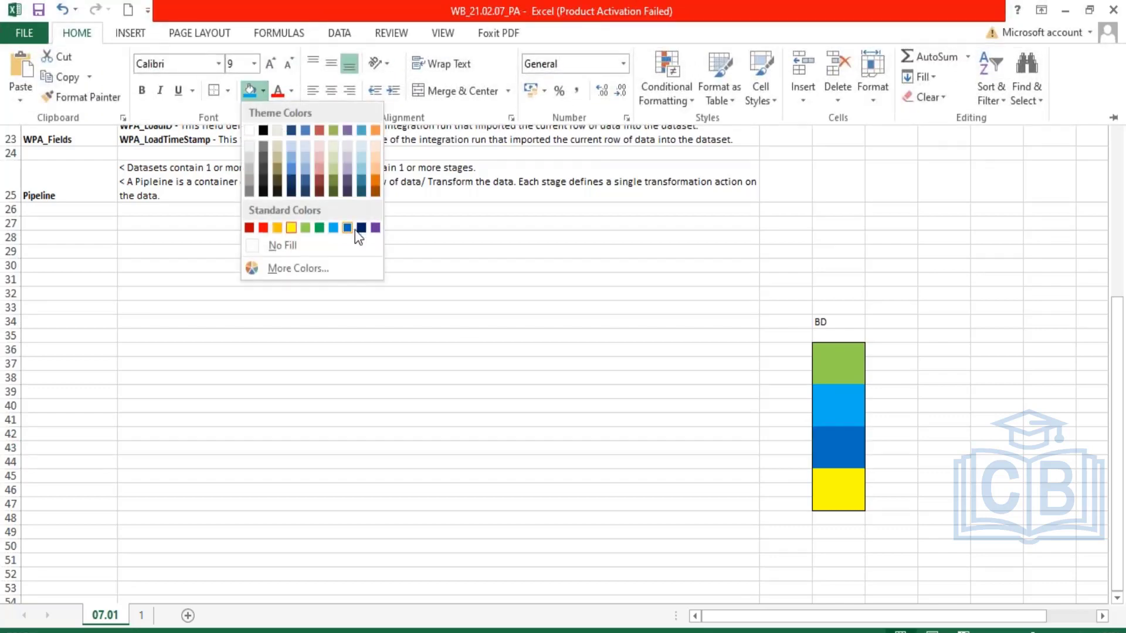
click(375, 228)
click(839, 363)
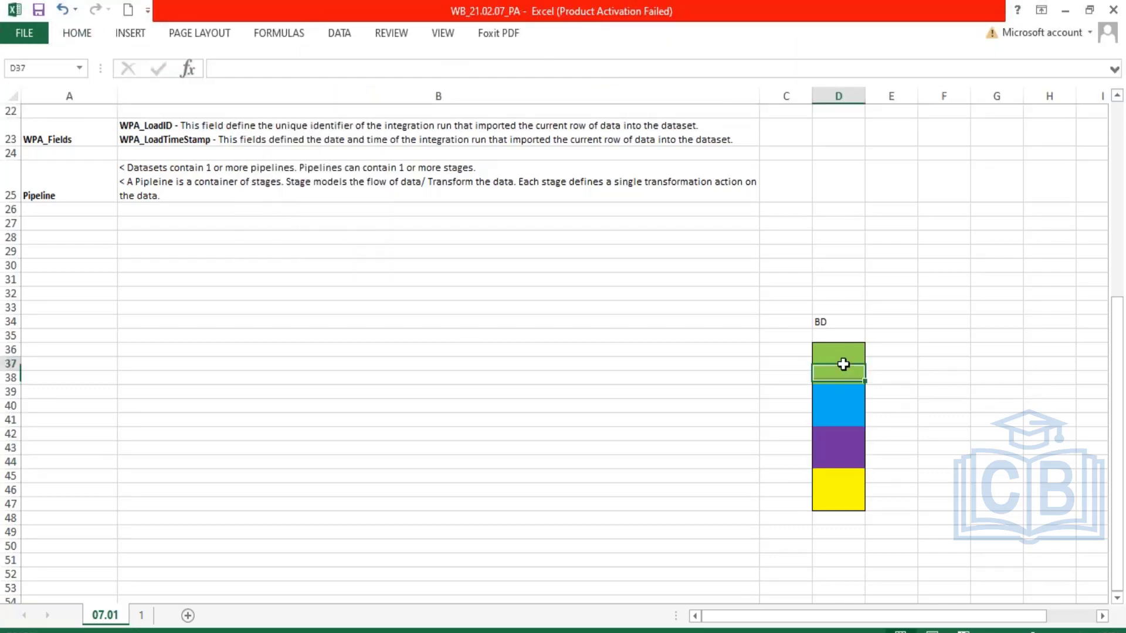
drag(839, 352, 850, 505)
click(854, 392)
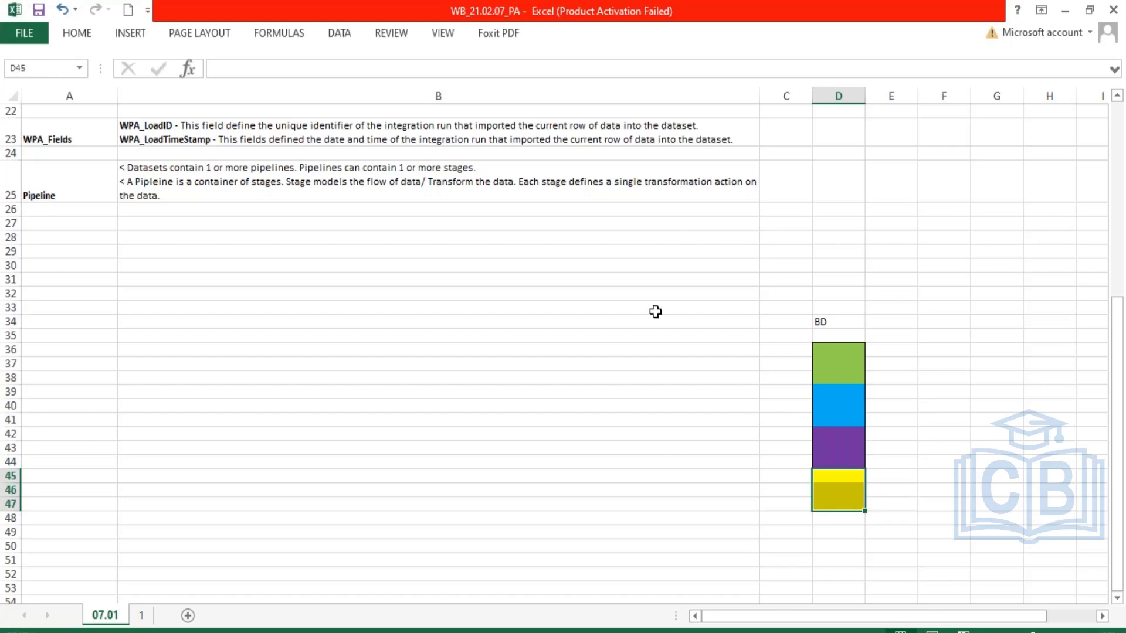
drag(837, 350, 850, 521)
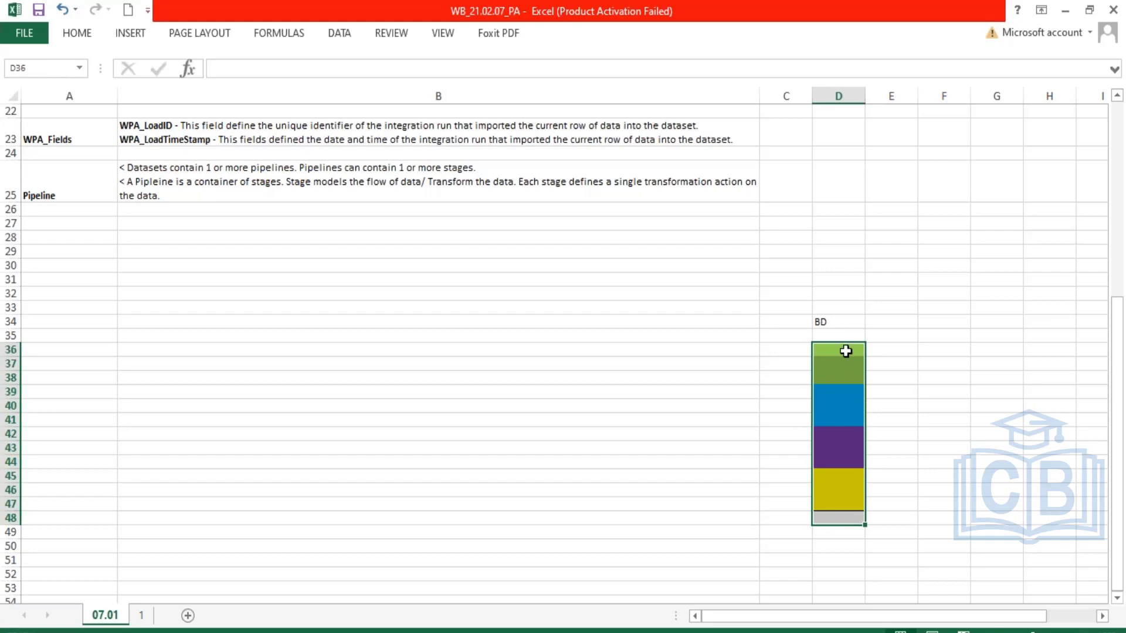
drag(847, 352, 855, 507)
click(837, 322)
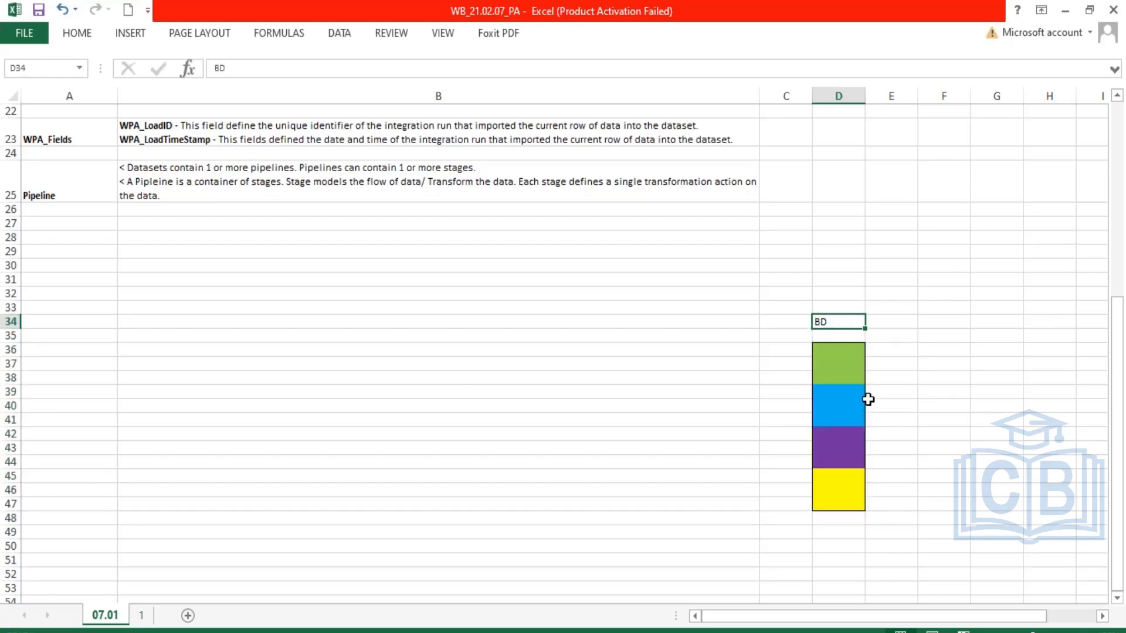
drag(843, 350, 843, 376)
Add the line "< Base Dataset contains only 1 Pipeline - Primary Pipeline" to the Pipeline notes in B25, after a blank line.
click(647, 184)
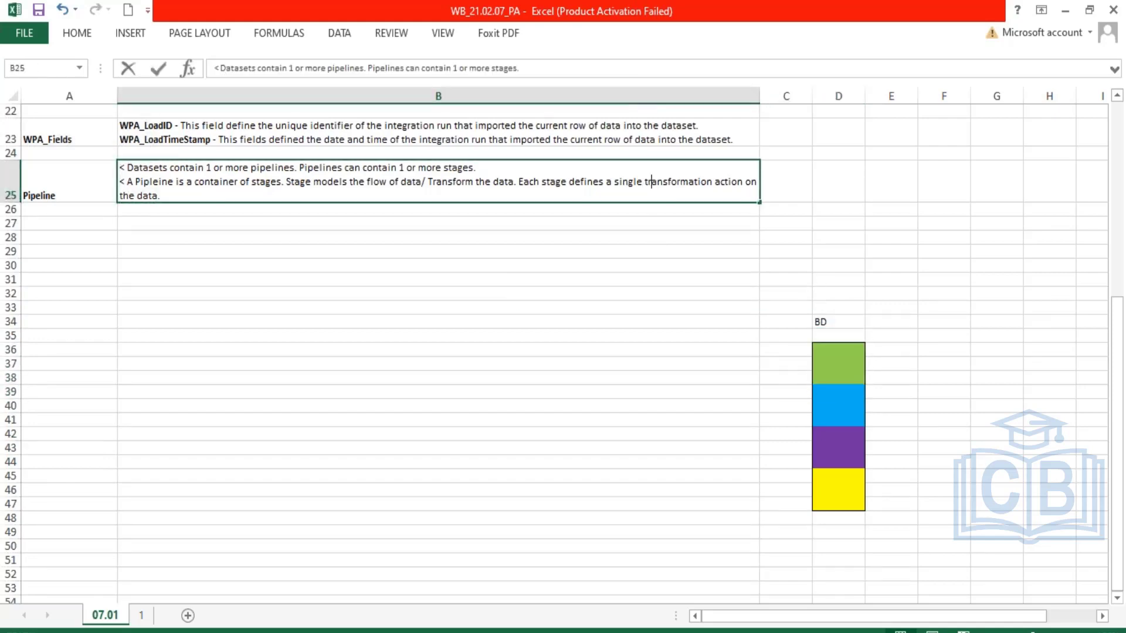
drag(647, 184, 744, 193)
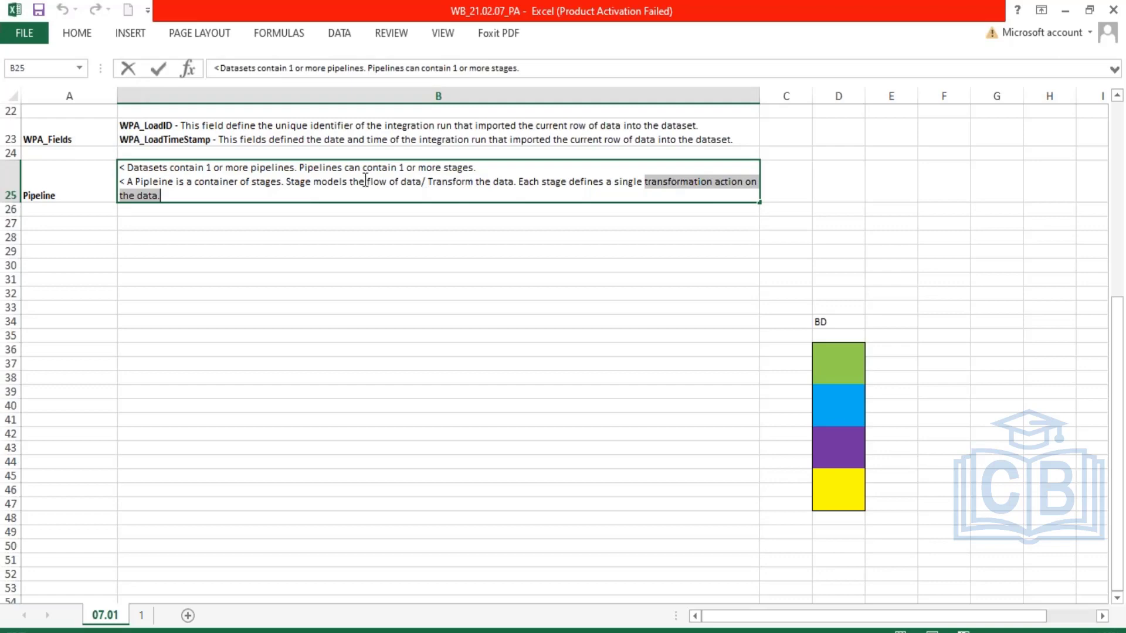
click(187, 196)
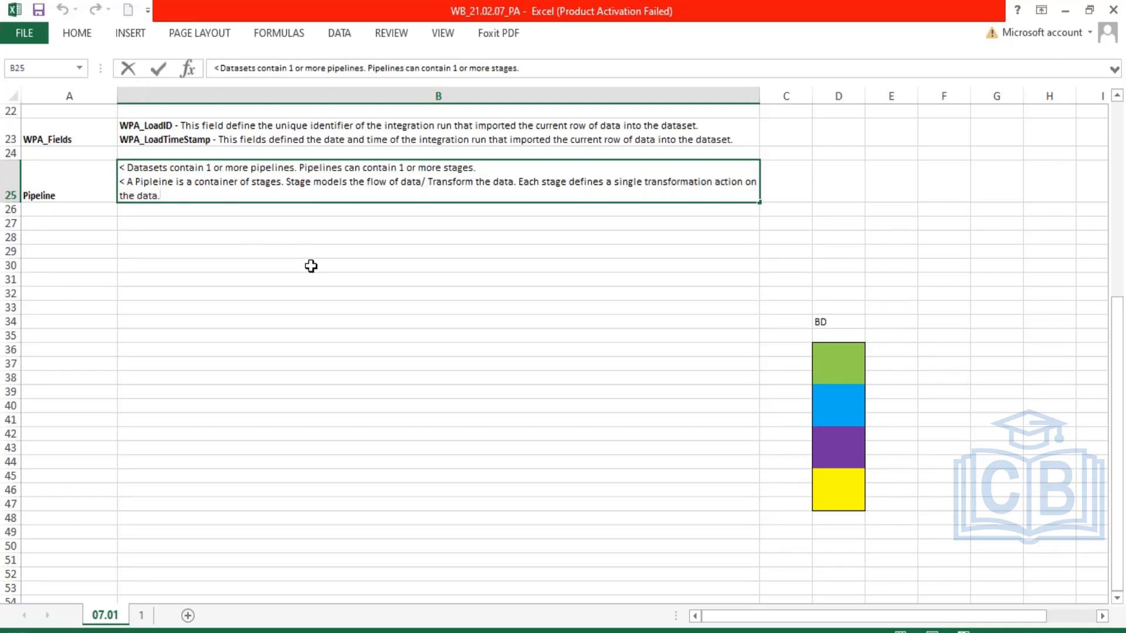
key(alt+Return)
key(alt+Return)
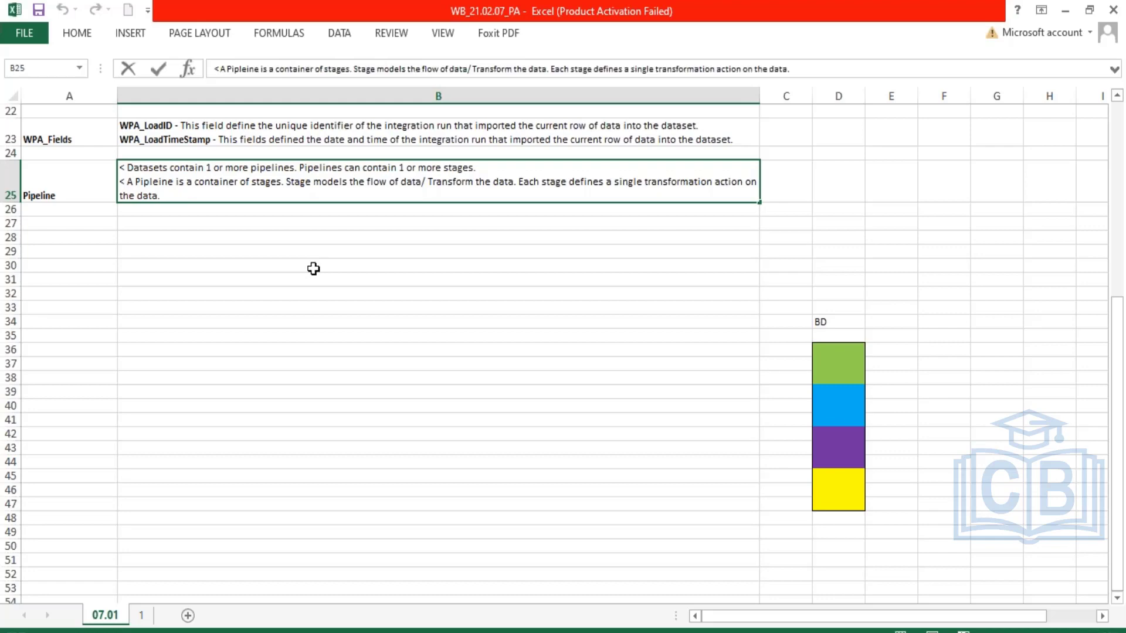
text(<)
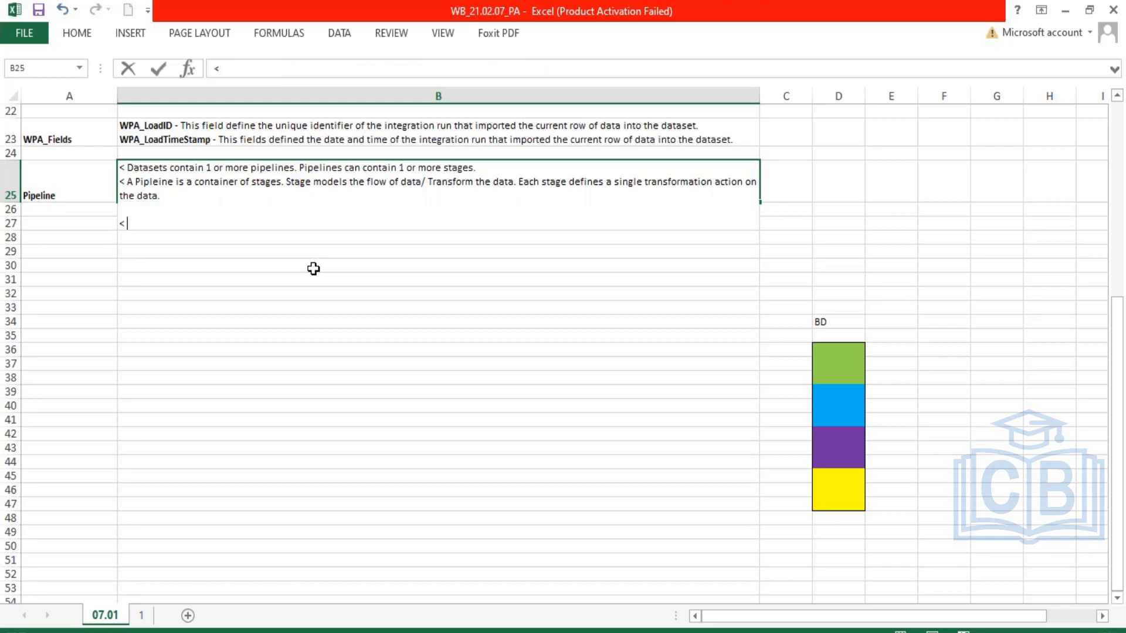
text( Based Dataset c)
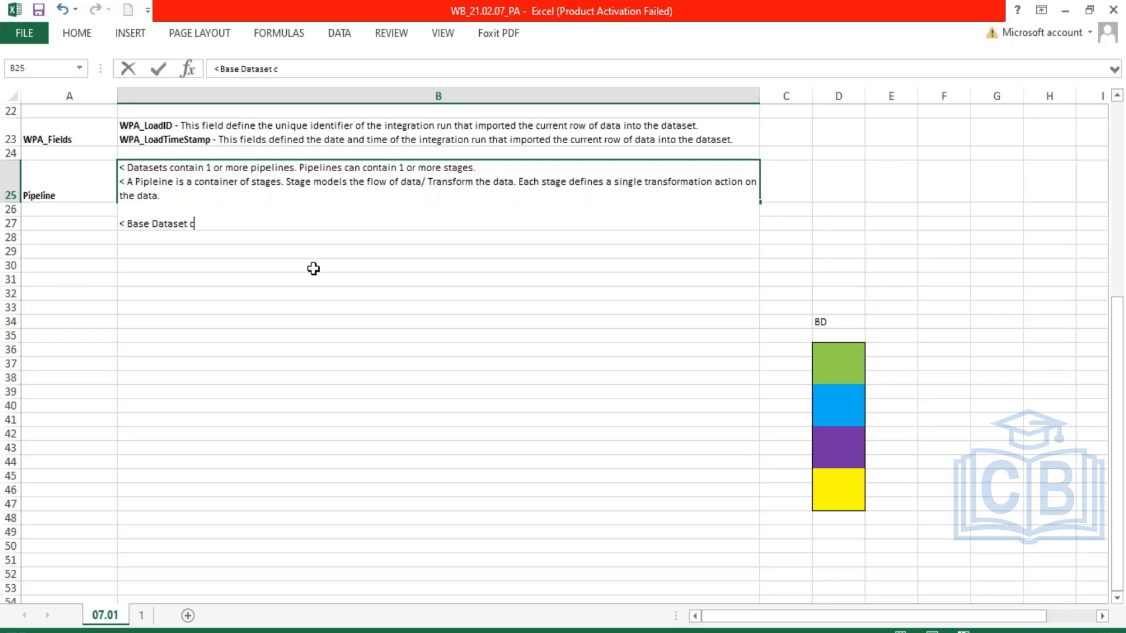
text(ontains only 1 P)
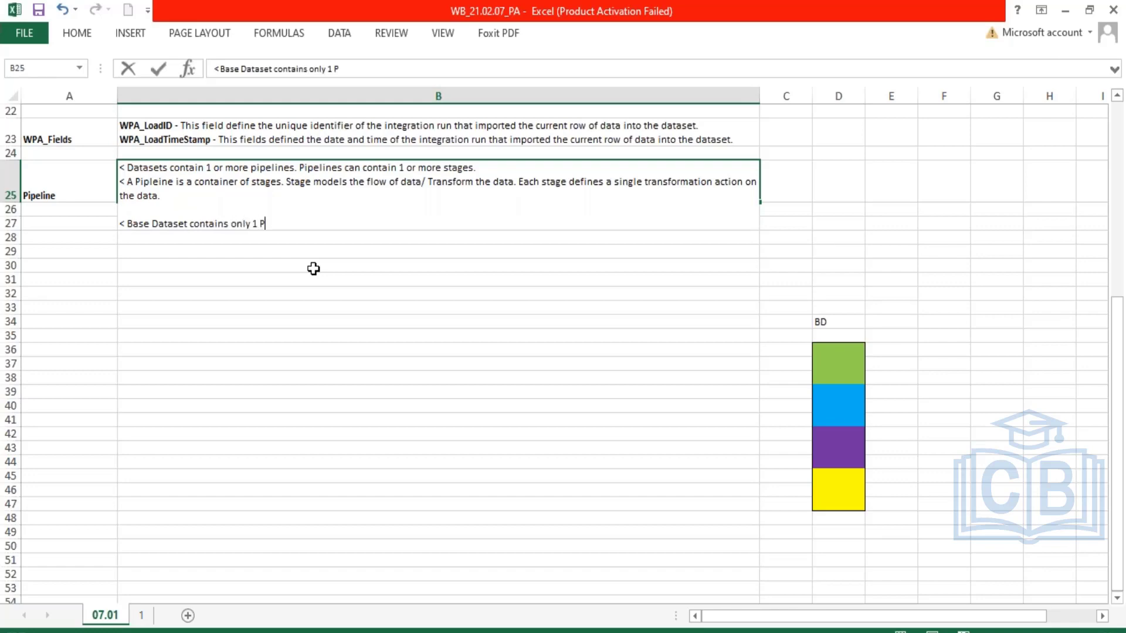
text(ipleine)
key(BackSpace)
key(BackSpace)
key(BackSpace)
key(BackSpace)
text(eline - Primary Pi)
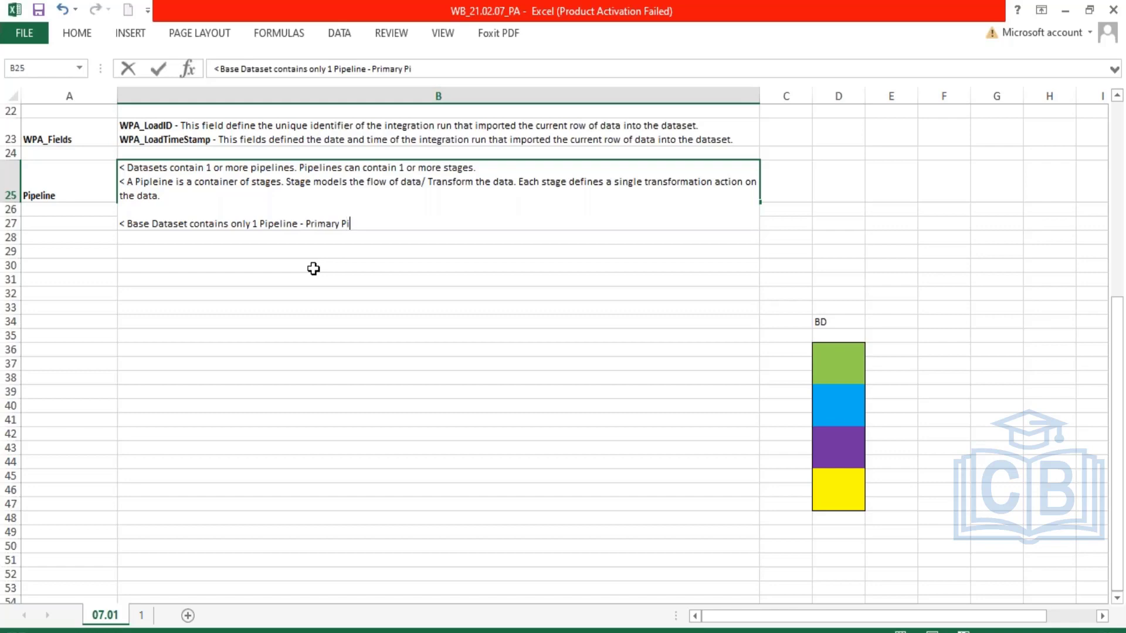
text(peline)
key(Return)
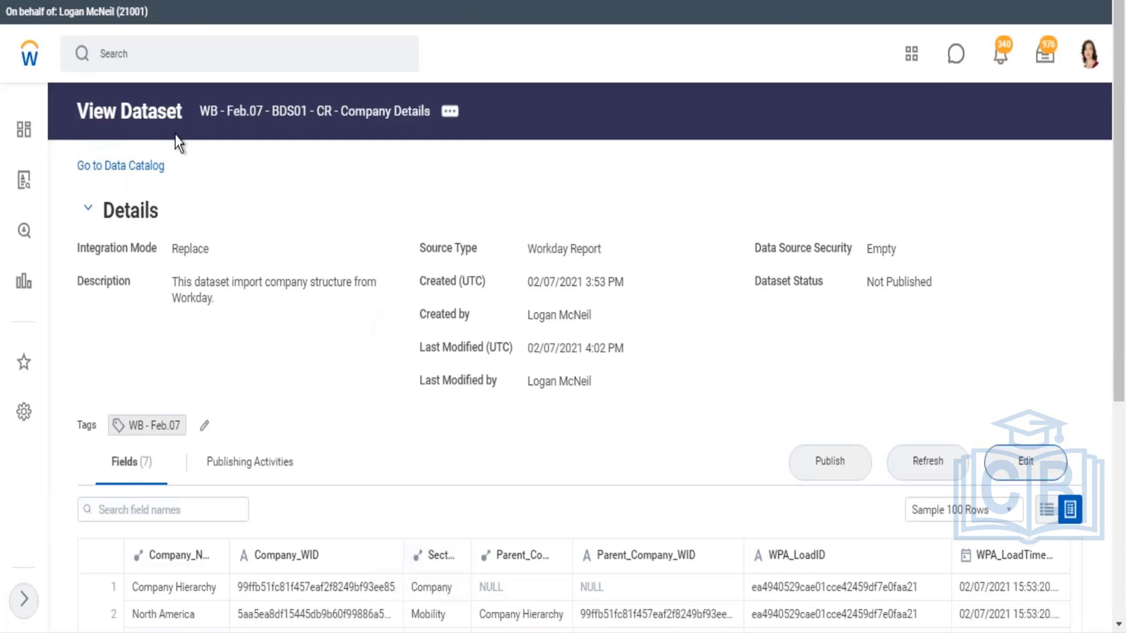
Switch to Workday, open the dataset WB - Feb.07 - BDS01 - CR - Company Details for editing and examine its primary pipeline.
key(F5)
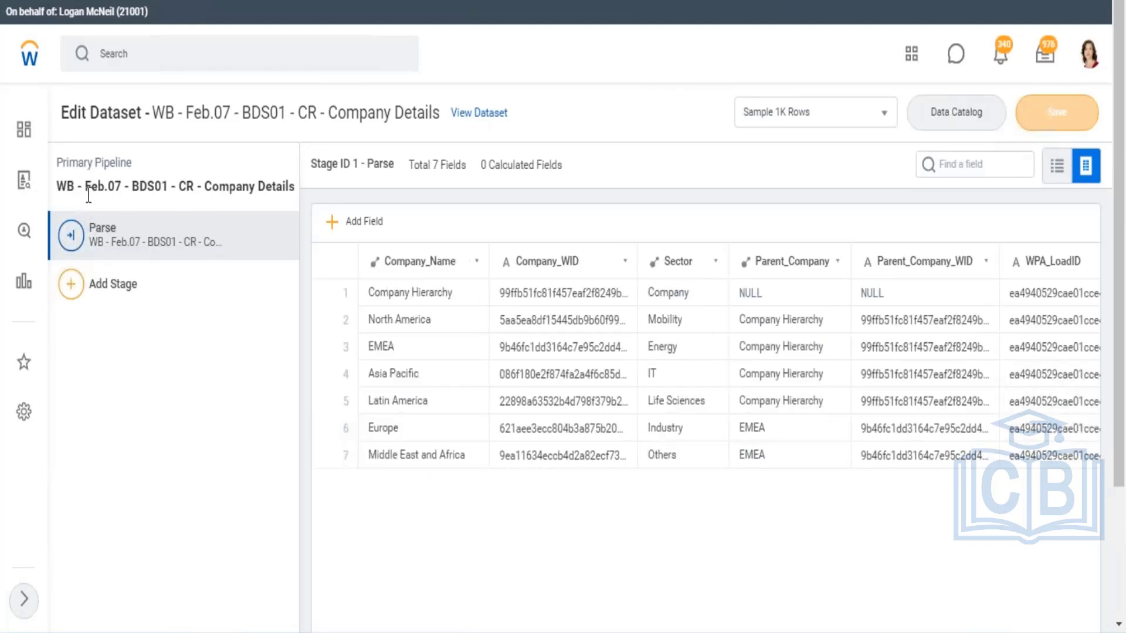
drag(88, 187, 242, 188)
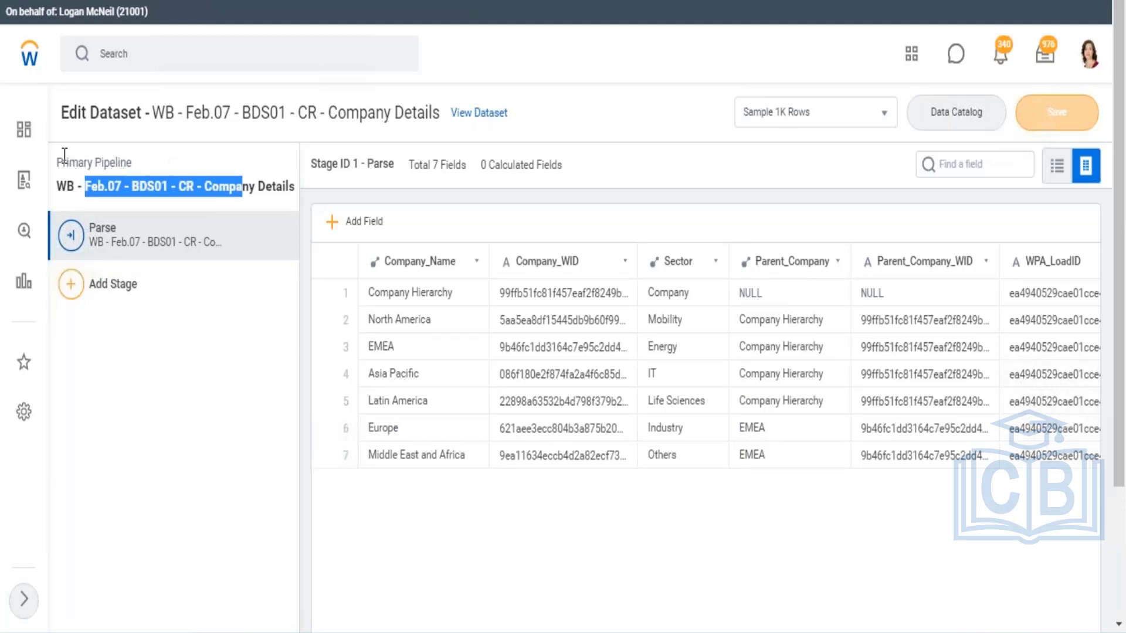
drag(57, 163, 133, 162)
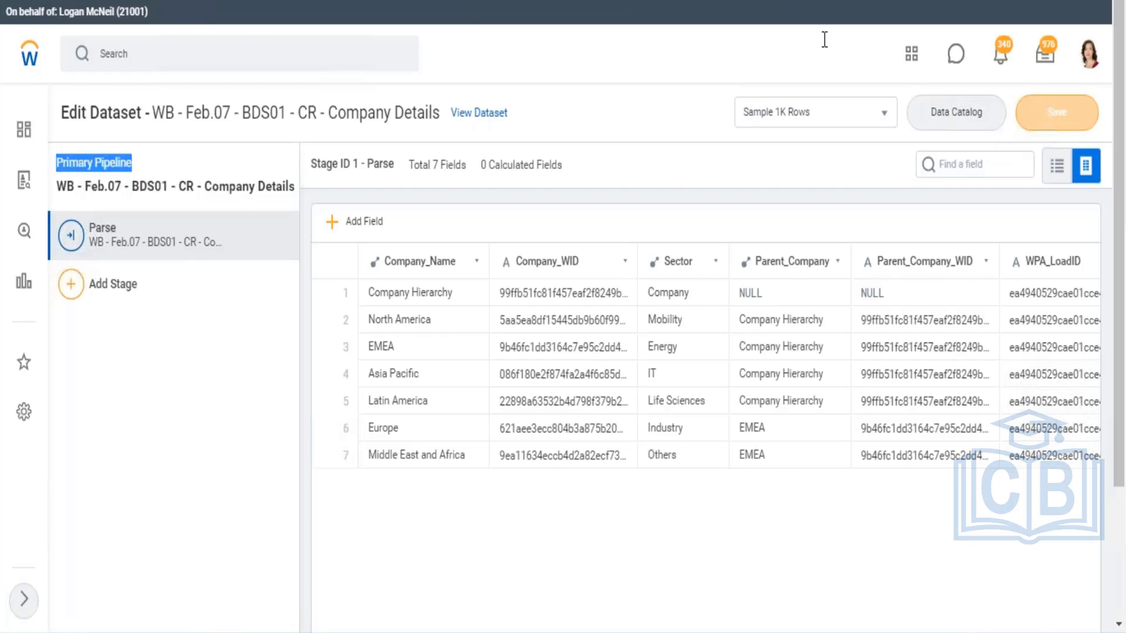
Switch to Excel and add the line "< Derived Dataset can contain 1 or more pipleines - Primary + Additional Pipelines" to B25.
key(alt+Tab)
click(427, 223)
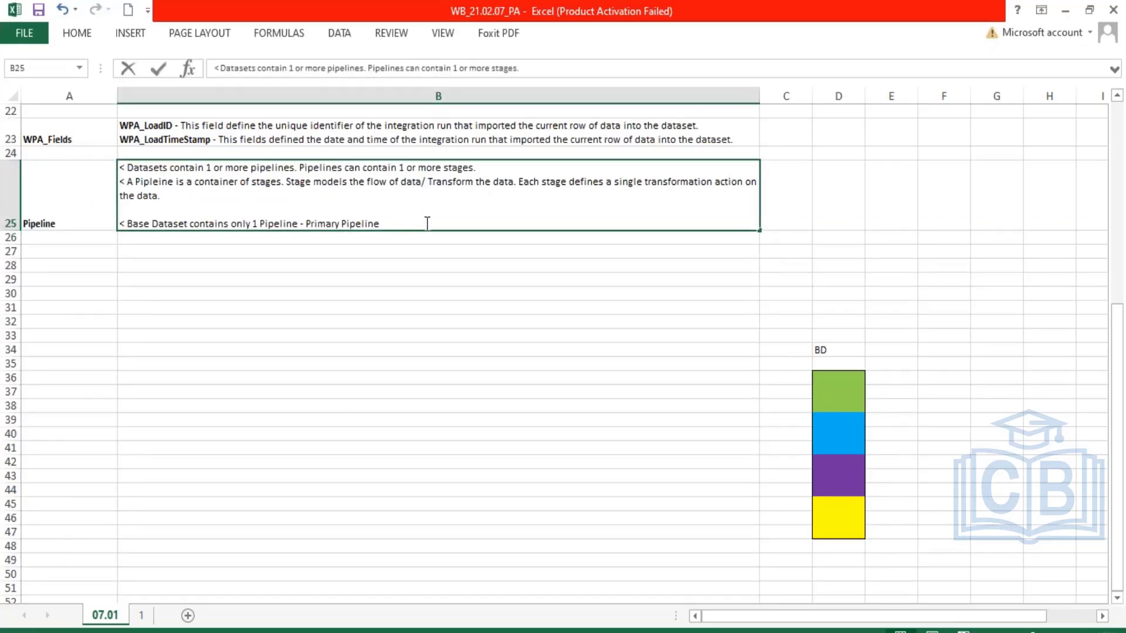
key(alt+Return)
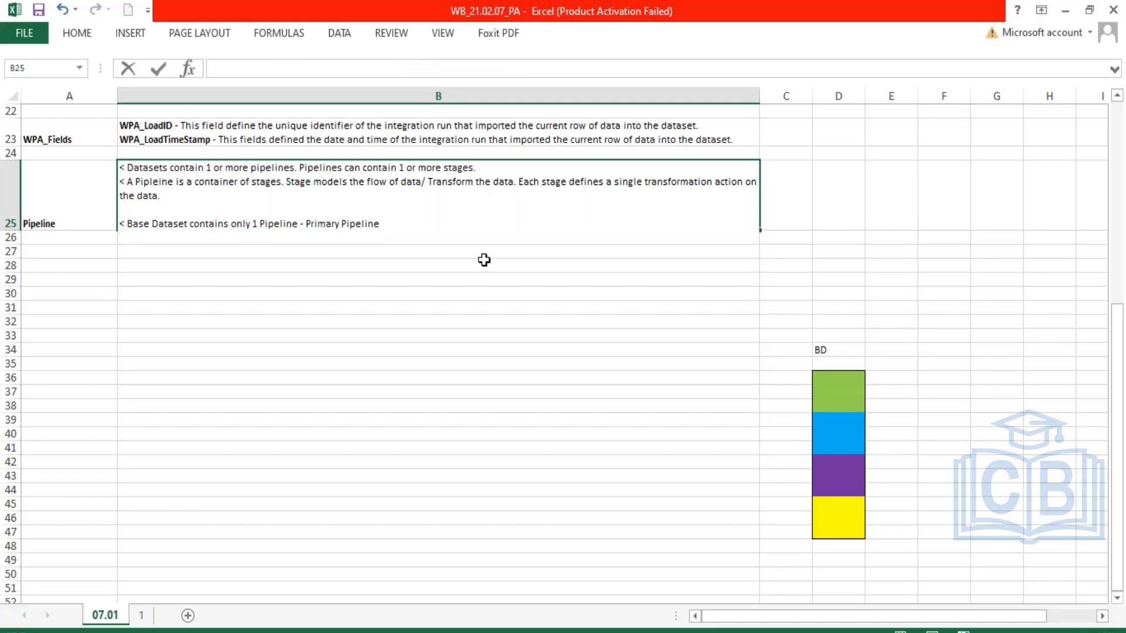
text(< Derived Datase)
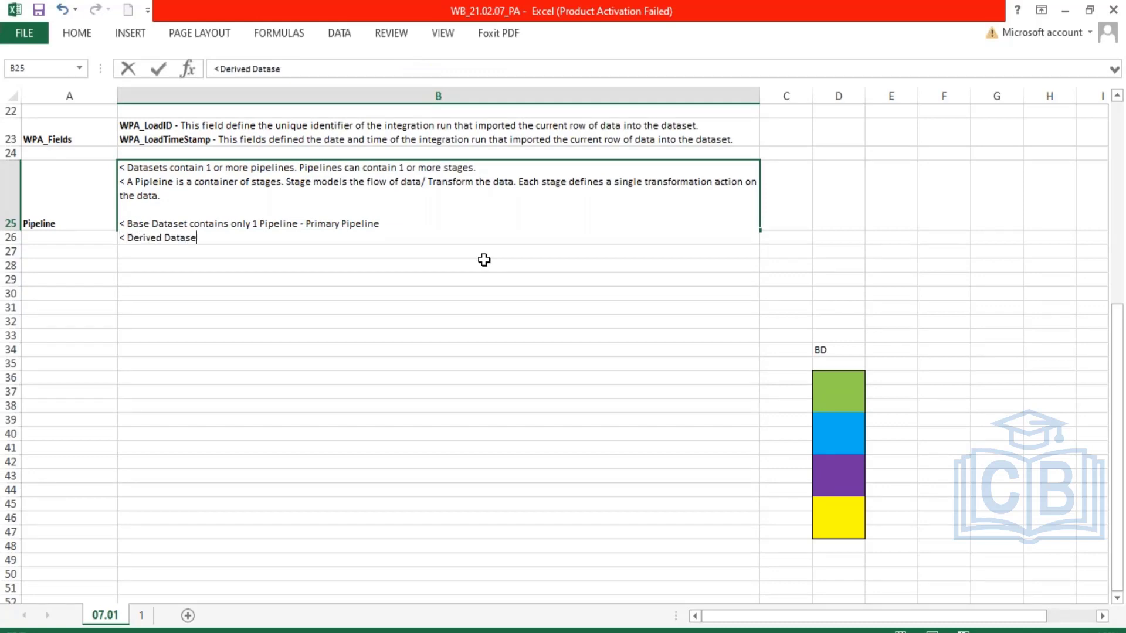
text(t can contain 1 or more pipleines - Primary + Additional Pipelines)
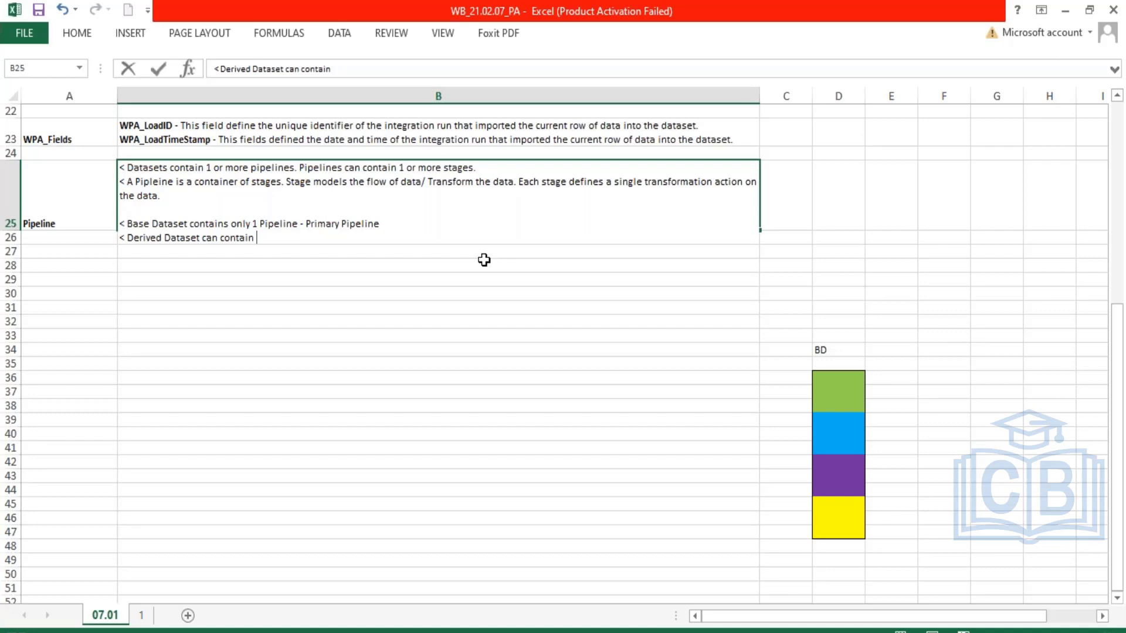
text(1 or more pipleines)
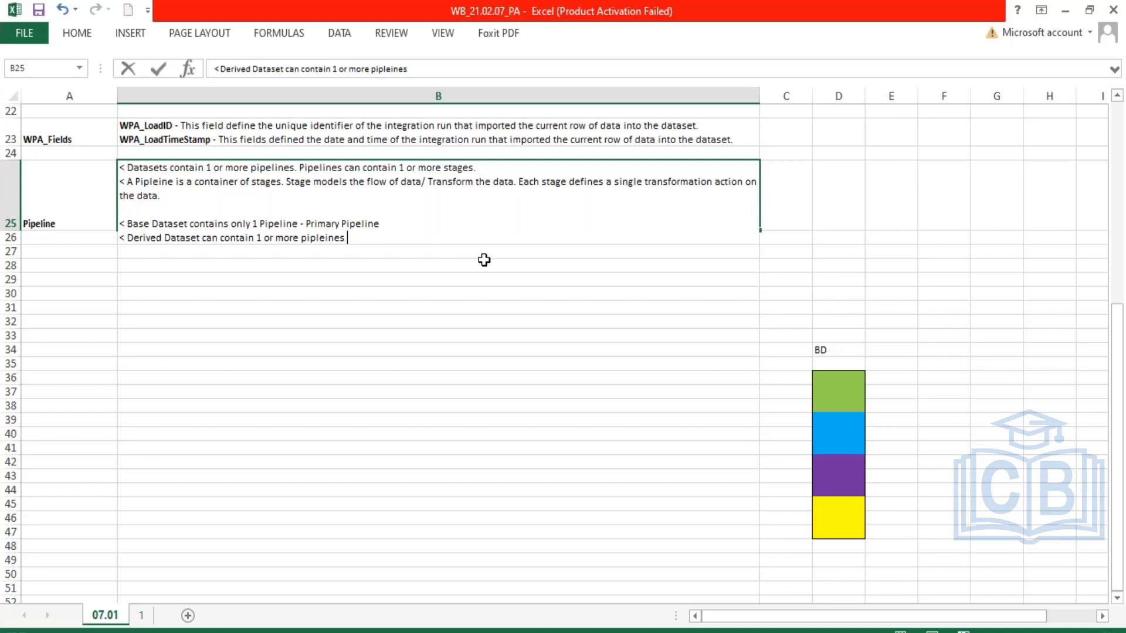
text(. Primary + Additional)
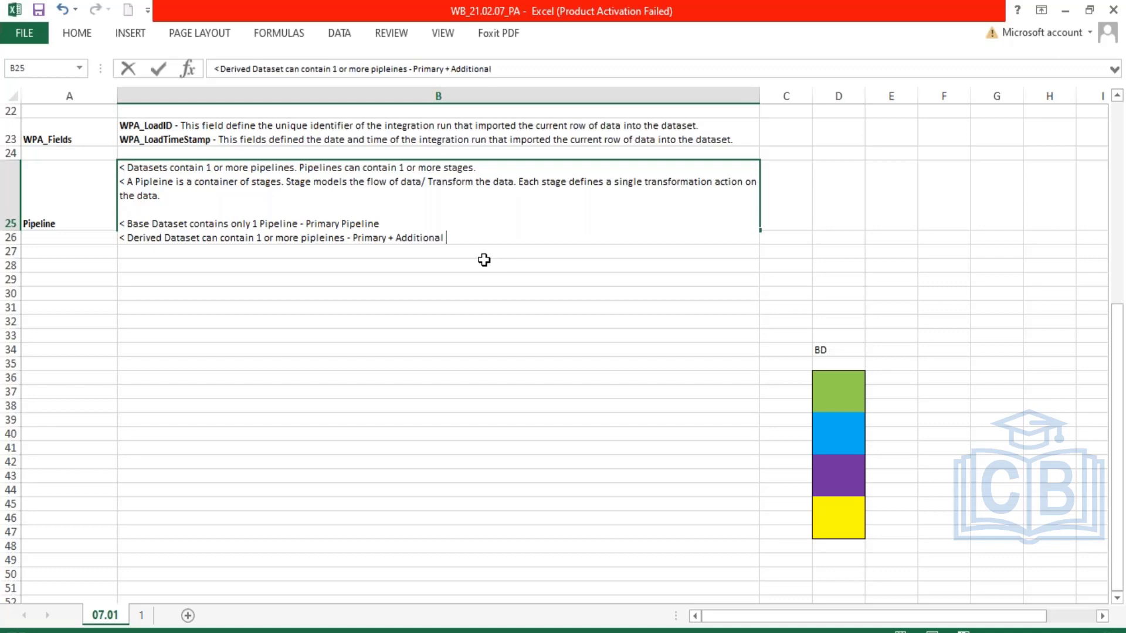
text( Pipelines)
Add the line "< The First stage of a Pipeline brings in data from the datasource" to B25, after a blank line.
key(alt+Return)
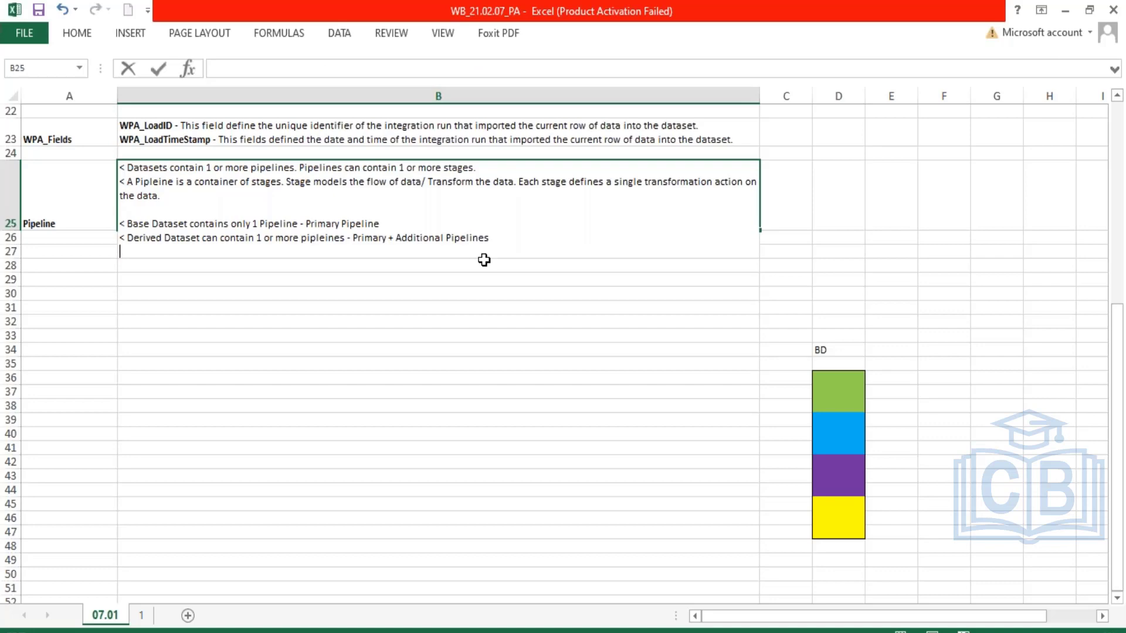
key(alt+Return)
text(<)
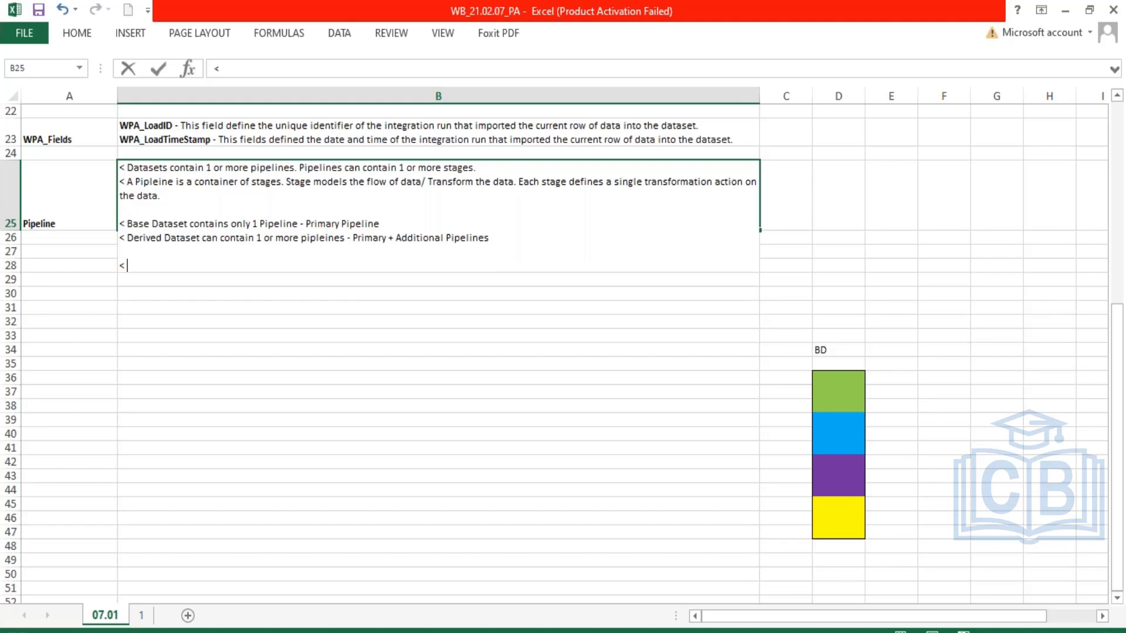
text( The Fit)
key(BackSpace)
text(rst stage )
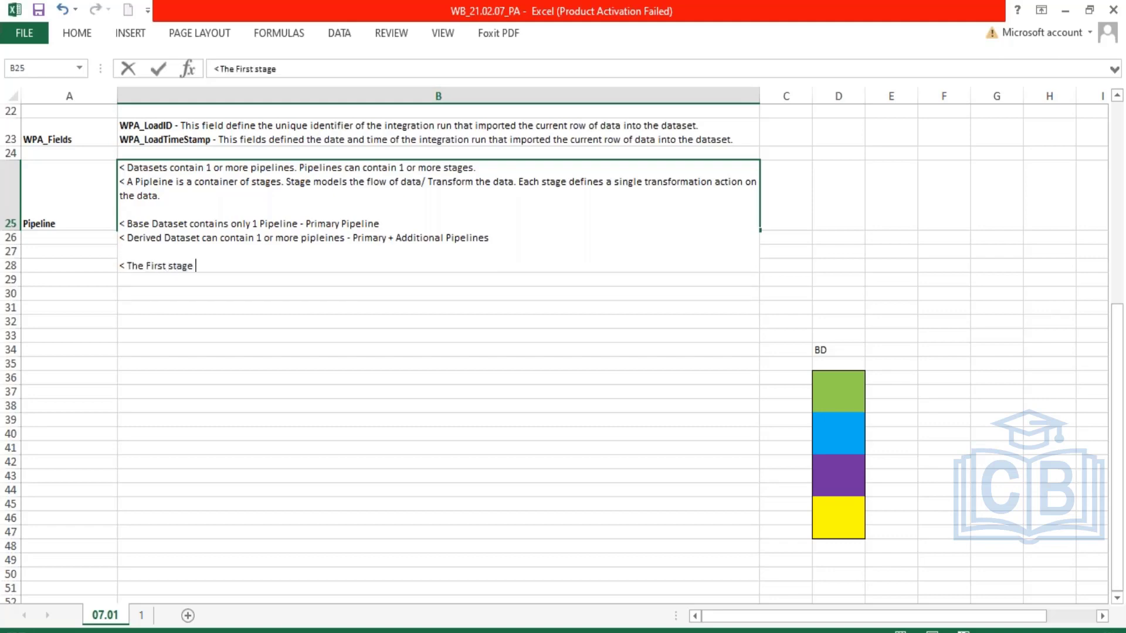
text(of a Pipelines)
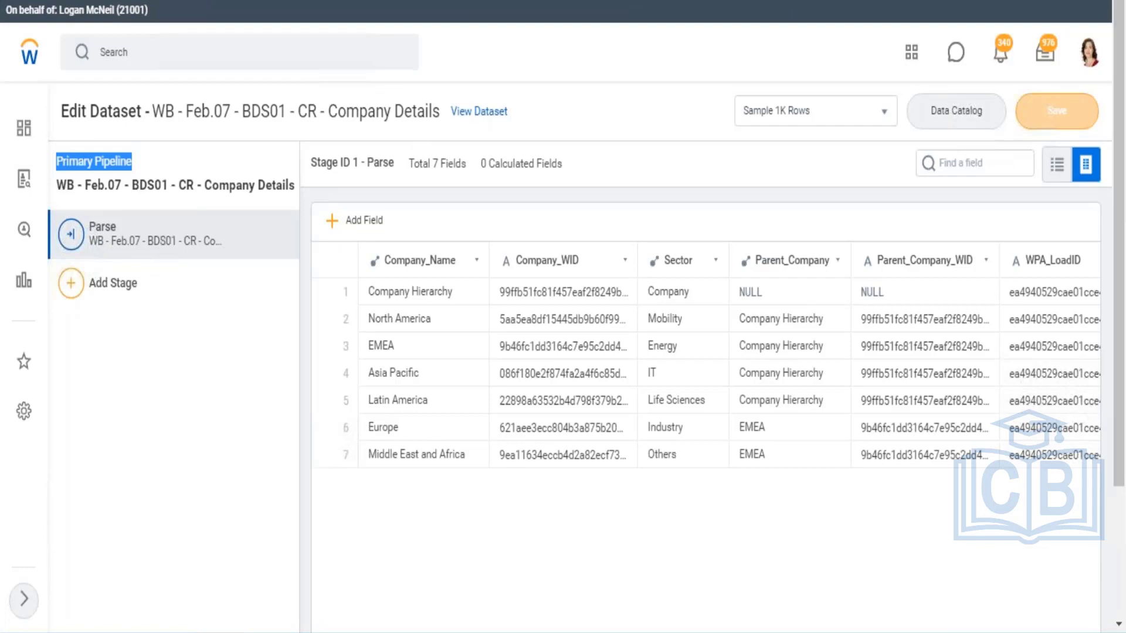
click(1058, 12)
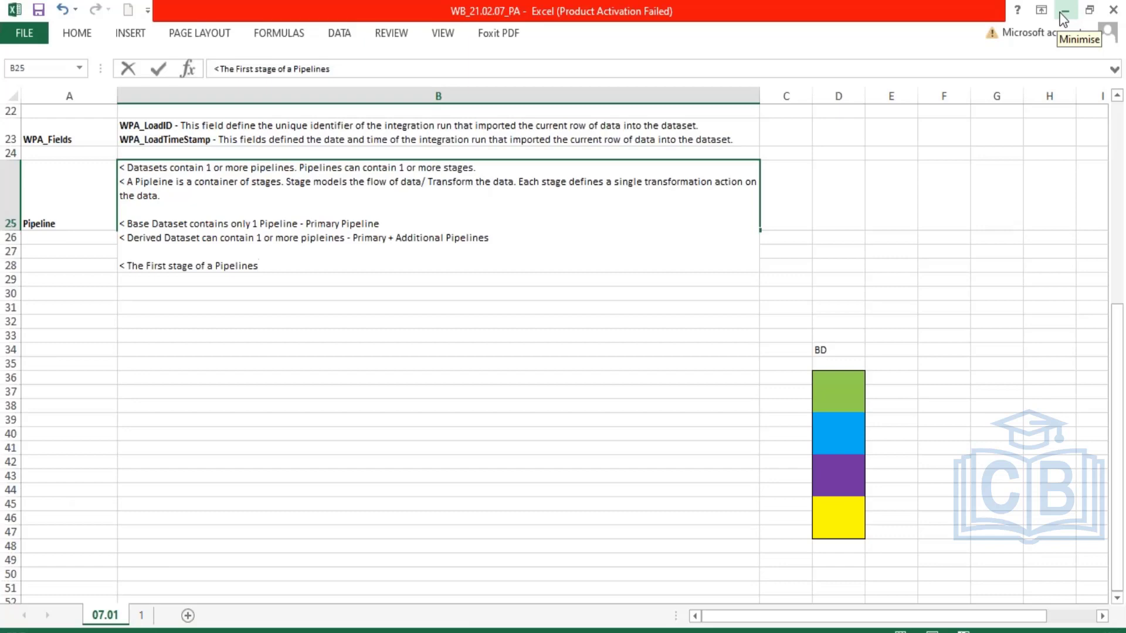
key(BackSpace)
text(bring)
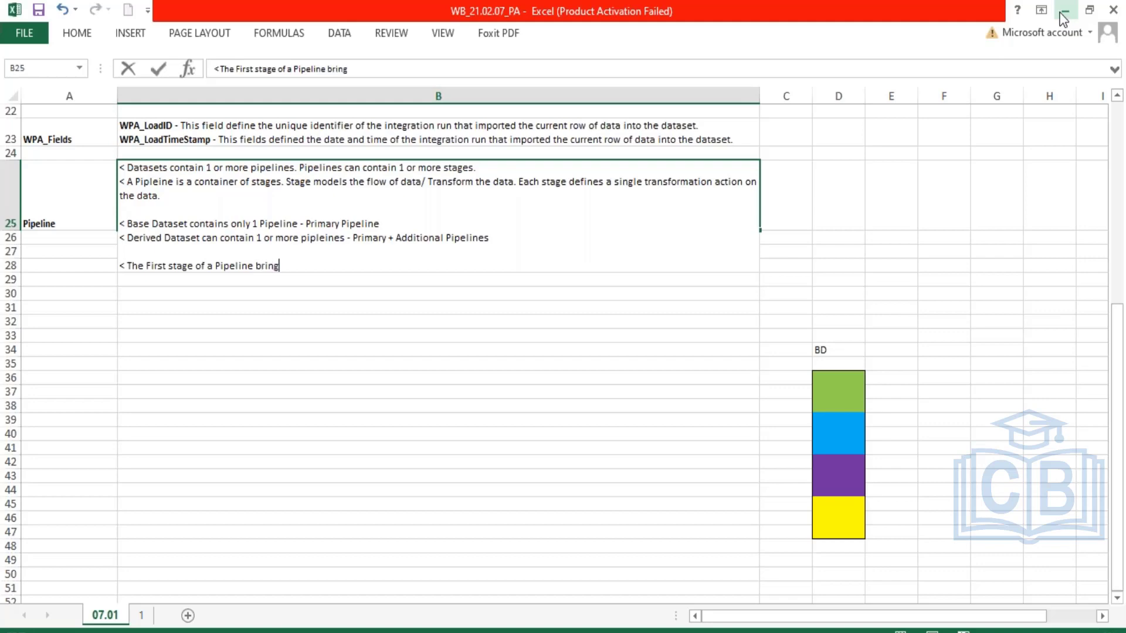
text(s in data from the data)
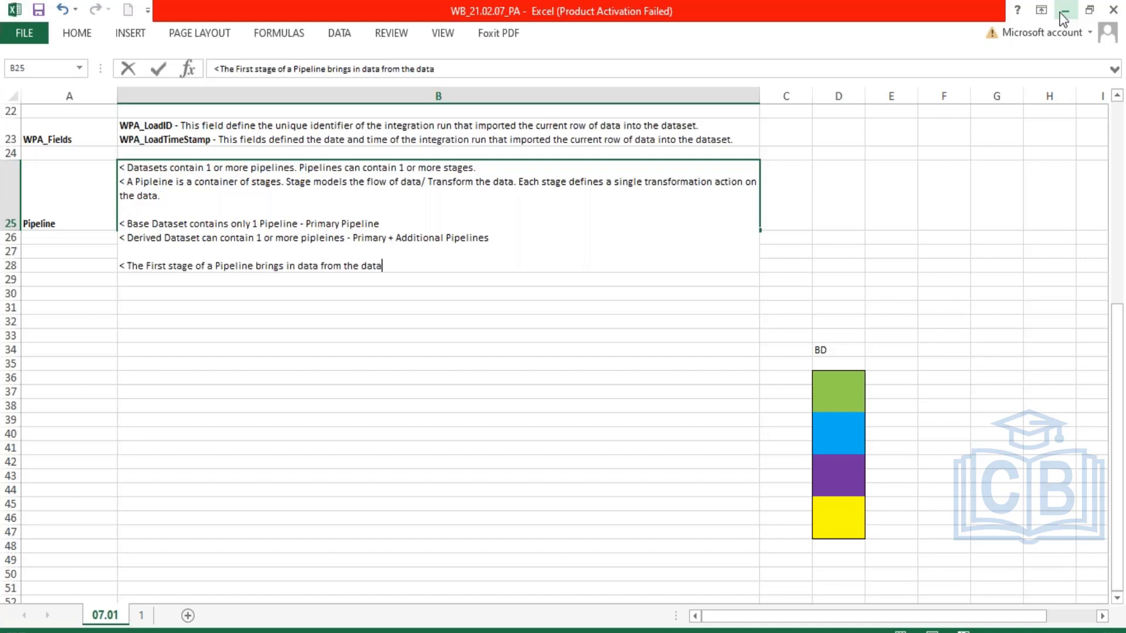
text(source)
key(Return)
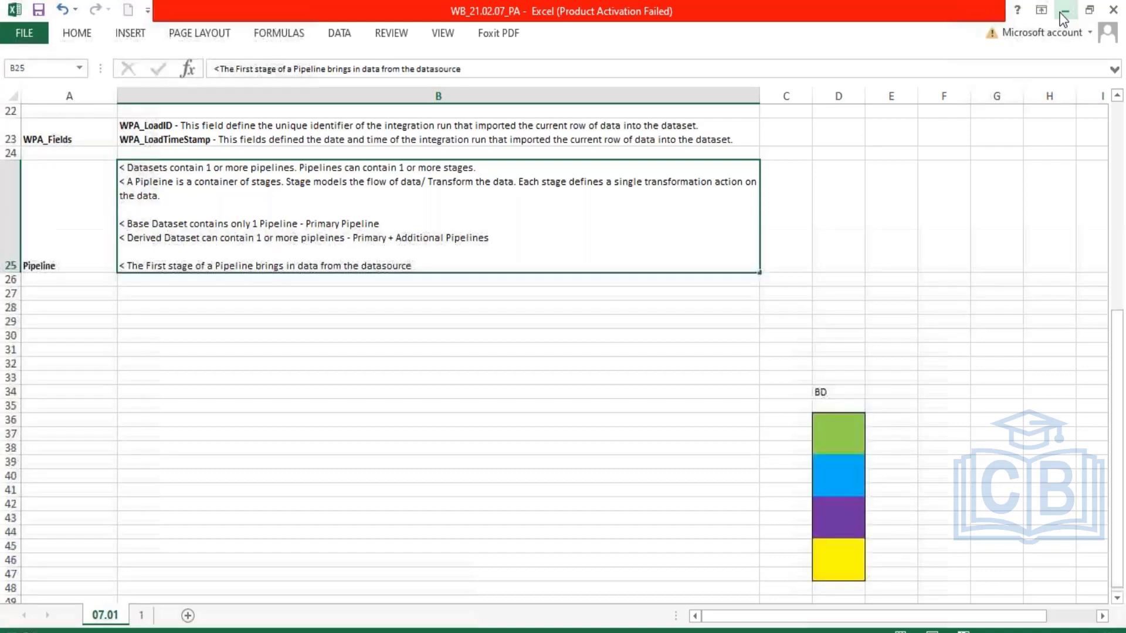
Label cell D32, above the BD label of the colour-blocked diagram, as CR.
click(829, 366)
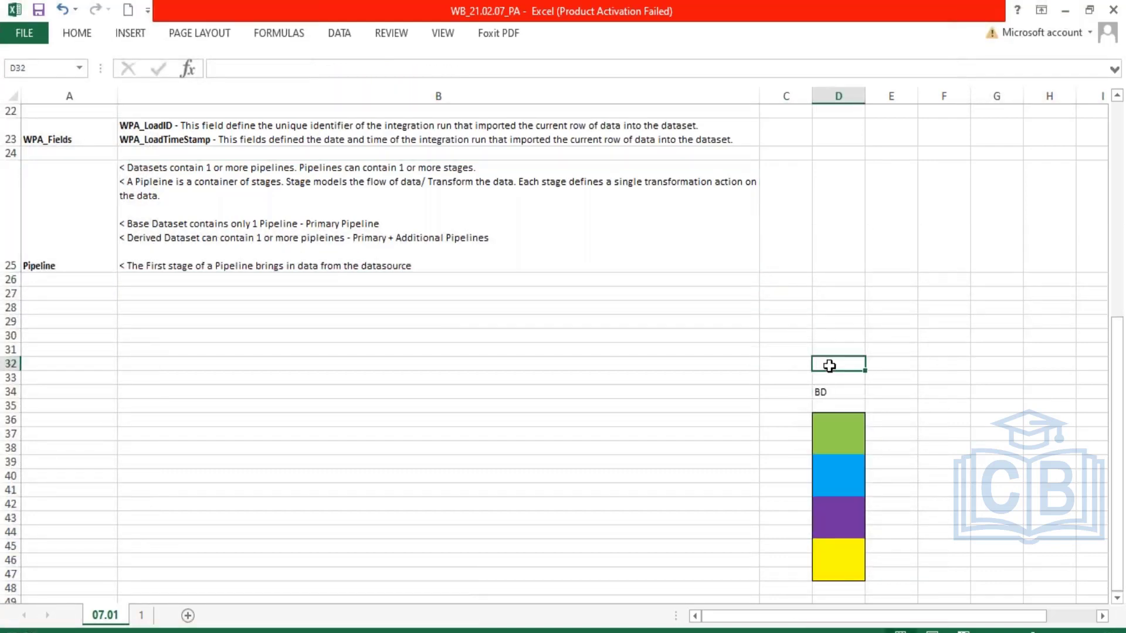
text(CR)
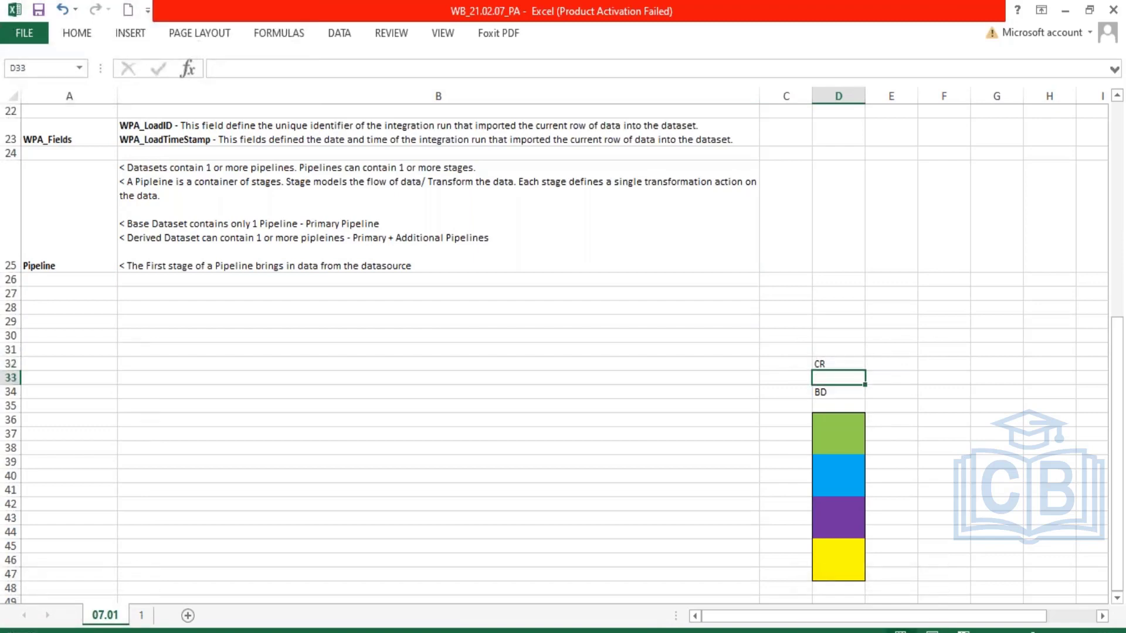
key(Return)
Examine the diagram's flow from the CR cell through the BD label to the green first-stage block.
click(843, 364)
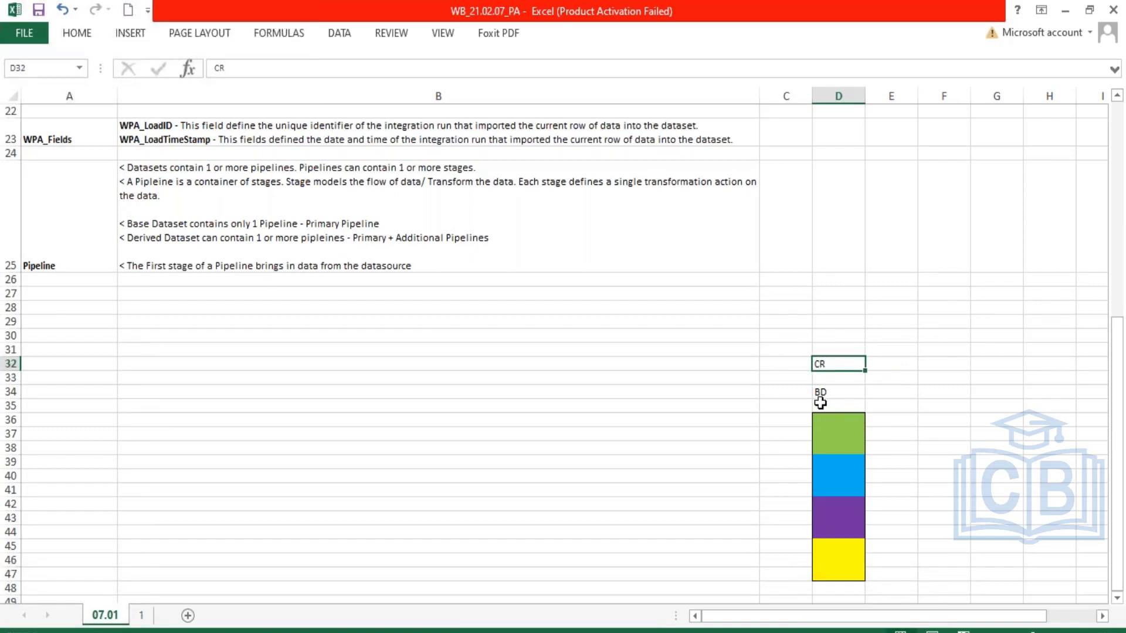
click(833, 390)
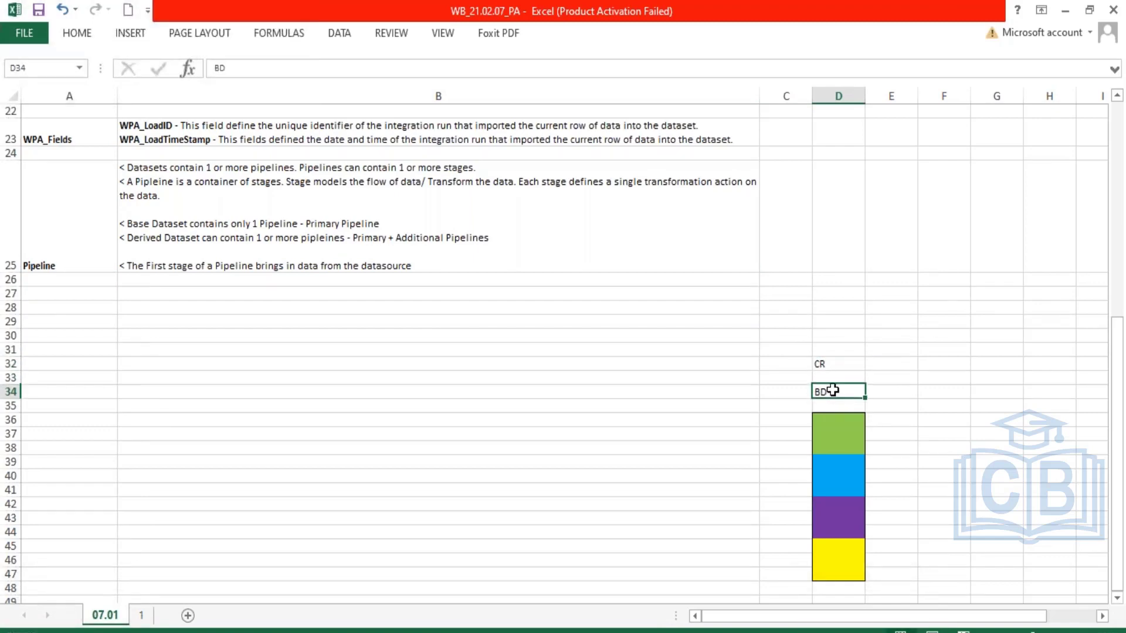
drag(833, 390, 835, 378)
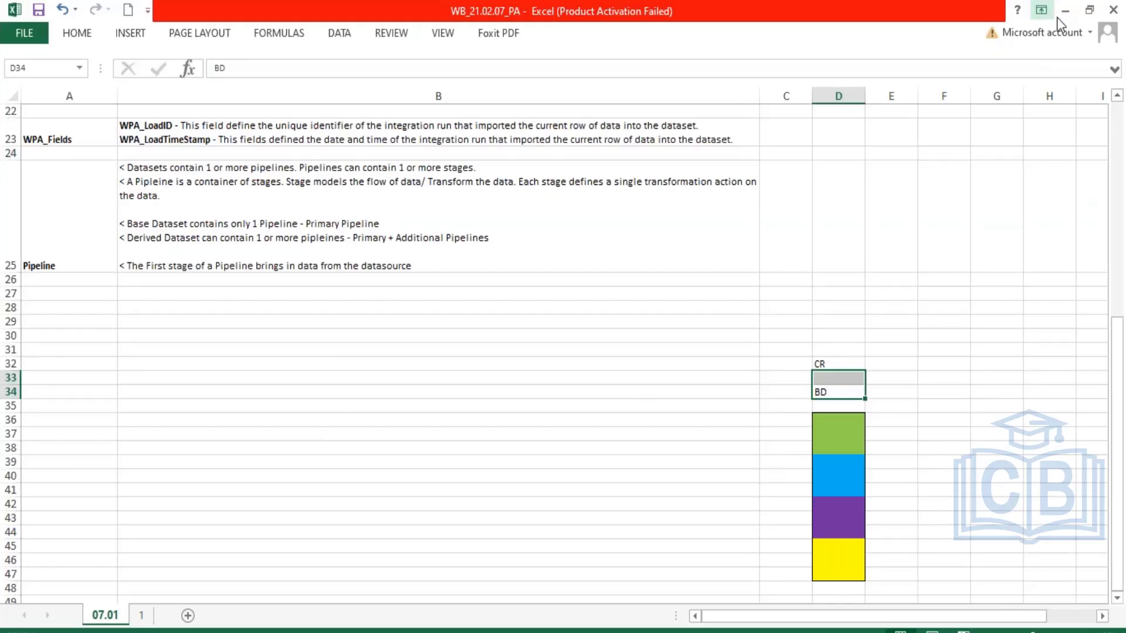
click(840, 432)
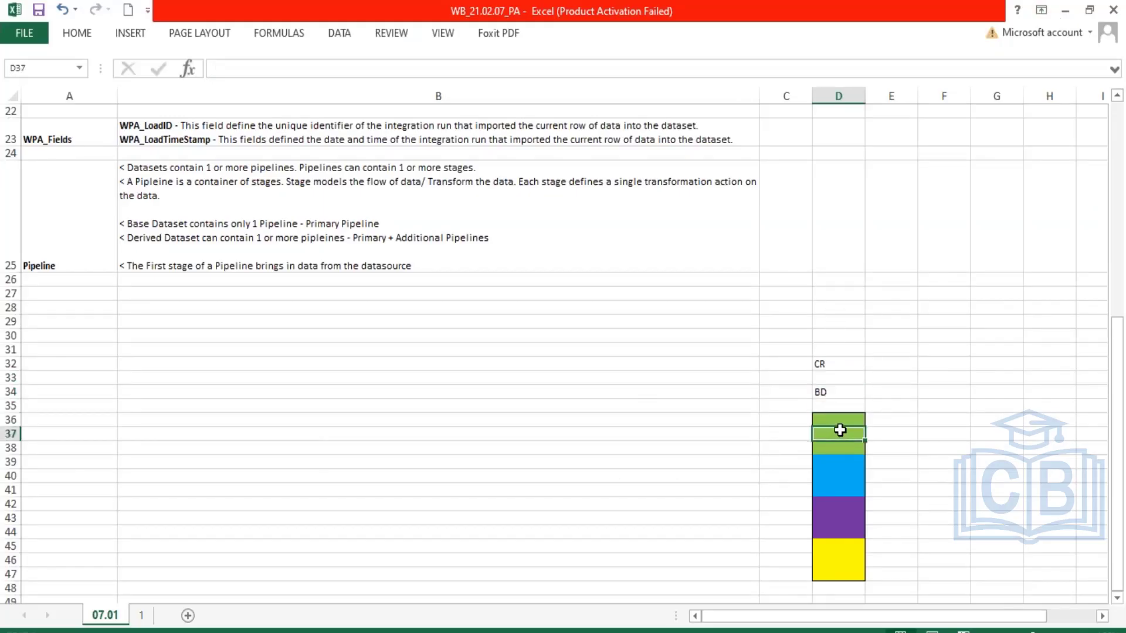
click(837, 350)
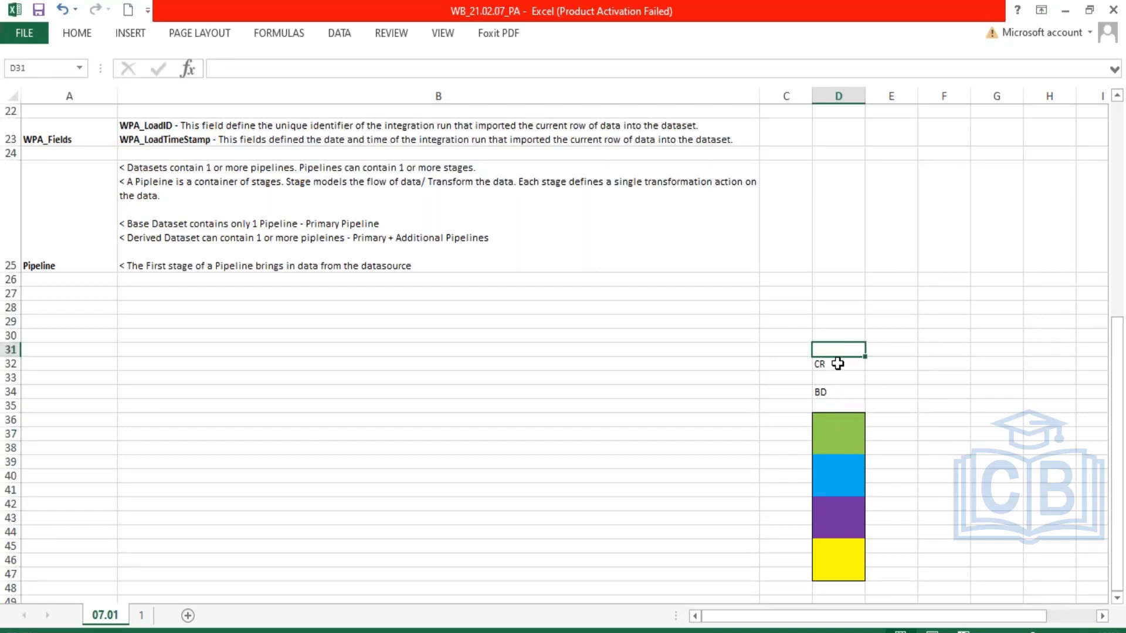
click(838, 363)
drag(837, 364, 829, 447)
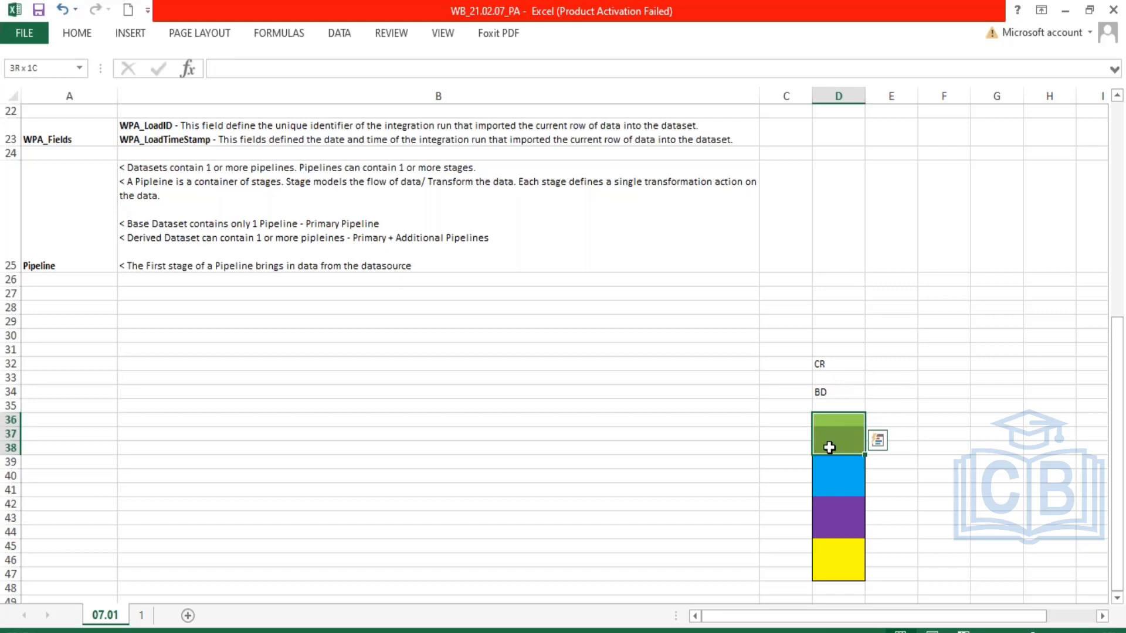
drag(836, 362, 839, 444)
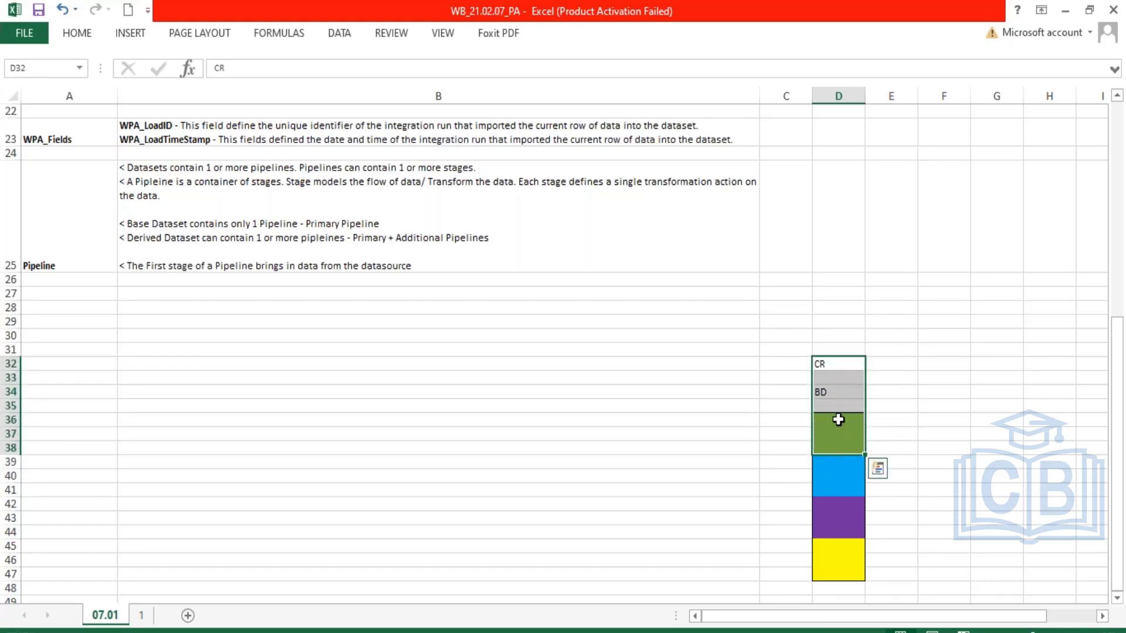
Examine the diagram's stage flow from the green block through blue and purple to the yellow last-stage block.
click(839, 434)
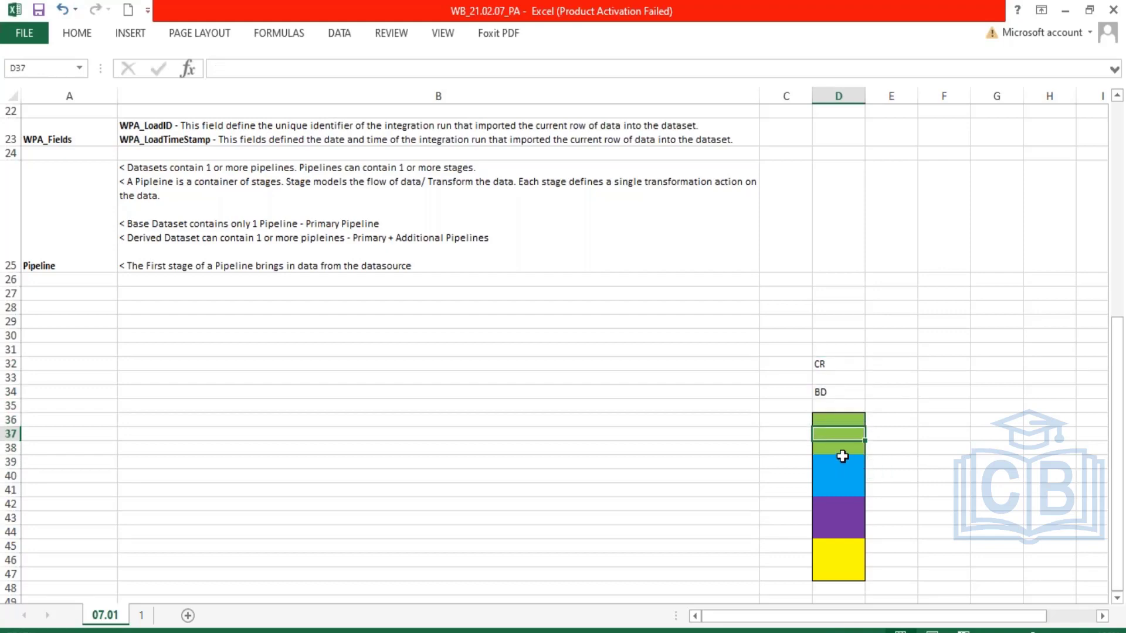
click(843, 459)
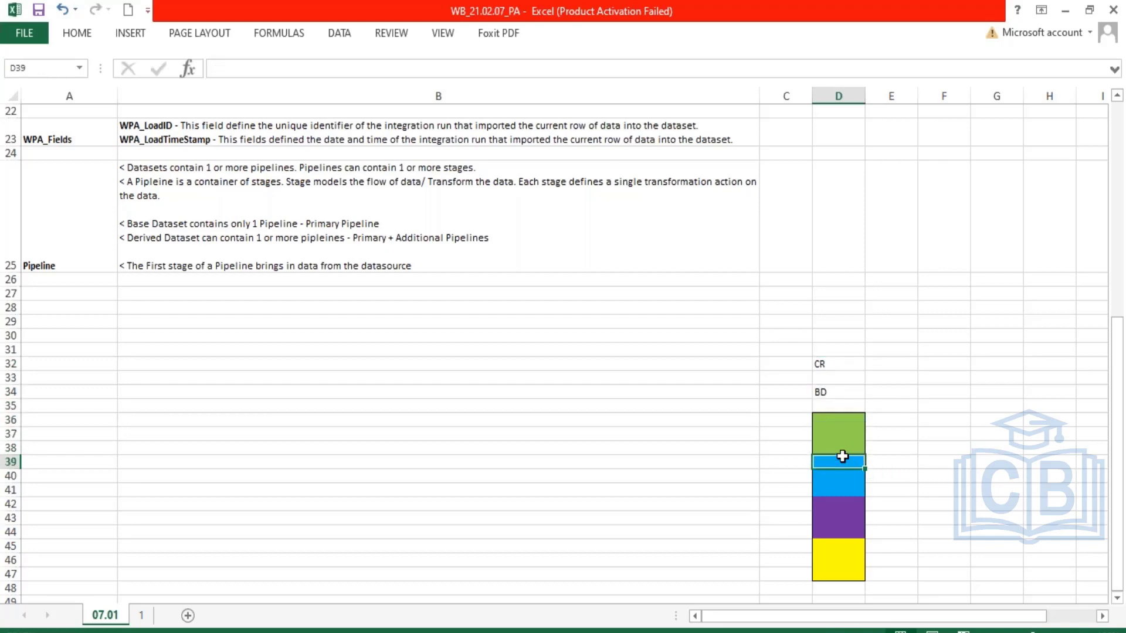
click(844, 490)
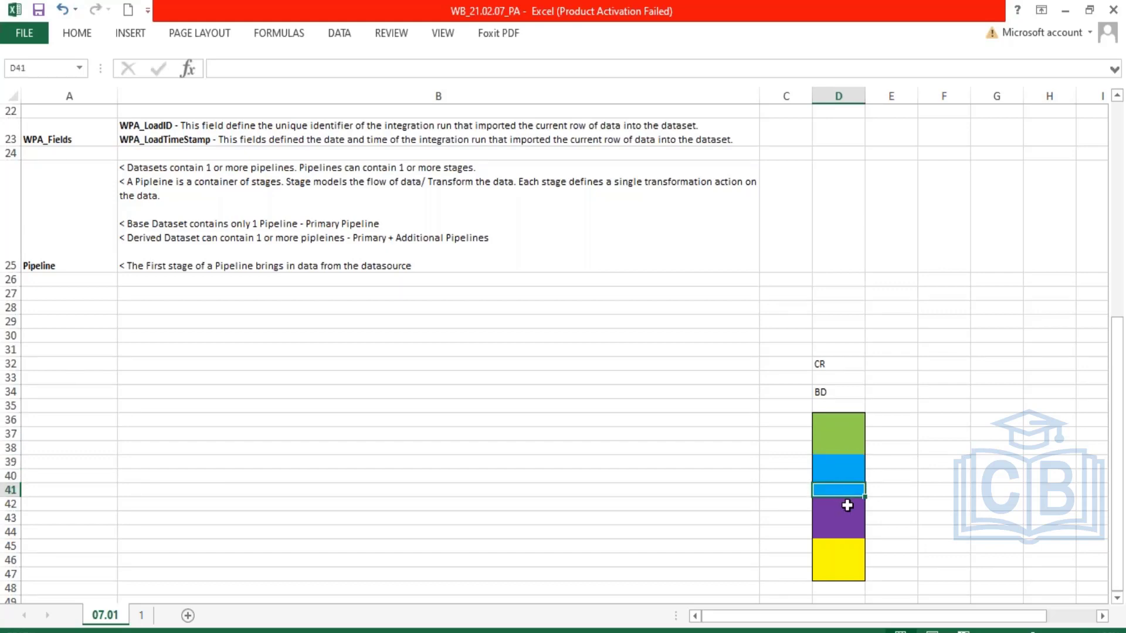
drag(847, 505, 840, 571)
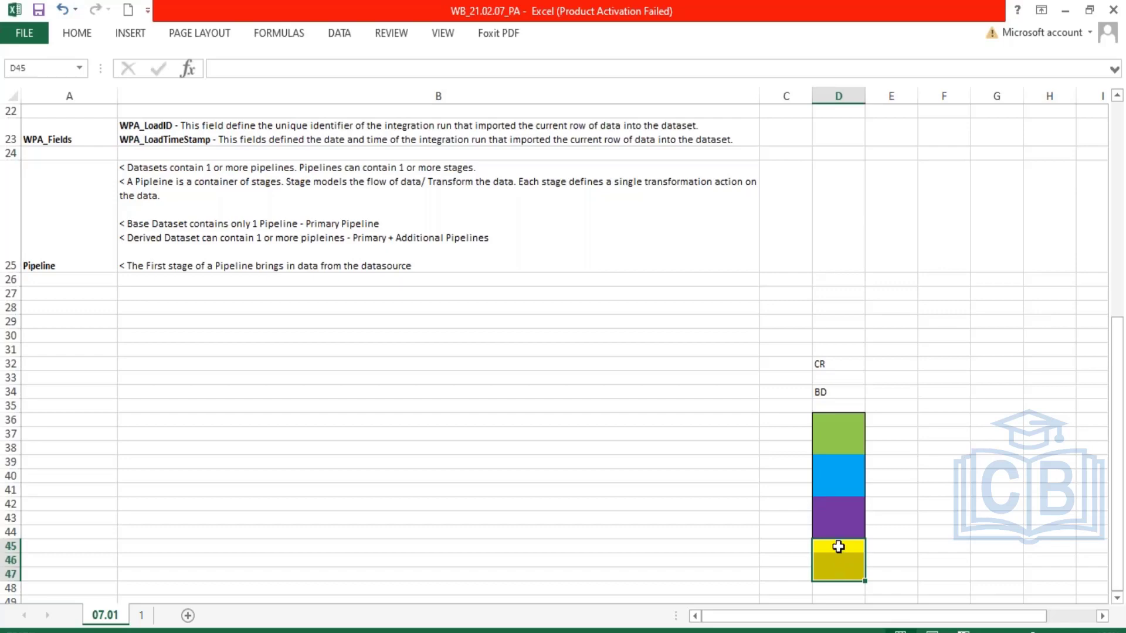
drag(847, 382, 839, 452)
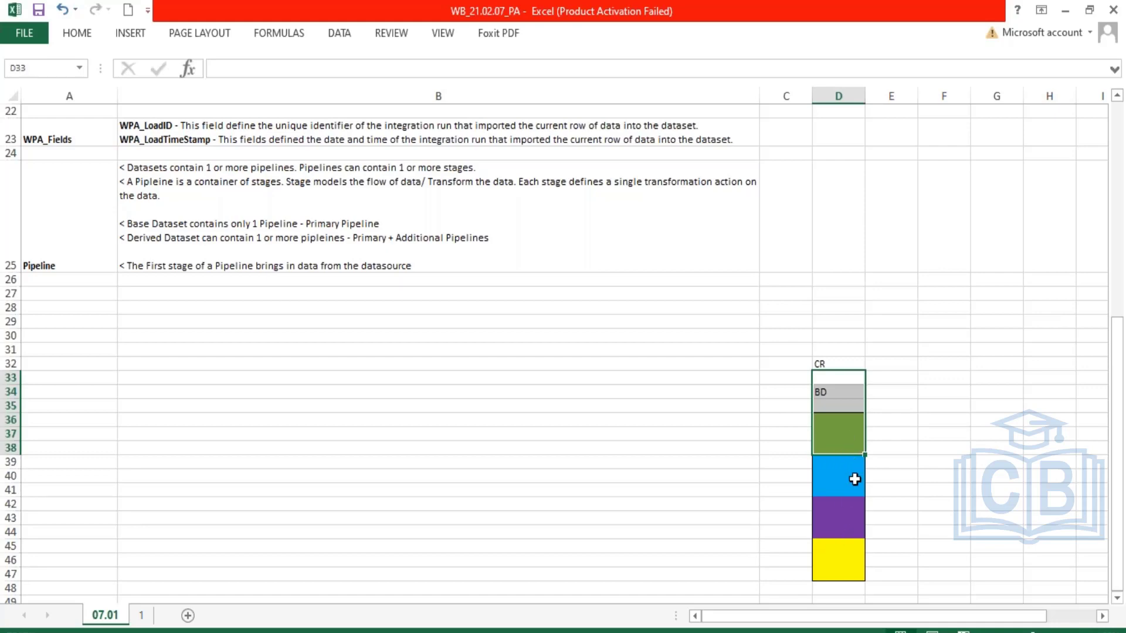
click(838, 551)
drag(837, 551, 842, 571)
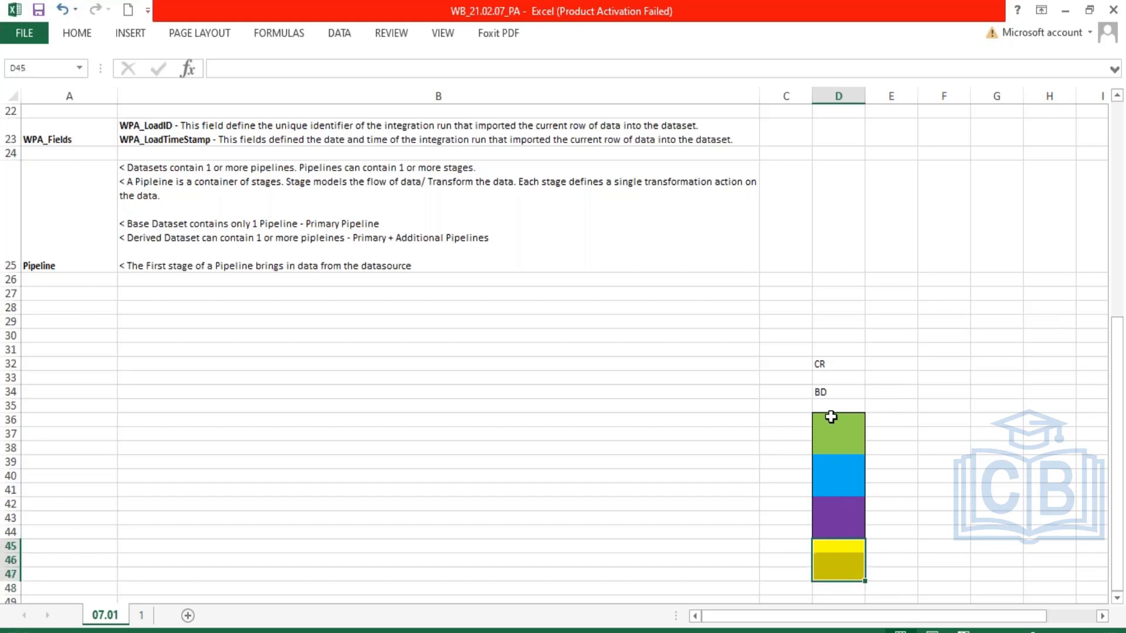
drag(829, 416, 828, 572)
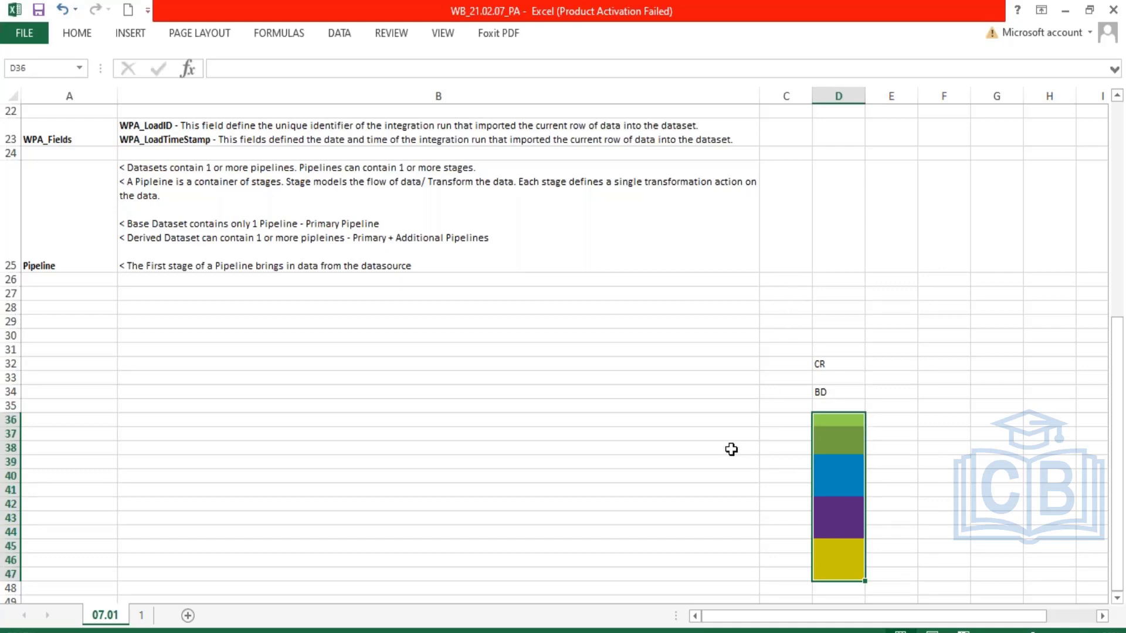
Extend the last line of B25 with ". Stages listed after the first stage in a pipeline take the output of the previous".
click(441, 265)
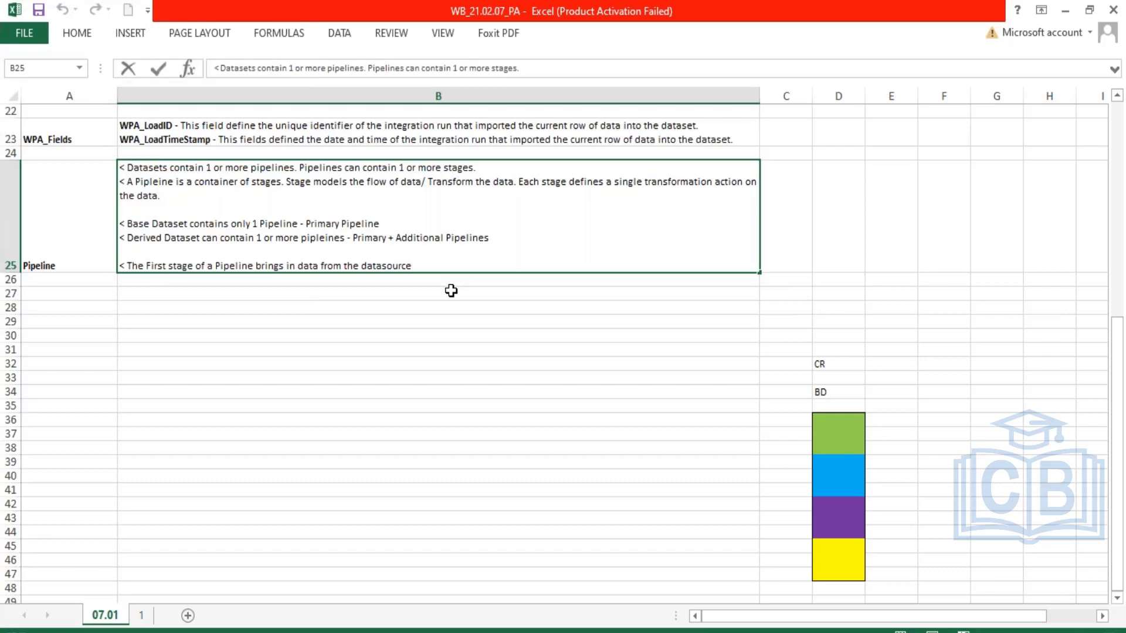
text(. )
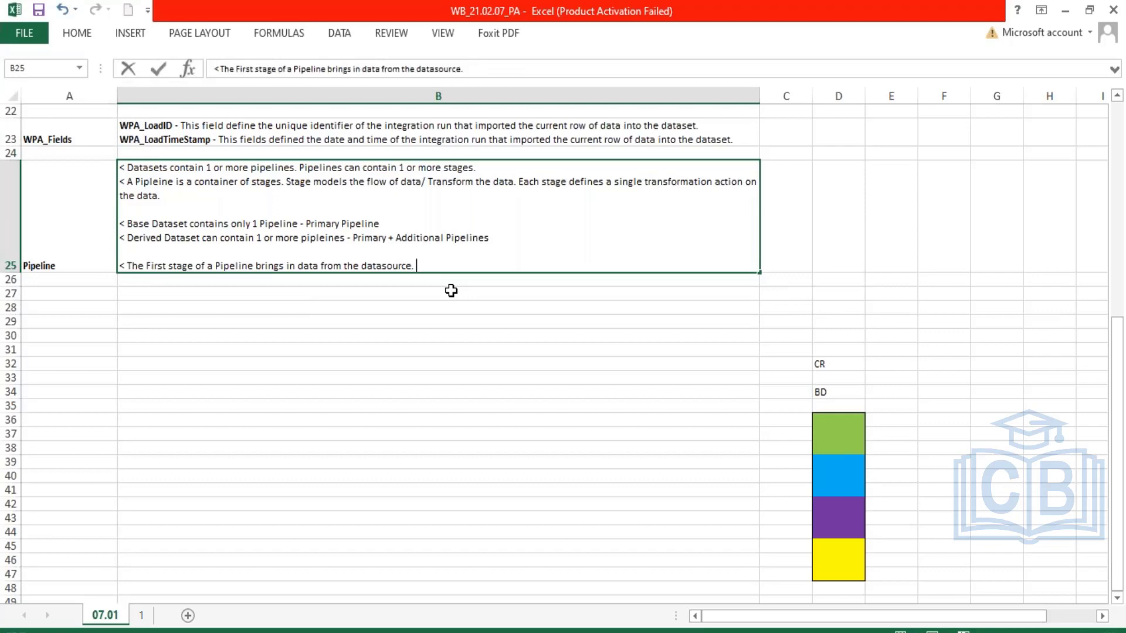
text(Stages Iisted after)
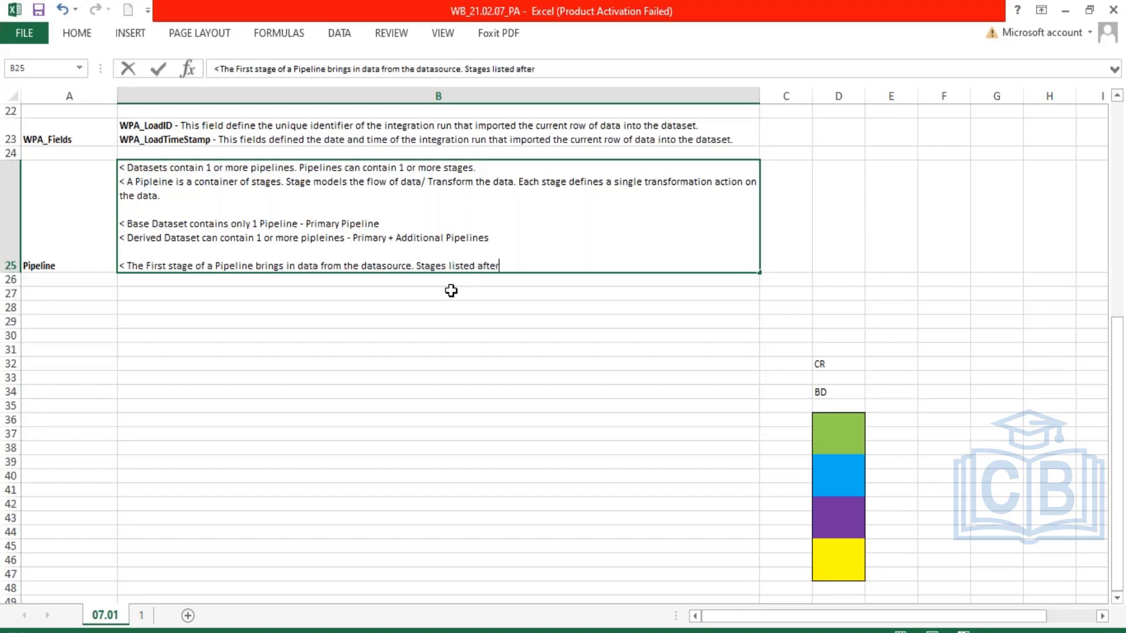
text( the first stage in a )
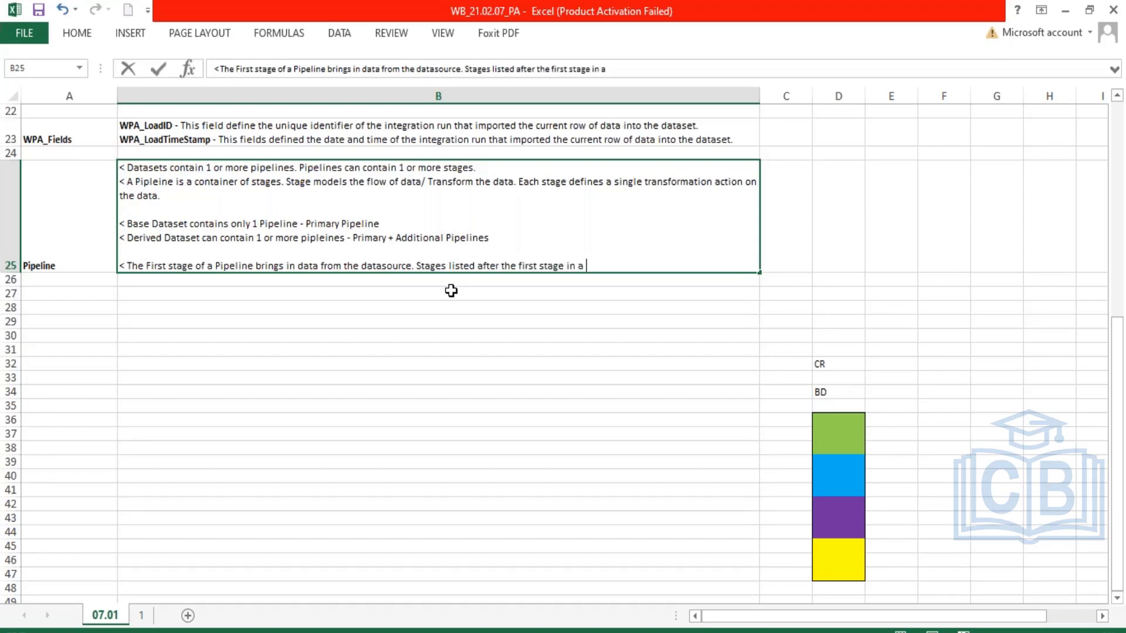
text(pipeline take t)
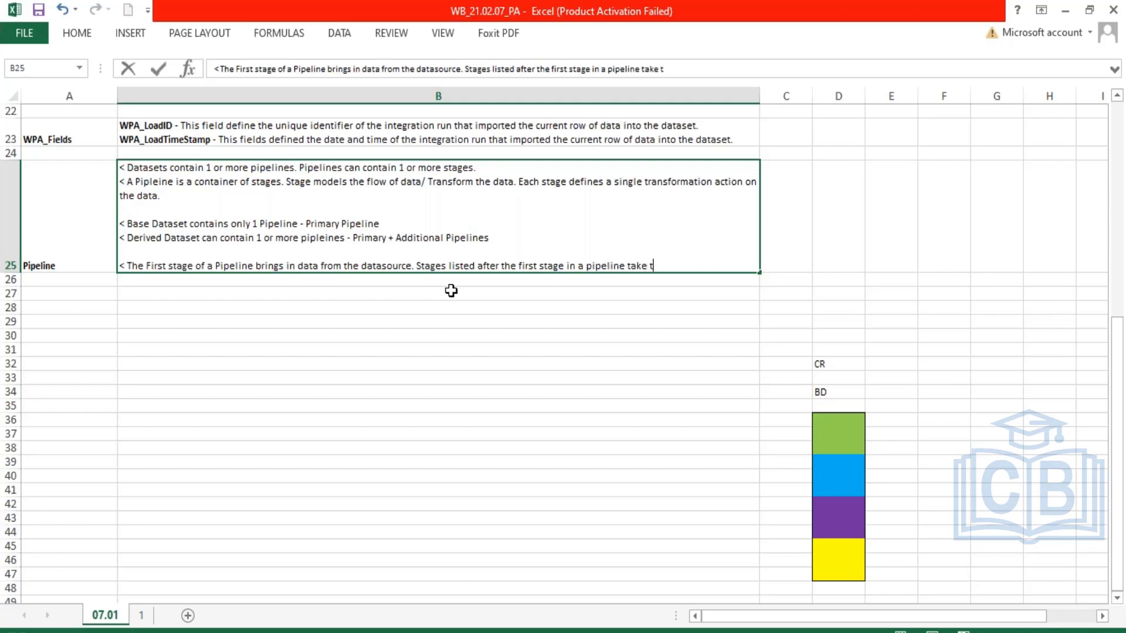
text(he output of the pre)
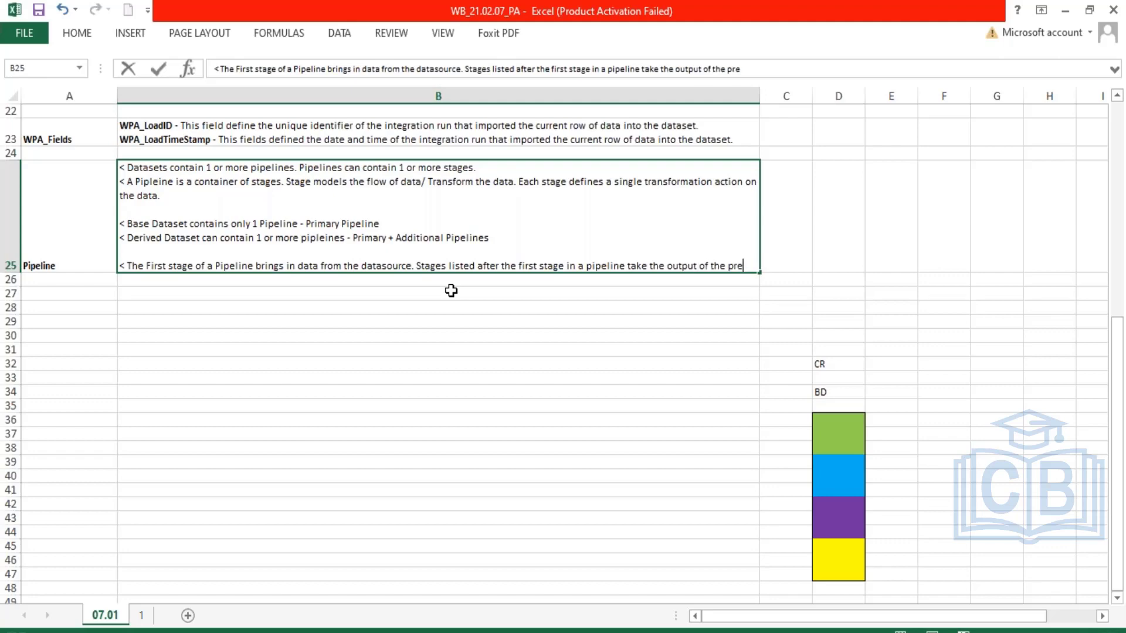
text(vious s)
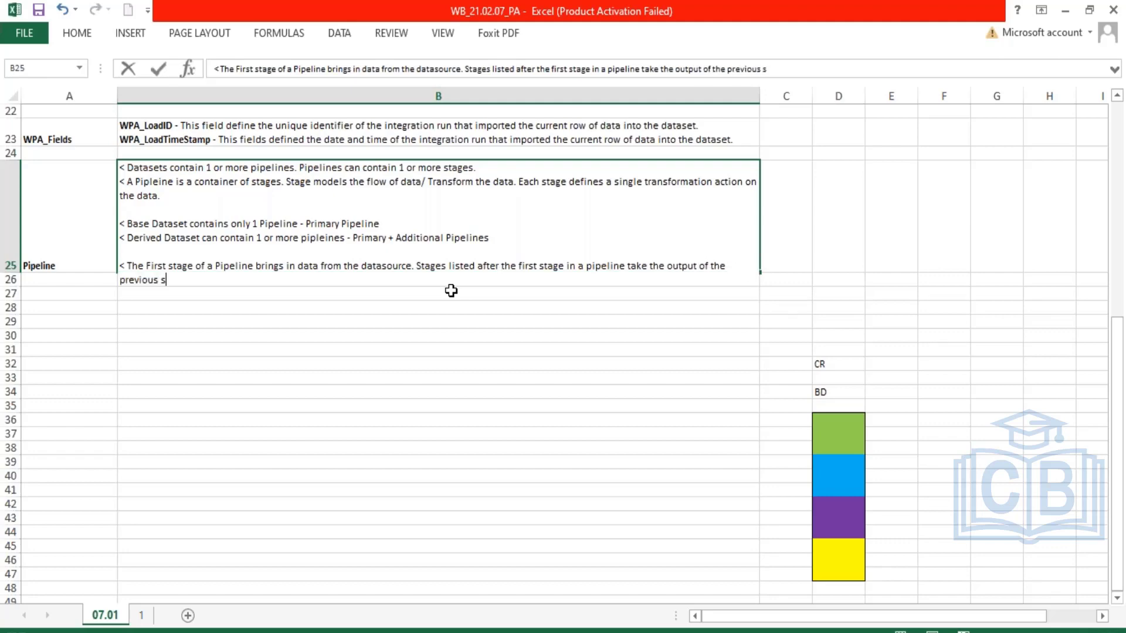
Complete the sentence in B25 with "stage of the pipline as the input to the current stage".
text(tage and)
text(f the pr)
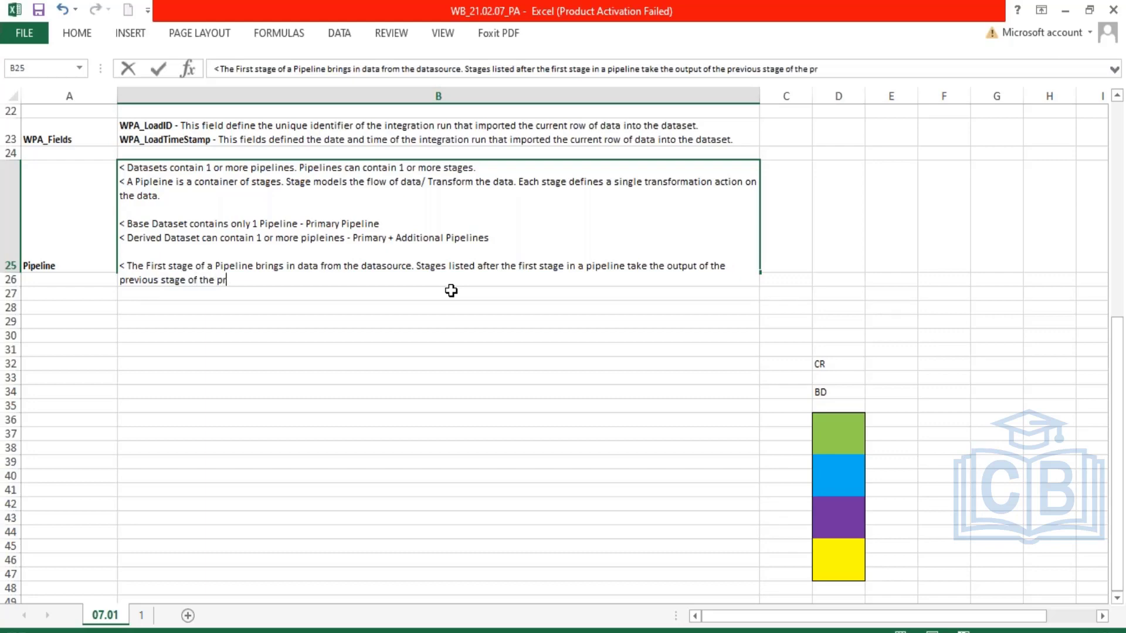
text(e pipleine as the)
text(ine and )
text( the in)
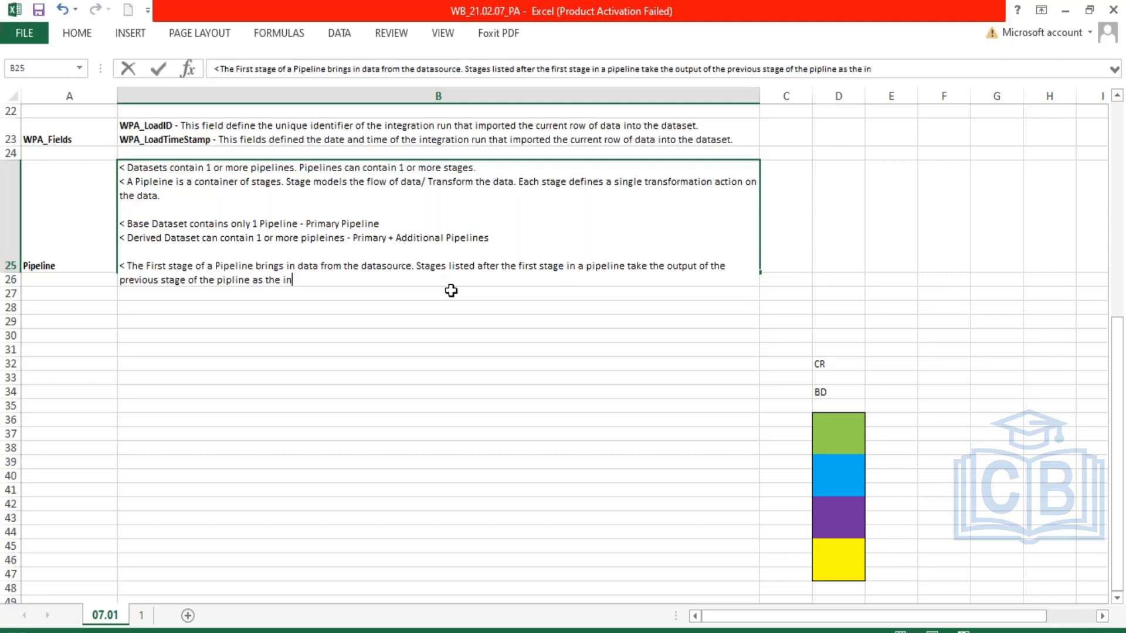
text(put to the curren)
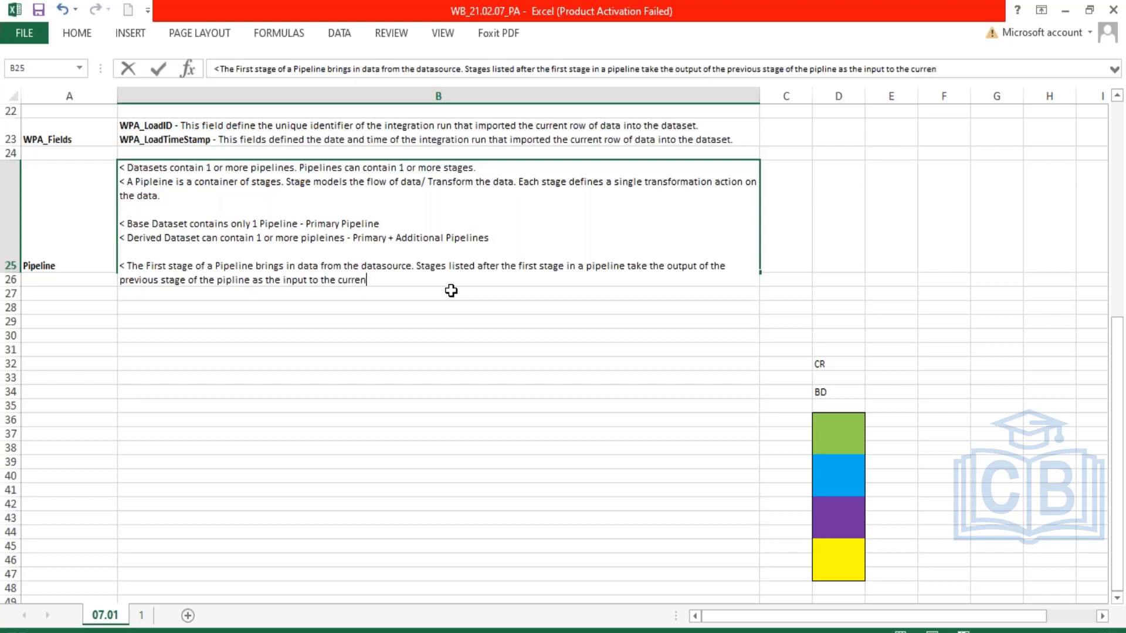
text(t stage)
key(Return)
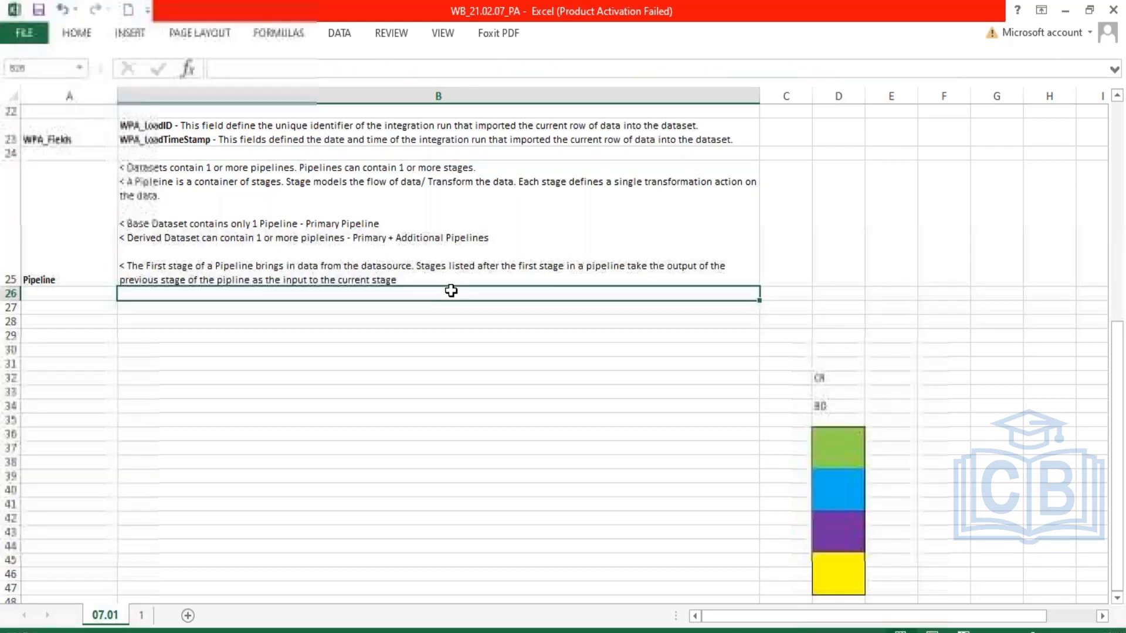
Review B25's wording on previous-stage output and current-stage input against the green, blue and purple blocks.
double_click(533, 262)
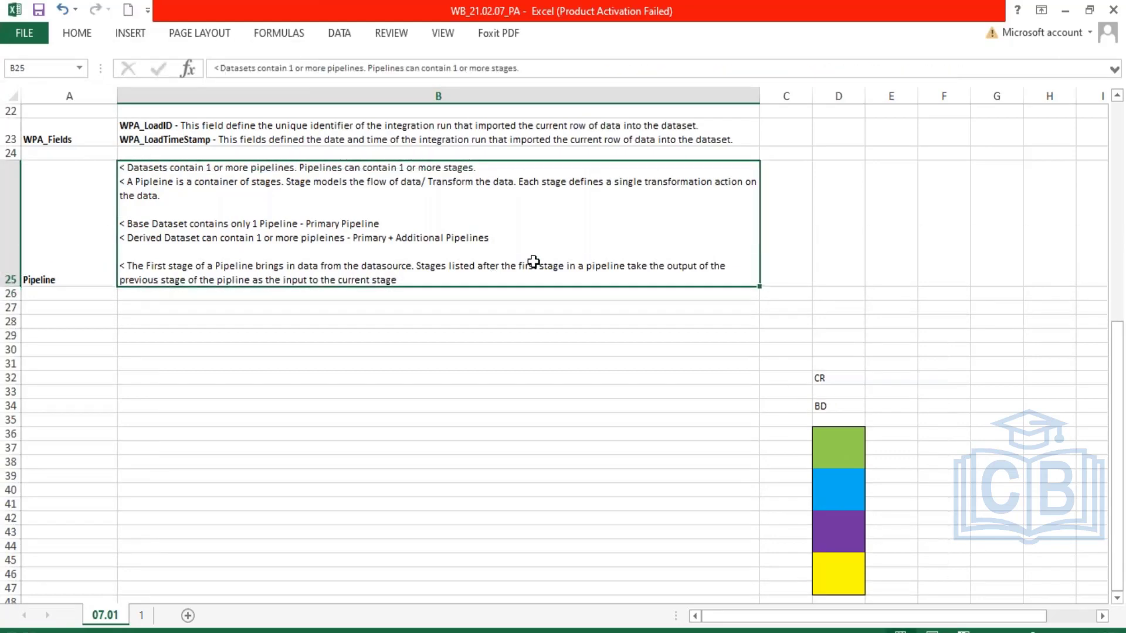
drag(519, 265, 691, 276)
click(828, 437)
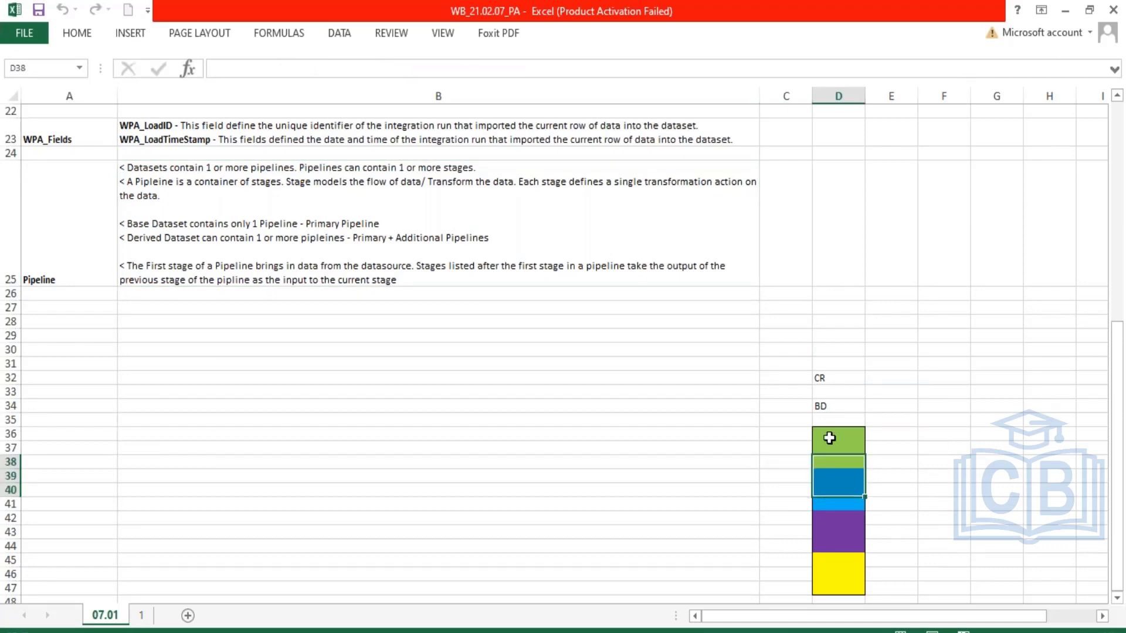
drag(829, 442, 833, 508)
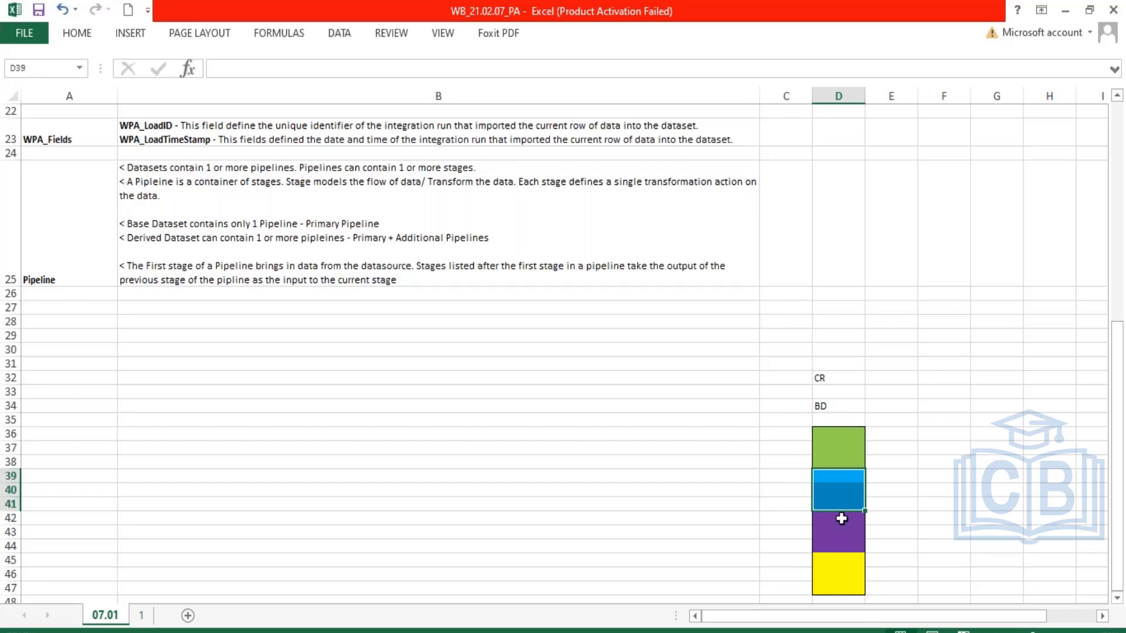
click(839, 499)
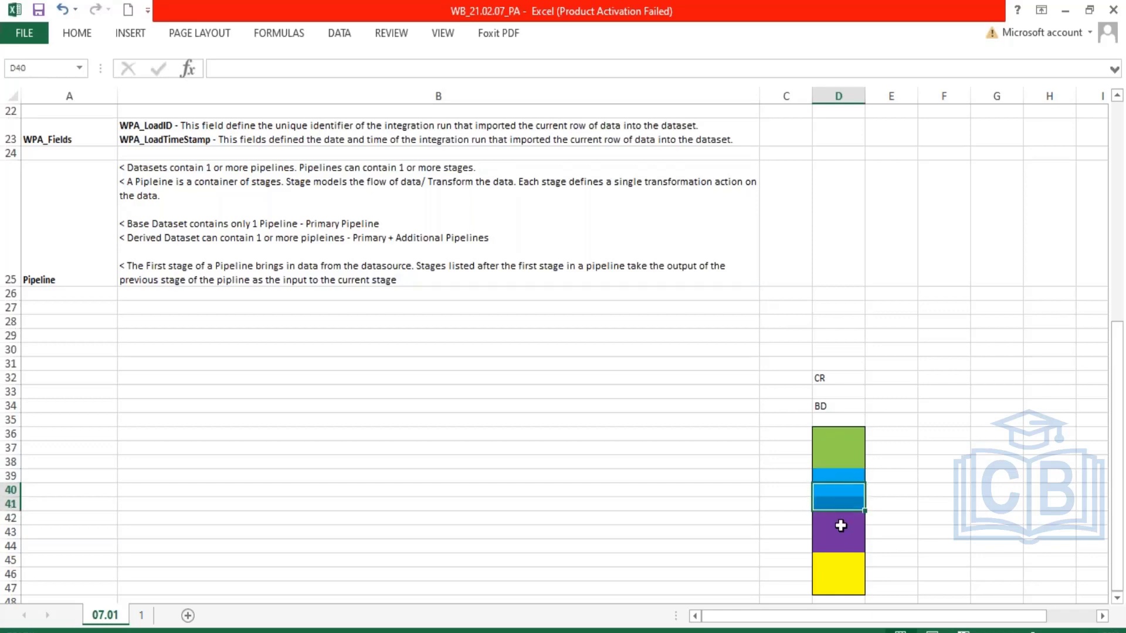
click(840, 520)
drag(840, 520, 839, 549)
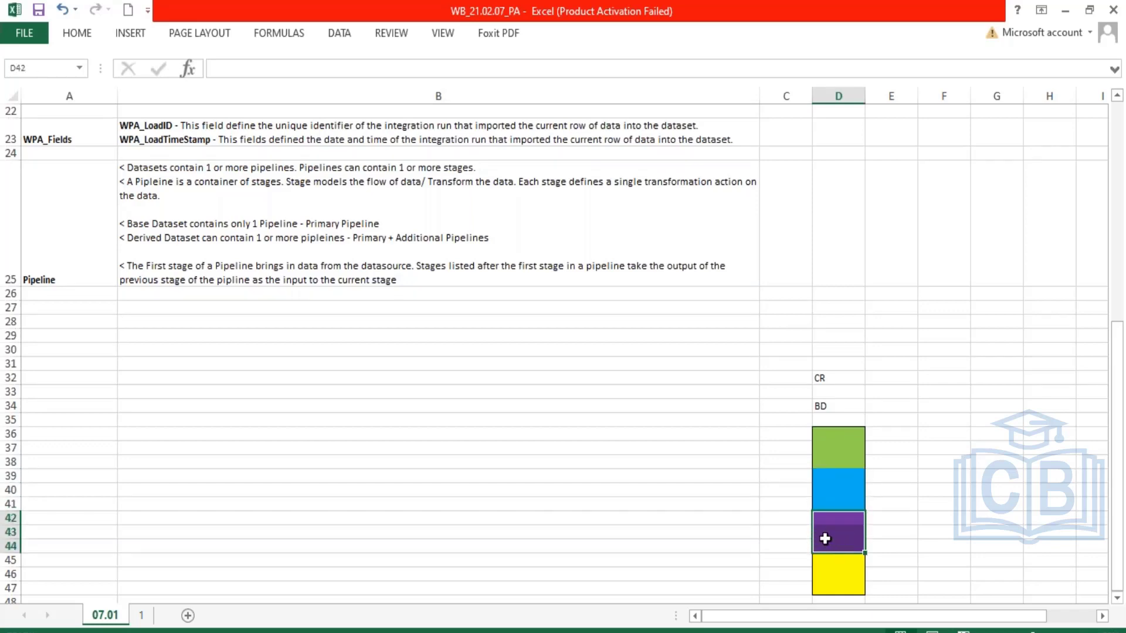
double_click(336, 280)
drag(338, 279, 410, 280)
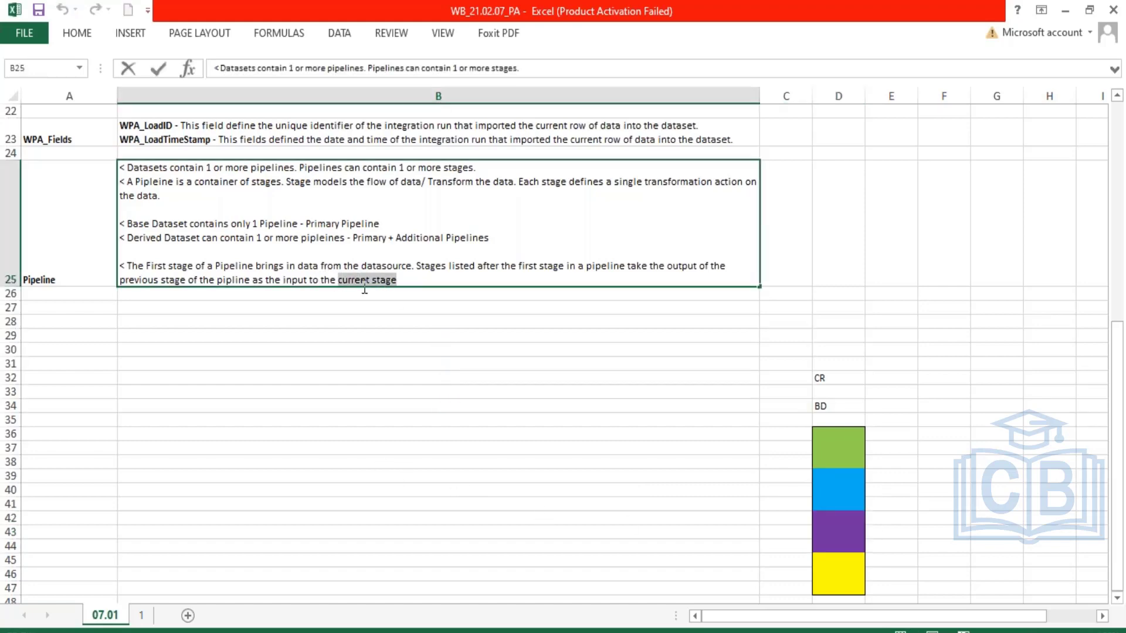
drag(667, 266, 191, 288)
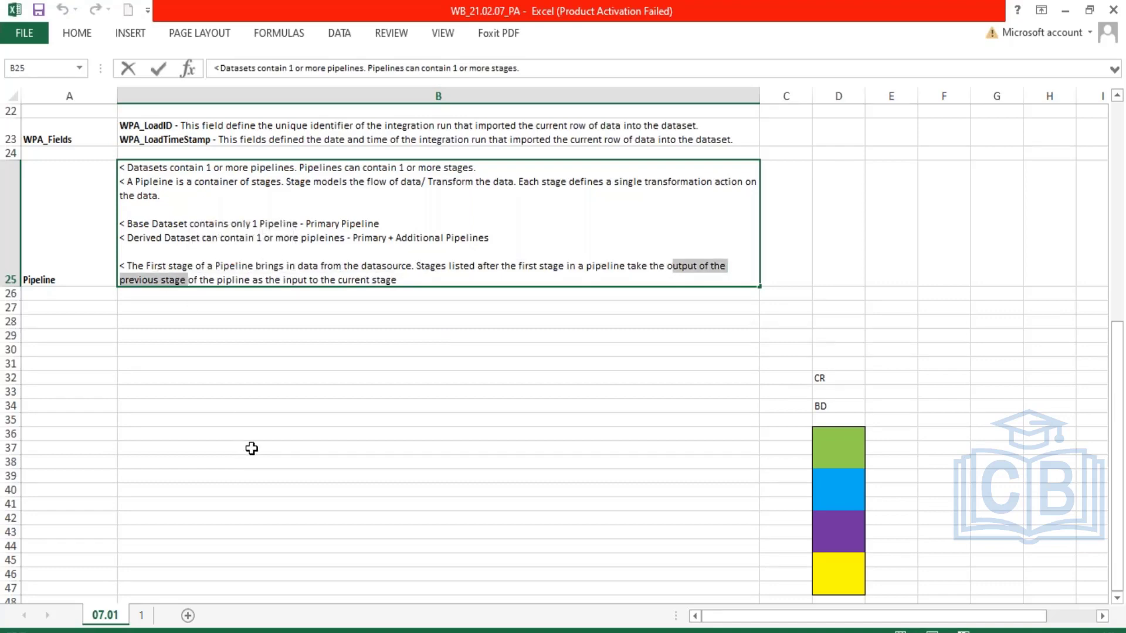
End the sentence in B25 with a period and add, after a blank line, "< the last stage of any pipleine is the out of the entire pipline.".
click(436, 288)
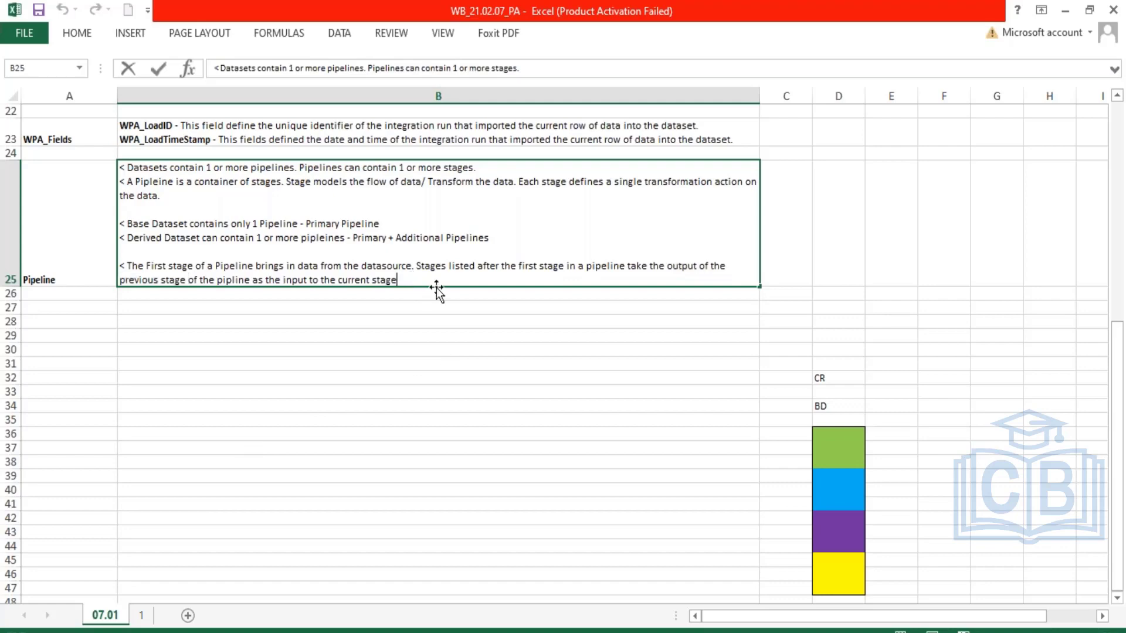
text(.)
key(alt+Return)
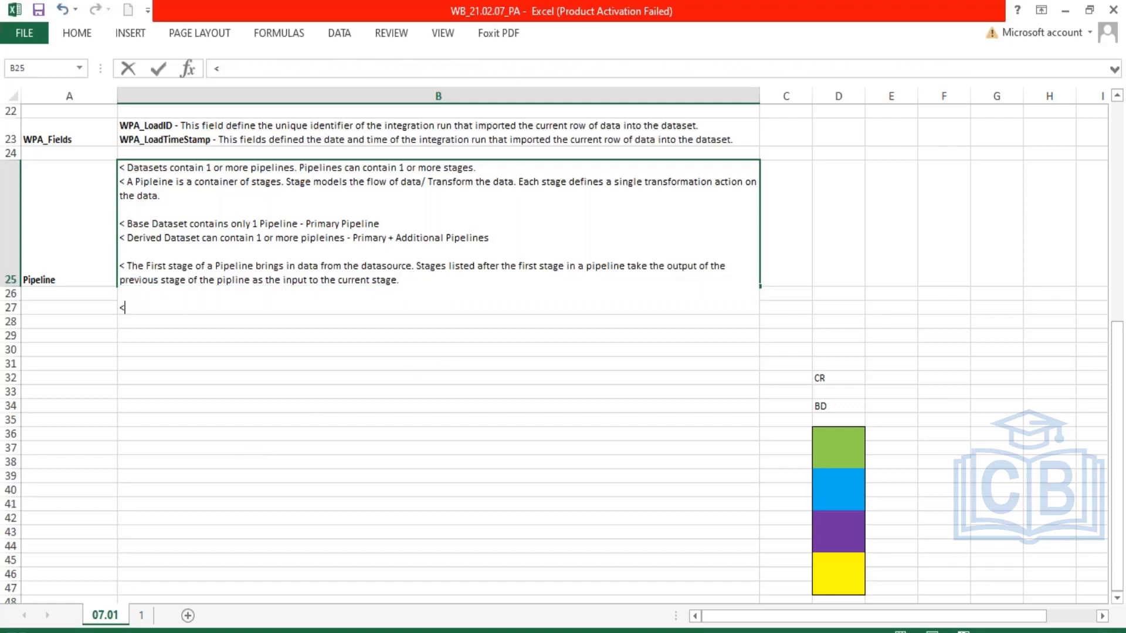
text(< the last stage of the)
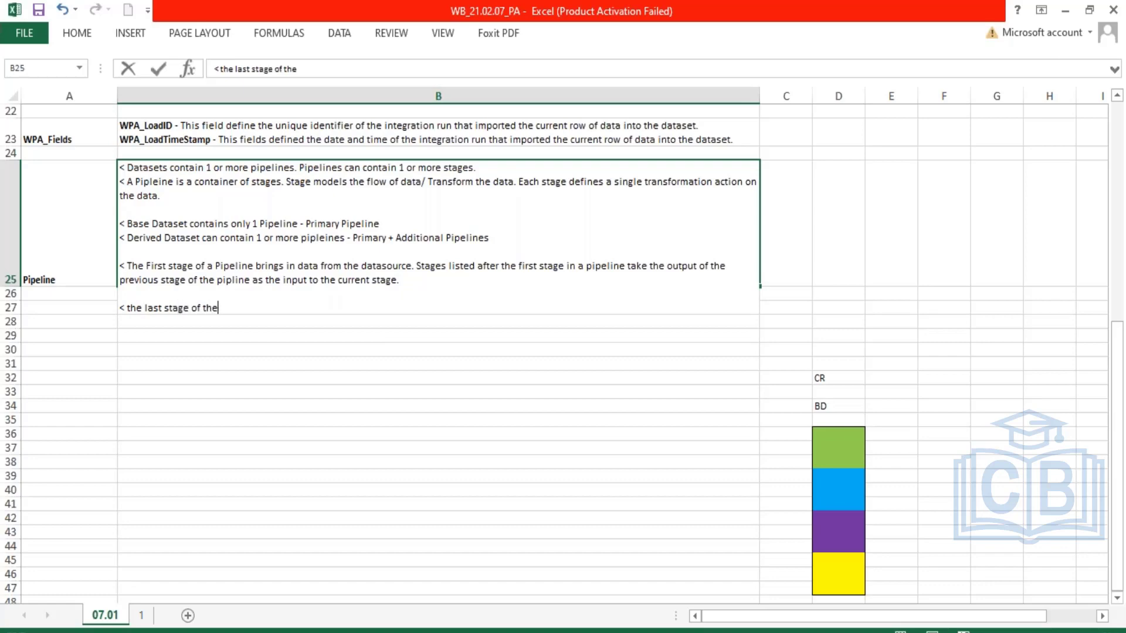
key(BackSpace)
key(BackSpace)
key(BackSpace)
text(any pipleine is the)
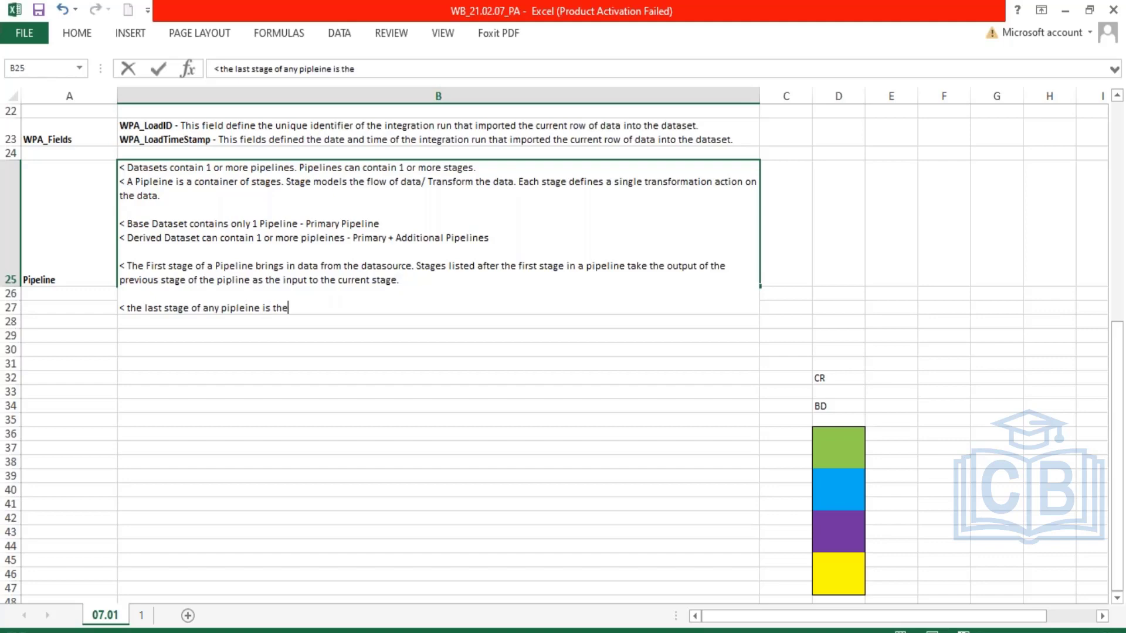
text( out of the entire piplei)
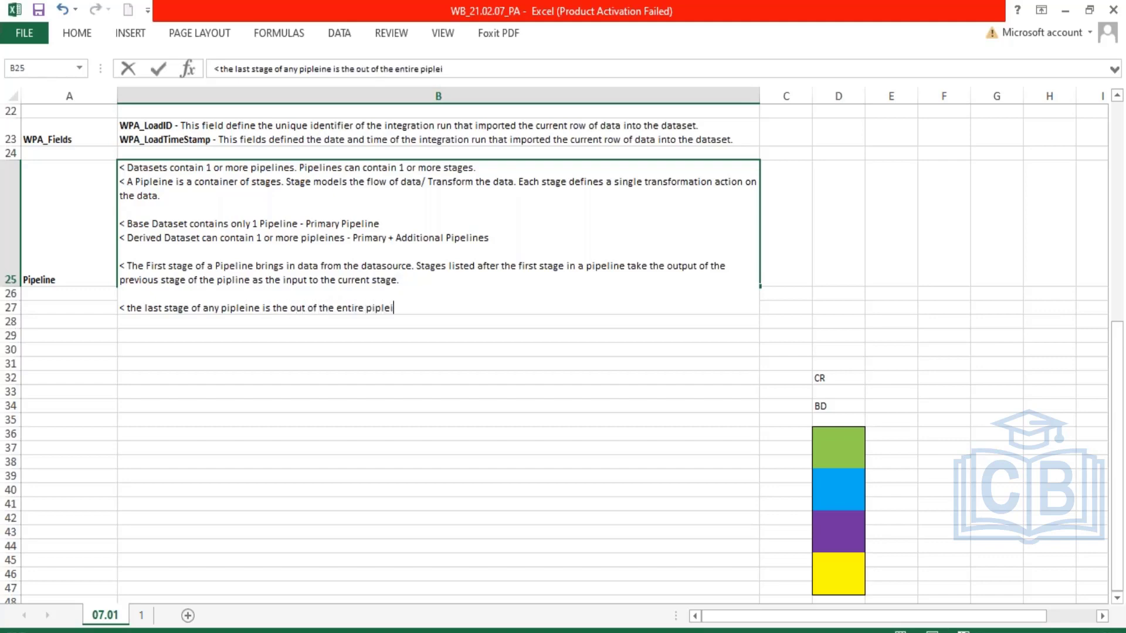
key(BackSpace)
key(BackSpace)
text(ine.)
key(Return)
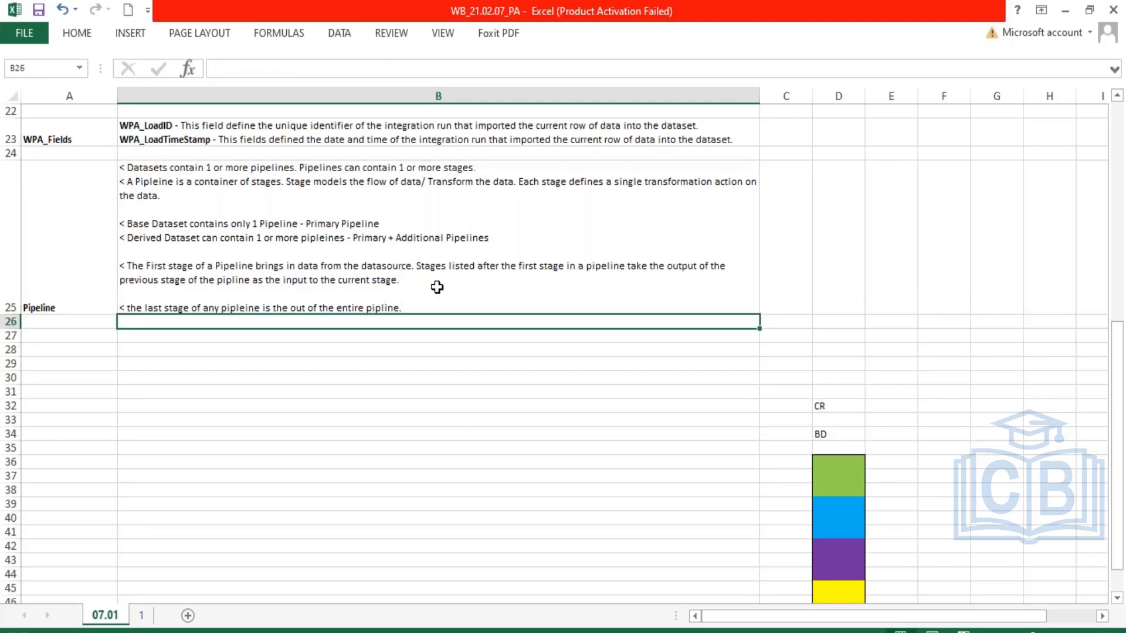
Add an outside border around E36:E47 and another around F36:F47, beside the coloured block column.
scroll(841, 498, down, 1)
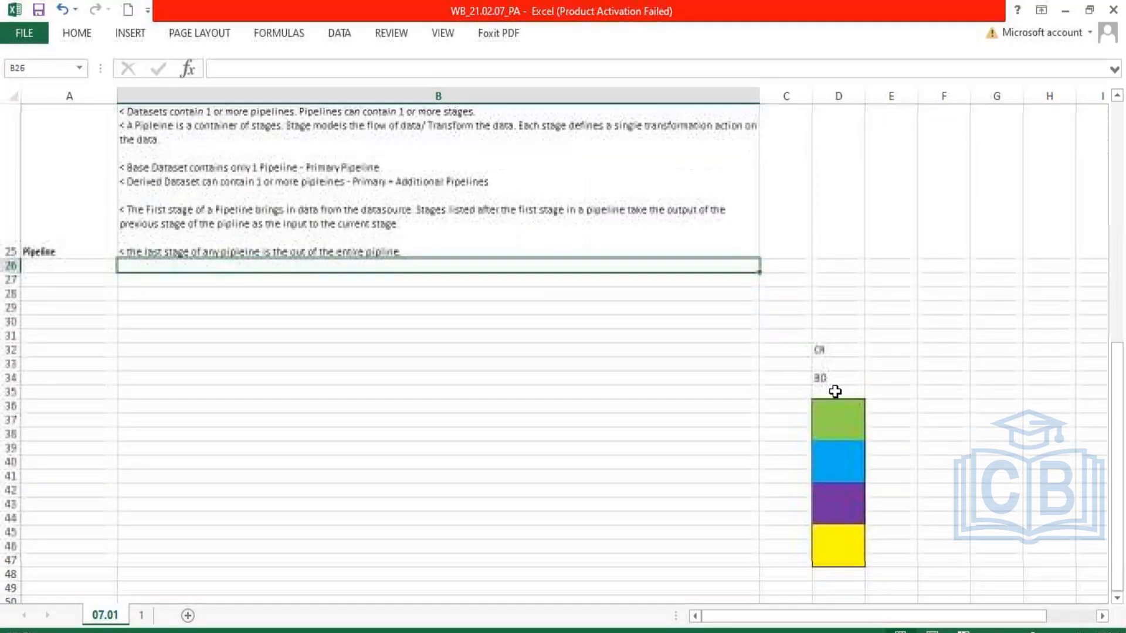
drag(834, 392, 828, 564)
click(835, 546)
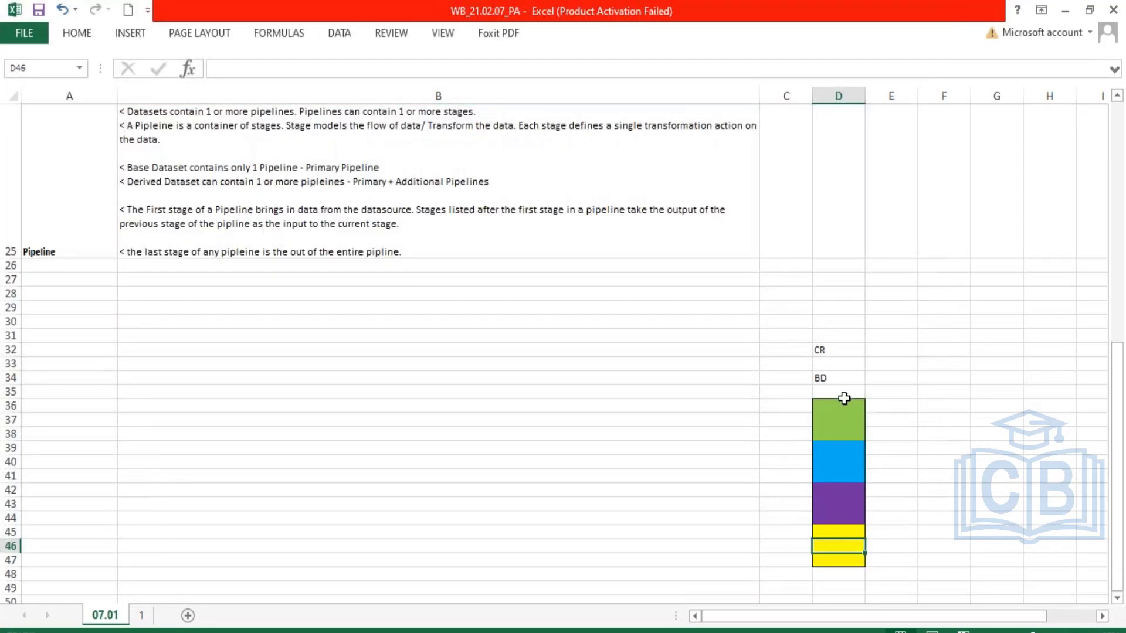
drag(844, 405, 833, 553)
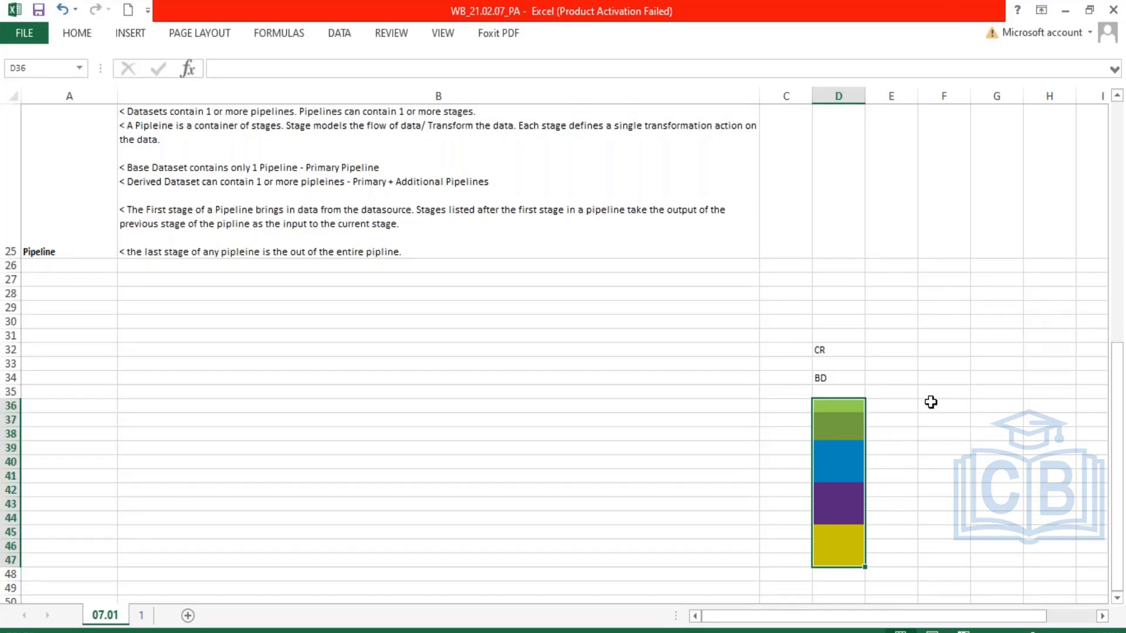
drag(896, 407, 877, 558)
click(81, 34)
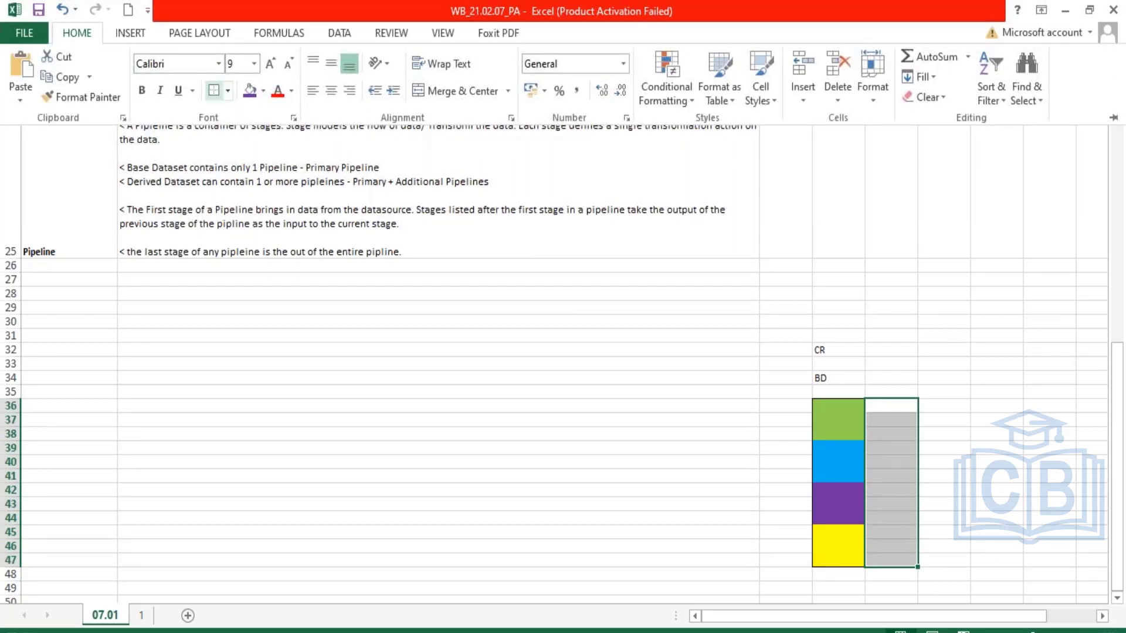
drag(944, 404, 942, 566)
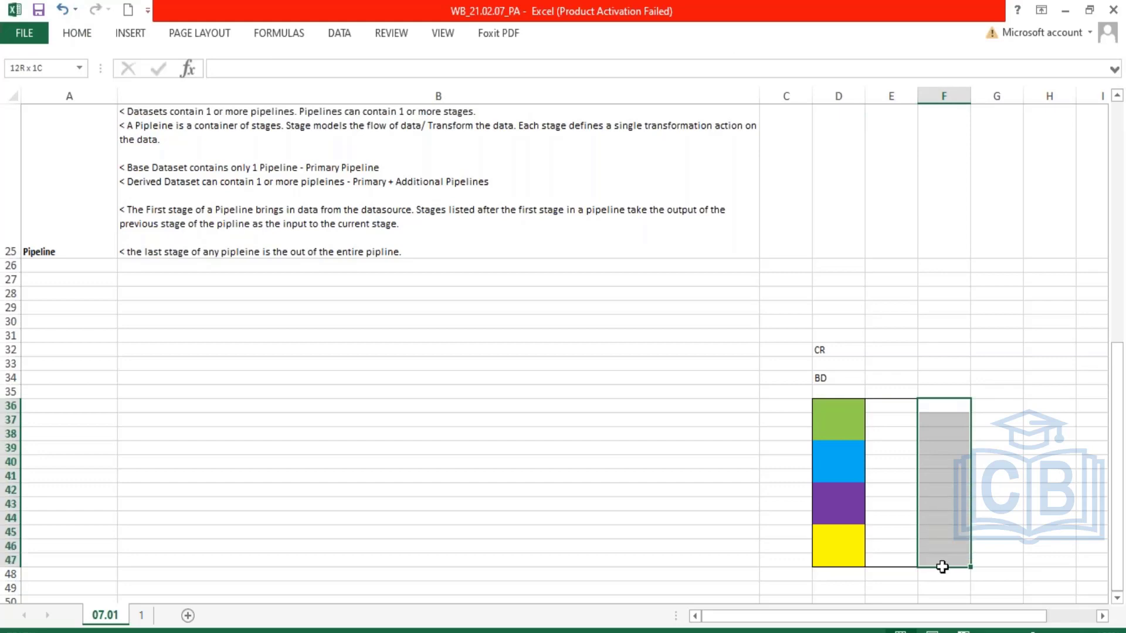
click(77, 33)
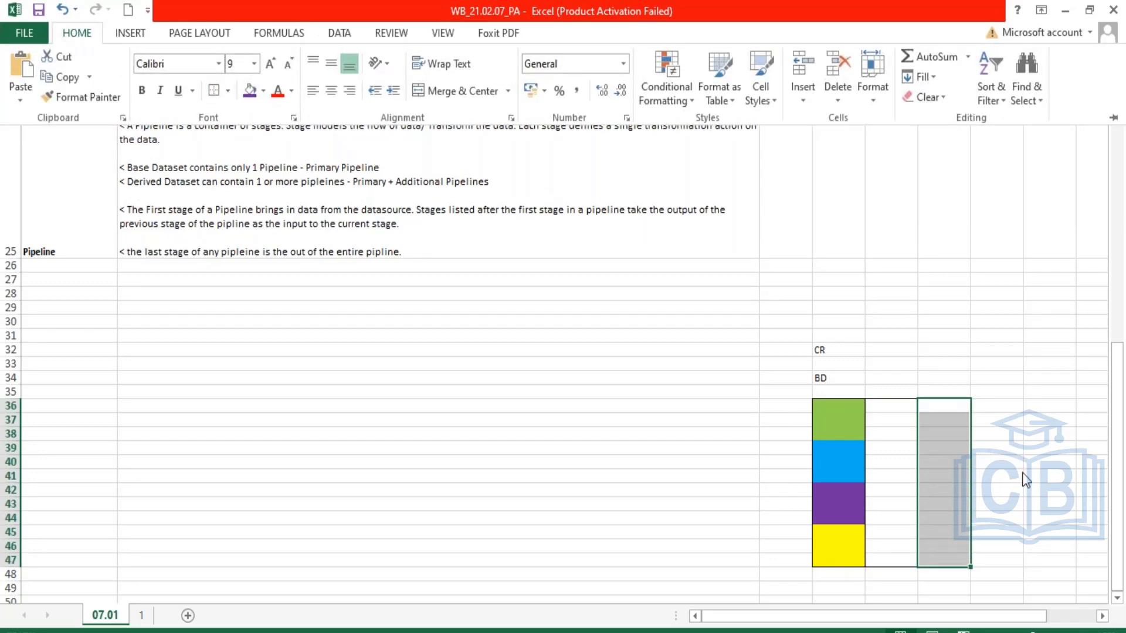
click(961, 481)
Examine the coloured column D36:D47 and the outlined columns E and F as separate pipelines under the BD label.
drag(854, 407, 856, 562)
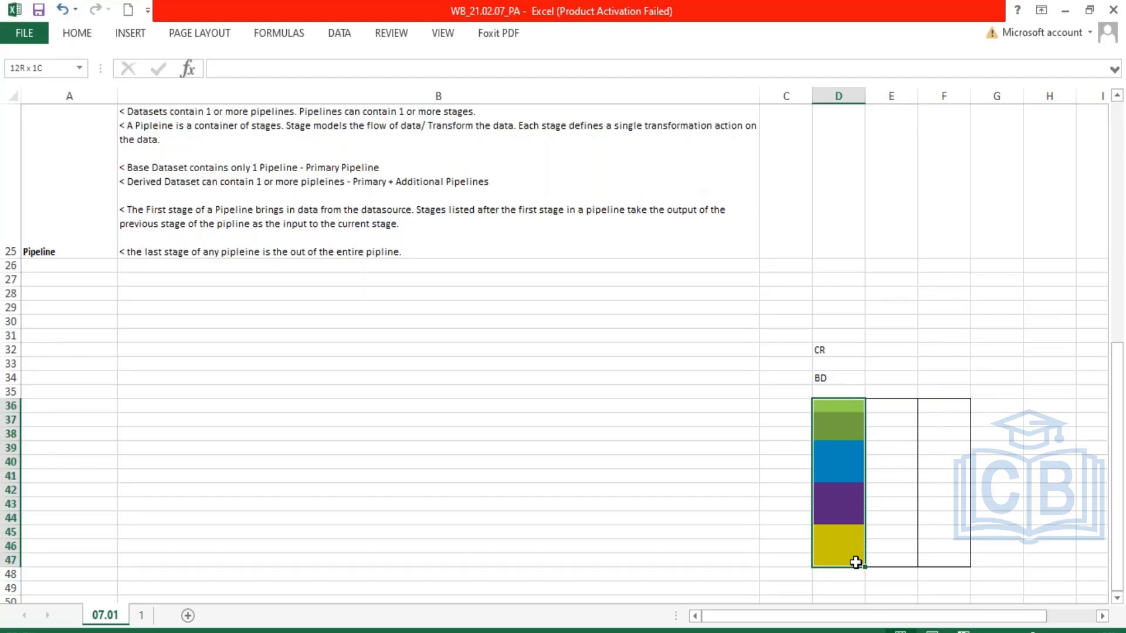
drag(898, 406, 881, 558)
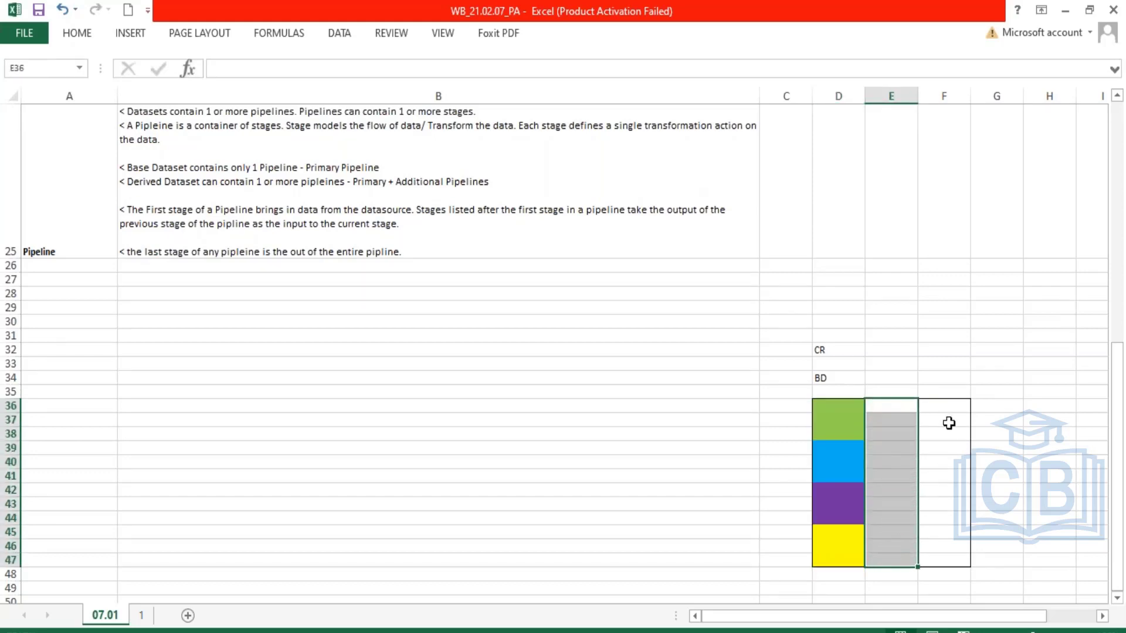
drag(947, 409, 939, 562)
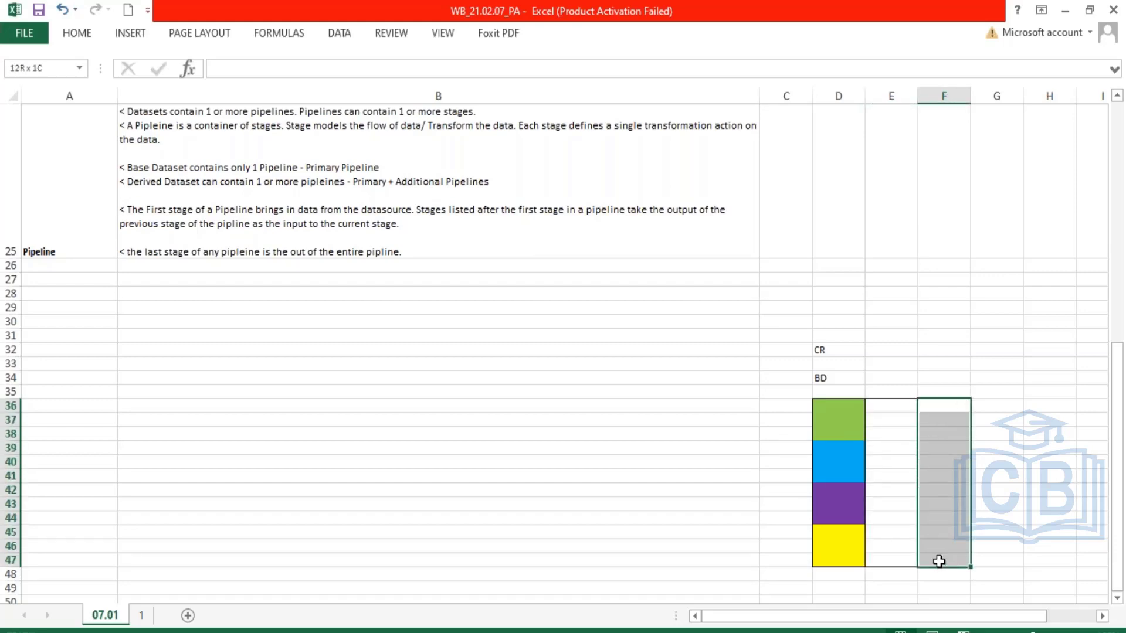
drag(938, 562, 939, 561)
scroll(852, 455, down, 1)
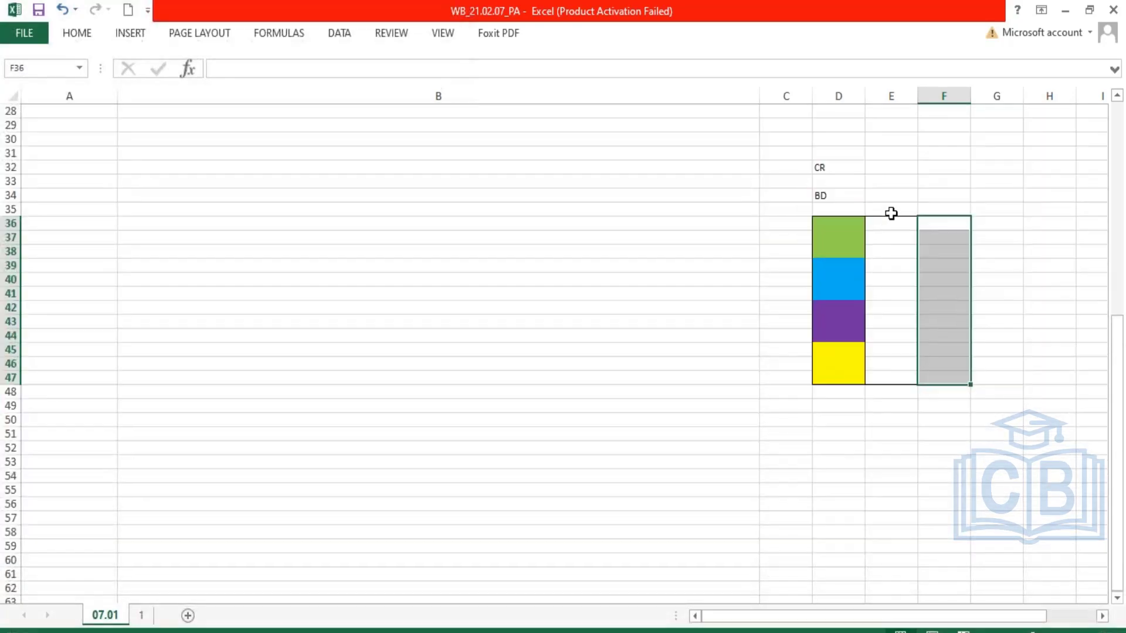
drag(892, 222, 896, 367)
drag(904, 199, 899, 439)
drag(835, 206, 839, 425)
drag(897, 213, 880, 404)
drag(943, 219, 939, 396)
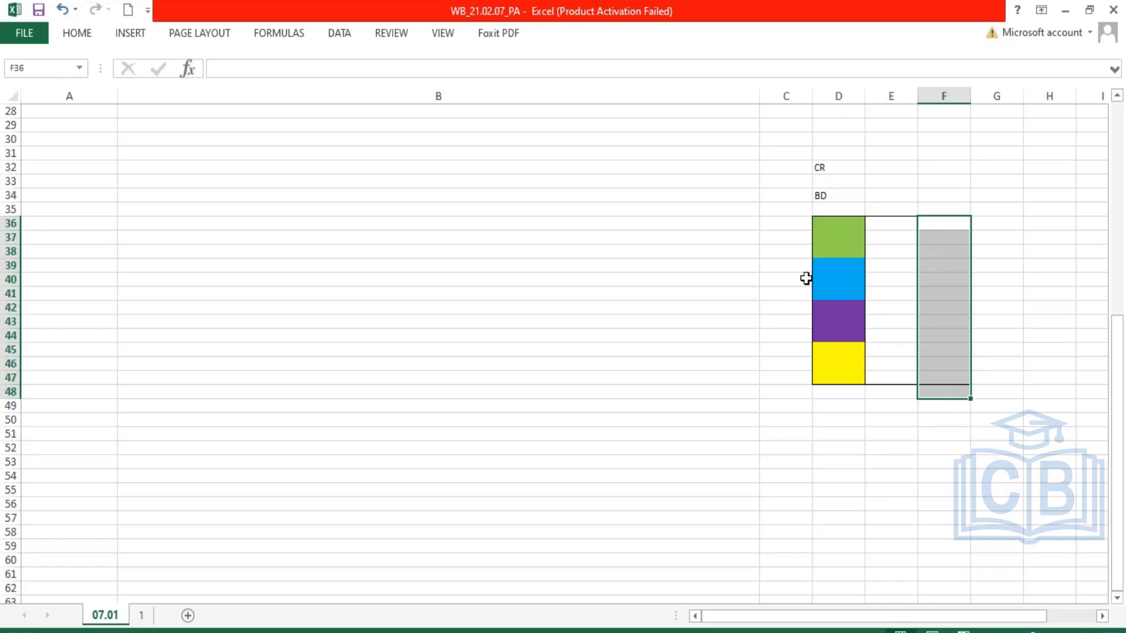
click(837, 195)
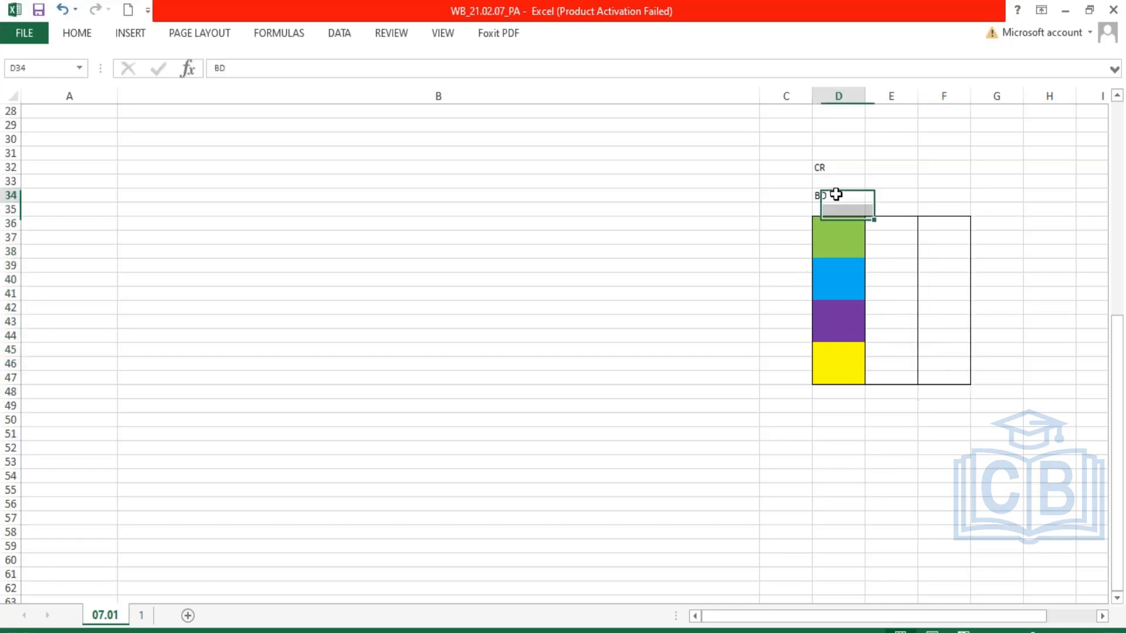
Add a new last line to B25 reading "< the output of the Primary Pipeline is the output of the entire DAtaset".
scroll(410, 235, up, 2)
click(427, 307)
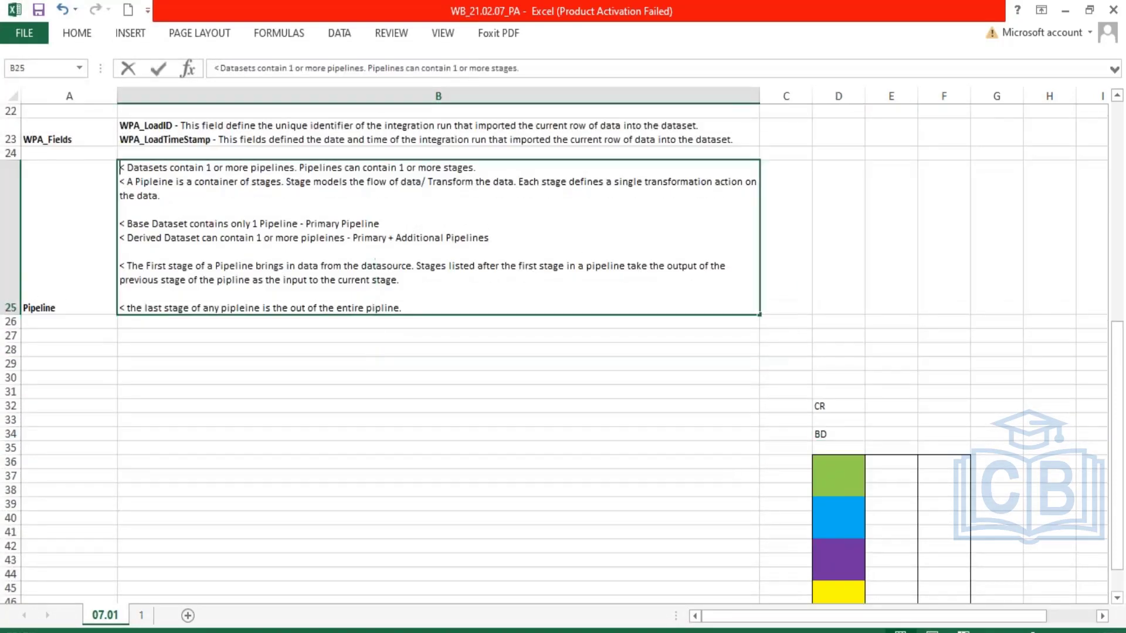
double_click(432, 306)
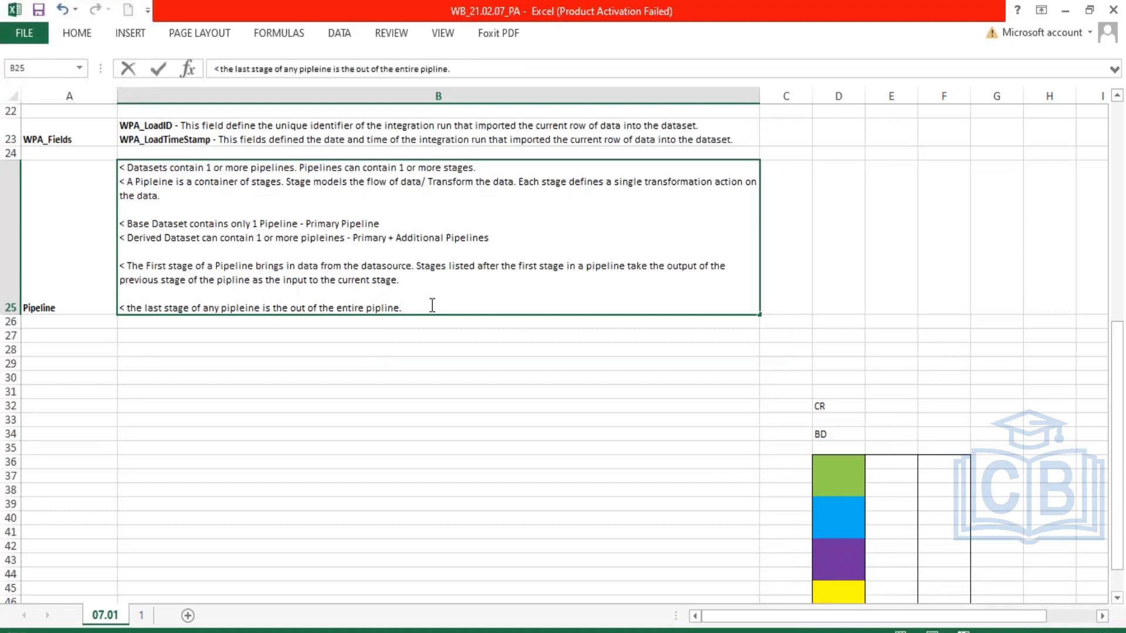
key(alt)
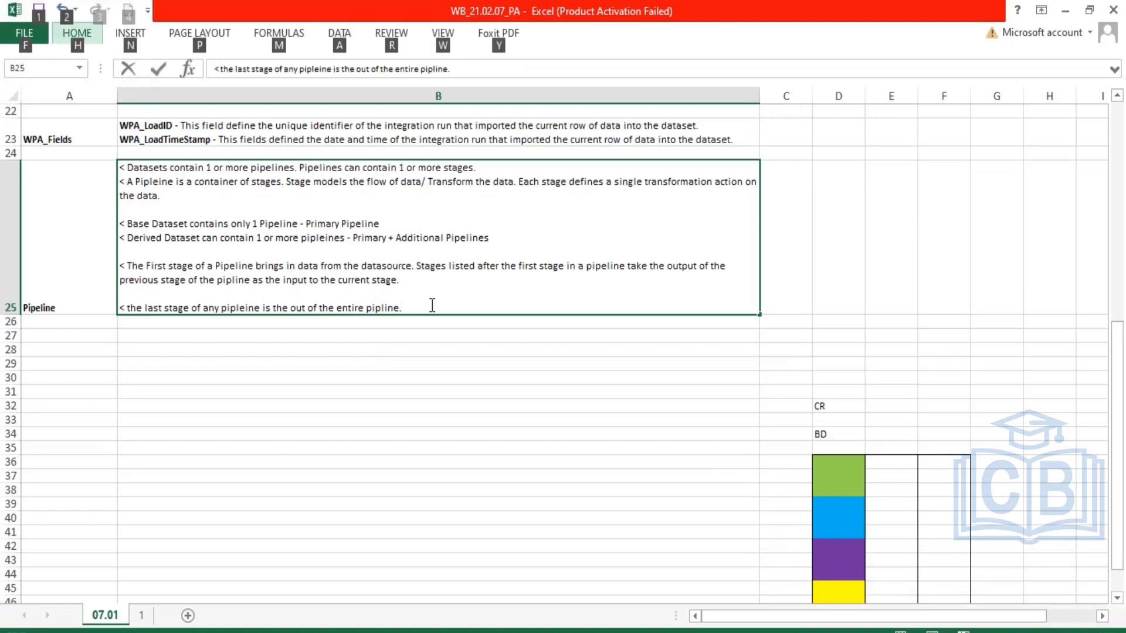
click(429, 310)
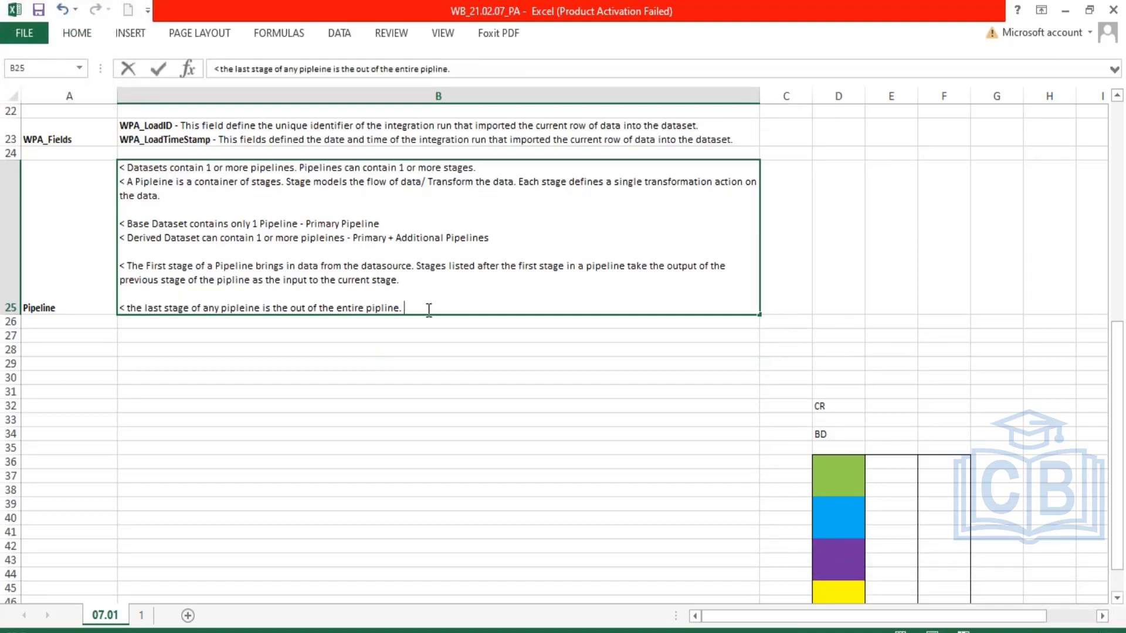
key(alt+Return)
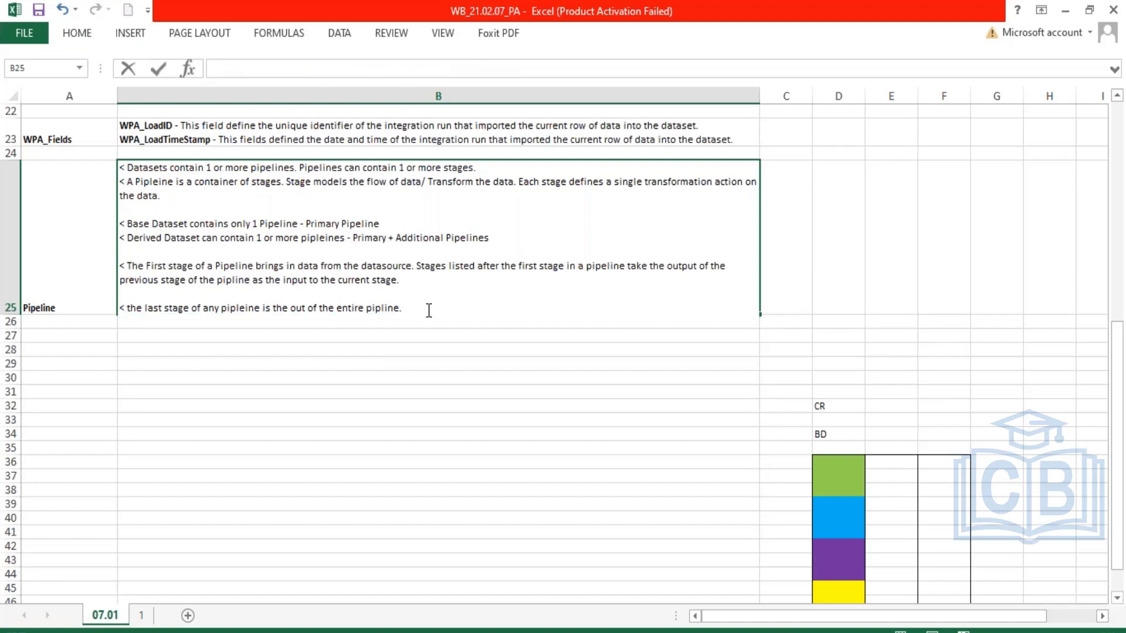
text(< the output of the)
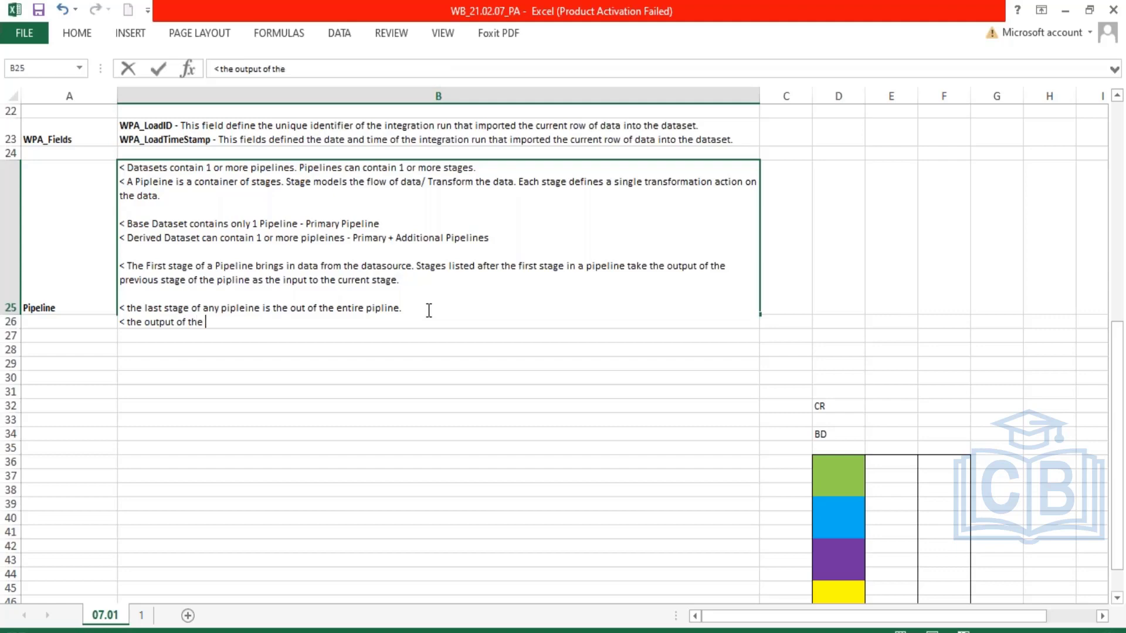
text( Primary Pipeline is t)
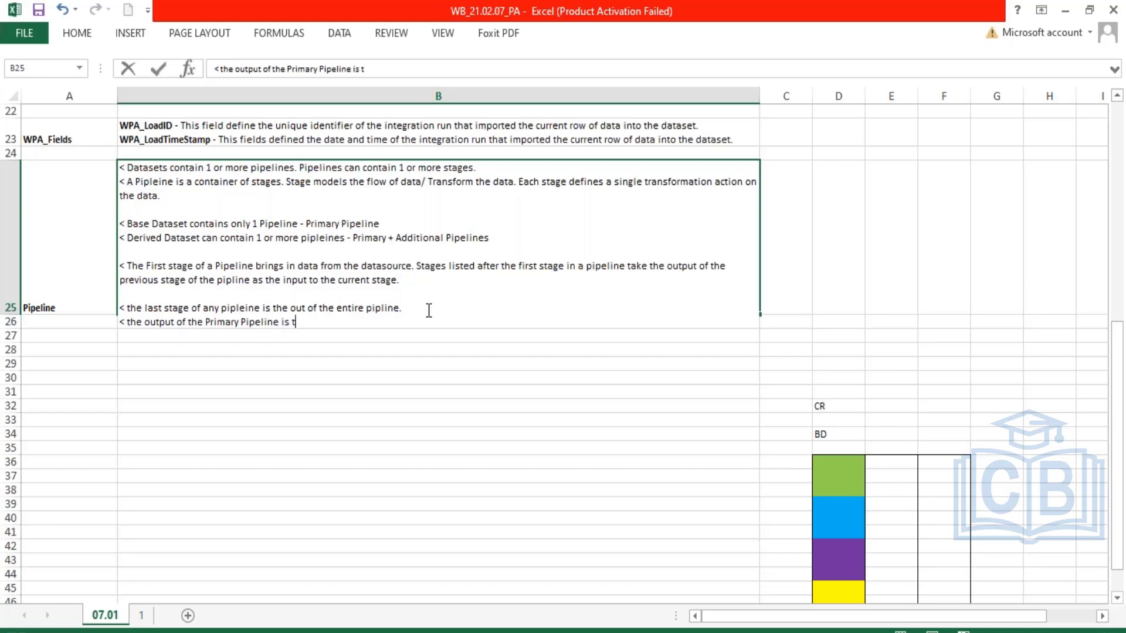
text(utput of th)
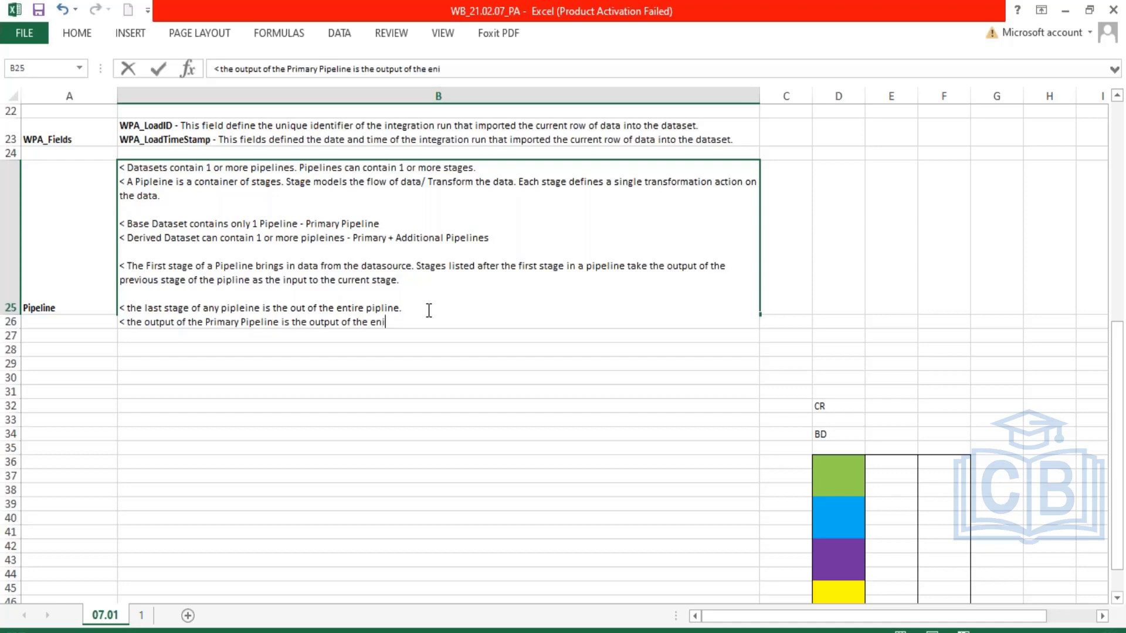
text(e entire DAtaset)
key(Return)
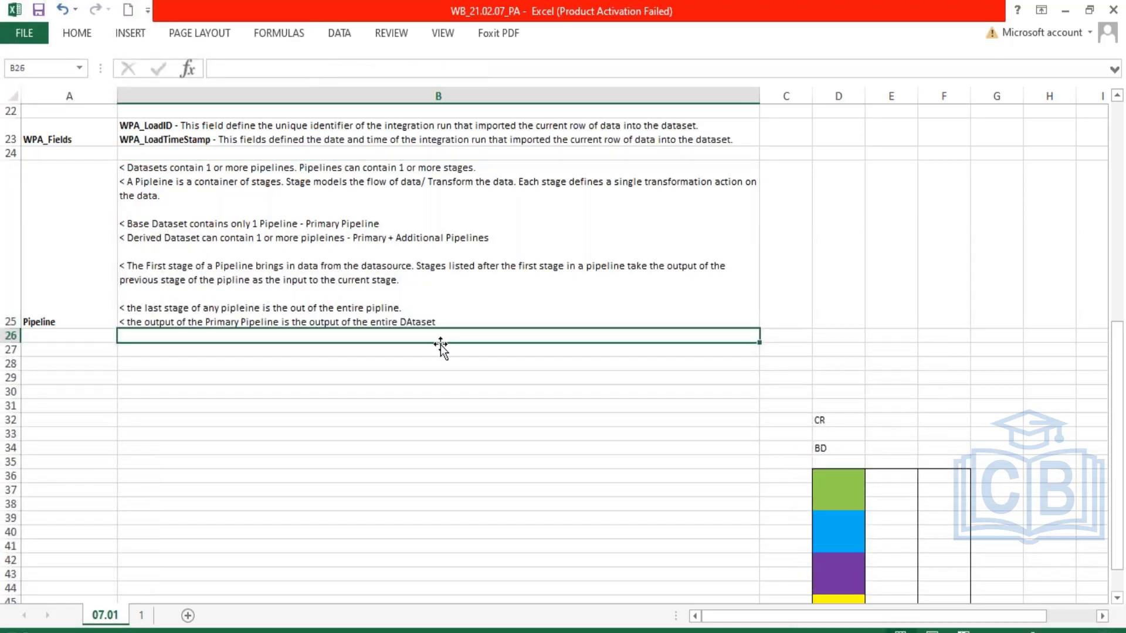
Reword the last-stage line in B25 to "< the output of the last stage of any pipleine is the output of the entire pipline.".
click(299, 305)
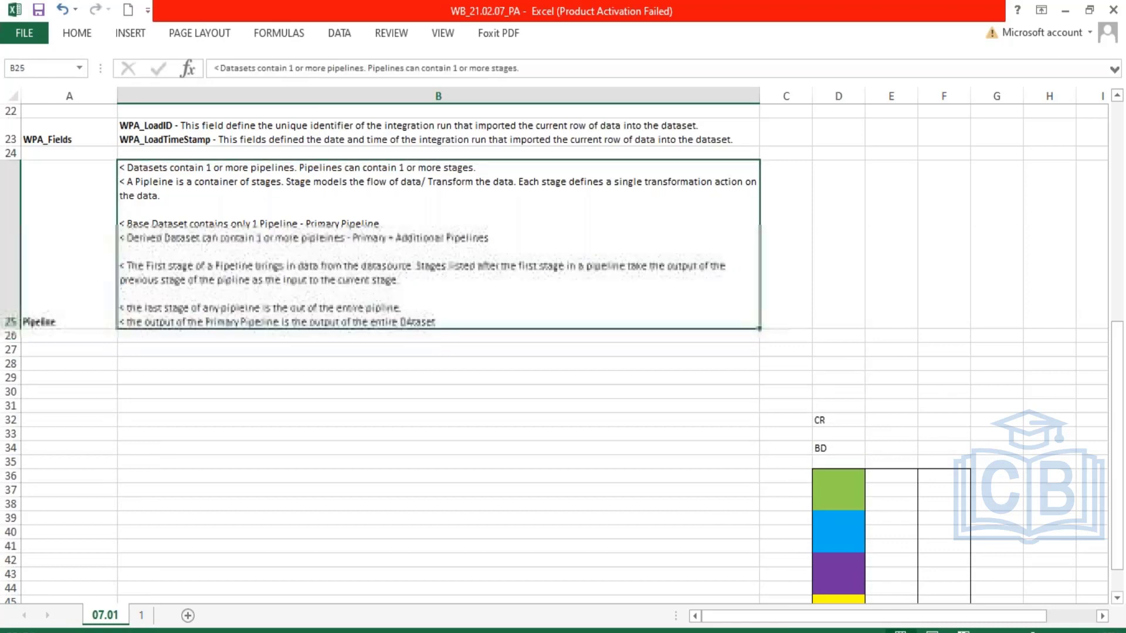
double_click(305, 308)
text(put)
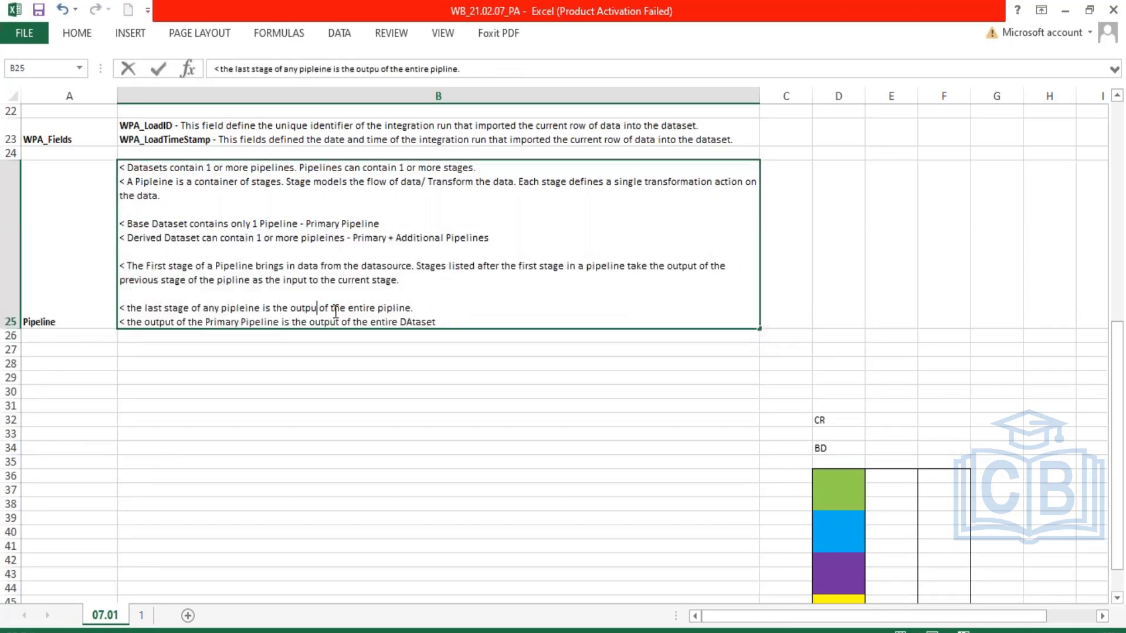
click(145, 308)
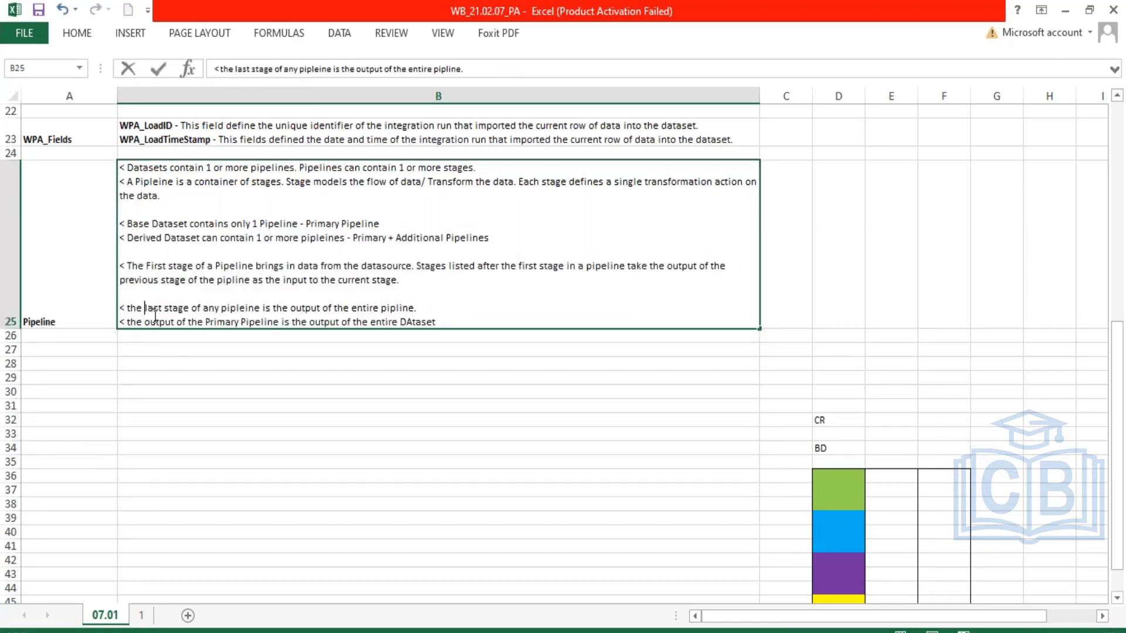
text(output of )
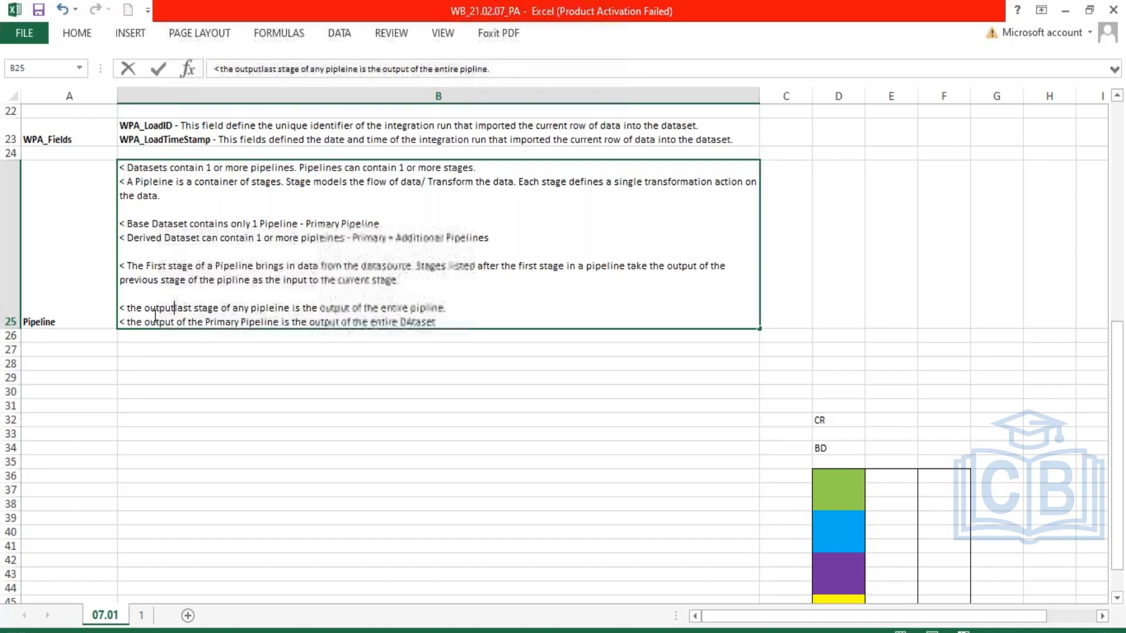
text(the)
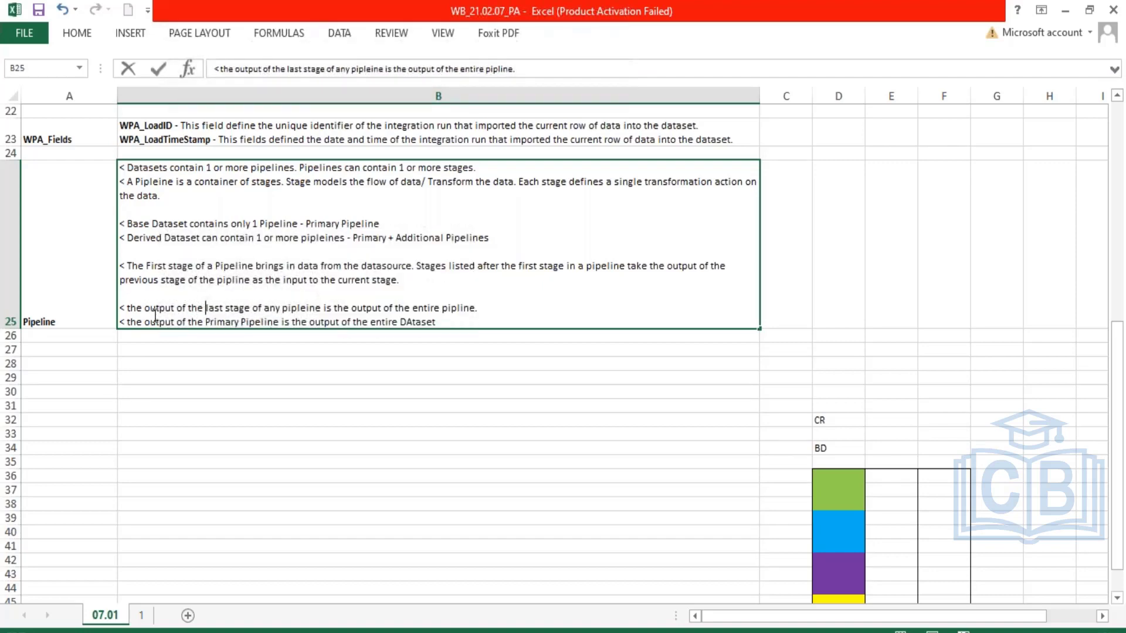
scroll(852, 470, down, 1)
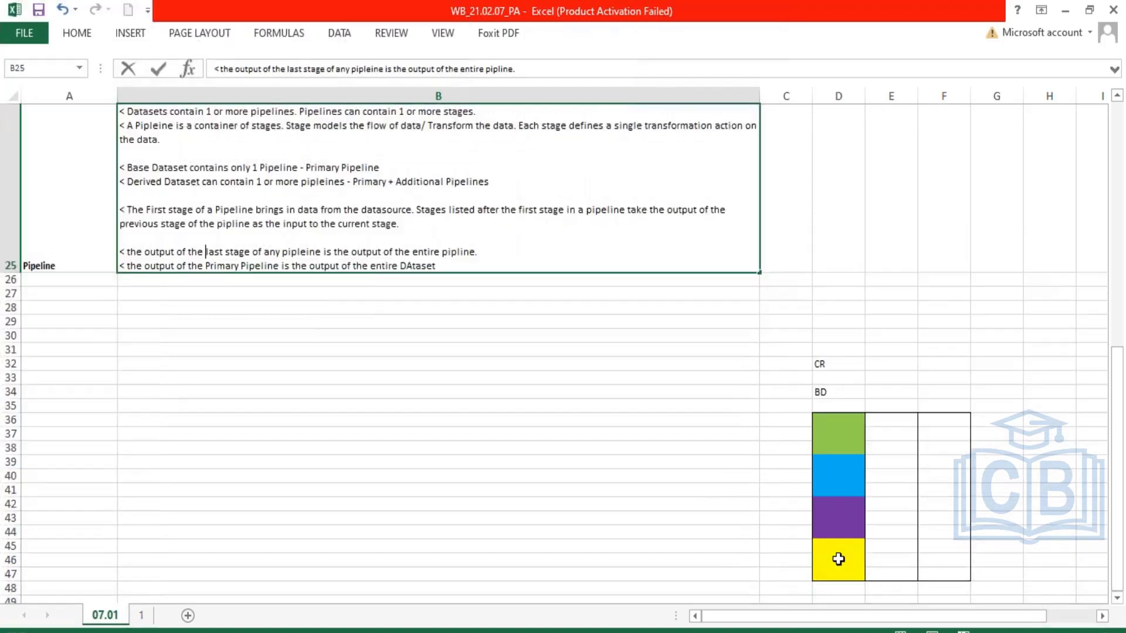
click(839, 559)
Review the stage and pipeline outputs in the diagram, comparing the coloured blocks in D36:D47, the yellow last stage and outlined column E.
drag(846, 426, 843, 571)
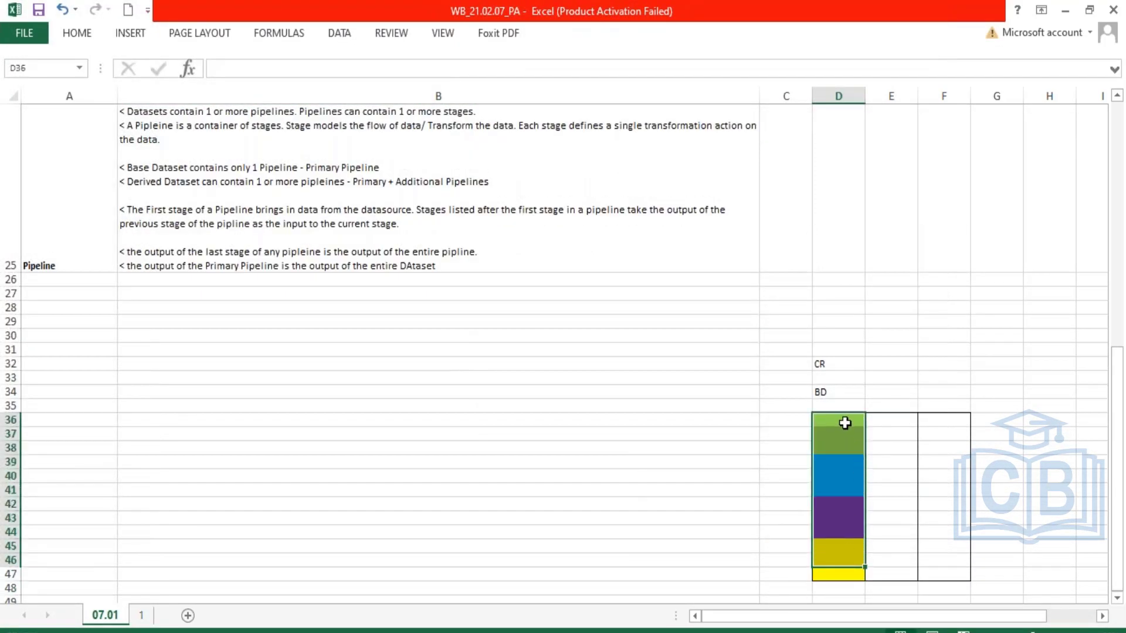
drag(846, 422, 832, 572)
click(825, 391)
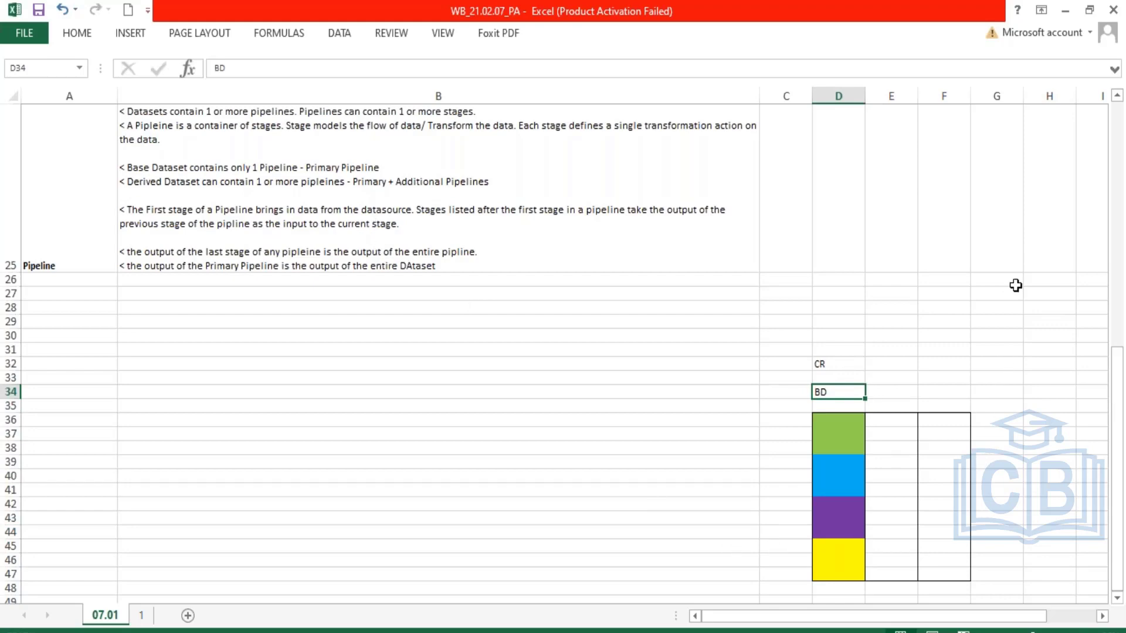
scroll(1016, 285, down, 1)
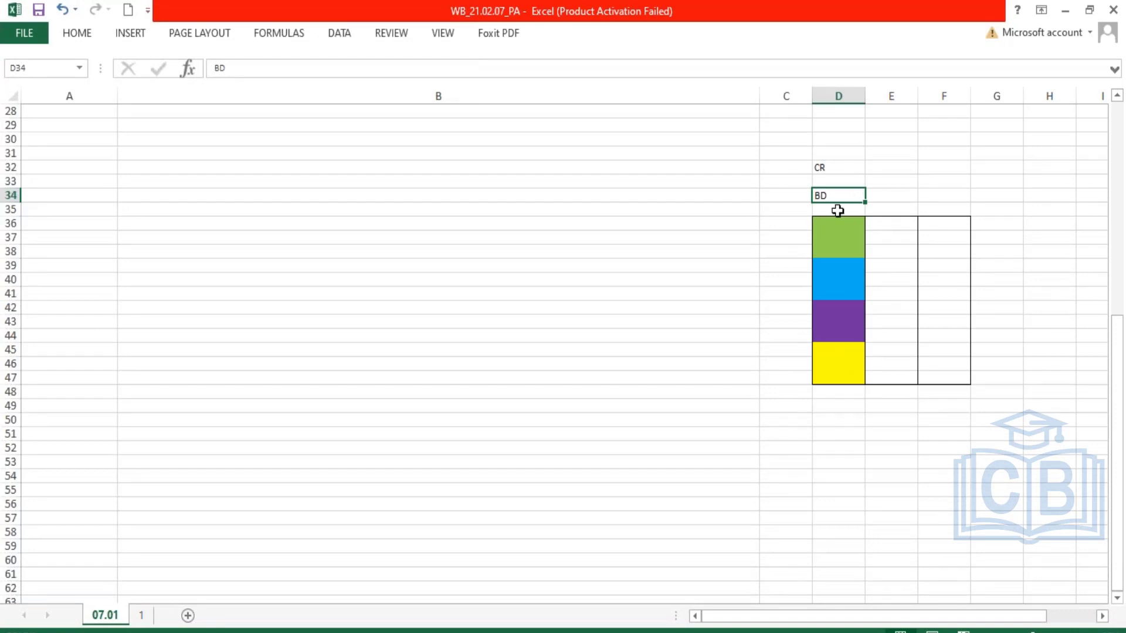
drag(845, 196, 845, 403)
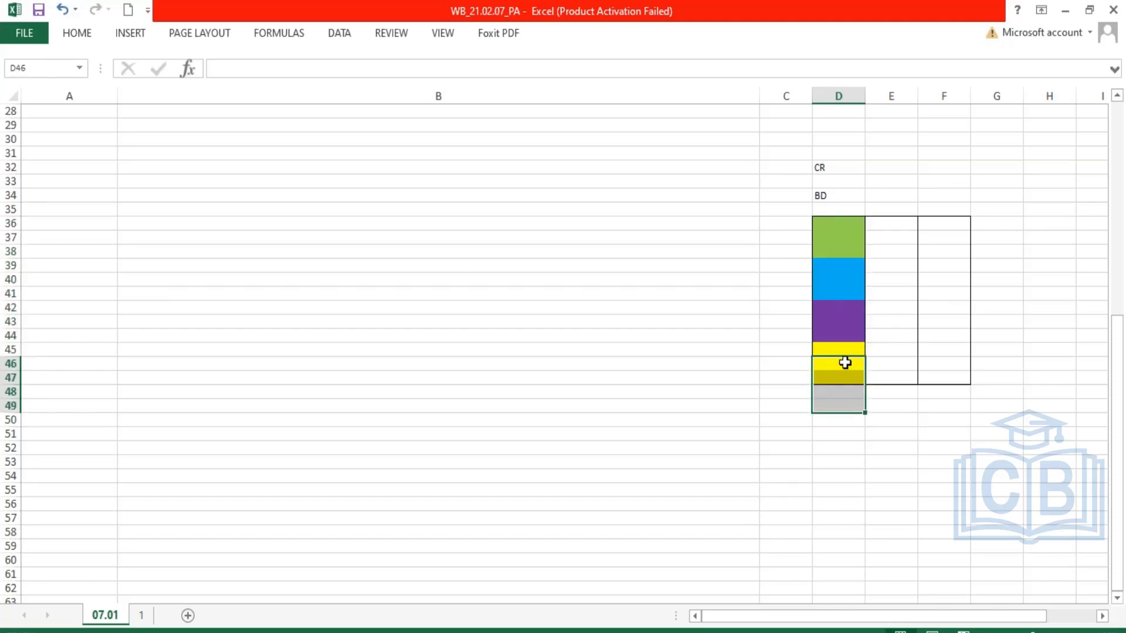
drag(846, 352, 840, 379)
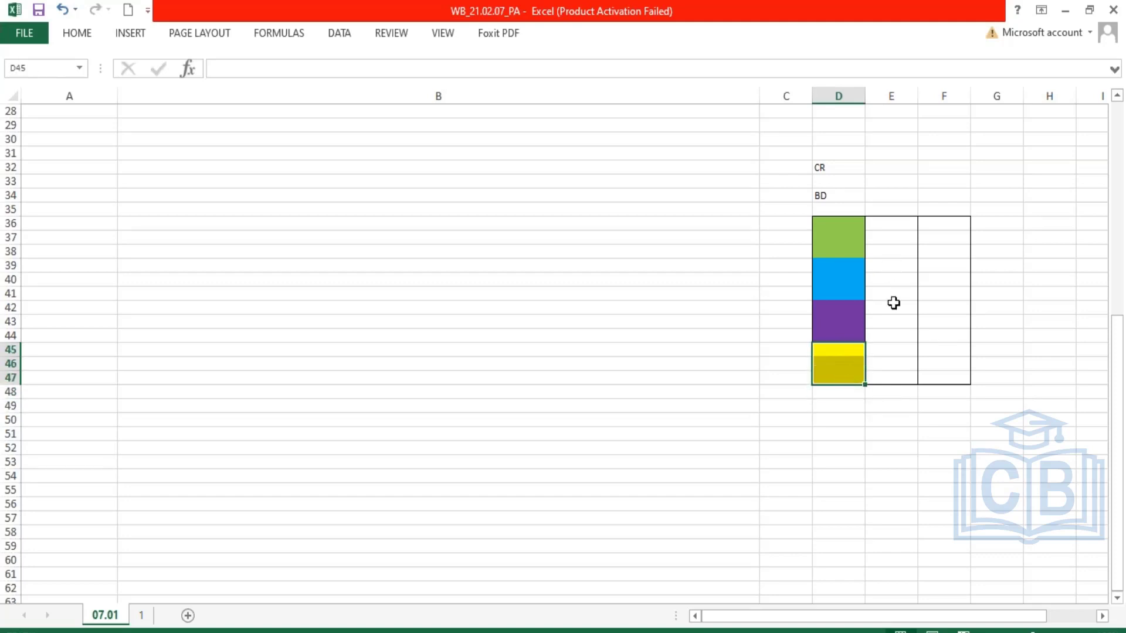
click(895, 230)
drag(889, 386, 889, 378)
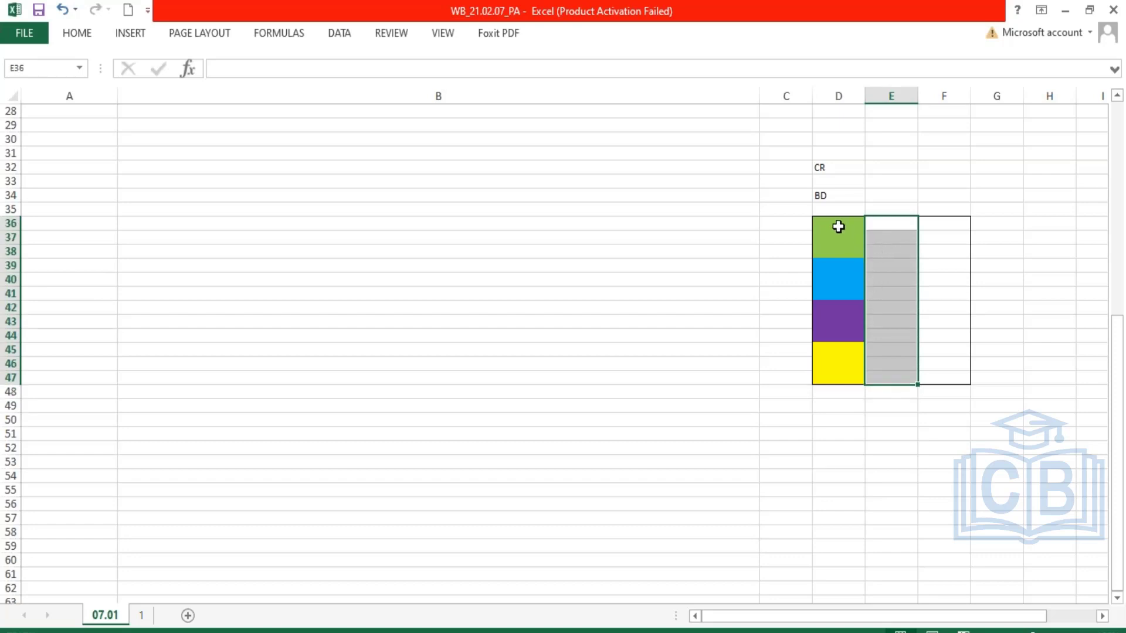
drag(839, 227, 842, 377)
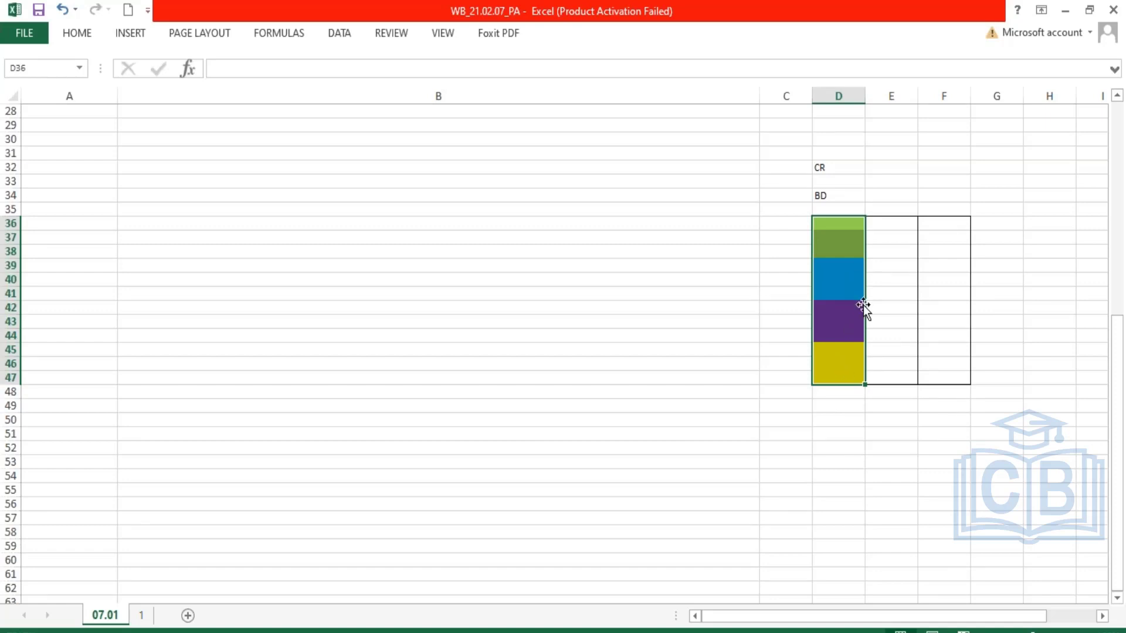
scroll(864, 308, up, 1)
scroll(864, 308, up, 1)
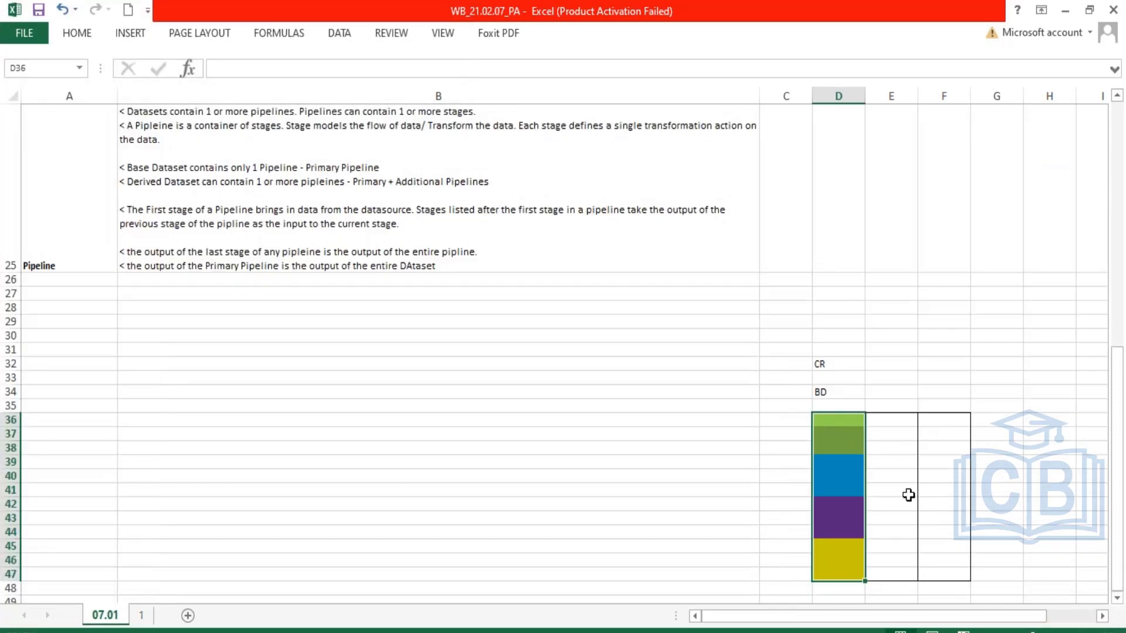
Examine the yellow last stage in D45:D47 against the BD label and the outlined additional pipelines in columns E and F.
scroll(910, 495, down, 2)
drag(839, 346, 837, 380)
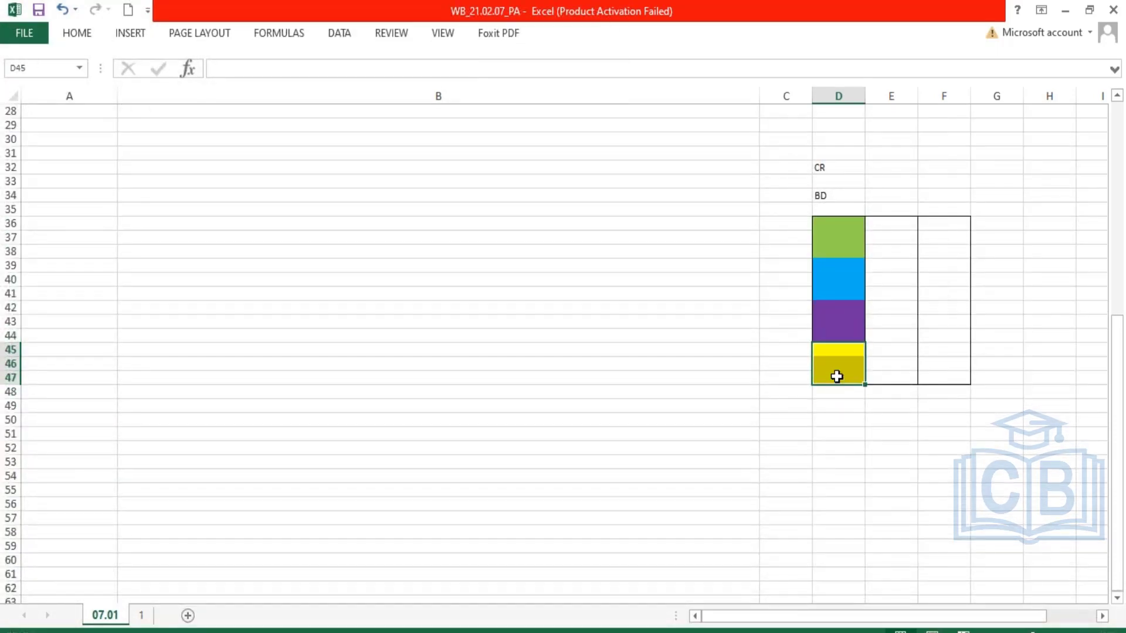
scroll(837, 378, up, 1)
scroll(837, 376, up, 1)
click(831, 390)
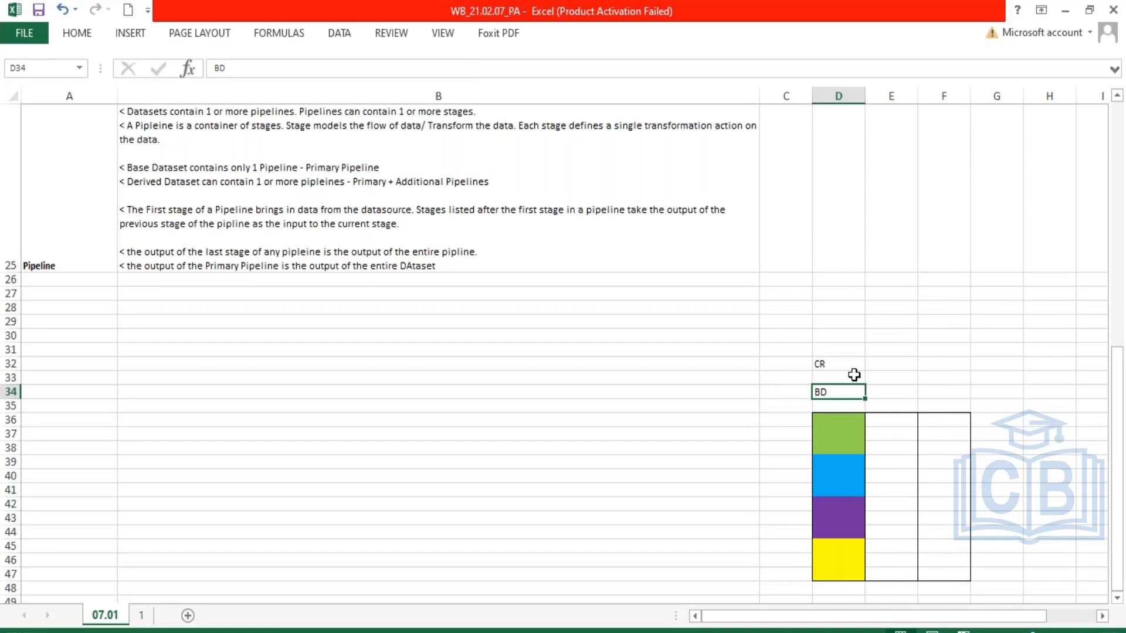
scroll(864, 376, down, 2)
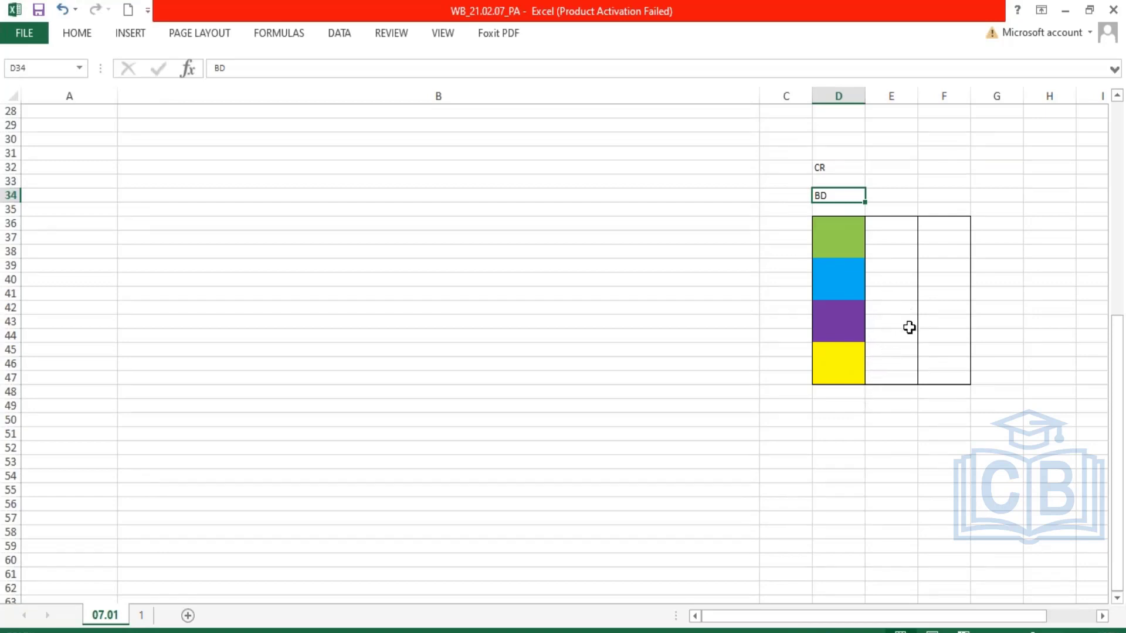
drag(896, 234, 898, 375)
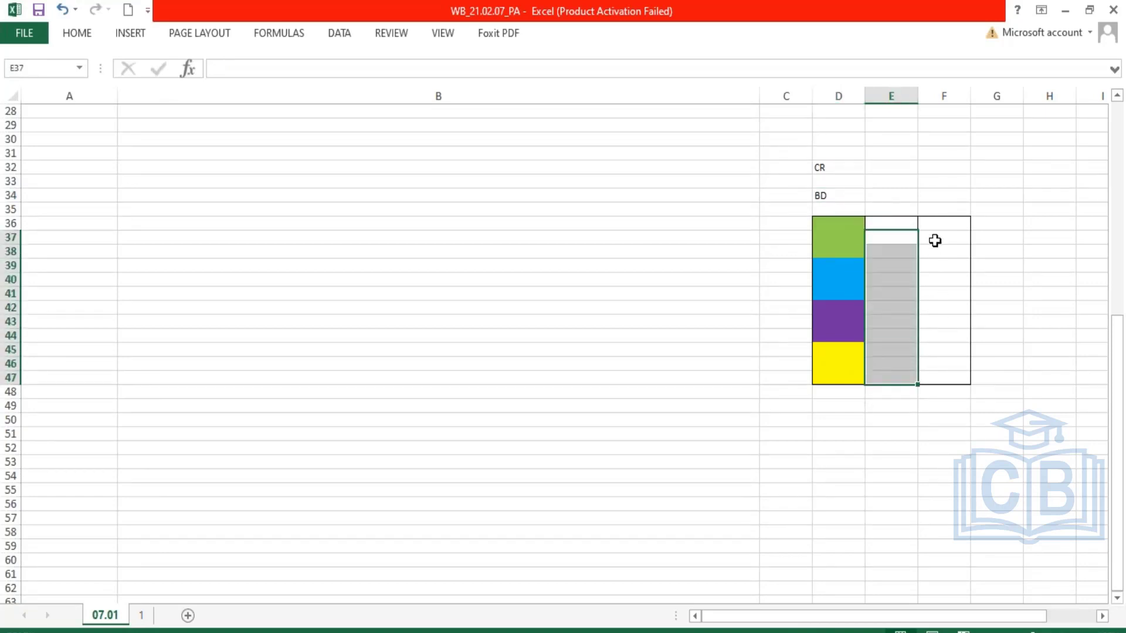
drag(935, 241, 943, 364)
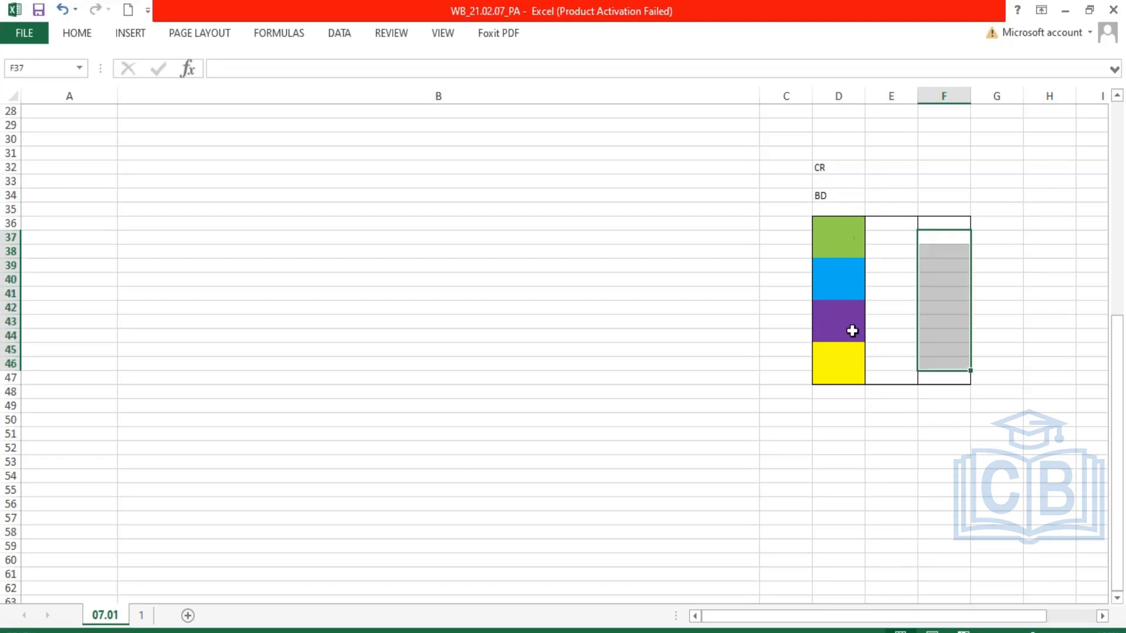
drag(852, 354, 856, 405)
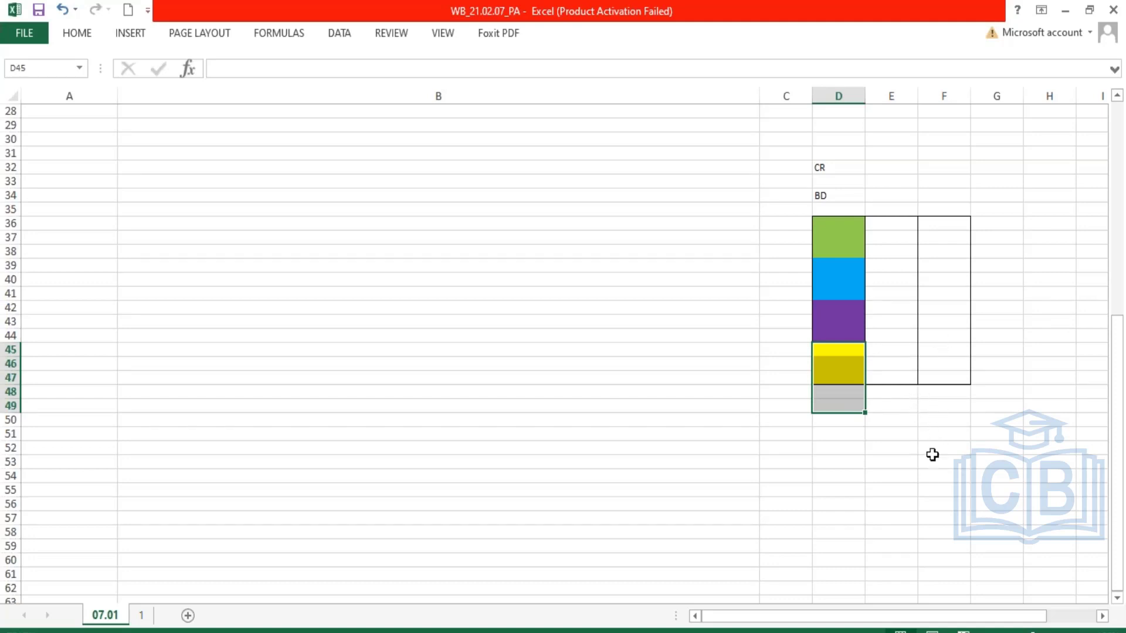
scroll(934, 447, up, 2)
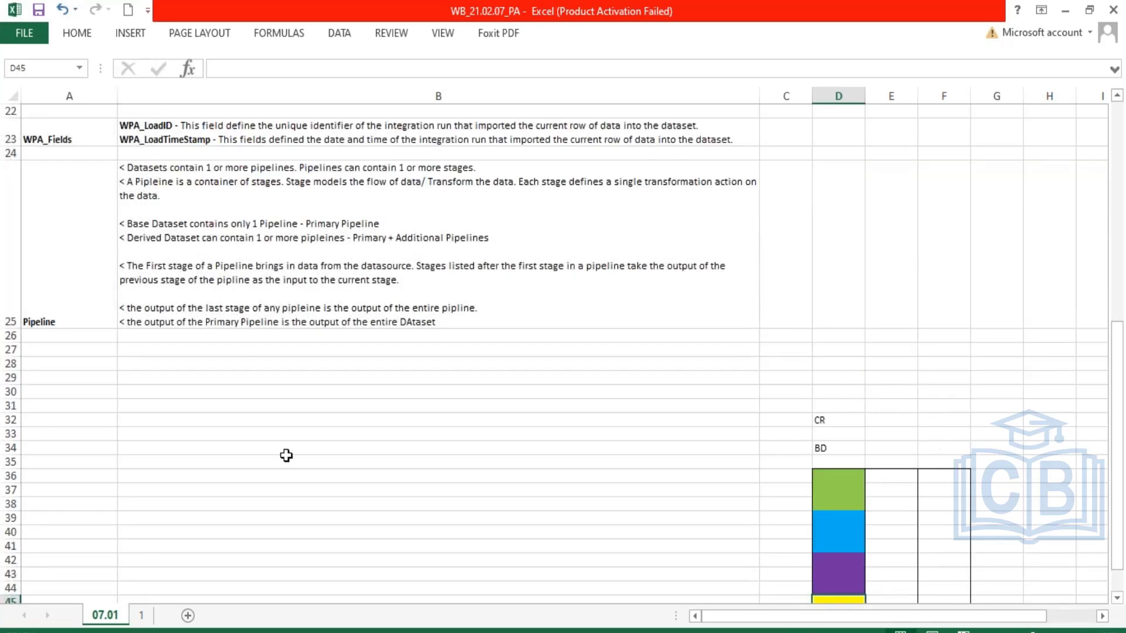
Switch to the Workday dataset editor and list the stage types that can be added after Parse in the Primary Pipeline.
click(76, 293)
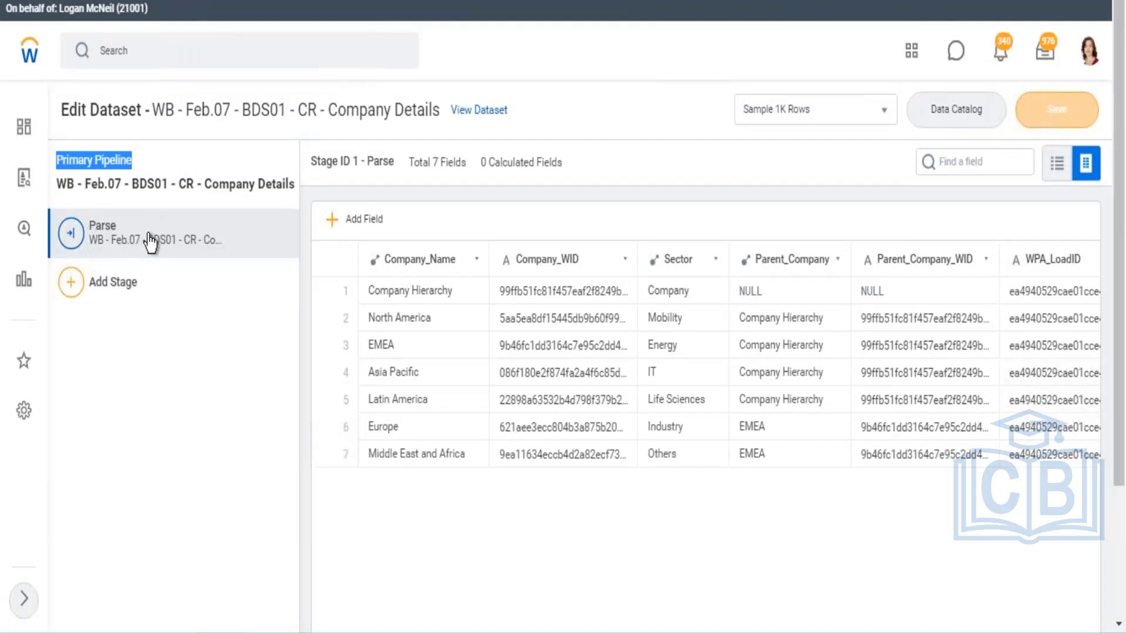
click(80, 295)
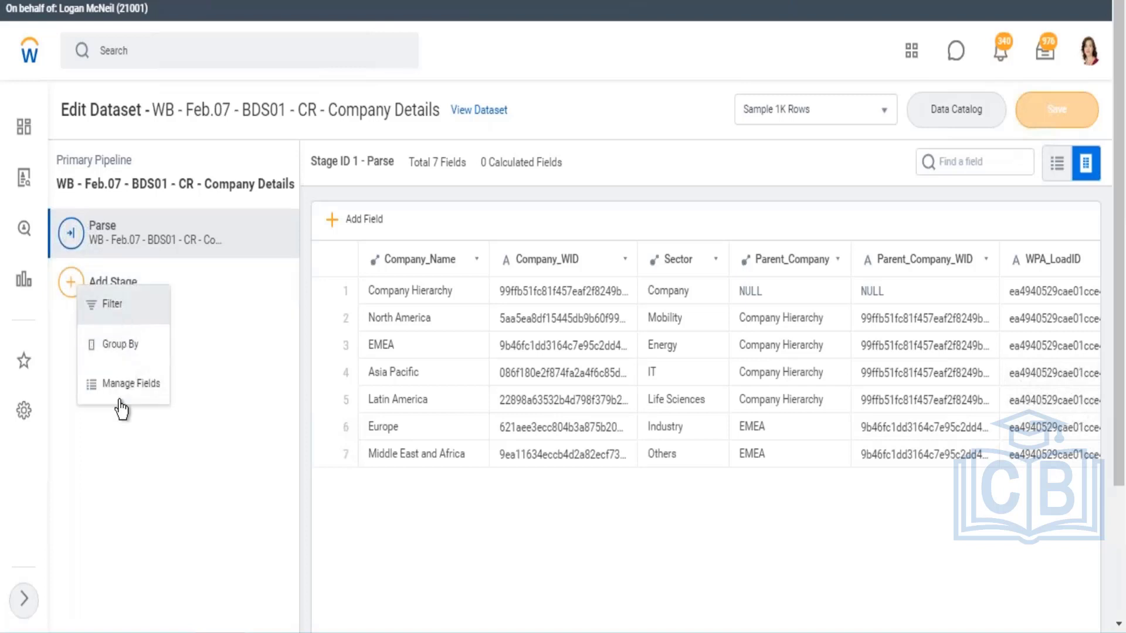